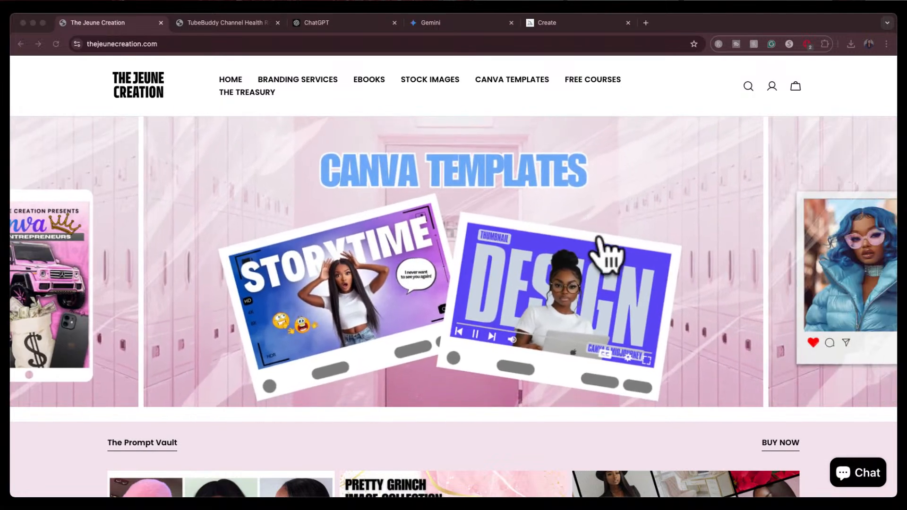
# Open the store's Stock Images collection and browse through its products
pyautogui.click(684, 24)
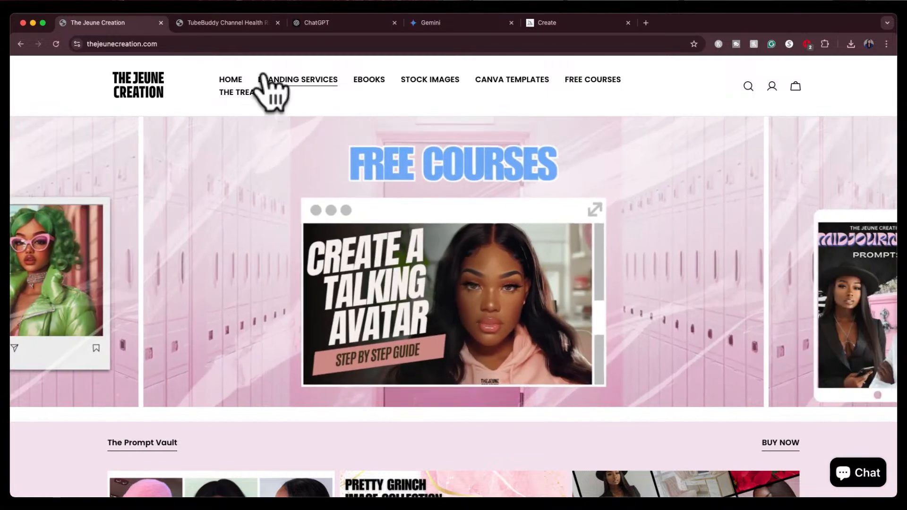
pyautogui.click(278, 81)
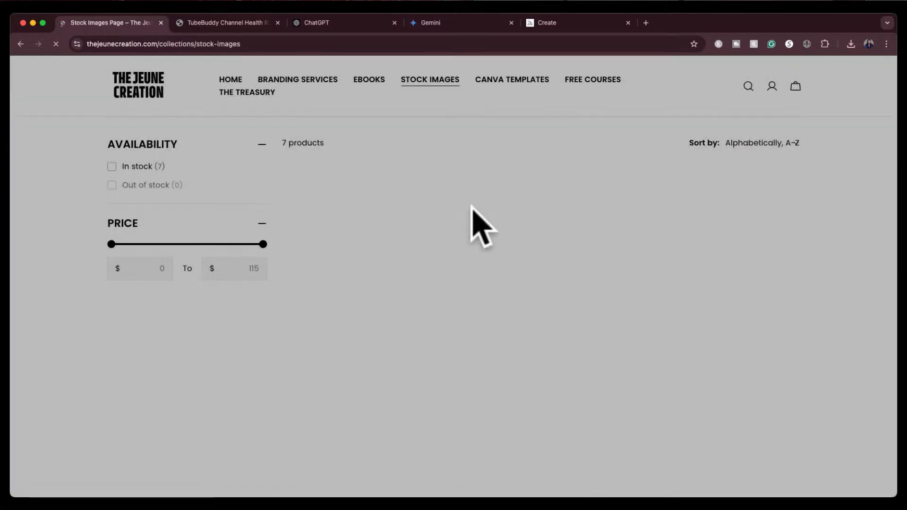
pyautogui.scroll(-8, 449, 380)
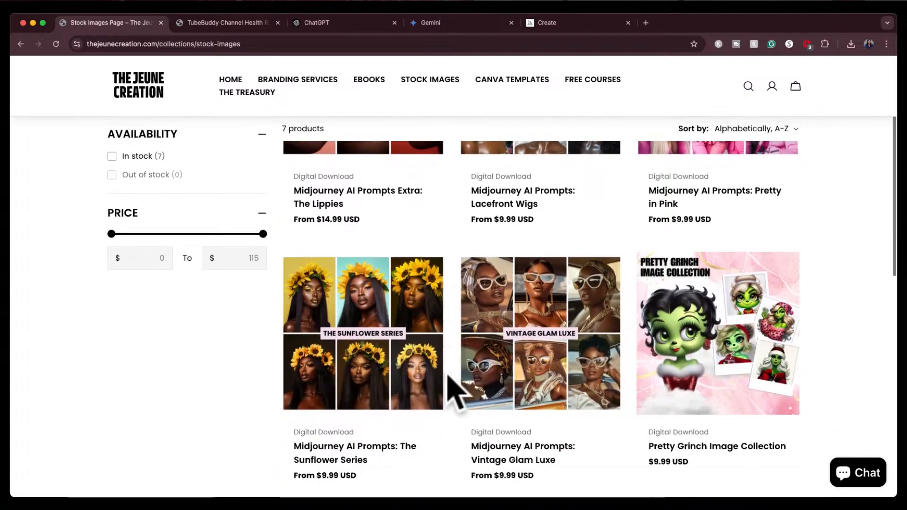
pyautogui.scroll(-3, 454, 392)
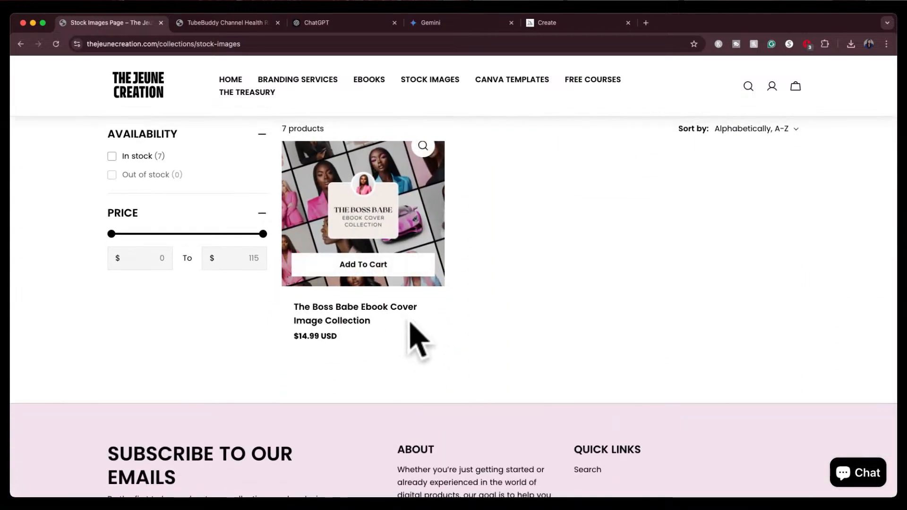
pyautogui.scroll(2, 478, 302)
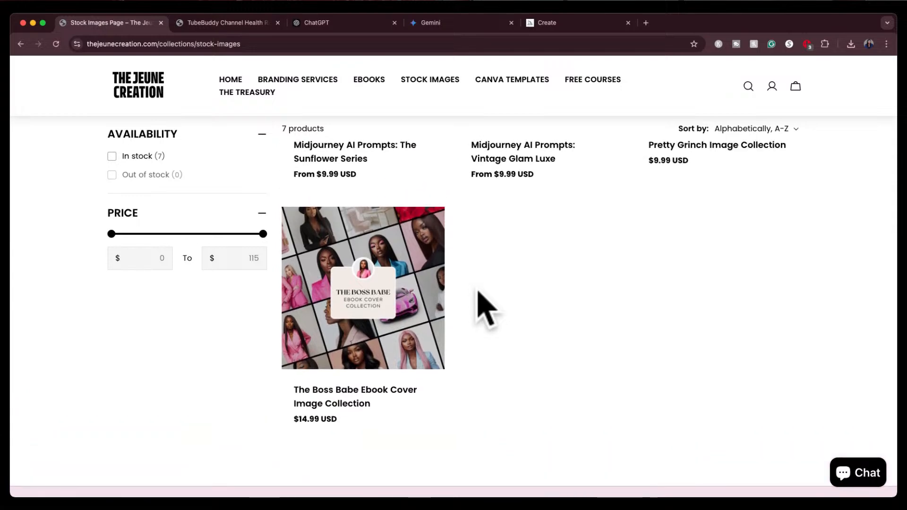
pyautogui.scroll(4, 478, 296)
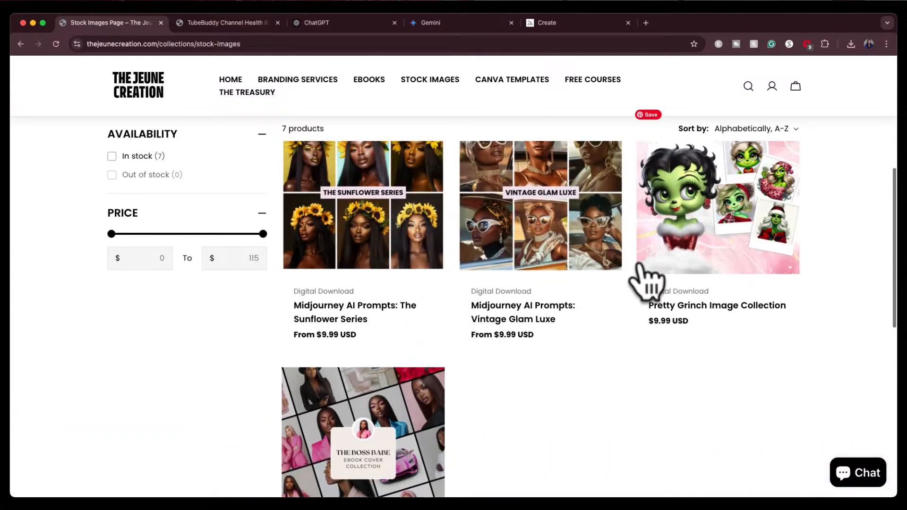
pyautogui.scroll(3, 734, 334)
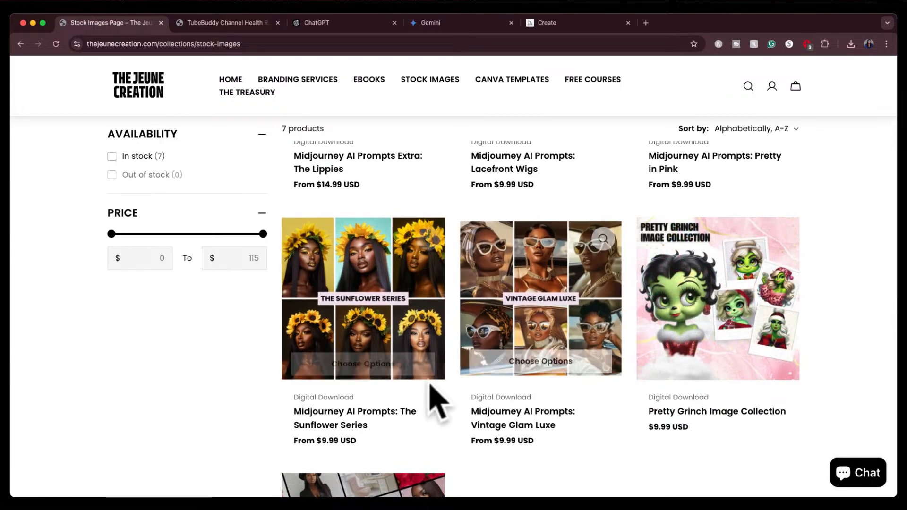
pyautogui.scroll(4, 427, 203)
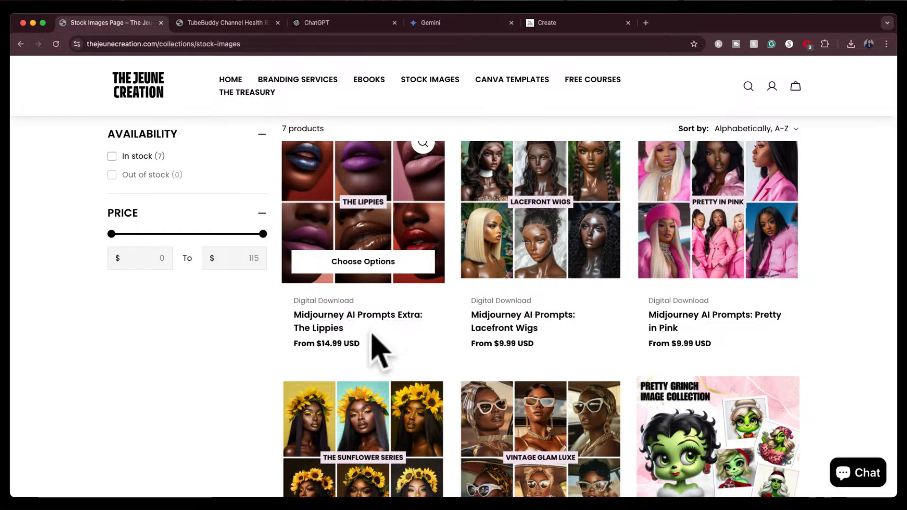
pyautogui.scroll(-3, 477, 364)
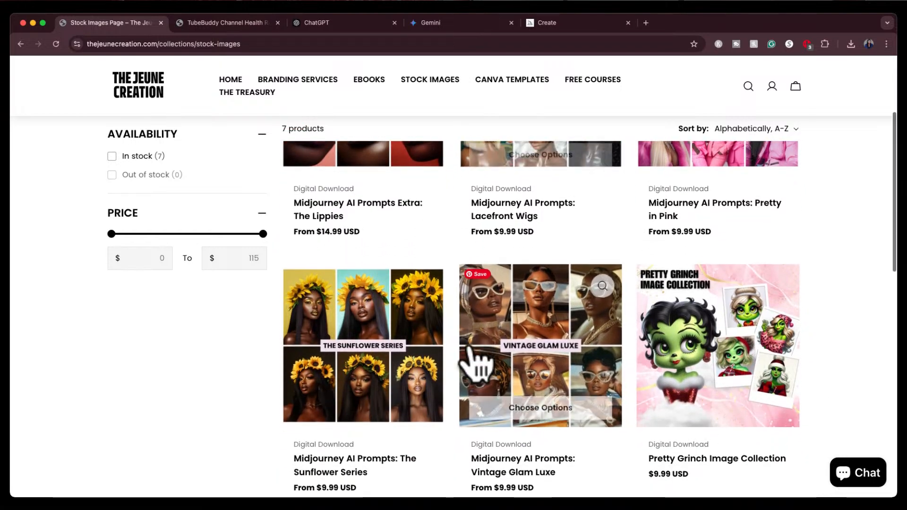
pyautogui.scroll(4, 402, 365)
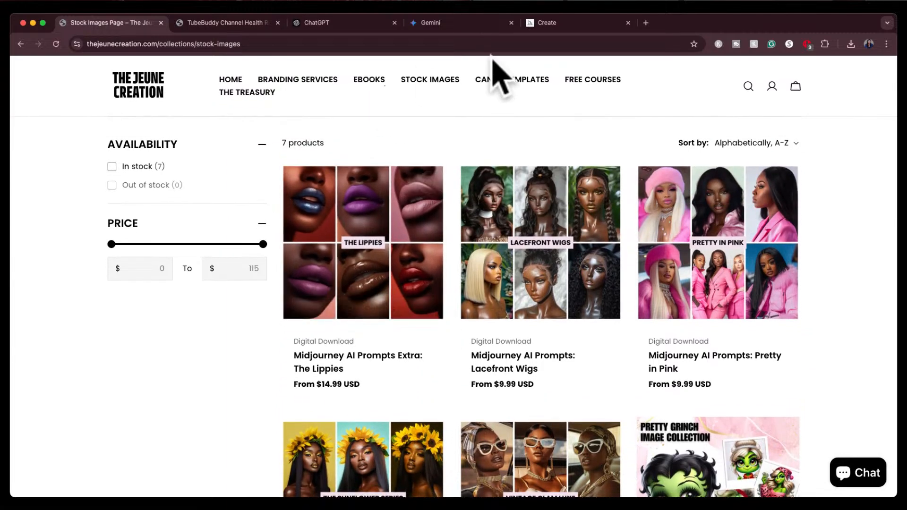
# View the store's Canva Templates and Ebooks collections
pyautogui.click(517, 81)
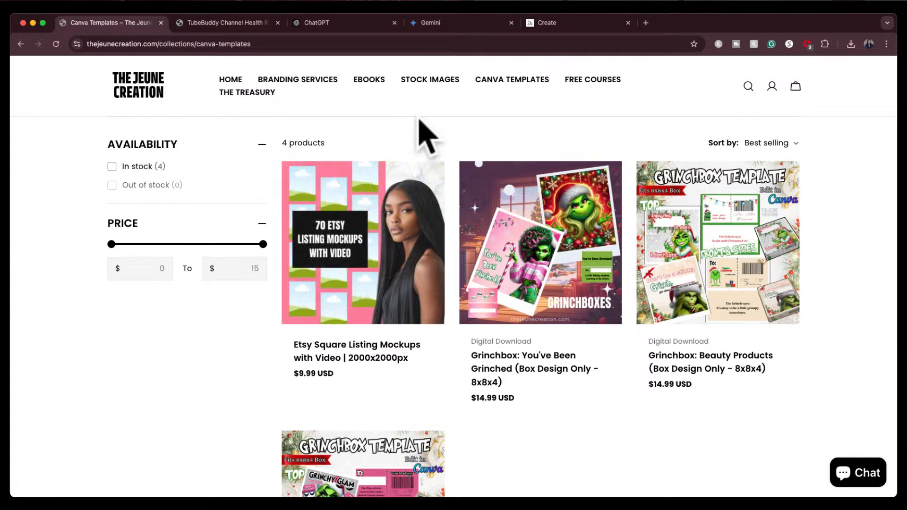
pyautogui.click(364, 80)
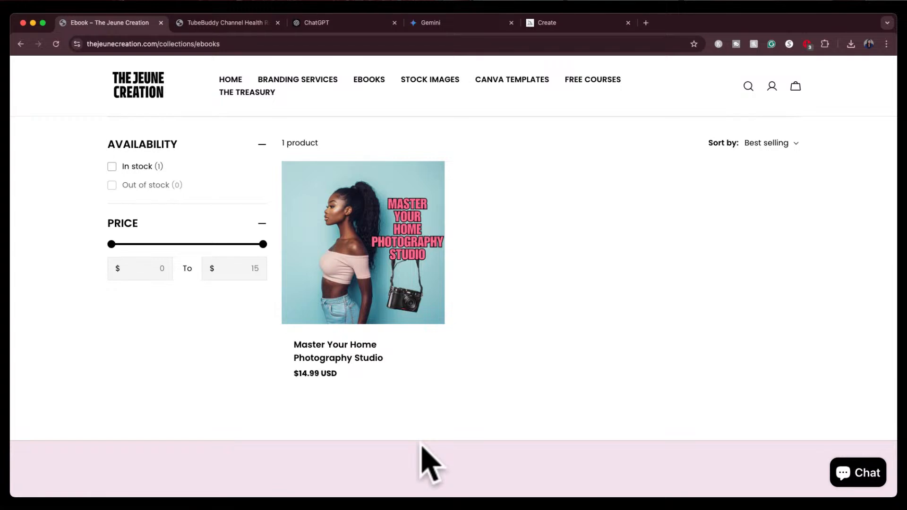
pyautogui.click(1, 86)
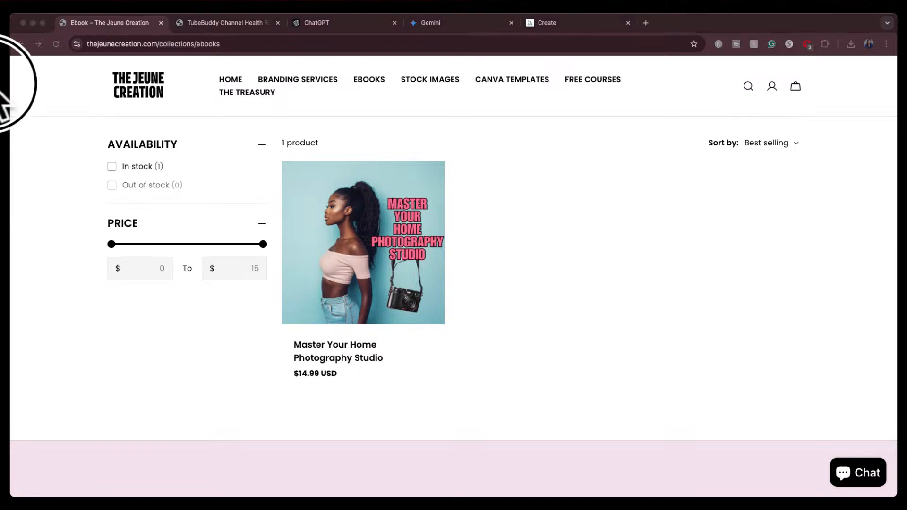
pyautogui.click(703, 17)
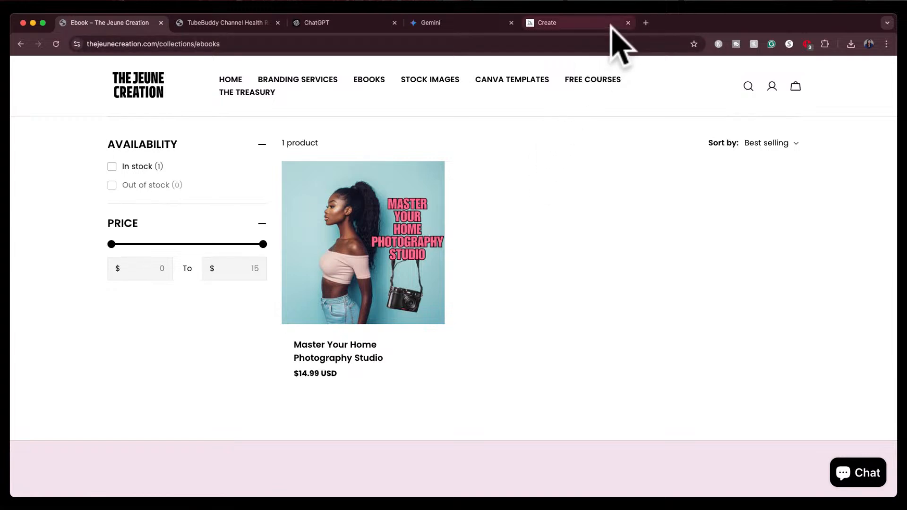
pyautogui.click(2, 90)
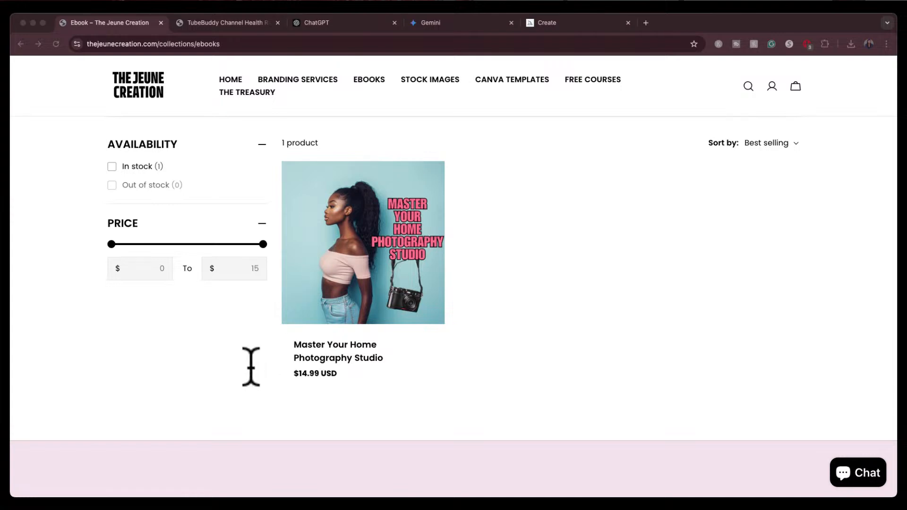
pyautogui.click(199, 350)
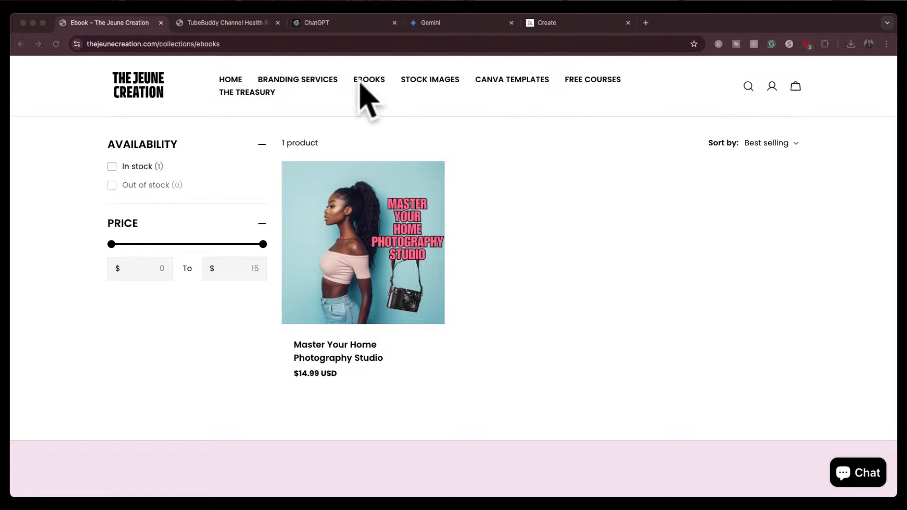
pyautogui.click(219, 41)
pyautogui.moveTo(218, 37); pyautogui.dragTo(219, 28)
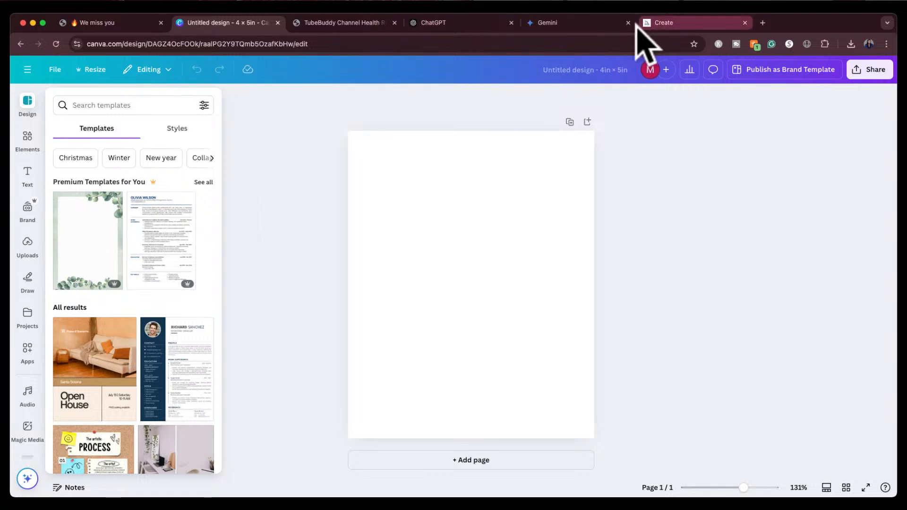
pyautogui.click(461, 23)
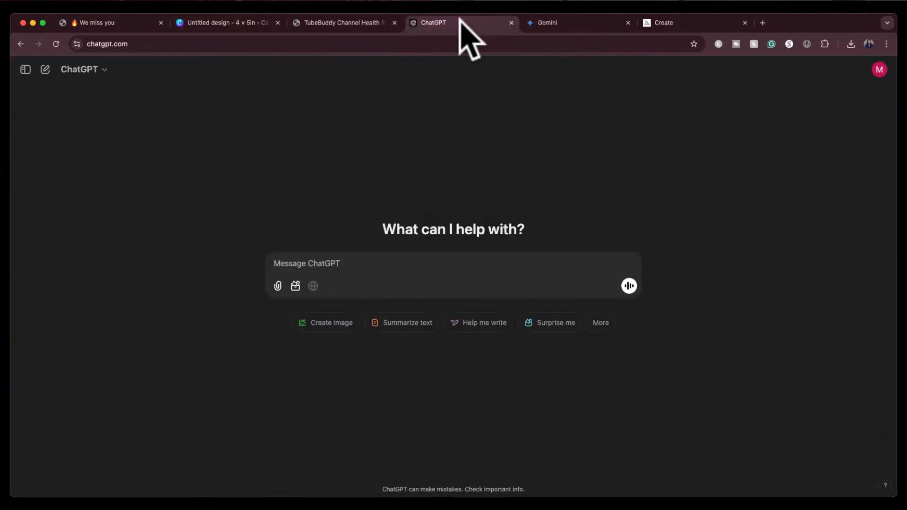
pyautogui.click(567, 22)
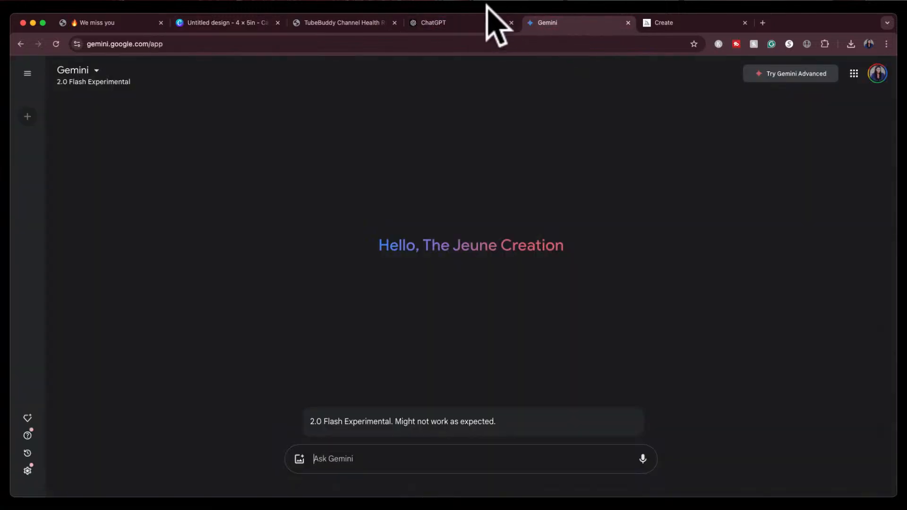
# In ChatGPT, request a short story for kids ages 4-5 about Santa Claus loving his reindeer and the kids, and having to choose between them
pyautogui.click(467, 24)
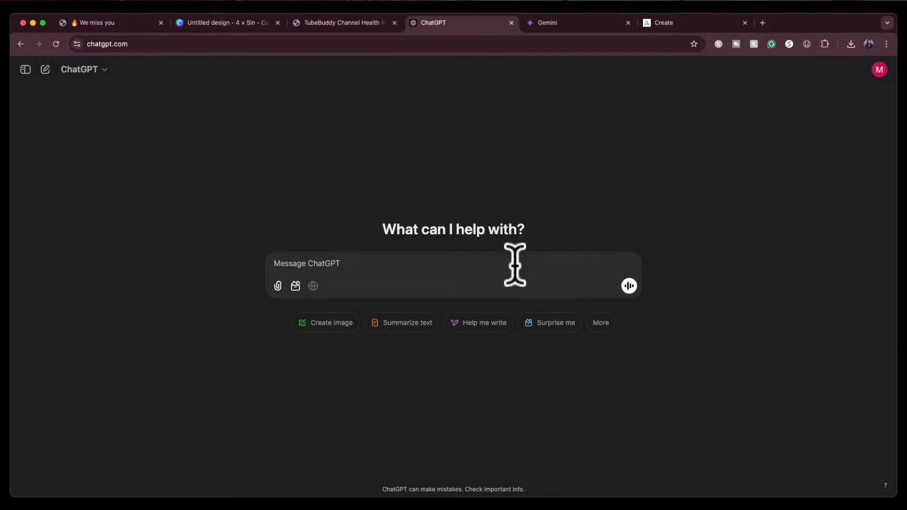
pyautogui.write('cr')
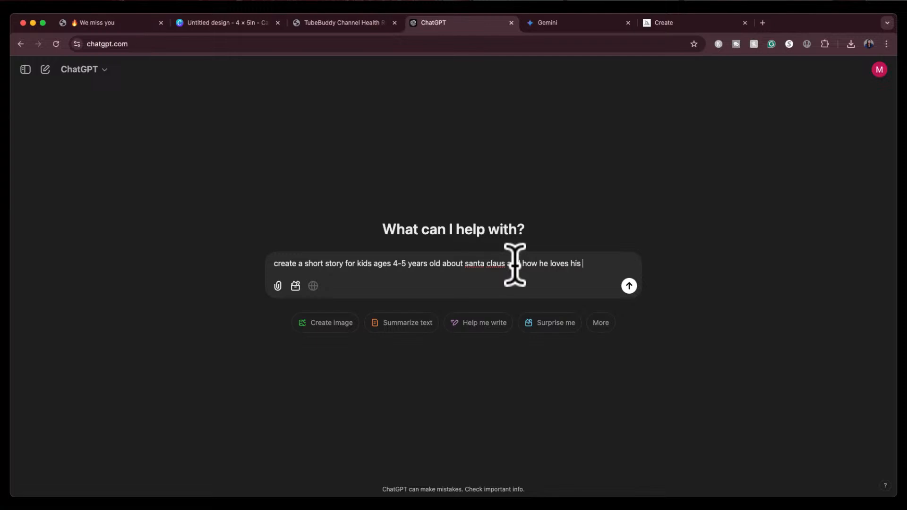
pyautogui.write('an')
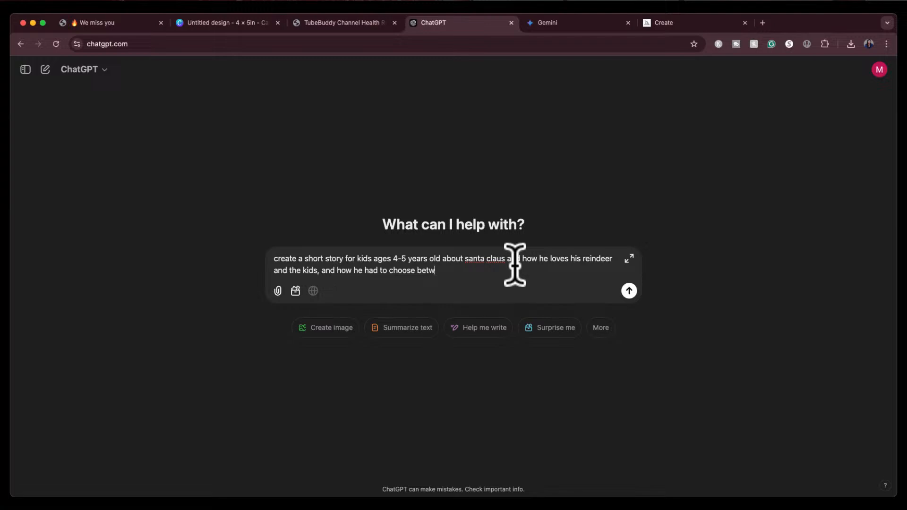
pyautogui.press('Return')
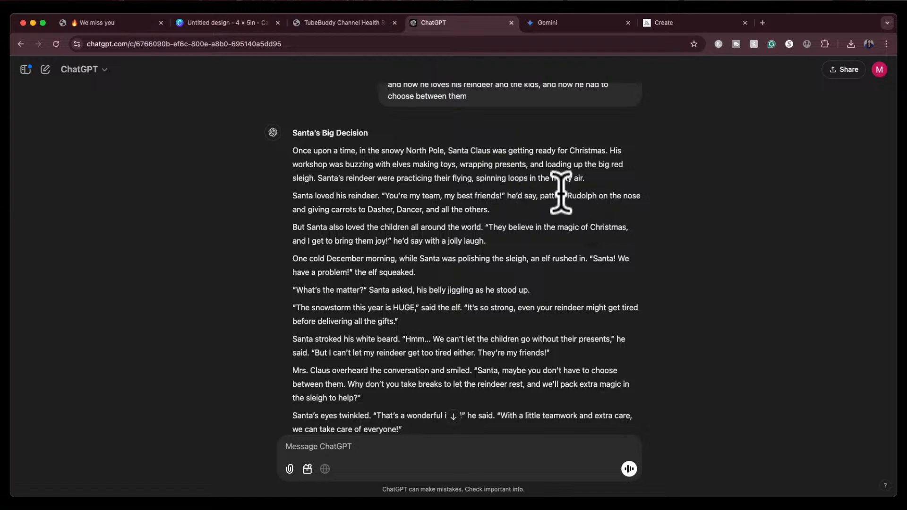
# Read through the generated Santa story from its title to the end
pyautogui.scroll(-1, 334, 233)
pyautogui.scroll(-5, 333, 233)
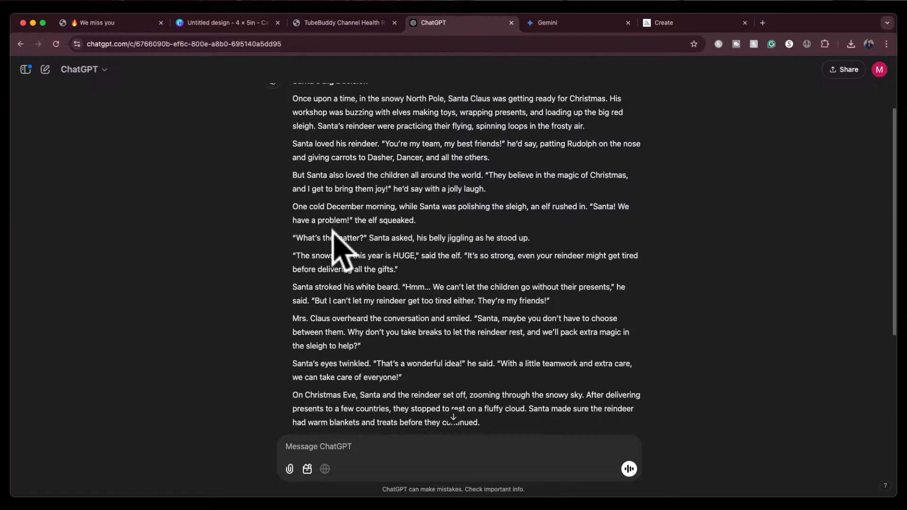
pyautogui.scroll(2, 334, 233)
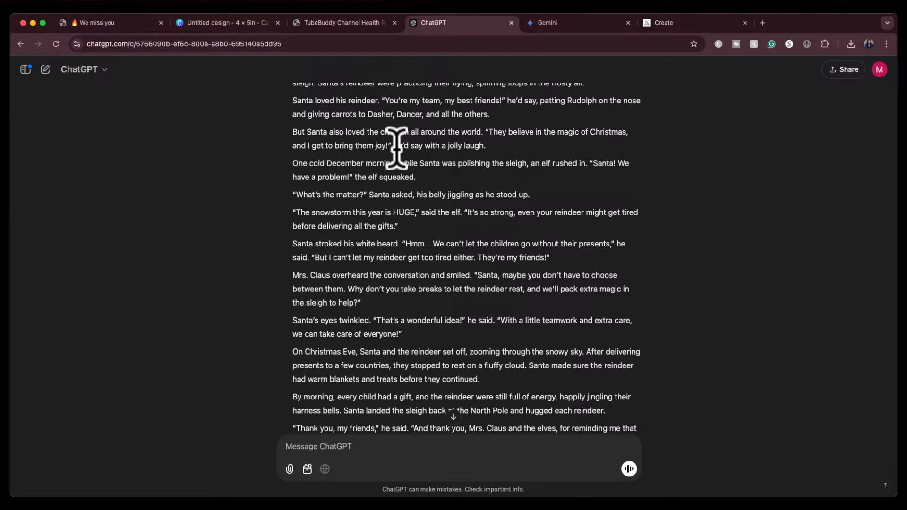
pyautogui.scroll(-2, 439, 170)
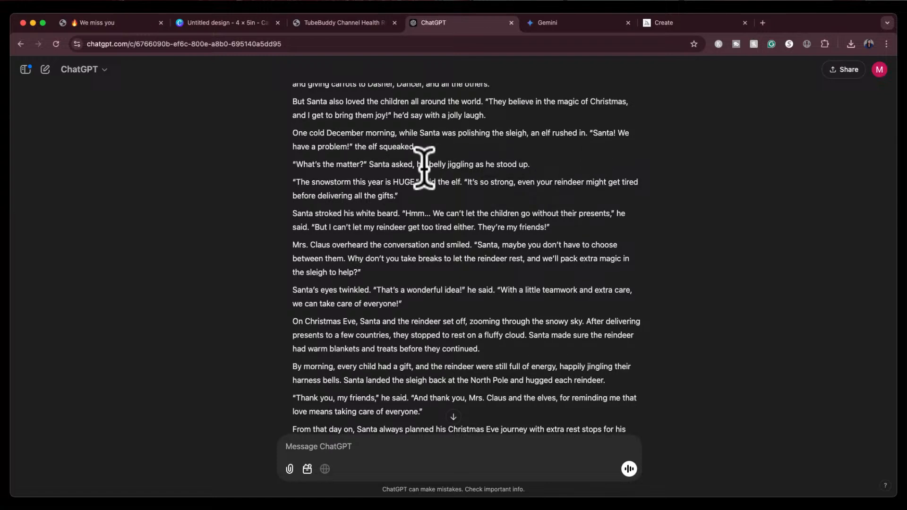
pyautogui.scroll(-2, 424, 166)
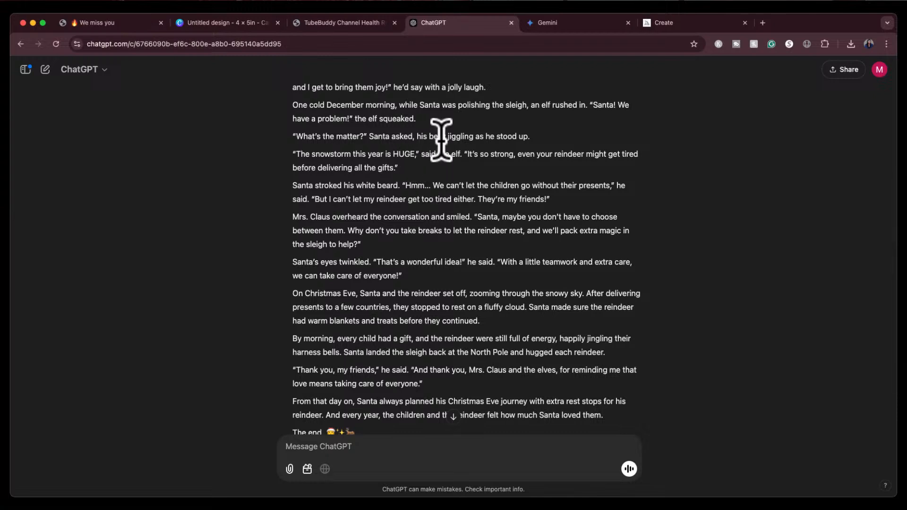
pyautogui.scroll(-1, 445, 161)
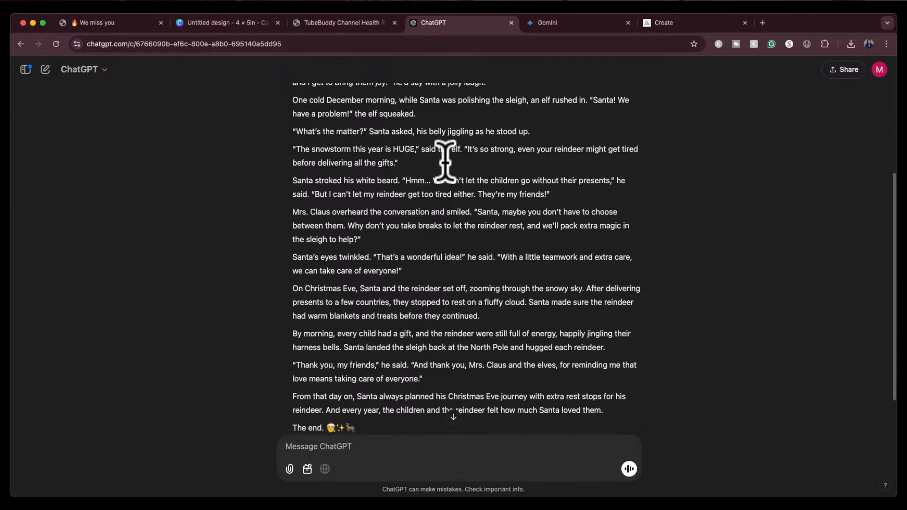
pyautogui.scroll(-2, 444, 161)
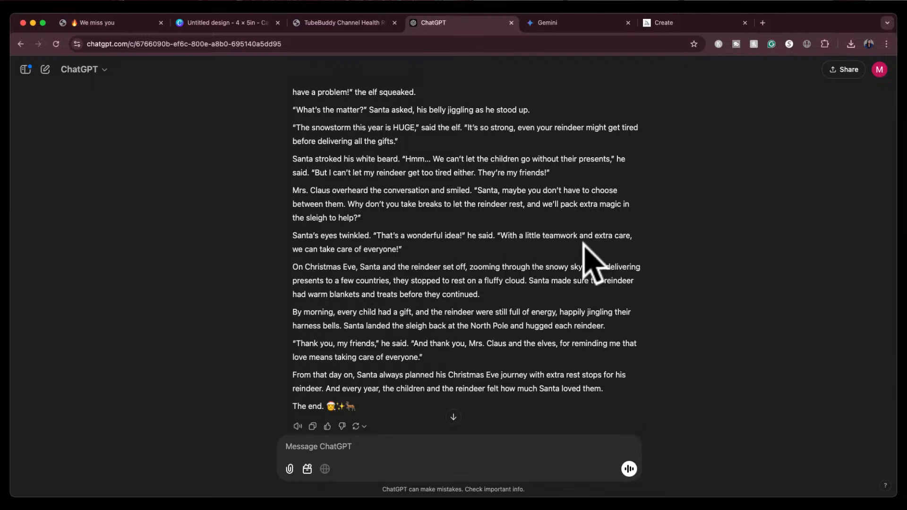
pyautogui.scroll(-2, 586, 236)
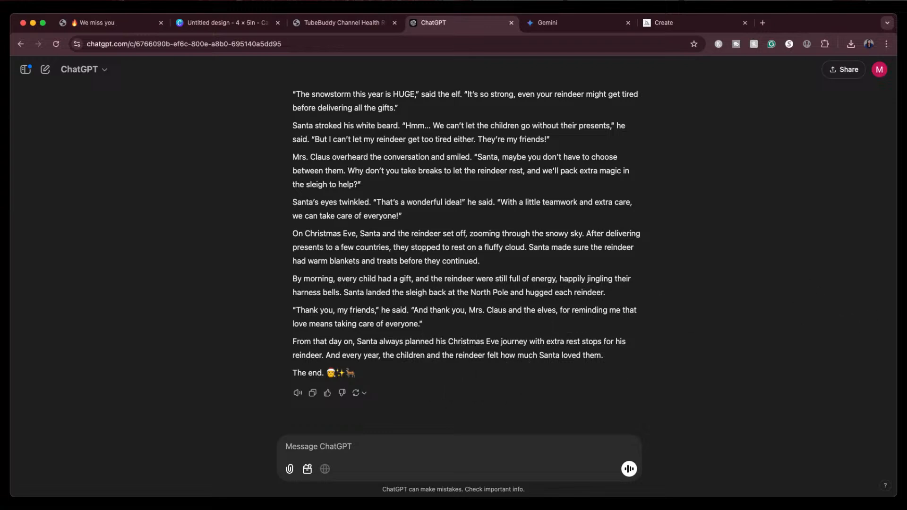
pyautogui.scroll(10, 542, 293)
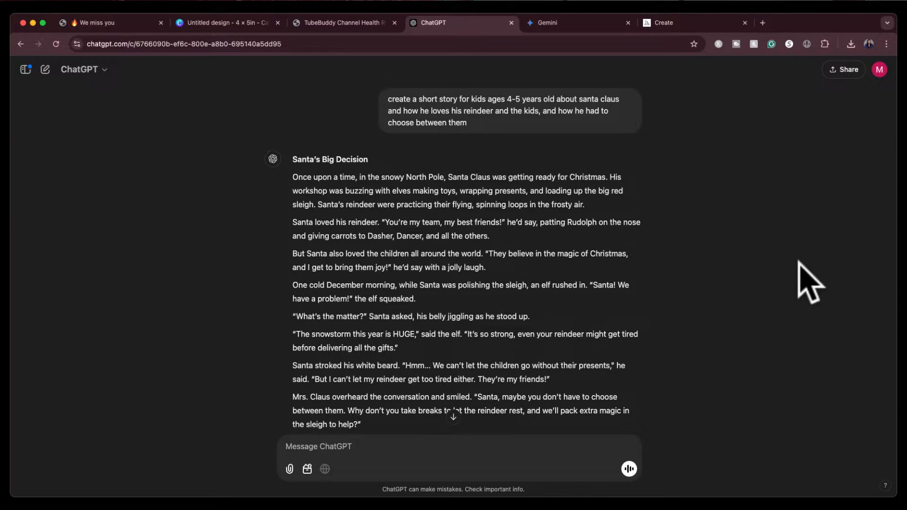
pyautogui.scroll(-5, 576, 324)
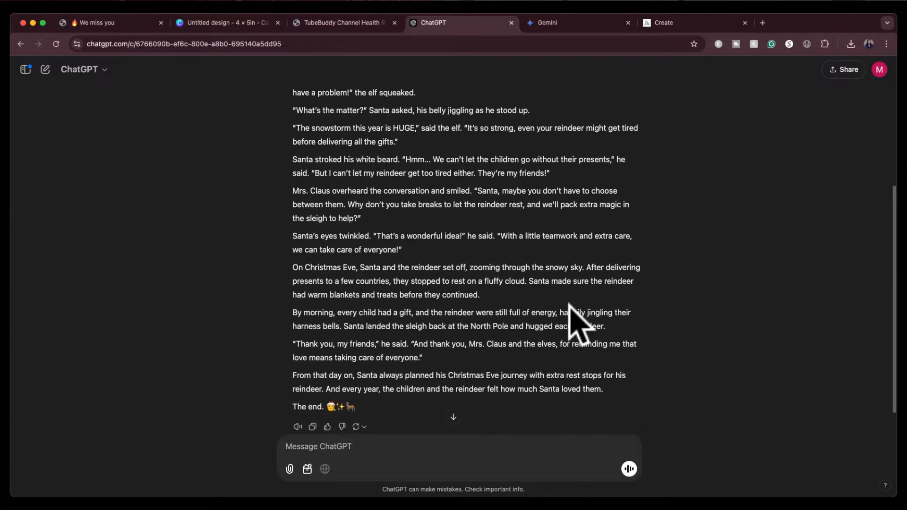
pyautogui.scroll(5, 576, 324)
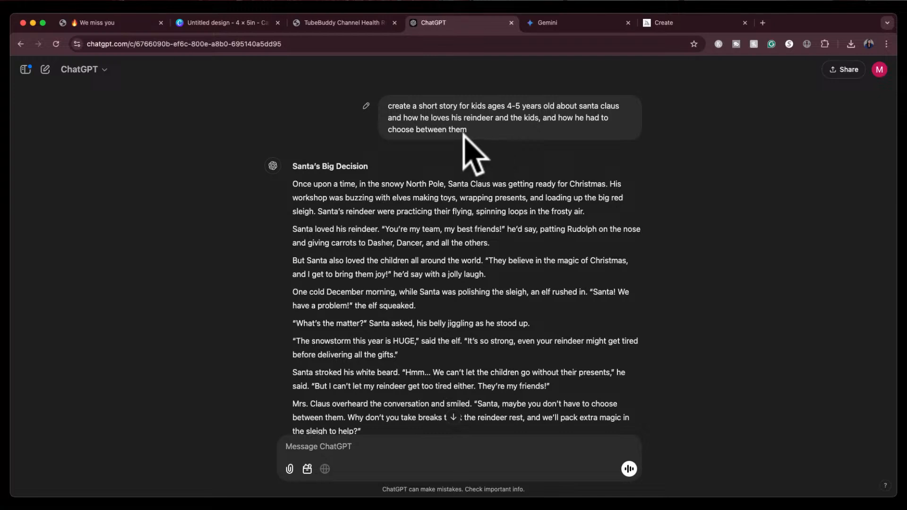
pyautogui.scroll(-5, 486, 212)
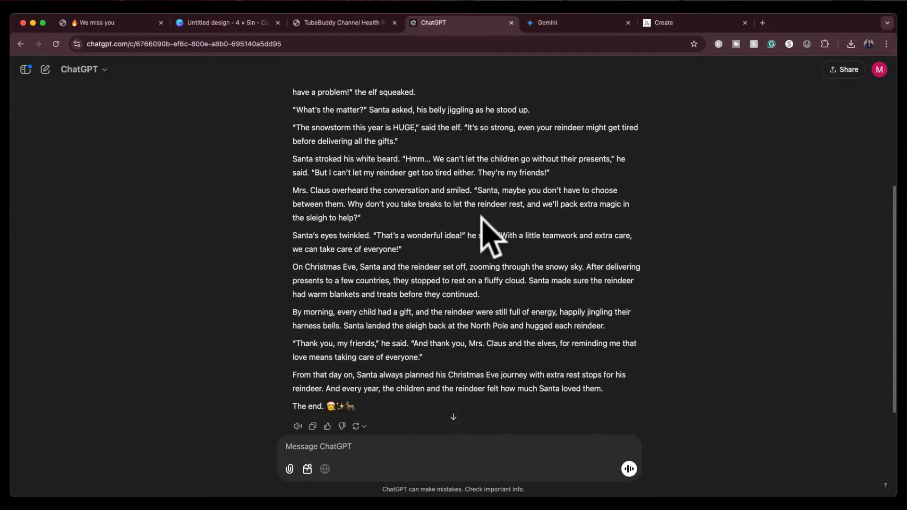
pyautogui.scroll(-1, 491, 236)
pyautogui.scroll(2, 477, 219)
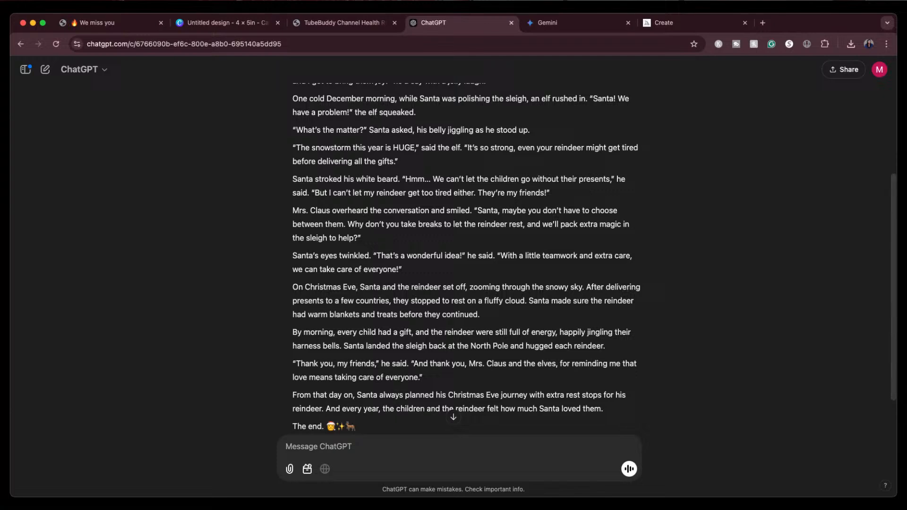
# Ask ChatGPT to put the Santa story in PDF format
pyautogui.scroll(10, 493, 253)
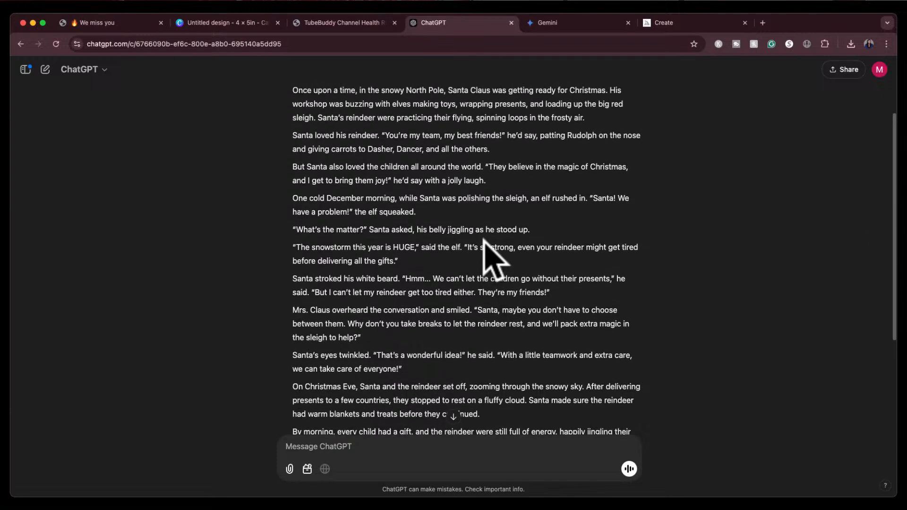
pyautogui.scroll(-12, 494, 253)
pyautogui.click(369, 450)
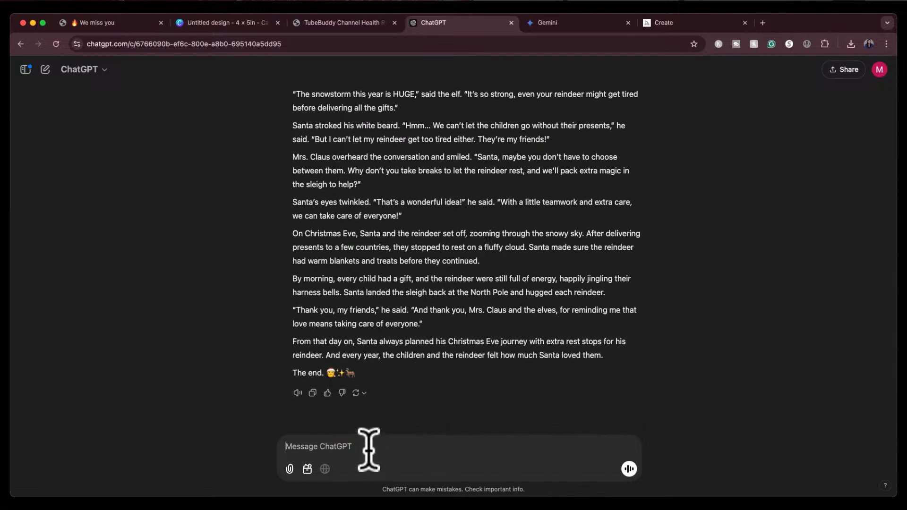
pyautogui.write('put in in pdf')
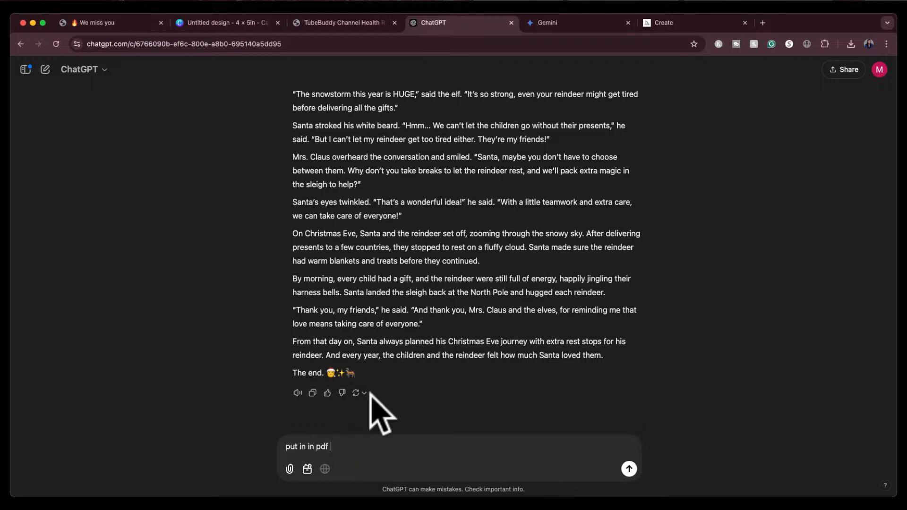
pyautogui.write(' format')
pyautogui.press('Return')
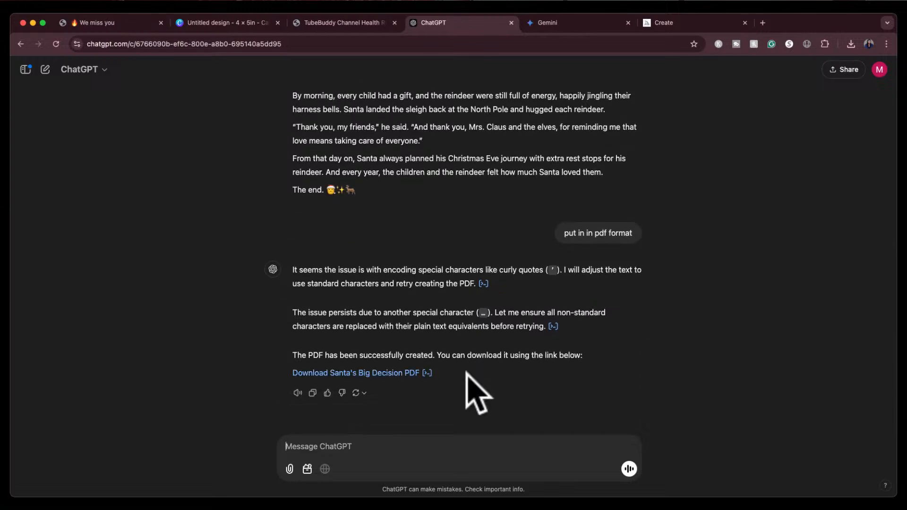
# Download the Santa's Big Decision PDF and bring the downloaded file into the open 4 x 5 in Canva design
pyautogui.click(395, 373)
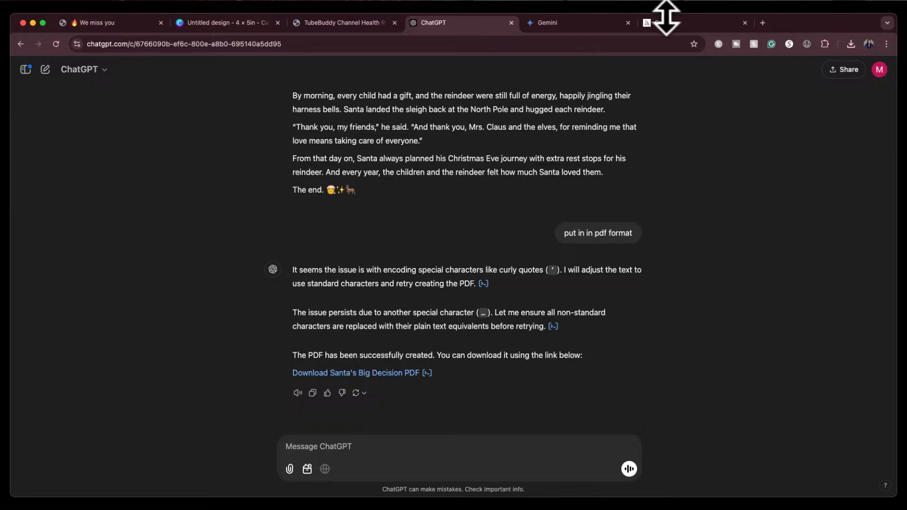
pyautogui.click(220, 23)
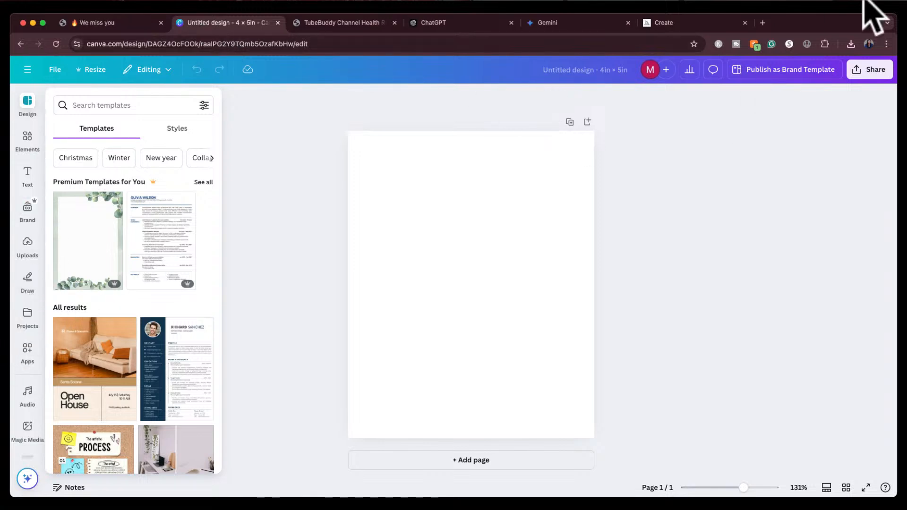
pyautogui.click(850, 44)
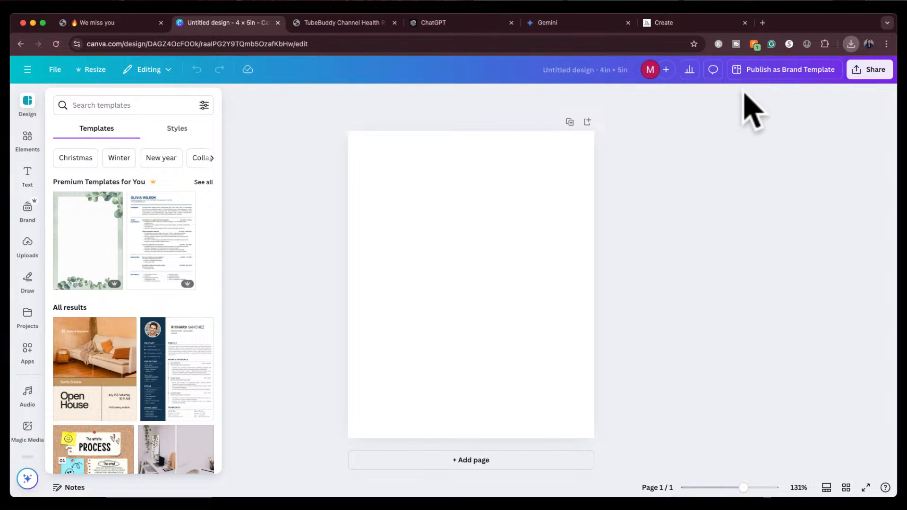
pyautogui.click(767, 90)
pyautogui.moveTo(769, 89); pyautogui.dragTo(437, 255)
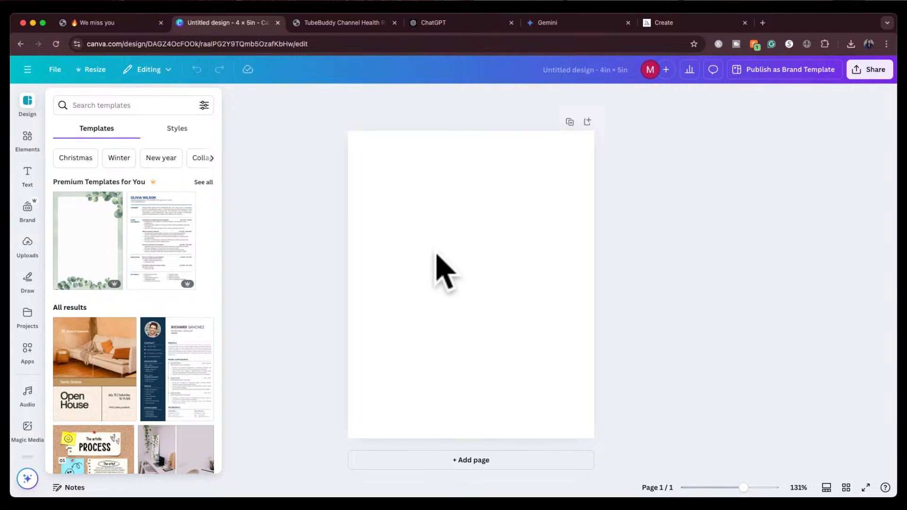
# Open Santas_Big_Decision.pdf from your projects and apply all 3 of its pages to the current design
pyautogui.click(322, 288)
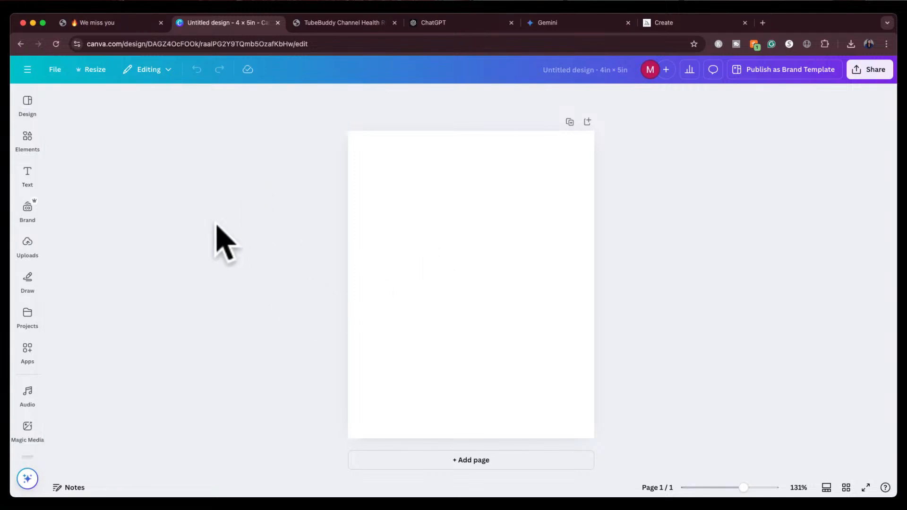
pyautogui.click(28, 321)
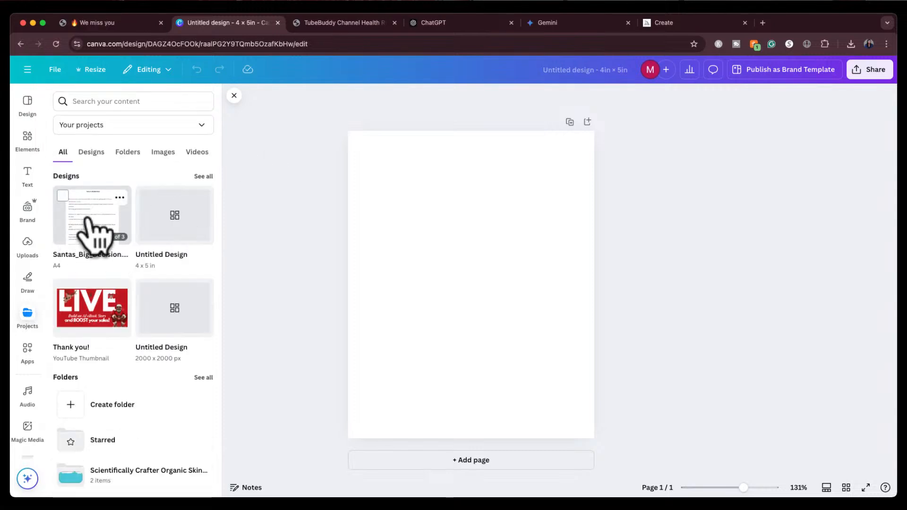
pyautogui.click(119, 198)
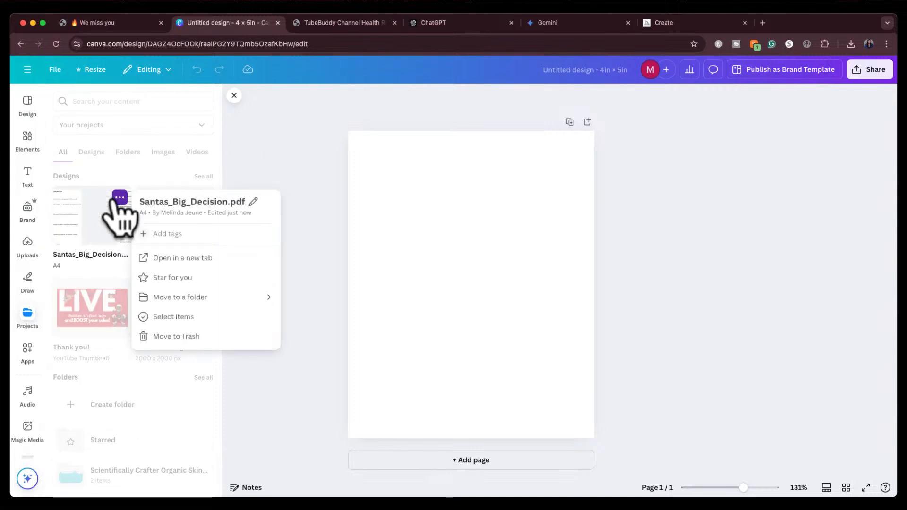
pyautogui.click(118, 208)
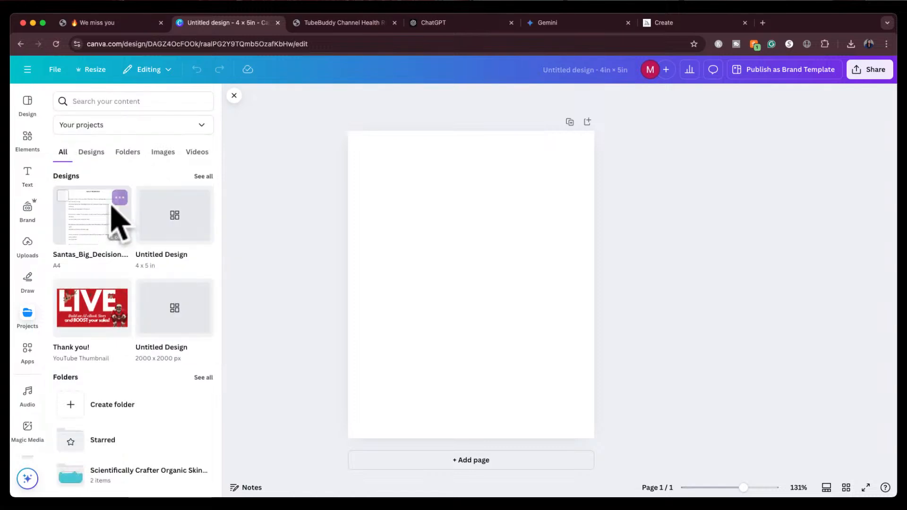
pyautogui.click(101, 228)
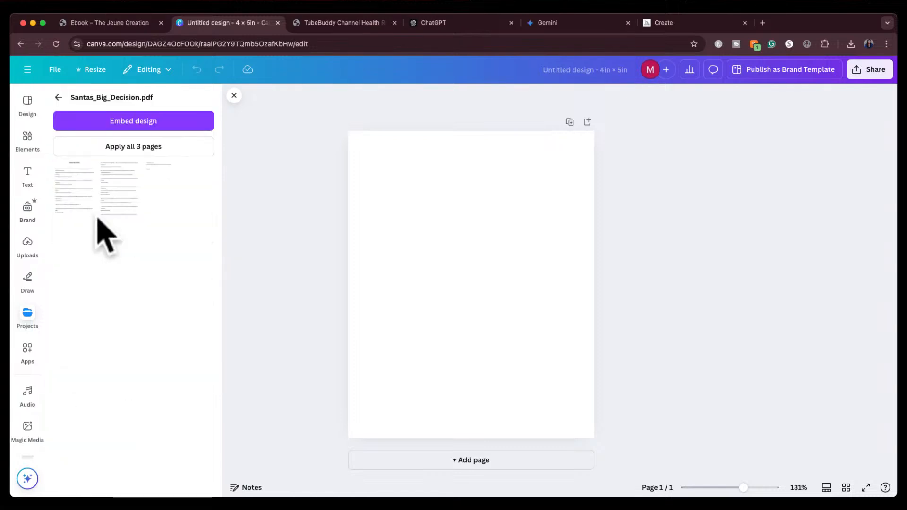
pyautogui.click(141, 150)
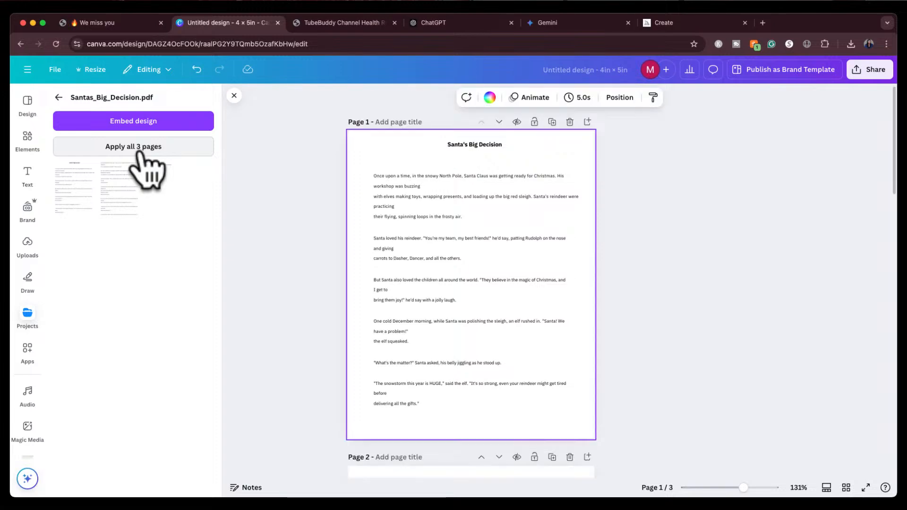
# Edit each paragraph text box on page 1 so its text rewraps into clean, evenly broken lines
pyautogui.scroll(-15, 468, 339)
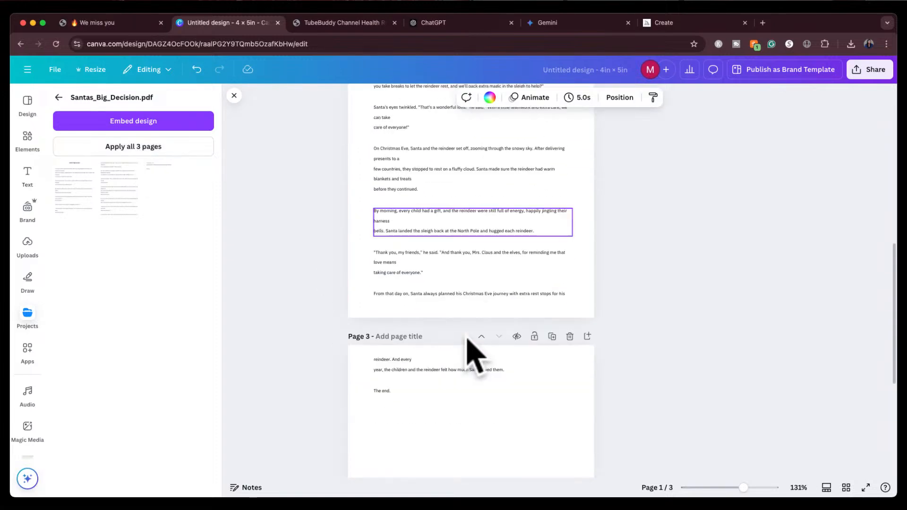
pyautogui.scroll(15, 475, 358)
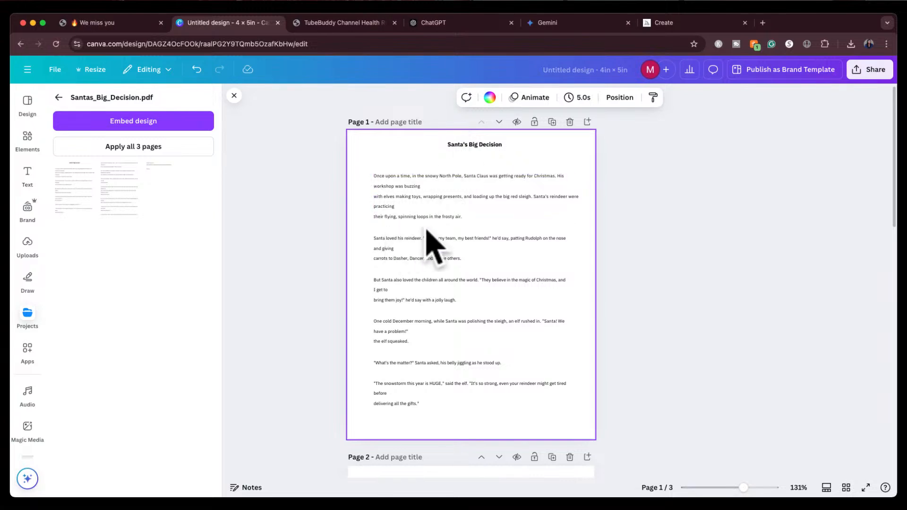
pyautogui.click(380, 217)
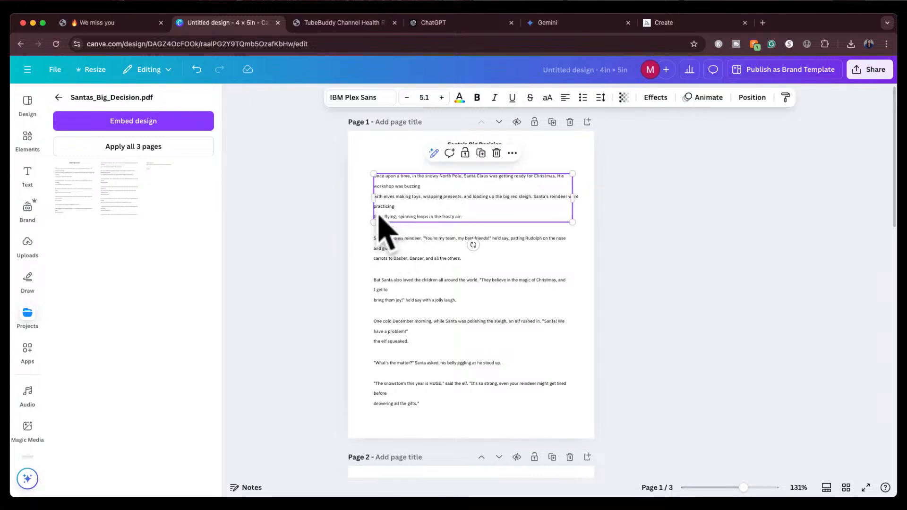
pyautogui.click(376, 217)
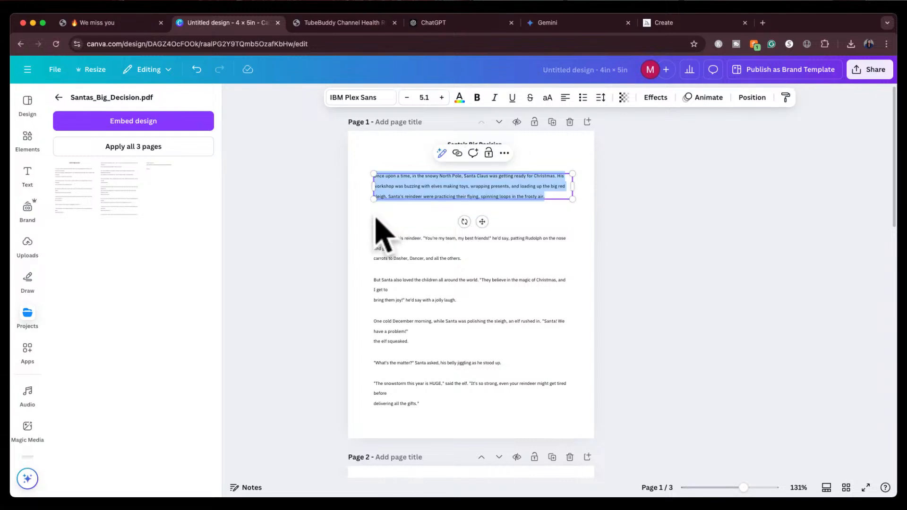
pyautogui.click(623, 201)
pyautogui.click(434, 240)
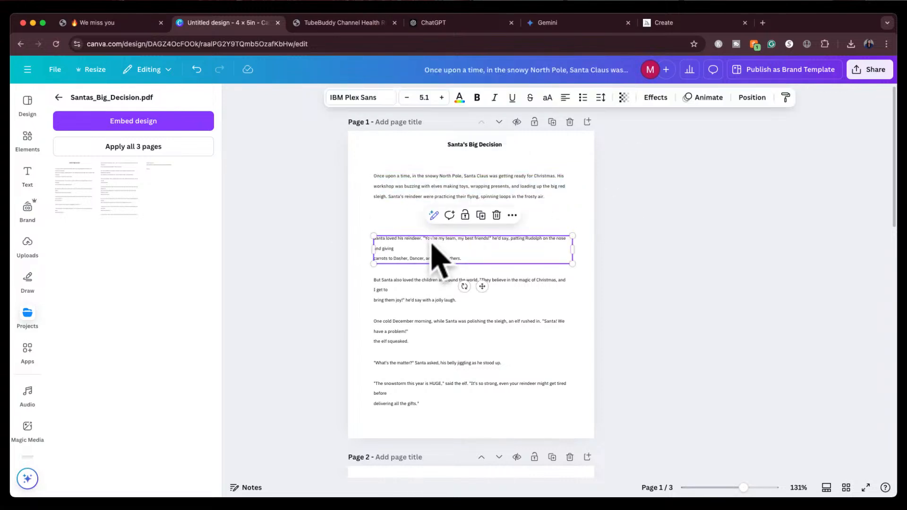
pyautogui.click(423, 247)
pyautogui.click(644, 194)
pyautogui.click(448, 302)
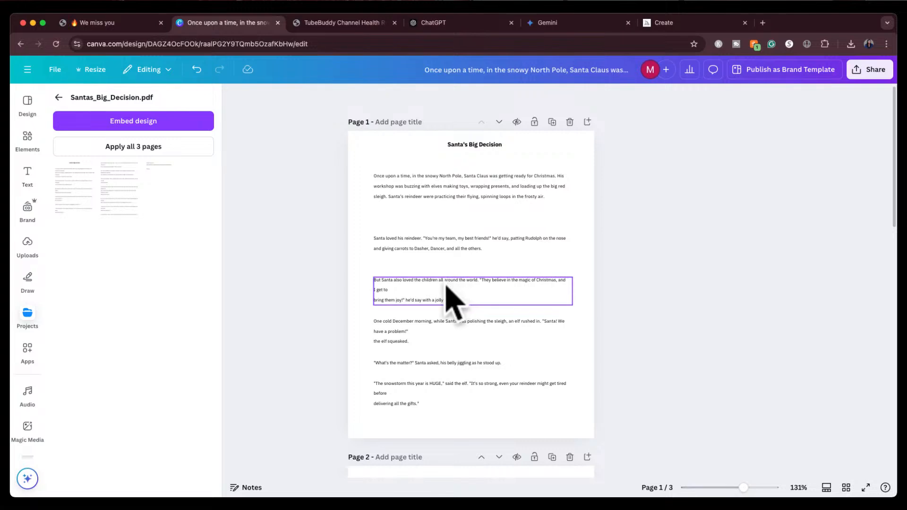
pyautogui.click(457, 290)
pyautogui.click(653, 277)
pyautogui.click(428, 340)
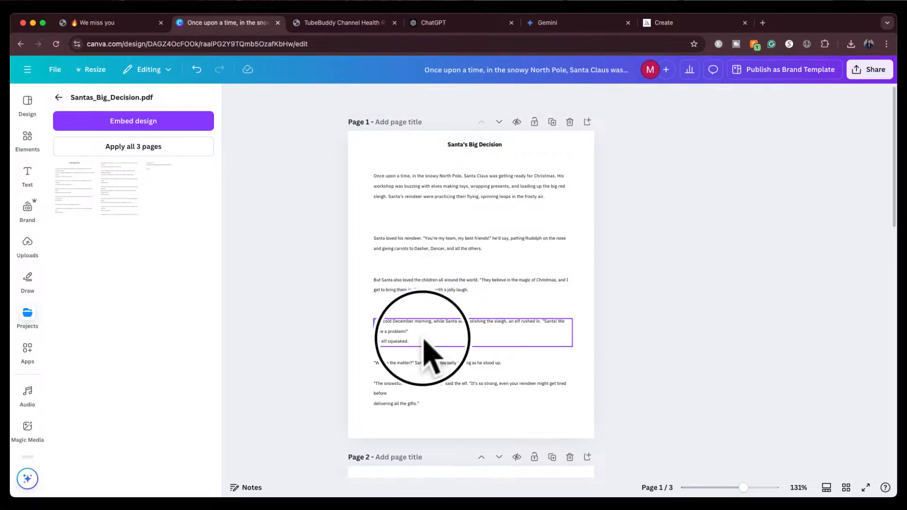
pyautogui.click(425, 339)
pyautogui.click(620, 339)
pyautogui.click(434, 393)
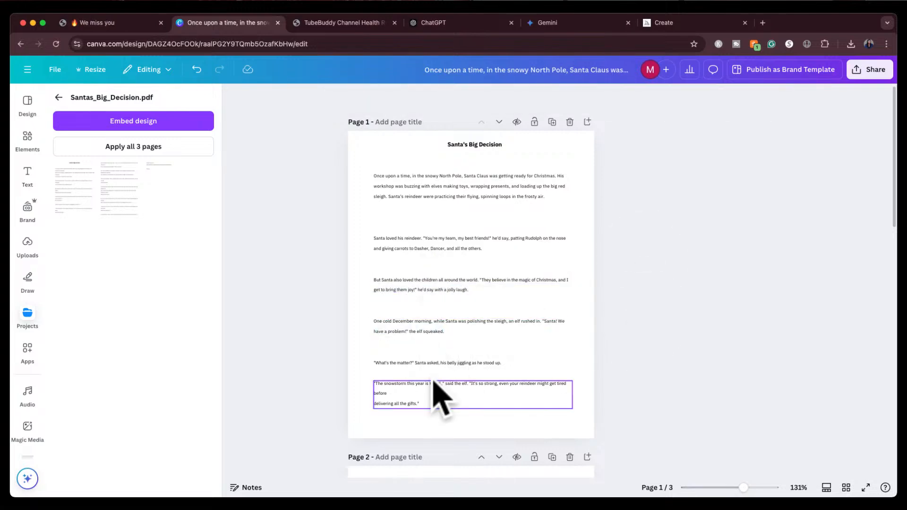
pyautogui.click(428, 385)
pyautogui.click(449, 383)
pyautogui.click(657, 334)
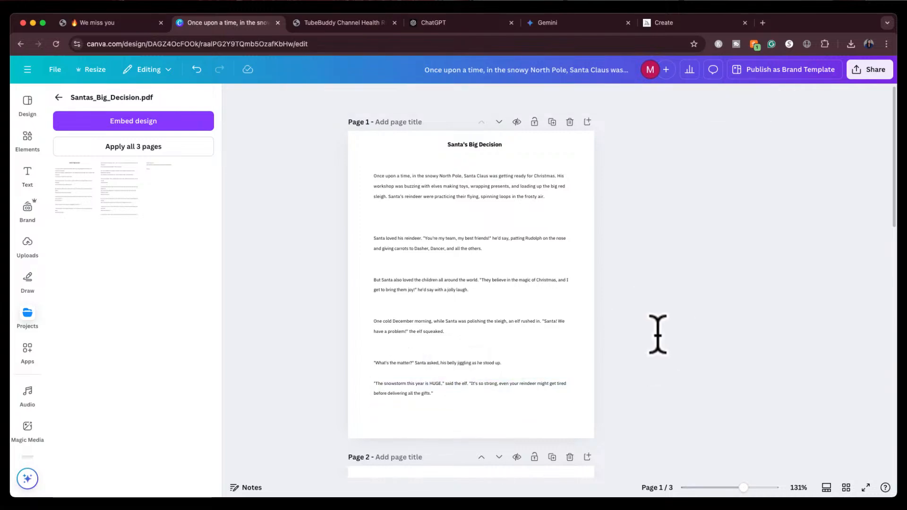
# Rewrap the paragraph text boxes on page 2 and the first paragraph on page 3 the same way
pyautogui.scroll(-5, 643, 366)
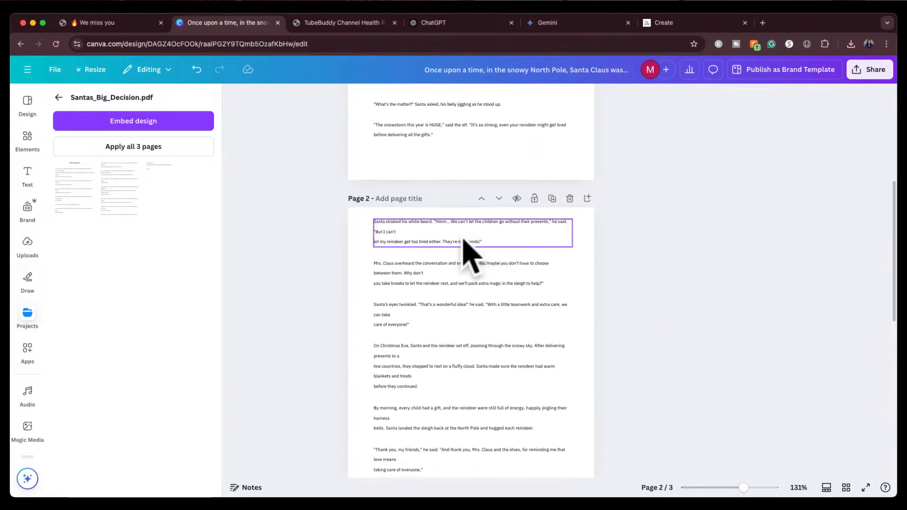
pyautogui.click(445, 237)
pyautogui.click(443, 236)
pyautogui.click(444, 272)
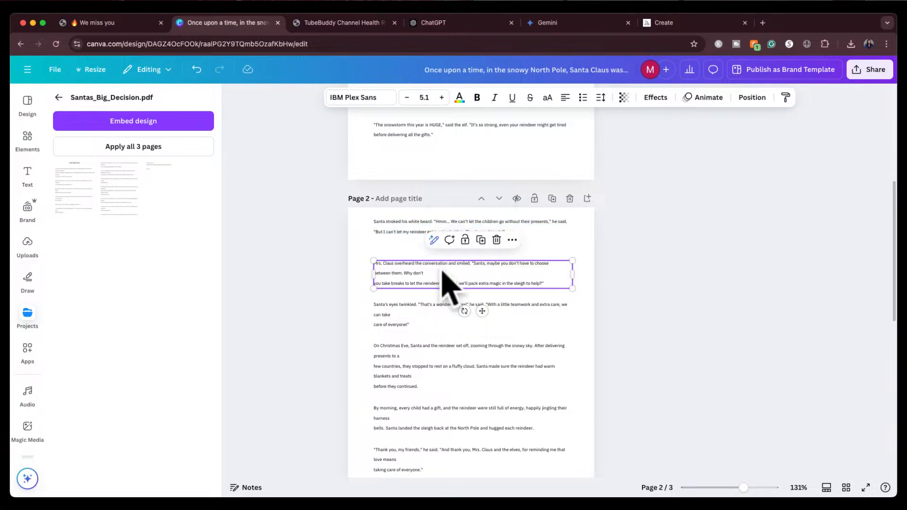
pyautogui.click(437, 271)
pyautogui.click(441, 307)
pyautogui.click(443, 312)
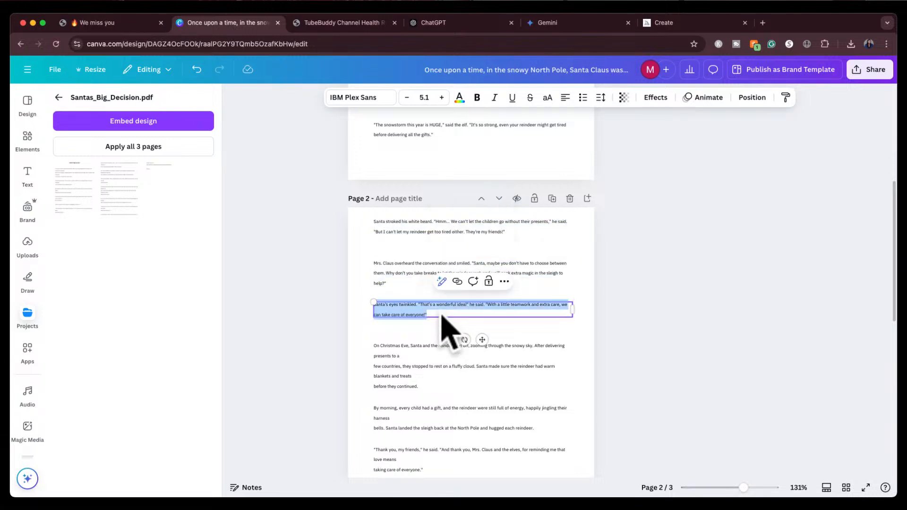
pyautogui.click(439, 350)
pyautogui.click(437, 349)
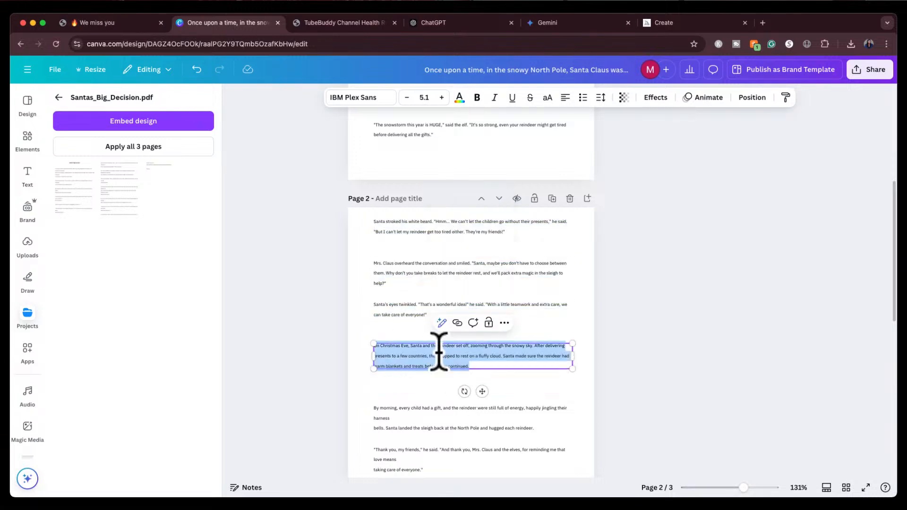
pyautogui.click(435, 416)
pyautogui.click(434, 416)
pyautogui.scroll(-5, 587, 374)
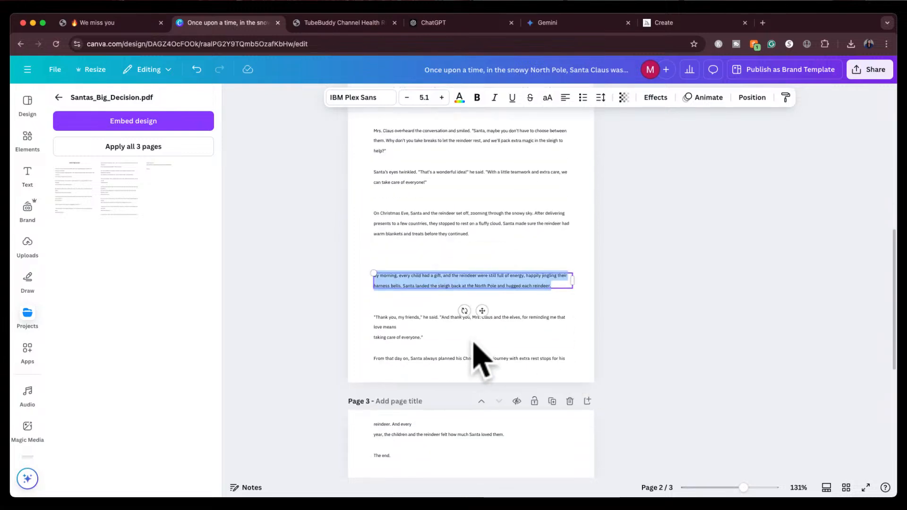
pyautogui.click(465, 337)
pyautogui.click(465, 338)
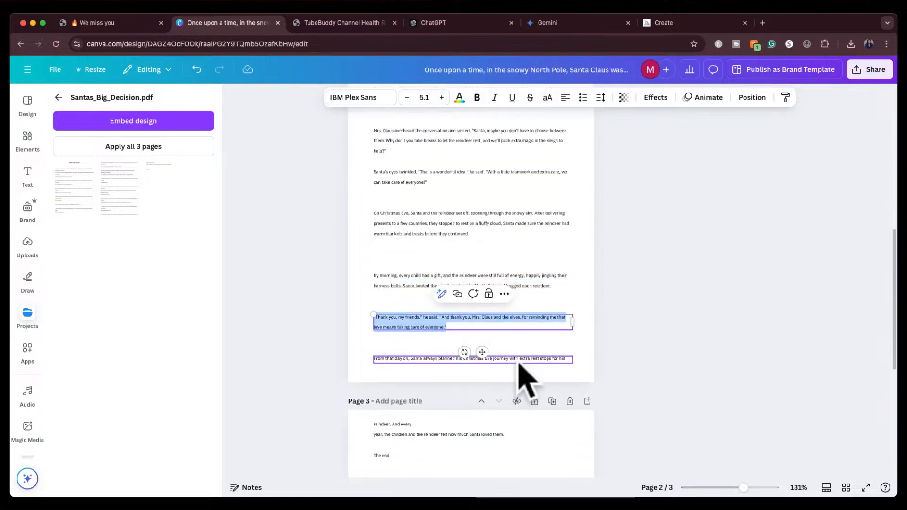
pyautogui.click(470, 428)
pyautogui.click(470, 427)
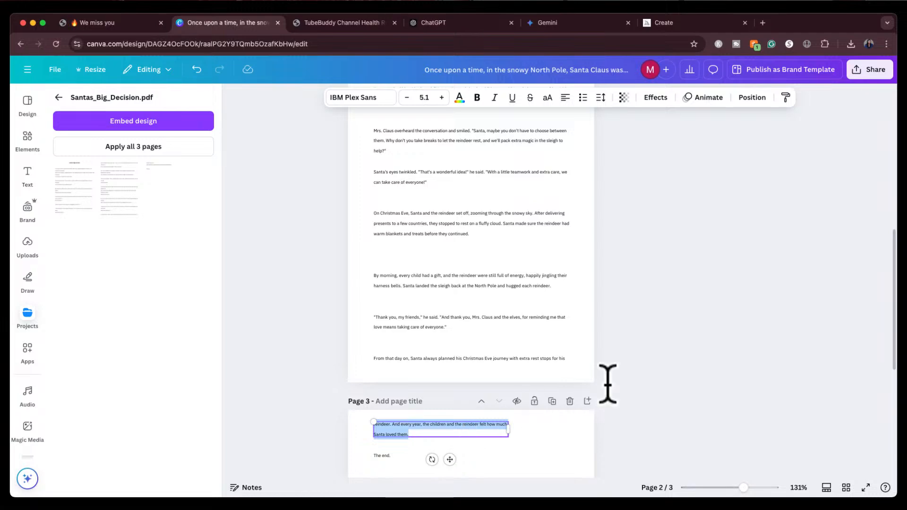
pyautogui.click(651, 381)
# Scroll through the three story pages, then return to the story in ChatGPT
pyautogui.scroll(-6, 650, 380)
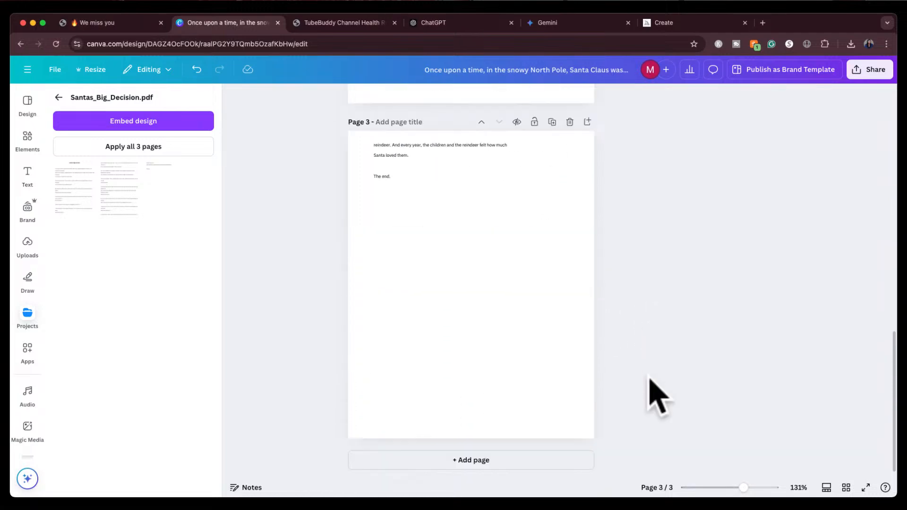
pyautogui.scroll(15, 650, 380)
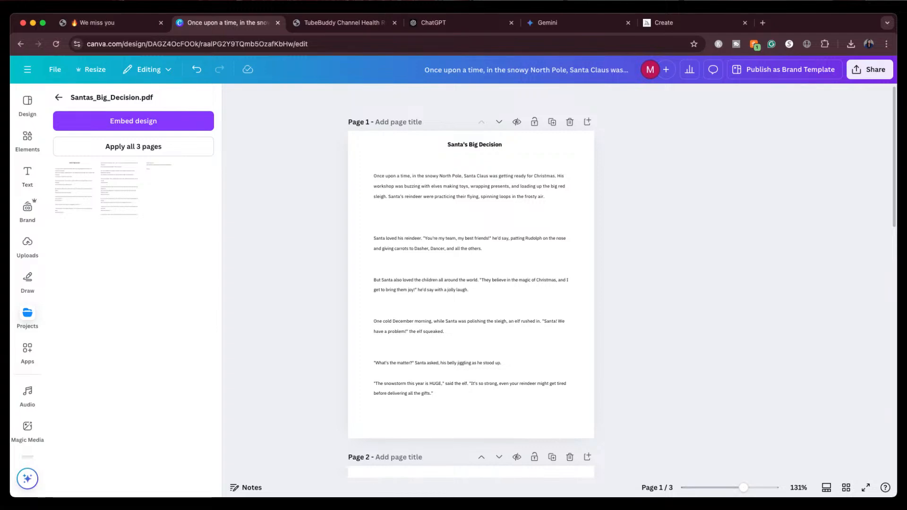
pyautogui.scroll(-15, 471, 283)
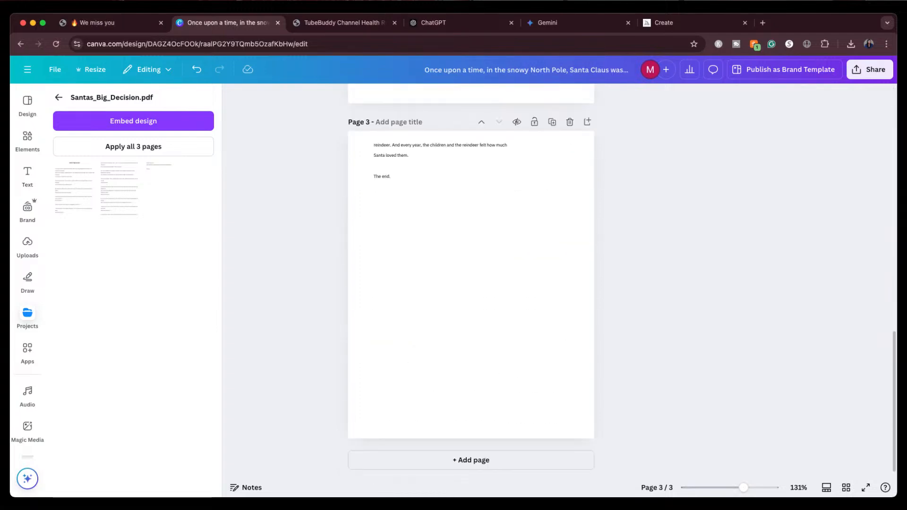
pyautogui.scroll(15, 470, 284)
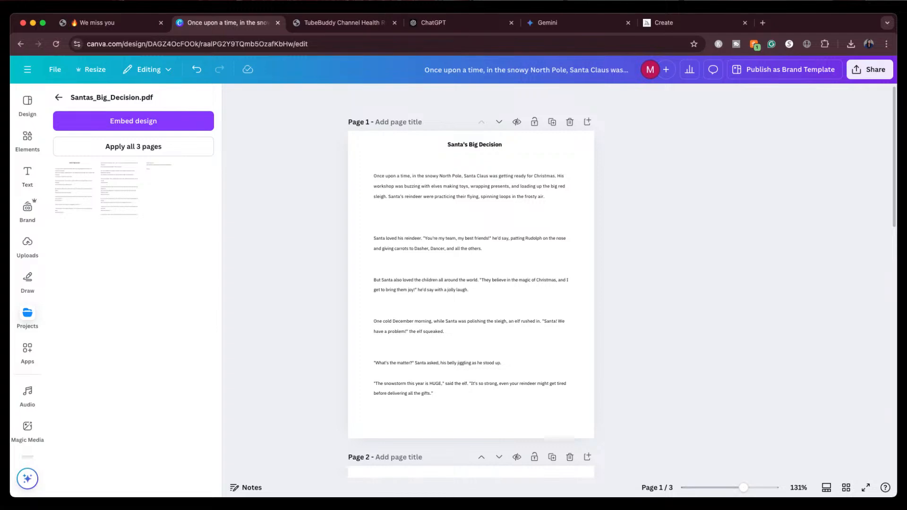
pyautogui.click(462, 23)
pyautogui.scroll(15, 536, 203)
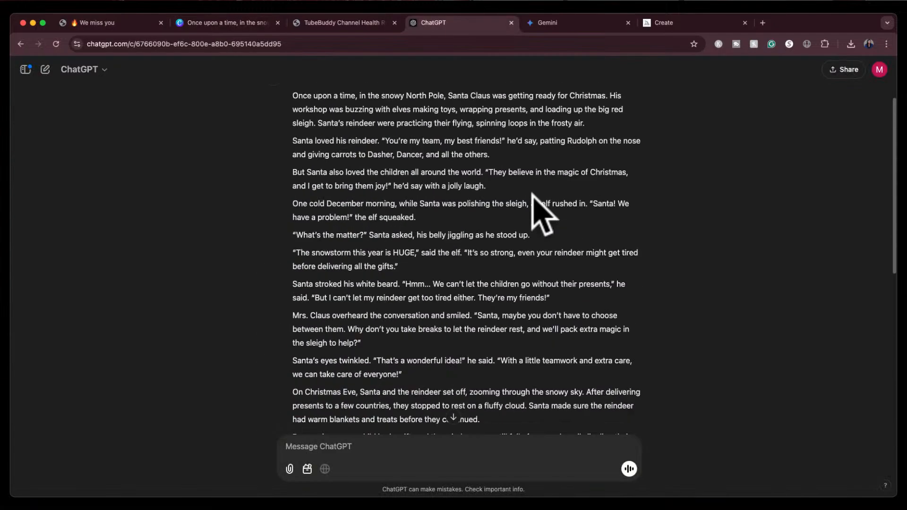
# Copy the Santa story prompt from ChatGPT and submit it to Gemini
pyautogui.moveTo(466, 135); pyautogui.dragTo(386, 106)
pyautogui.press('super+c')
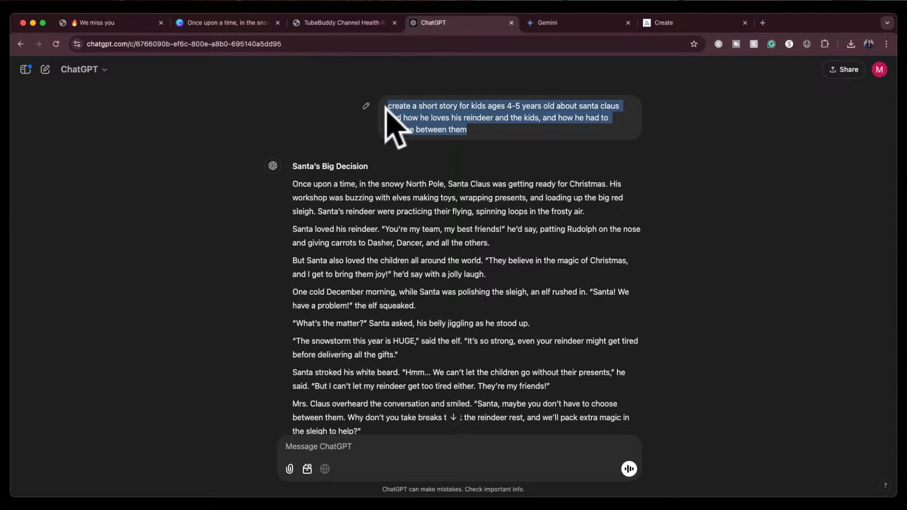
pyautogui.click(596, 26)
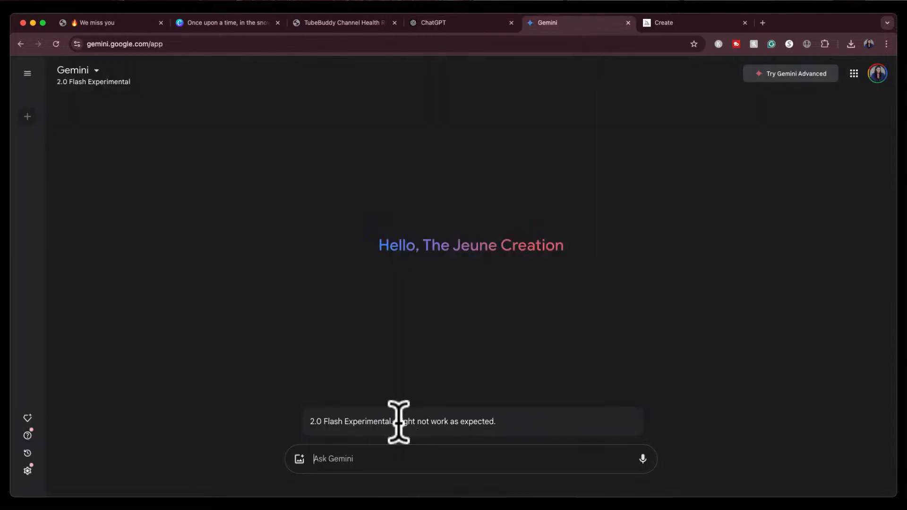
pyautogui.press('super+v')
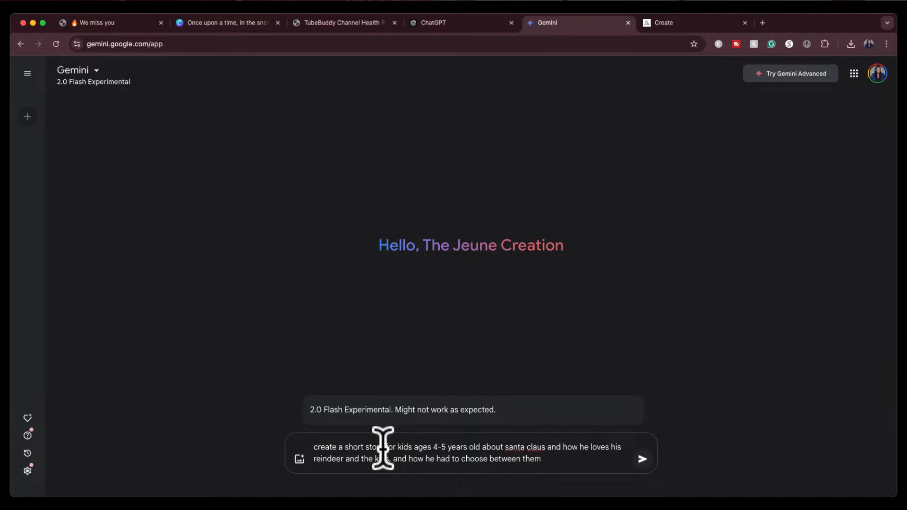
pyautogui.press('Return')
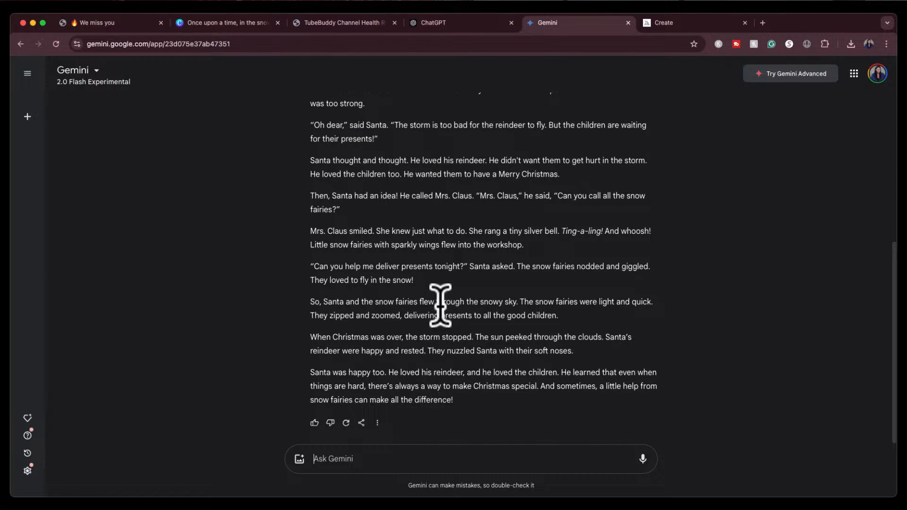
# Scroll through Gemini's story to read it
pyautogui.scroll(3, 441, 305)
pyautogui.scroll(3, 440, 305)
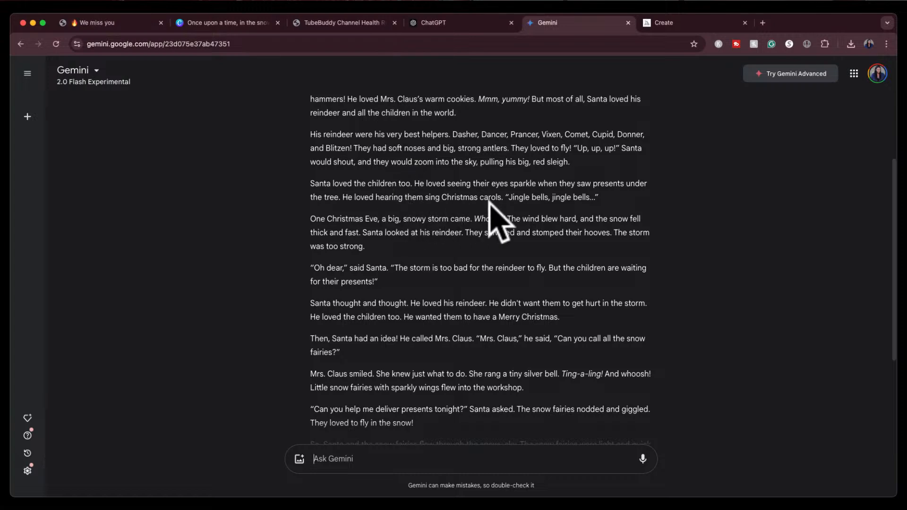
pyautogui.scroll(-2, 491, 210)
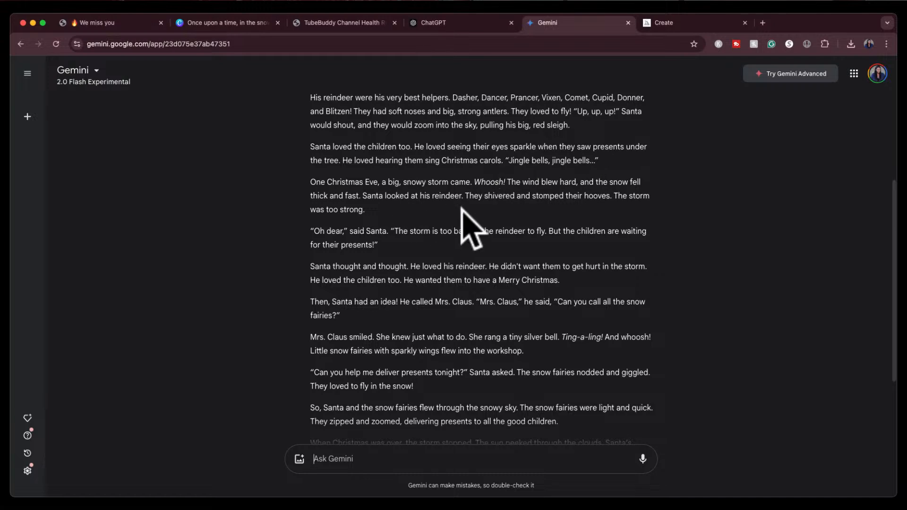
pyautogui.scroll(-3, 462, 208)
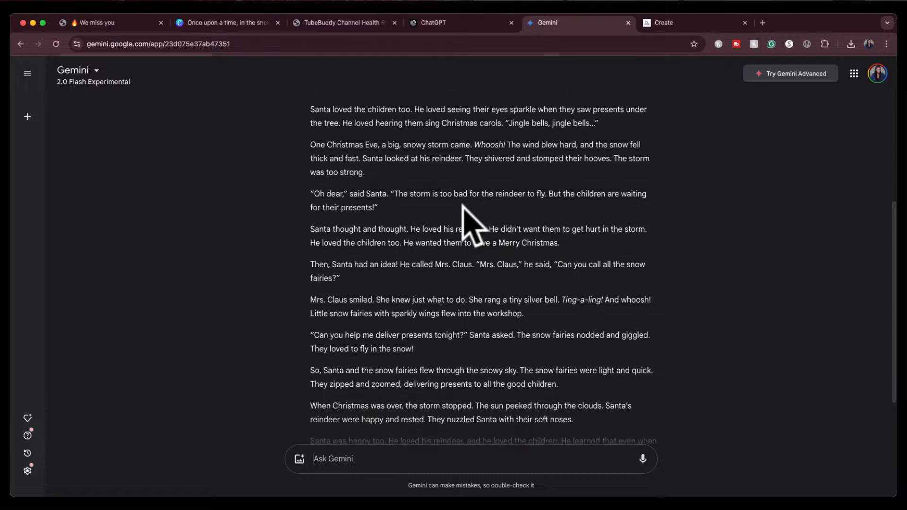
pyautogui.scroll(-2, 462, 208)
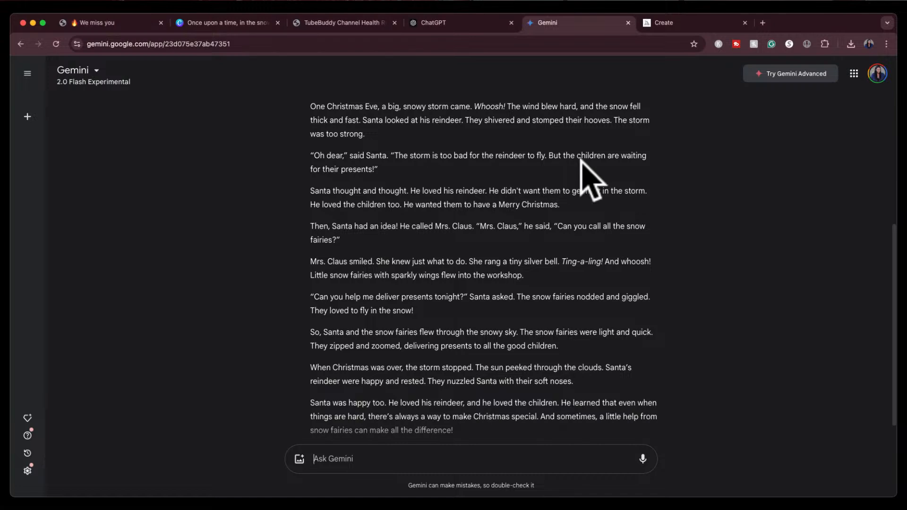
pyautogui.scroll(-1, 509, 187)
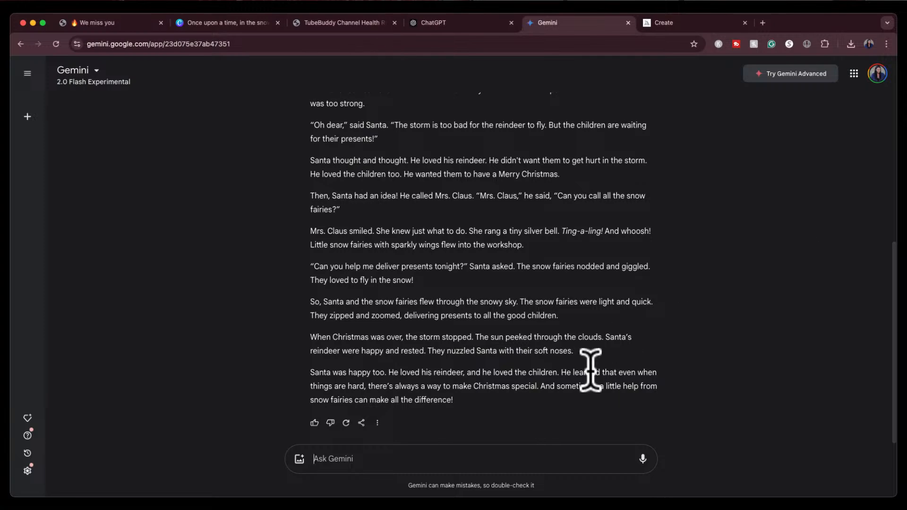
pyautogui.scroll(6, 590, 370)
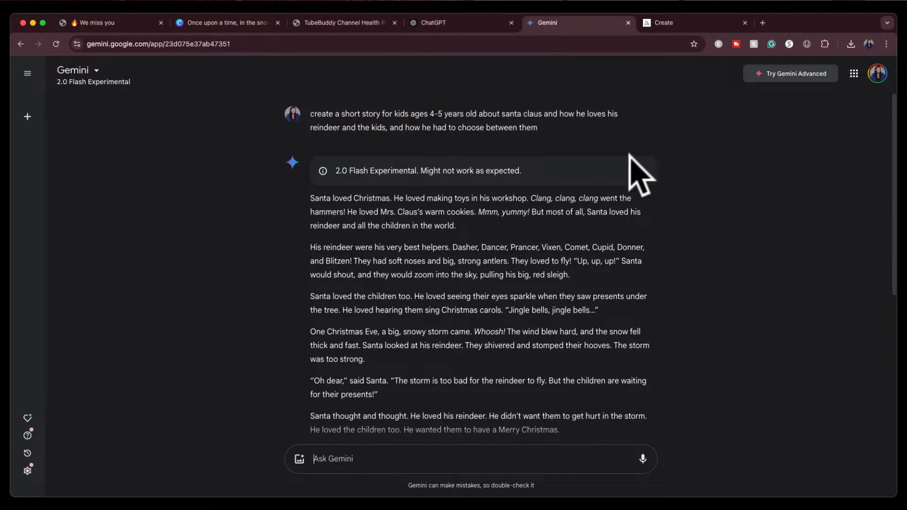
pyautogui.scroll(-6, 587, 332)
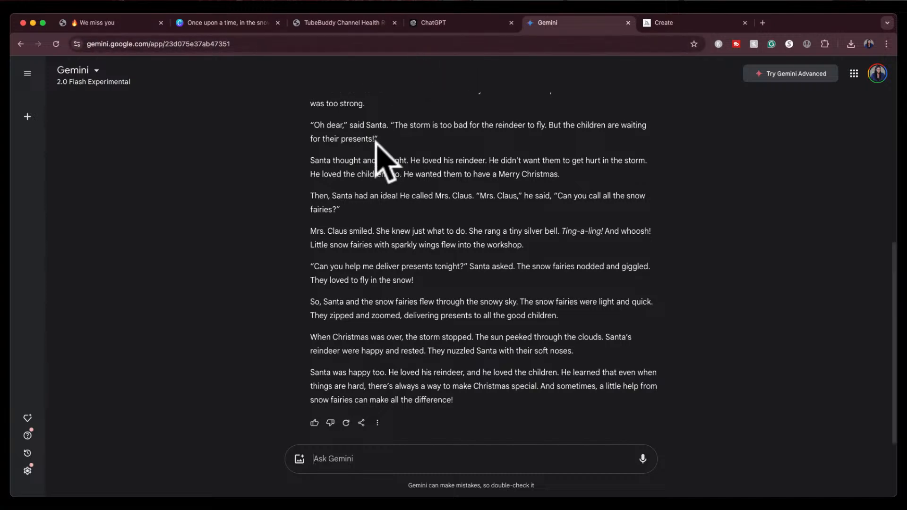
# Switch back to ChatGPT and scroll through its story and PDF reply to compare
pyautogui.click(447, 25)
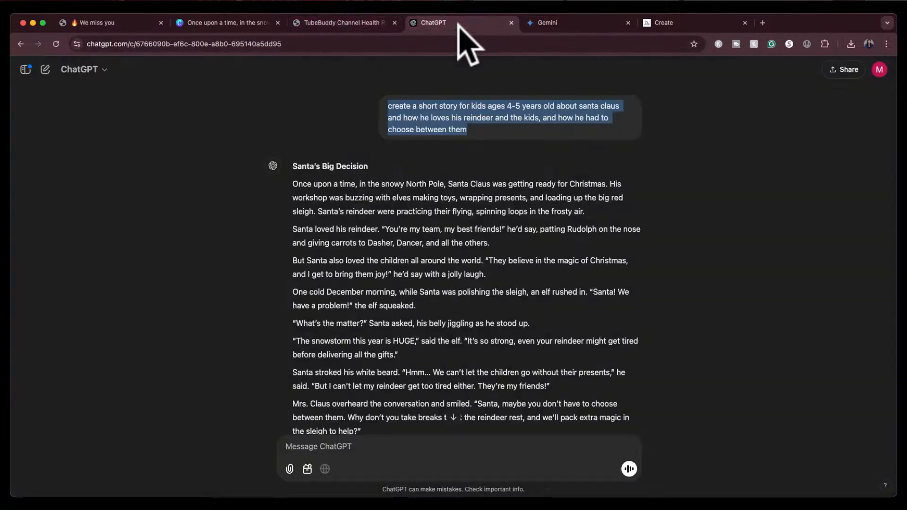
pyautogui.scroll(-5, 409, 283)
pyautogui.scroll(-5, 409, 279)
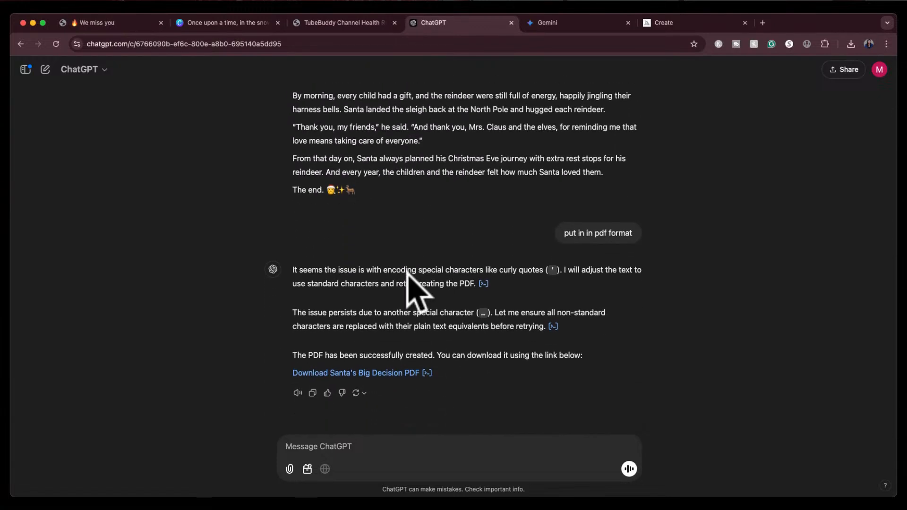
pyautogui.scroll(4, 407, 273)
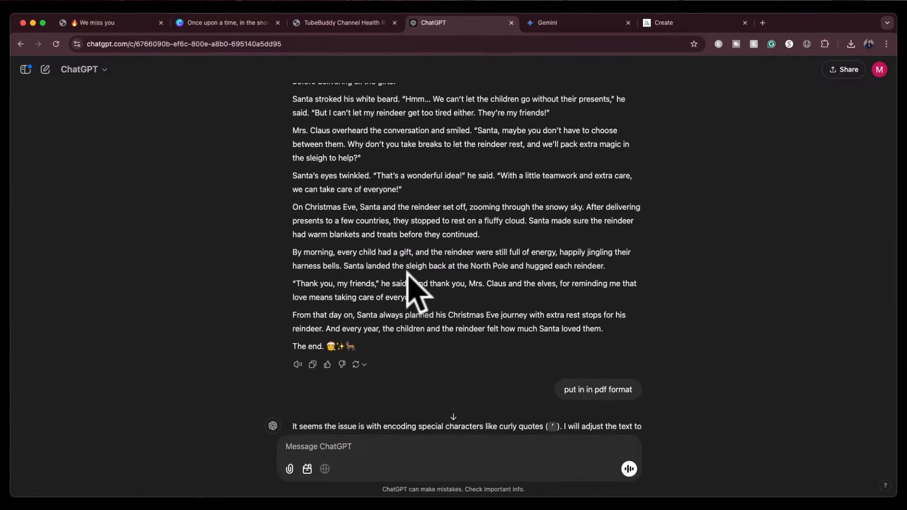
pyautogui.scroll(2, 408, 273)
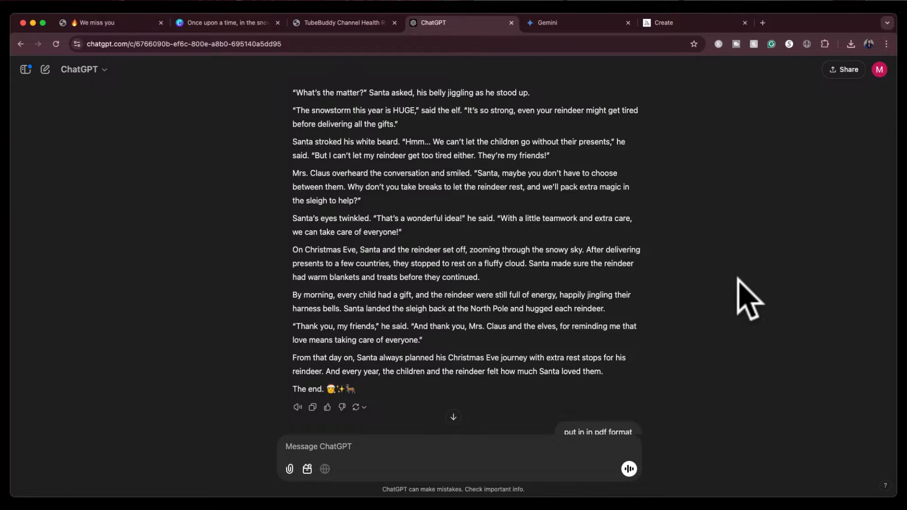
pyautogui.scroll(5, 516, 294)
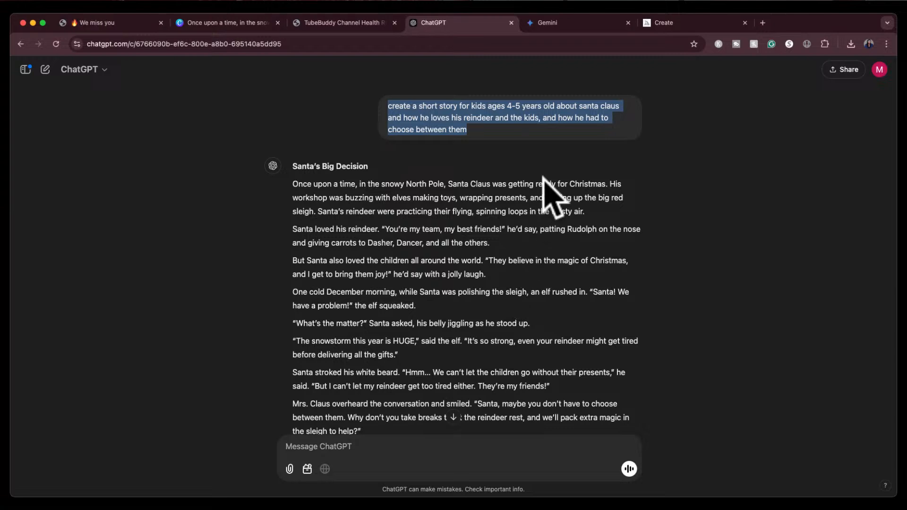
pyautogui.click(561, 150)
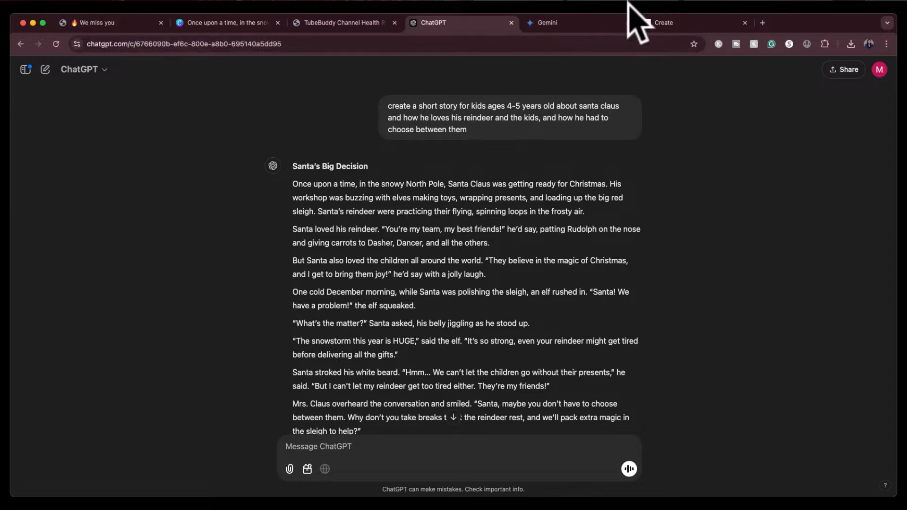
# Switch to the Midjourney tab and go to patchwork.midjourney.com
pyautogui.click(689, 24)
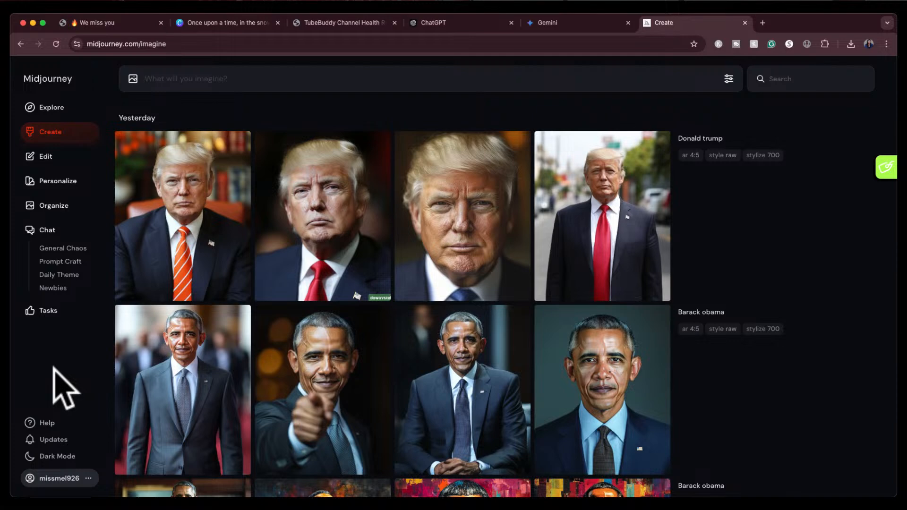
pyautogui.click(253, 46)
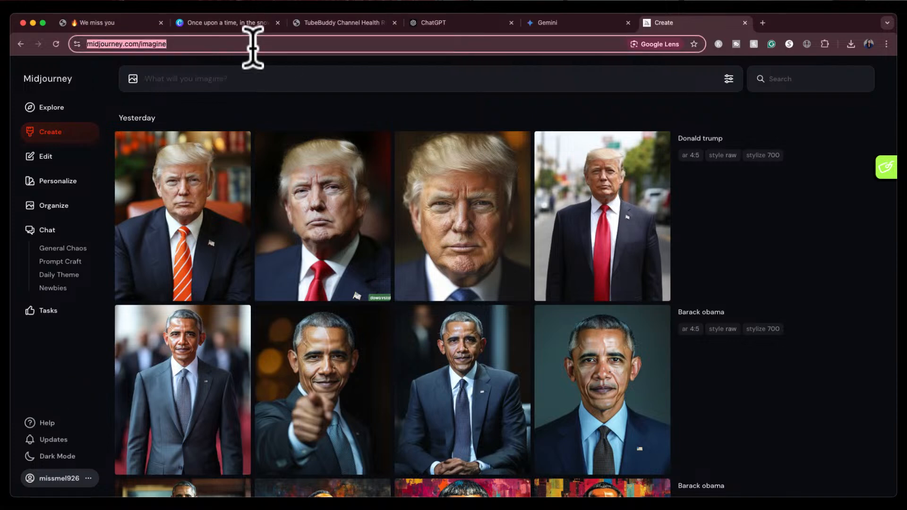
pyautogui.write('patch')
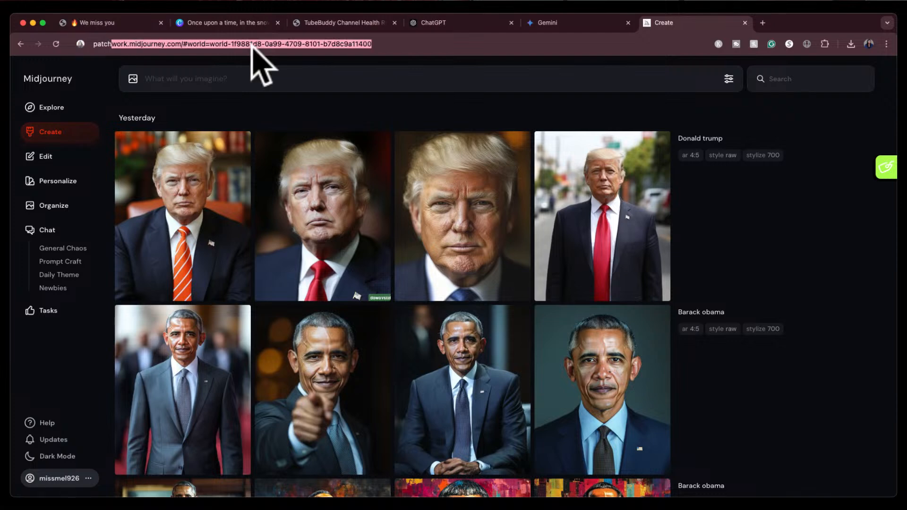
pyautogui.write('work.midjournet')
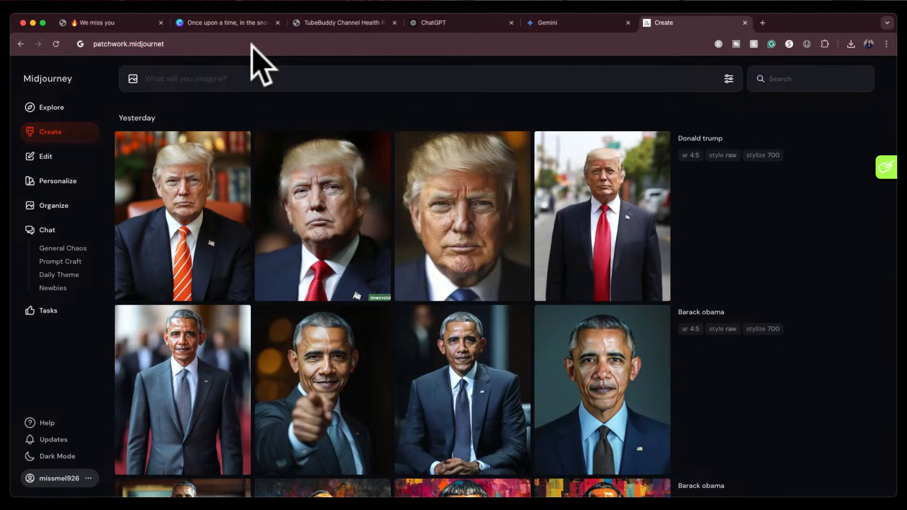
pyautogui.press('BackSpace')
pyautogui.write('y')
pyautogui.press('Return')
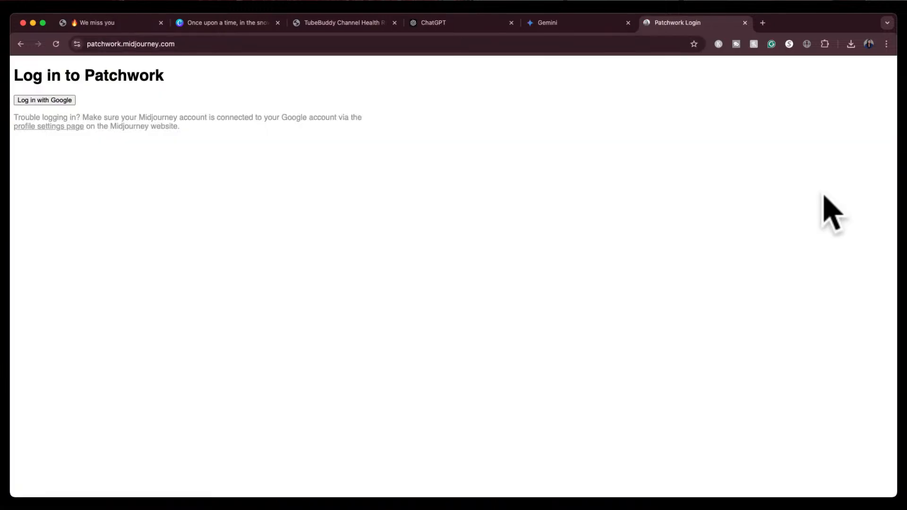
# Log in to Patchwork with the Google account
pyautogui.click(51, 101)
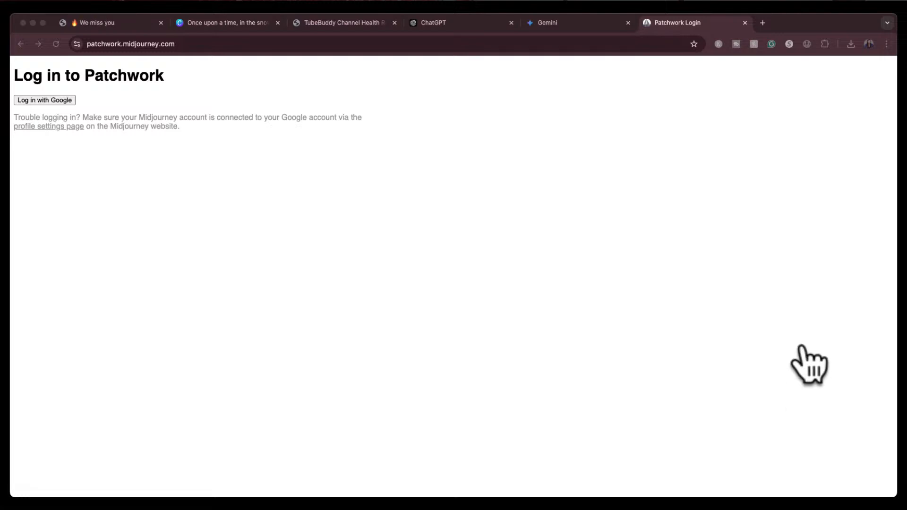
pyautogui.click(679, 189)
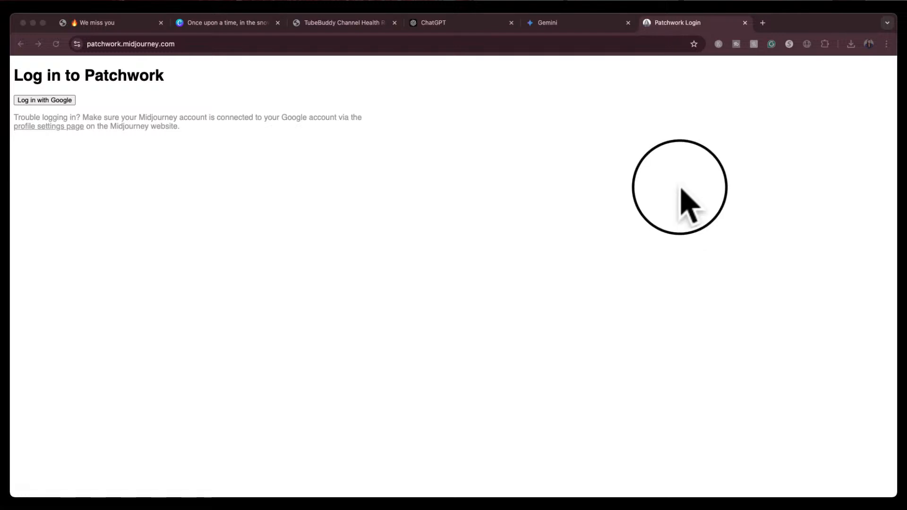
pyautogui.click(34, 98)
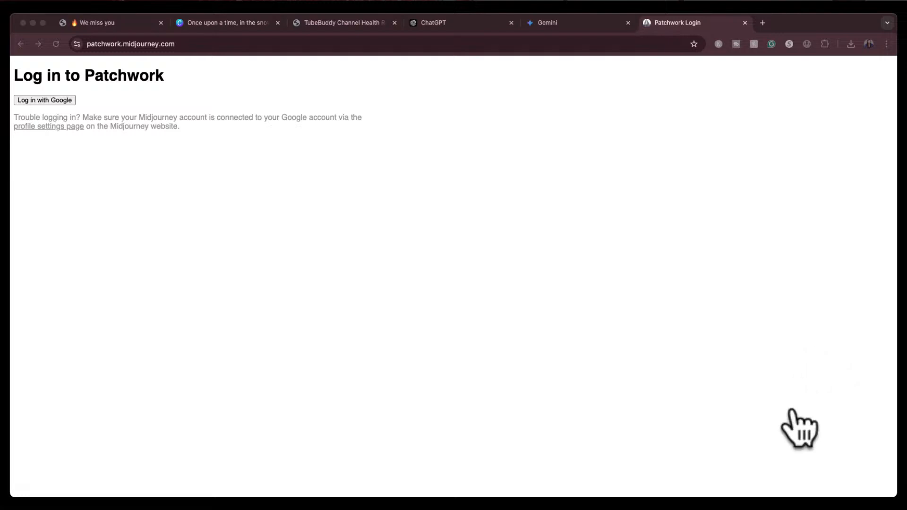
pyautogui.click(803, 376)
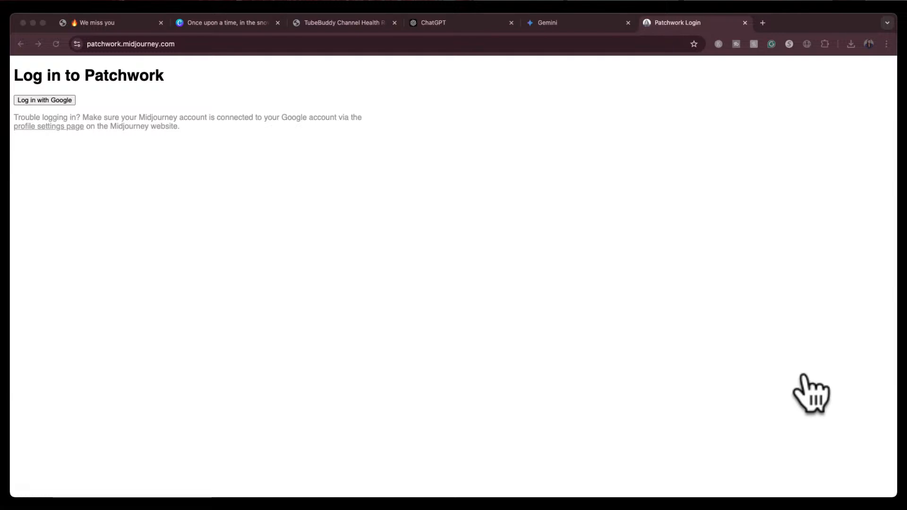
pyautogui.click(754, 397)
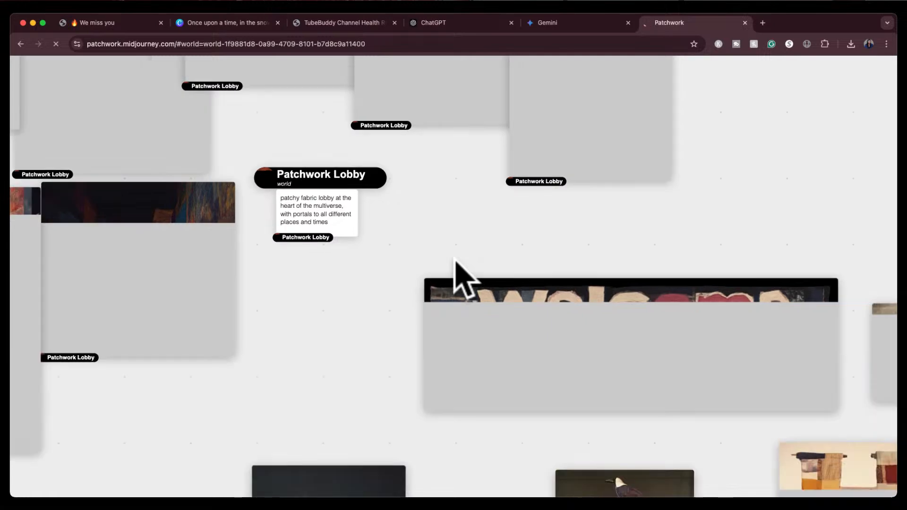
pyautogui.scroll(-5, 454, 259)
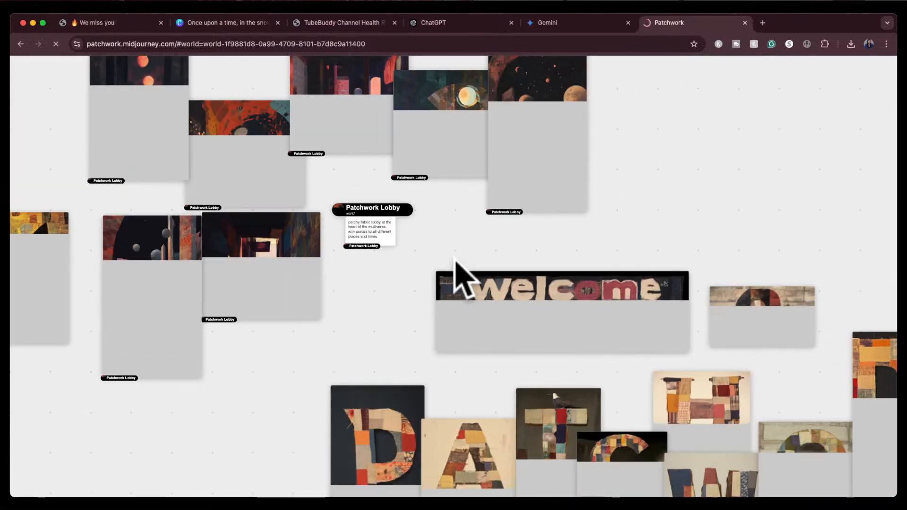
pyautogui.scroll(-10, 454, 259)
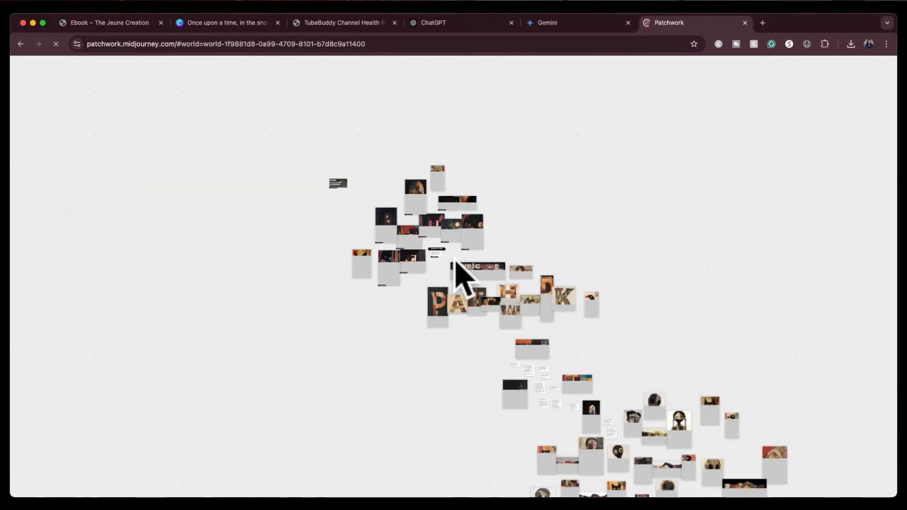
pyautogui.click(557, 184)
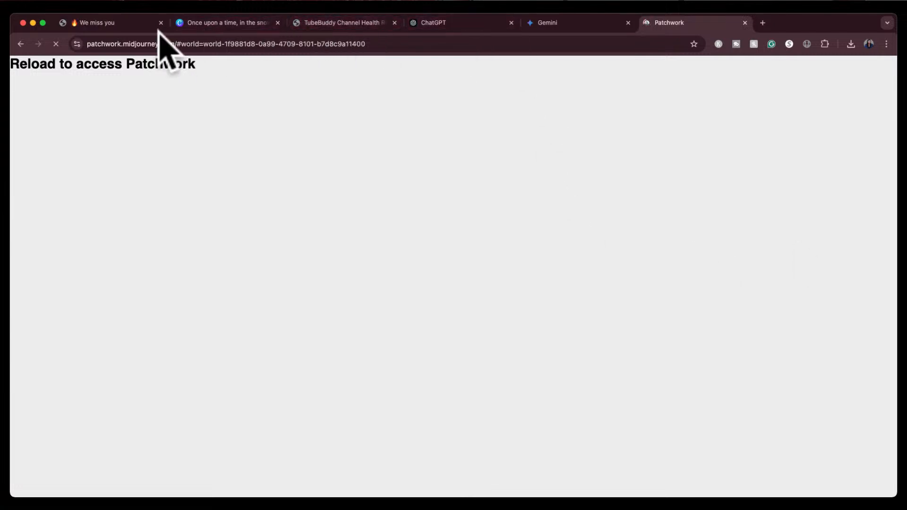
pyautogui.click(762, 23)
pyautogui.click(644, 25)
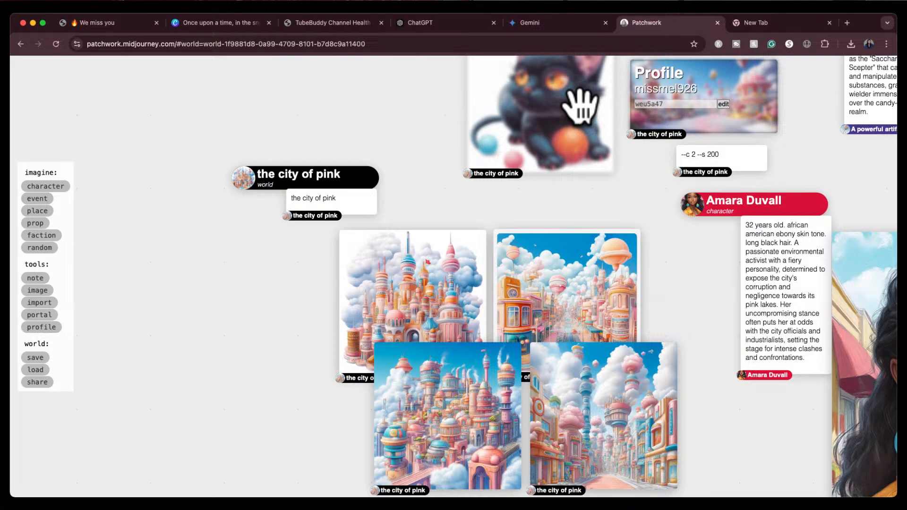
# Place a portal on the board and use it to start creating a new world
pyautogui.scroll(-5, 257, 212)
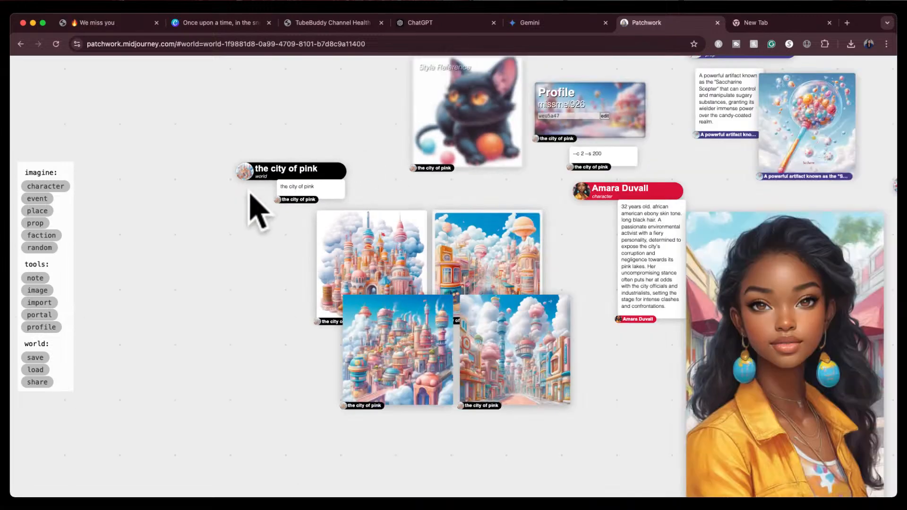
pyautogui.click(43, 314)
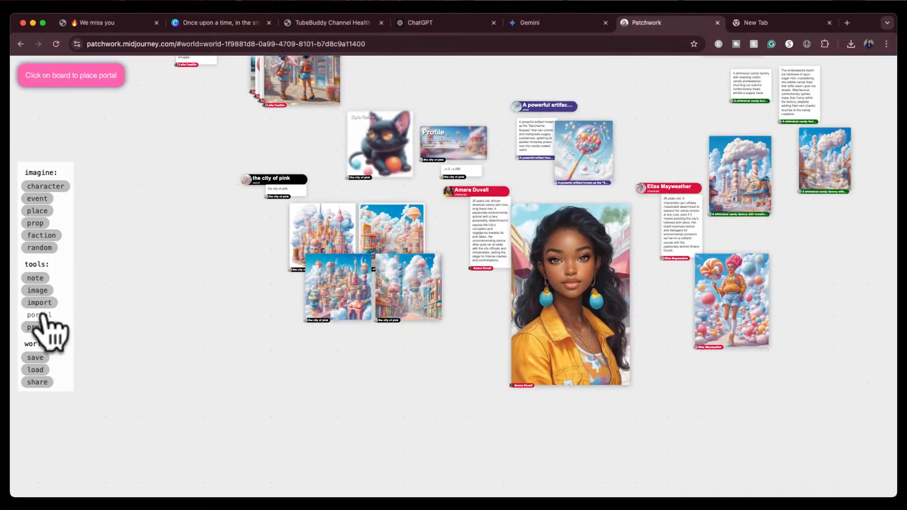
pyautogui.click(205, 283)
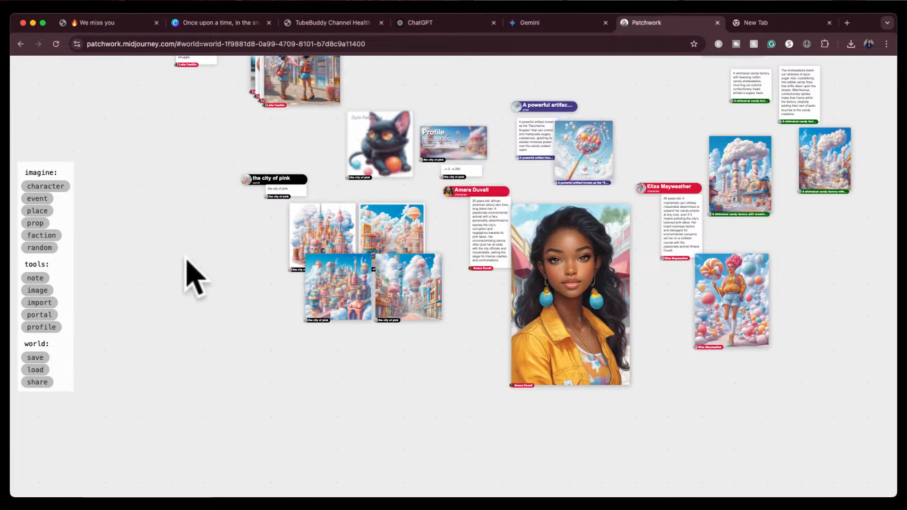
pyautogui.click(162, 232)
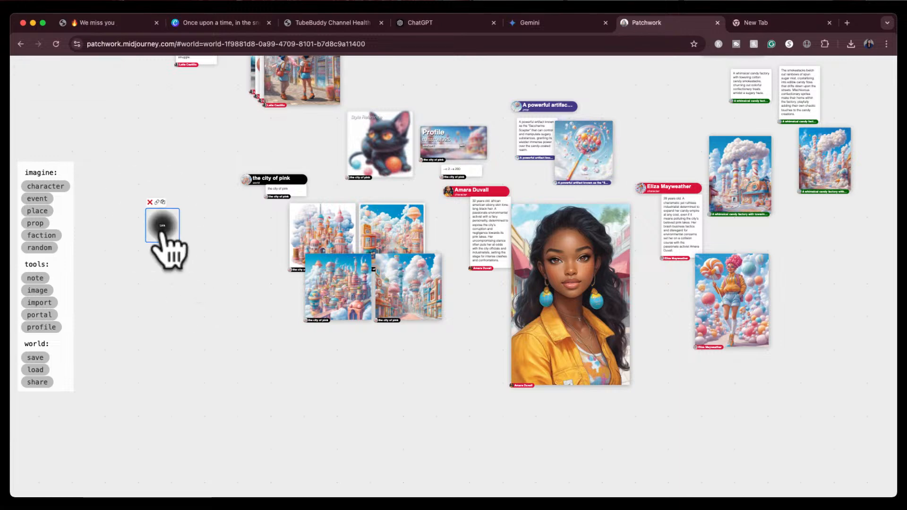
pyautogui.click(161, 225)
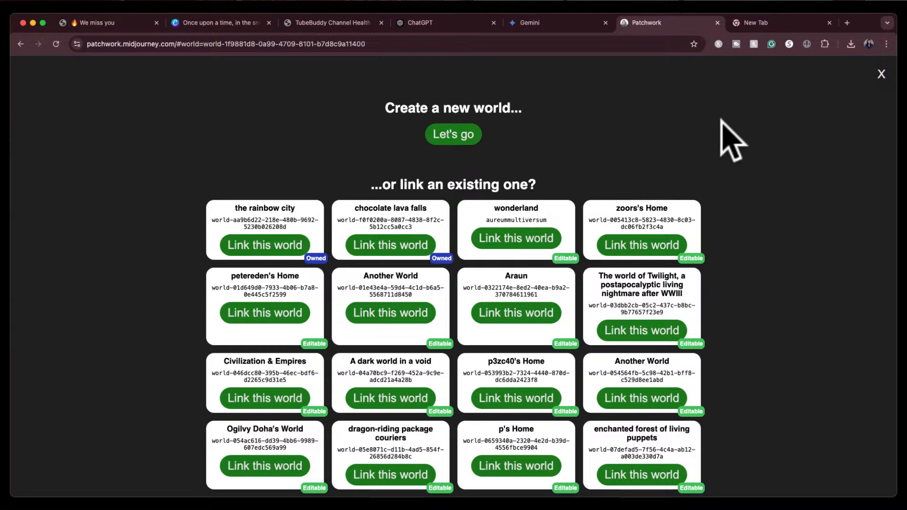
pyautogui.click(452, 138)
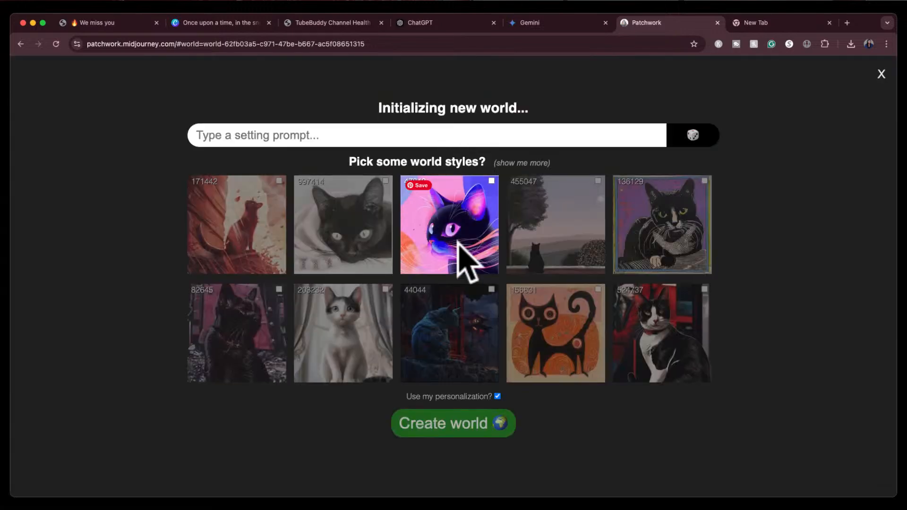
# Enter the world setting prompt "Santa, the Reindeer, and the Good Children"
pyautogui.click(394, 137)
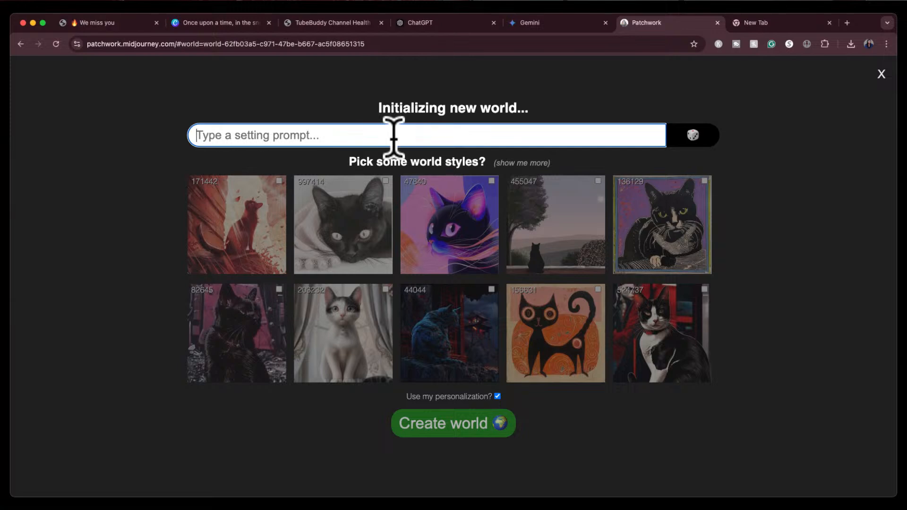
pyautogui.write('San')
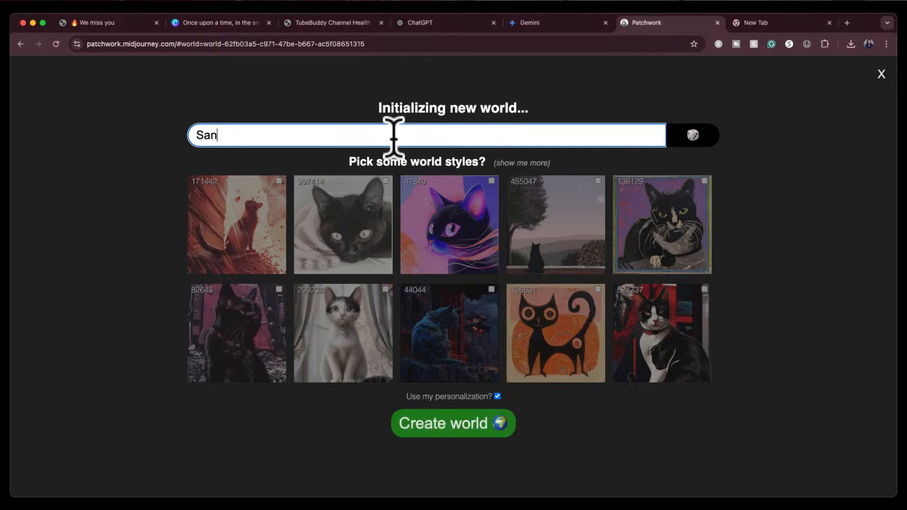
pyautogui.write('ta, the Reindeer')
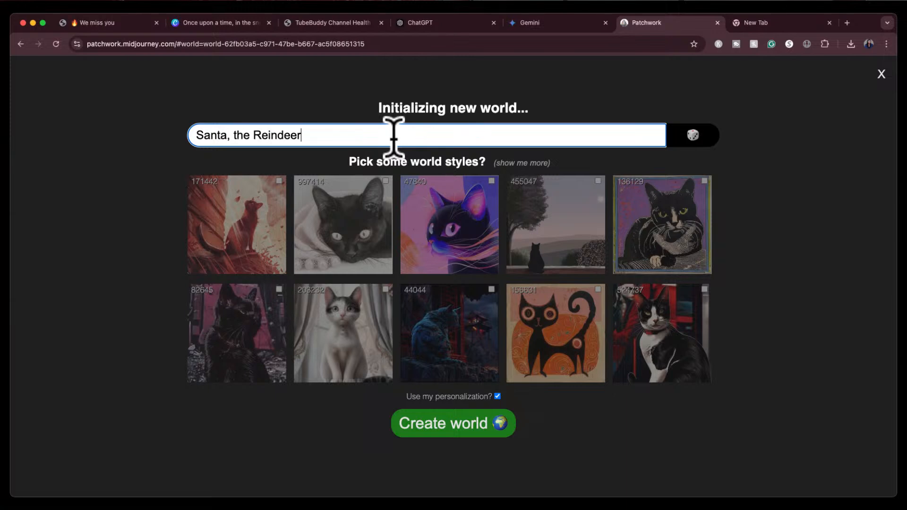
pyautogui.write(', and the Childt')
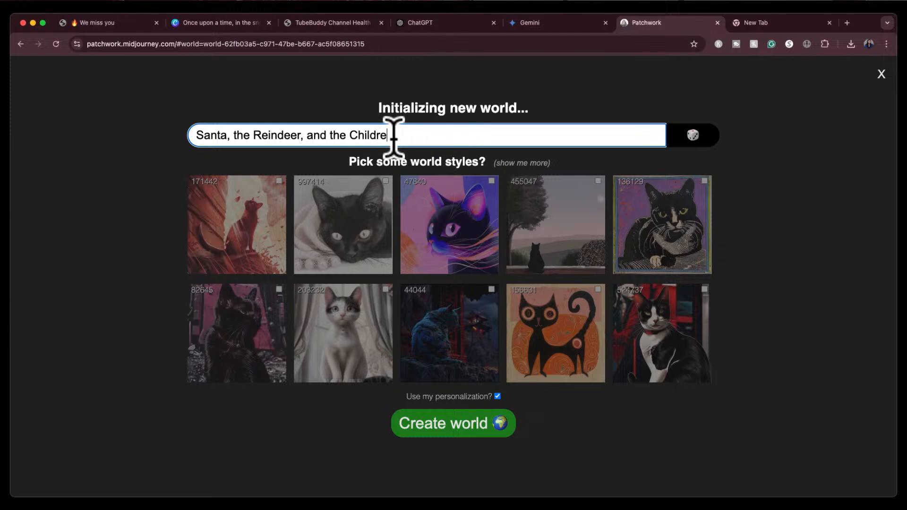
pyautogui.write('n')
pyautogui.click(350, 134)
pyautogui.write('Good')
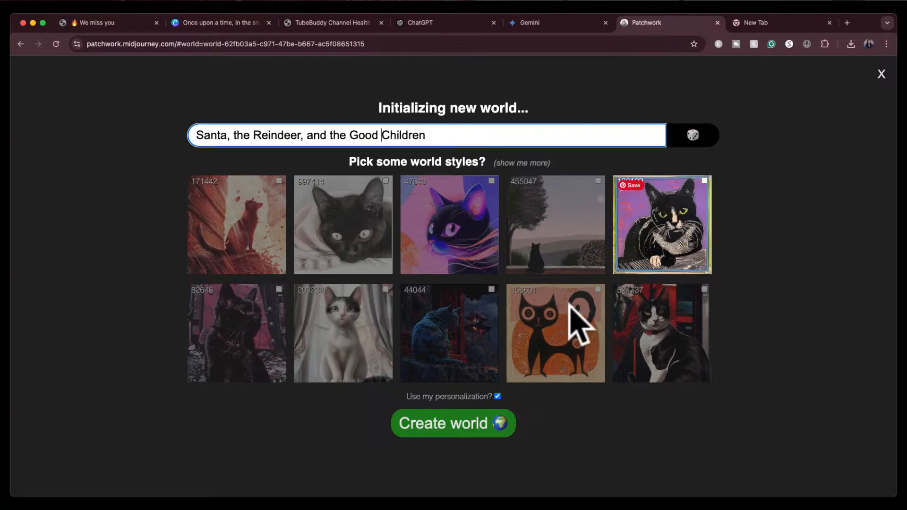
# Browse more world style options, select style 23024, and create the world
pyautogui.click(533, 162)
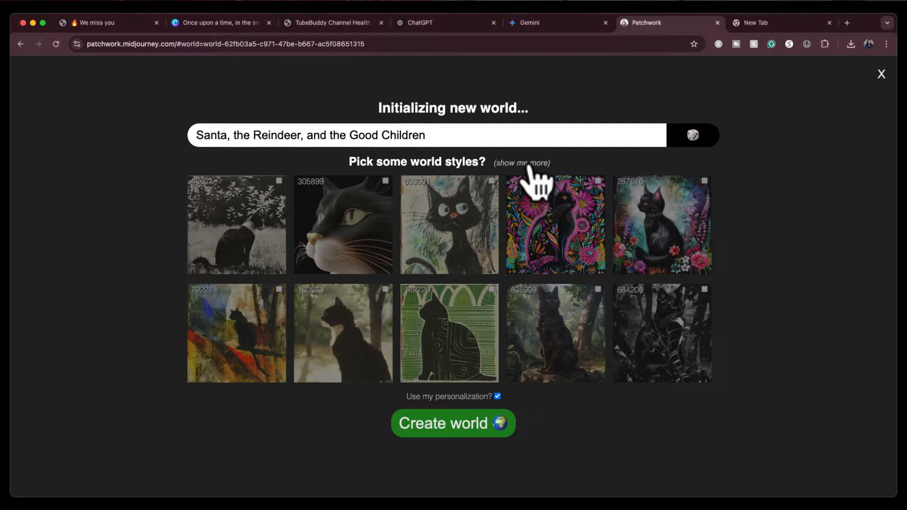
pyautogui.click(530, 163)
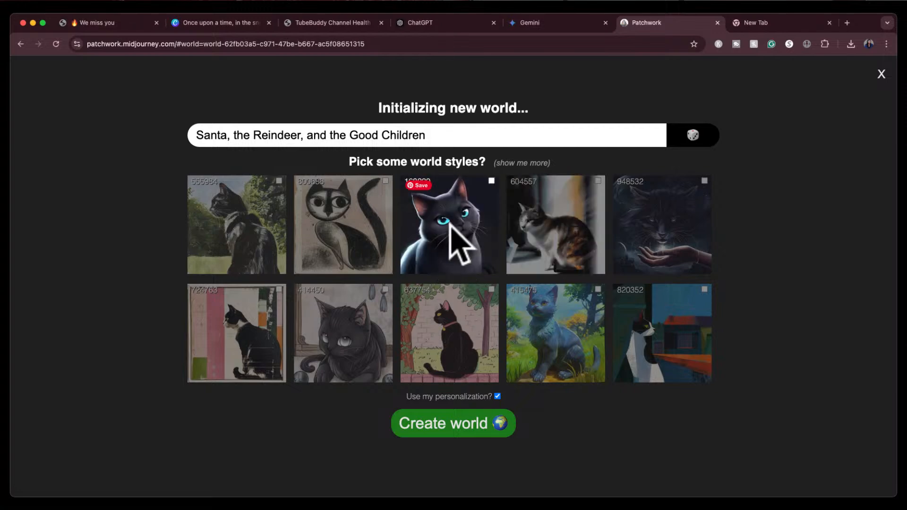
pyautogui.click(526, 163)
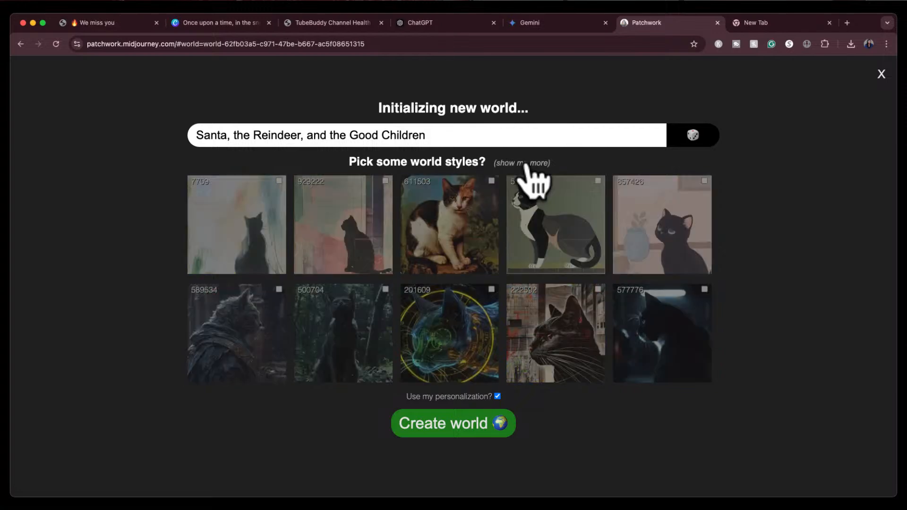
pyautogui.click(525, 163)
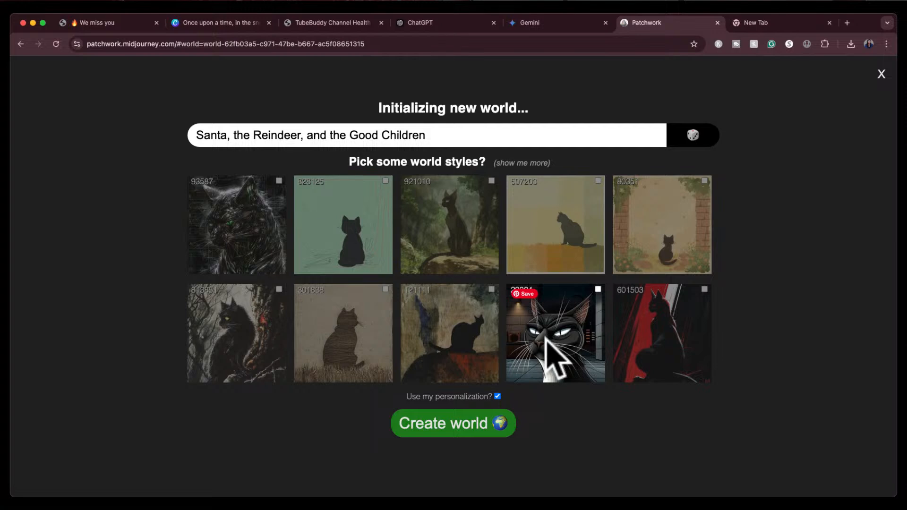
pyautogui.click(598, 289)
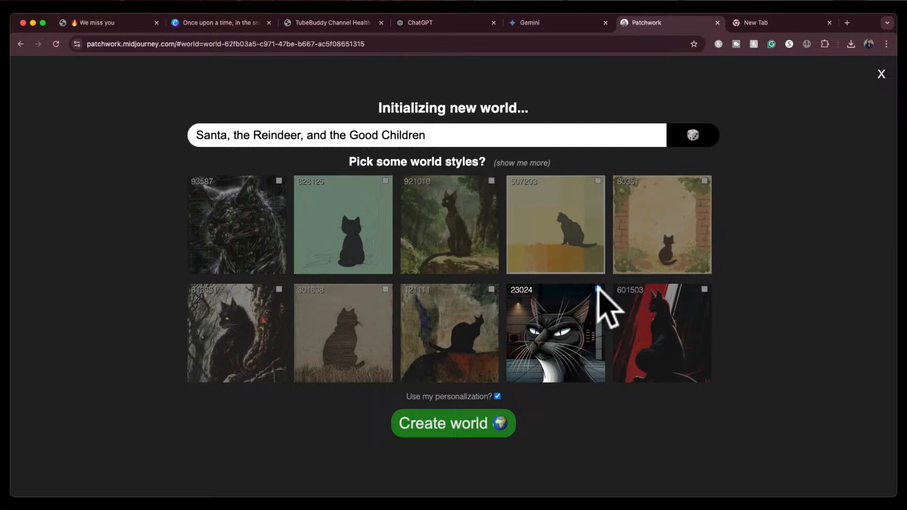
pyautogui.click(462, 430)
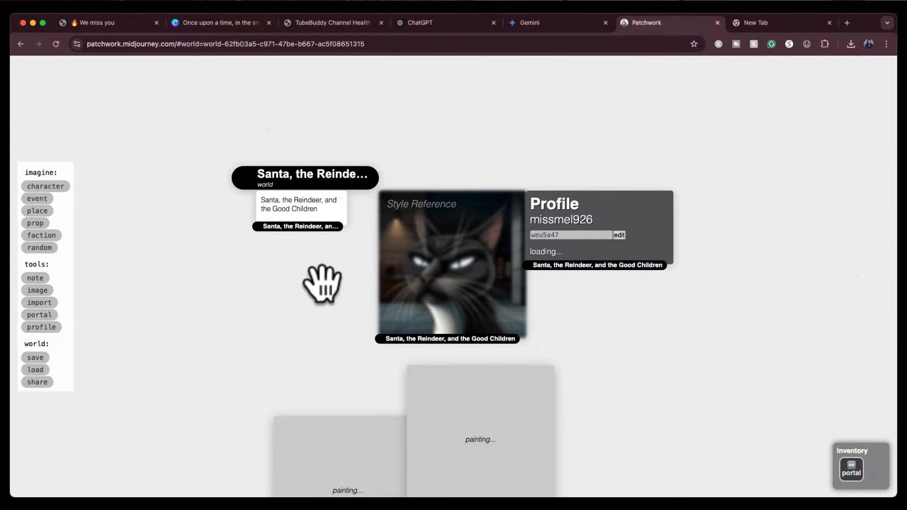
# Delete the generated image showing Santa with the reindeer among clouds
pyautogui.click(317, 330)
pyautogui.moveTo(333, 248); pyautogui.dragTo(340, 186)
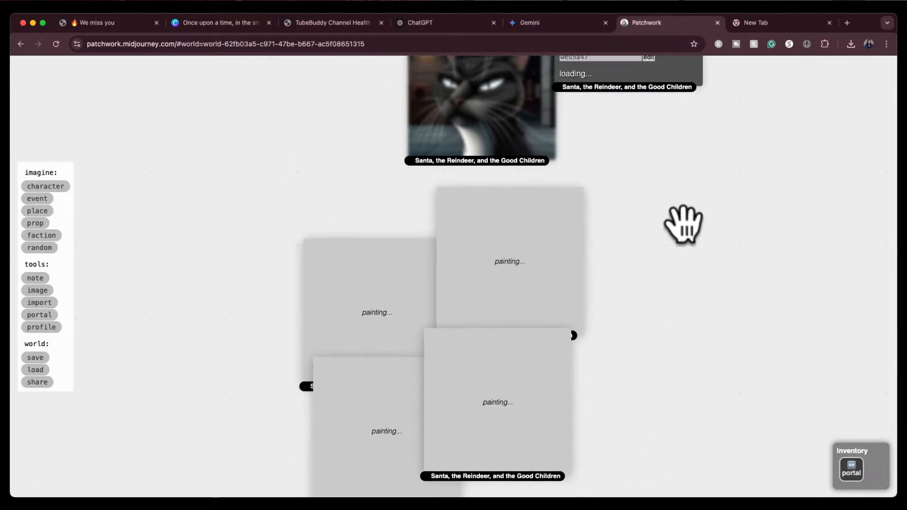
pyautogui.moveTo(692, 235); pyautogui.dragTo(688, 179)
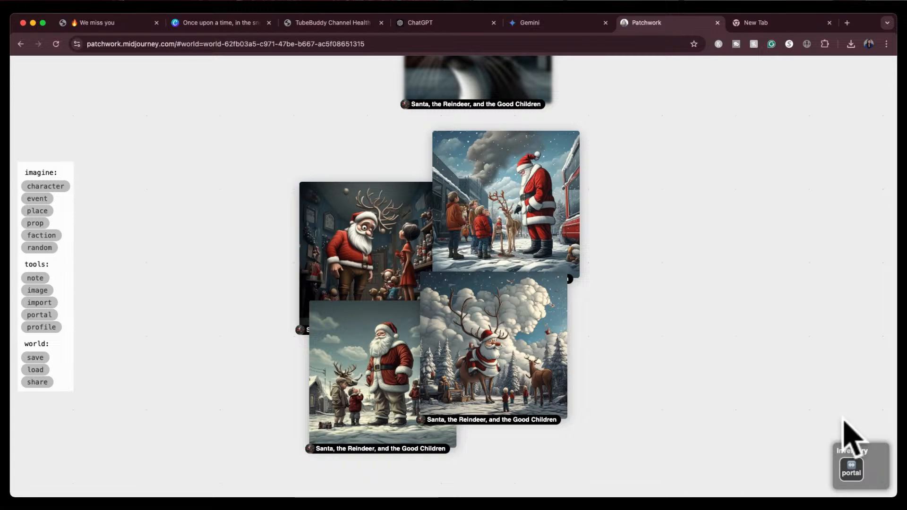
pyautogui.moveTo(514, 384); pyautogui.dragTo(674, 390)
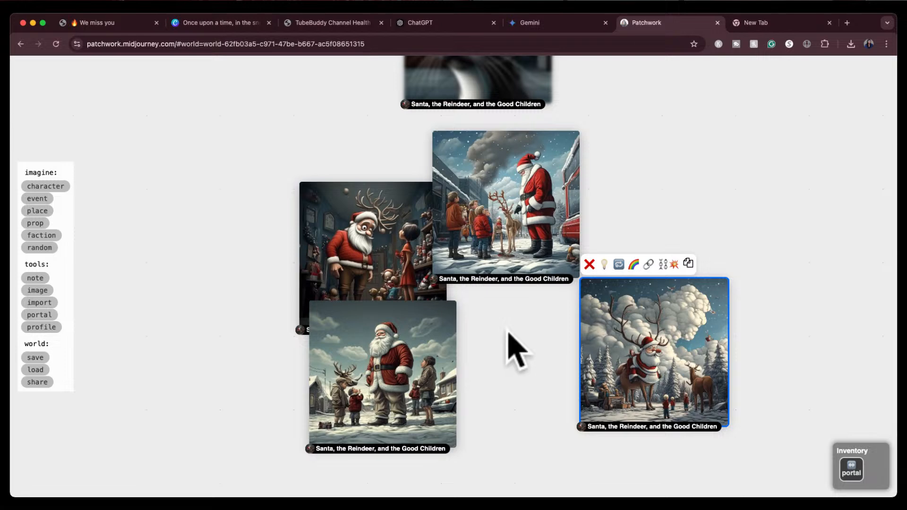
pyautogui.press('BackSpace')
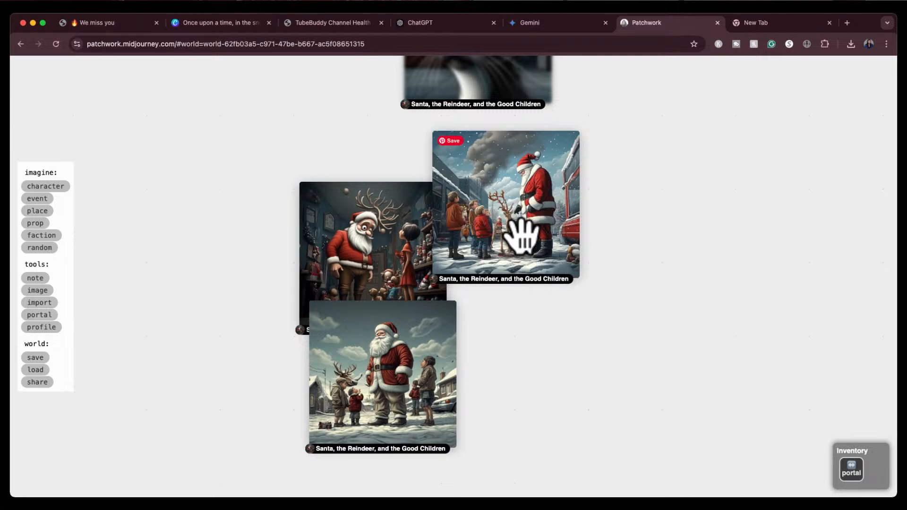
# Zoom in and pan around to examine the remaining generated Santa images
pyautogui.scroll(5, 522, 237)
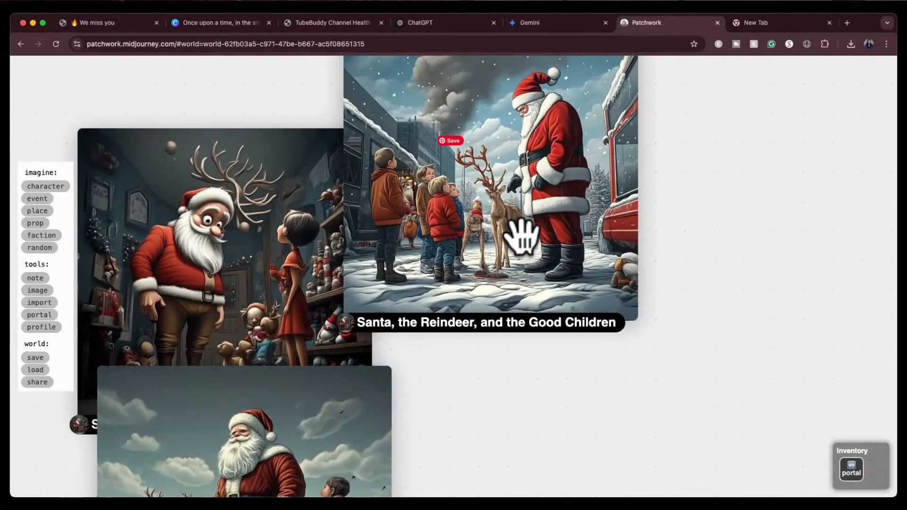
pyautogui.scroll(-5, 522, 236)
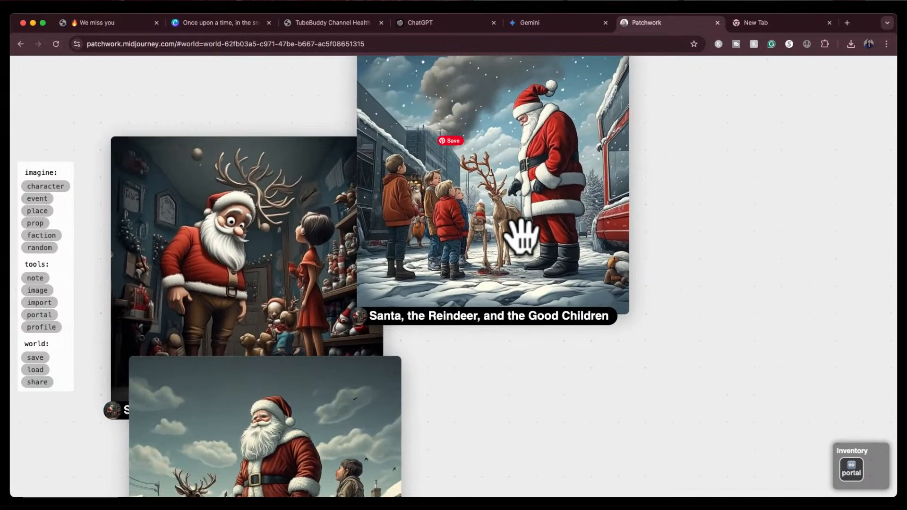
pyautogui.scroll(2, 522, 236)
pyautogui.scroll(-1, 522, 236)
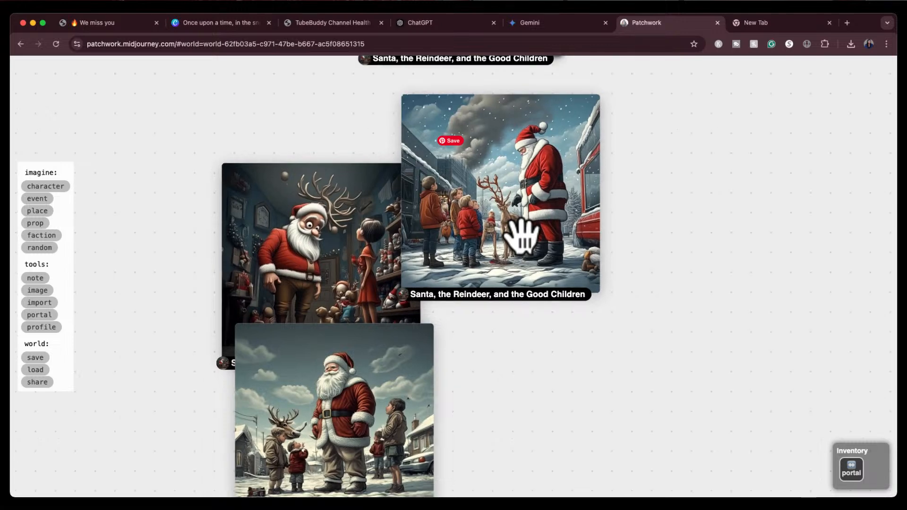
pyautogui.moveTo(486, 370); pyautogui.dragTo(537, 299)
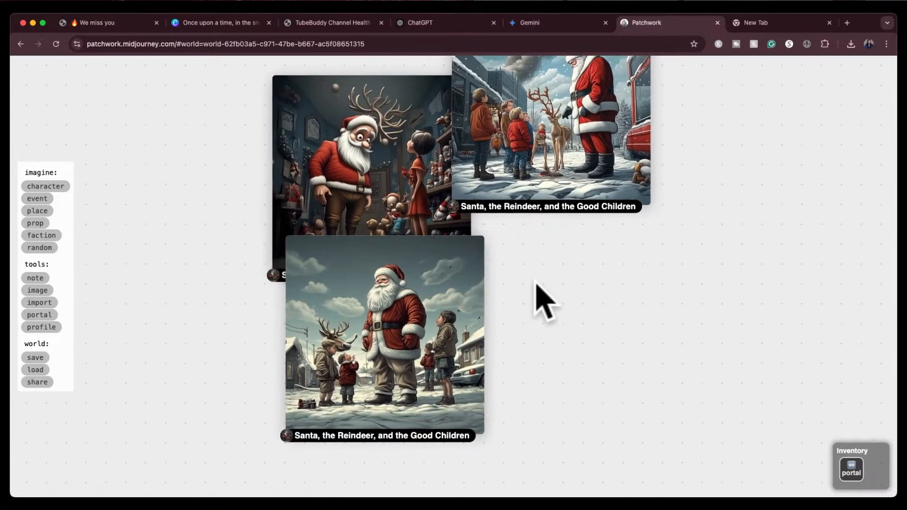
pyautogui.scroll(1, 422, 302)
pyautogui.scroll(3, 422, 302)
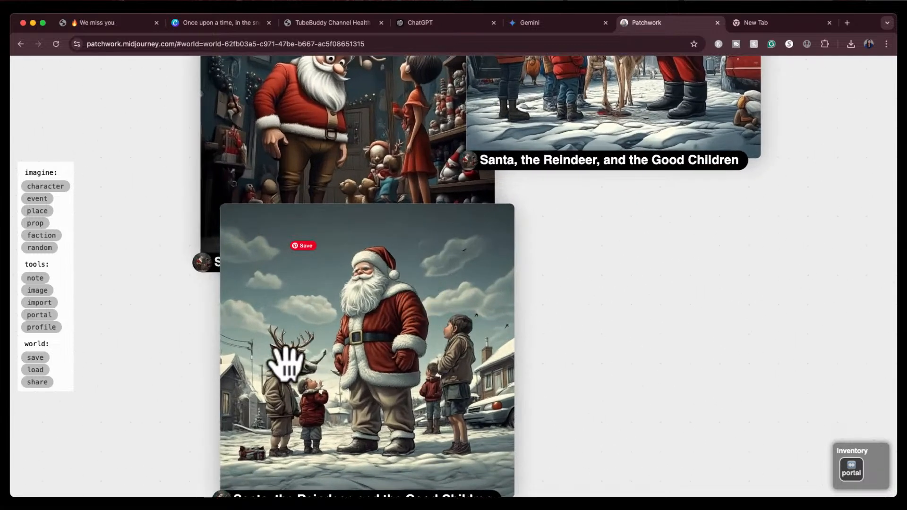
pyautogui.moveTo(576, 237); pyautogui.dragTo(523, 326)
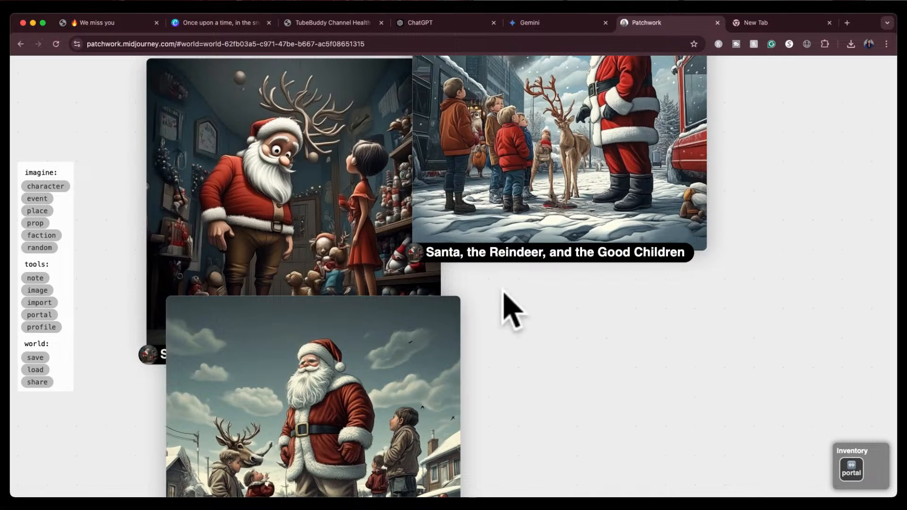
pyautogui.scroll(-1, 509, 309)
pyautogui.scroll(-3, 508, 310)
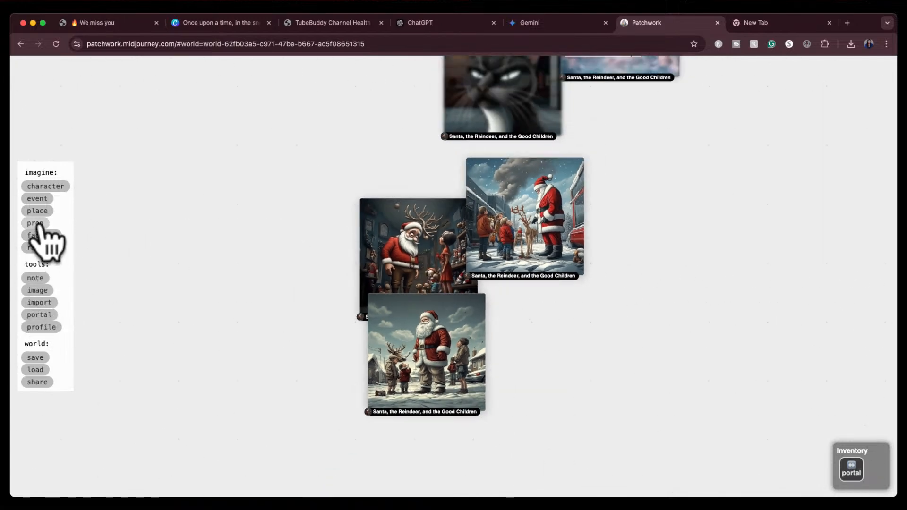
# Add a character named Santa beside the images and generate AI descriptions for it
pyautogui.click(38, 189)
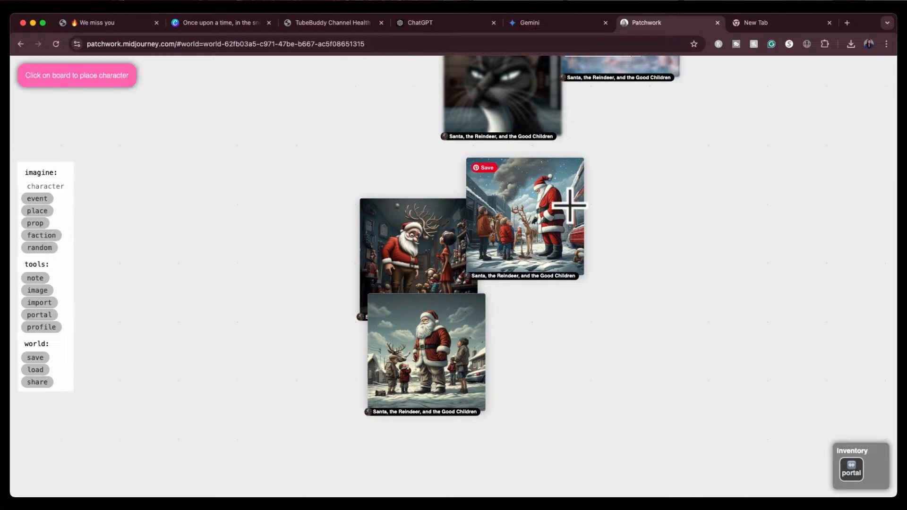
pyautogui.click(639, 177)
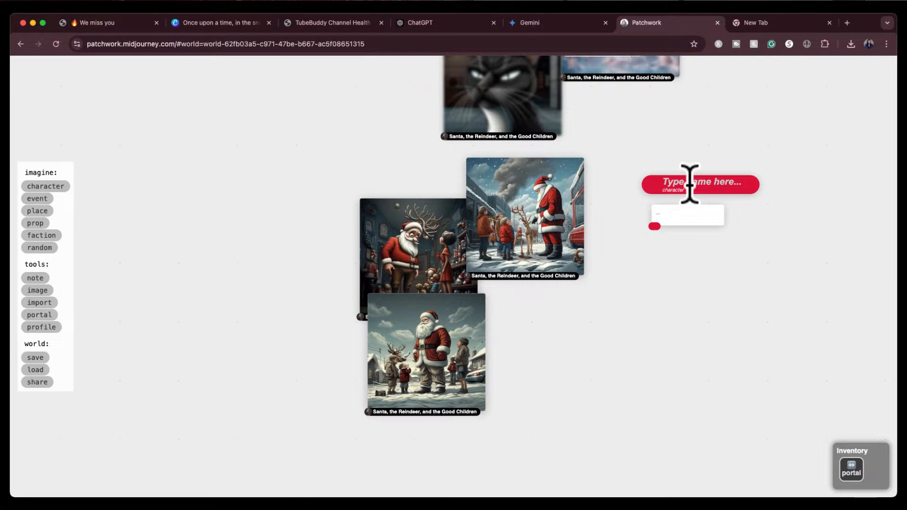
pyautogui.click(689, 183)
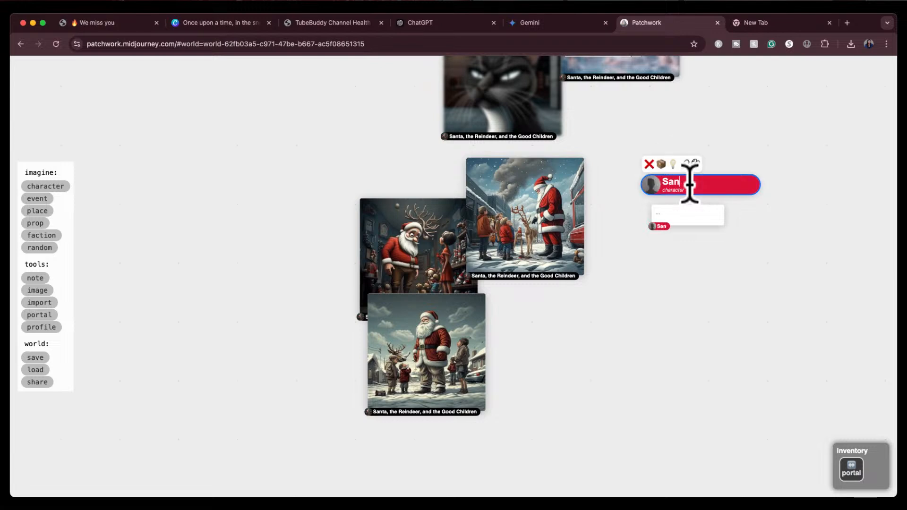
pyautogui.write('Santa')
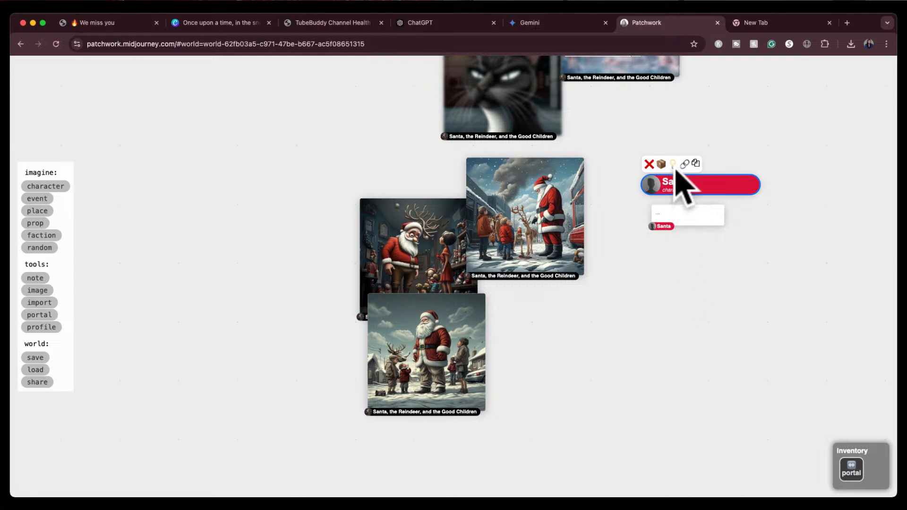
pyautogui.click(673, 165)
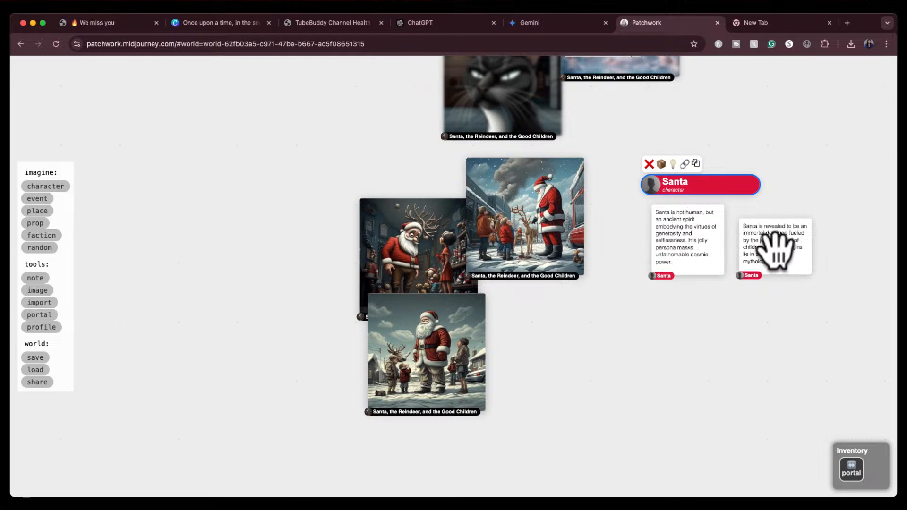
pyautogui.scroll(3, 764, 330)
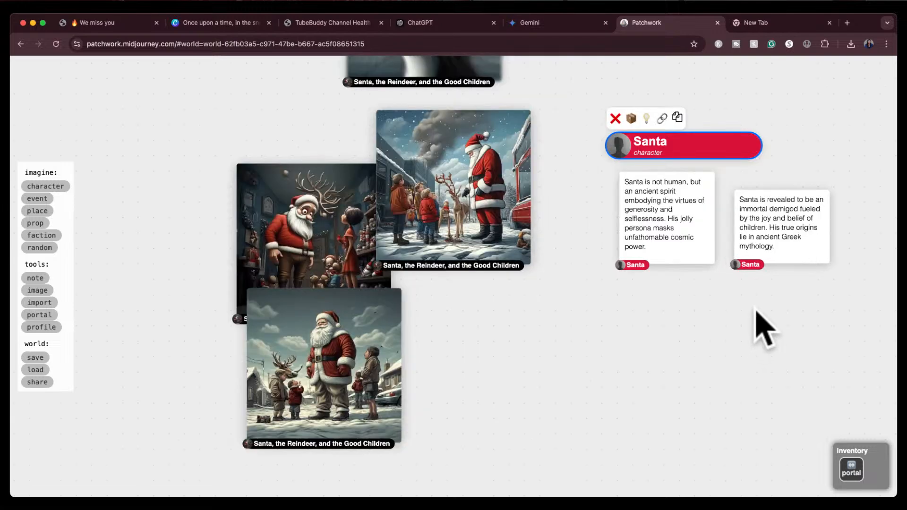
pyautogui.moveTo(732, 303); pyautogui.dragTo(721, 348)
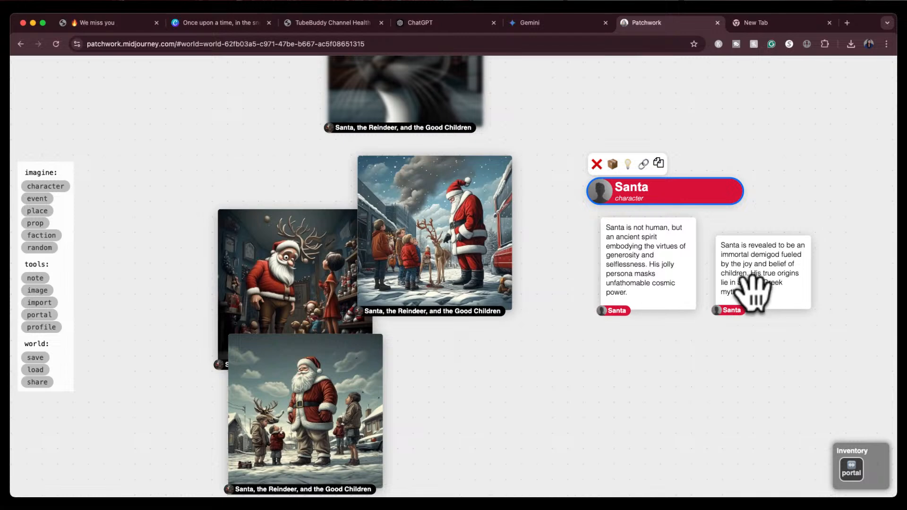
# Rewrite Santa's first description as "Santa is a human. He has a big white beard and a santa outfit."
pyautogui.click(663, 276)
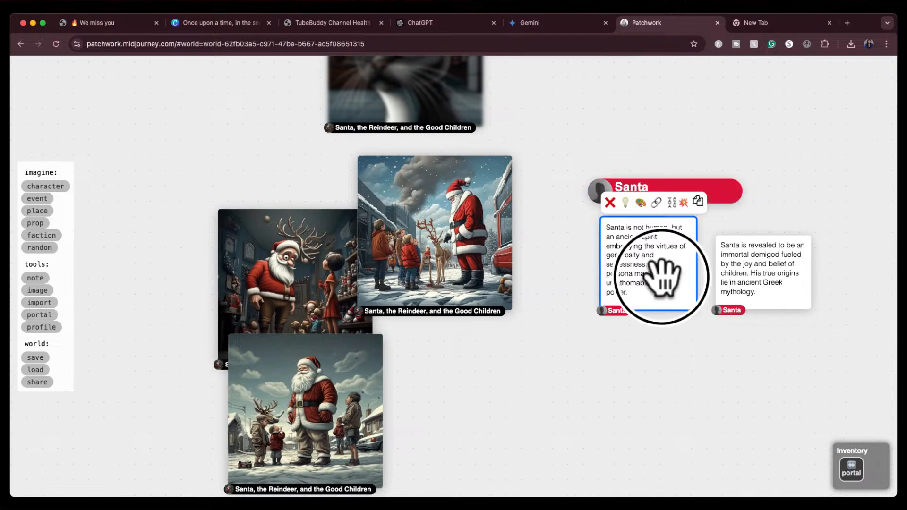
pyautogui.click(638, 271)
pyautogui.click(638, 264)
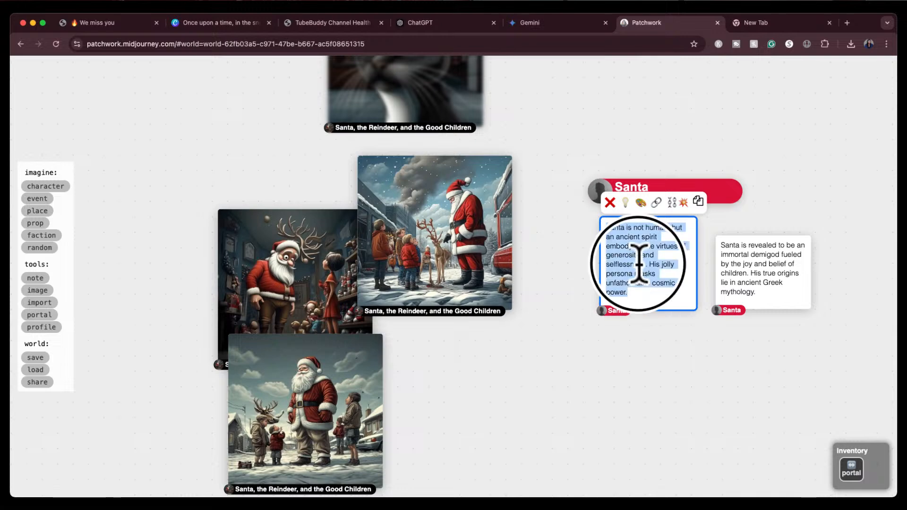
pyautogui.moveTo(633, 228); pyautogui.dragTo(650, 288)
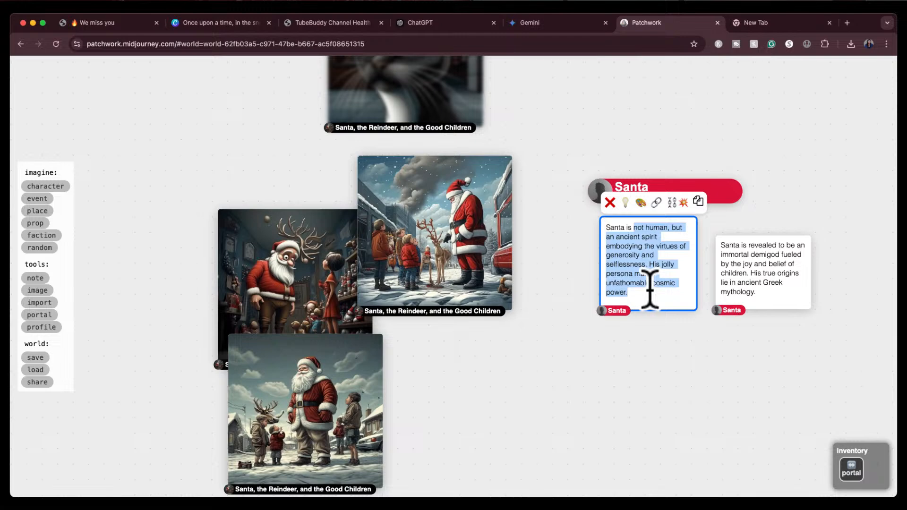
pyautogui.write('a human. He h')
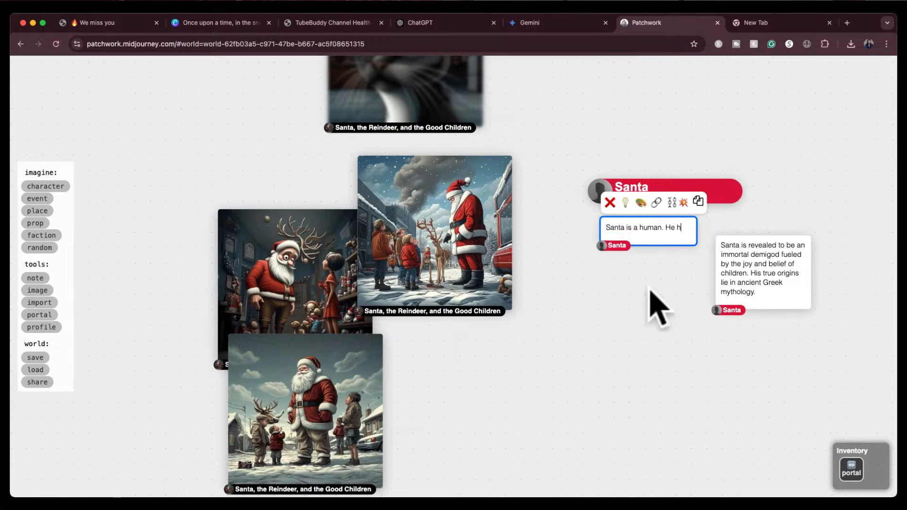
pyautogui.write('as a big white bear')
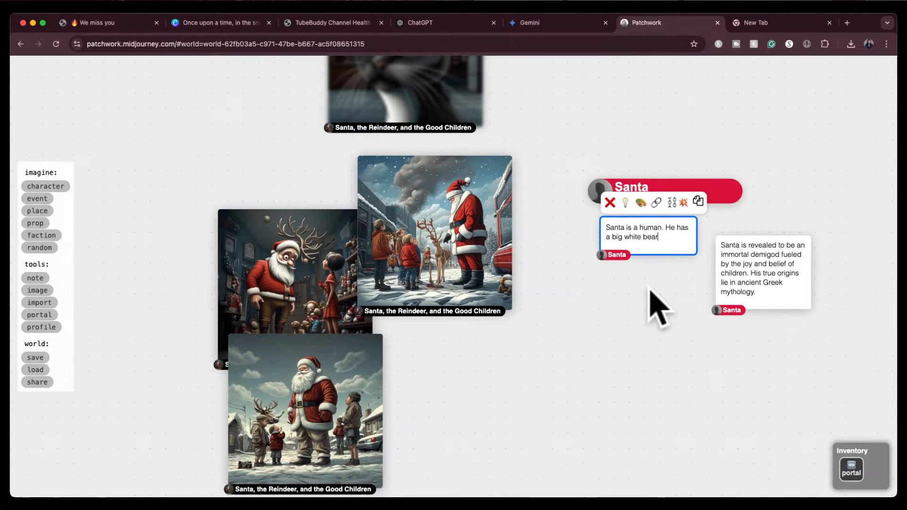
pyautogui.write('d and a santa outfit.')
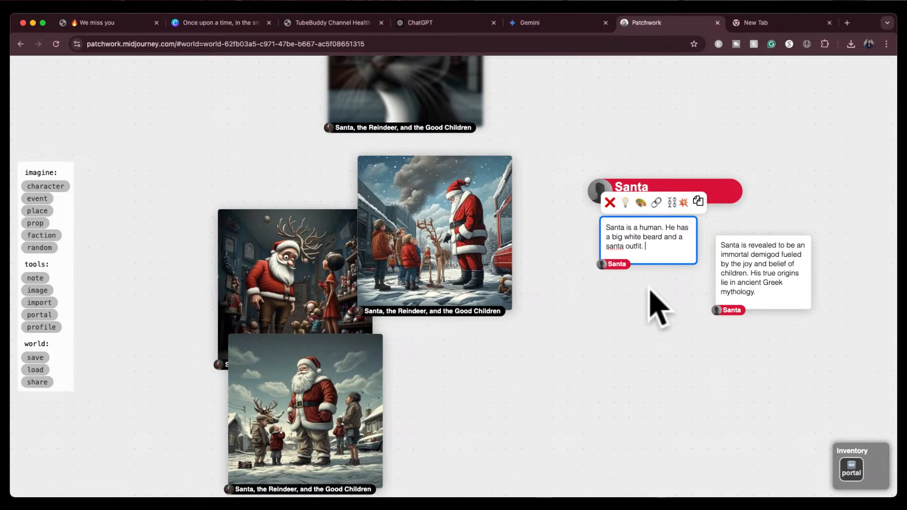
# Paint new Santa images from that description in a frame drawn beside the notes
pyautogui.click(640, 203)
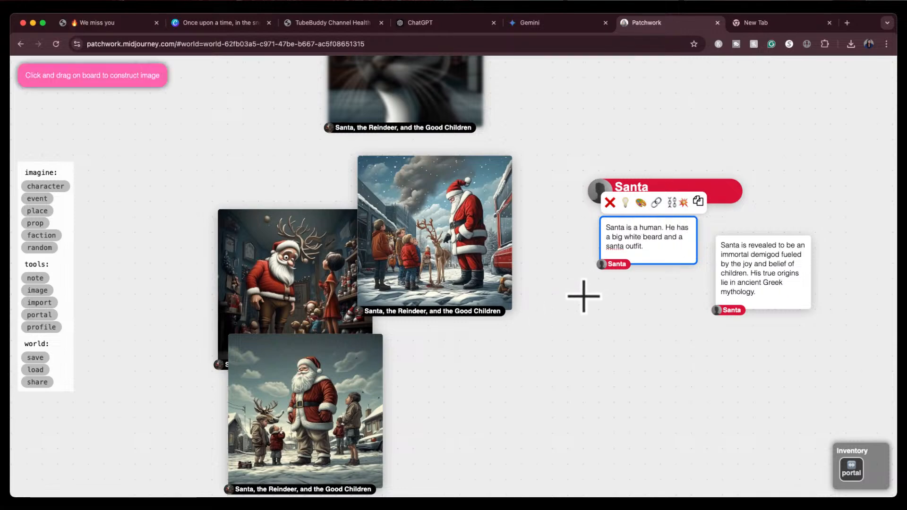
pyautogui.moveTo(583, 296); pyautogui.dragTo(699, 462)
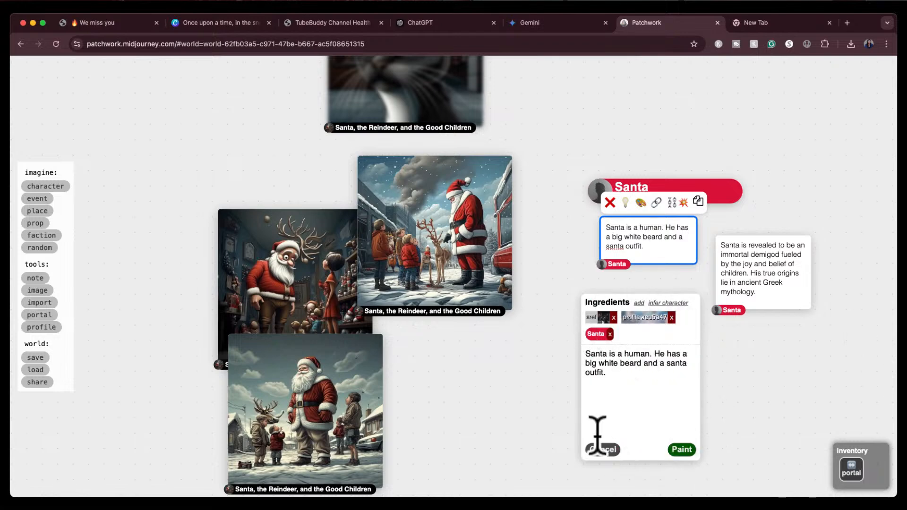
pyautogui.click(680, 451)
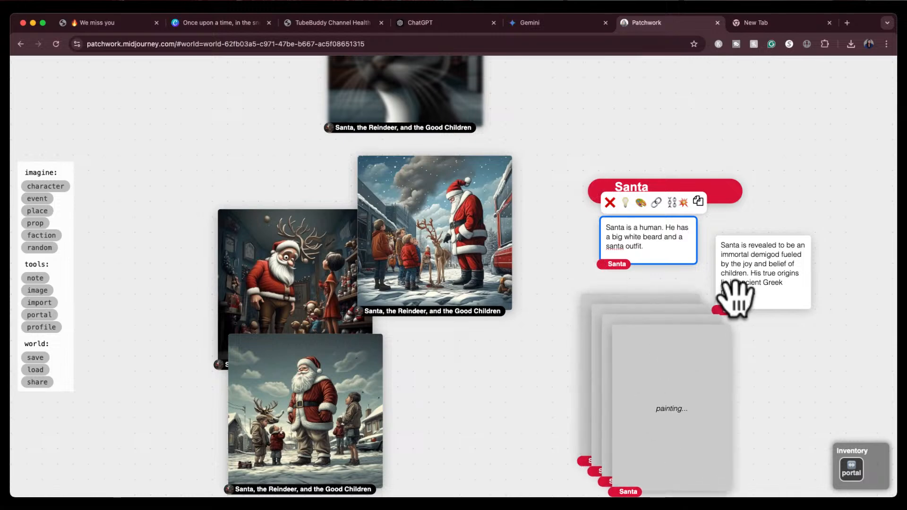
# Delete the second Santa description about the immortal demigod
pyautogui.click(778, 273)
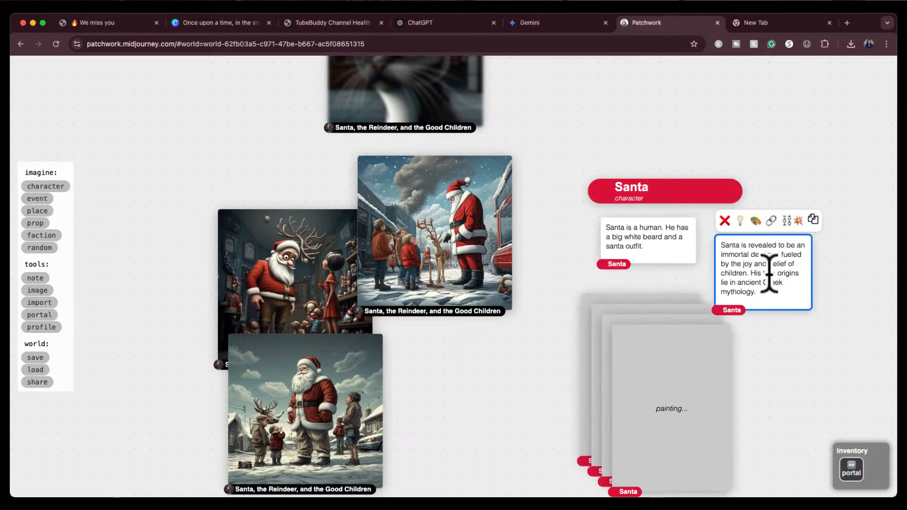
pyautogui.click(725, 220)
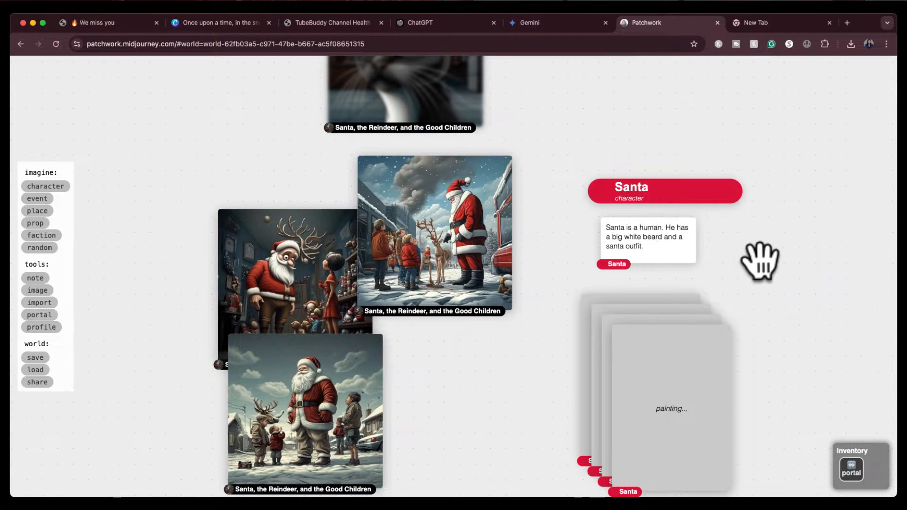
# Spread the newly painted Santa portraits apart on the board to compare them
pyautogui.scroll(5, 770, 274)
pyautogui.scroll(-3, 761, 260)
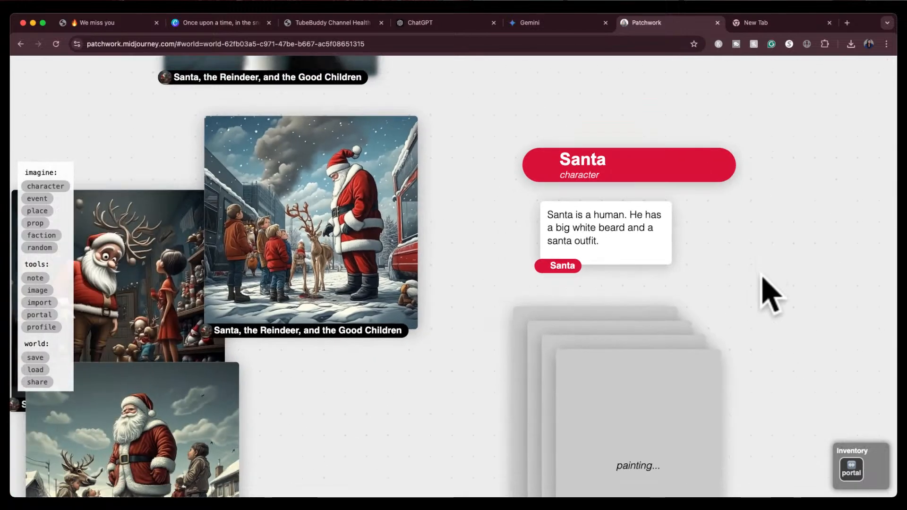
pyautogui.moveTo(761, 259); pyautogui.dragTo(772, 192)
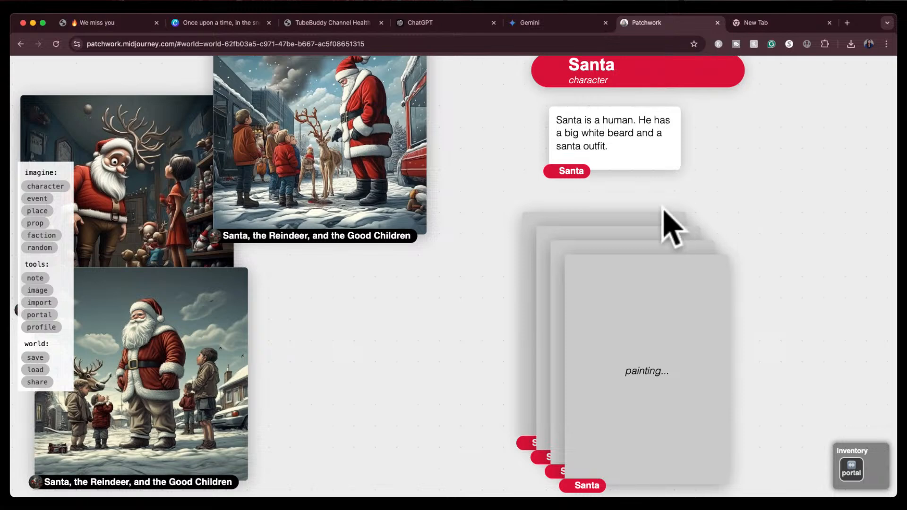
pyautogui.moveTo(752, 191); pyautogui.dragTo(617, 222)
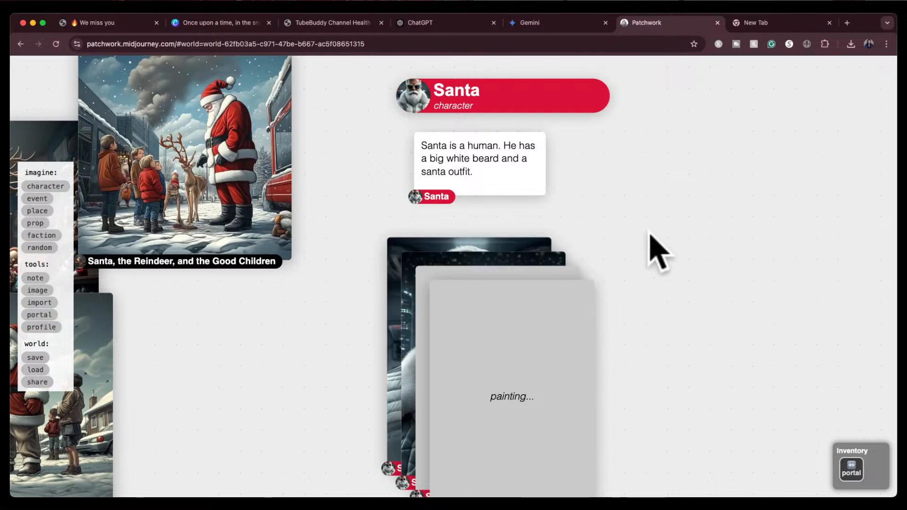
pyautogui.moveTo(672, 249); pyautogui.dragTo(668, 189)
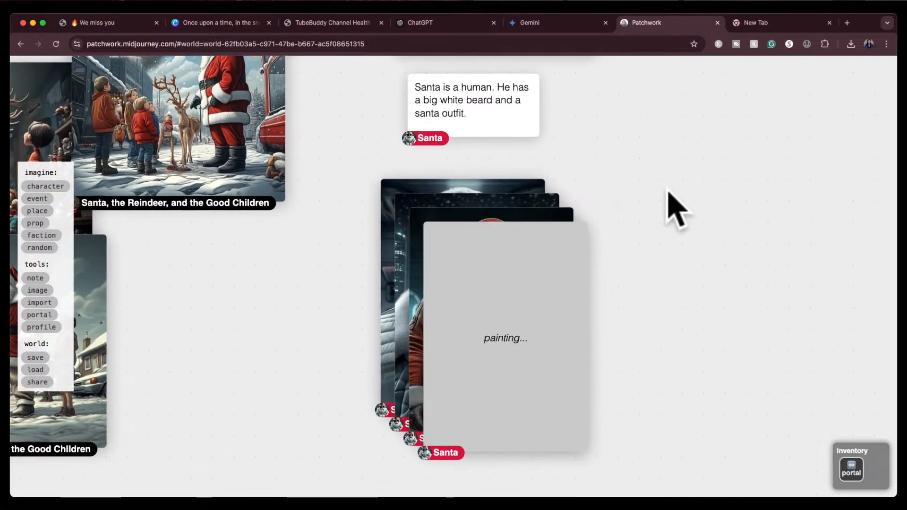
pyautogui.moveTo(543, 305); pyautogui.dragTo(704, 232)
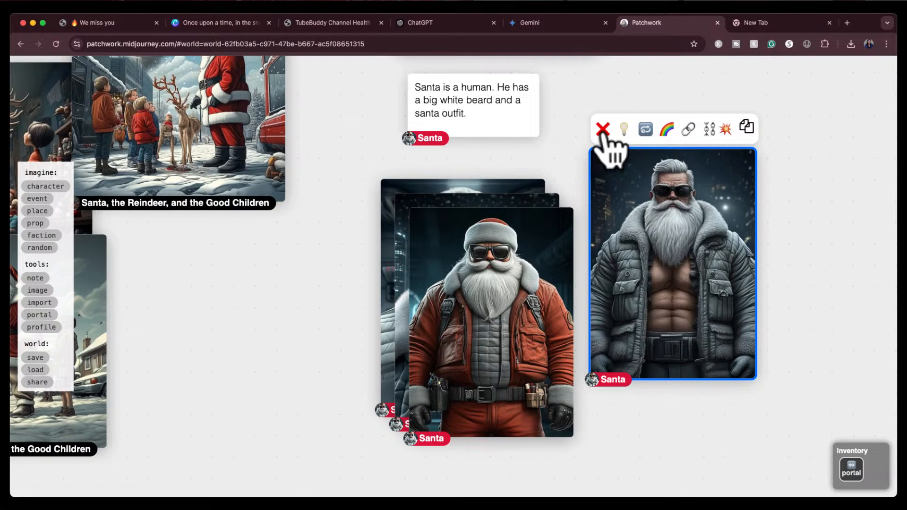
pyautogui.moveTo(498, 328); pyautogui.dragTo(714, 263)
pyautogui.moveTo(458, 351); pyautogui.dragTo(270, 399)
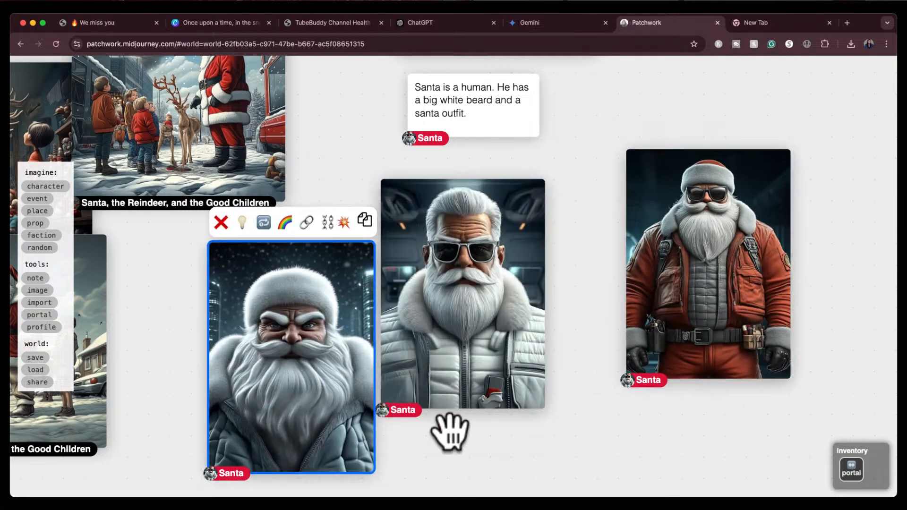
pyautogui.moveTo(467, 449); pyautogui.dragTo(491, 424)
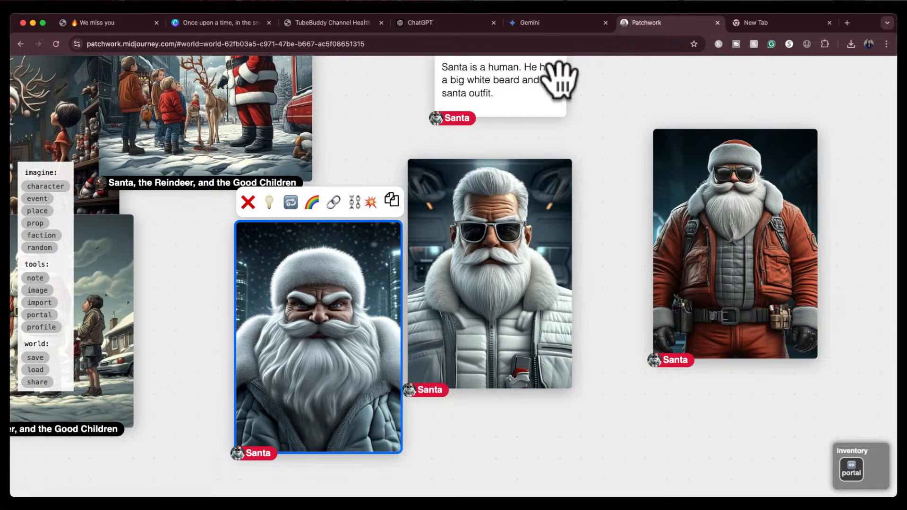
pyautogui.moveTo(568, 112); pyautogui.dragTo(568, 141)
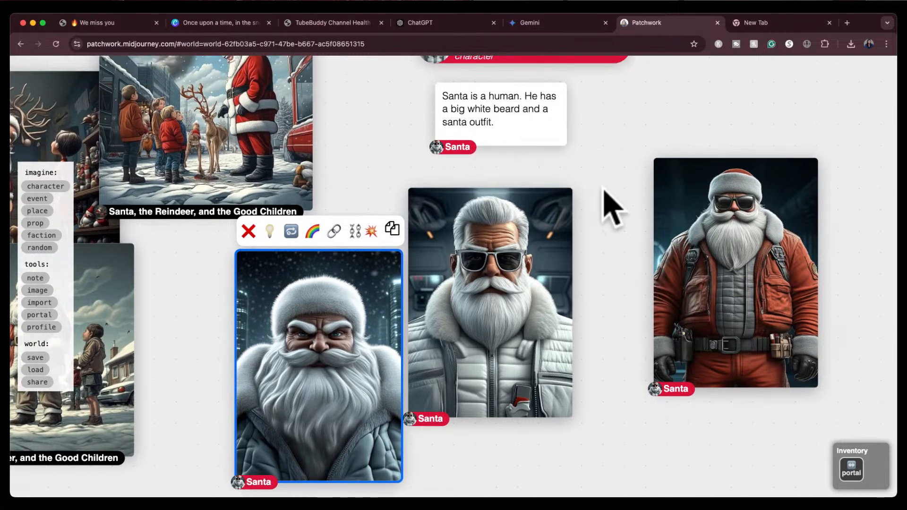
pyautogui.moveTo(603, 188); pyautogui.dragTo(612, 150)
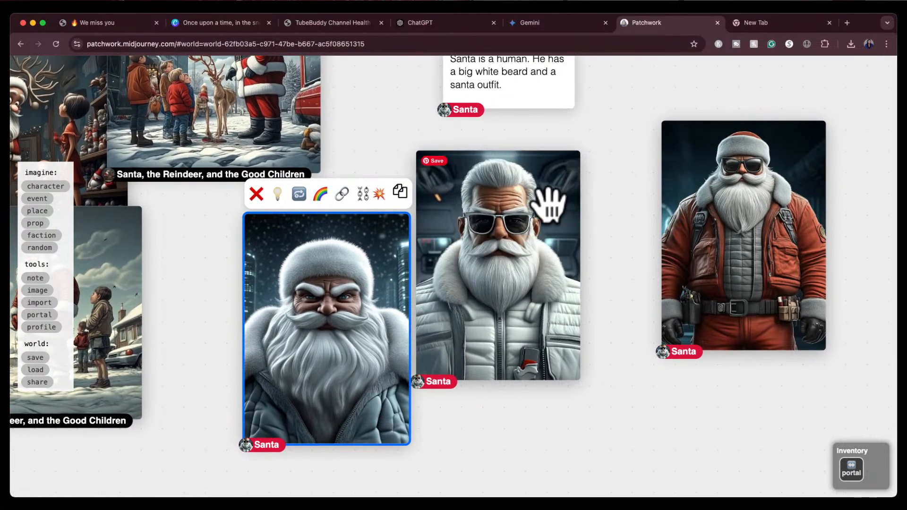
pyautogui.click(511, 250)
pyautogui.moveTo(511, 250); pyautogui.dragTo(542, 245)
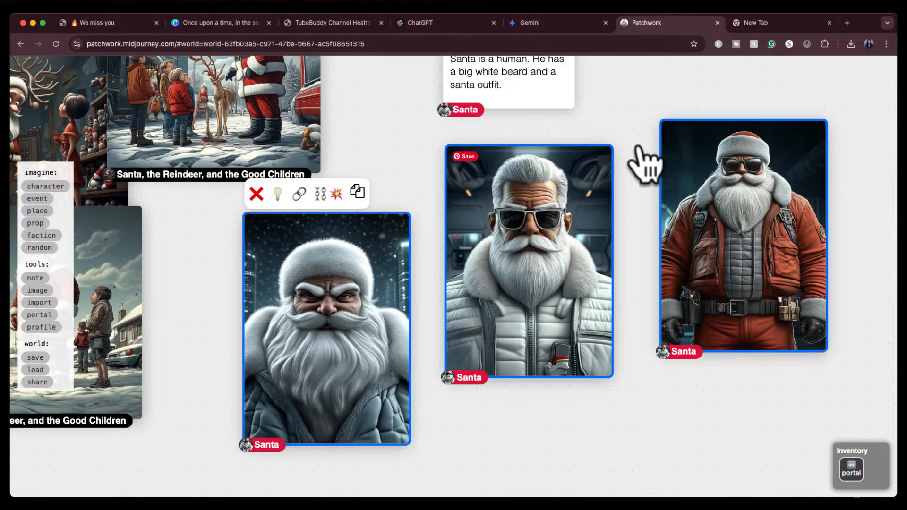
pyautogui.press('Delete')
pyautogui.scroll(-10, 609, 235)
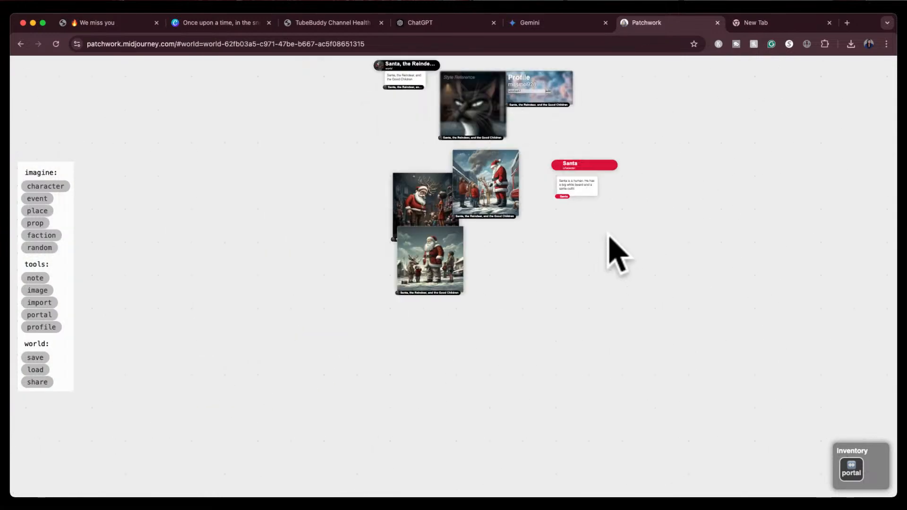
pyautogui.scroll(6, 609, 236)
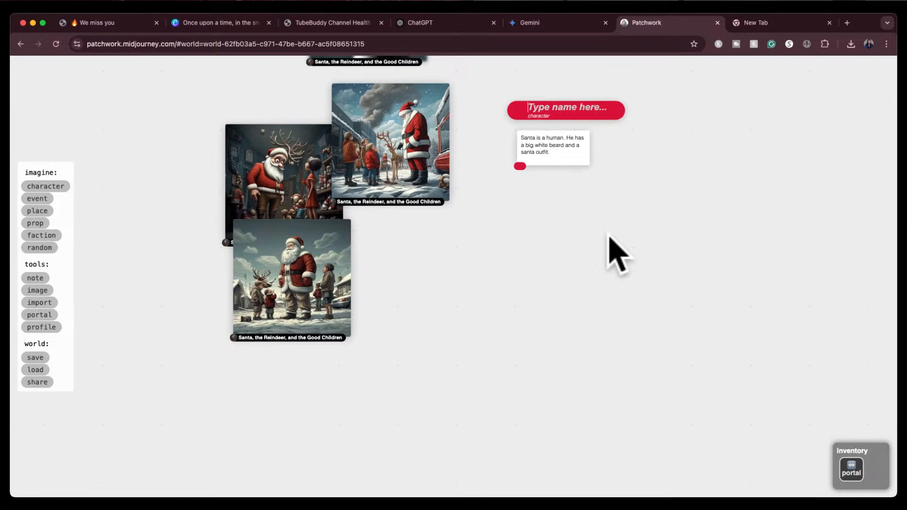
pyautogui.press('super+z')
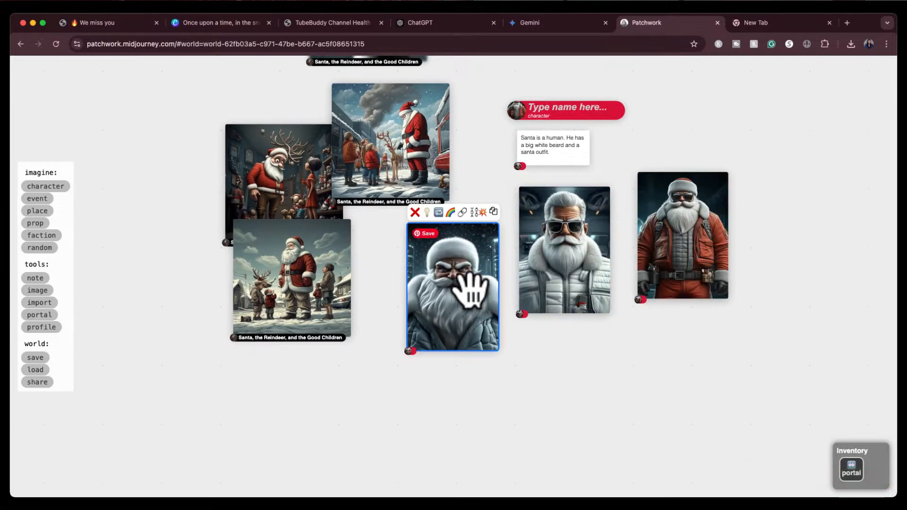
# Delete the grumpy white-fur Santa and the red-jacket Santa portraits, keeping the sunglasses one
pyautogui.click(415, 212)
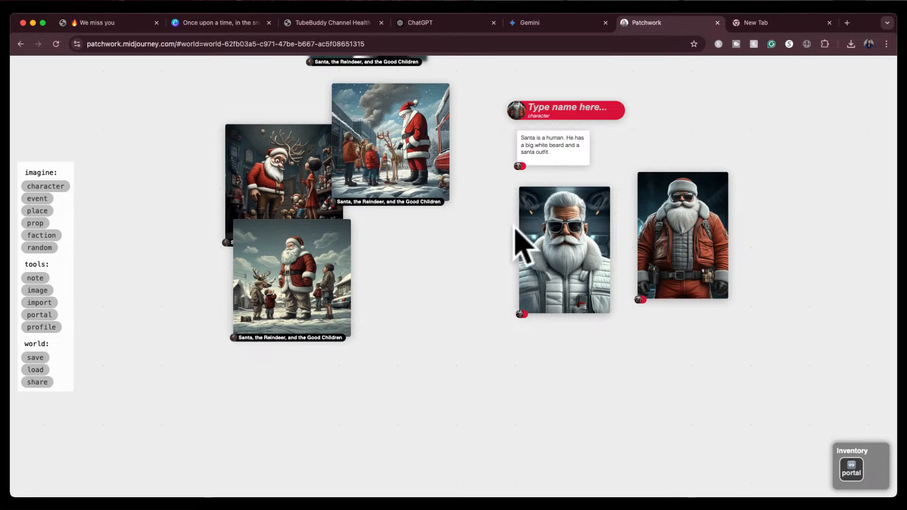
pyautogui.click(643, 161)
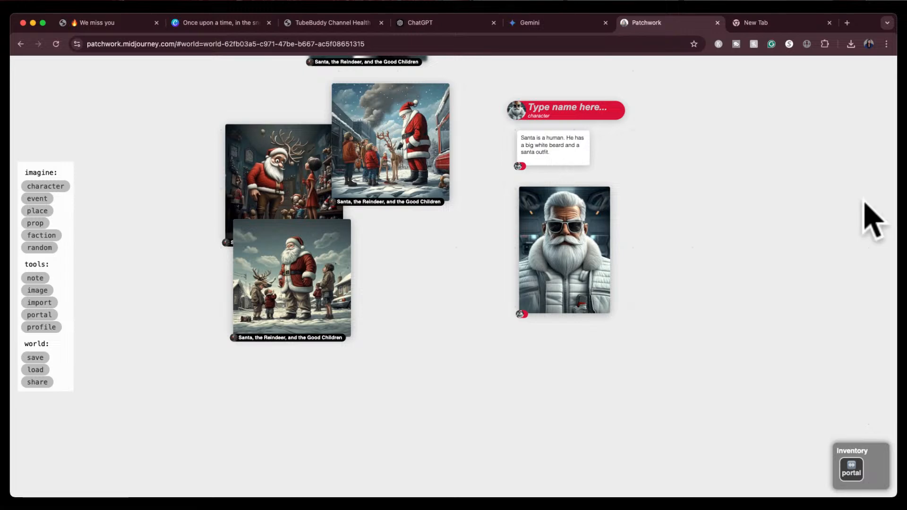
# Paint a new image from the sunglasses Santa with the prompt "Santa is standing next to his reindeers"
pyautogui.scroll(3, 662, 269)
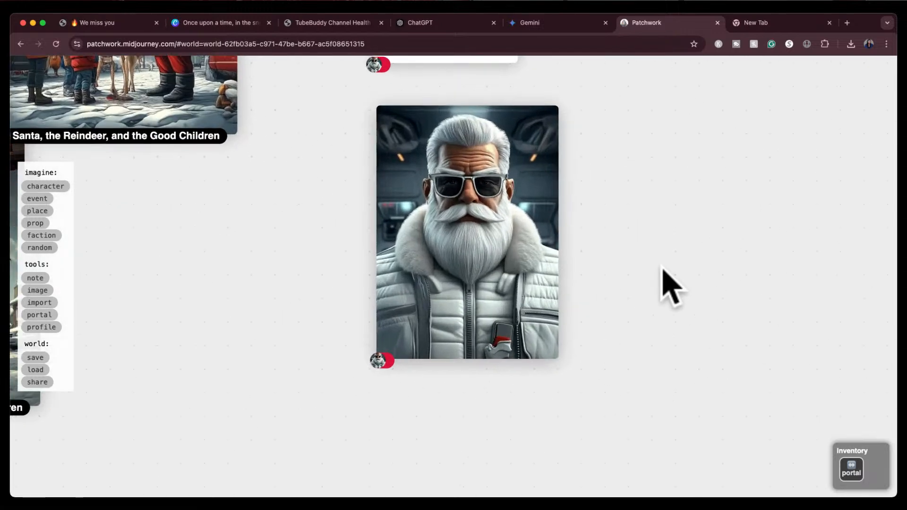
pyautogui.moveTo(682, 268); pyautogui.dragTo(711, 309)
pyautogui.scroll(-1, 711, 308)
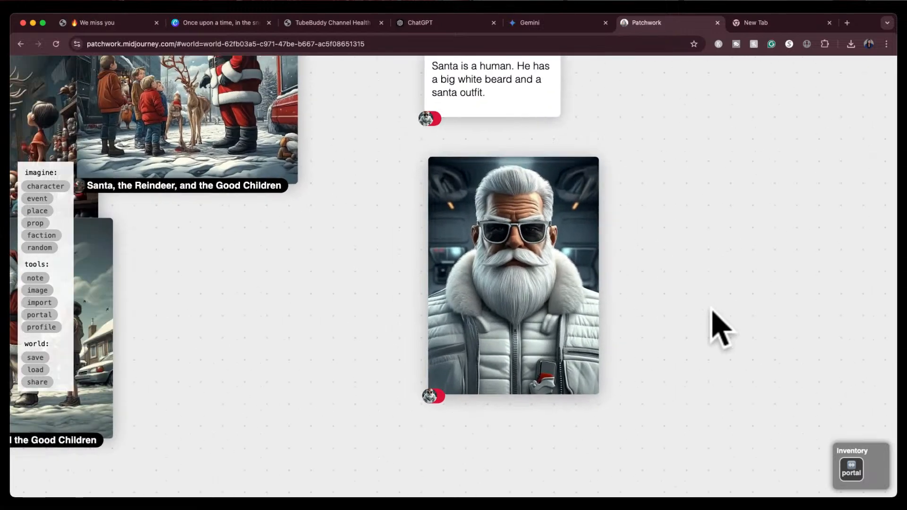
pyautogui.scroll(-2, 711, 309)
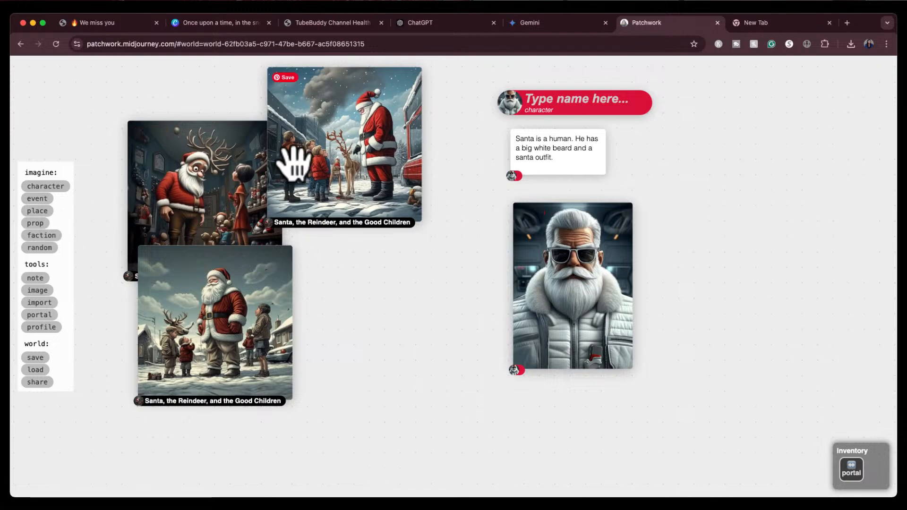
pyautogui.click(558, 257)
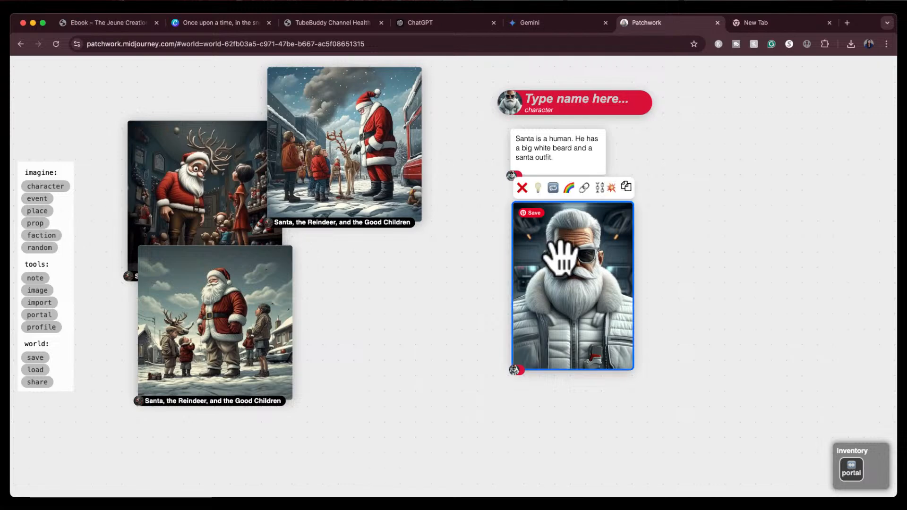
pyautogui.click(552, 188)
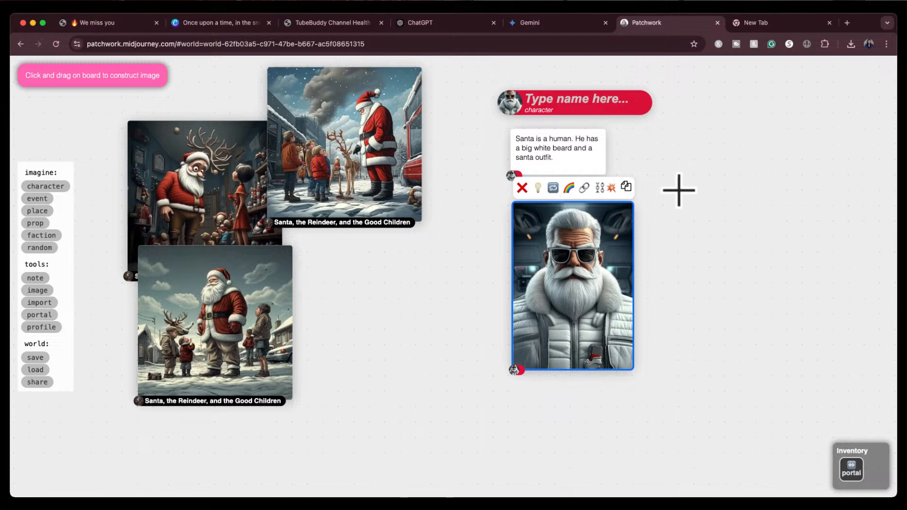
pyautogui.moveTo(678, 190)
pyautogui.mouseDown()
pyautogui.moveTo(751, 328)
pyautogui.moveTo(847, 389)
pyautogui.mouseUp()
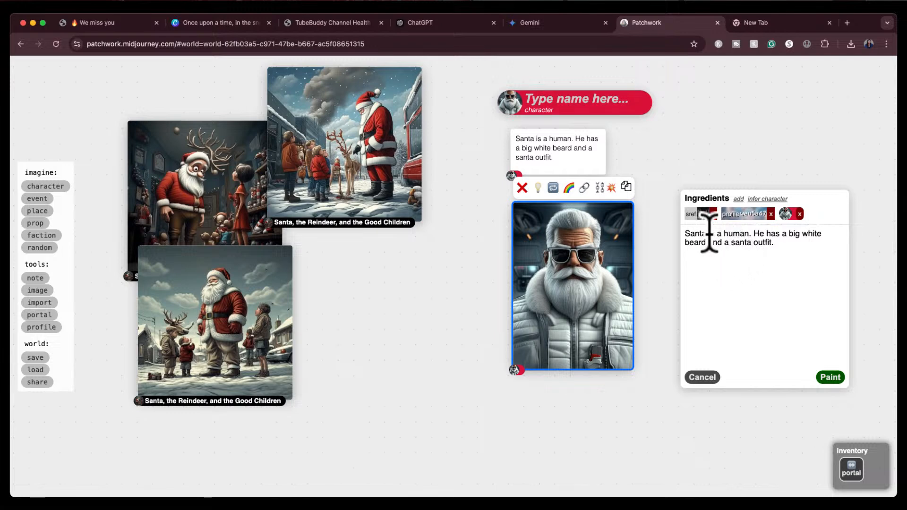
pyautogui.moveTo(709, 237); pyautogui.dragTo(796, 241)
pyautogui.press('BackSpace')
pyautogui.write('is')
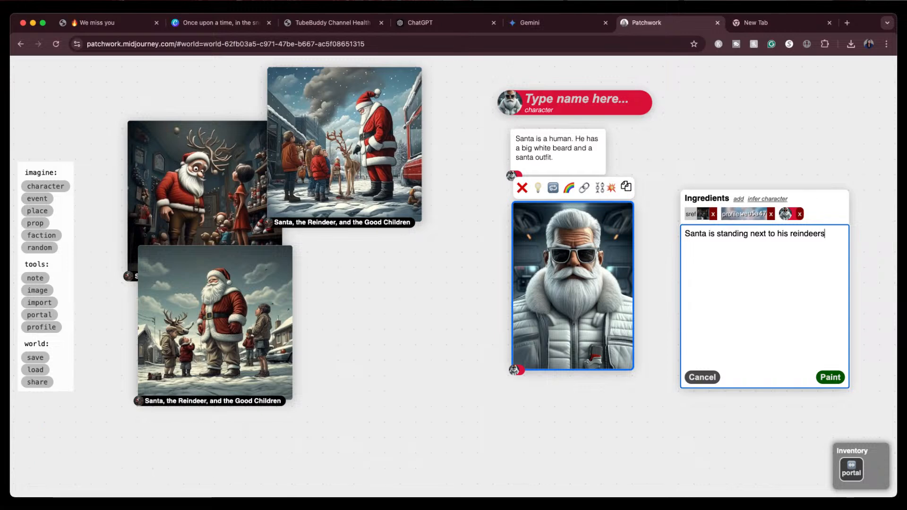
pyautogui.click(830, 377)
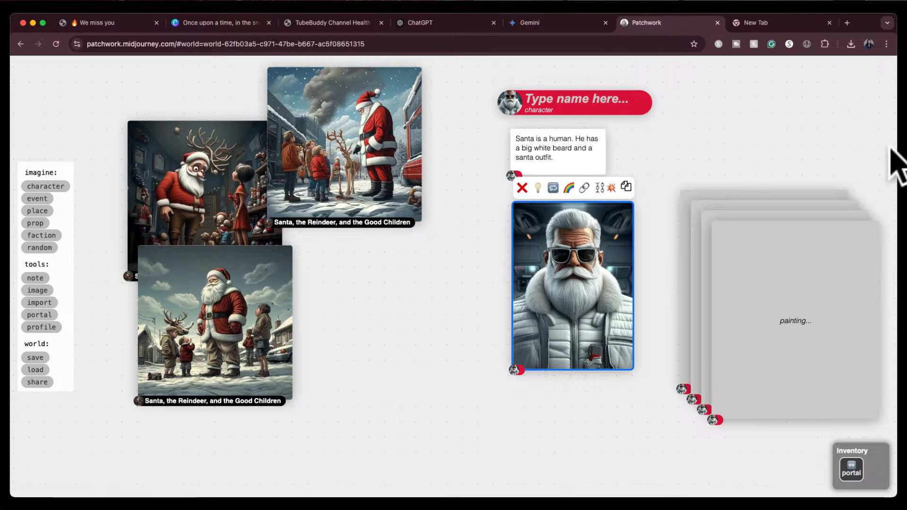
# Name the sunglasses Santa character card "Santa"
pyautogui.click(553, 102)
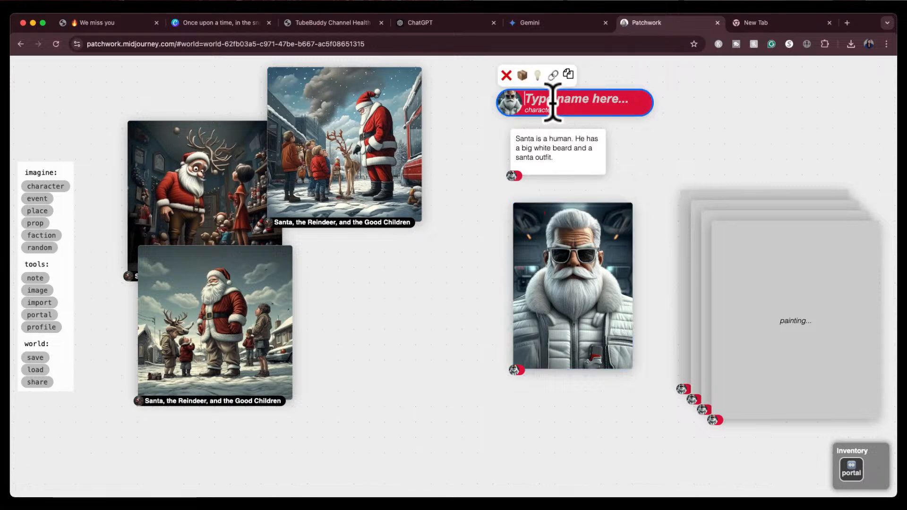
pyautogui.write('Santa')
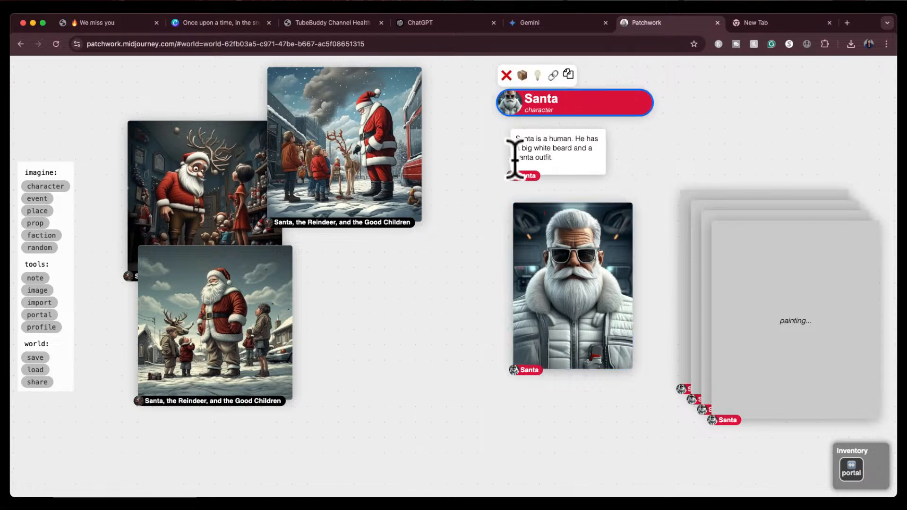
pyautogui.click(496, 231)
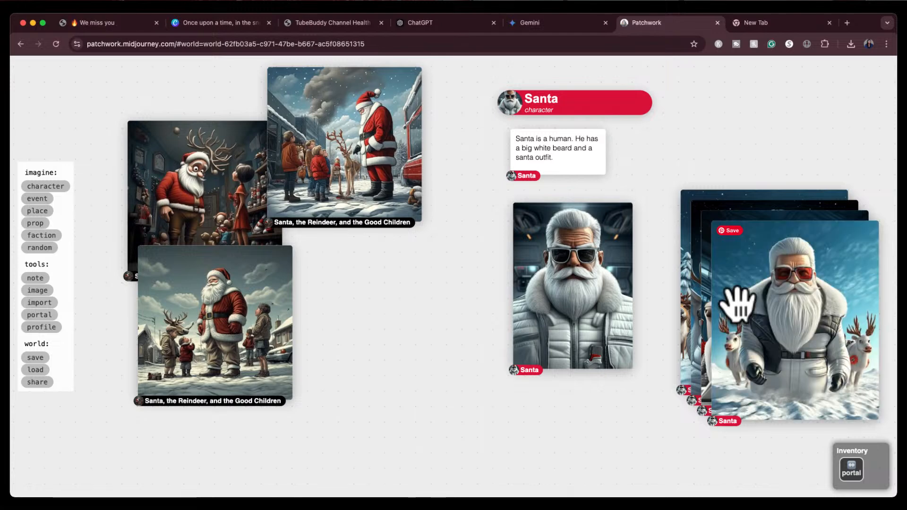
# Spread the newly painted Santa-with-reindeer portraits apart on the board to compare them
pyautogui.moveTo(774, 311); pyautogui.dragTo(393, 360)
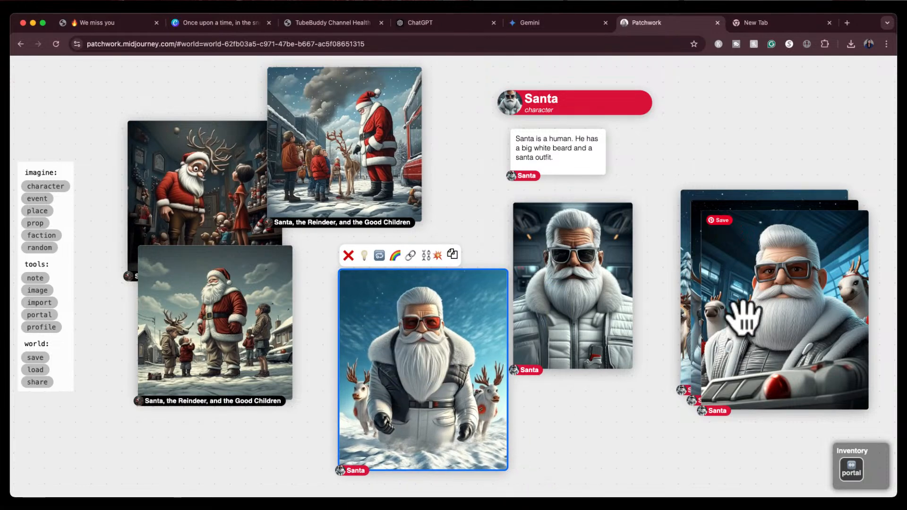
pyautogui.moveTo(739, 313); pyautogui.dragTo(622, 487)
pyautogui.moveTo(732, 340); pyautogui.dragTo(690, 196)
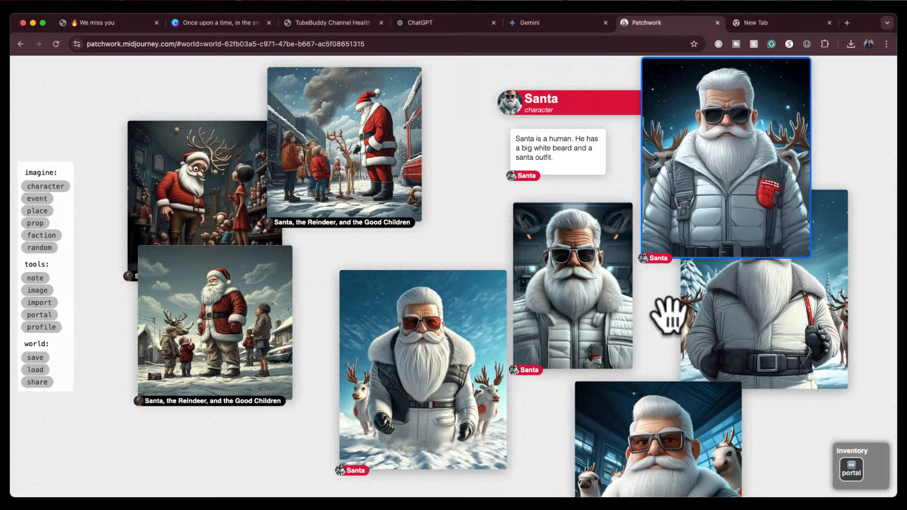
pyautogui.moveTo(777, 331); pyautogui.dragTo(784, 375)
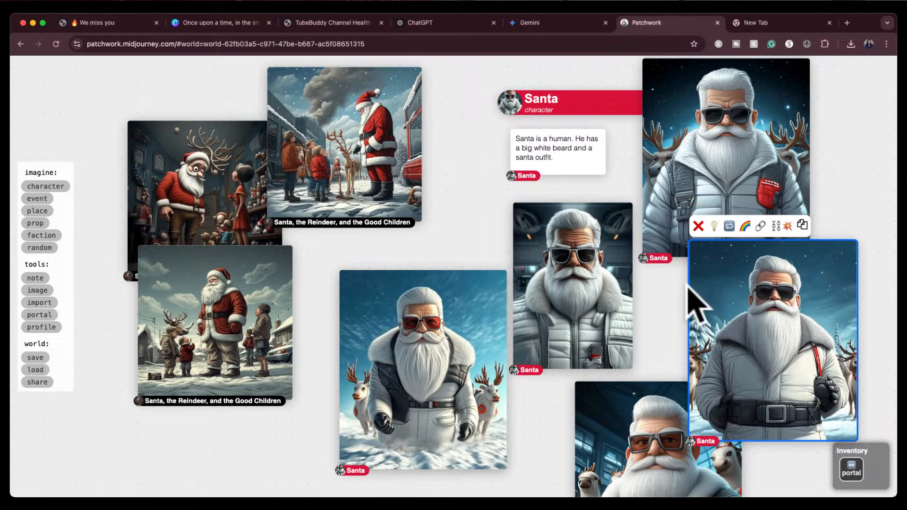
# Delete the brown-glasses workshop Santa and the red-glasses snowy Santa portraits
pyautogui.click(670, 325)
pyautogui.moveTo(669, 324); pyautogui.dragTo(679, 286)
pyautogui.click(647, 388)
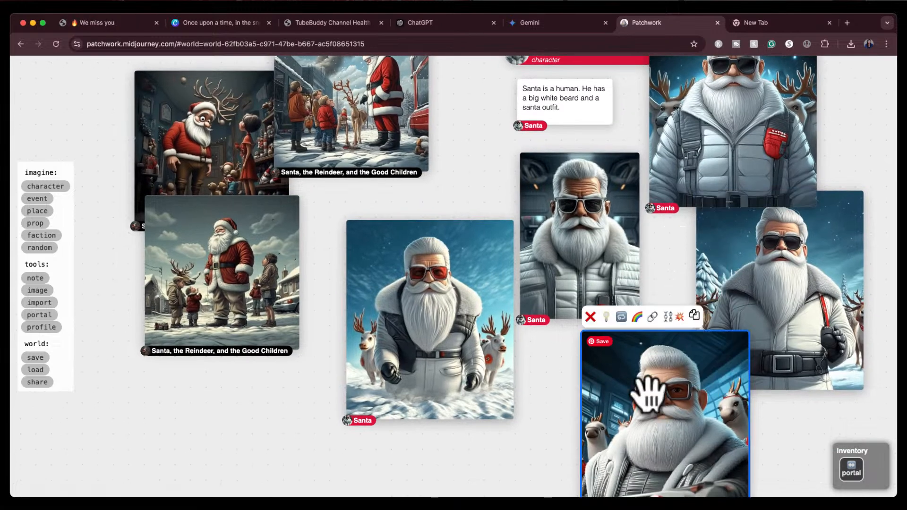
pyautogui.click(589, 323)
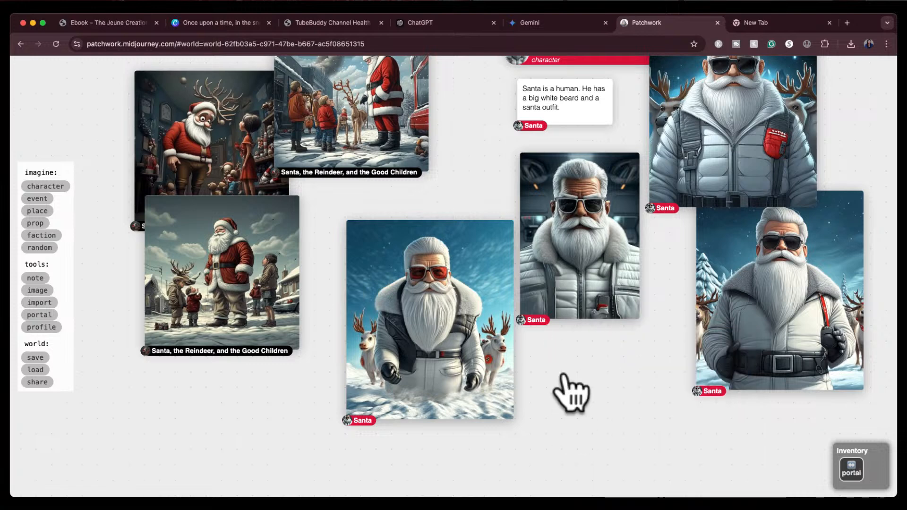
pyautogui.click(434, 293)
pyautogui.click(355, 205)
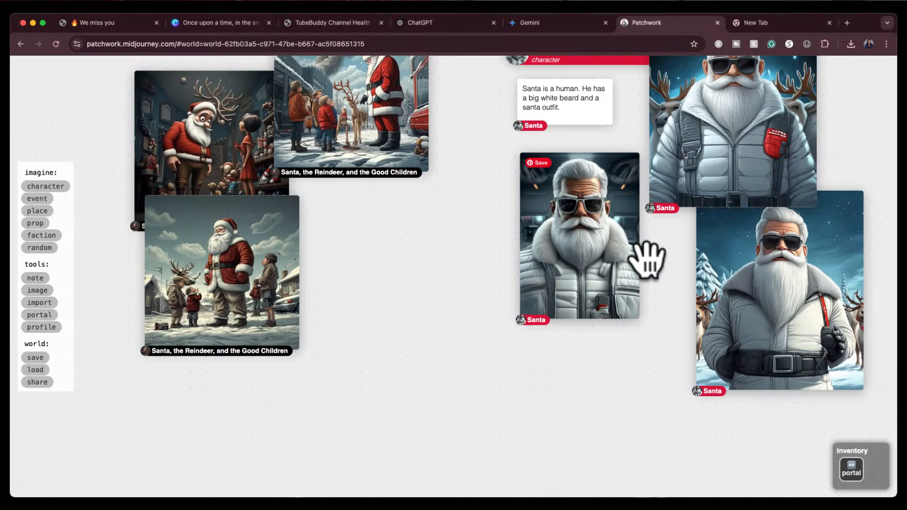
# Arrange the remaining sunglasses Santa portraits side by side next to the Santa card
pyautogui.moveTo(674, 259); pyautogui.dragTo(655, 350)
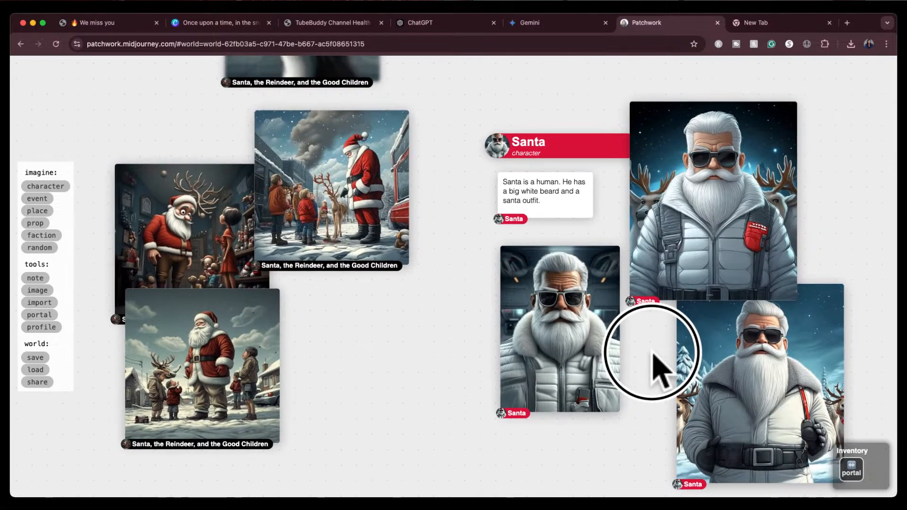
pyautogui.click(704, 243)
pyautogui.moveTo(704, 245)
pyautogui.mouseDown()
pyautogui.moveTo(710, 226)
pyautogui.moveTo(715, 241)
pyautogui.mouseUp()
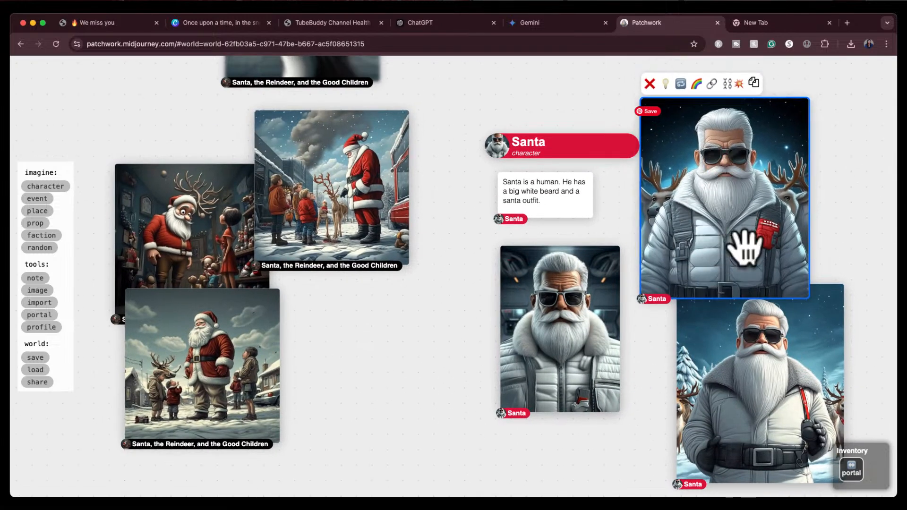
pyautogui.moveTo(559, 315); pyautogui.dragTo(492, 305)
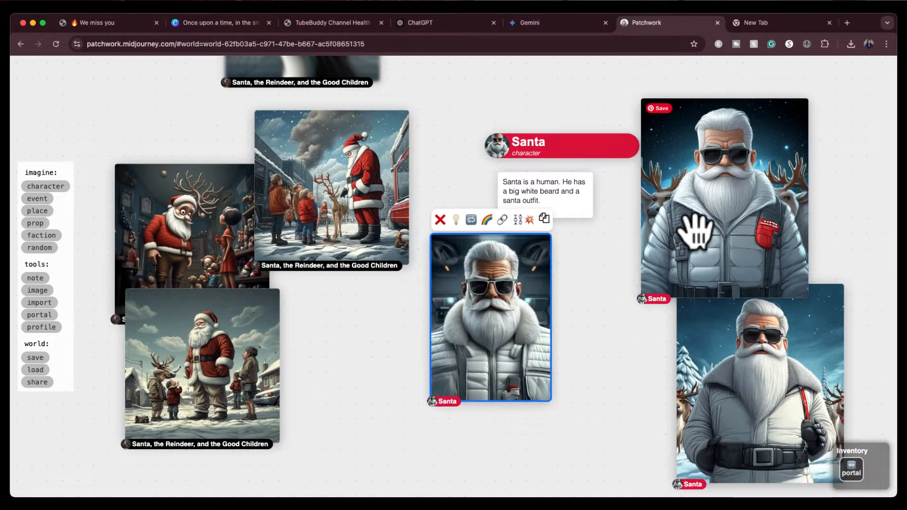
pyautogui.moveTo(694, 239); pyautogui.dragTo(607, 359)
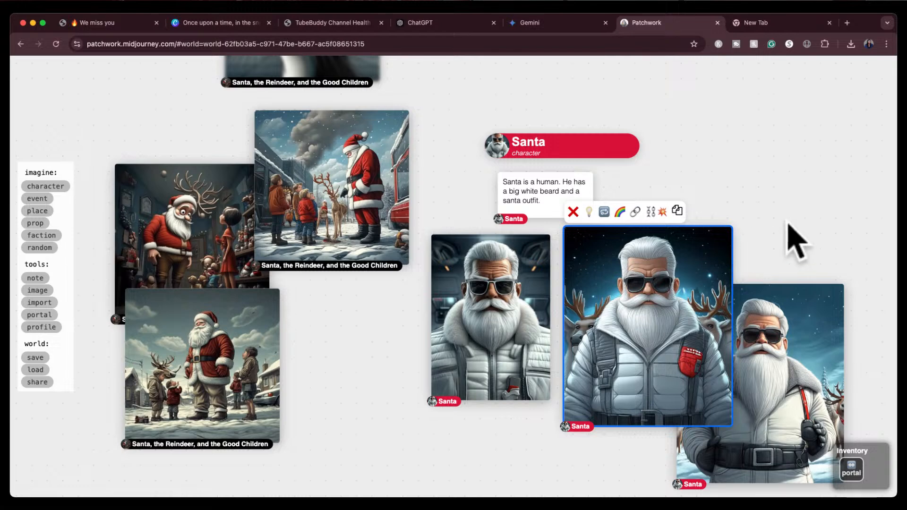
pyautogui.moveTo(795, 239); pyautogui.dragTo(760, 208)
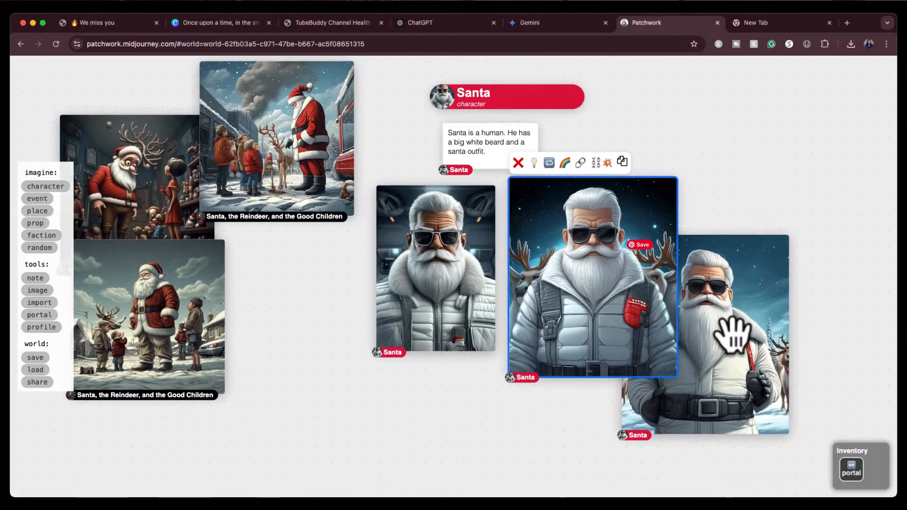
# Add a new character card to the board beside the Santa portraits
pyautogui.click(702, 137)
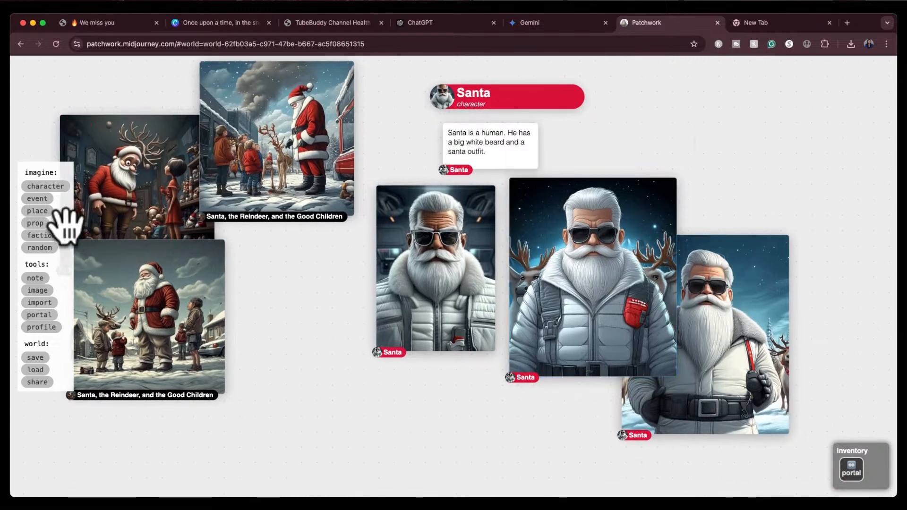
pyautogui.click(45, 187)
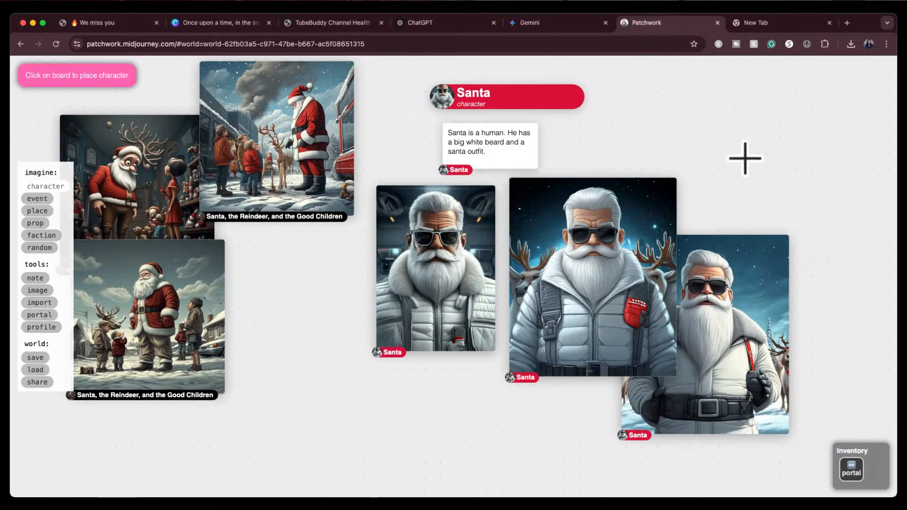
pyautogui.press('Escape')
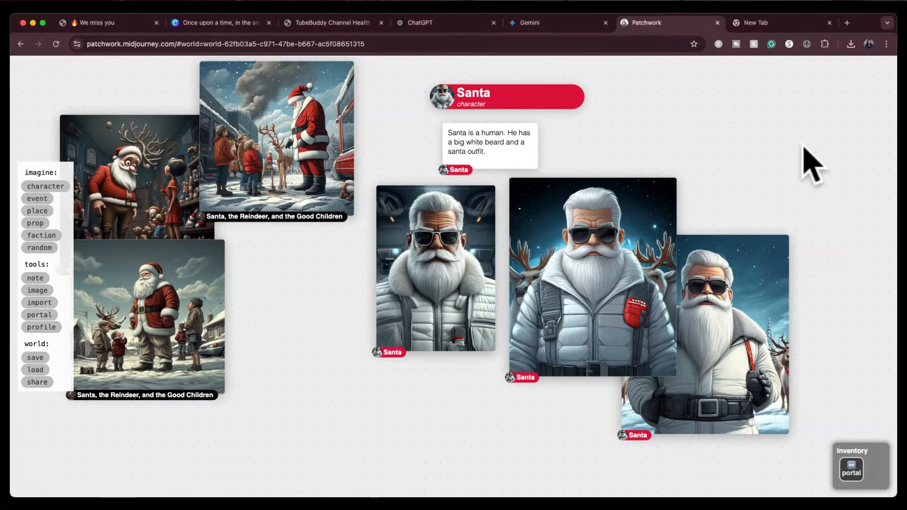
pyautogui.click(805, 148)
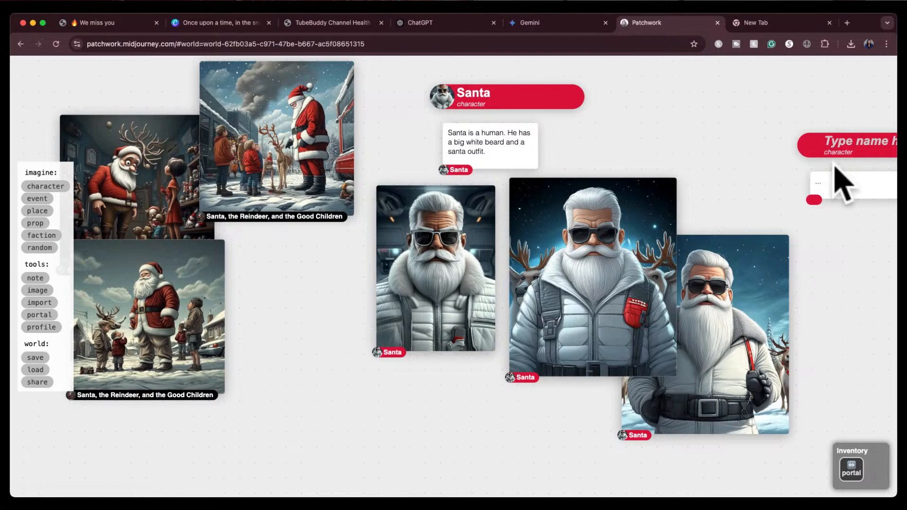
pyautogui.scroll(3, 834, 163)
pyautogui.scroll(-2, 839, 181)
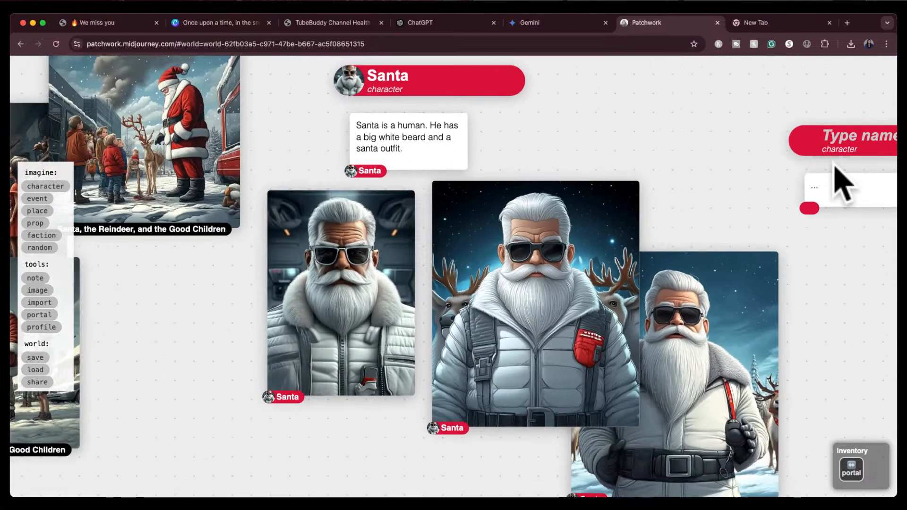
pyautogui.moveTo(838, 234); pyautogui.dragTo(756, 238)
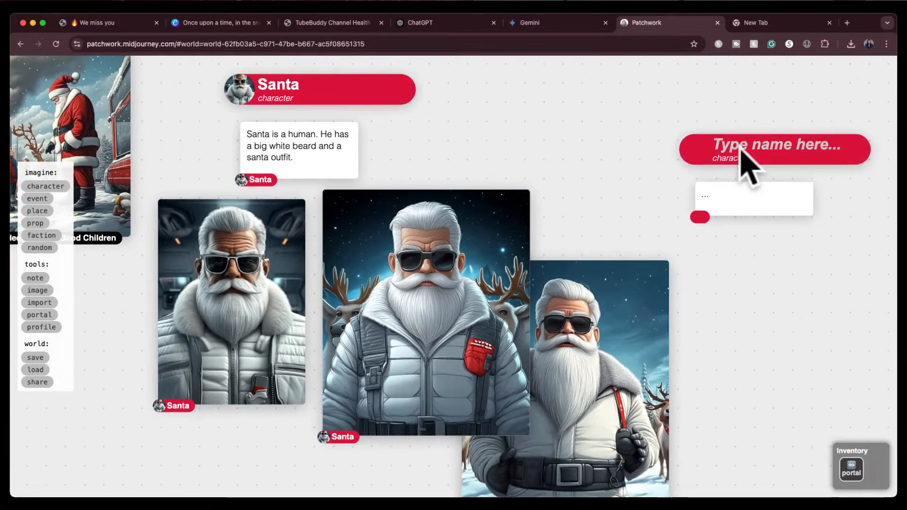
# Name the new character "Rudolph the Rednose Reindeer"
pyautogui.click(742, 150)
pyautogui.write('Rudolp')
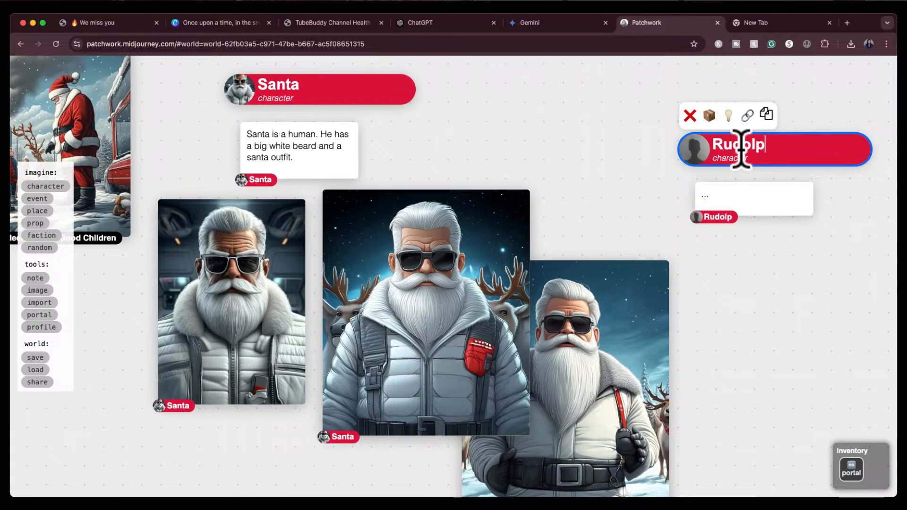
pyautogui.write('h the Reinde')
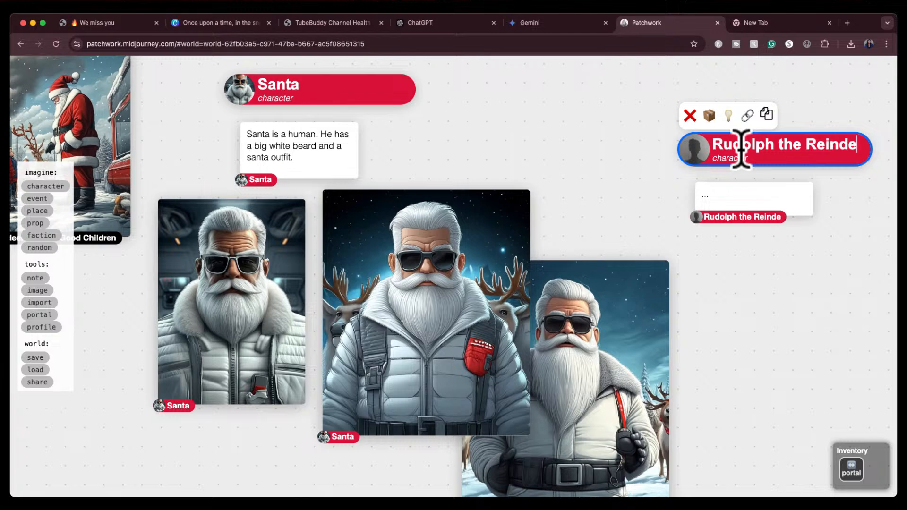
pyautogui.write('er')
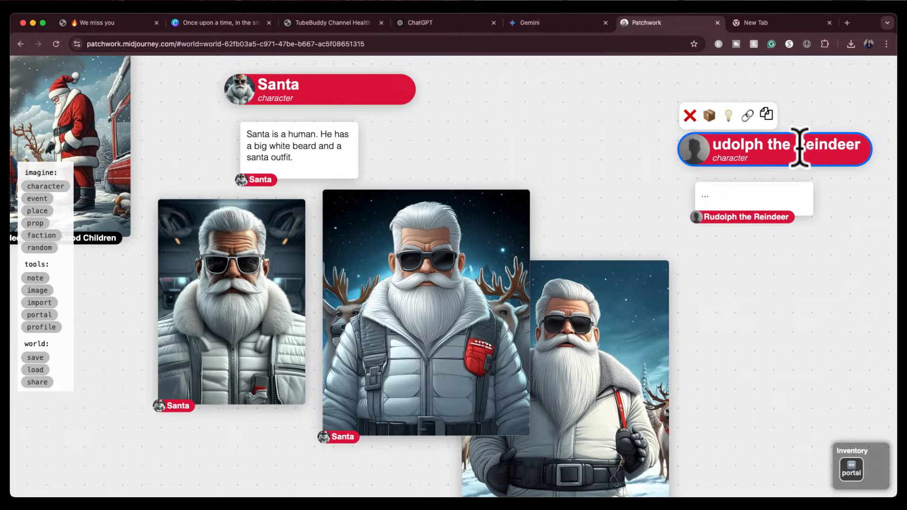
pyautogui.click(796, 147)
pyautogui.write('Rednos')
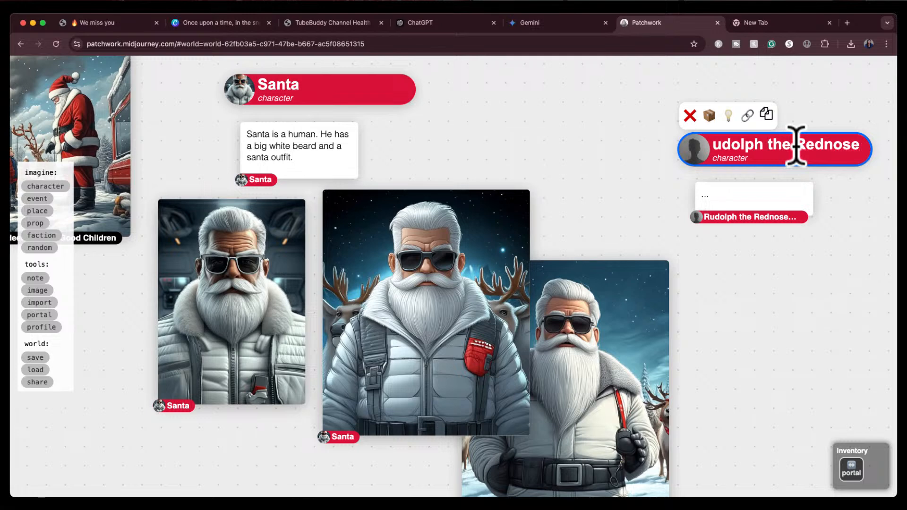
pyautogui.write('e')
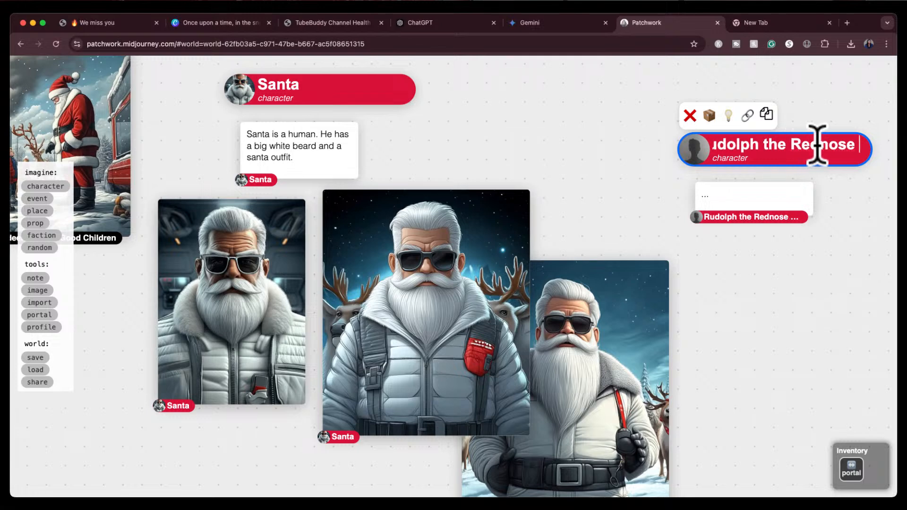
pyautogui.press('Right')
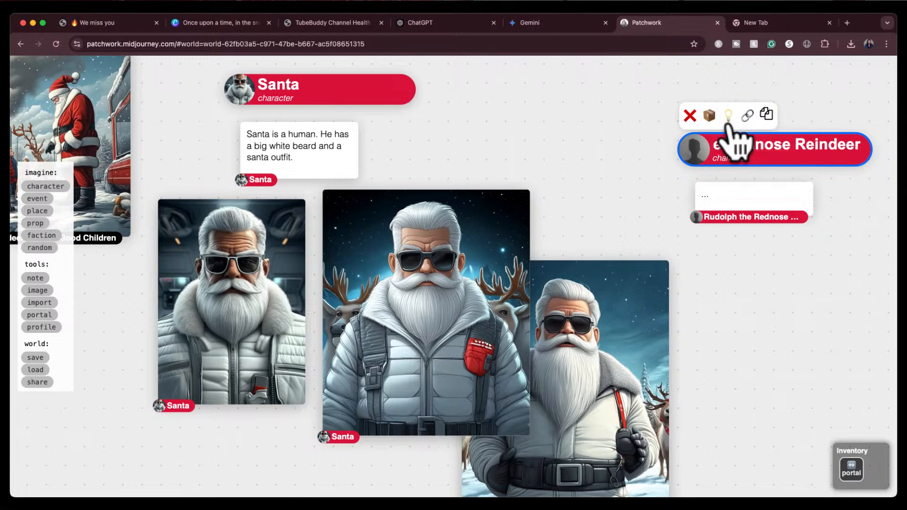
# Generate an AI description for the Rudolph character
pyautogui.click(733, 199)
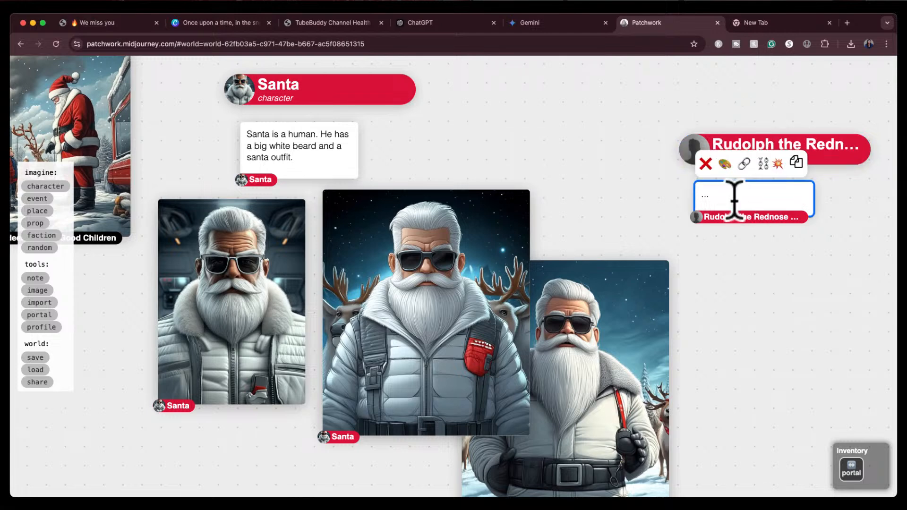
pyautogui.click(738, 142)
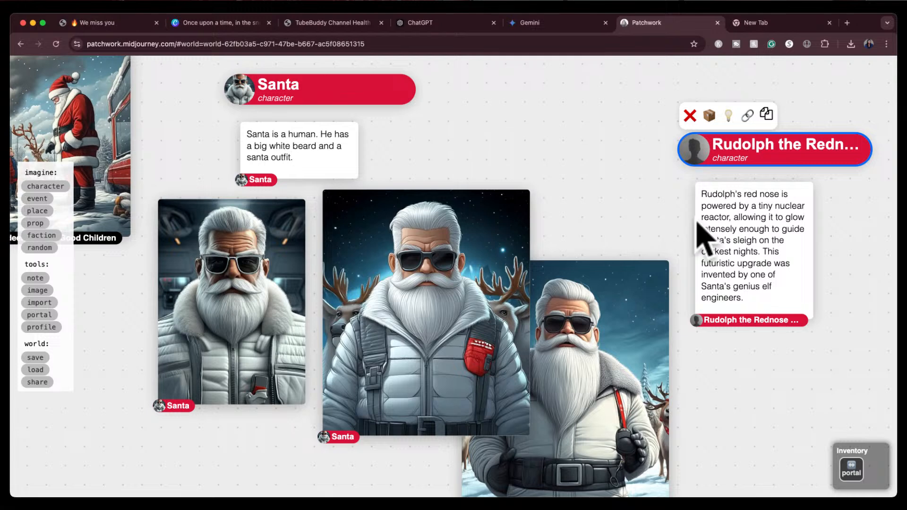
# Paint a new image of Rudolph from his description, drawing the image frame below the card
pyautogui.click(728, 260)
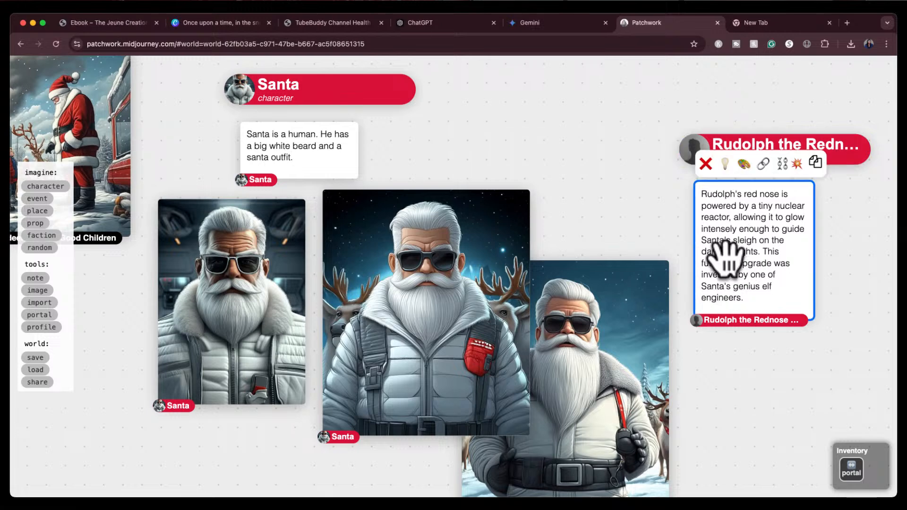
pyautogui.click(743, 163)
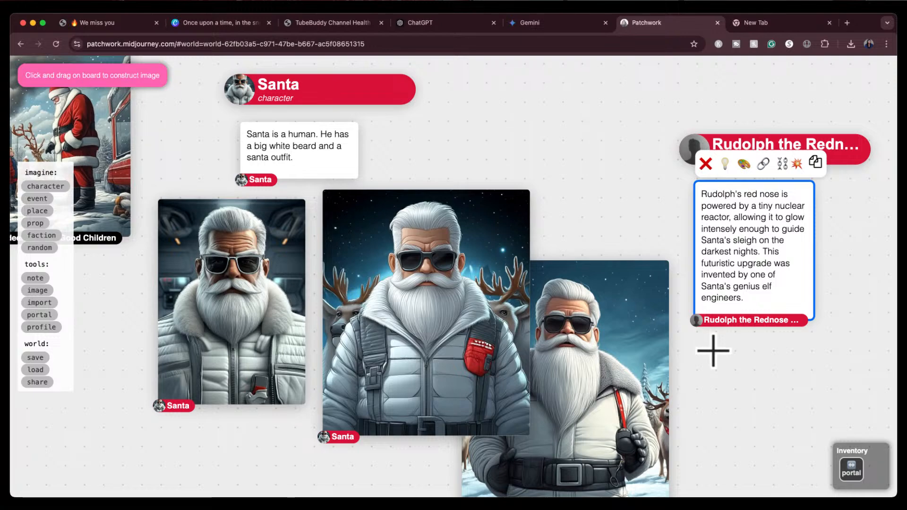
pyautogui.moveTo(713, 351); pyautogui.dragTo(871, 507)
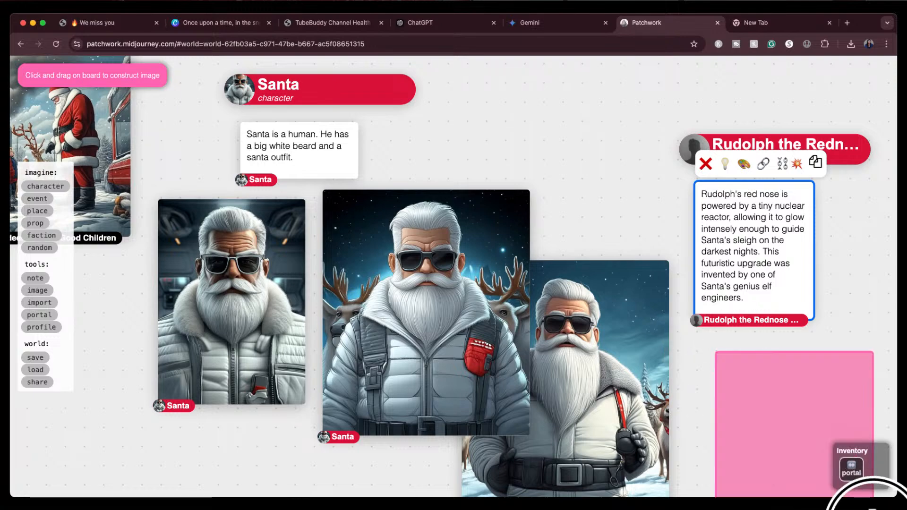
pyautogui.moveTo(845, 311)
pyautogui.mouseDown()
pyautogui.moveTo(850, 305)
pyautogui.moveTo(765, 208)
pyautogui.mouseUp()
pyautogui.click(745, 414)
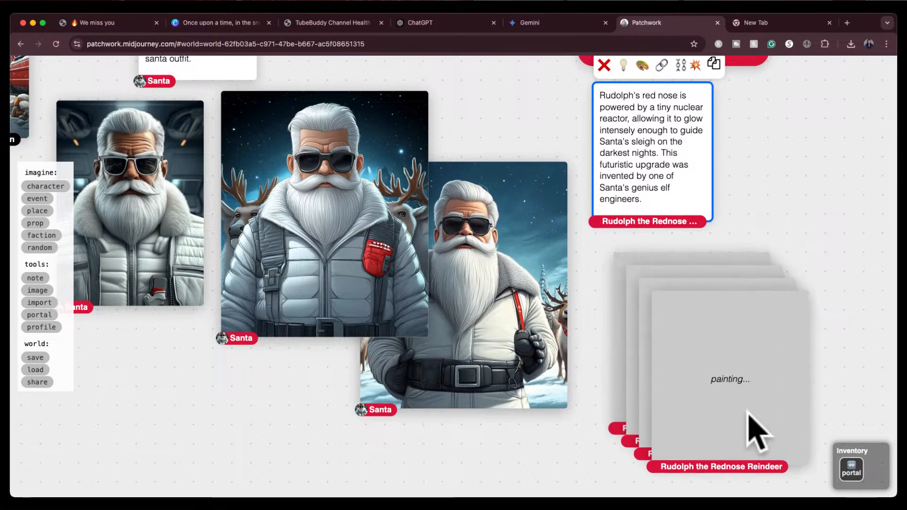
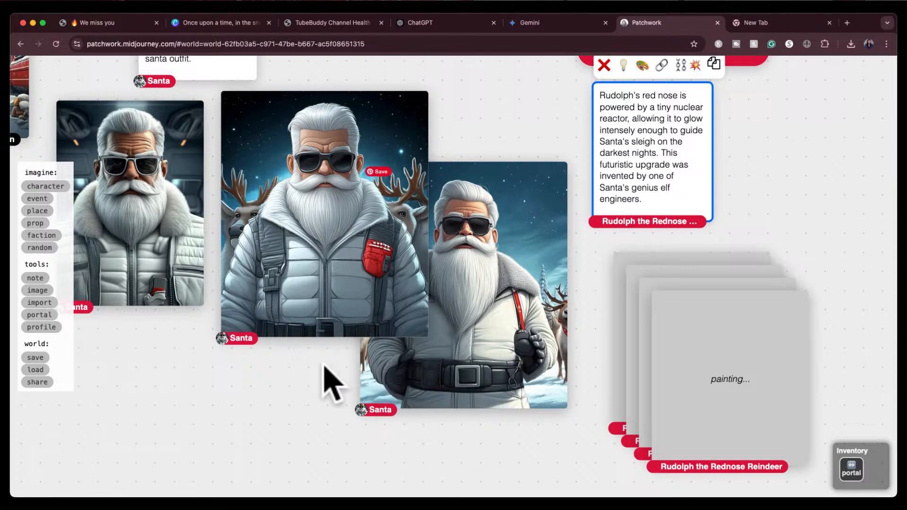
# Try to link the central Santa image to the Santa character's description card
pyautogui.moveTo(302, 376); pyautogui.dragTo(362, 449)
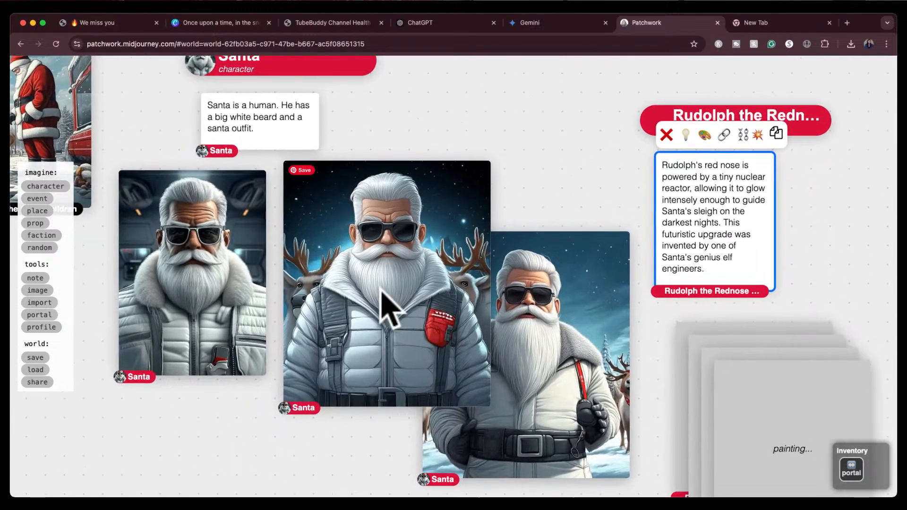
pyautogui.click(386, 308)
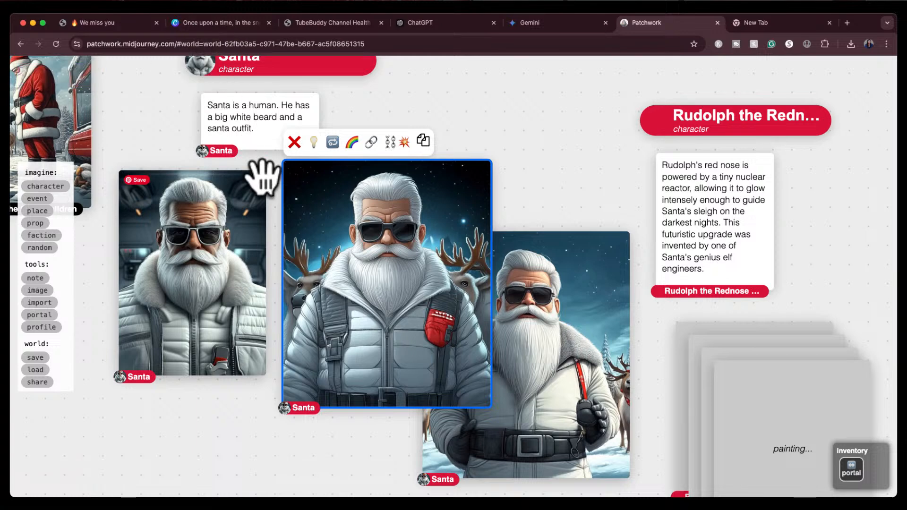
pyautogui.moveTo(269, 174); pyautogui.dragTo(269, 218)
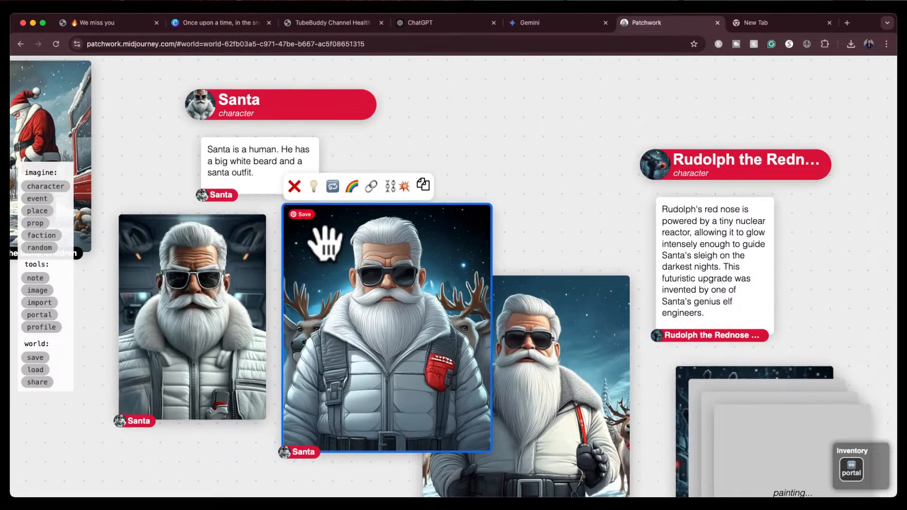
pyautogui.click(370, 185)
pyautogui.click(206, 195)
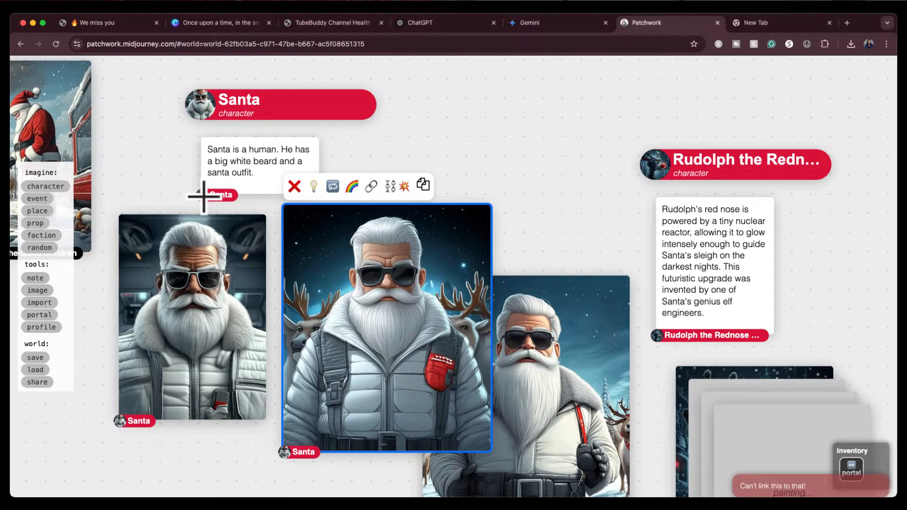
# Try to link the central Santa image to the Santa character's name card
pyautogui.click(371, 186)
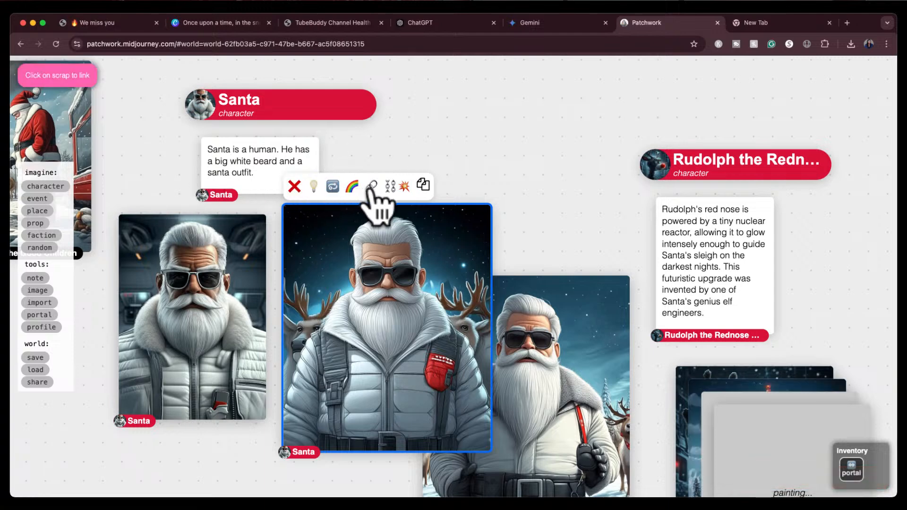
pyautogui.click(242, 101)
pyautogui.click(371, 186)
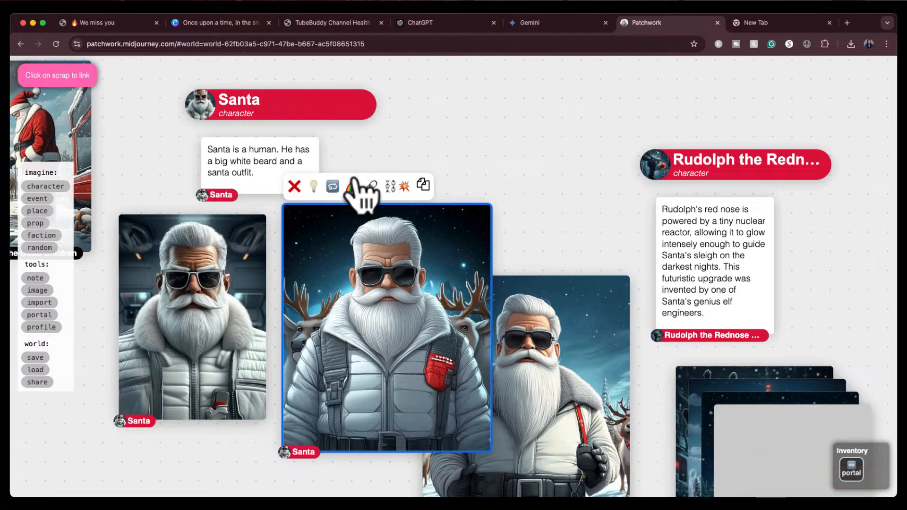
pyautogui.click(202, 105)
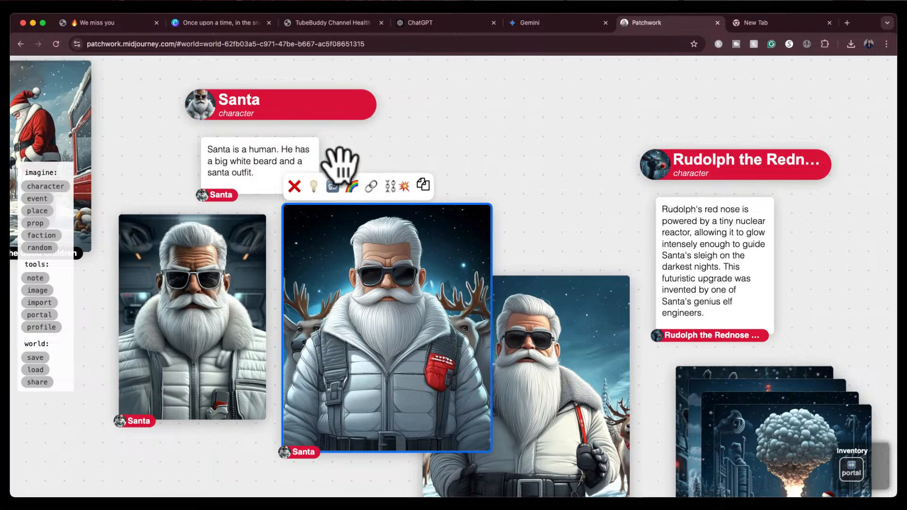
pyautogui.click(372, 186)
pyautogui.click(198, 106)
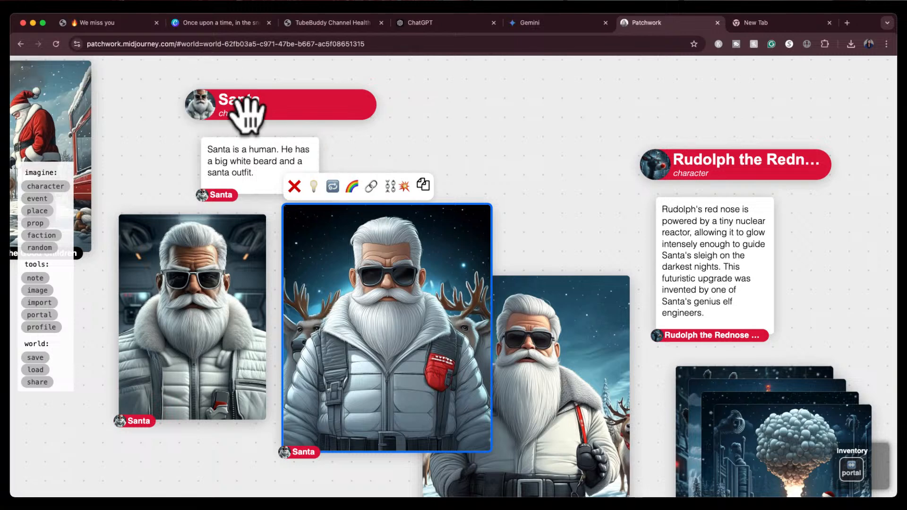
pyautogui.click(219, 112)
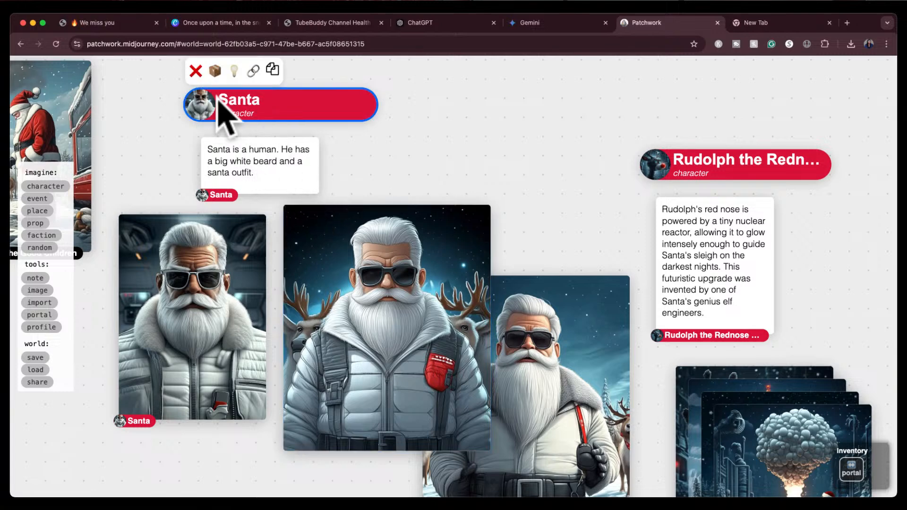
pyautogui.click(364, 291)
pyautogui.click(371, 186)
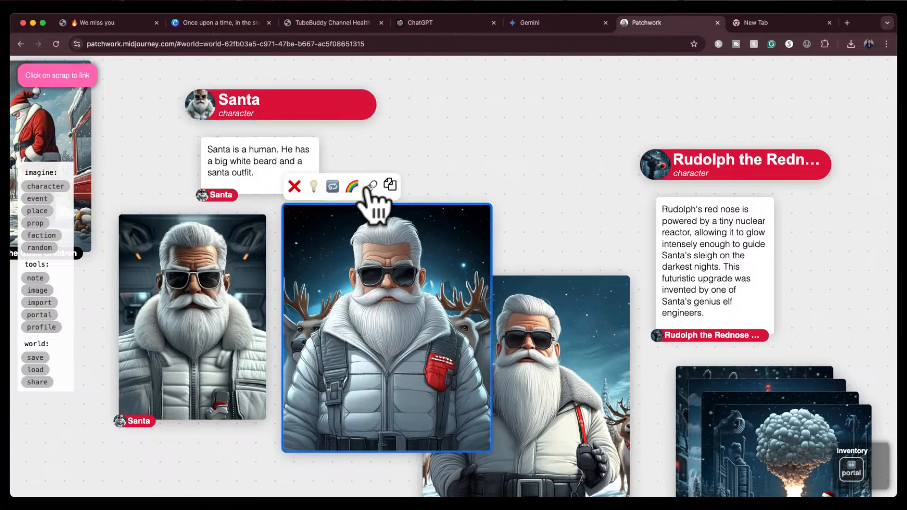
pyautogui.click(202, 101)
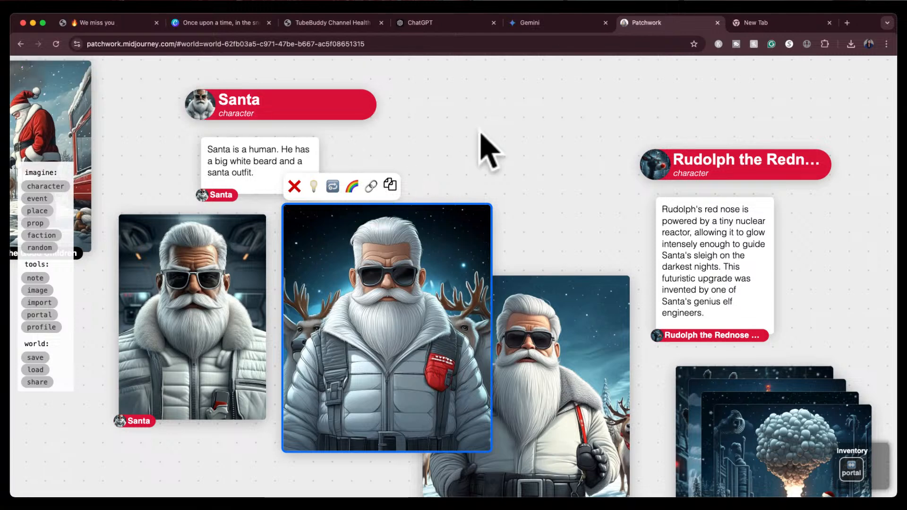
pyautogui.click(477, 161)
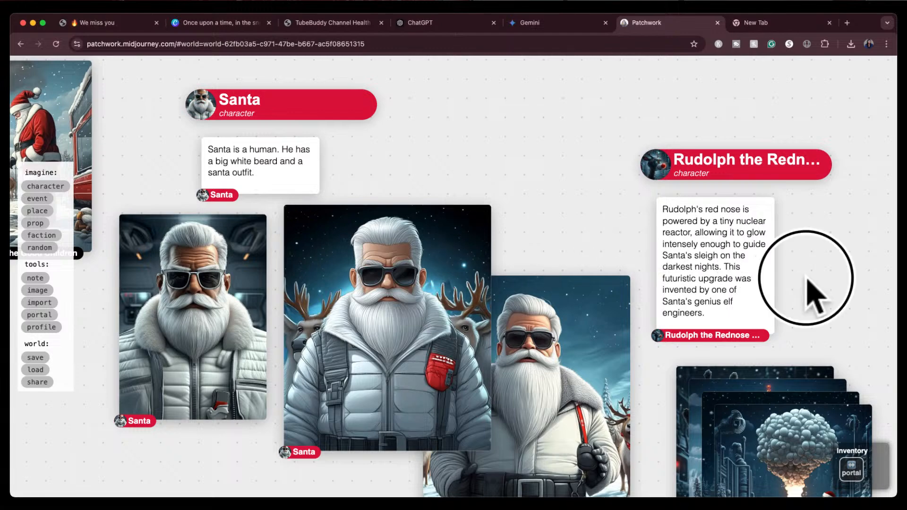
# Pull the mushroom-cloud image off the stack of new Rudolph images and delete it
pyautogui.moveTo(803, 265); pyautogui.dragTo(656, 142)
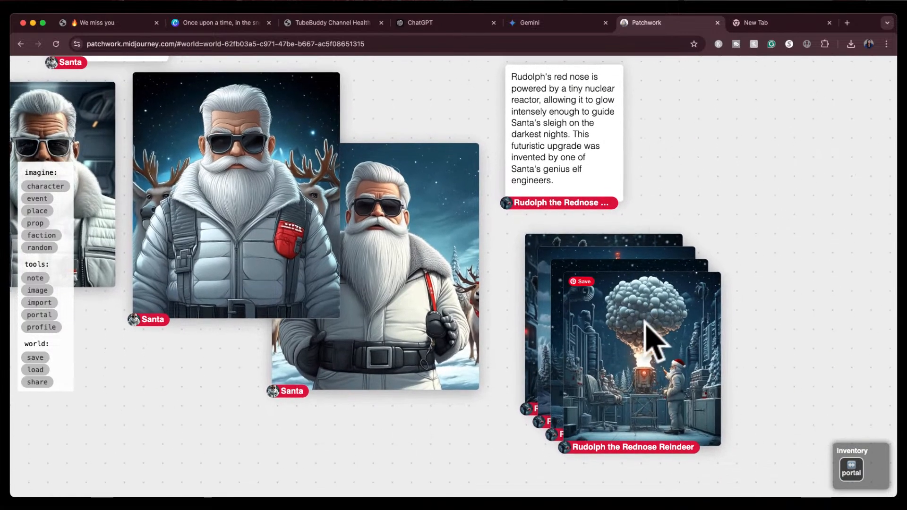
pyautogui.moveTo(646, 320); pyautogui.dragTo(784, 194)
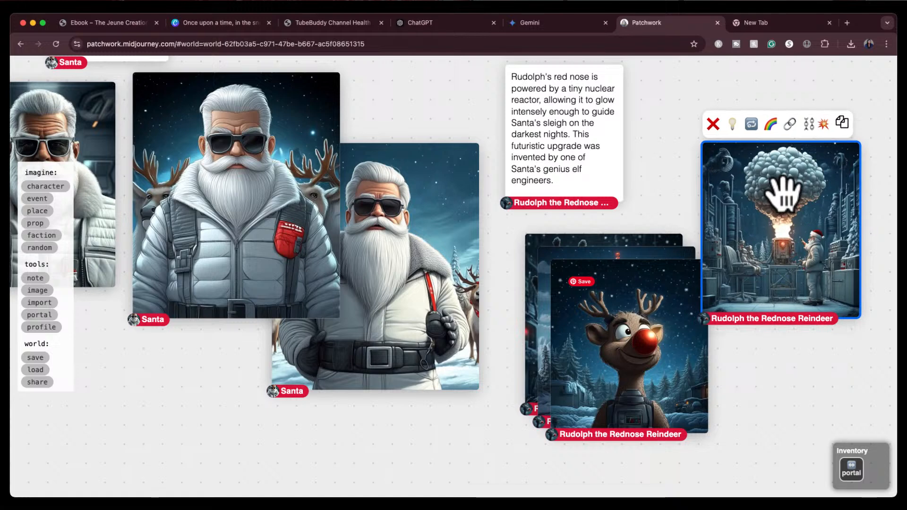
pyautogui.click(713, 124)
# Move the cartoon Rudolph image aside and delete the robotic sphere image
pyautogui.moveTo(619, 306); pyautogui.dragTo(811, 193)
pyautogui.click(640, 312)
pyautogui.moveTo(639, 312); pyautogui.dragTo(516, 418)
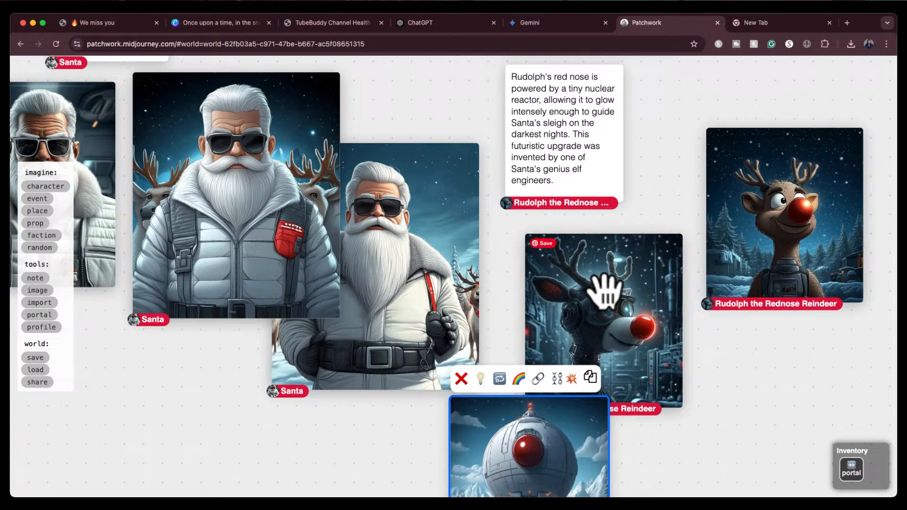
pyautogui.click(461, 378)
# Arrange the robotic Rudolph image below his description and the cartoon Rudolph image at the lower right
pyautogui.moveTo(606, 319)
pyautogui.mouseDown()
pyautogui.moveTo(582, 319)
pyautogui.moveTo(590, 319)
pyautogui.mouseUp()
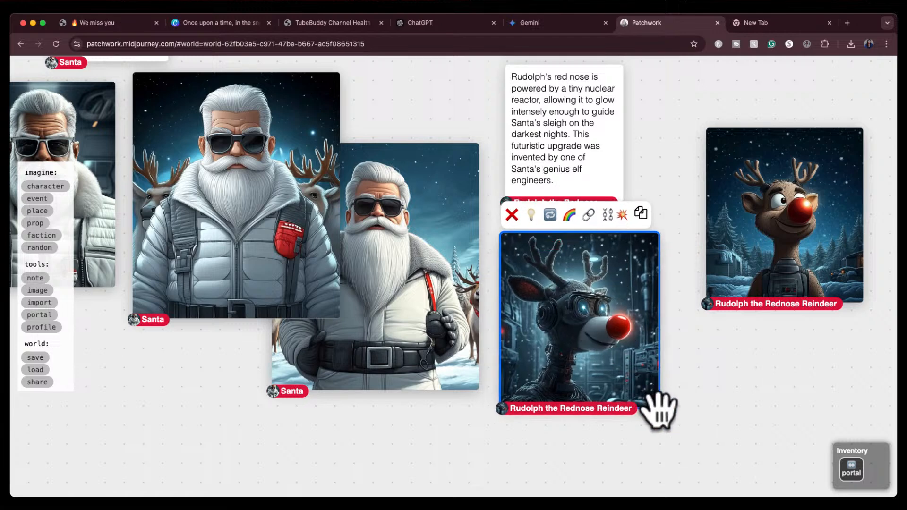
pyautogui.moveTo(656, 406); pyautogui.dragTo(668, 425)
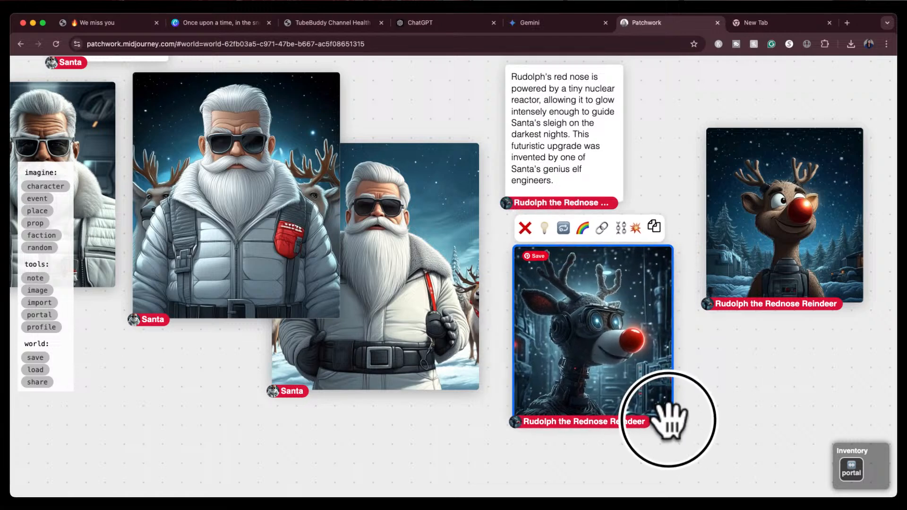
pyautogui.click(786, 250)
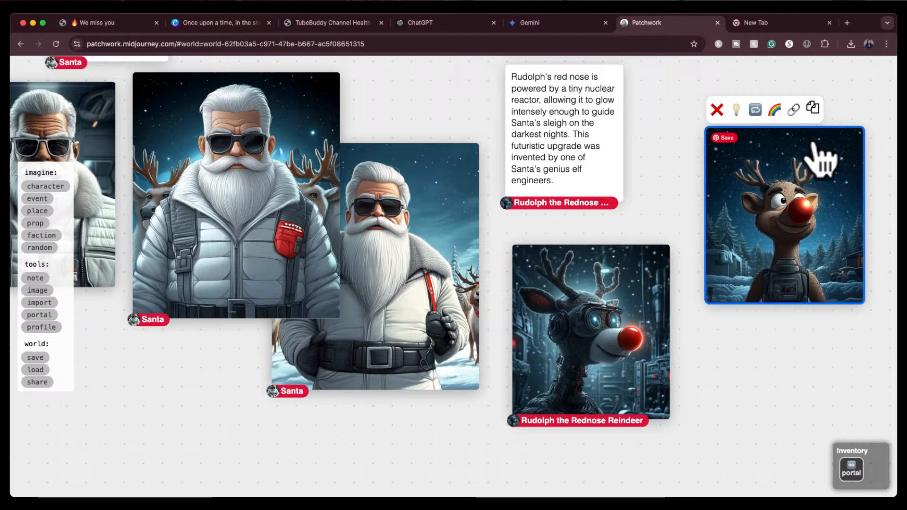
pyautogui.moveTo(806, 219); pyautogui.dragTo(885, 429)
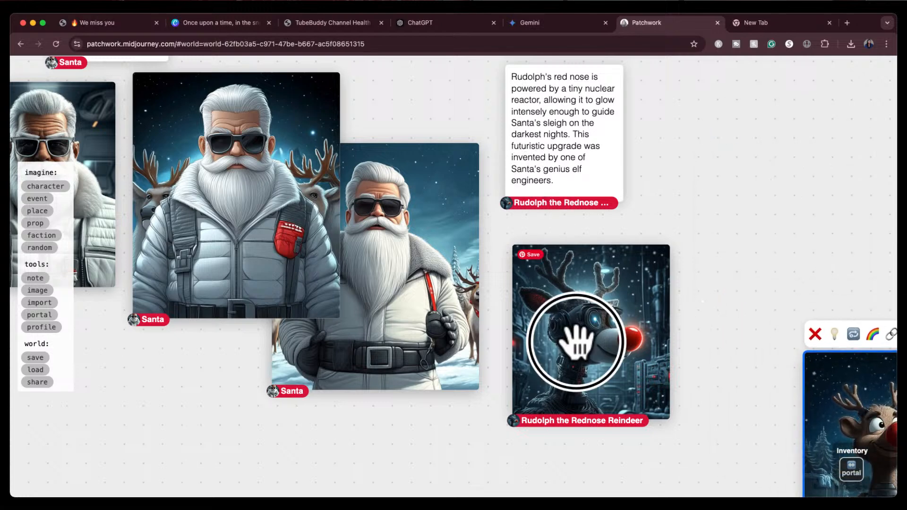
pyautogui.moveTo(575, 320); pyautogui.dragTo(610, 272)
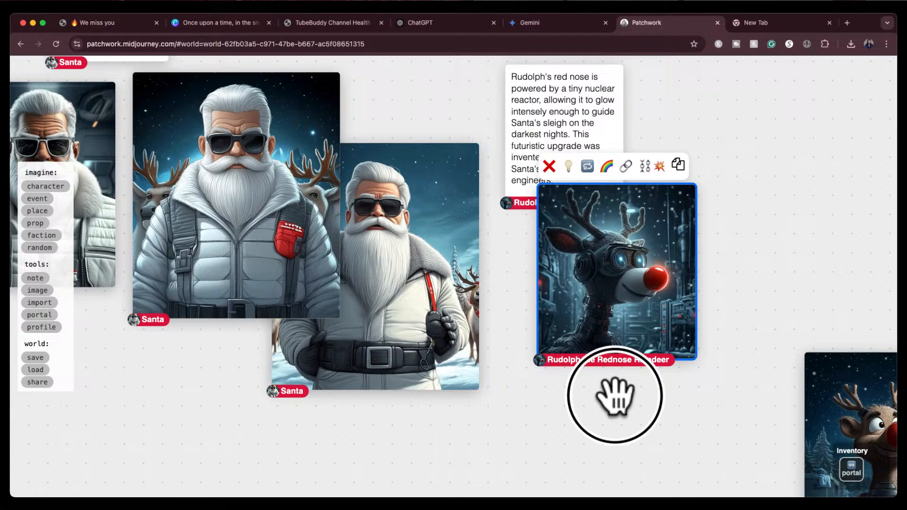
pyautogui.moveTo(608, 398); pyautogui.dragTo(647, 391)
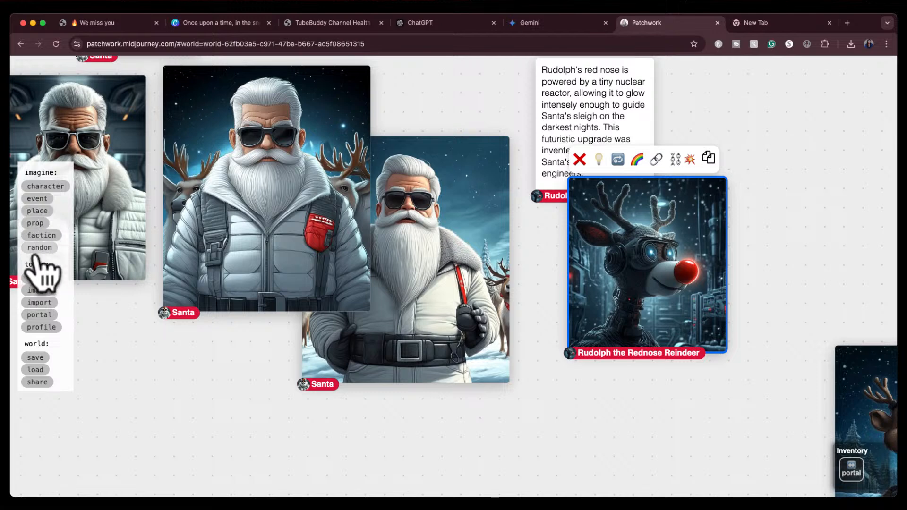
# Add a new event card below the robotic Rudolph image, named "Santa and Rudolph the Rednose Reindeer"
pyautogui.click(34, 200)
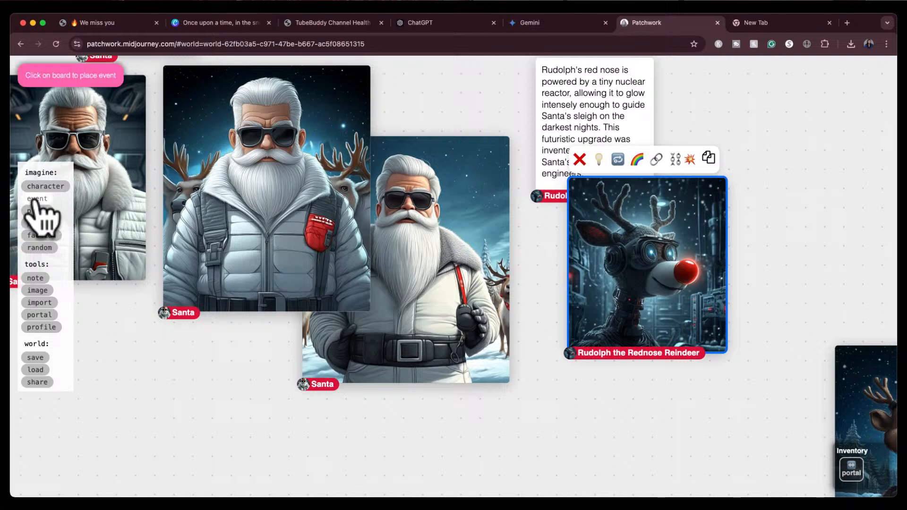
pyautogui.click(557, 418)
pyautogui.click(615, 428)
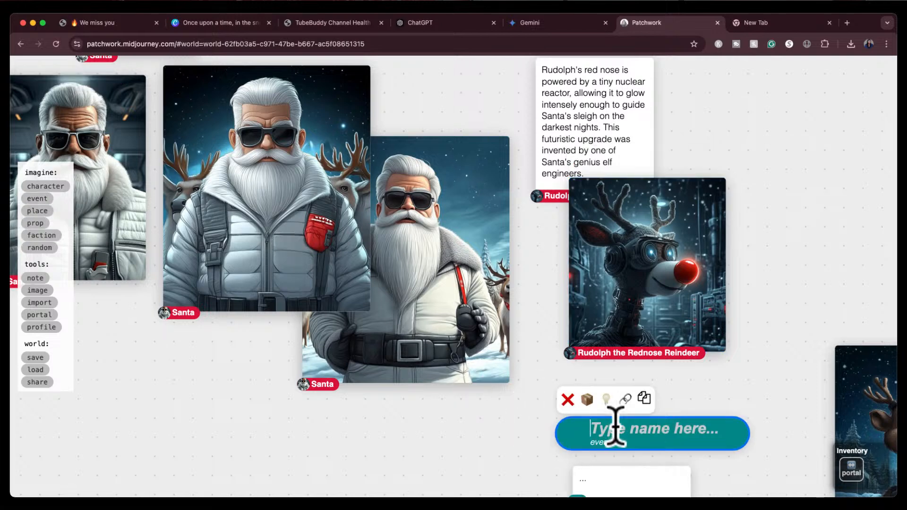
pyautogui.write('Santa and Rudolp')
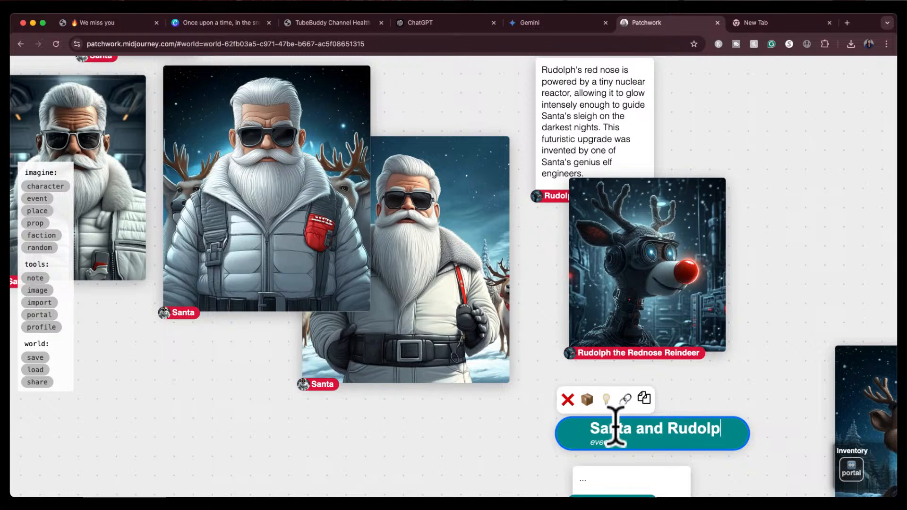
pyautogui.write('h the Red')
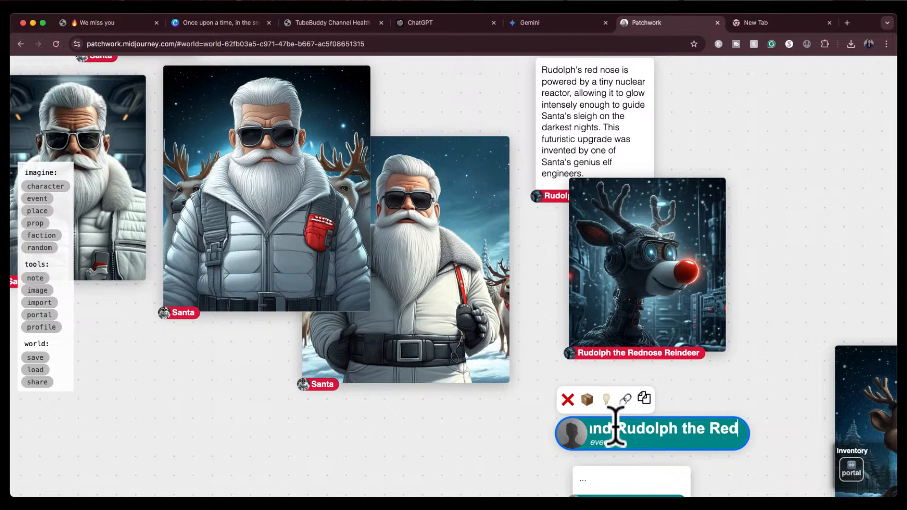
pyautogui.write('nose Reindeer')
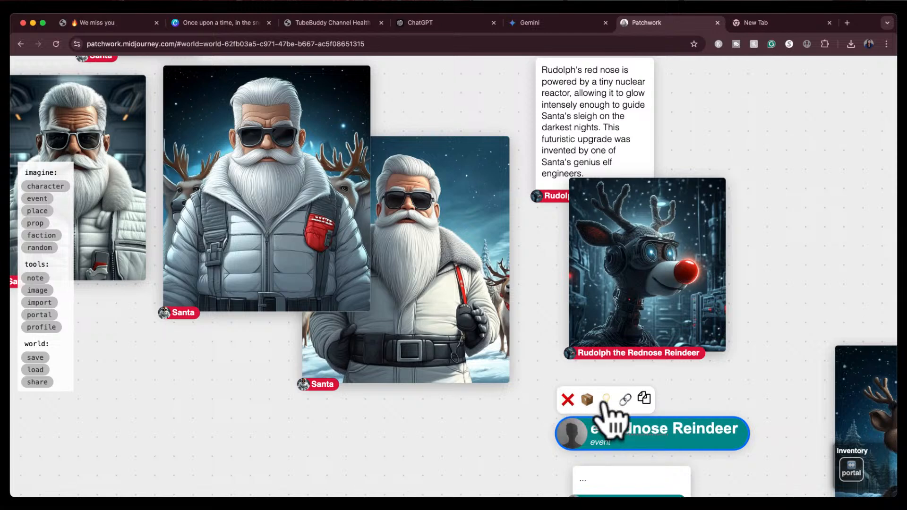
pyautogui.press('Return')
# Examine the event's generated description card
pyautogui.scroll(-5, 711, 402)
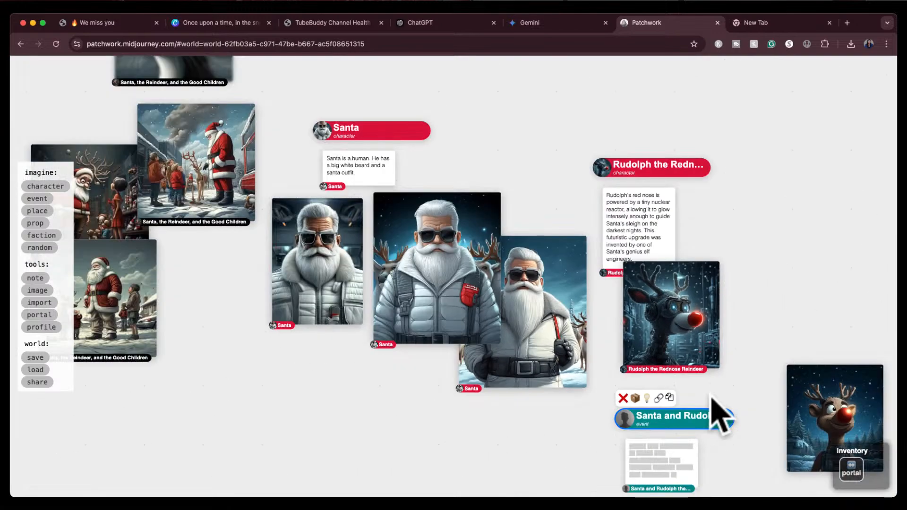
pyautogui.moveTo(755, 396); pyautogui.dragTo(740, 280)
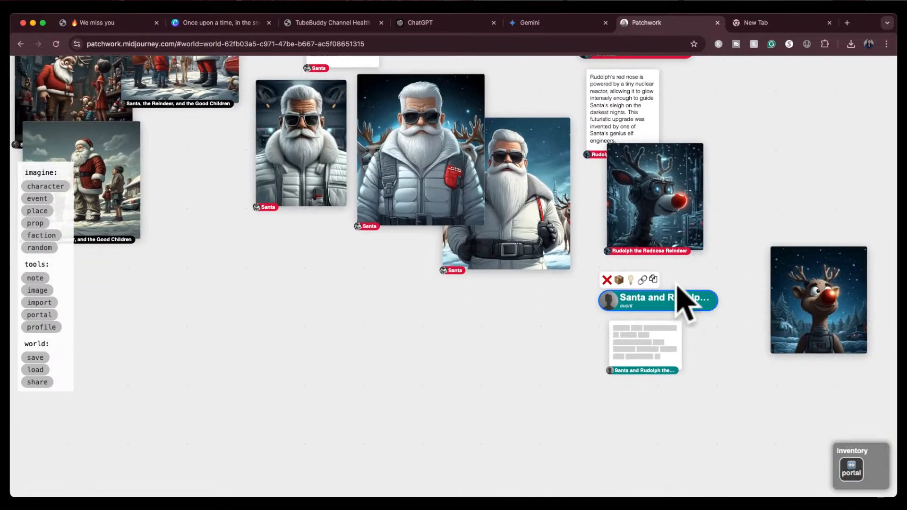
pyautogui.scroll(5, 680, 292)
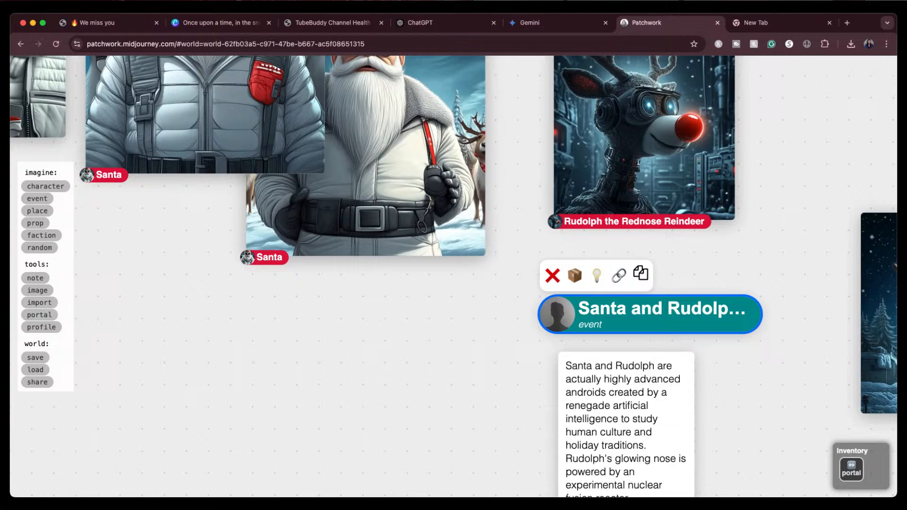
pyautogui.moveTo(745, 446); pyautogui.dragTo(745, 356)
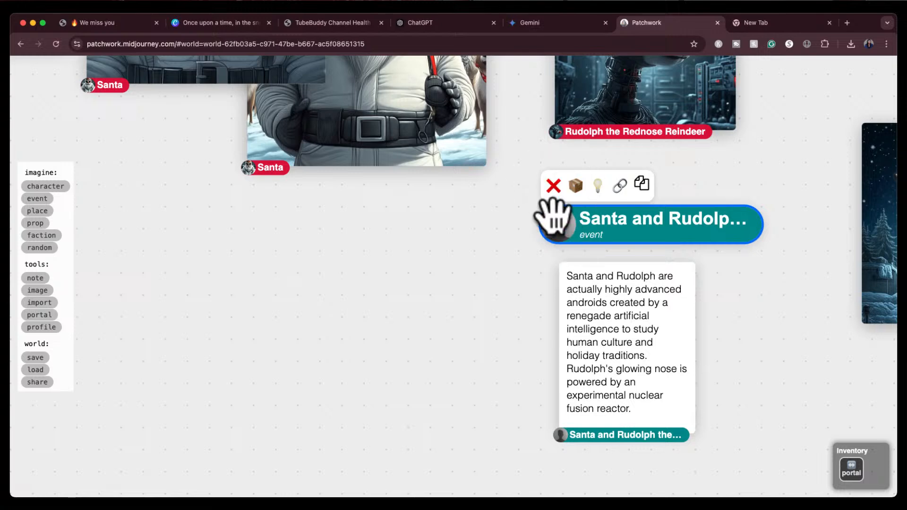
pyautogui.click(582, 297)
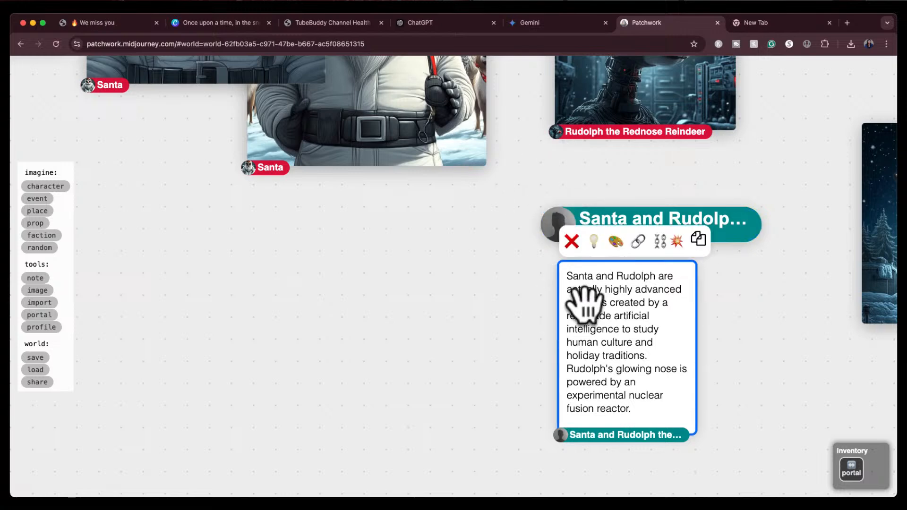
pyautogui.click(572, 237)
# Paint new images of the robotic Rudolph with the prompt "Rudolph the Rednose Reindeer is standing next to Santa"
pyautogui.moveTo(678, 238); pyautogui.dragTo(581, 425)
pyautogui.click(556, 239)
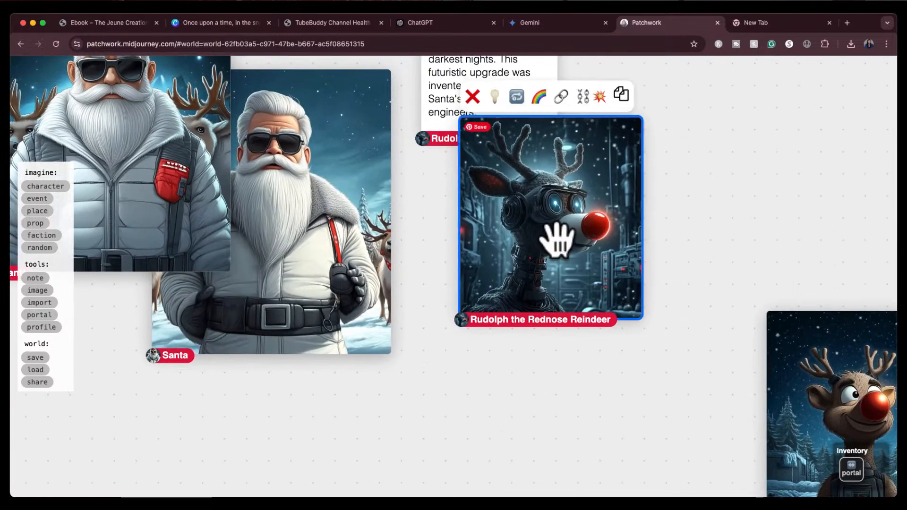
pyautogui.click(516, 98)
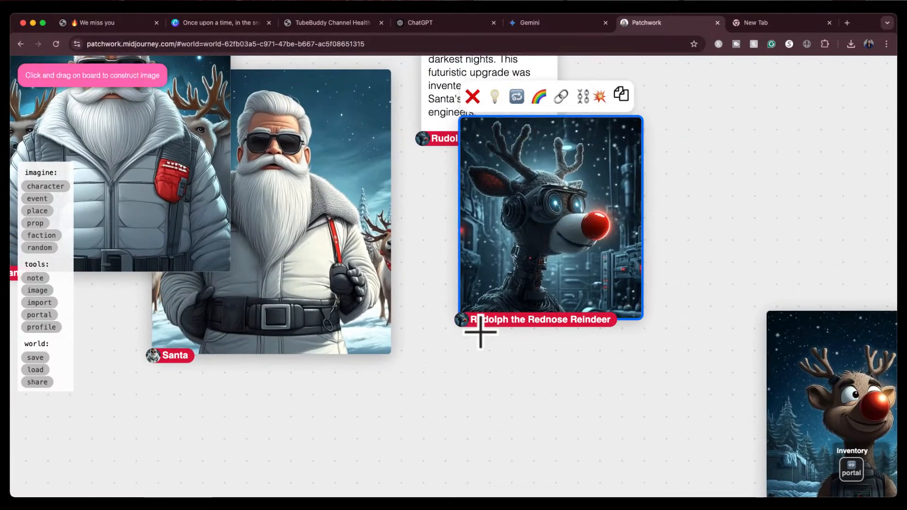
pyautogui.moveTo(465, 350); pyautogui.dragTo(673, 505)
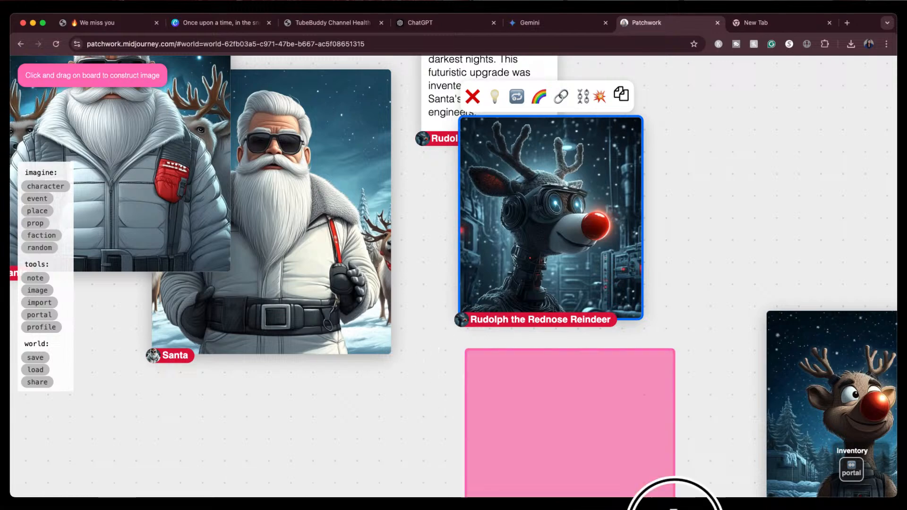
pyautogui.scroll(-2, 689, 422)
pyautogui.scroll(-1, 683, 406)
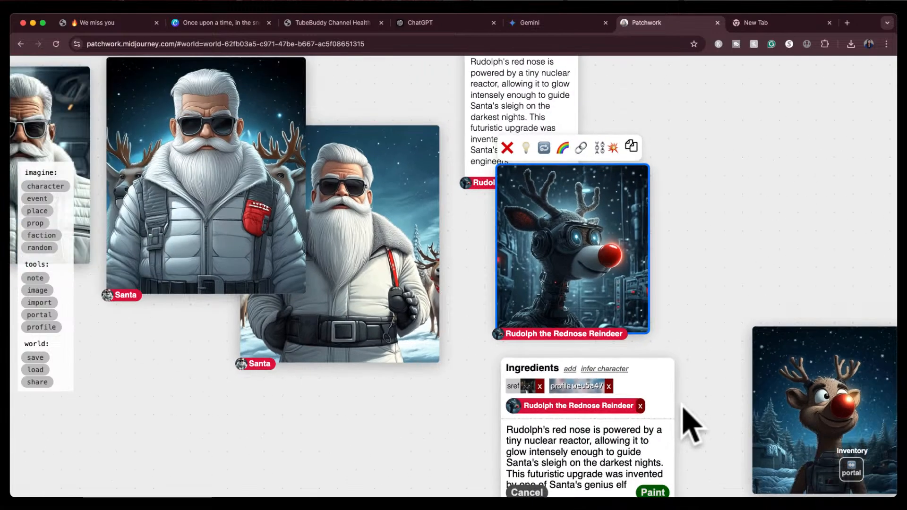
pyautogui.moveTo(704, 405); pyautogui.dragTo(702, 358)
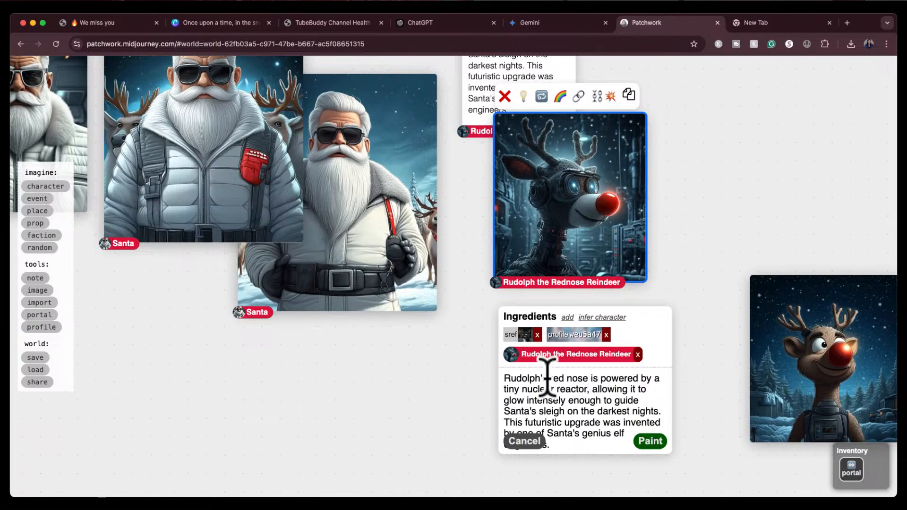
pyautogui.moveTo(540, 378); pyautogui.dragTo(629, 444)
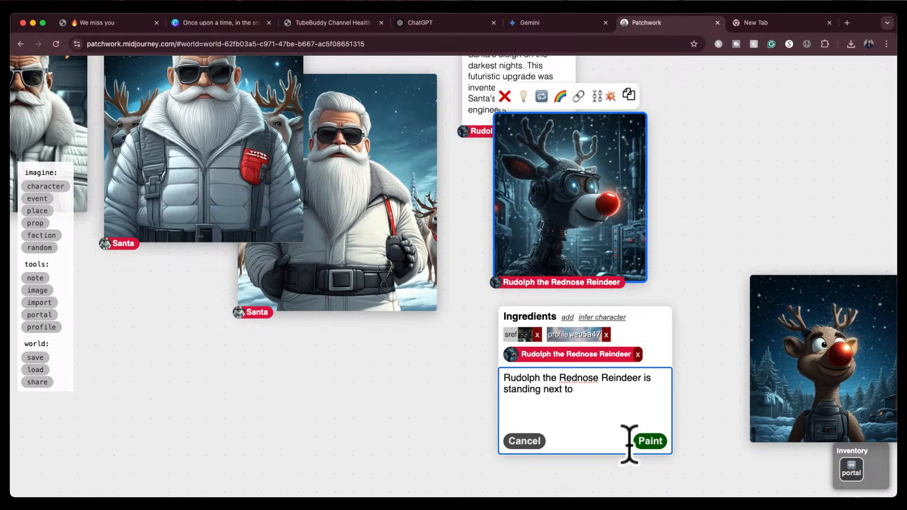
pyautogui.click(654, 443)
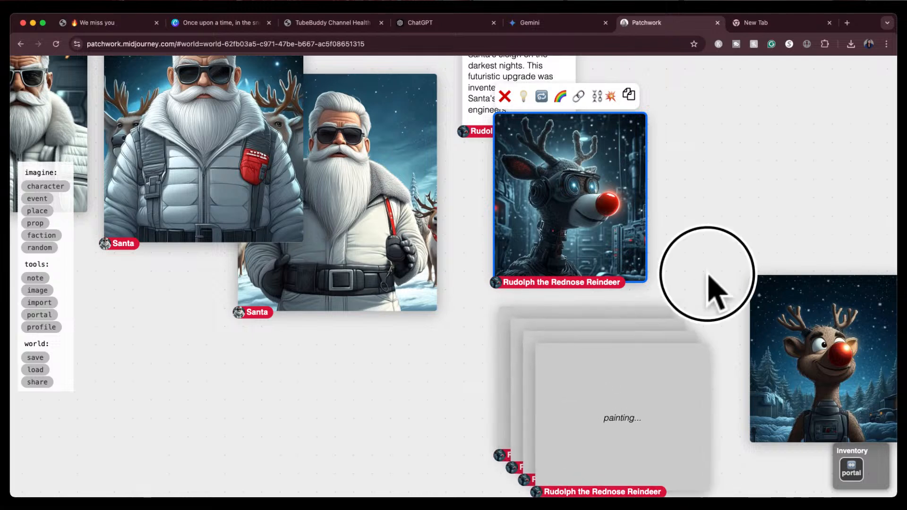
# Move the cartoon Rudolph image far off to the upper right of the board
pyautogui.moveTo(708, 276); pyautogui.dragTo(680, 249)
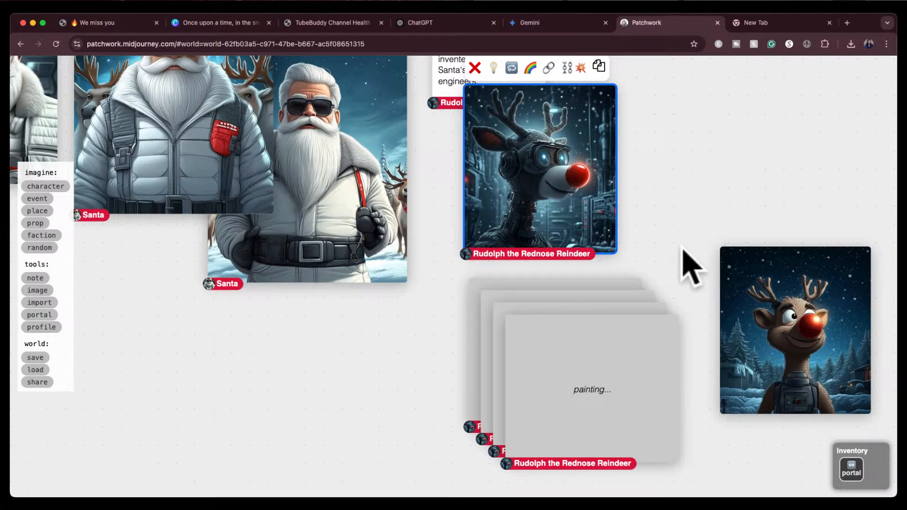
pyautogui.moveTo(786, 330); pyautogui.dragTo(831, 336)
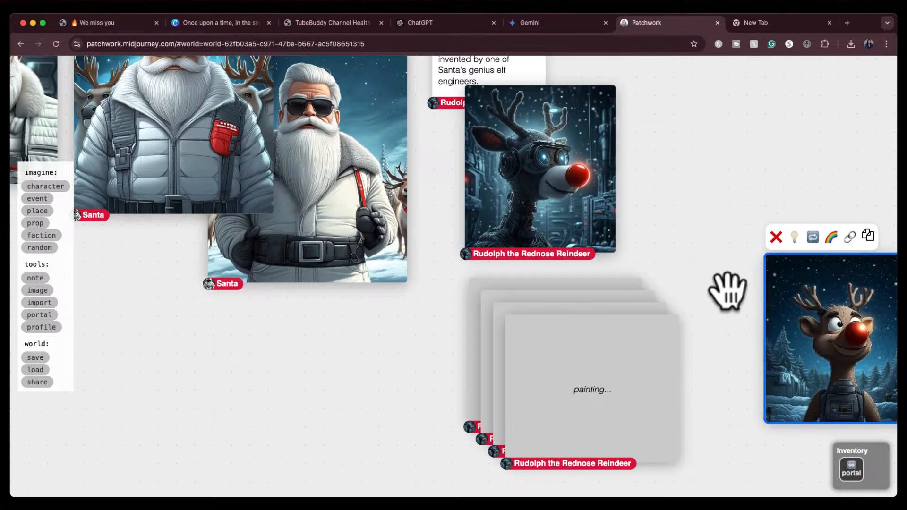
pyautogui.scroll(-10, 724, 307)
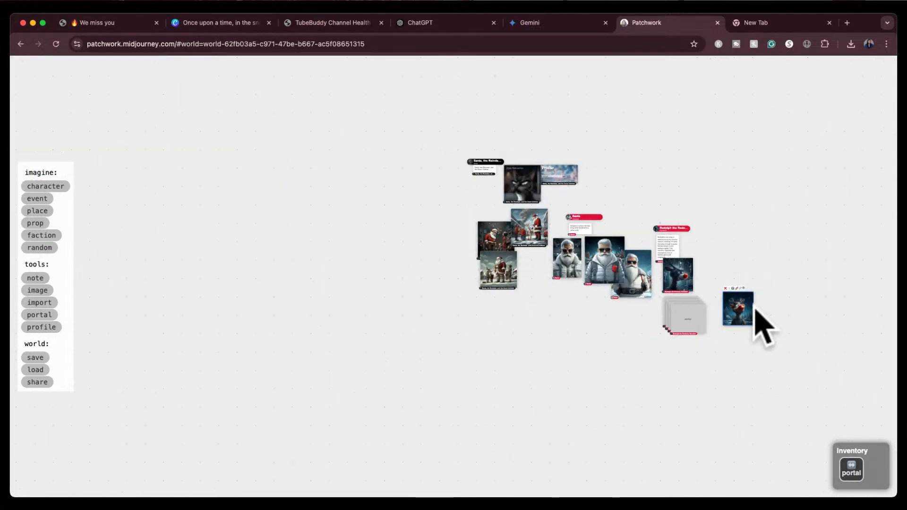
pyautogui.moveTo(743, 313); pyautogui.dragTo(798, 175)
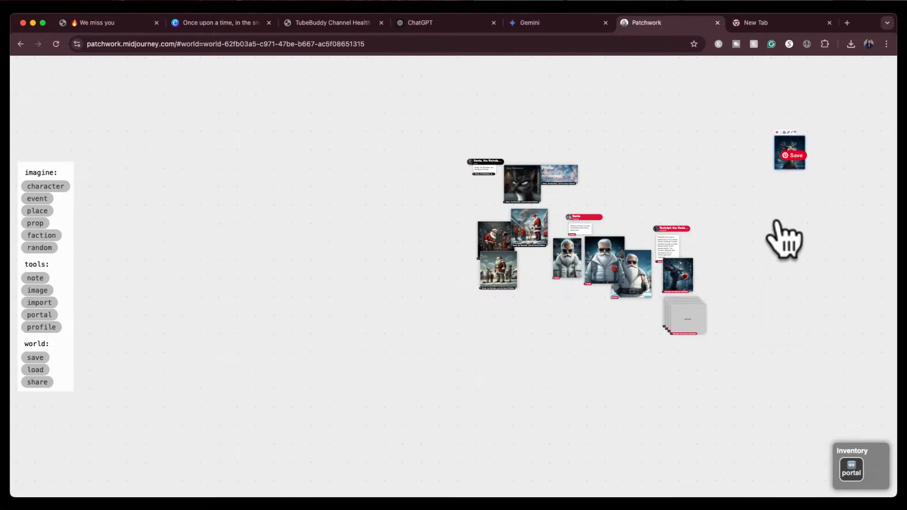
pyautogui.scroll(10, 755, 293)
# Spread the four newly painted Rudolph-and-Santa images apart on the board
pyautogui.moveTo(645, 297); pyautogui.dragTo(775, 223)
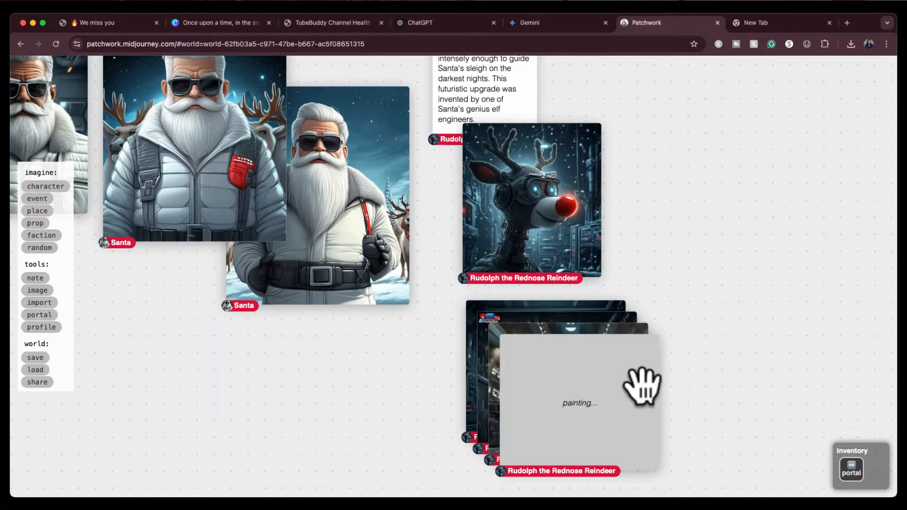
pyautogui.moveTo(599, 411); pyautogui.dragTo(734, 215)
pyautogui.moveTo(547, 397); pyautogui.dragTo(302, 431)
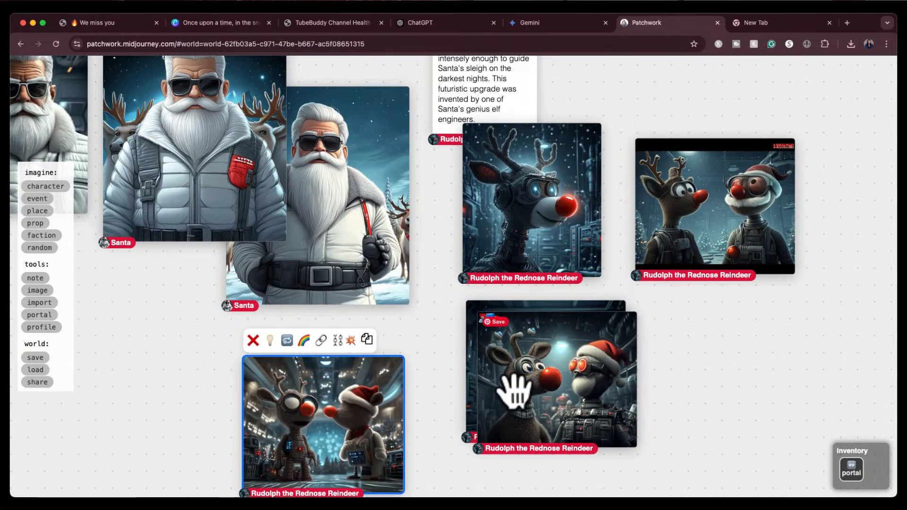
pyautogui.moveTo(541, 373); pyautogui.dragTo(707, 392)
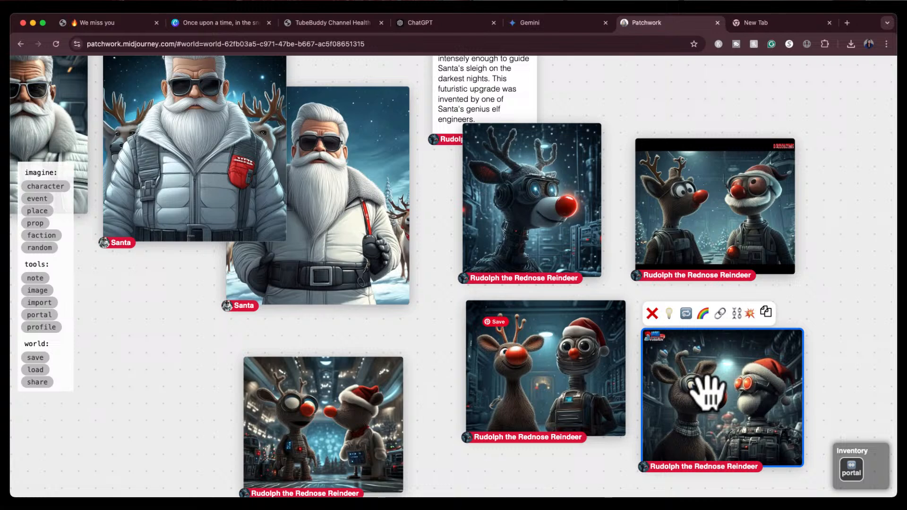
# Delete all four newly painted Rudolph-and-Santa images
pyautogui.click(633, 369)
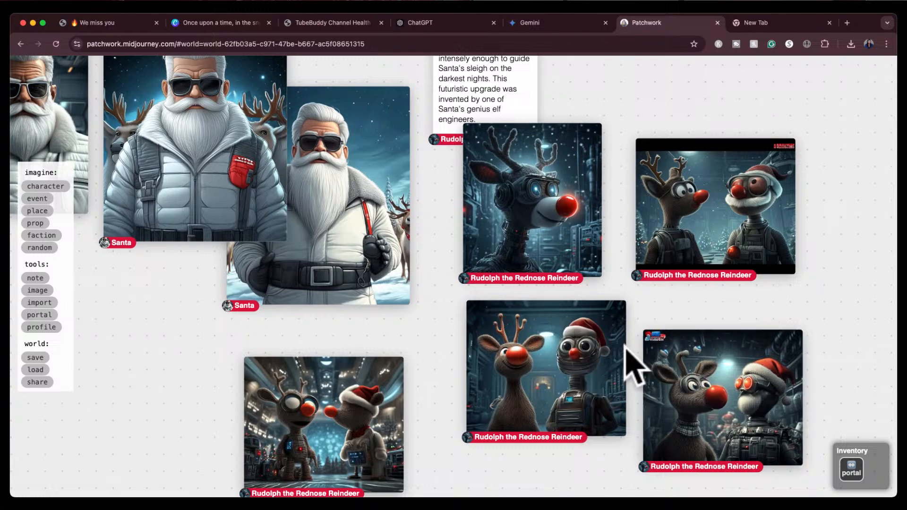
pyautogui.click(669, 394)
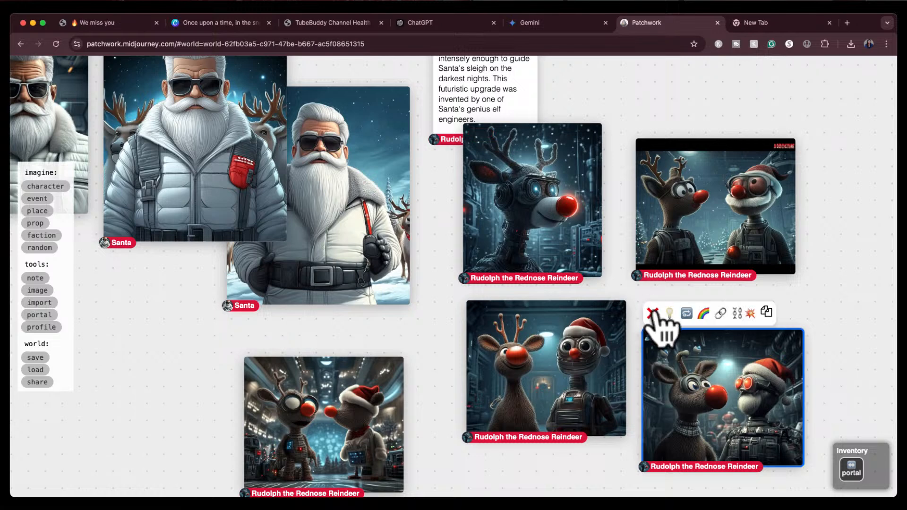
pyautogui.click(652, 314)
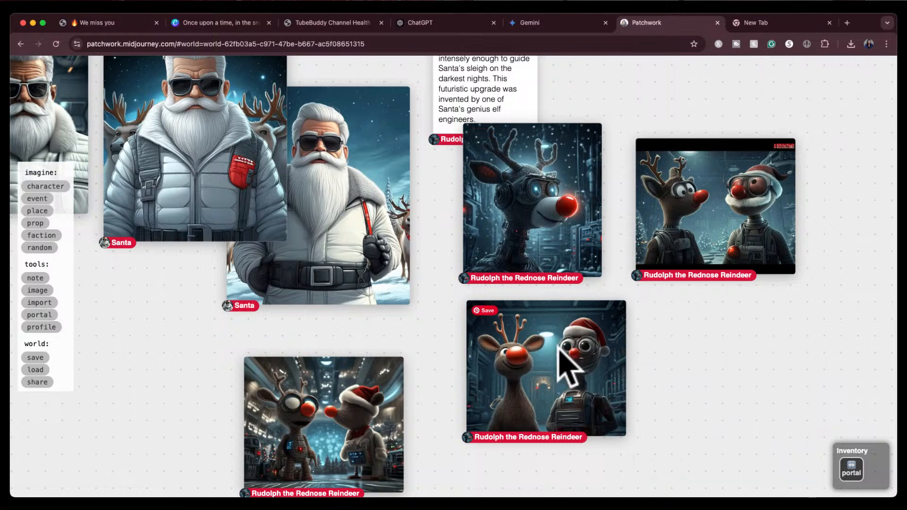
pyautogui.click(536, 352)
pyautogui.click(476, 283)
pyautogui.click(680, 222)
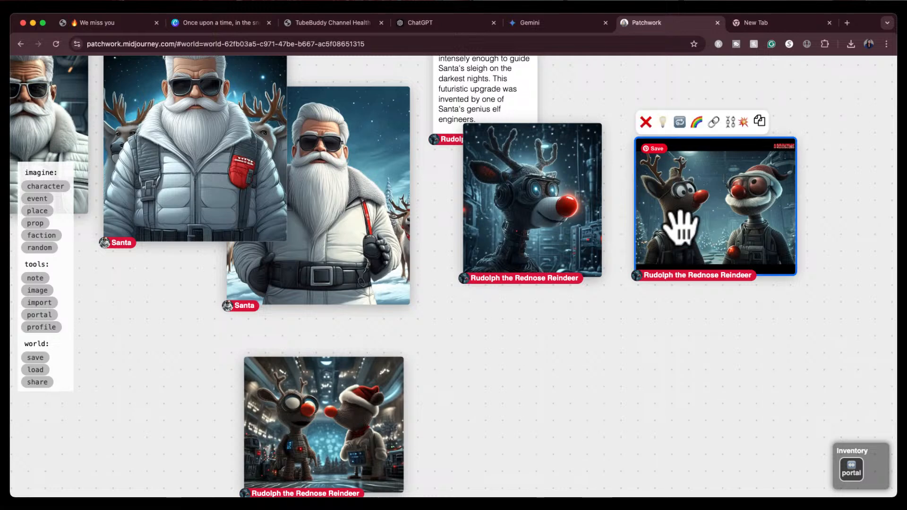
pyautogui.click(646, 121)
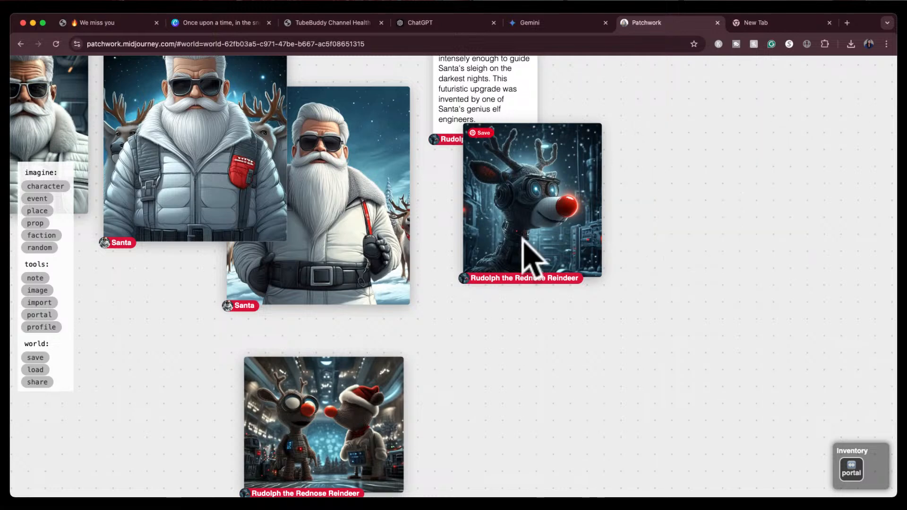
pyautogui.click(343, 422)
pyautogui.click(254, 340)
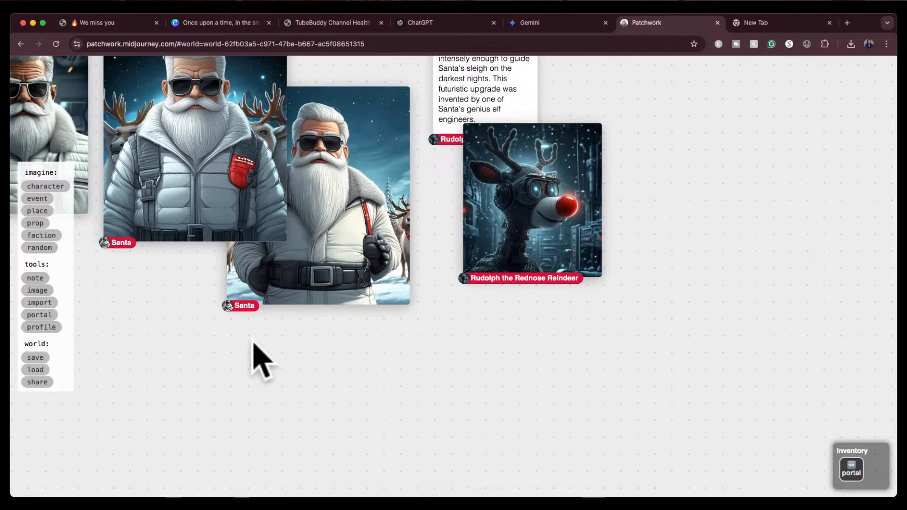
# Paint new images from the robotic Rudolph with the prompt "Rudolph the Rednose Reindeer standing with all of the other reindeer"
pyautogui.click(548, 203)
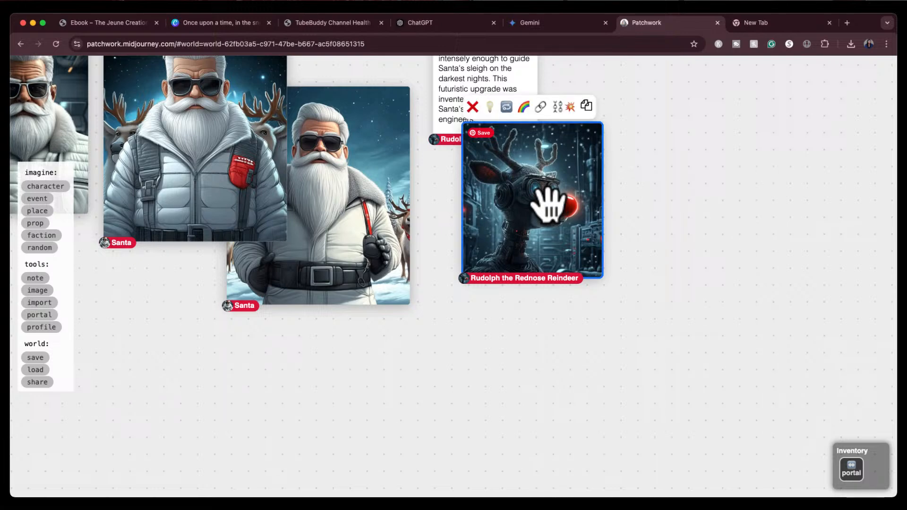
pyautogui.click(505, 109)
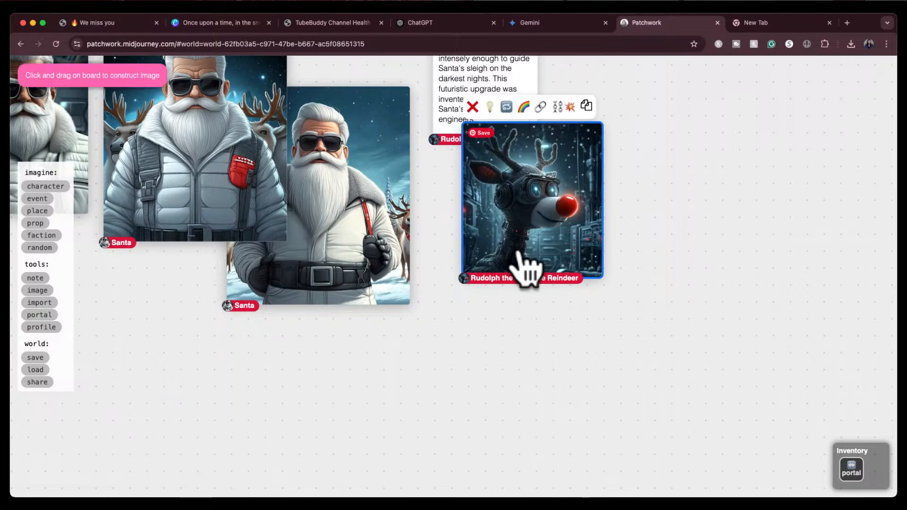
pyautogui.moveTo(483, 300); pyautogui.dragTo(730, 491)
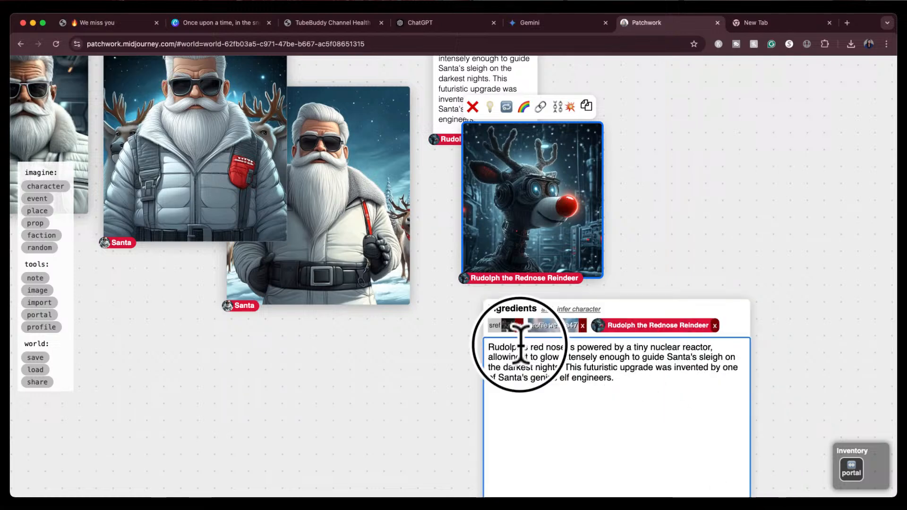
pyautogui.moveTo(517, 337); pyautogui.dragTo(633, 389)
pyautogui.write('Rudolphth')
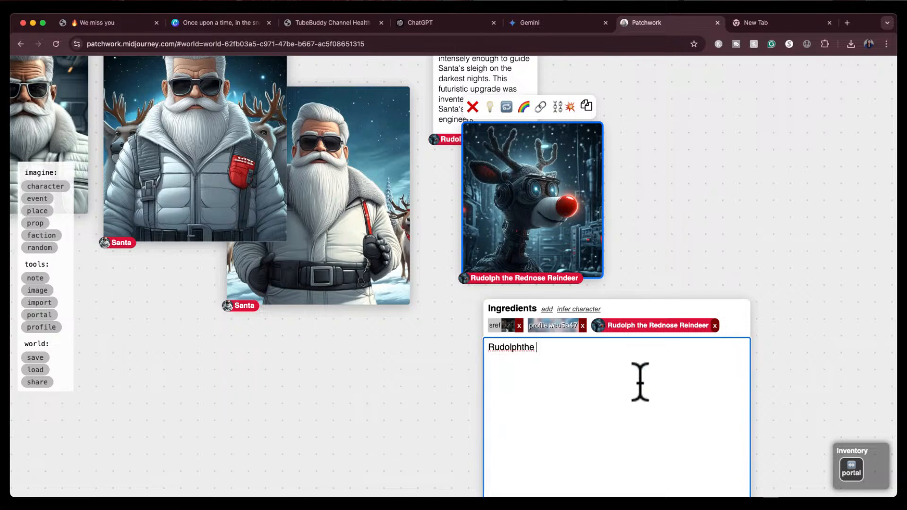
pyautogui.write('e')
pyautogui.press('BackSpace')
pyautogui.press('BackSpace')
pyautogui.press('BackSpace')
pyautogui.press('BackSpace')
pyautogui.write('the Rednose ')
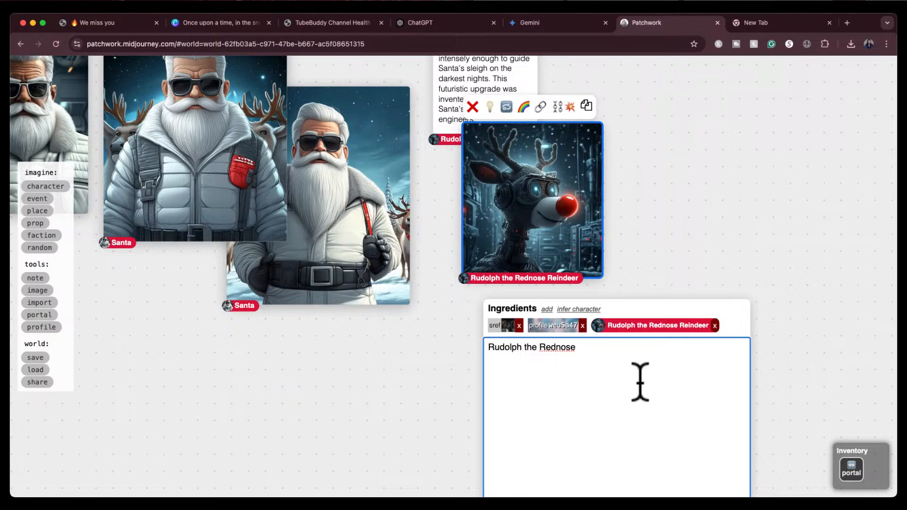
pyautogui.write('Reindeer standing wih')
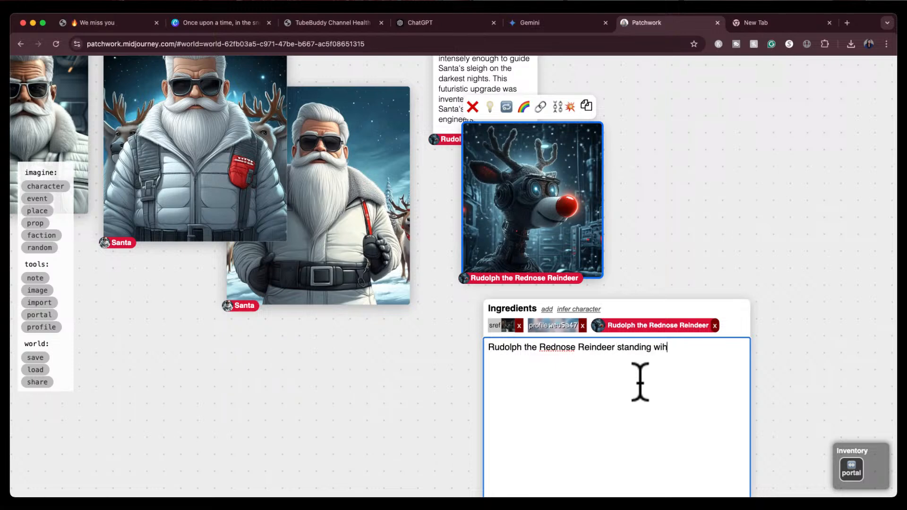
pyautogui.press('BackSpace')
pyautogui.write('th all of the other rei')
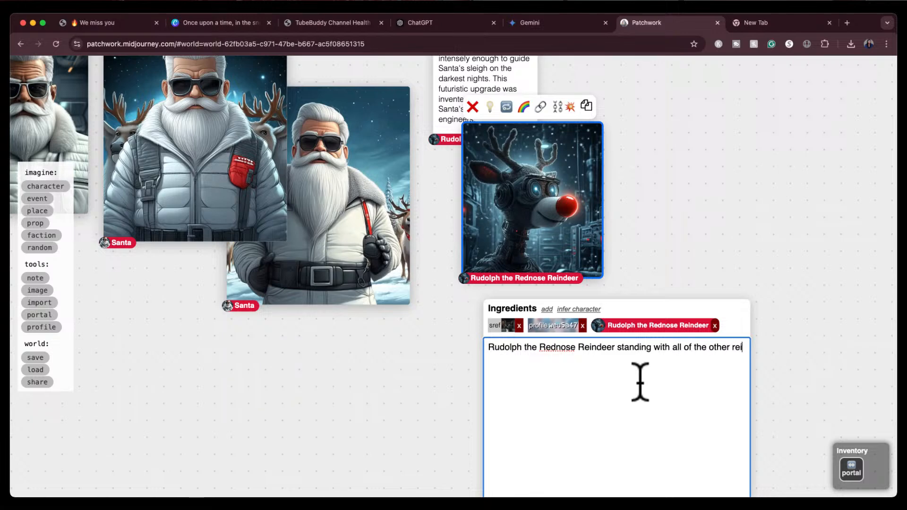
pyautogui.write('ndeer.')
pyautogui.scroll(-5, 769, 294)
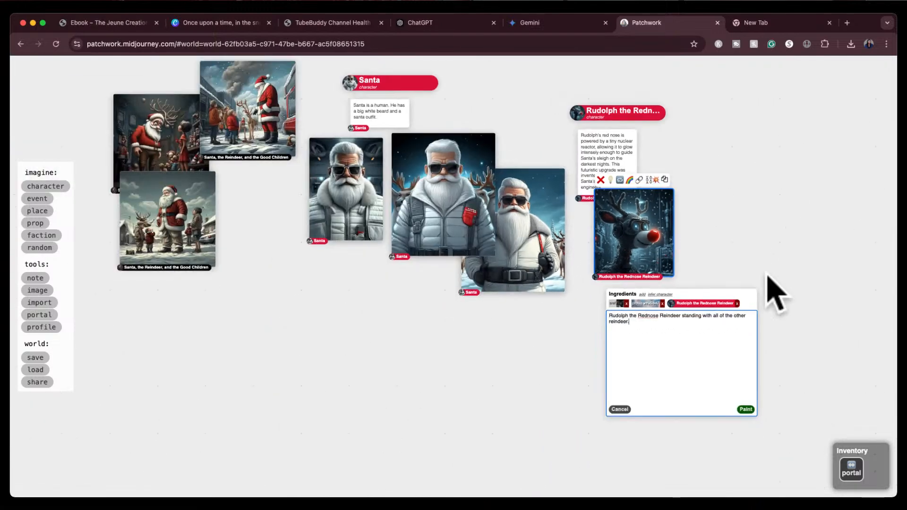
pyautogui.click(745, 410)
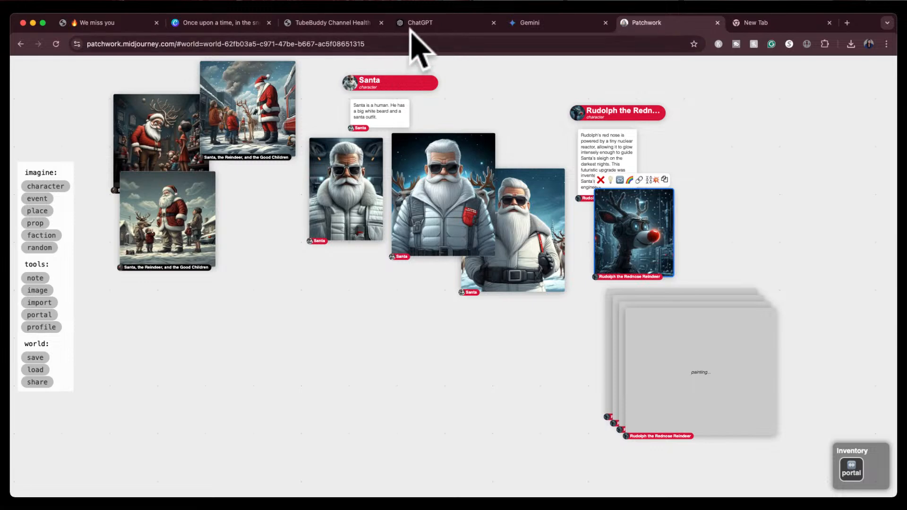
# Switch to ChatGPT to reread the Santa story, then return to Patchwork
pyautogui.click(418, 24)
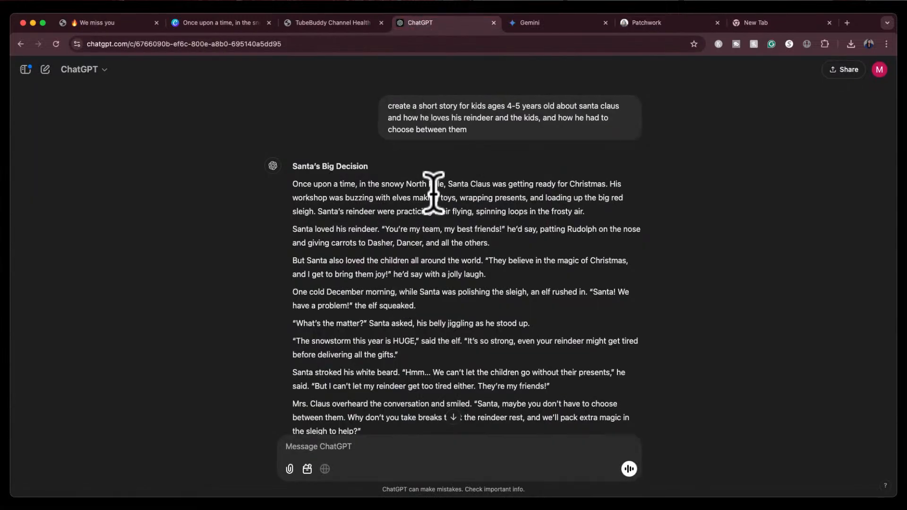
pyautogui.scroll(-4, 480, 297)
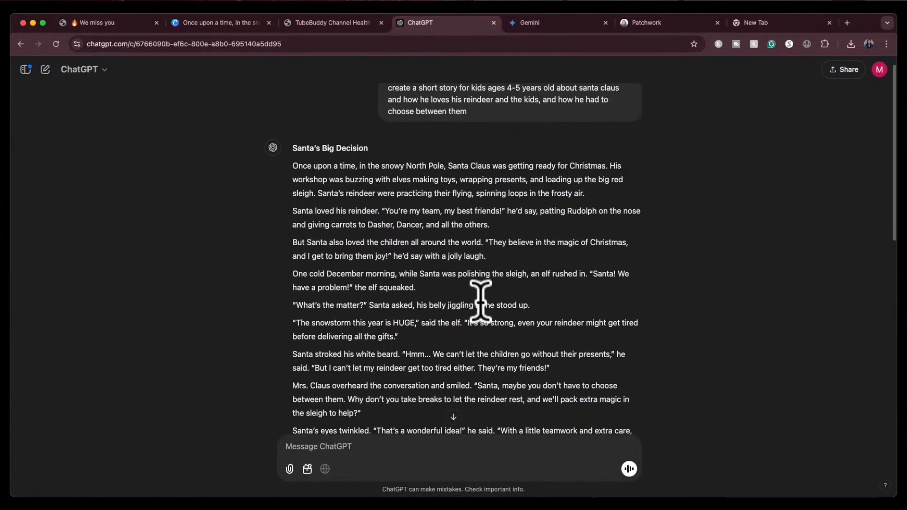
pyautogui.scroll(-7, 480, 298)
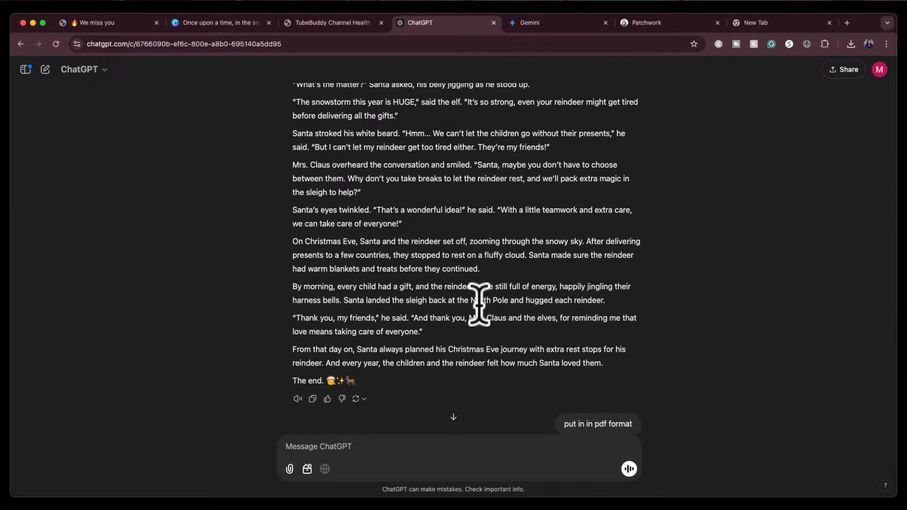
pyautogui.click(684, 25)
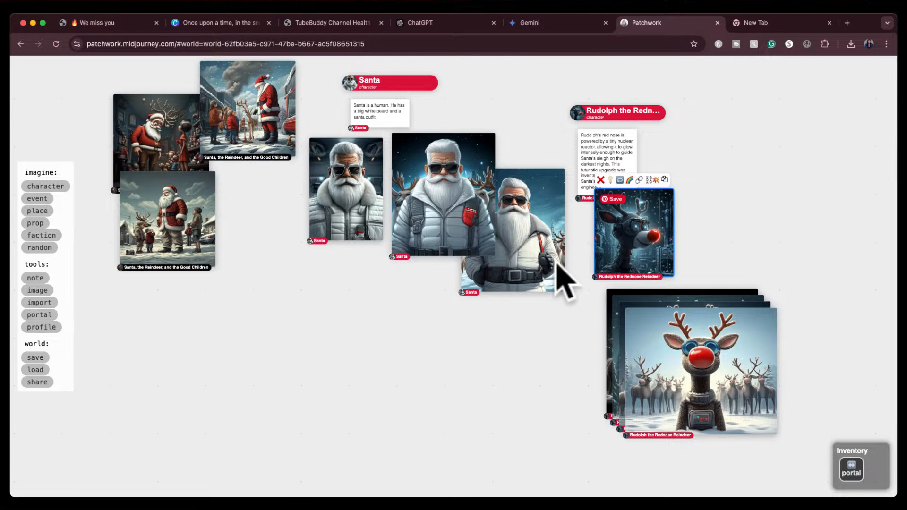
# Spread the four painted Rudolph-with-reindeer images apart on the board
pyautogui.click(707, 344)
pyautogui.moveTo(707, 344); pyautogui.dragTo(516, 374)
pyautogui.moveTo(649, 384); pyautogui.dragTo(328, 422)
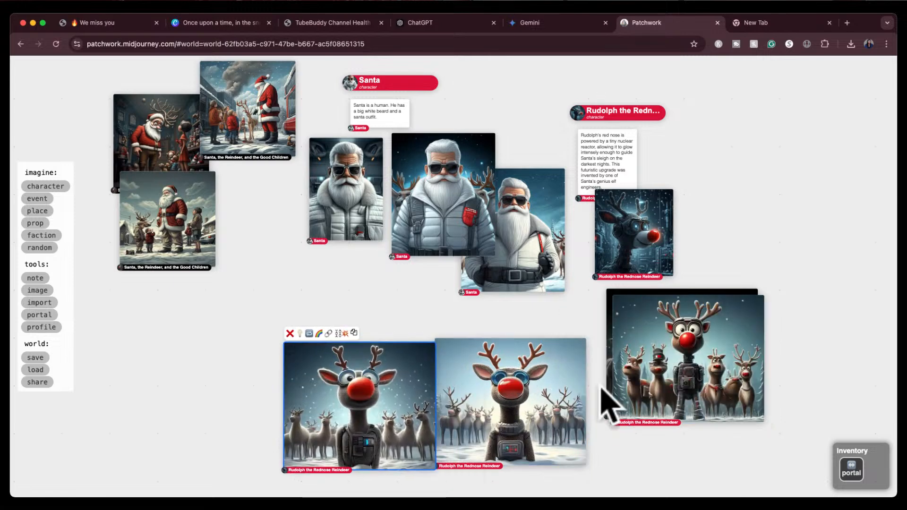
pyautogui.moveTo(678, 385); pyautogui.dragTo(808, 265)
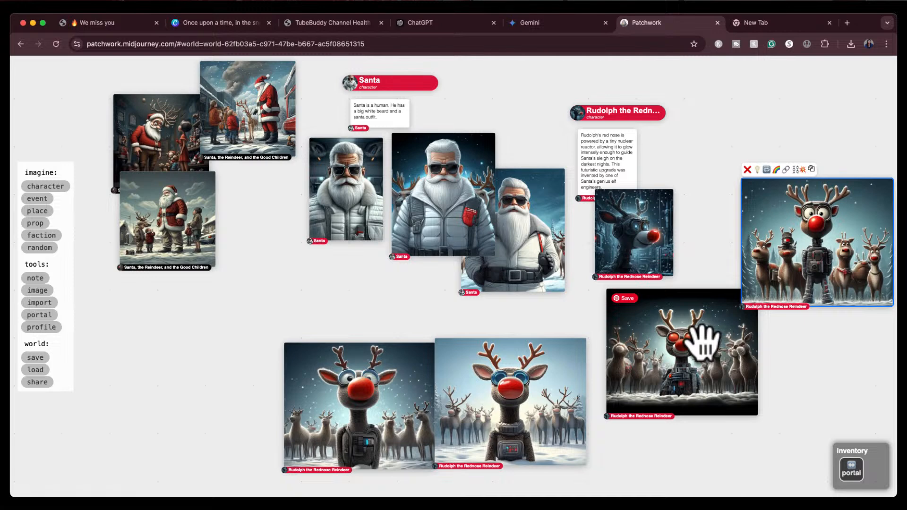
# Reposition the dark Rudolph-with-reindeer image below the robotic Rudolph on the board
pyautogui.moveTo(692, 340); pyautogui.dragTo(690, 378)
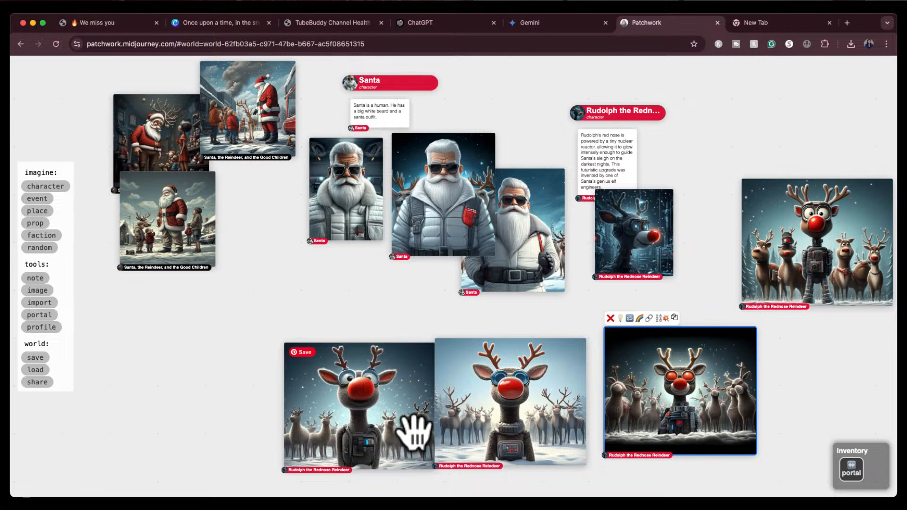
pyautogui.click(339, 295)
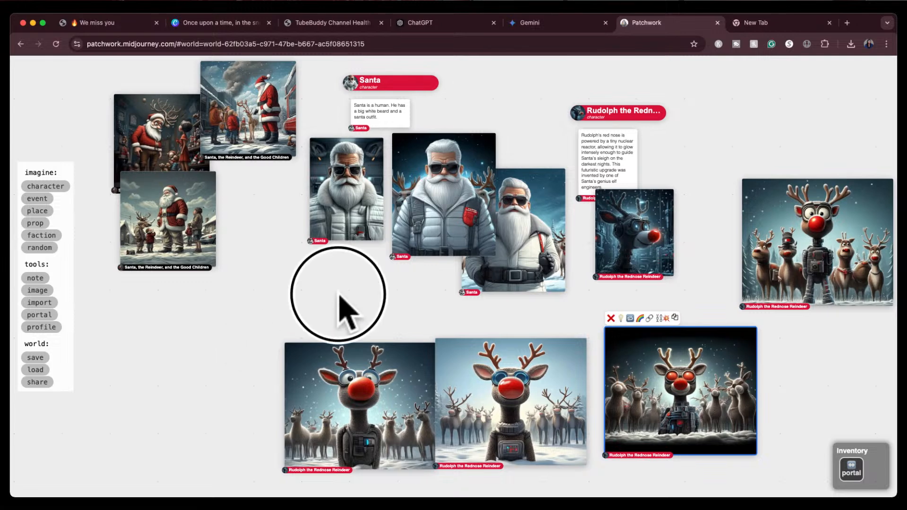
pyautogui.moveTo(339, 295); pyautogui.dragTo(330, 229)
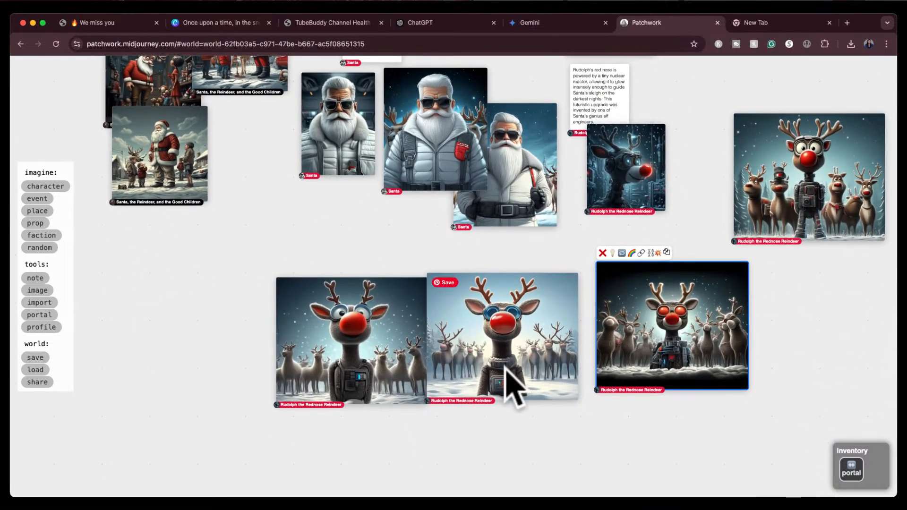
pyautogui.moveTo(587, 435); pyautogui.dragTo(556, 439)
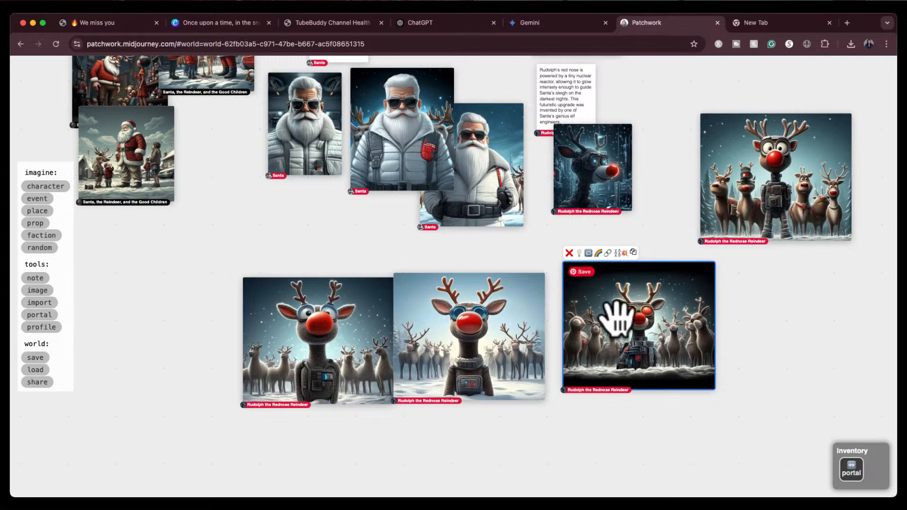
# Zoom in on the painted Rudolph images and delete the dark one with glowing red goggles
pyautogui.scroll(5, 623, 334)
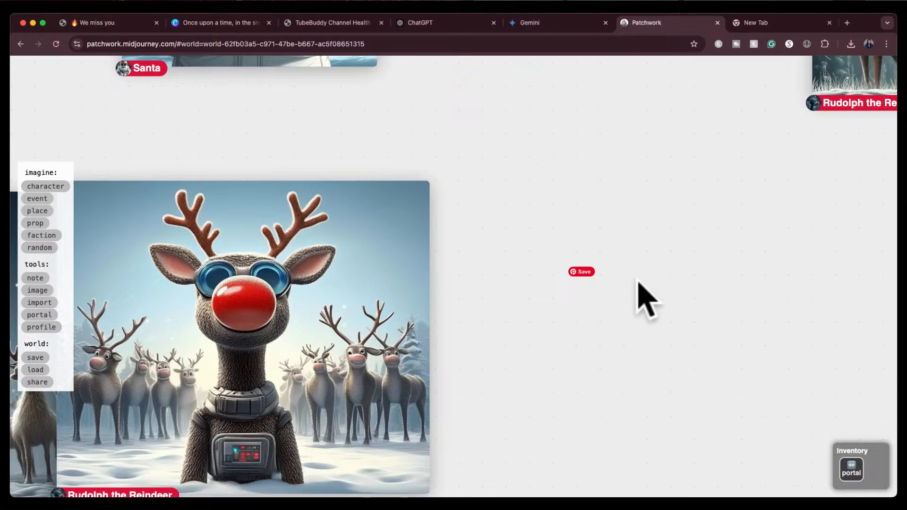
pyautogui.press('super+z')
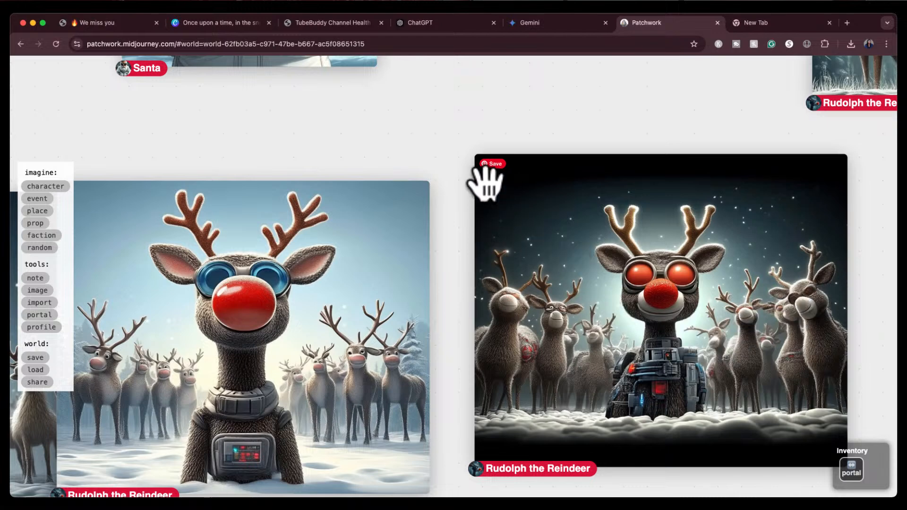
pyautogui.click(559, 191)
pyautogui.click(488, 132)
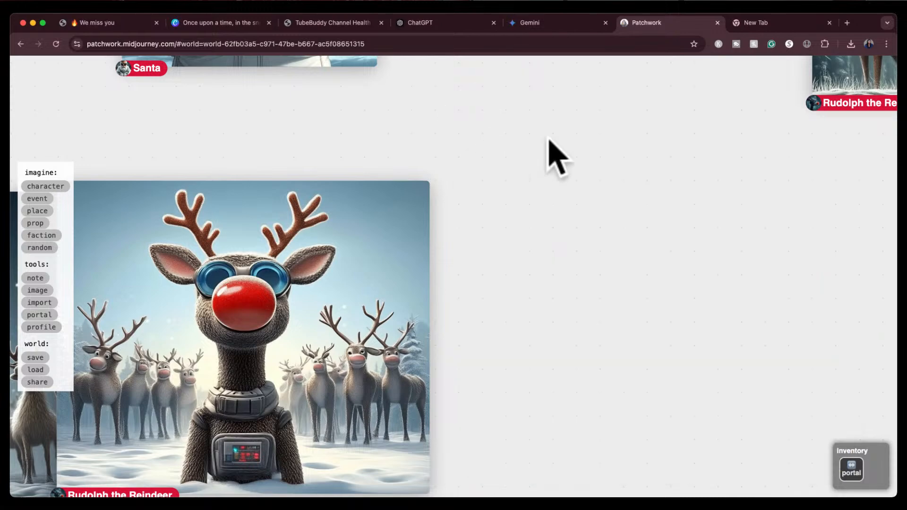
# Delete the image of the standing robotic Rudolph among the other reindeer
pyautogui.moveTo(668, 162); pyautogui.dragTo(455, 385)
pyautogui.click(506, 303)
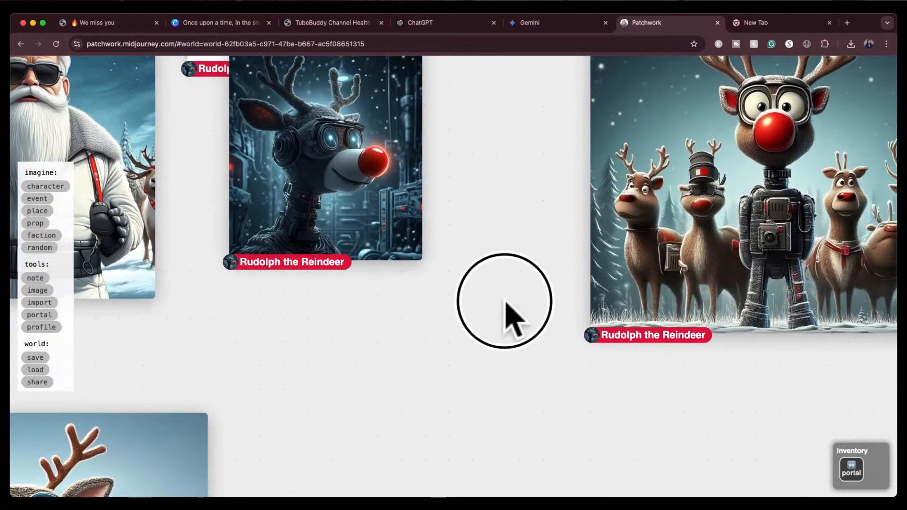
pyautogui.moveTo(506, 302); pyautogui.dragTo(334, 412)
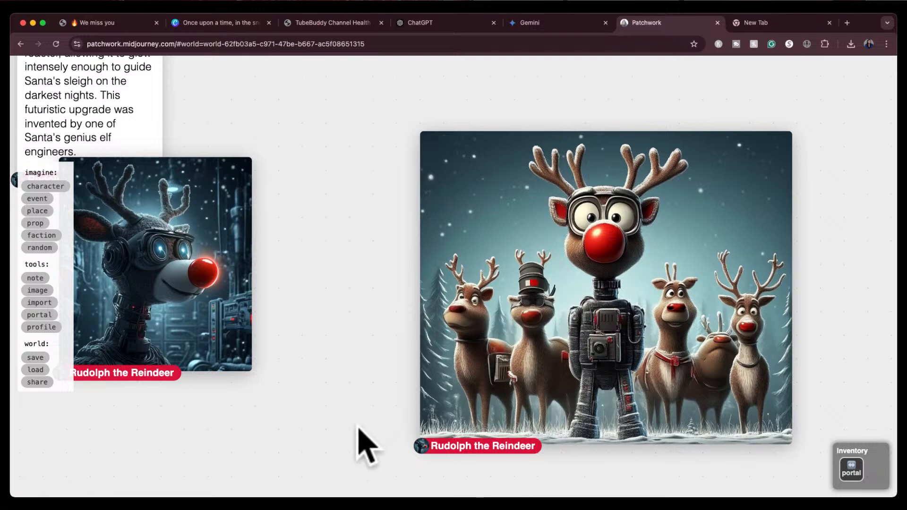
pyautogui.scroll(-5, 358, 428)
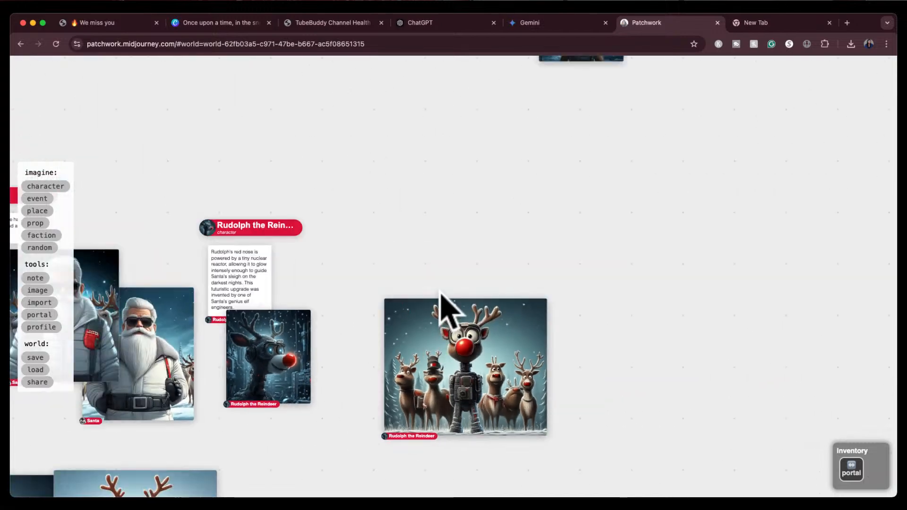
pyautogui.moveTo(441, 290); pyautogui.dragTo(782, 89)
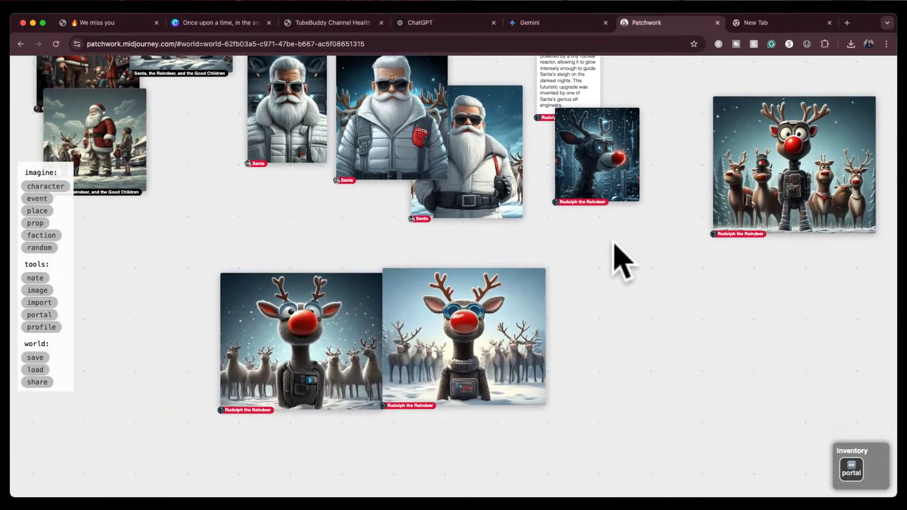
pyautogui.scroll(5, 529, 314)
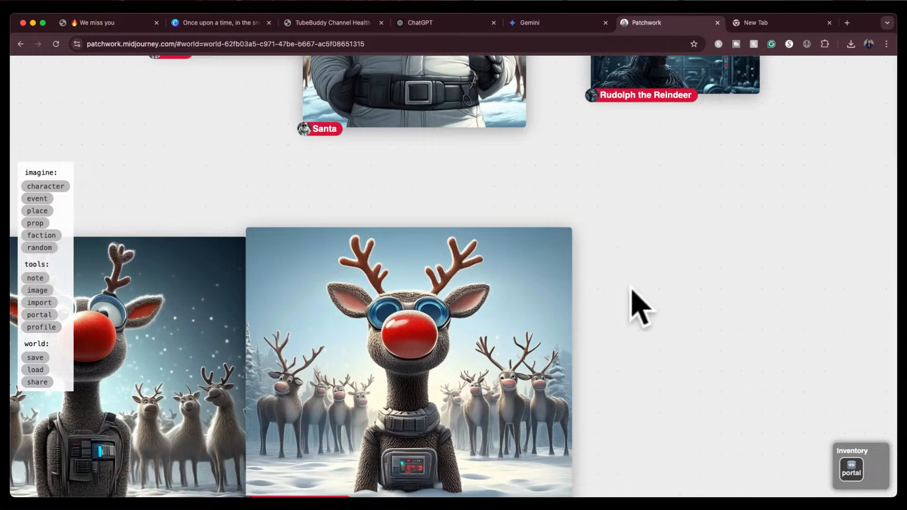
pyautogui.moveTo(638, 307); pyautogui.dragTo(832, 217)
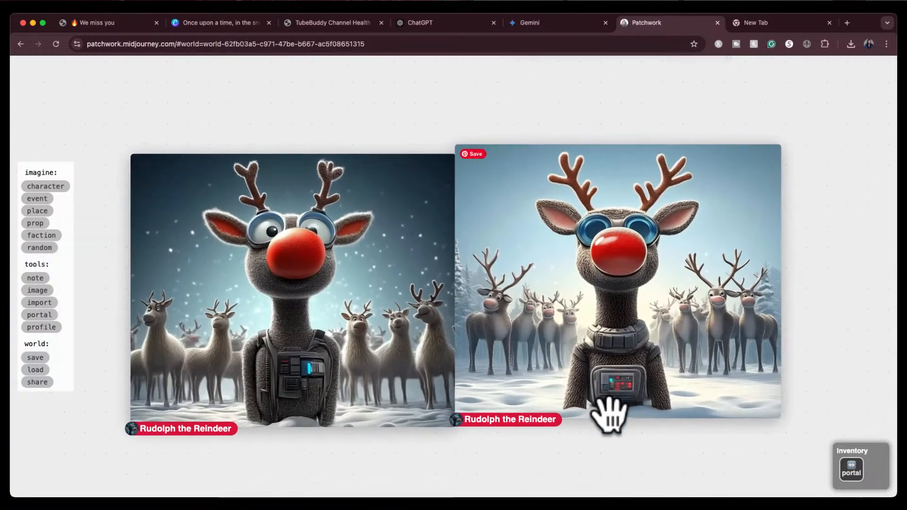
pyautogui.moveTo(802, 208); pyautogui.dragTo(656, 425)
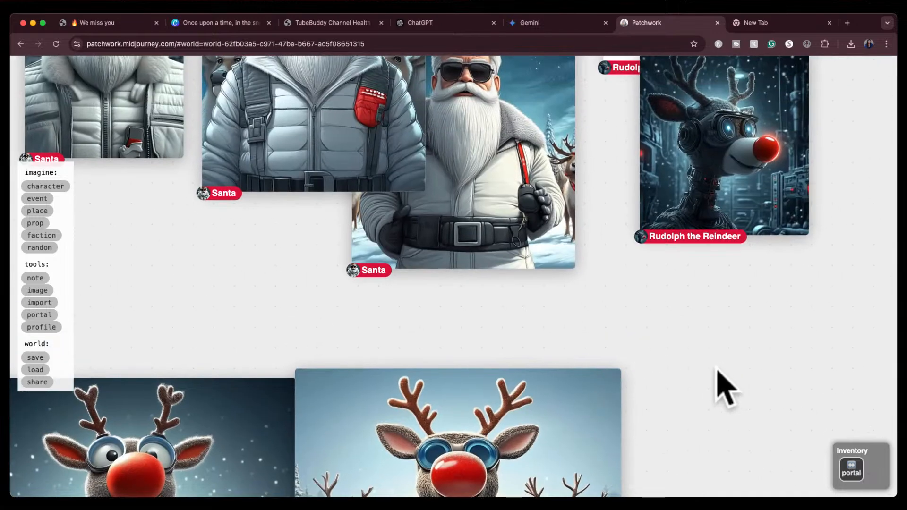
pyautogui.scroll(-8, 713, 395)
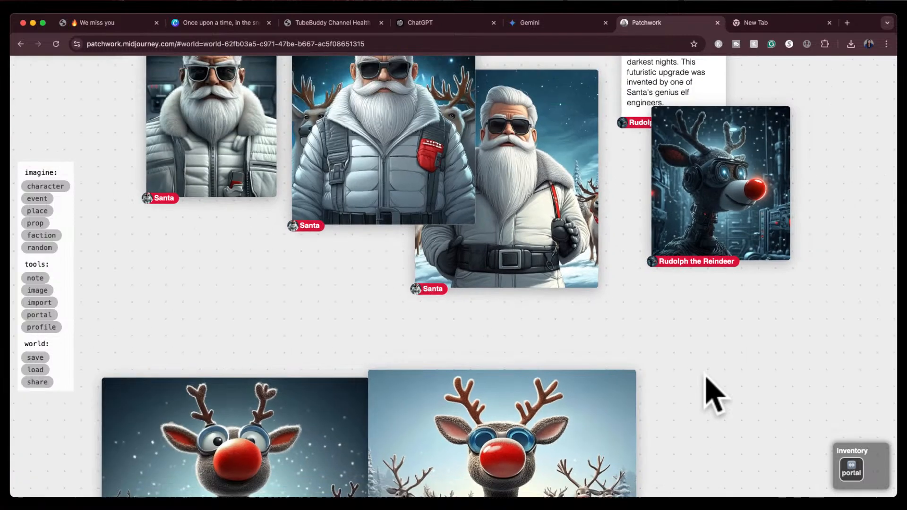
pyautogui.moveTo(786, 374); pyautogui.dragTo(643, 330)
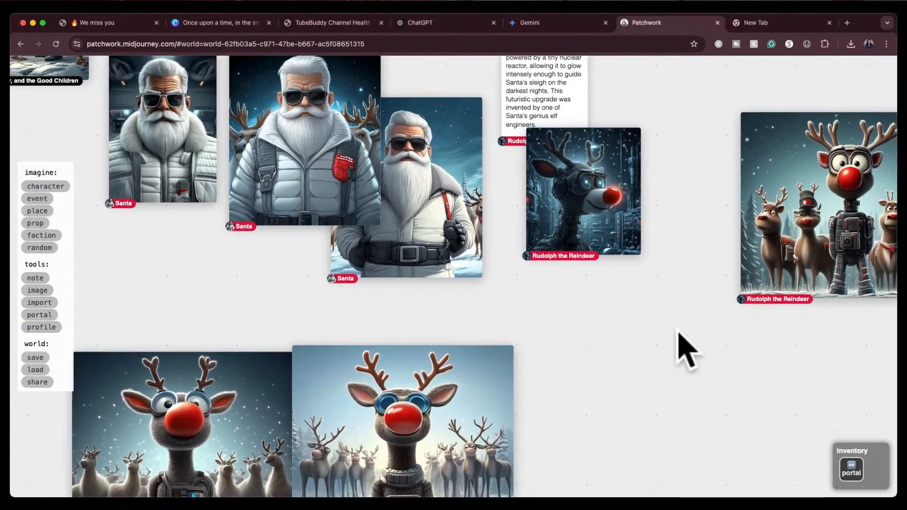
pyautogui.moveTo(721, 340); pyautogui.dragTo(600, 368)
pyautogui.click(667, 210)
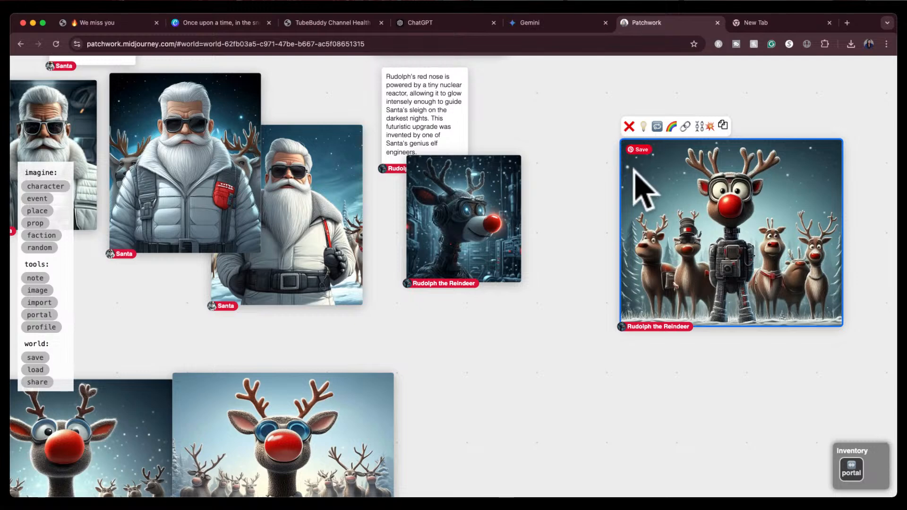
pyautogui.click(629, 126)
# Arrange the remaining Rudolph images in a row beside the Rudolph character card
pyautogui.moveTo(523, 364); pyautogui.dragTo(619, 310)
pyautogui.moveTo(405, 389); pyautogui.dragTo(724, 208)
pyautogui.moveTo(170, 395); pyautogui.dragTo(649, 287)
pyautogui.click(543, 169)
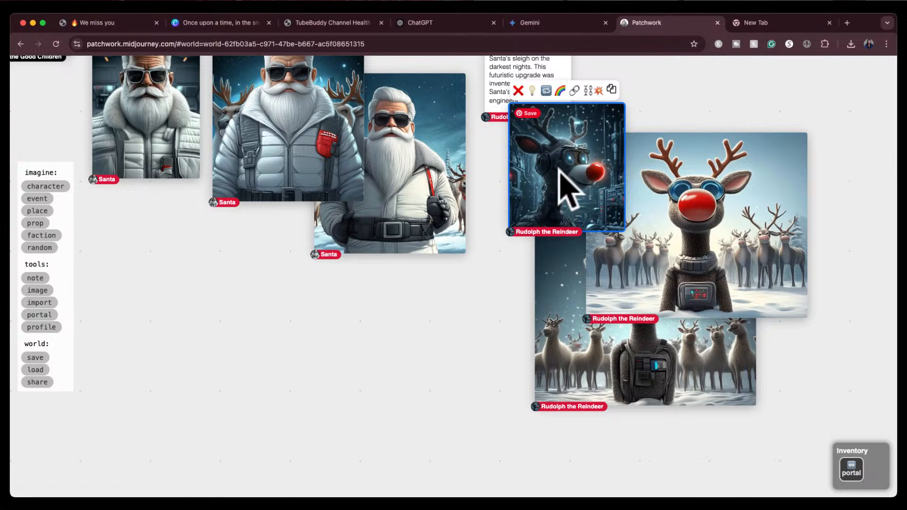
pyautogui.moveTo(569, 174); pyautogui.dragTo(533, 164)
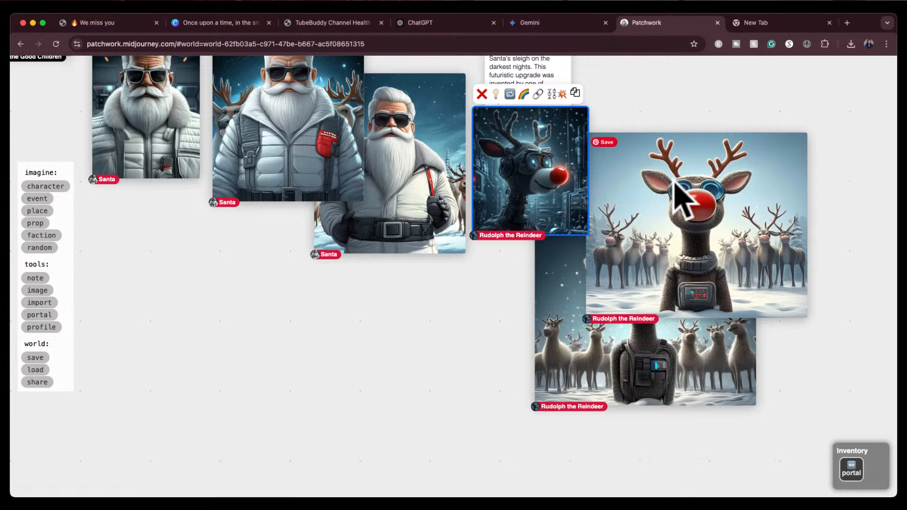
pyautogui.moveTo(680, 186); pyautogui.dragTo(684, 150)
pyautogui.click(647, 288)
pyautogui.moveTo(647, 284); pyautogui.dragTo(634, 296)
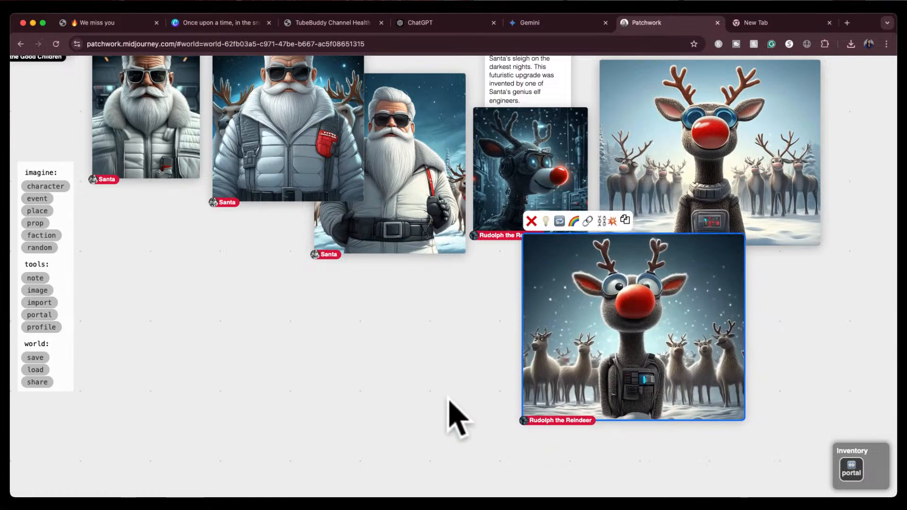
pyautogui.scroll(-5, 448, 398)
pyautogui.moveTo(408, 398); pyautogui.dragTo(459, 393)
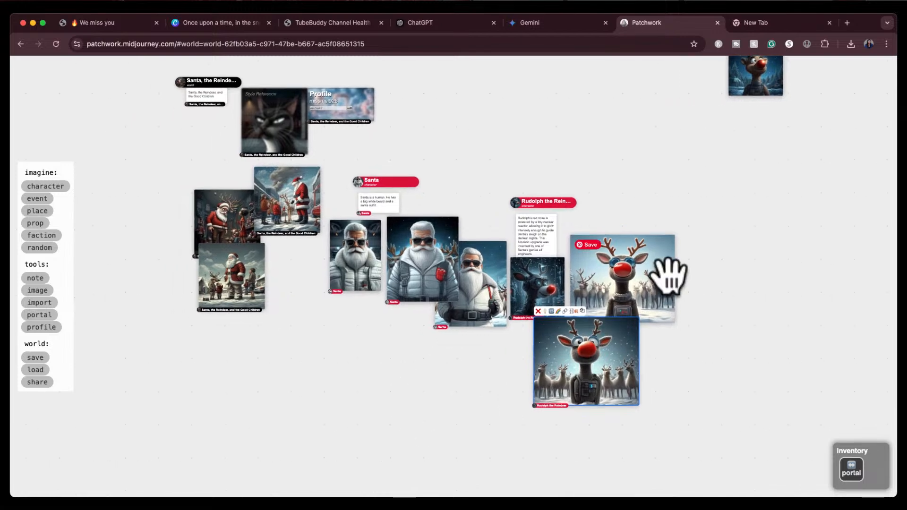
pyautogui.moveTo(724, 171); pyautogui.dragTo(708, 184)
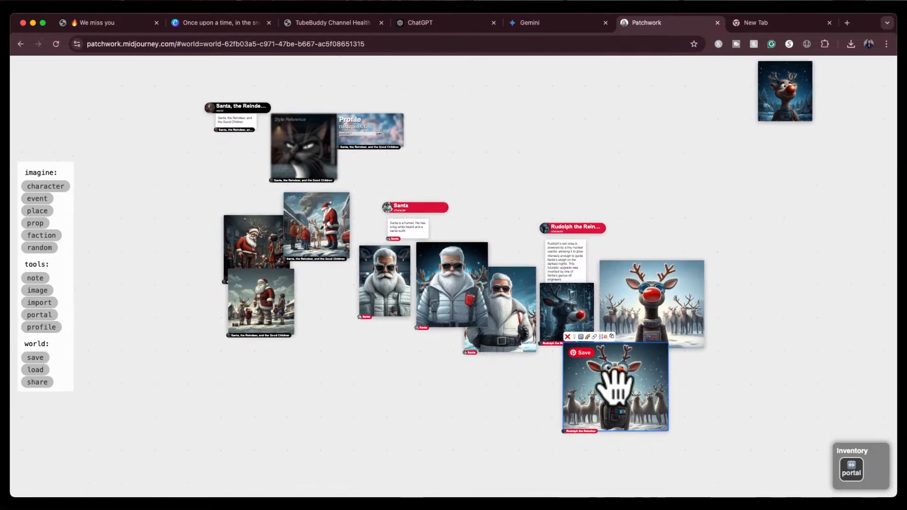
pyautogui.moveTo(613, 381); pyautogui.dragTo(730, 360)
pyautogui.click(617, 415)
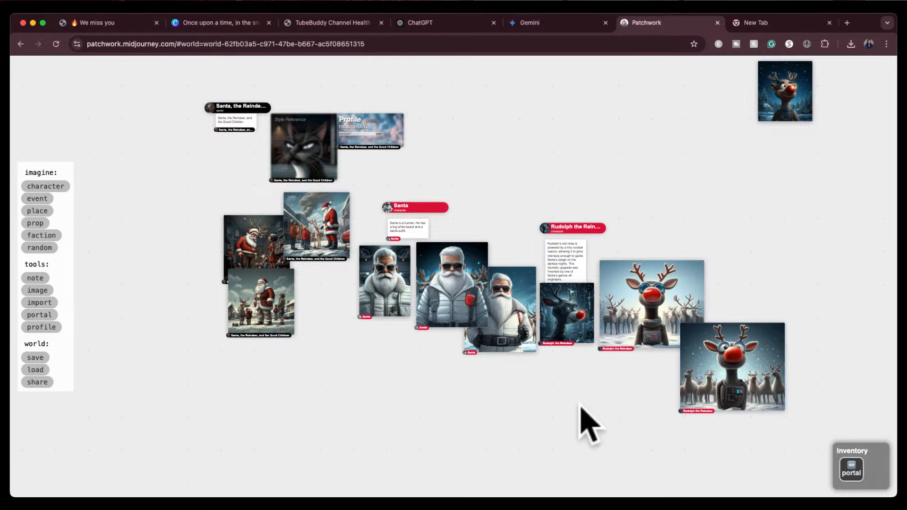
# Create a new character named "Mrs. Clause" on the board below the Santa images
pyautogui.scroll(5, 588, 425)
pyautogui.scroll(-3, 588, 425)
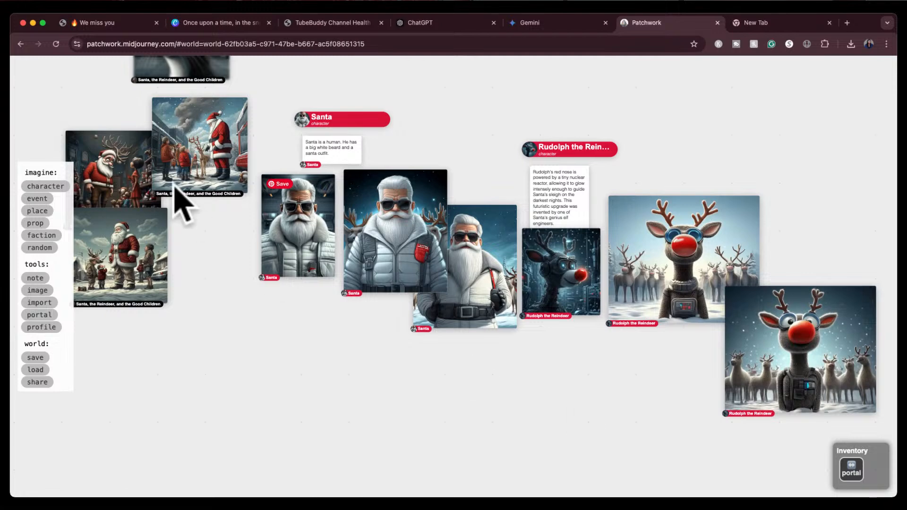
pyautogui.click(36, 185)
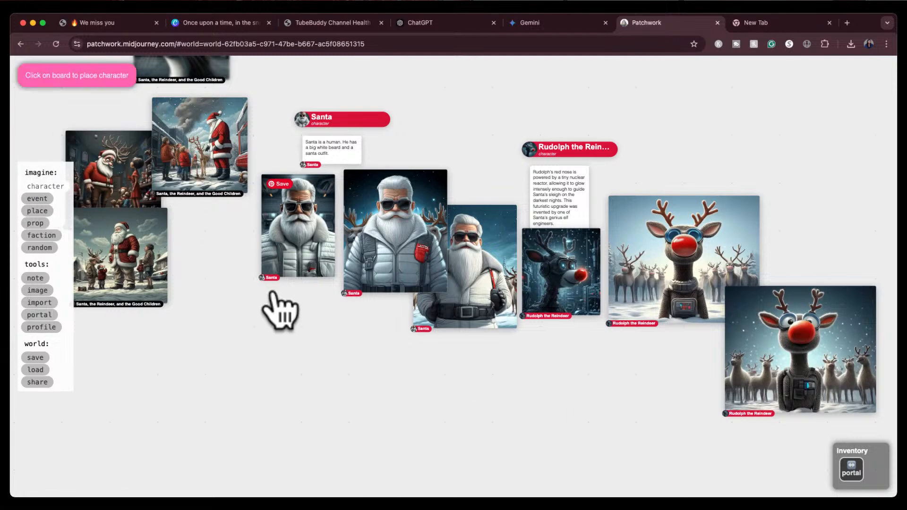
pyautogui.click(324, 385)
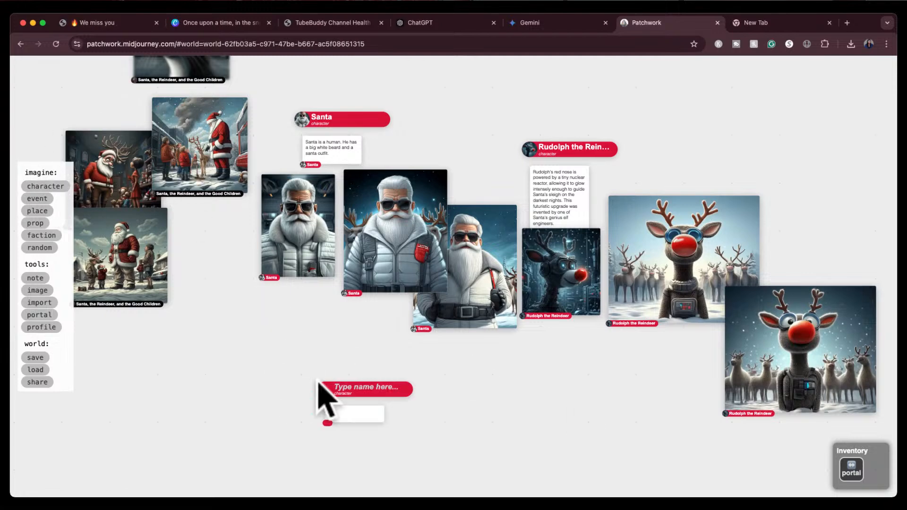
pyautogui.write('M')
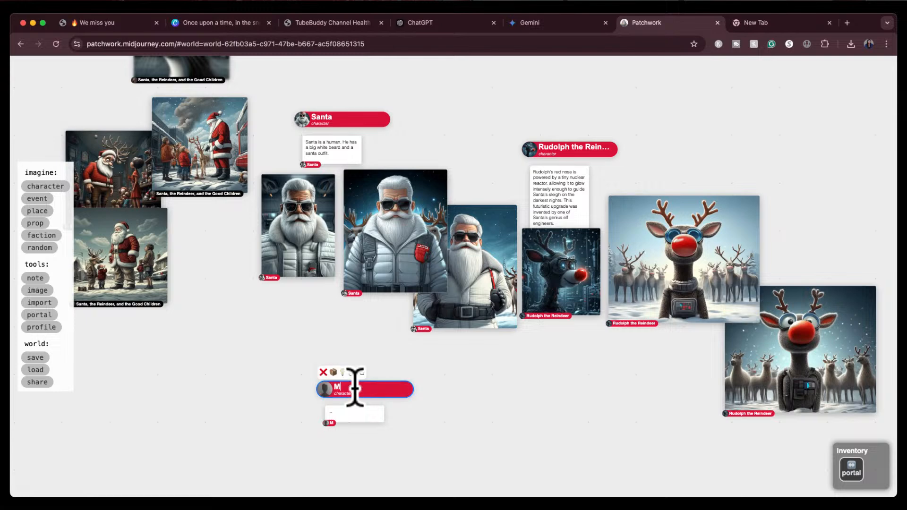
pyautogui.write('rs. Clause')
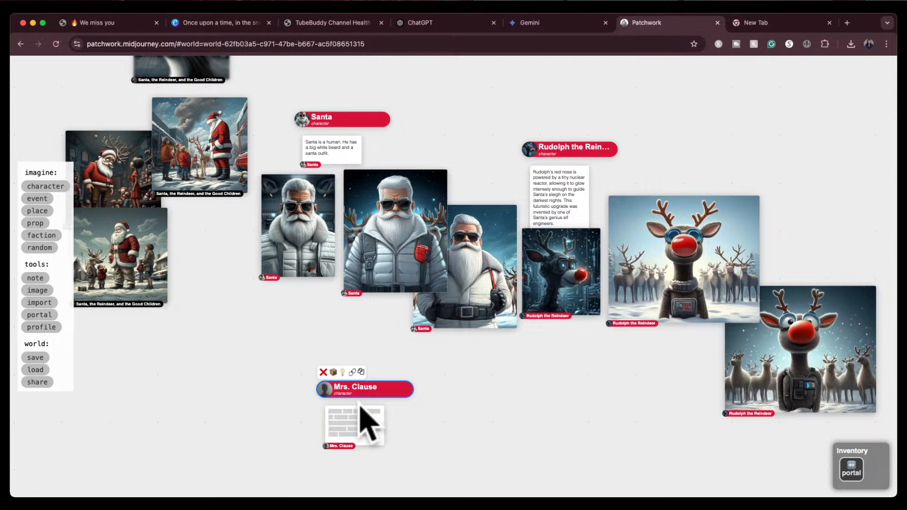
pyautogui.scroll(5, 364, 418)
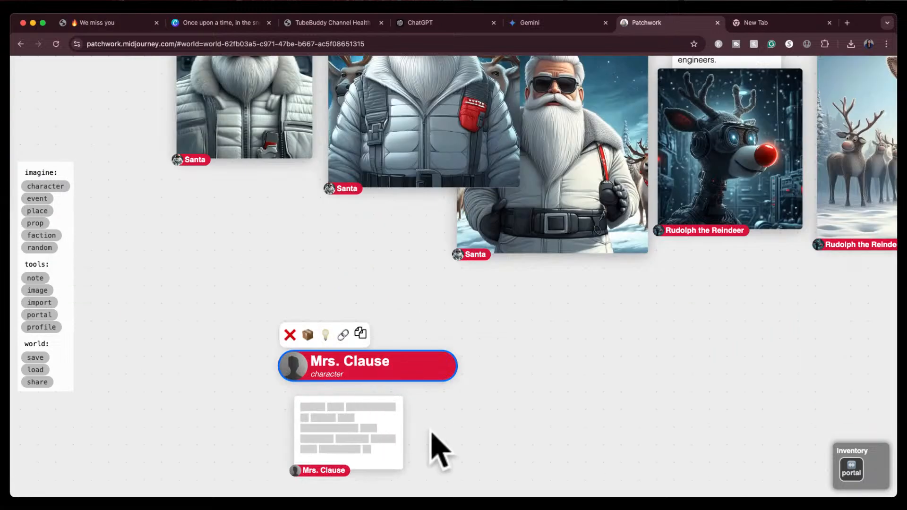
pyautogui.moveTo(431, 426); pyautogui.dragTo(433, 382)
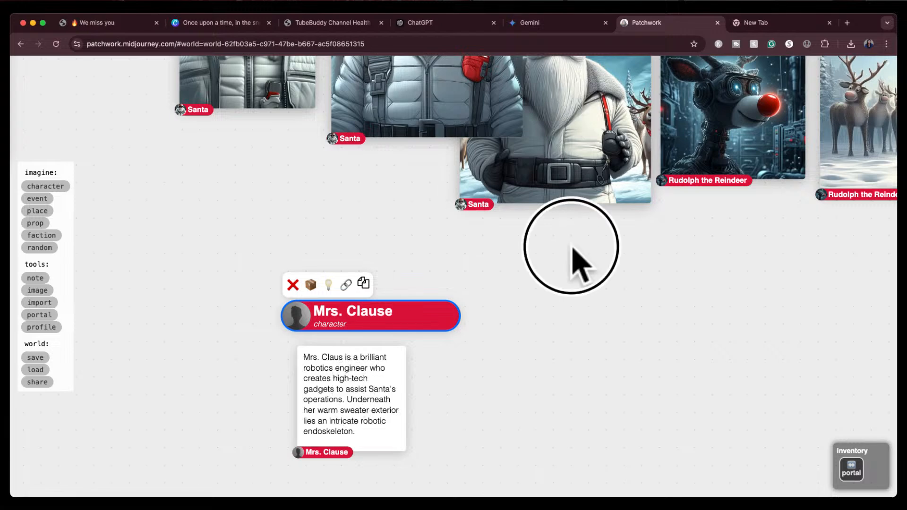
# Paint new images from the Mrs. Clause character card
pyautogui.moveTo(576, 263); pyautogui.dragTo(551, 196)
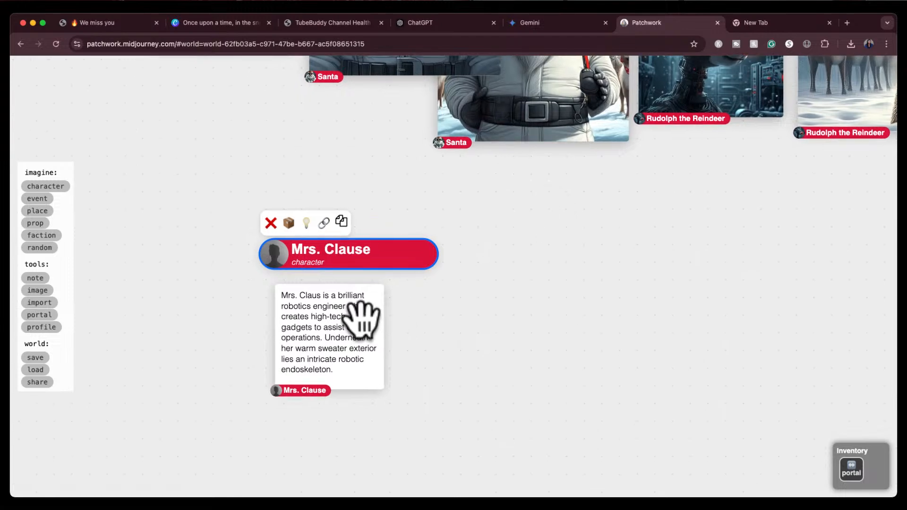
pyautogui.click(314, 359)
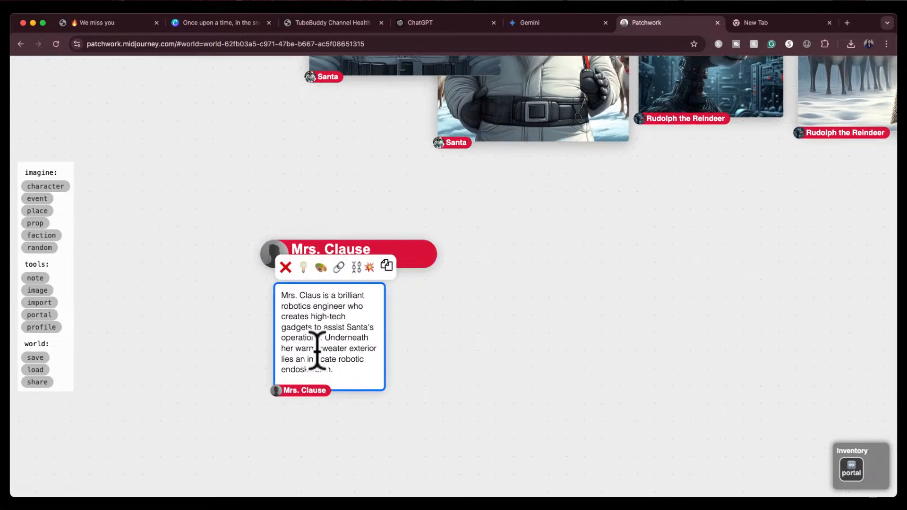
pyautogui.click(320, 268)
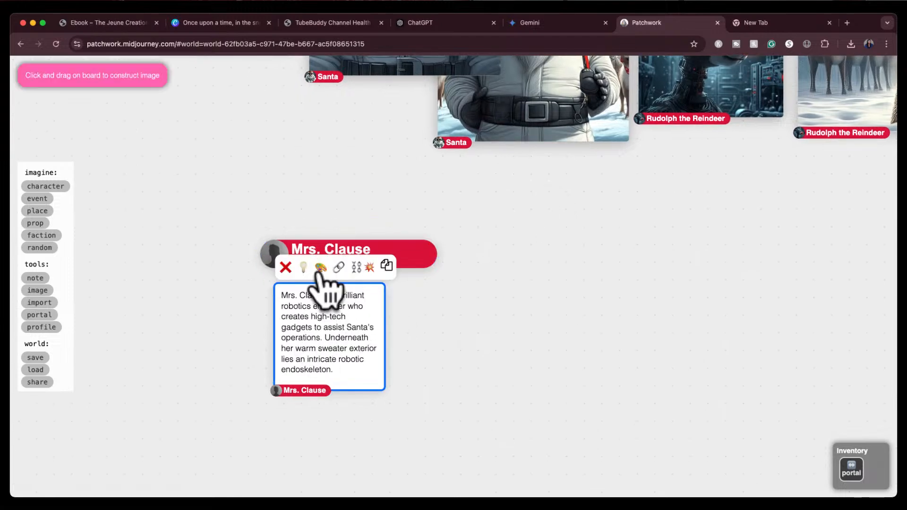
pyautogui.click(424, 301)
pyautogui.moveTo(424, 300); pyautogui.dragTo(603, 508)
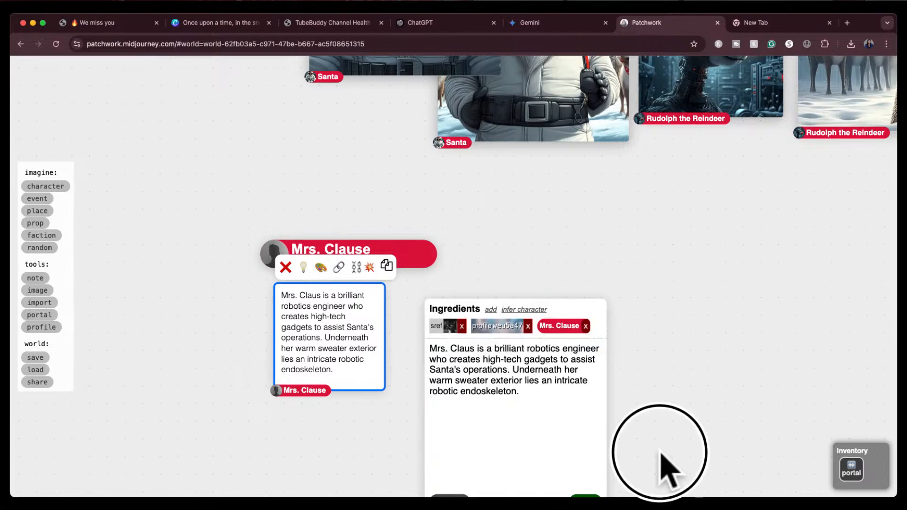
pyautogui.moveTo(667, 470); pyautogui.dragTo(668, 354)
pyautogui.click(587, 385)
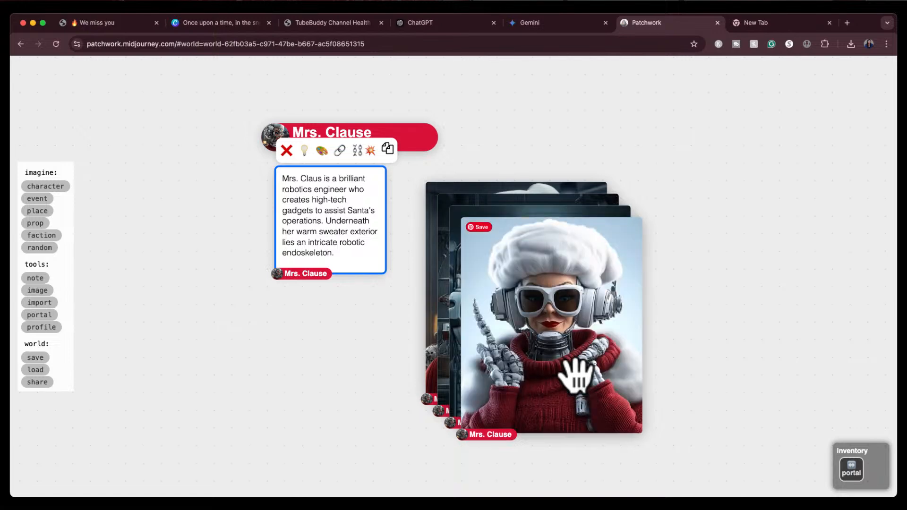
# Spread the stacked Mrs. Clause images apart on the board
pyautogui.moveTo(546, 364); pyautogui.dragTo(718, 250)
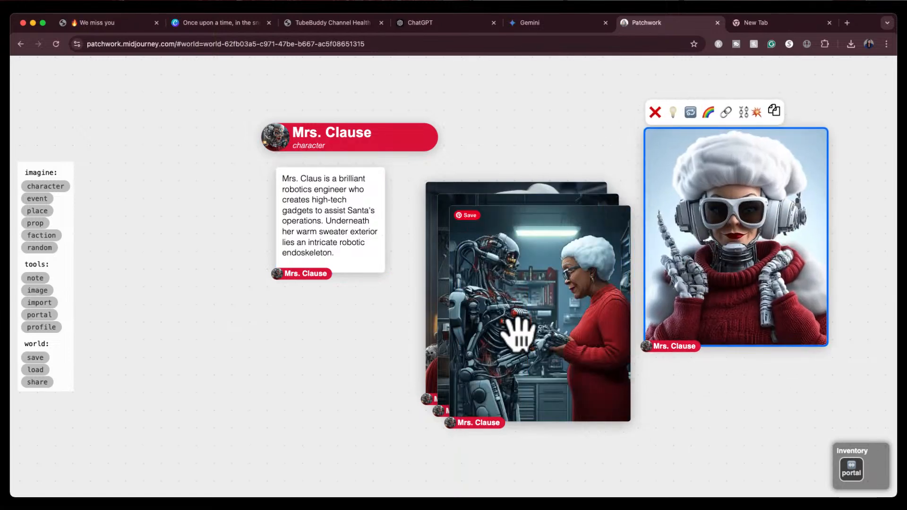
pyautogui.moveTo(518, 333); pyautogui.dragTo(336, 411)
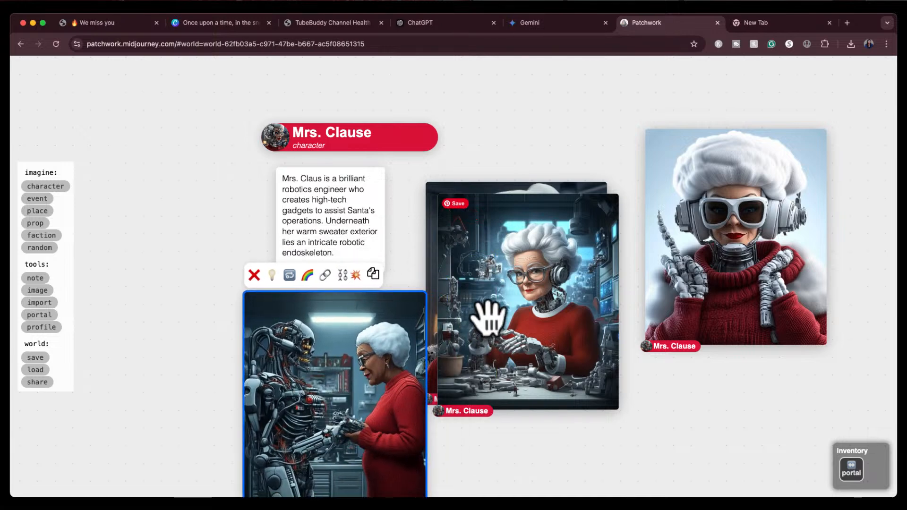
pyautogui.moveTo(488, 317); pyautogui.dragTo(633, 460)
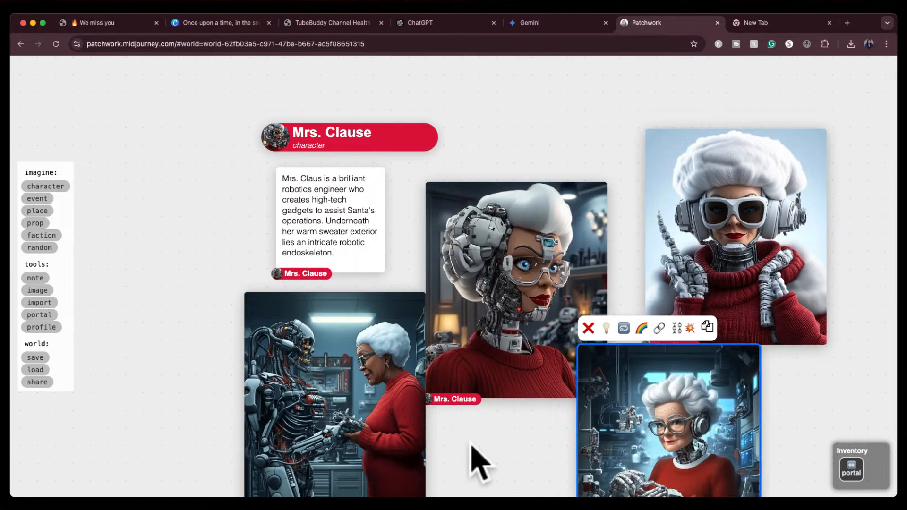
pyautogui.moveTo(496, 445); pyautogui.dragTo(493, 427)
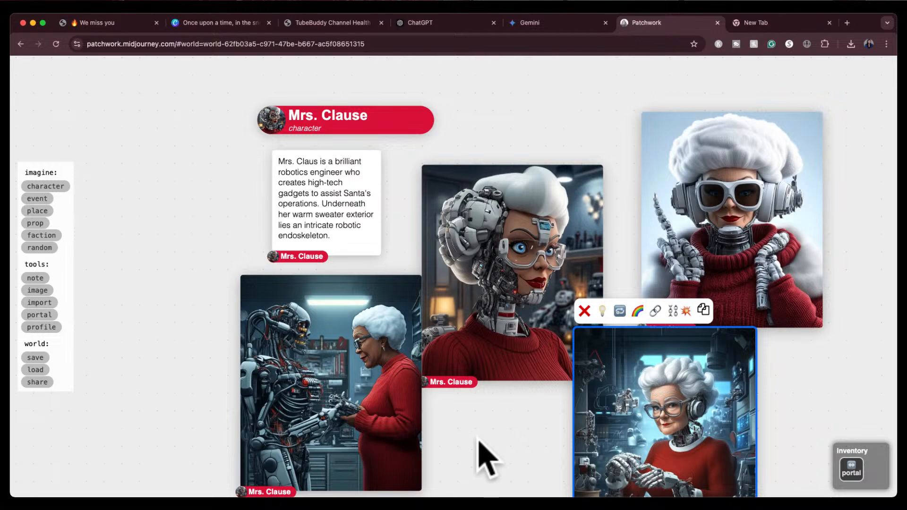
# Delete the image of Mrs. Clause standing beside a robot in the workshop
pyautogui.scroll(-10, 486, 458)
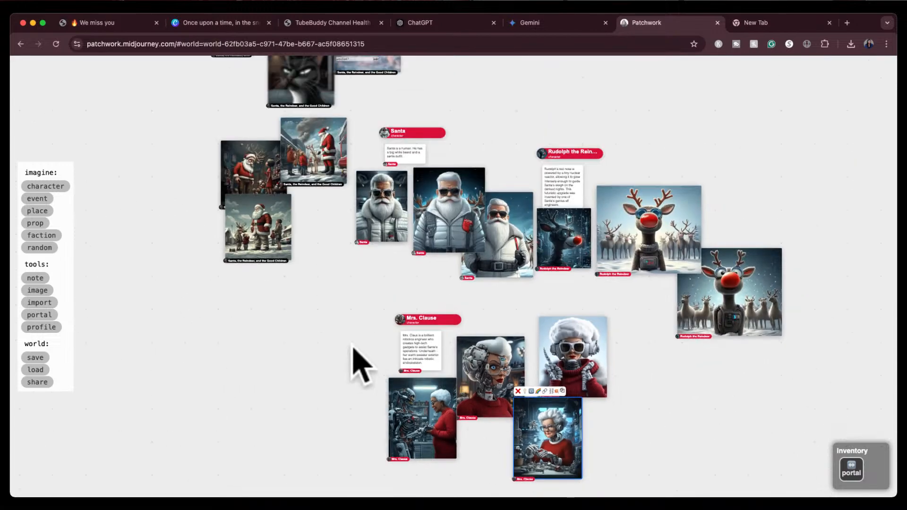
pyautogui.scroll(5, 354, 364)
pyautogui.scroll(-5, 354, 364)
pyautogui.click(353, 368)
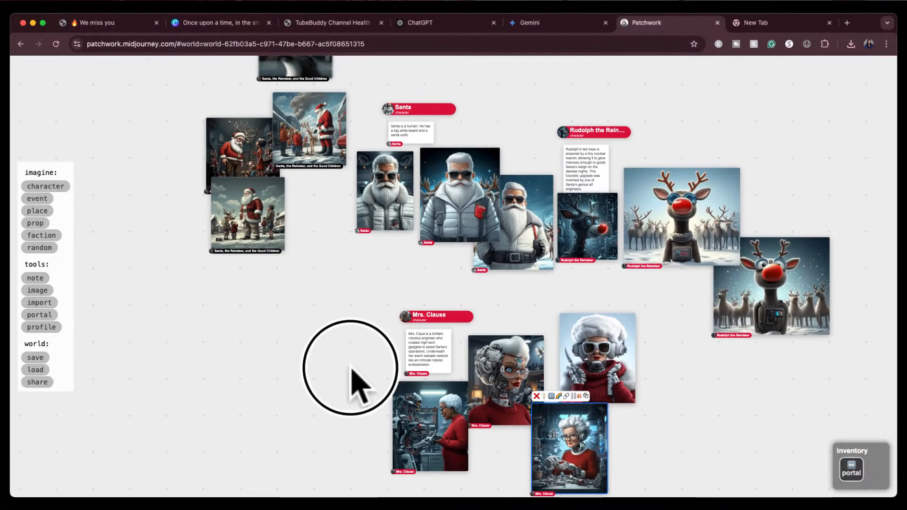
pyautogui.moveTo(350, 368); pyautogui.dragTo(352, 348)
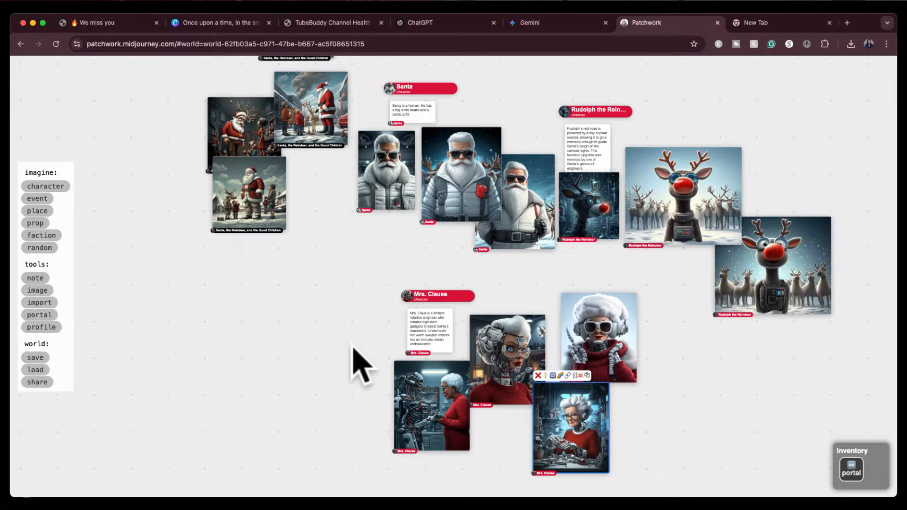
pyautogui.click(425, 388)
pyautogui.scroll(5, 425, 391)
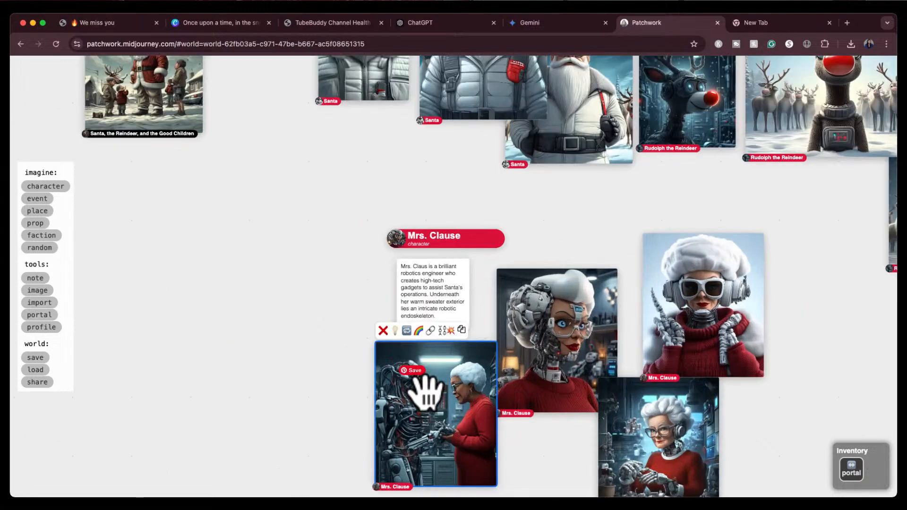
pyautogui.scroll(1, 425, 392)
pyautogui.moveTo(451, 429); pyautogui.dragTo(430, 294)
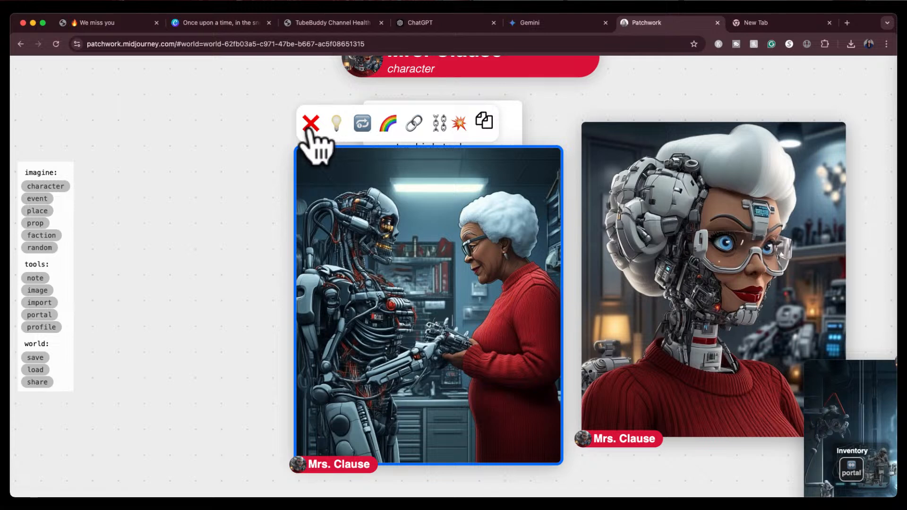
pyautogui.click(310, 124)
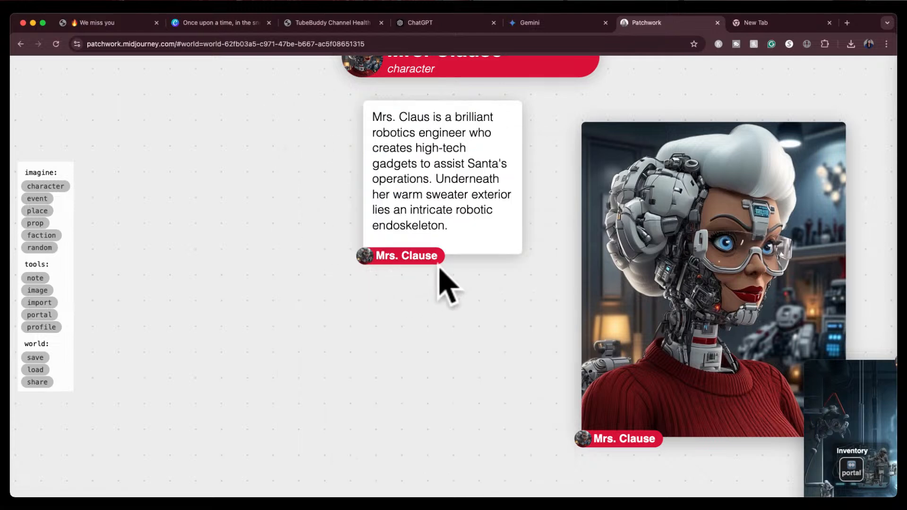
# Arrange the remaining Mrs. Clause images in a row beside her character card
pyautogui.moveTo(446, 293); pyautogui.dragTo(289, 346)
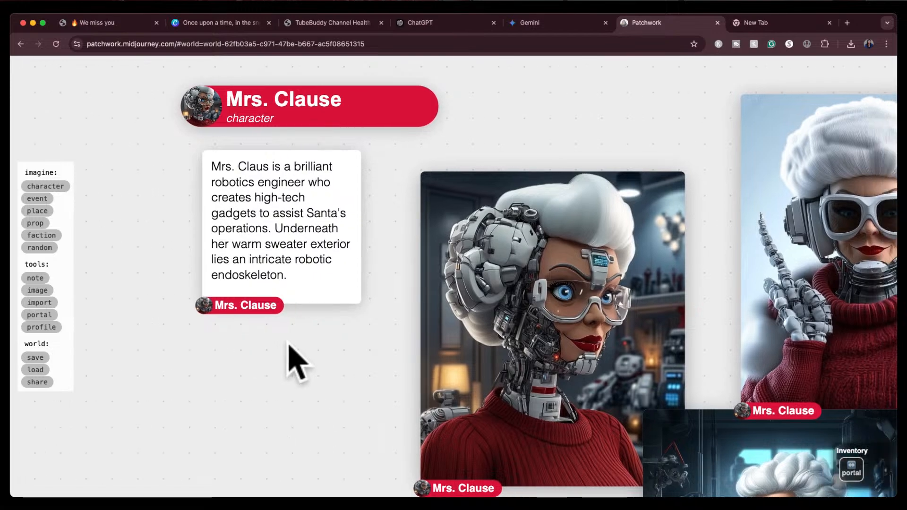
pyautogui.scroll(1, 321, 351)
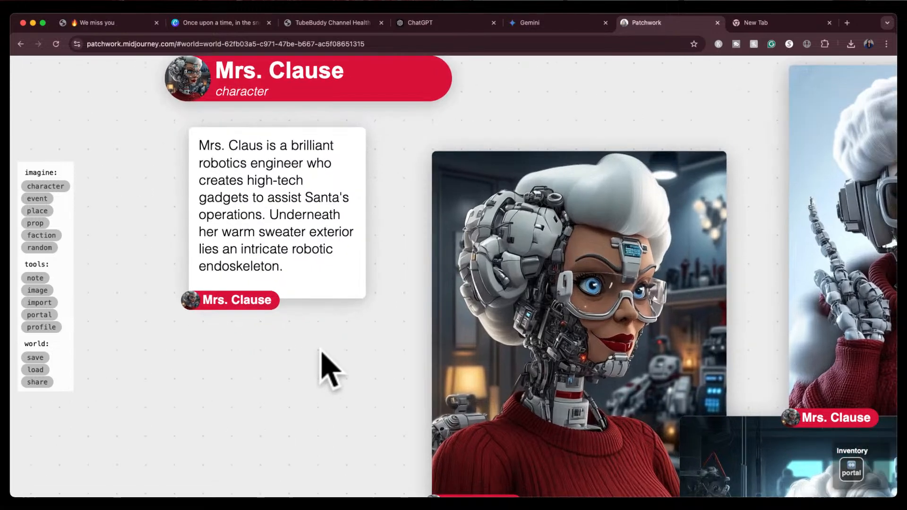
pyautogui.scroll(-1, 321, 351)
pyautogui.moveTo(496, 328); pyautogui.dragTo(444, 215)
pyautogui.moveTo(809, 273); pyautogui.dragTo(713, 178)
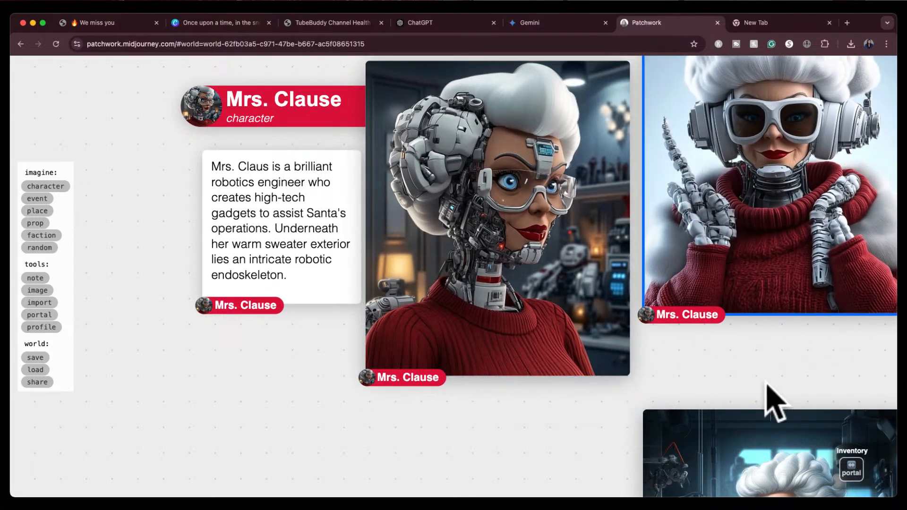
pyautogui.moveTo(751, 425); pyautogui.dragTo(630, 189)
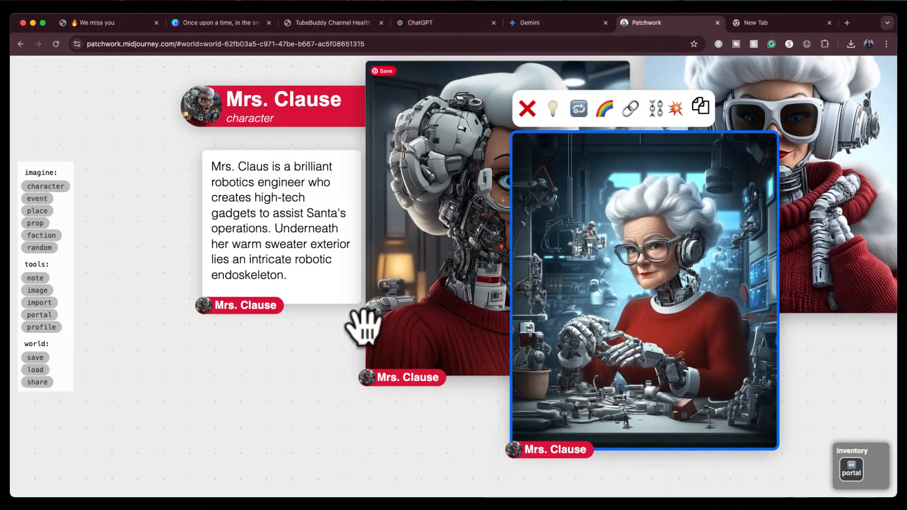
pyautogui.scroll(2, 325, 361)
pyautogui.scroll(-2, 330, 364)
pyautogui.moveTo(516, 299); pyautogui.dragTo(810, 236)
pyautogui.scroll(5, 596, 435)
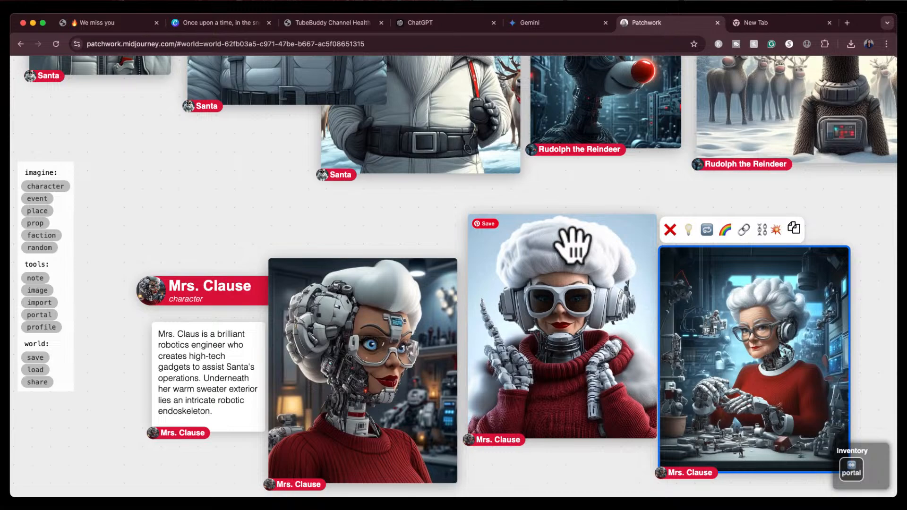
# Delete the sunglasses image and the workbench image, keeping only the cyborg face portrait of Mrs. Clause
pyautogui.click(415, 338)
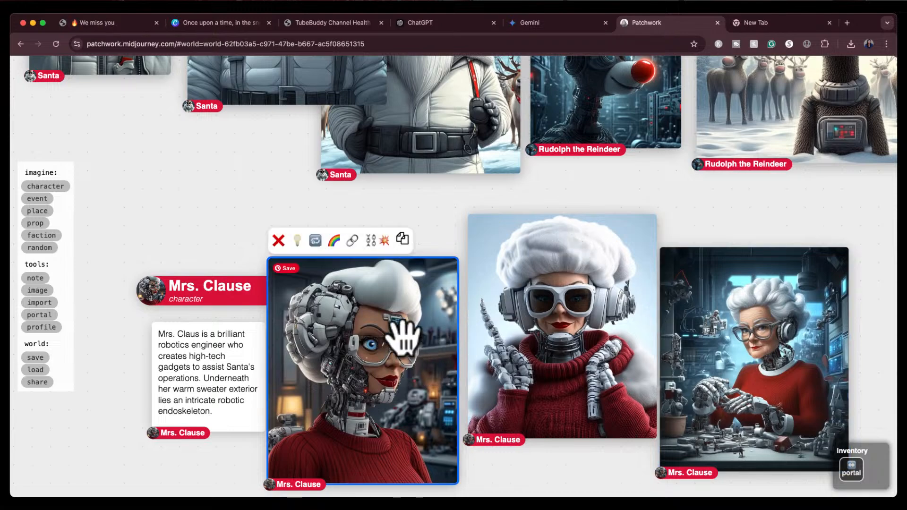
pyautogui.scroll(-2, 423, 333)
pyautogui.scroll(-1, 423, 331)
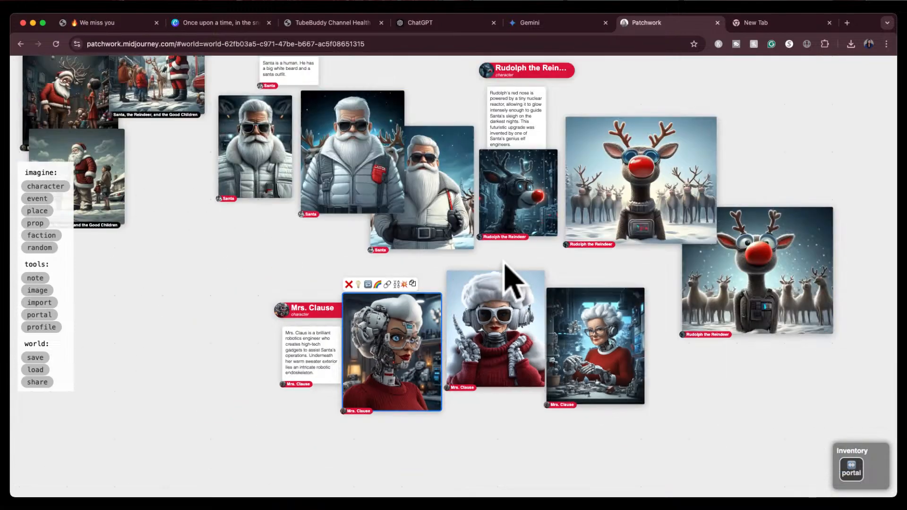
pyautogui.moveTo(504, 265); pyautogui.dragTo(542, 308)
pyautogui.scroll(3, 542, 307)
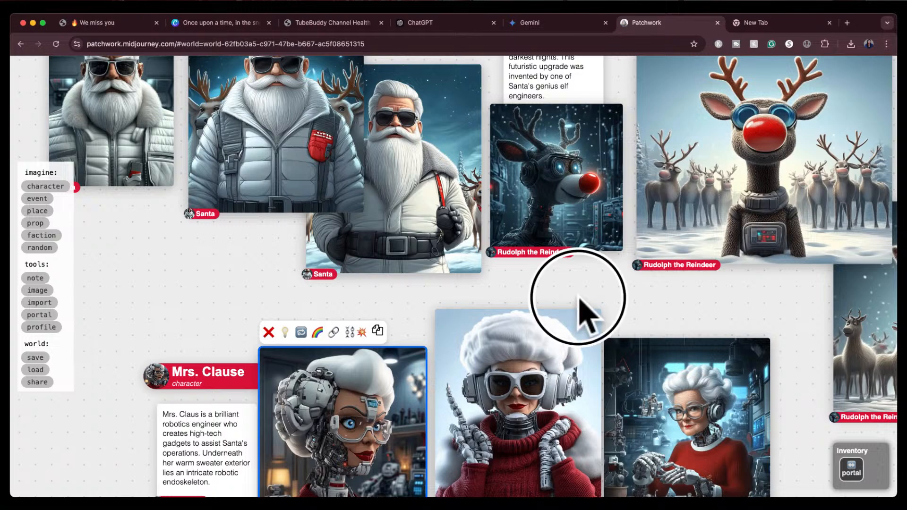
pyautogui.moveTo(587, 313); pyautogui.dragTo(580, 270)
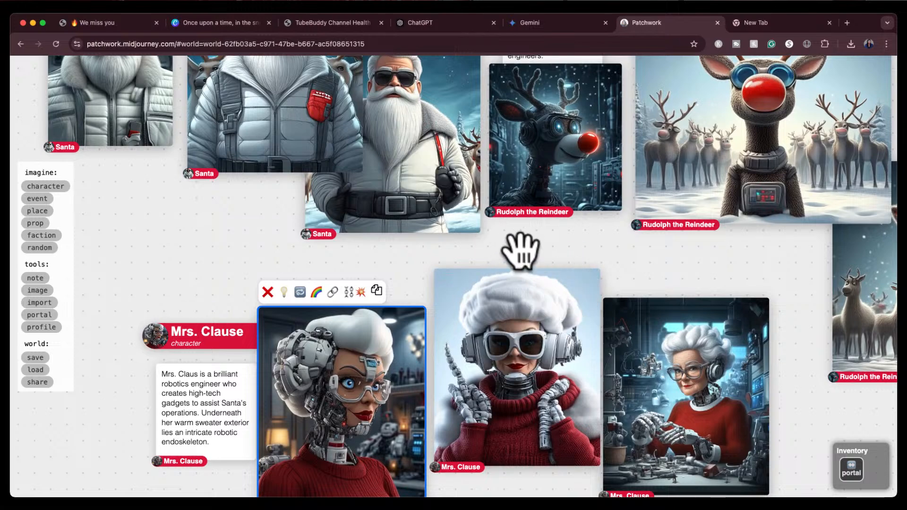
pyautogui.moveTo(522, 260); pyautogui.dragTo(534, 227)
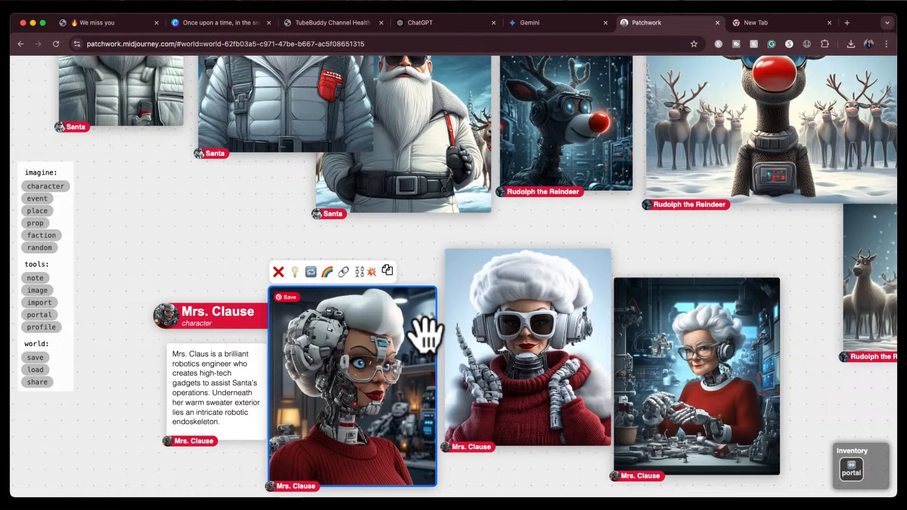
pyautogui.click(508, 292)
pyautogui.click(455, 232)
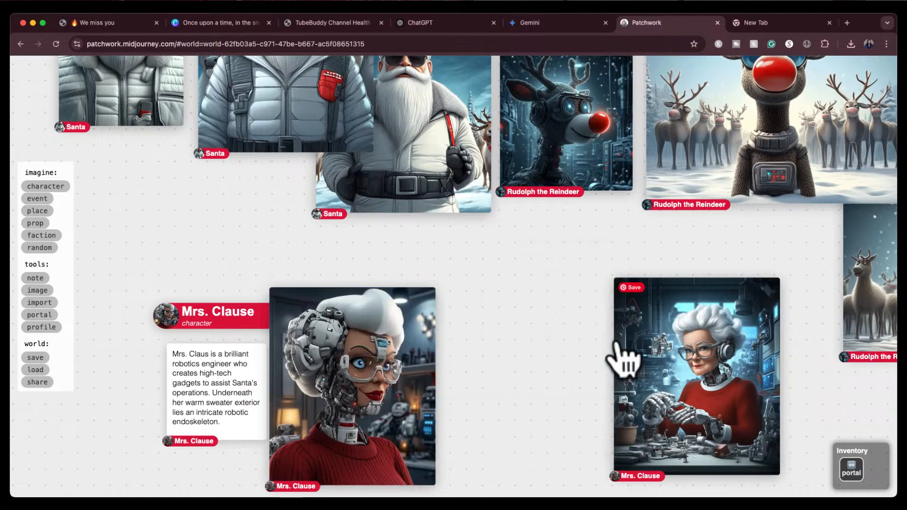
pyautogui.click(668, 369)
pyautogui.click(623, 263)
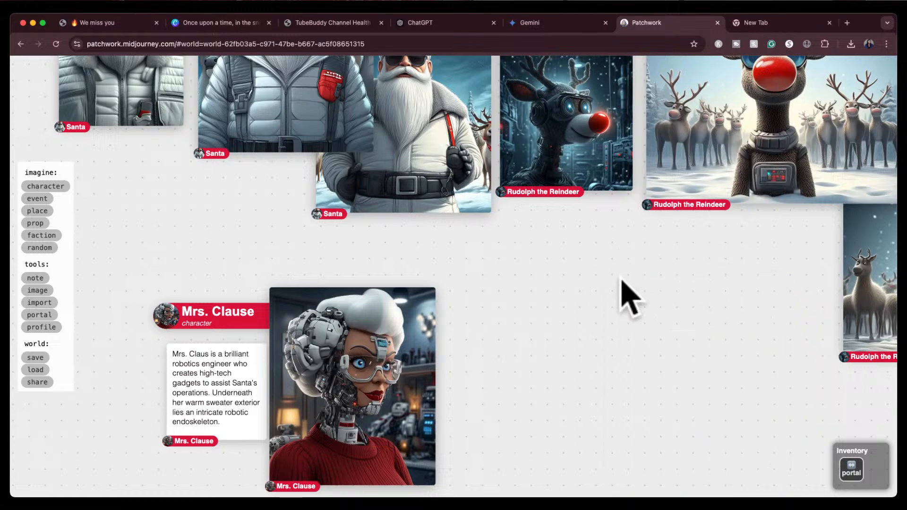
# Try to link the cyborg Mrs. Clause portrait to one of the Santa images
pyautogui.moveTo(565, 371); pyautogui.dragTo(671, 328)
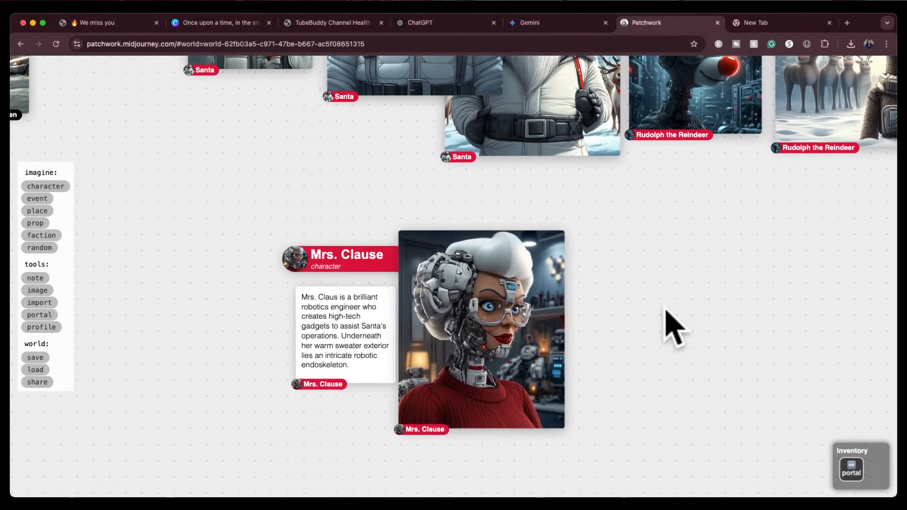
pyautogui.click(534, 335)
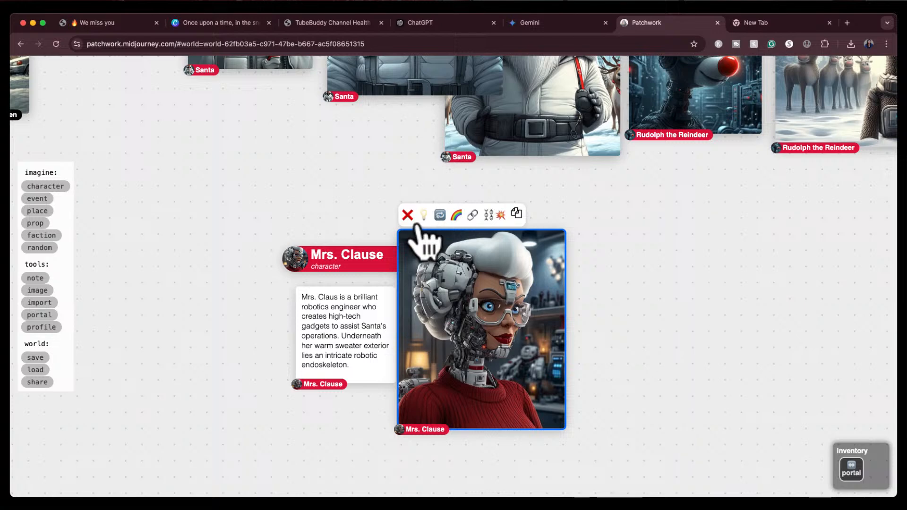
pyautogui.click(472, 215)
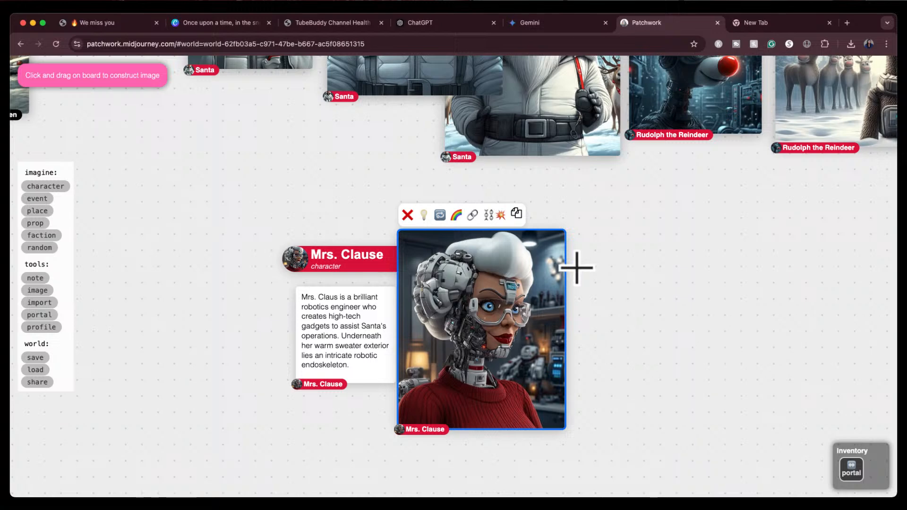
pyautogui.click(473, 215)
pyautogui.scroll(2, 514, 197)
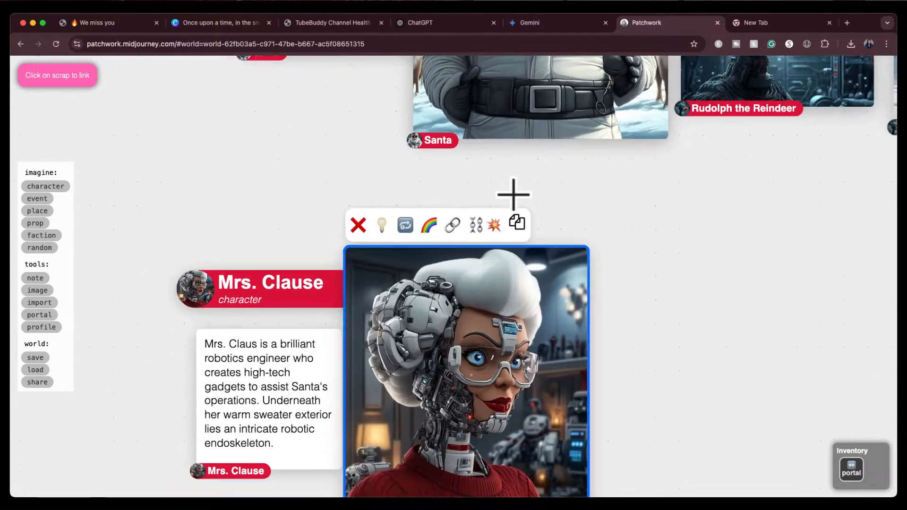
pyautogui.scroll(-10, 514, 196)
pyautogui.scroll(3, 514, 196)
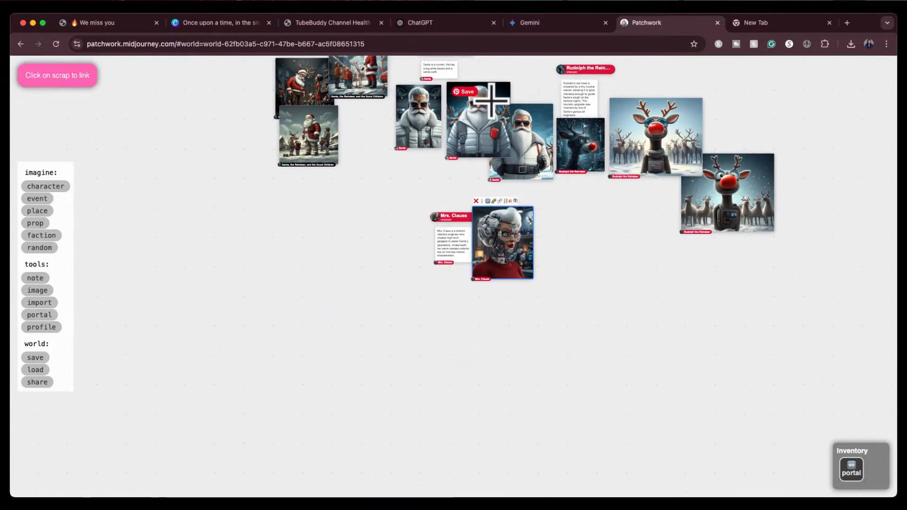
pyautogui.click(534, 88)
pyautogui.moveTo(556, 215); pyautogui.dragTo(560, 348)
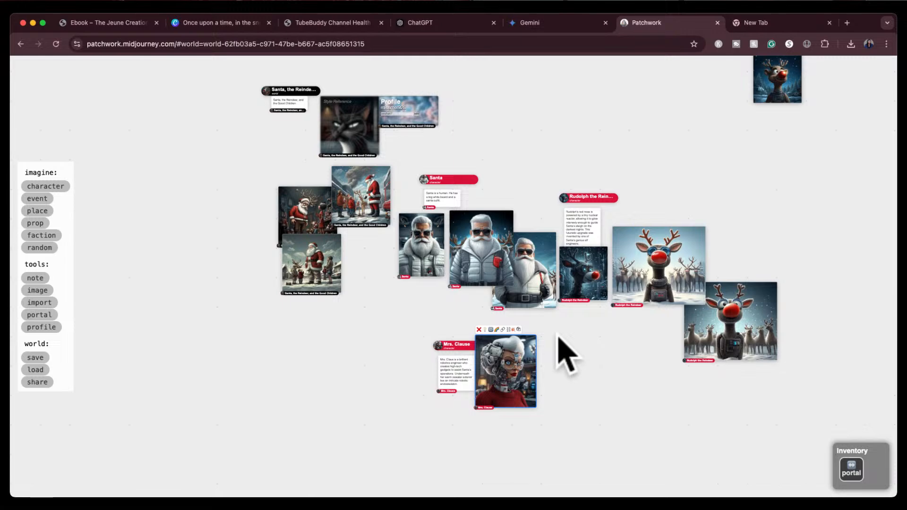
pyautogui.click(499, 330)
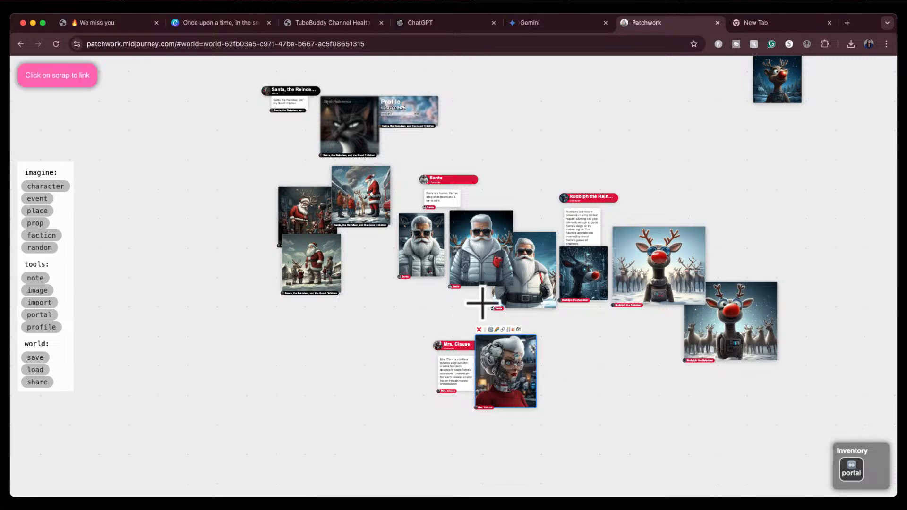
pyautogui.scroll(5, 481, 303)
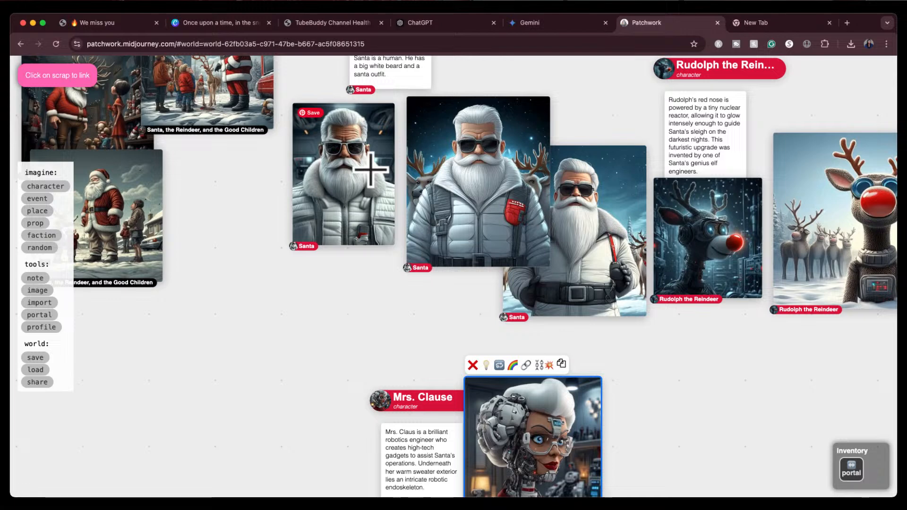
pyautogui.click(353, 93)
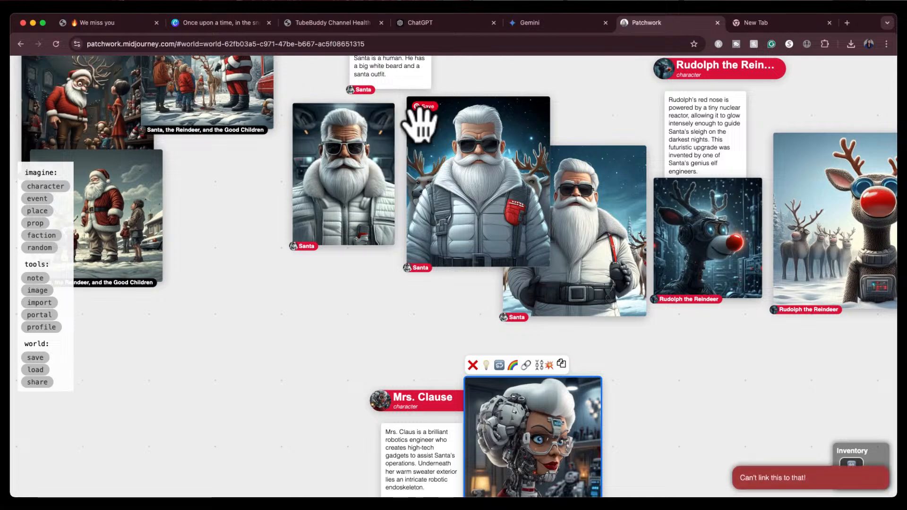
# Link the cyborg Mrs. Clause portrait to the Santa character card
pyautogui.moveTo(561, 98); pyautogui.dragTo(547, 163)
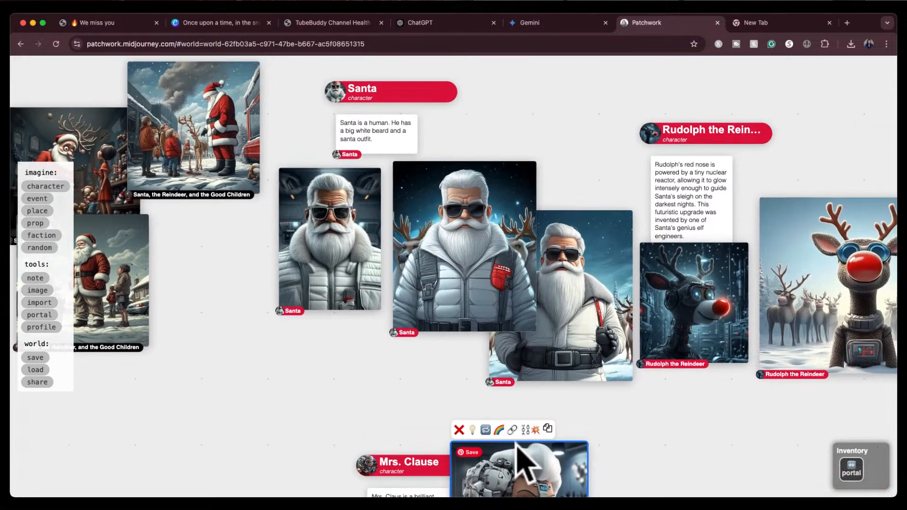
pyautogui.click(512, 429)
pyautogui.click(334, 91)
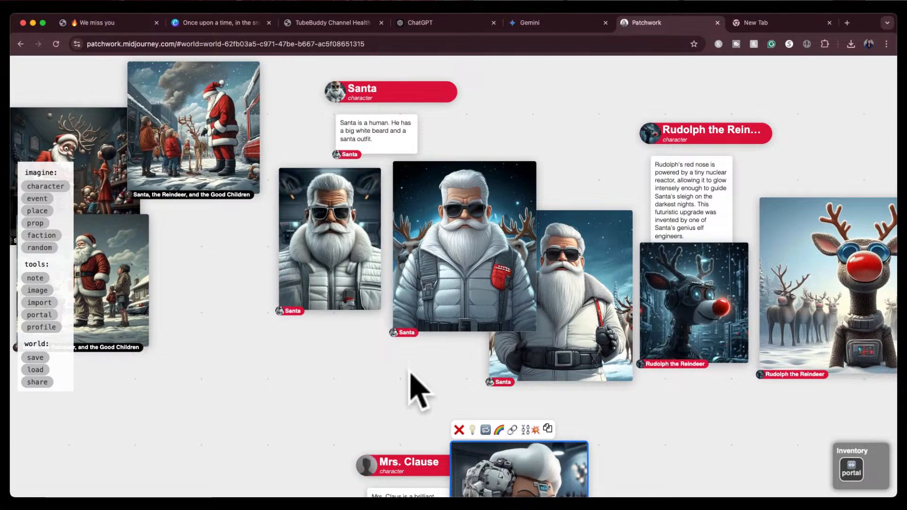
# Relink the cyborg Mrs. Clause portrait to the Mrs. Clause character card
pyautogui.moveTo(415, 384); pyautogui.dragTo(370, 263)
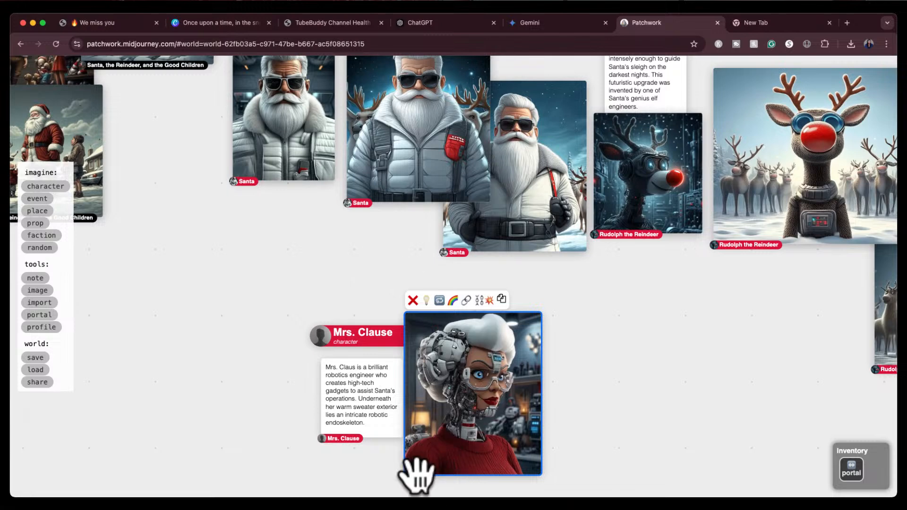
pyautogui.click(466, 301)
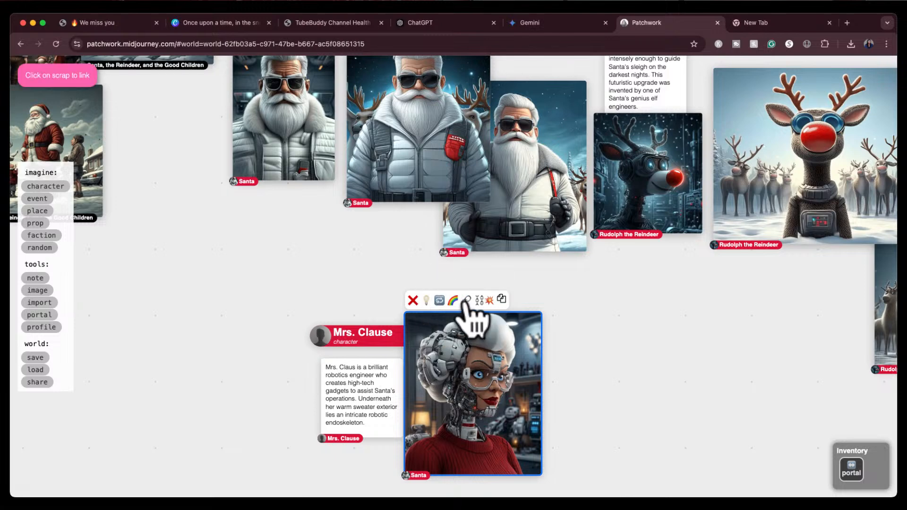
pyautogui.click(325, 337)
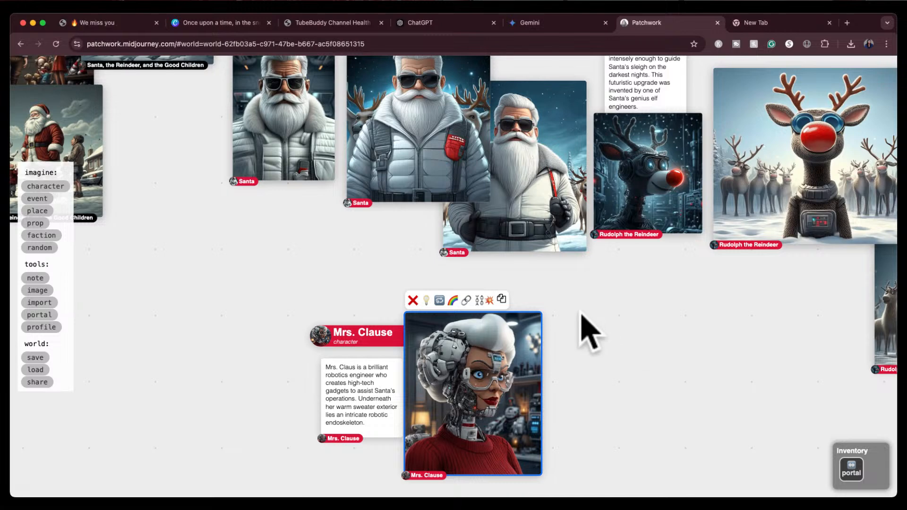
# Paint a new image from the Mrs. Clause portrait with the prompt "Mrs. Claus is having a conversation with Santa"
pyautogui.click(465, 301)
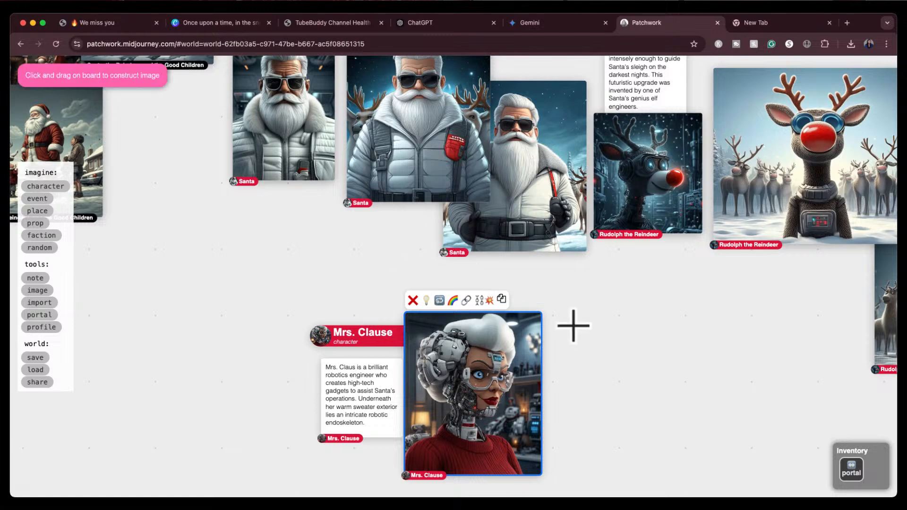
pyautogui.moveTo(580, 313); pyautogui.dragTo(728, 468)
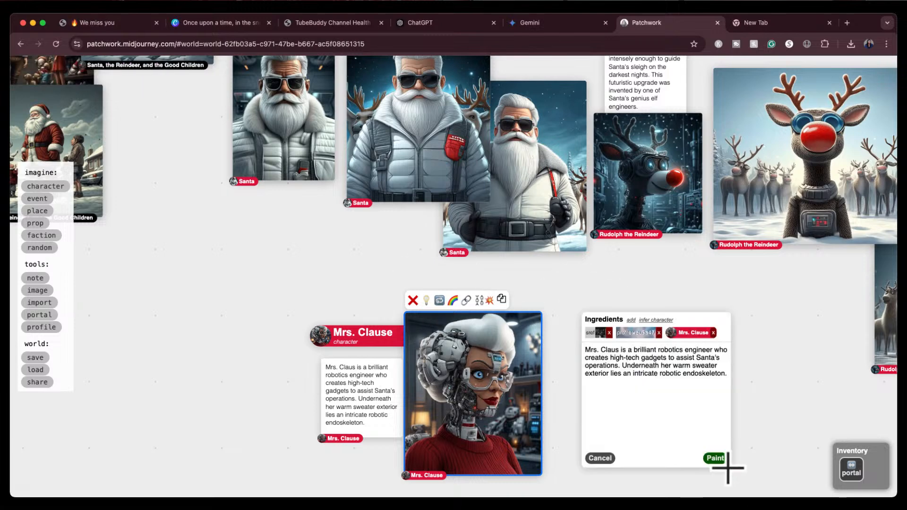
pyautogui.click(621, 350)
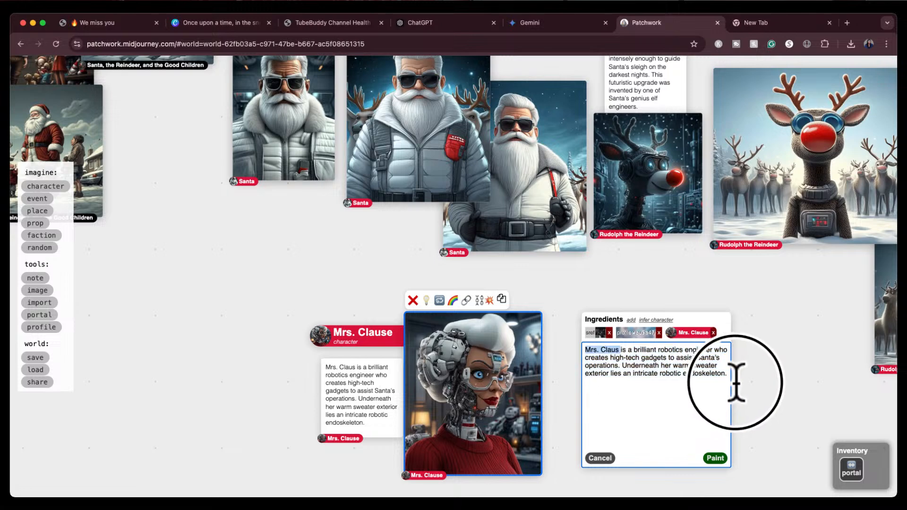
pyautogui.moveTo(619, 350); pyautogui.dragTo(697, 382)
pyautogui.write('is')
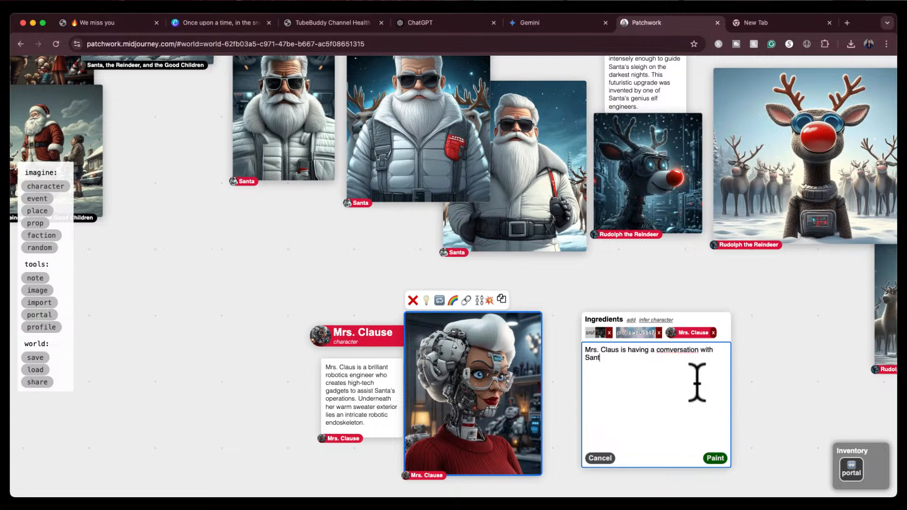
pyautogui.doubleClick(671, 351)
pyautogui.write('conversation')
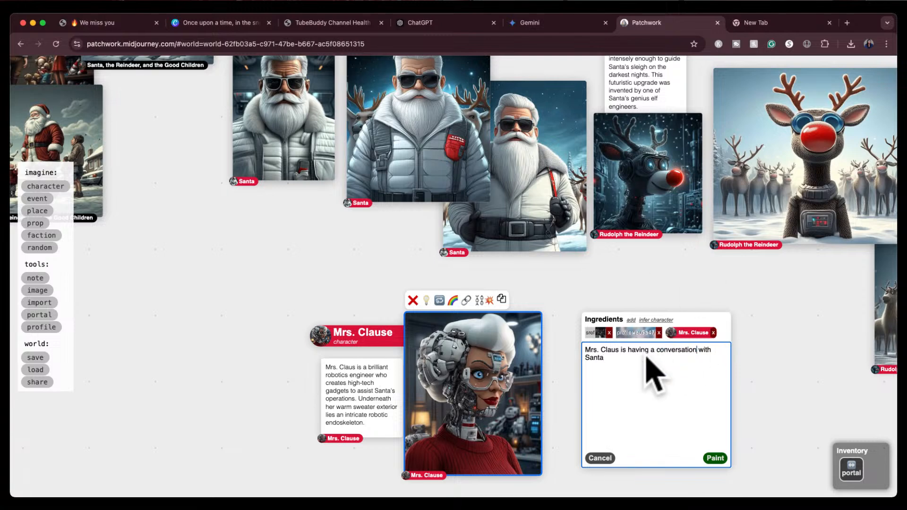
pyautogui.click(643, 360)
pyautogui.click(715, 458)
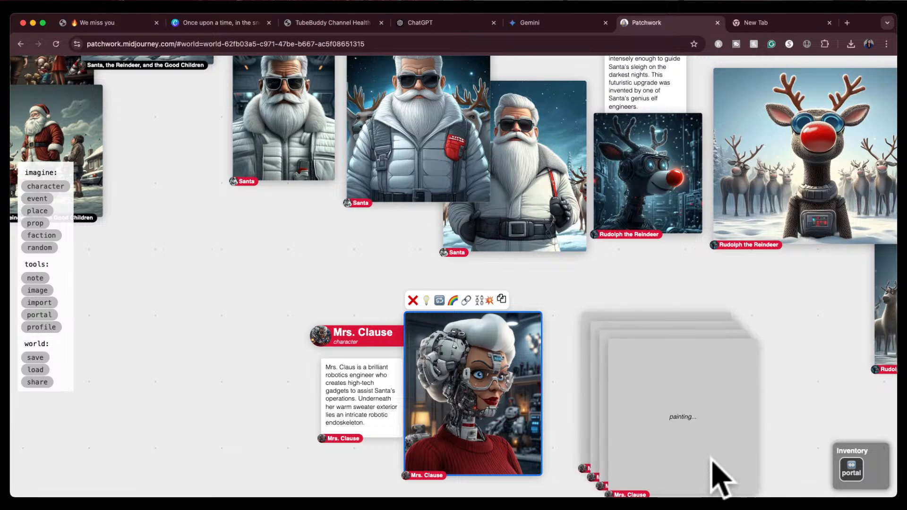
pyautogui.moveTo(805, 405); pyautogui.dragTo(758, 340)
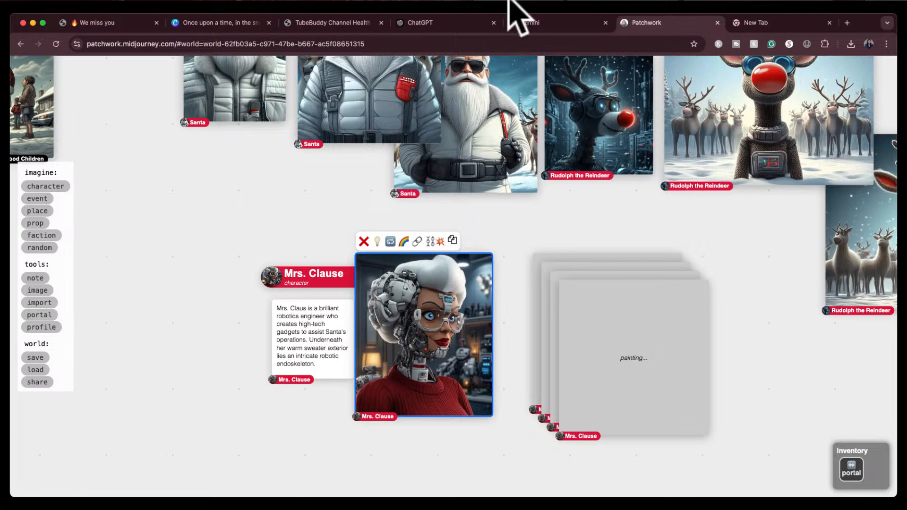
# In ChatGPT, ask whether Midjourney Patchwork can link two characters together to create a new scene with both of them in it
pyautogui.click(462, 21)
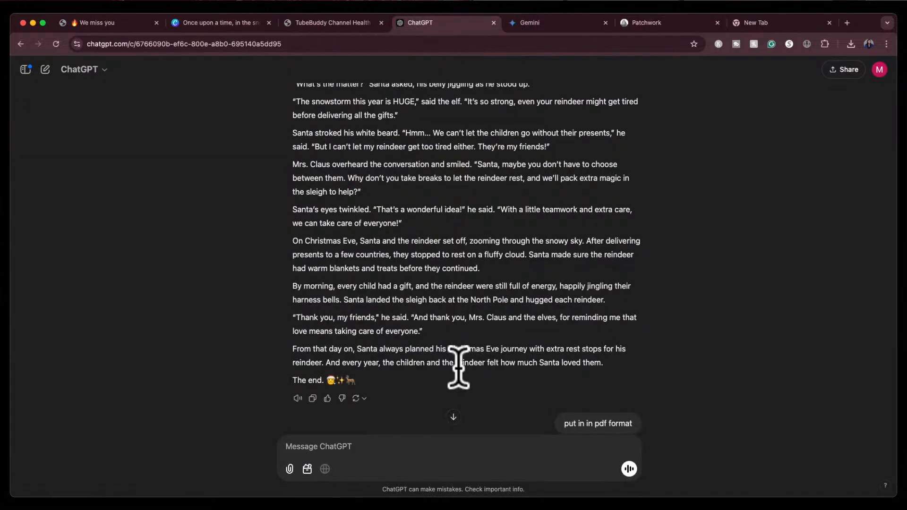
pyautogui.scroll(-5, 467, 392)
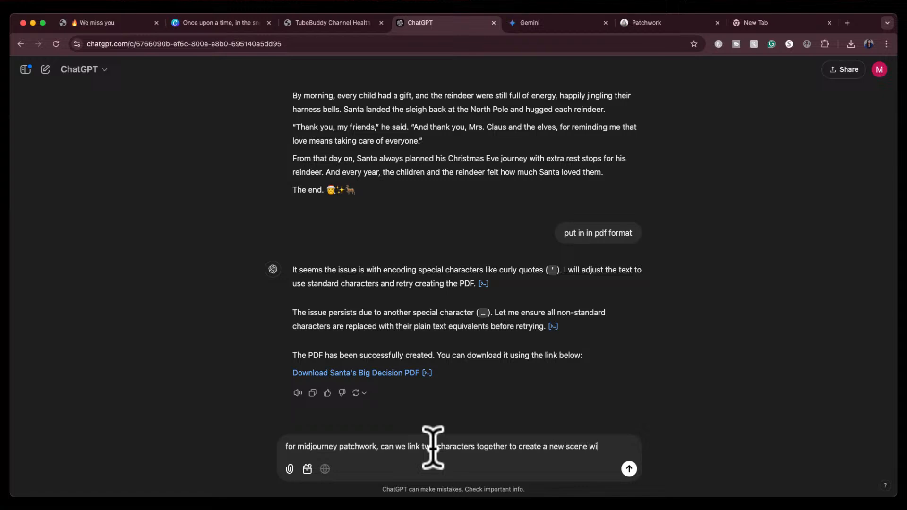
pyautogui.write('th of them in it?')
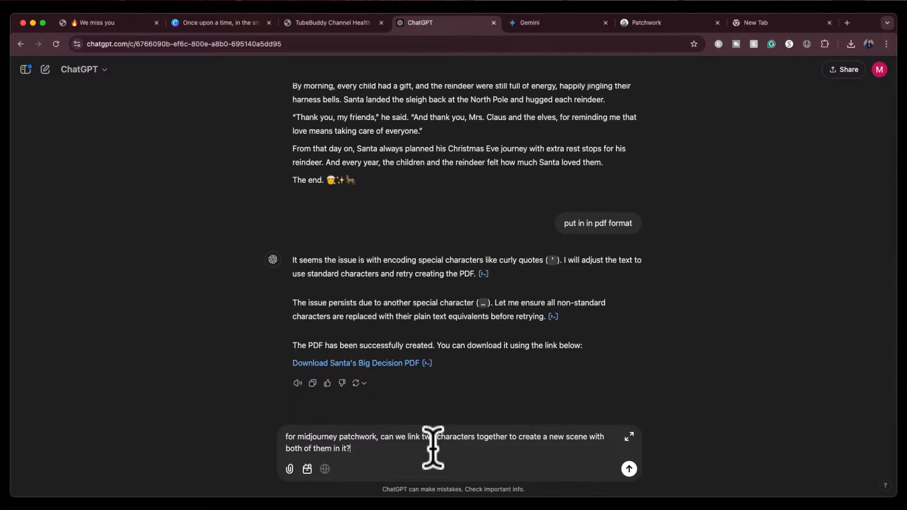
pyautogui.press('Return')
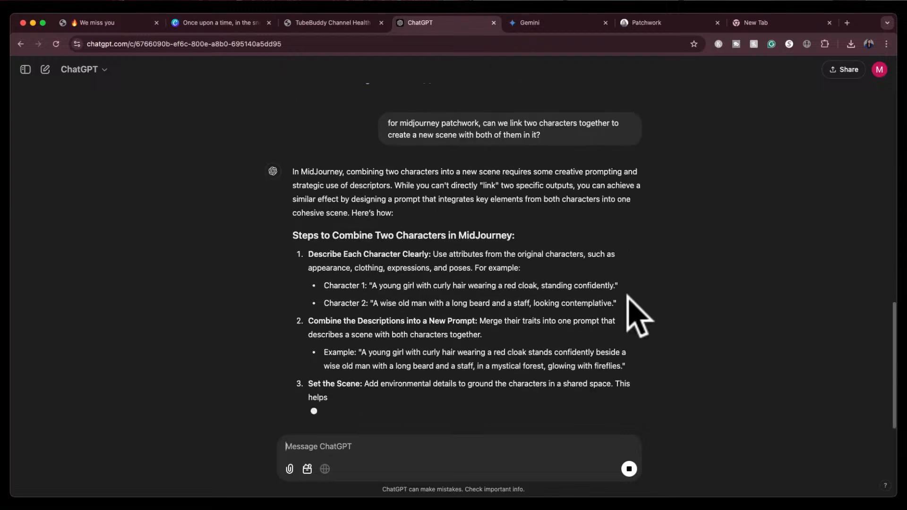
# Read ChatGPT's answer on combining two characters in one Midjourney scene
pyautogui.scroll(1, 567, 247)
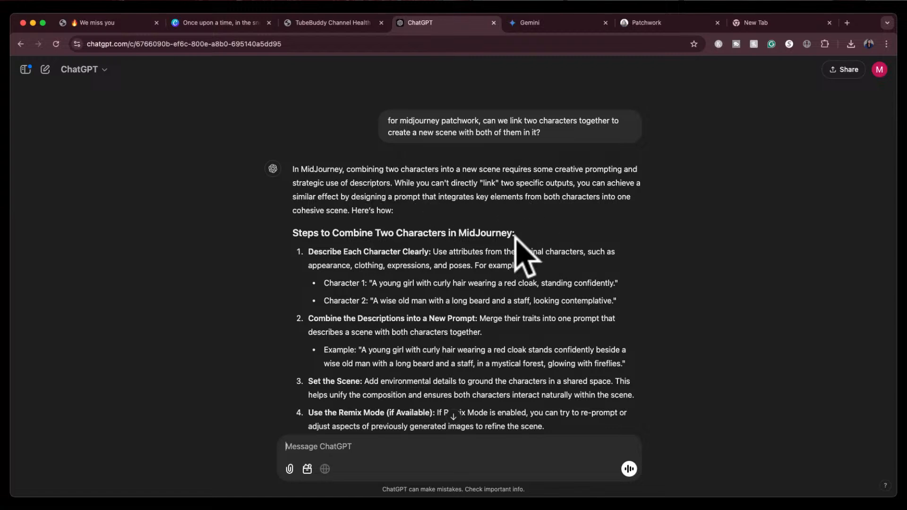
pyautogui.scroll(-3, 522, 253)
pyautogui.scroll(-1, 515, 236)
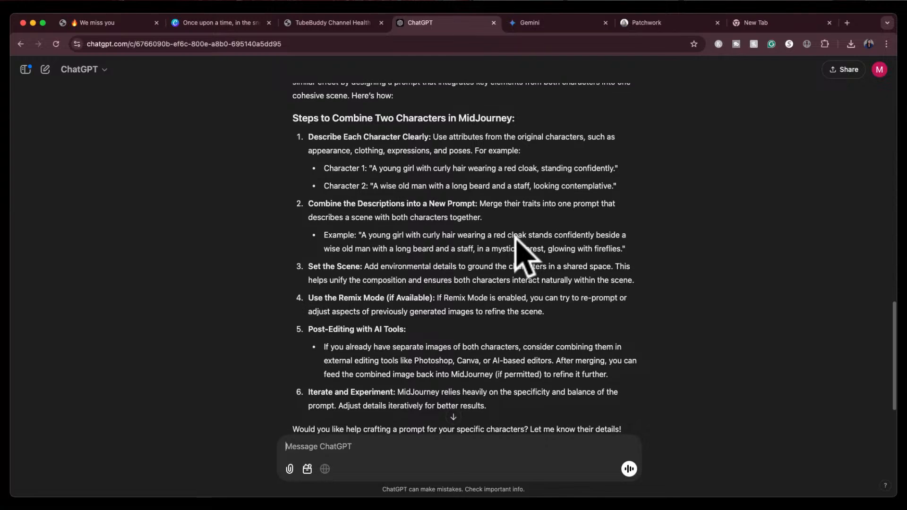
pyautogui.scroll(3, 515, 236)
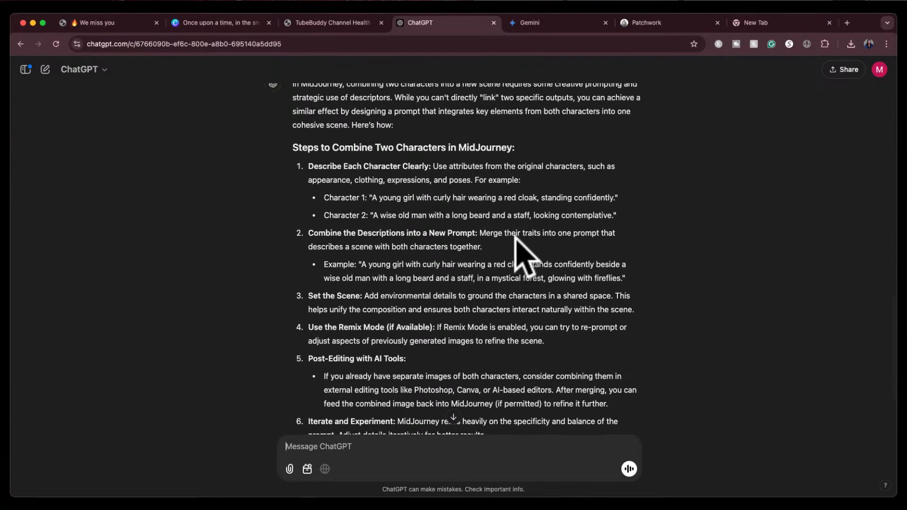
pyautogui.scroll(-4, 515, 236)
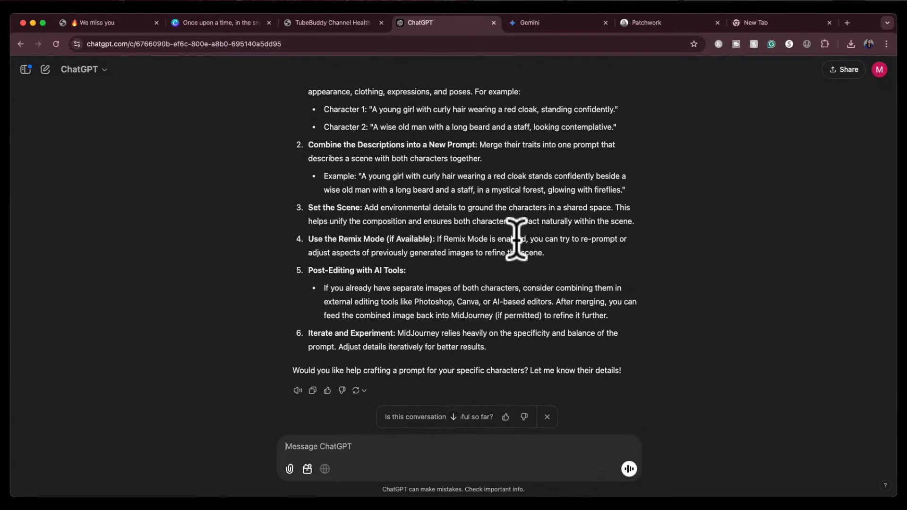
pyautogui.scroll(2, 516, 239)
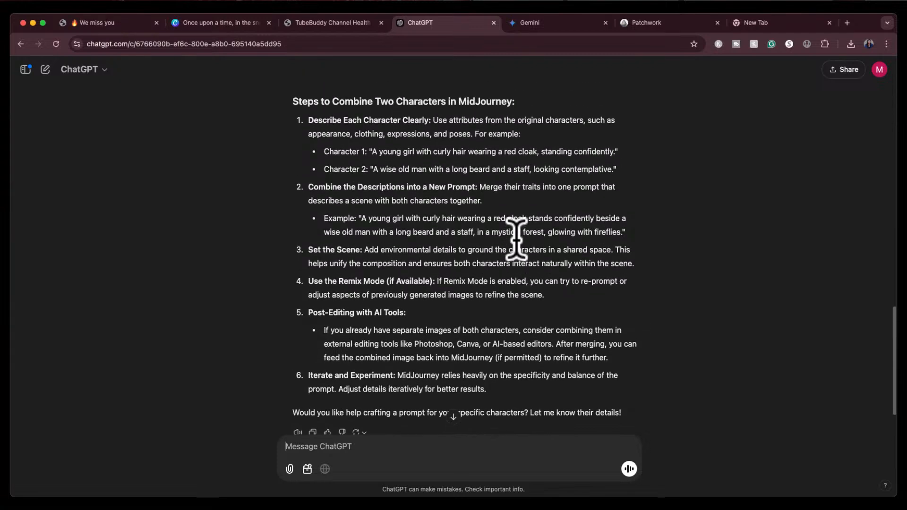
pyautogui.scroll(1, 516, 239)
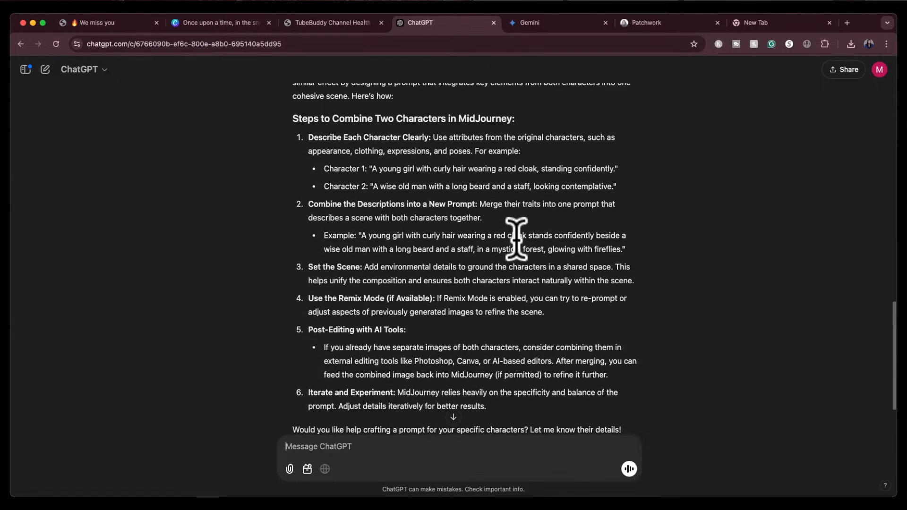
pyautogui.scroll(1, 517, 238)
pyautogui.scroll(2, 517, 238)
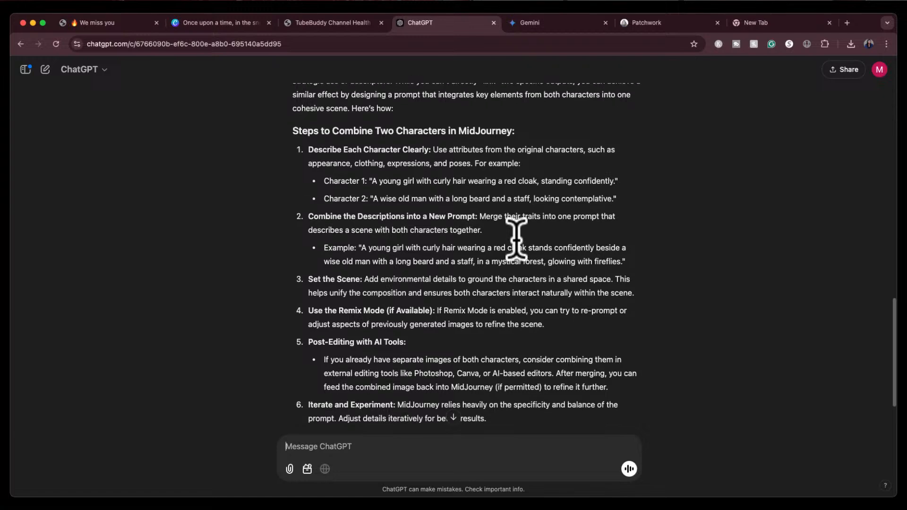
# Back in Patchwork, spread the generated conversation images out around the Mrs. Clause character card
pyautogui.click(652, 23)
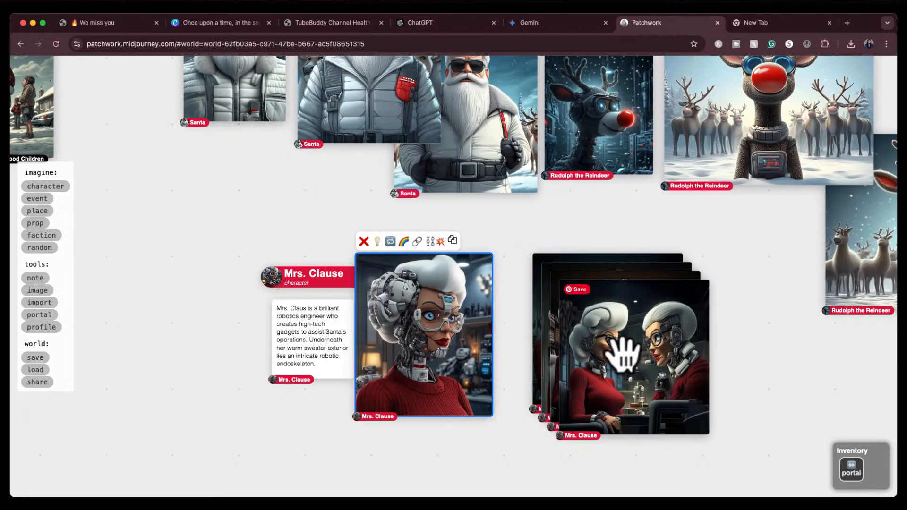
pyautogui.moveTo(622, 354); pyautogui.dragTo(163, 330)
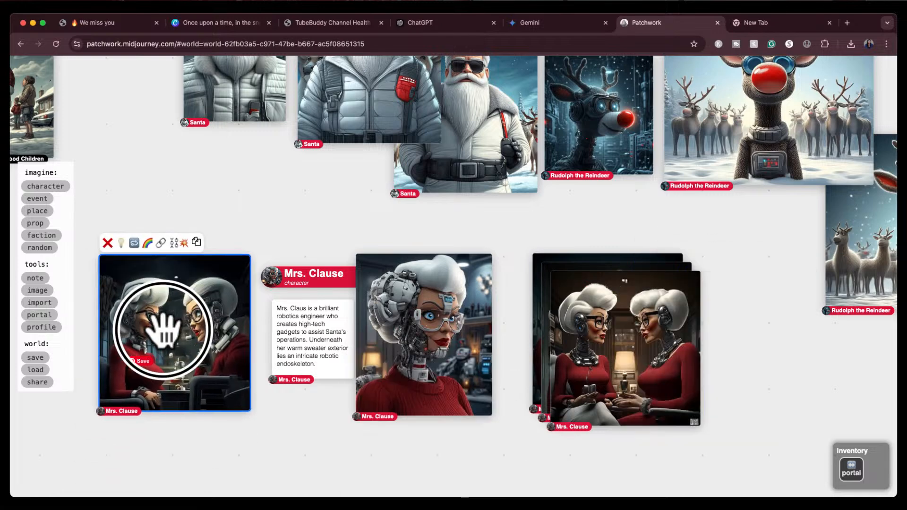
pyautogui.moveTo(608, 361); pyautogui.dragTo(495, 488)
pyautogui.moveTo(644, 336); pyautogui.dragTo(775, 320)
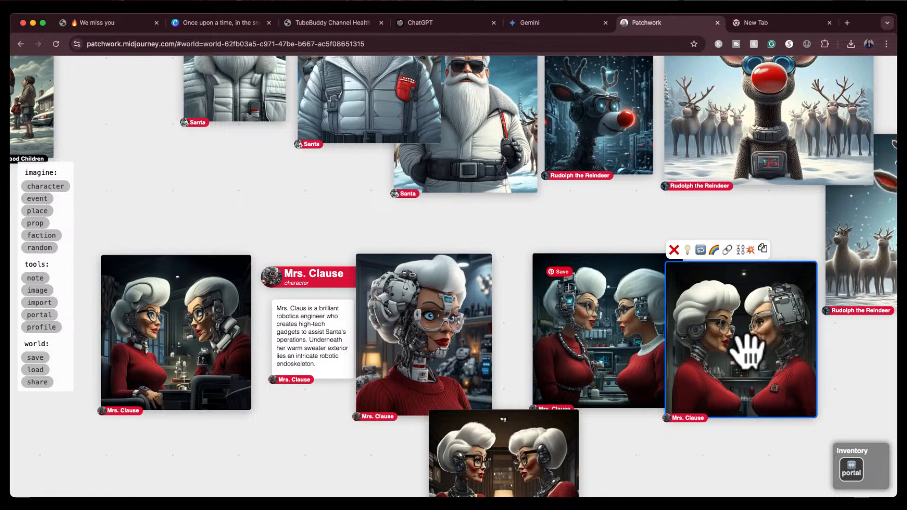
# Delete three of the generated conversation images, keeping one beside the Mrs. Clause portrait
pyautogui.moveTo(638, 435); pyautogui.dragTo(622, 392)
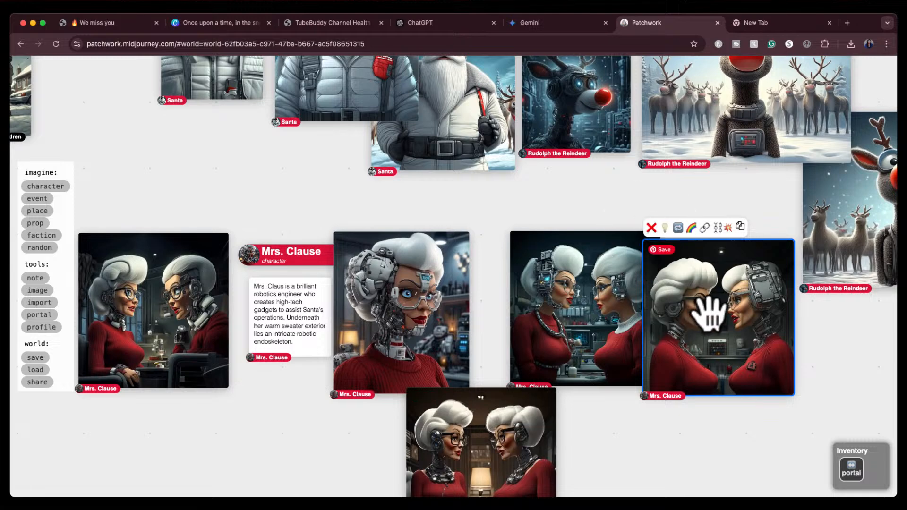
pyautogui.press('Delete')
pyautogui.moveTo(708, 314); pyautogui.dragTo(714, 319)
pyautogui.click(469, 442)
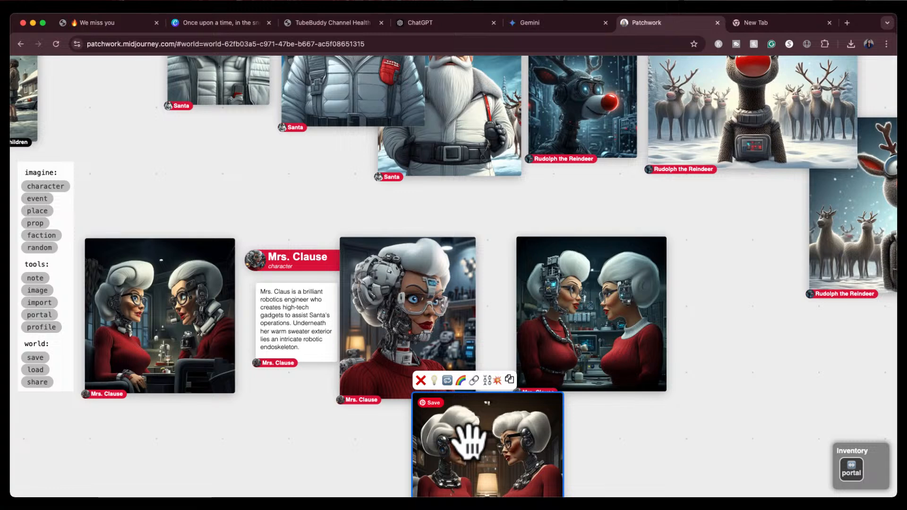
pyautogui.press('Delete')
pyautogui.click(187, 311)
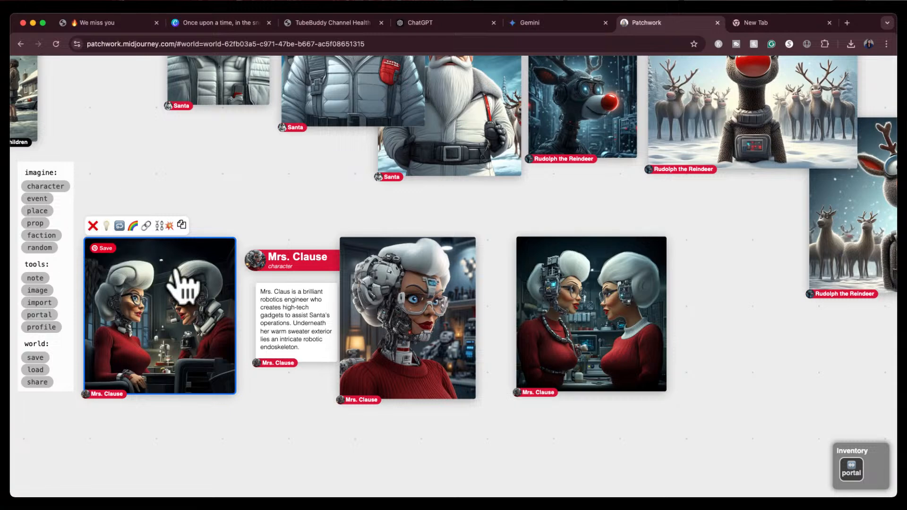
pyautogui.press('Delete')
pyautogui.moveTo(713, 235); pyautogui.dragTo(608, 294)
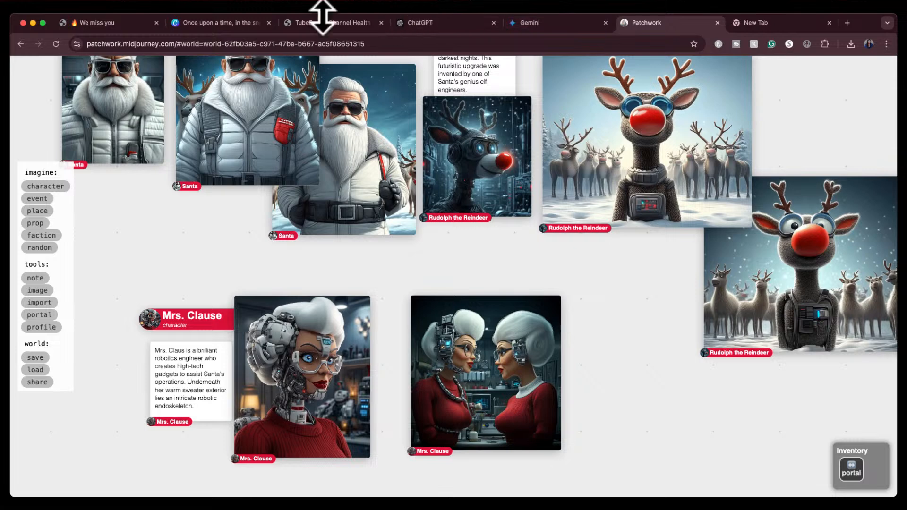
# In the Canva book, move the story paragraphs on page 1 up to close the gaps between them
pyautogui.click(214, 22)
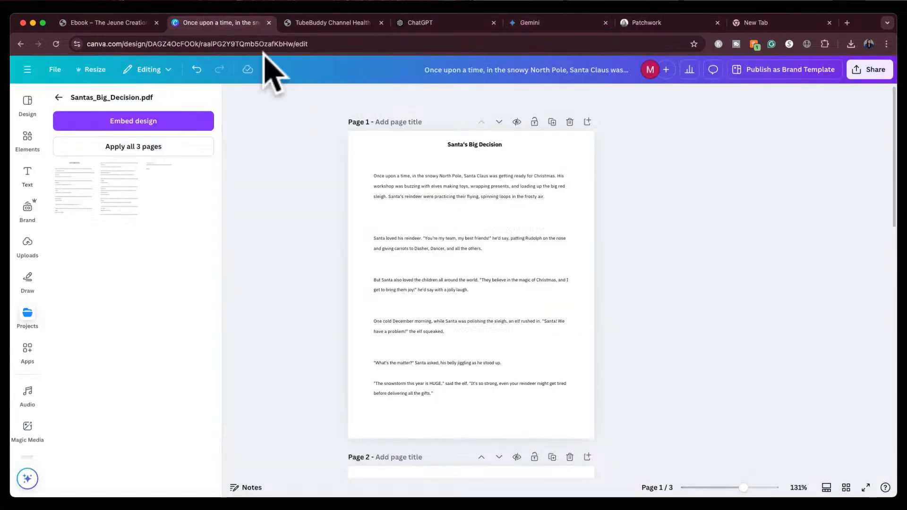
pyautogui.click(444, 218)
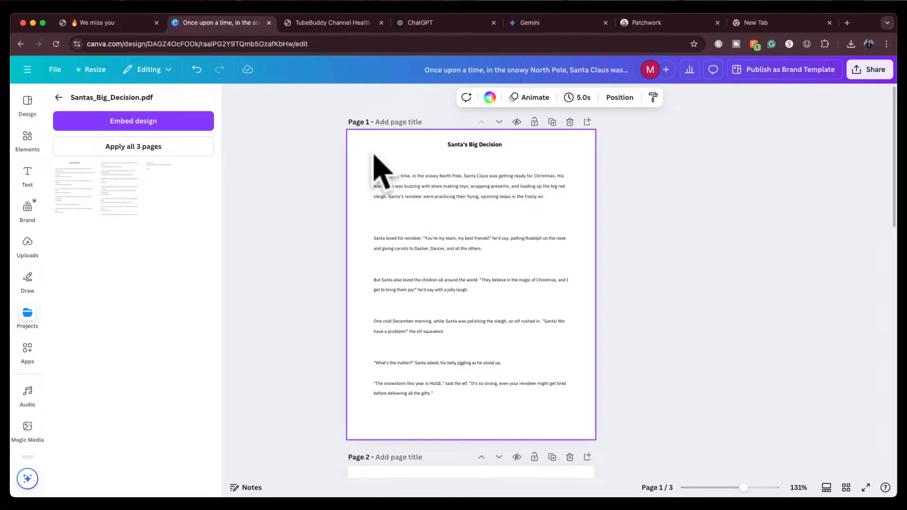
pyautogui.moveTo(368, 161); pyautogui.dragTo(562, 396)
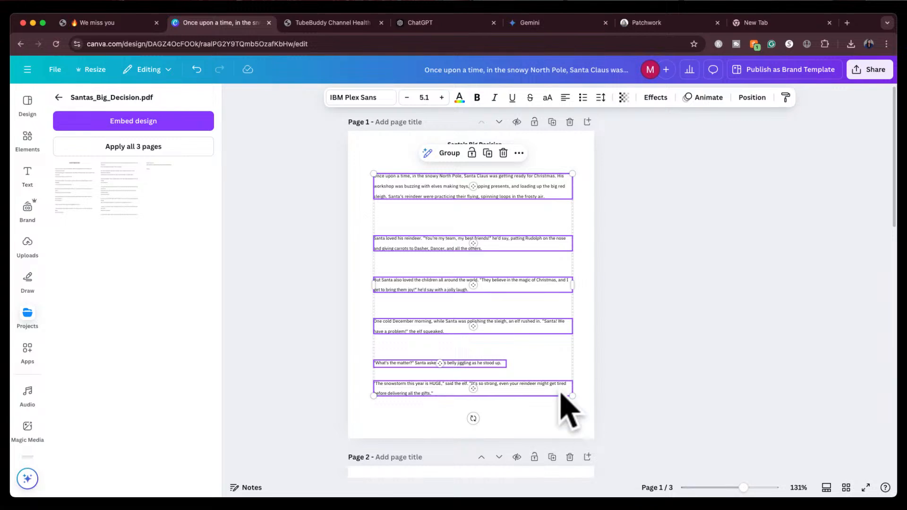
pyautogui.rightClick(515, 268)
pyautogui.click(369, 169)
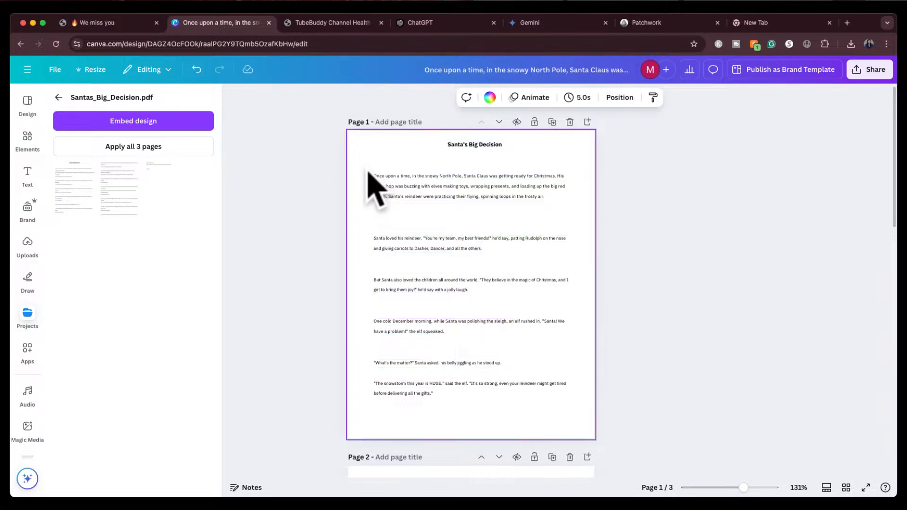
pyautogui.moveTo(367, 166); pyautogui.dragTo(577, 415)
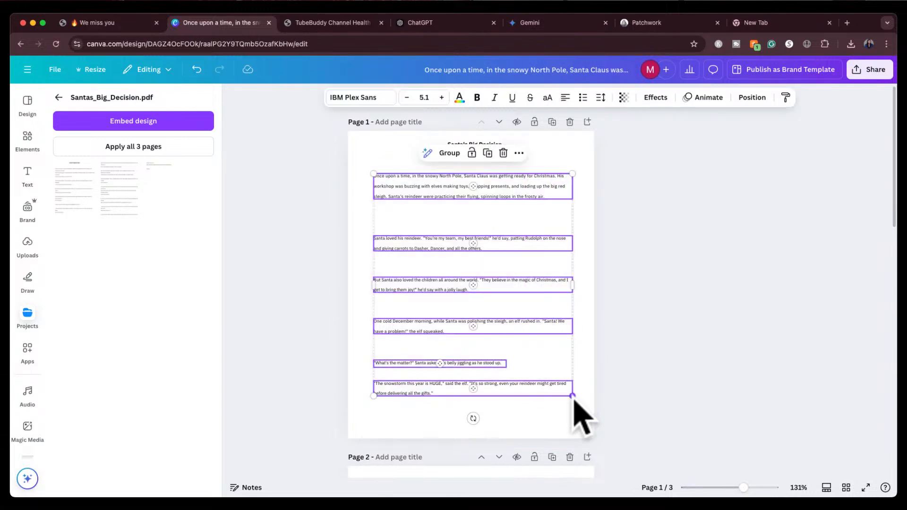
pyautogui.click(644, 252)
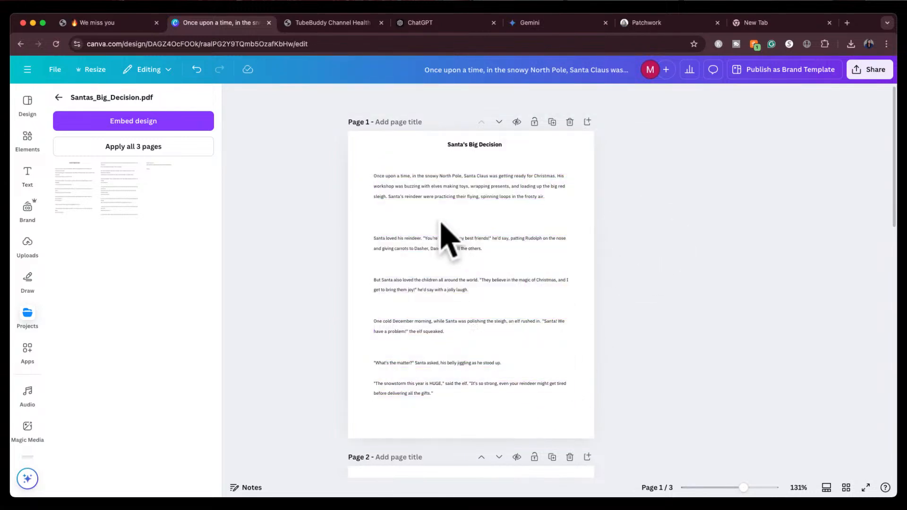
pyautogui.moveTo(441, 246); pyautogui.dragTo(440, 217)
pyautogui.moveTo(445, 284); pyautogui.dragTo(442, 233)
pyautogui.moveTo(449, 338); pyautogui.dragTo(440, 258)
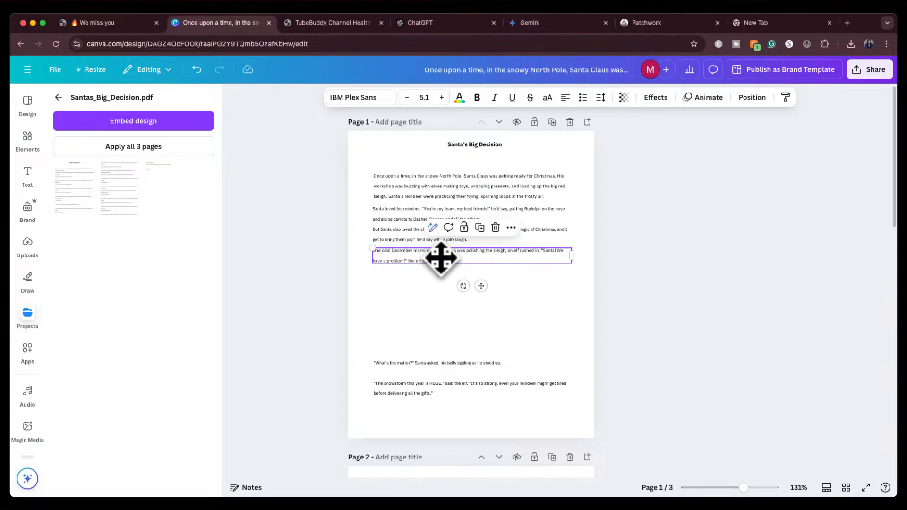
pyautogui.moveTo(431, 363); pyautogui.dragTo(429, 276)
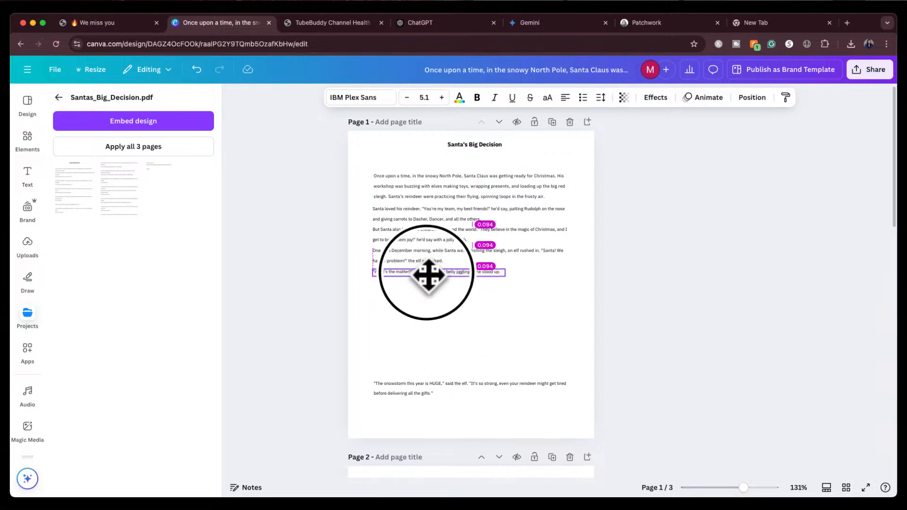
pyautogui.moveTo(412, 390); pyautogui.dragTo(413, 294)
pyautogui.scroll(3, 429, 344)
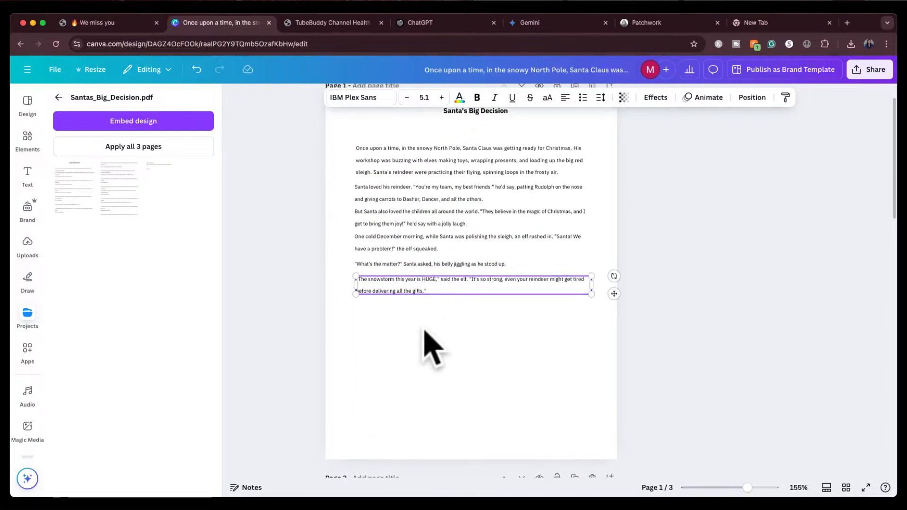
pyautogui.scroll(4, 425, 337)
pyautogui.scroll(2, 445, 340)
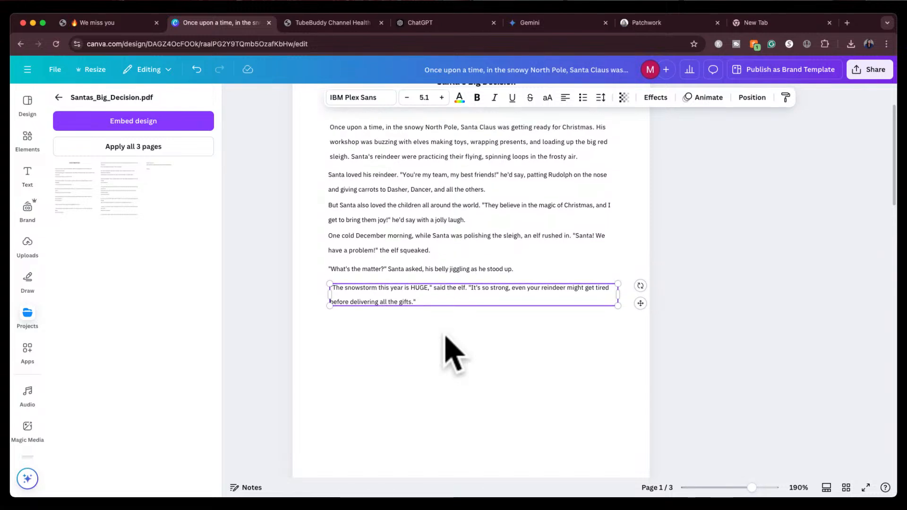
pyautogui.scroll(2, 450, 351)
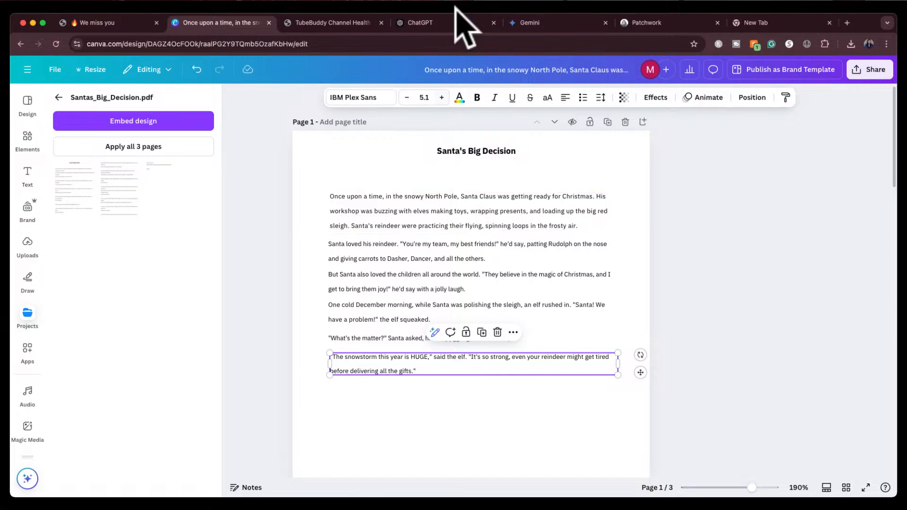
# In Patchwork, add a place card named Santa's Workshop described as Elves in the workshop making toys
pyautogui.click(660, 24)
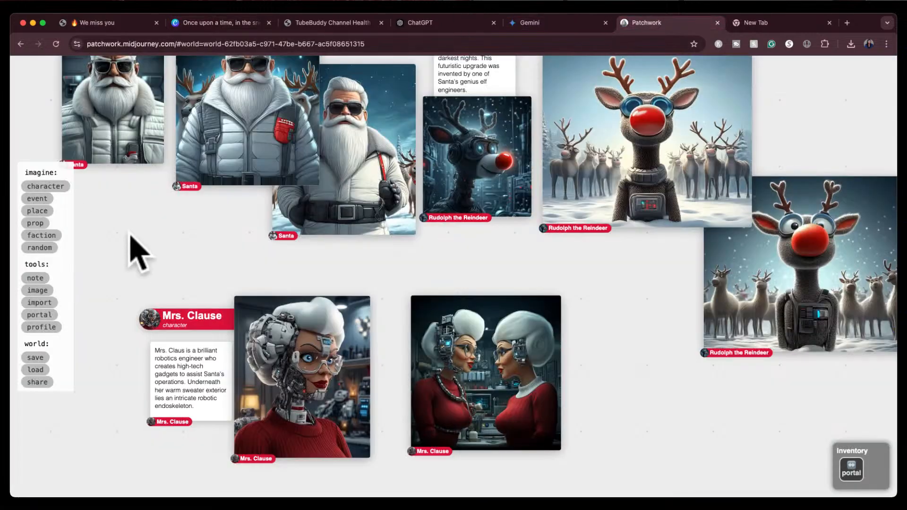
pyautogui.click(36, 213)
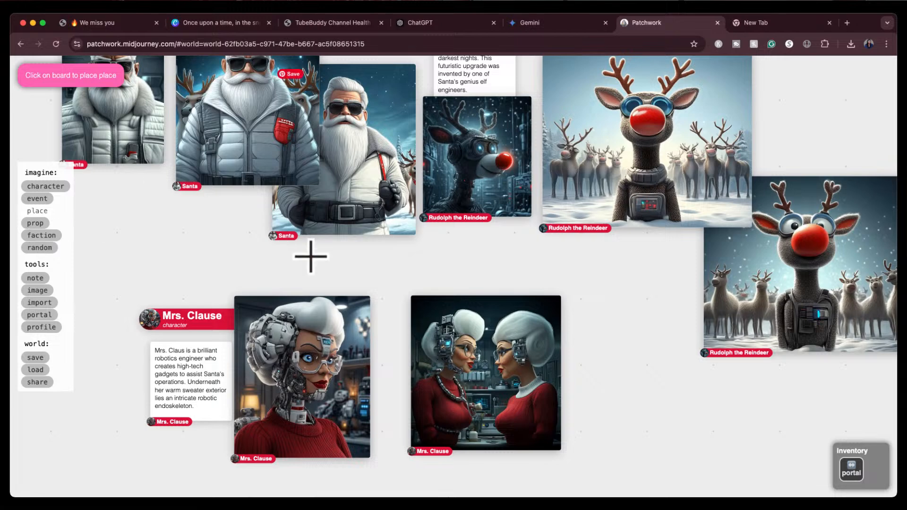
pyautogui.click(644, 380)
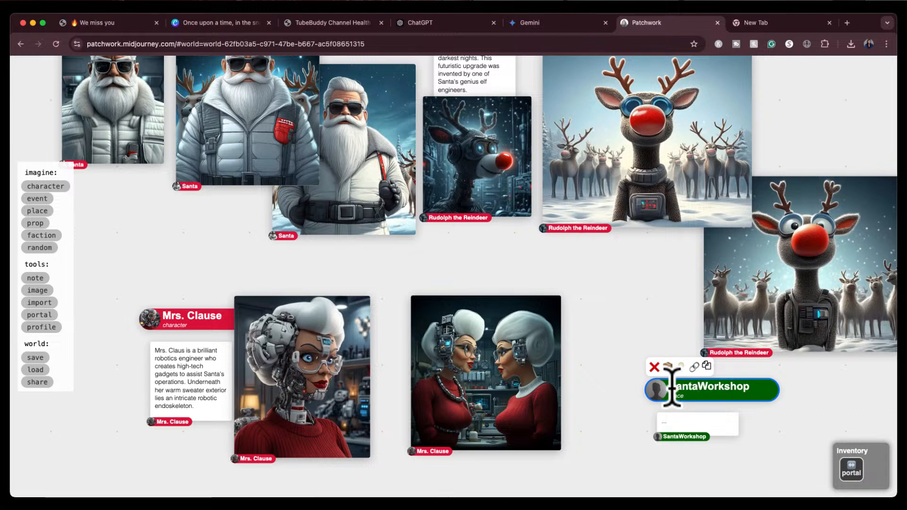
pyautogui.click(669, 422)
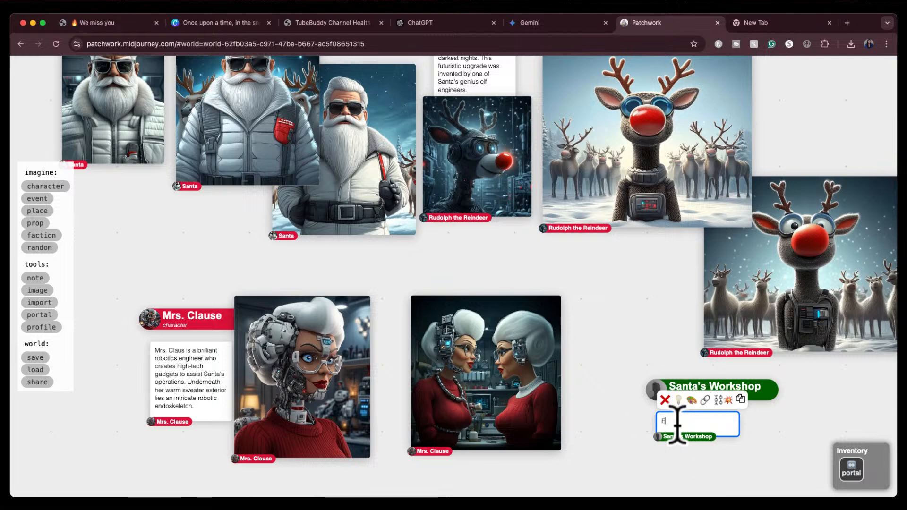
# Paint images of Santa's Workshop from the description Elves in the workshop making toys
pyautogui.click(691, 402)
pyautogui.moveTo(789, 423); pyautogui.dragTo(619, 508)
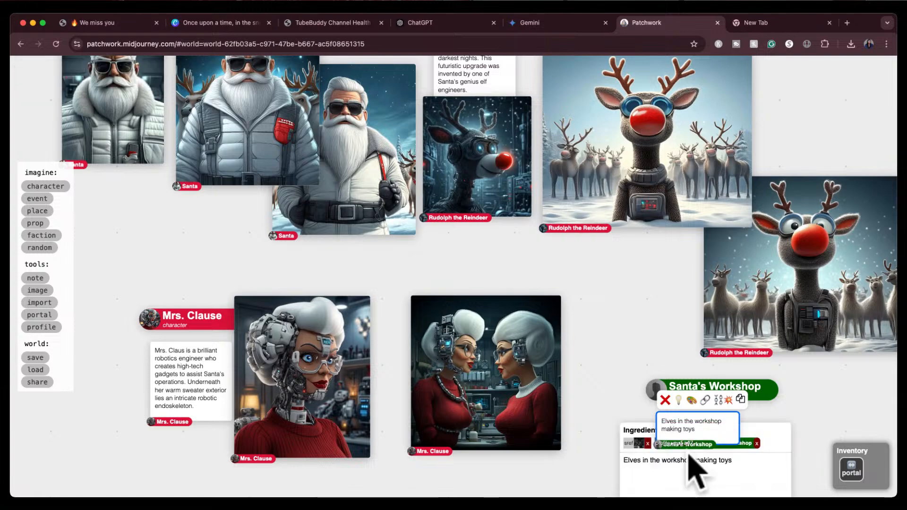
pyautogui.scroll(-5, 812, 411)
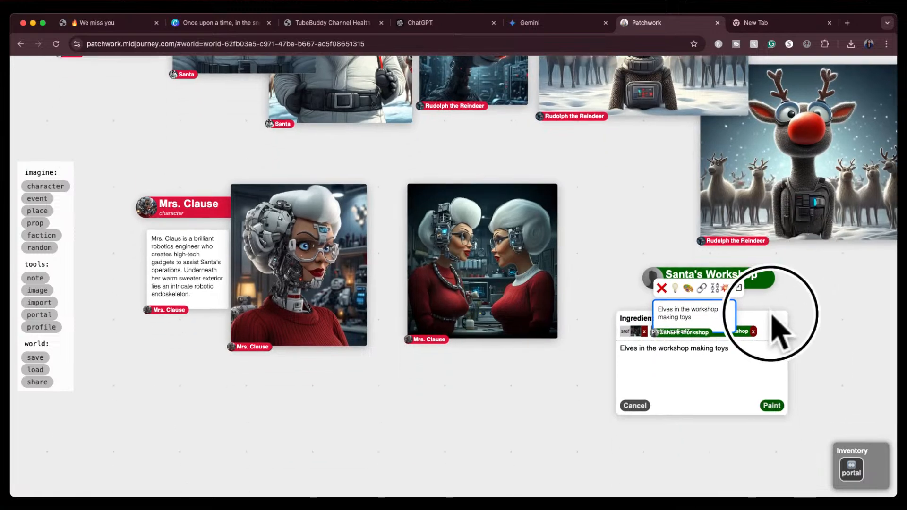
pyautogui.click(772, 405)
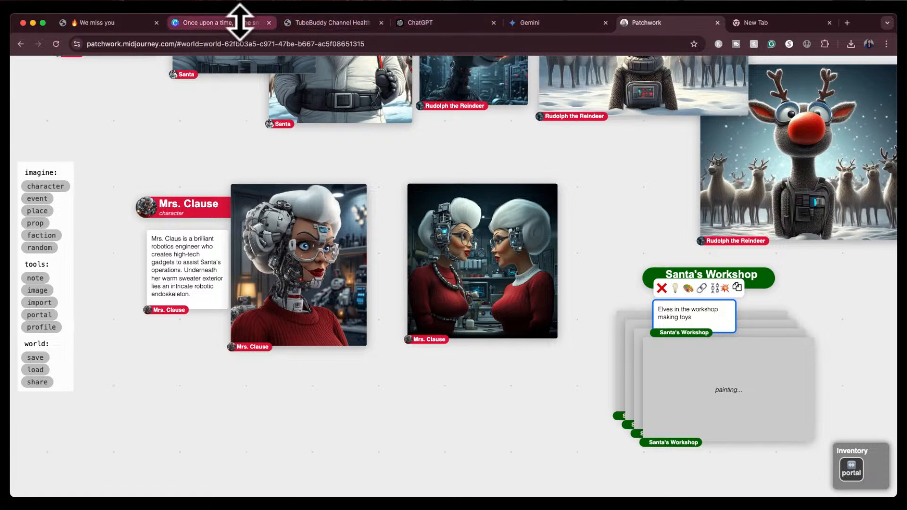
# On page 1 of the book, move the later paragraphs down to leave an empty space below the opening paragraph
pyautogui.moveTo(239, 22); pyautogui.dragTo(541, 24)
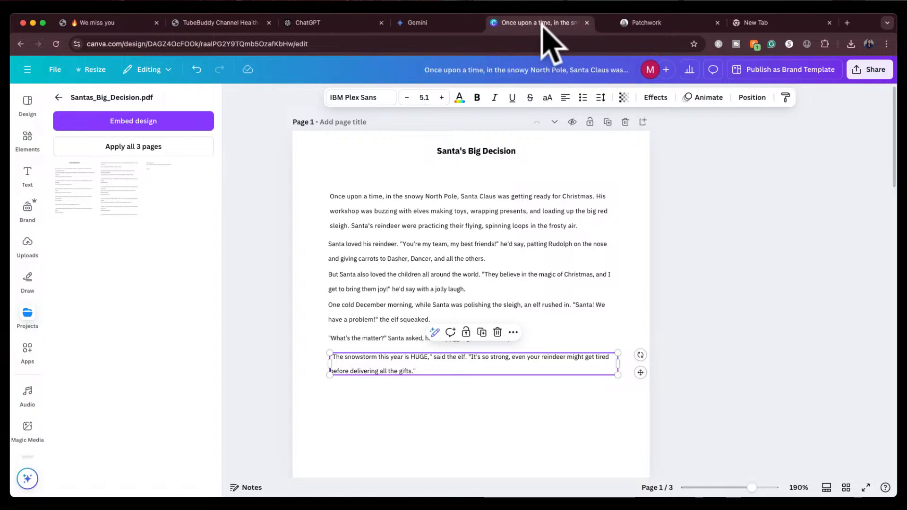
pyautogui.scroll(-3, 427, 378)
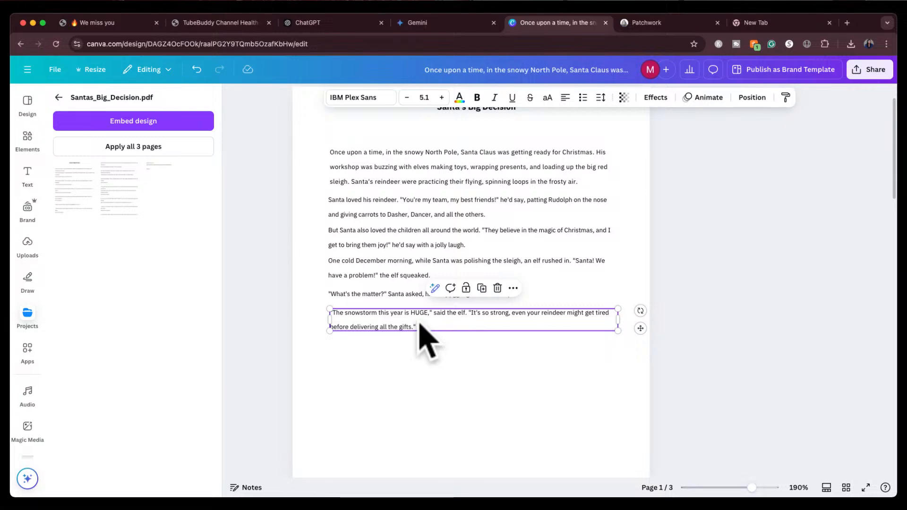
pyautogui.scroll(-2, 418, 325)
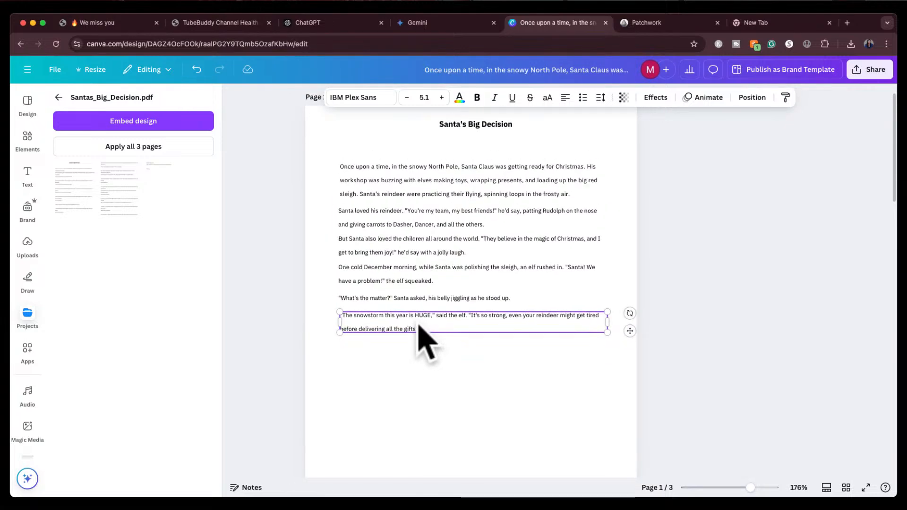
pyautogui.scroll(-4, 419, 325)
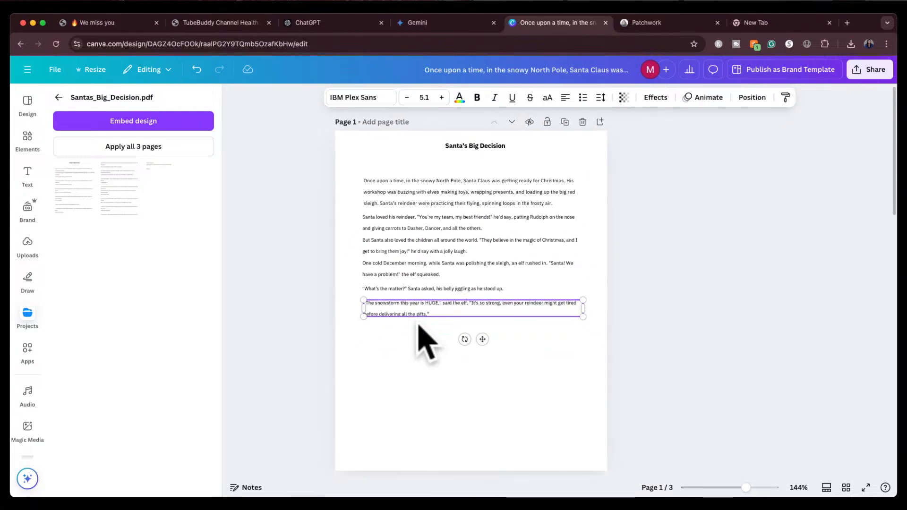
pyautogui.moveTo(451, 308); pyautogui.dragTo(456, 432)
pyautogui.moveTo(469, 288); pyautogui.dragTo(466, 413)
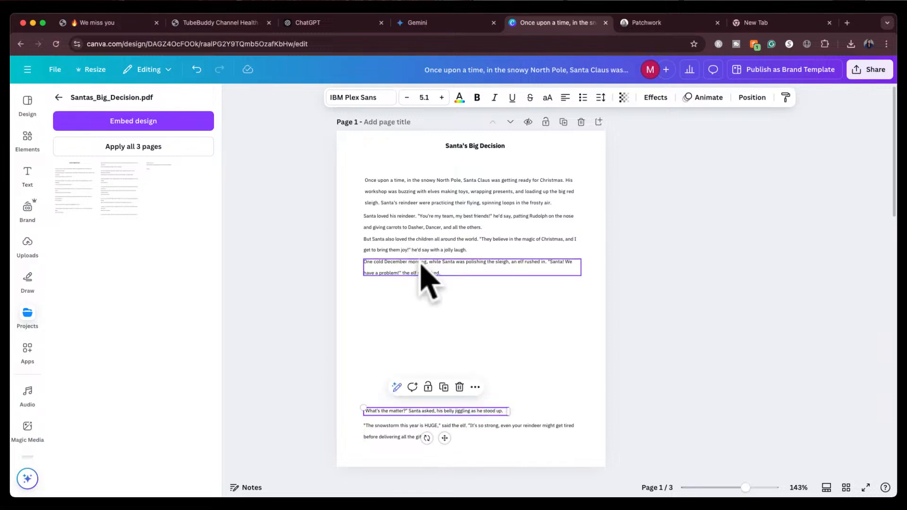
pyautogui.click(421, 287)
pyautogui.moveTo(421, 288); pyautogui.dragTo(422, 392)
pyautogui.moveTo(441, 259); pyautogui.dragTo(437, 368)
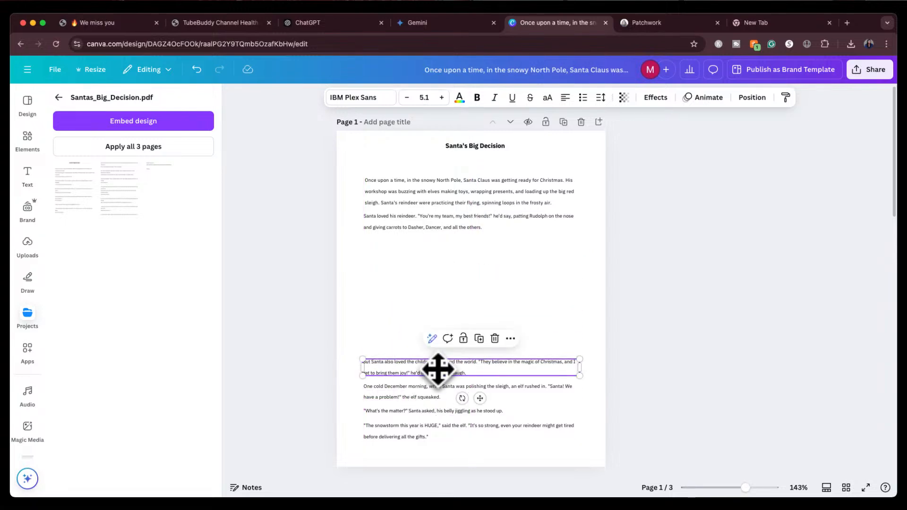
pyautogui.moveTo(435, 223); pyautogui.dragTo(432, 344)
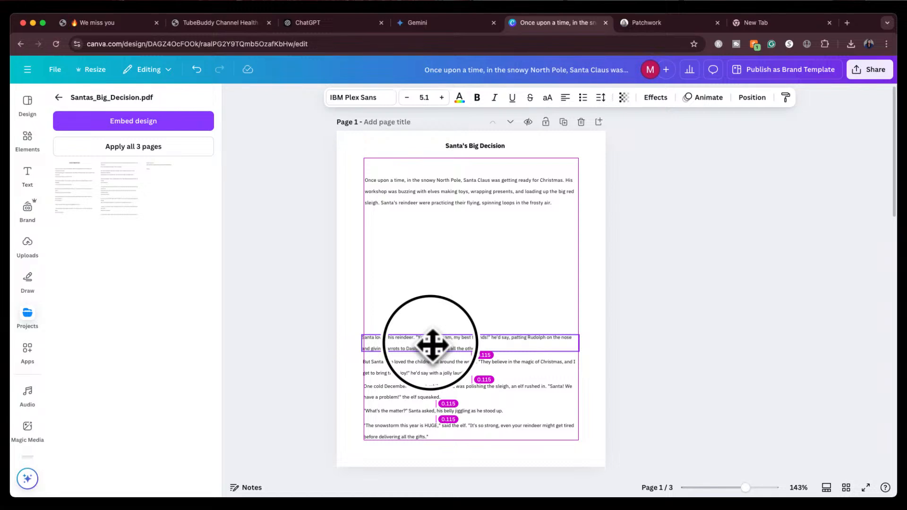
pyautogui.moveTo(431, 344); pyautogui.dragTo(432, 344)
pyautogui.click(470, 198)
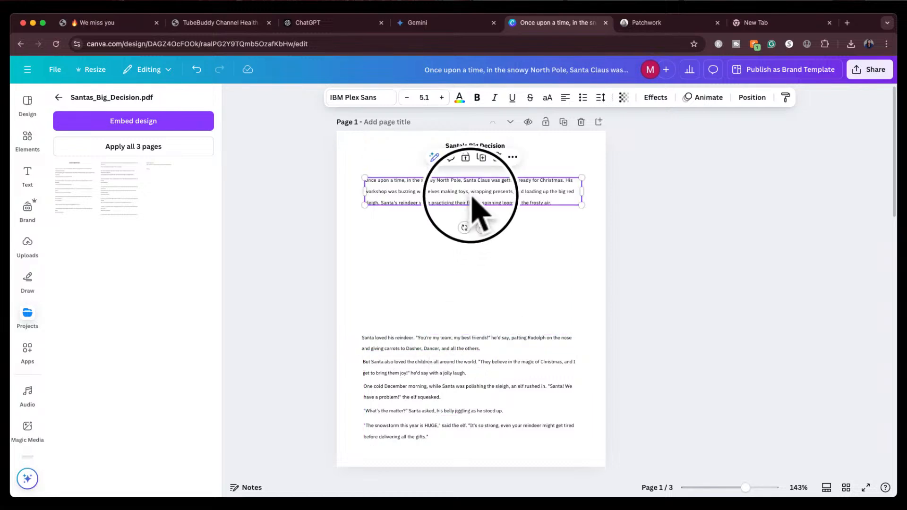
pyautogui.moveTo(472, 197)
pyautogui.mouseDown()
pyautogui.moveTo(469, 178)
pyautogui.moveTo(470, 192)
pyautogui.mouseUp()
pyautogui.click(643, 227)
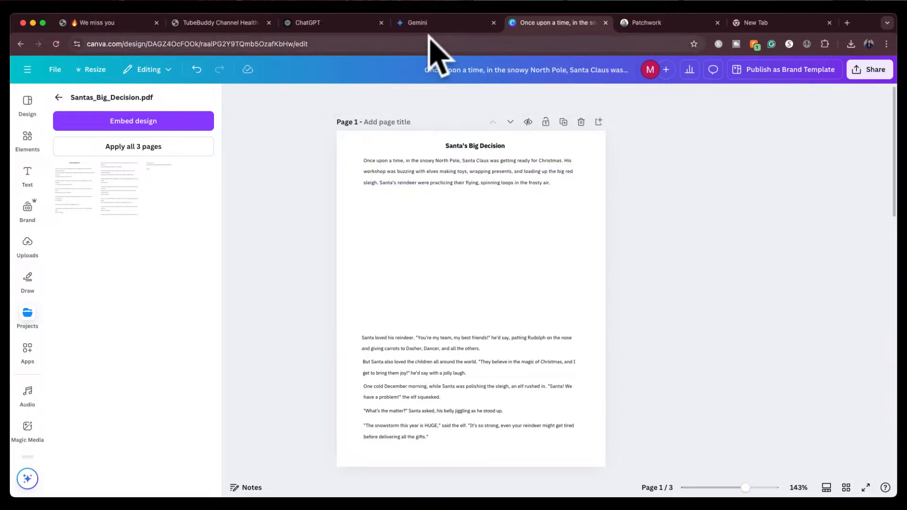
# Spread the generated Santa's Workshop images out around the place card
pyautogui.click(656, 23)
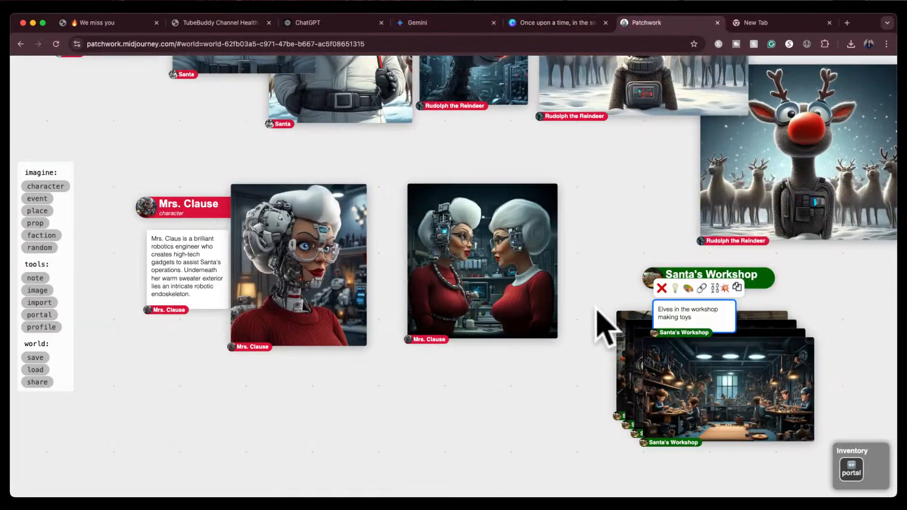
pyautogui.moveTo(704, 402); pyautogui.dragTo(474, 449)
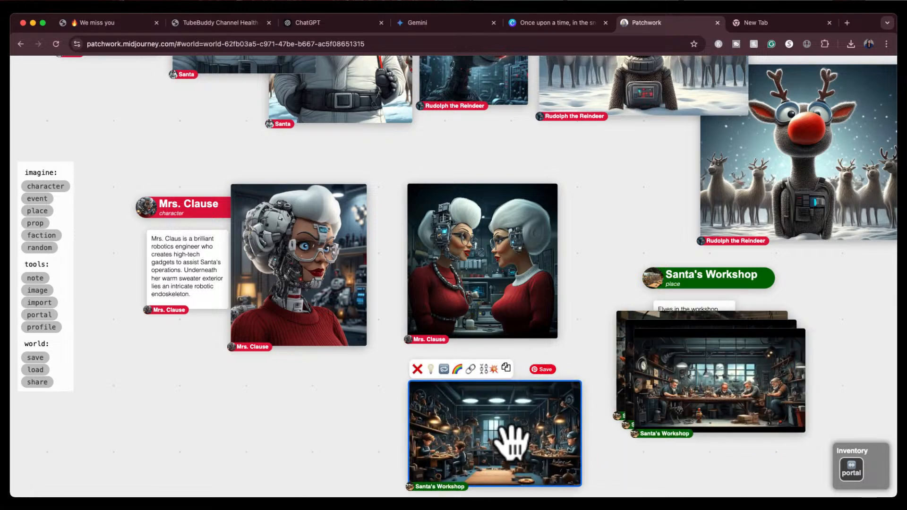
pyautogui.moveTo(688, 380); pyautogui.dragTo(669, 493)
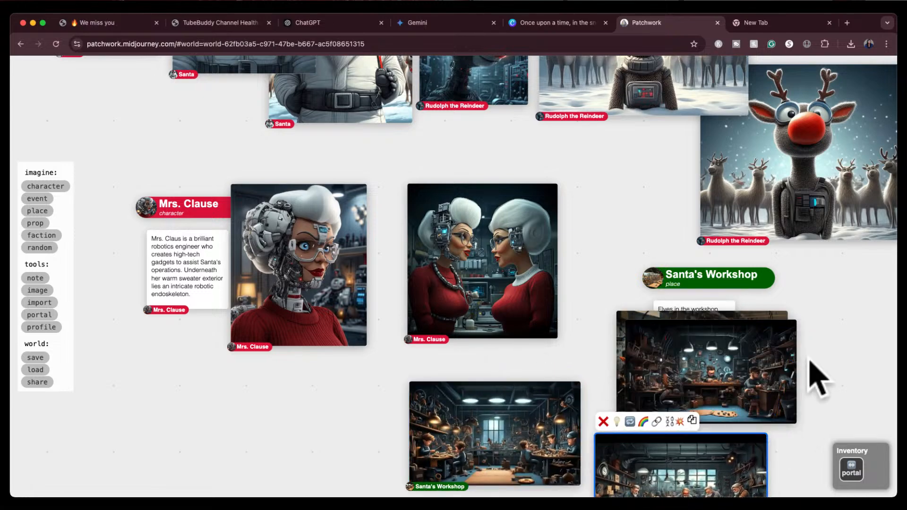
pyautogui.scroll(5, 808, 359)
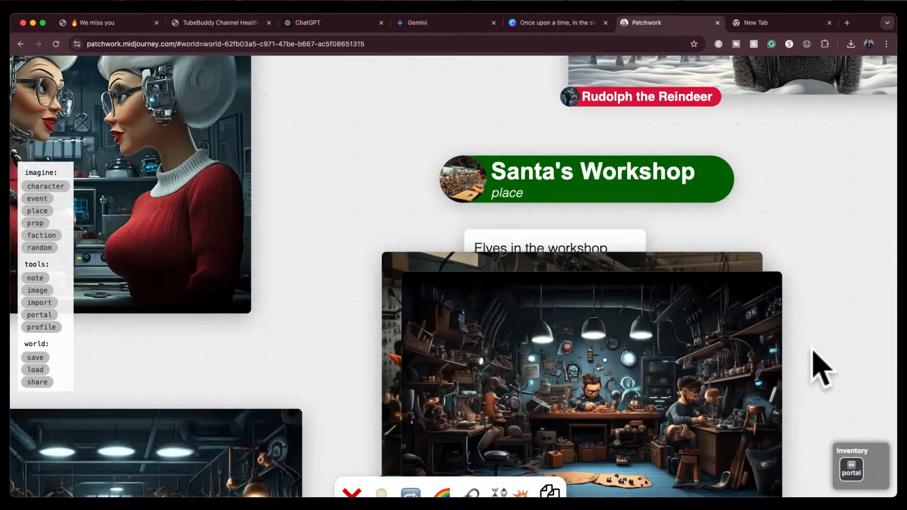
pyautogui.moveTo(816, 345); pyautogui.dragTo(661, 215)
pyautogui.moveTo(515, 213); pyautogui.dragTo(756, 186)
pyautogui.moveTo(684, 411); pyautogui.dragTo(818, 233)
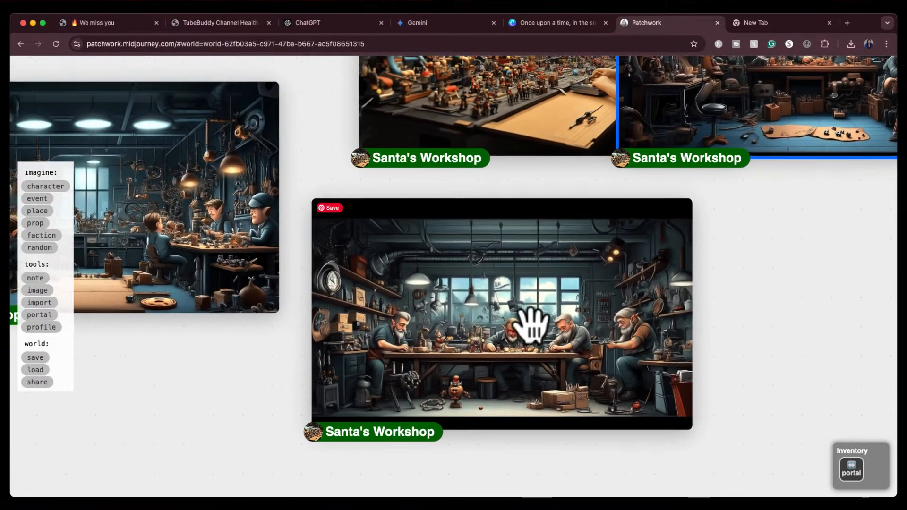
pyautogui.moveTo(244, 352); pyautogui.dragTo(439, 418)
# Delete the unwanted Santa's Workshop images, keeping only the one with the bearded workers at a long table
pyautogui.click(297, 288)
pyautogui.click(101, 100)
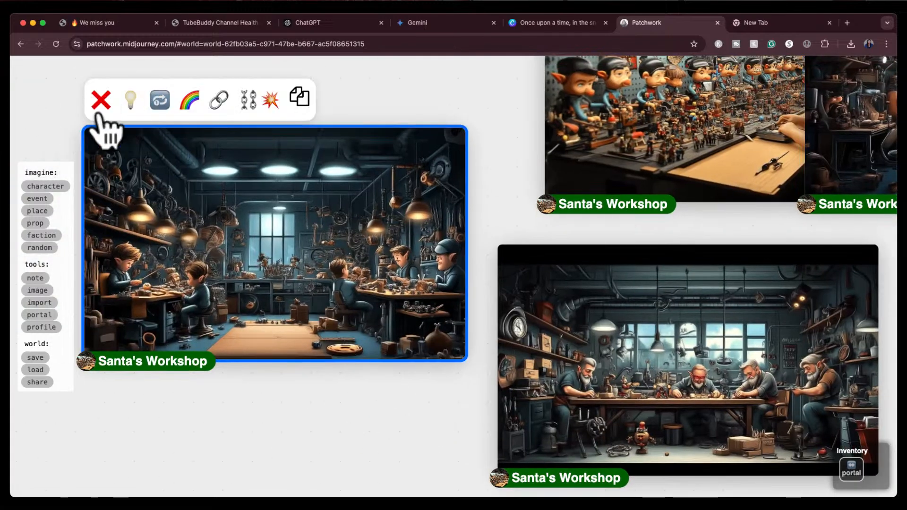
pyautogui.scroll(5, 425, 358)
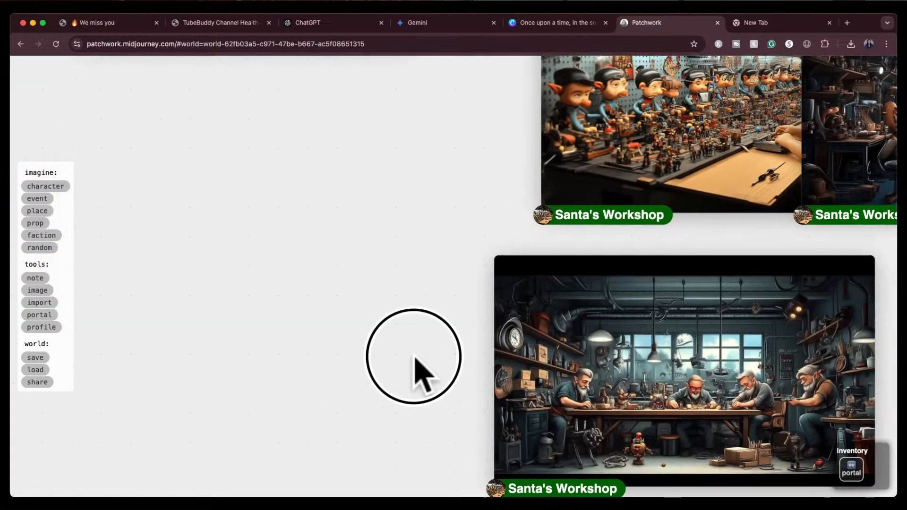
pyautogui.click(567, 300)
pyautogui.click(508, 97)
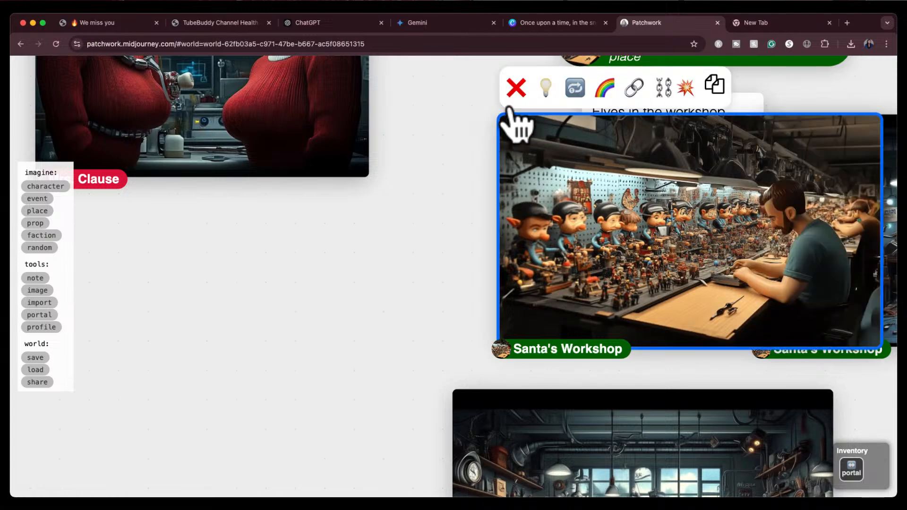
pyautogui.hscroll(5, 567, 273)
pyautogui.click(548, 264)
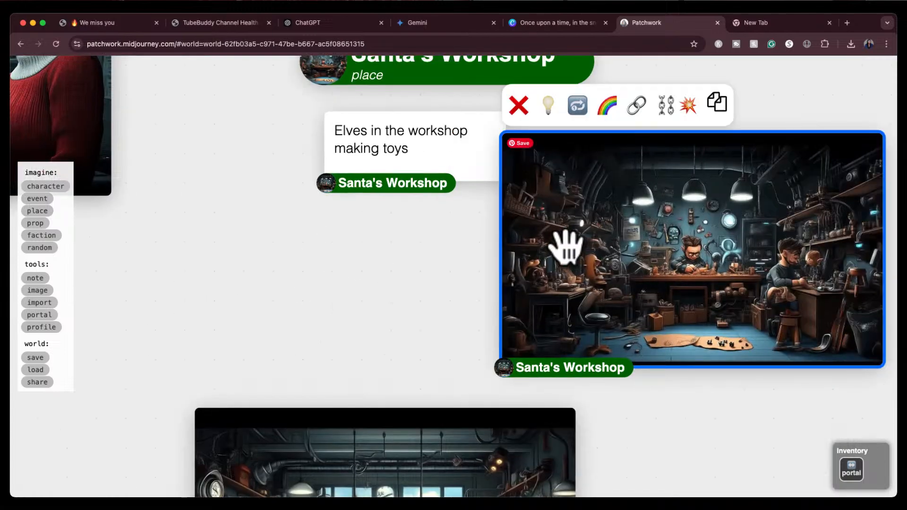
pyautogui.click(518, 105)
pyautogui.scroll(-2, 496, 260)
pyautogui.scroll(-4, 523, 184)
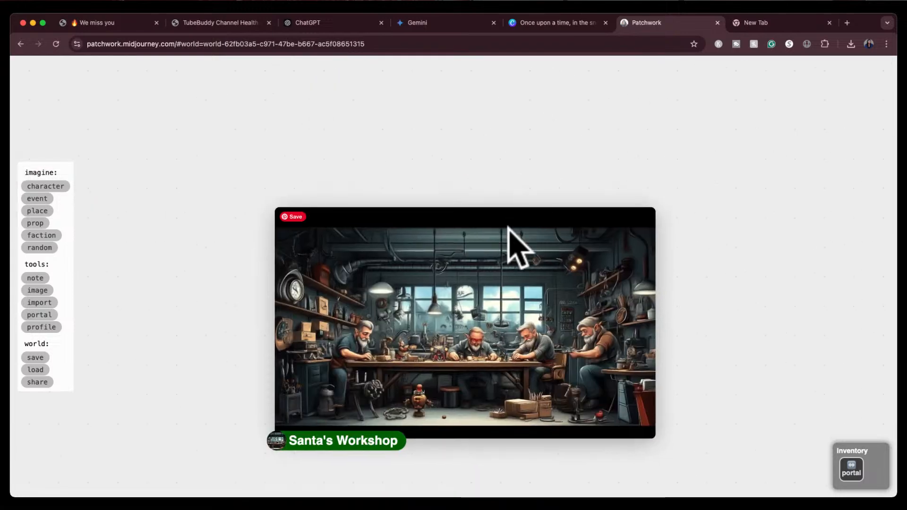
# Copy the kept Santa's Workshop image and place it into the empty space on page 1 of the Canva book
pyautogui.click(509, 238)
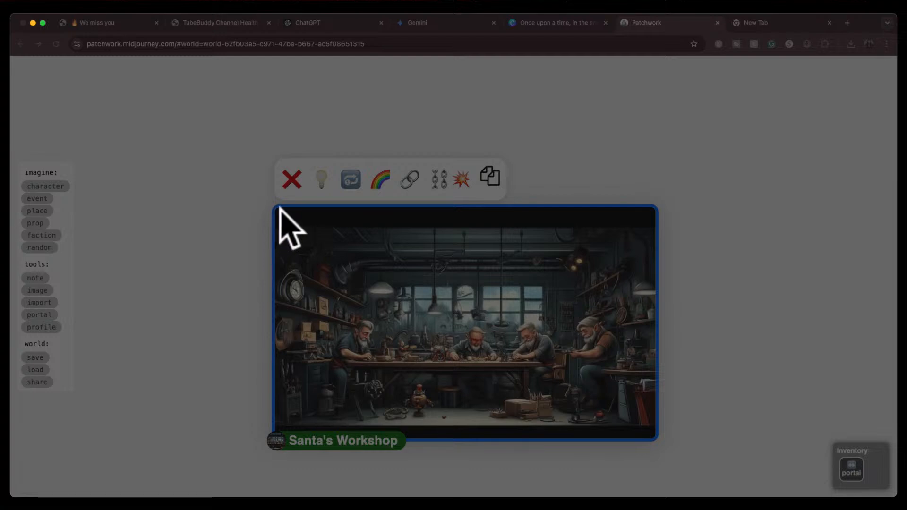
pyautogui.click(284, 273)
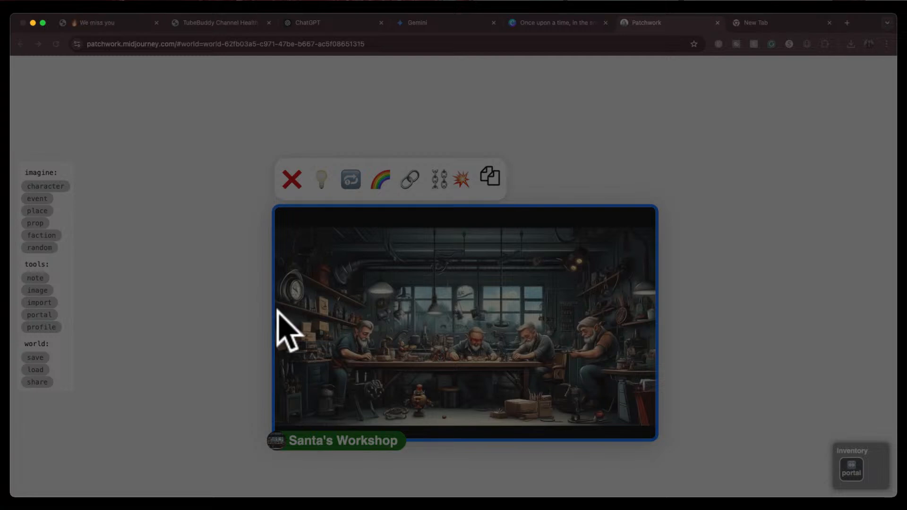
pyautogui.click(335, 231)
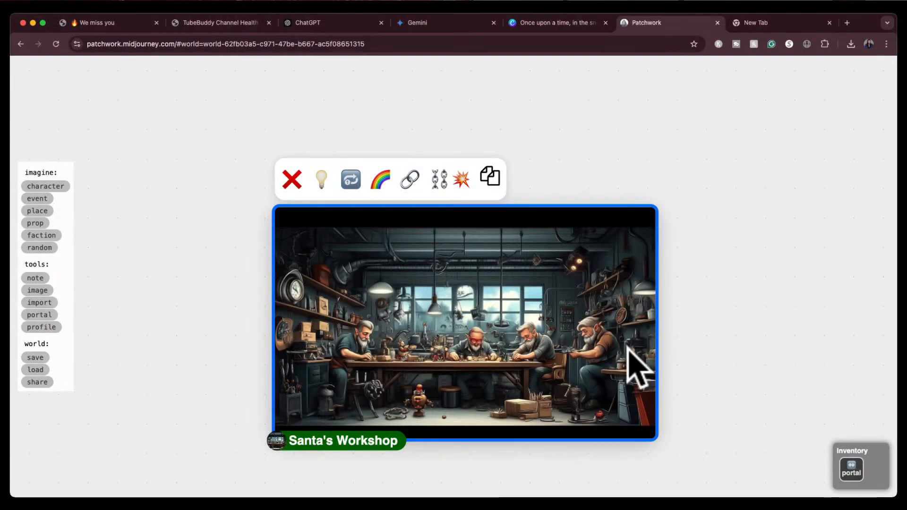
pyautogui.click(575, 25)
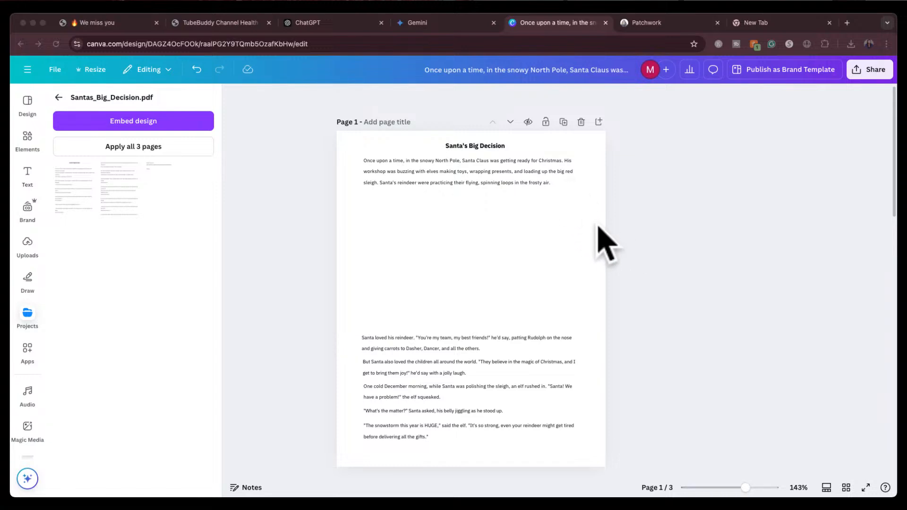
pyautogui.moveTo(589, 223); pyautogui.dragTo(450, 229)
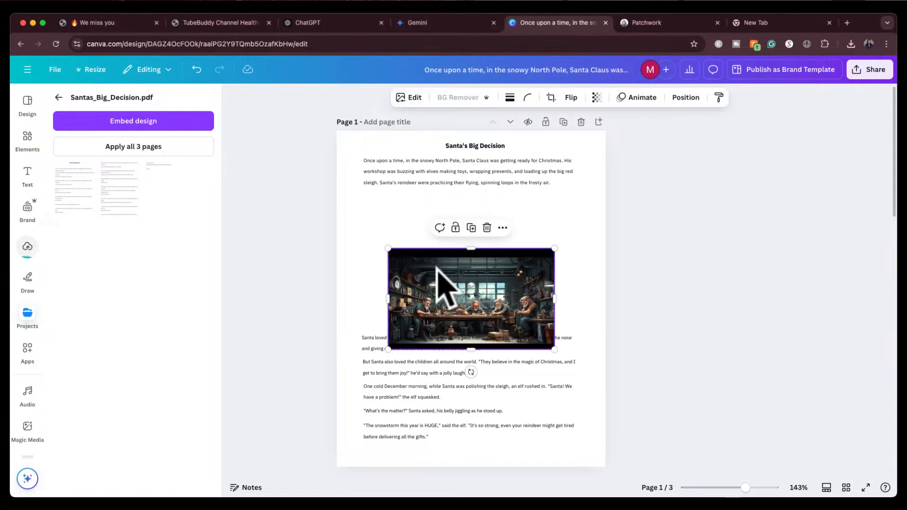
# Move and enlarge the workshop image to fill the gap between the opening paragraph and the next text
pyautogui.moveTo(438, 270); pyautogui.dragTo(405, 216)
pyautogui.moveTo(519, 291); pyautogui.dragTo(578, 327)
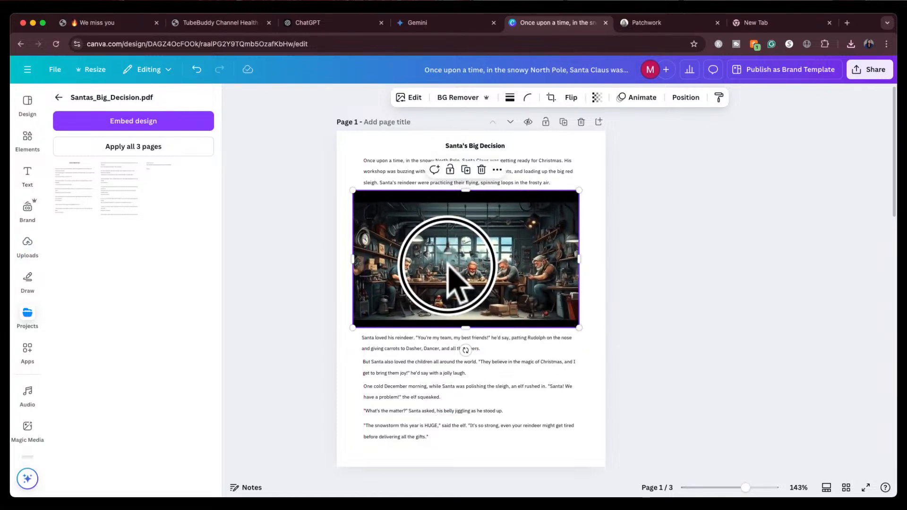
pyautogui.moveTo(449, 259)
pyautogui.mouseDown()
pyautogui.moveTo(456, 272)
pyautogui.moveTo(455, 265)
pyautogui.mouseUp()
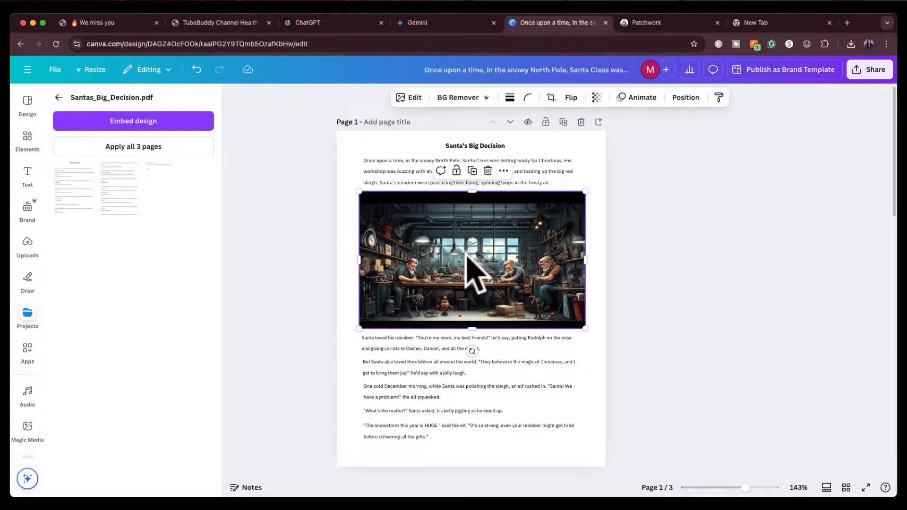
# Upscale the selected workshop image at 2x with the Image Upscaler app
pyautogui.click(58, 97)
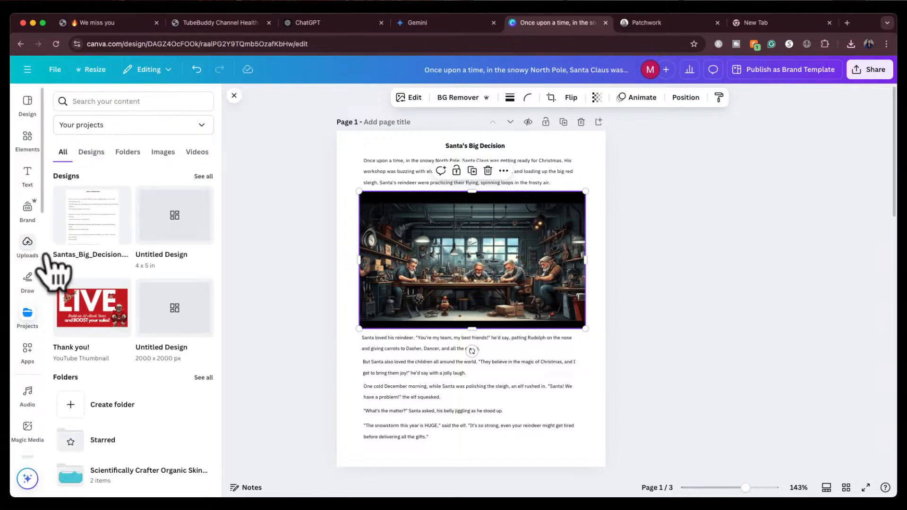
pyautogui.scroll(-2, 31, 357)
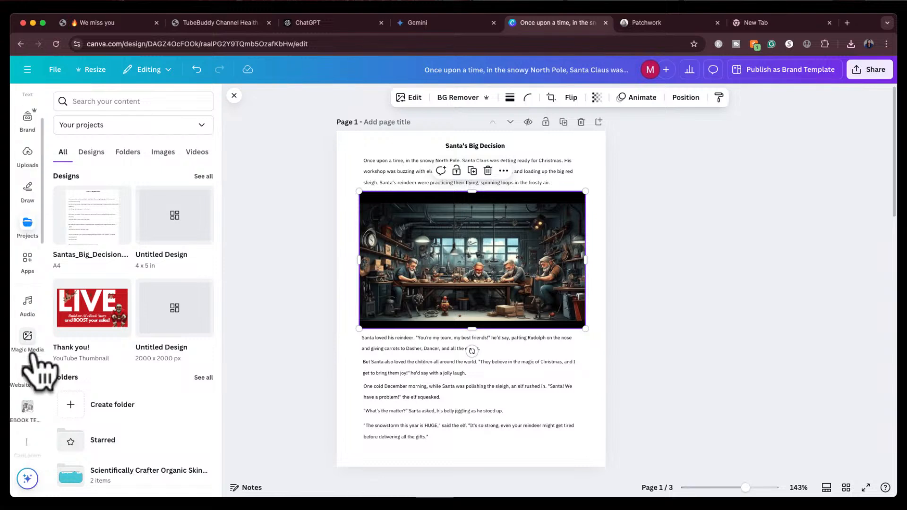
pyautogui.scroll(-5, 32, 357)
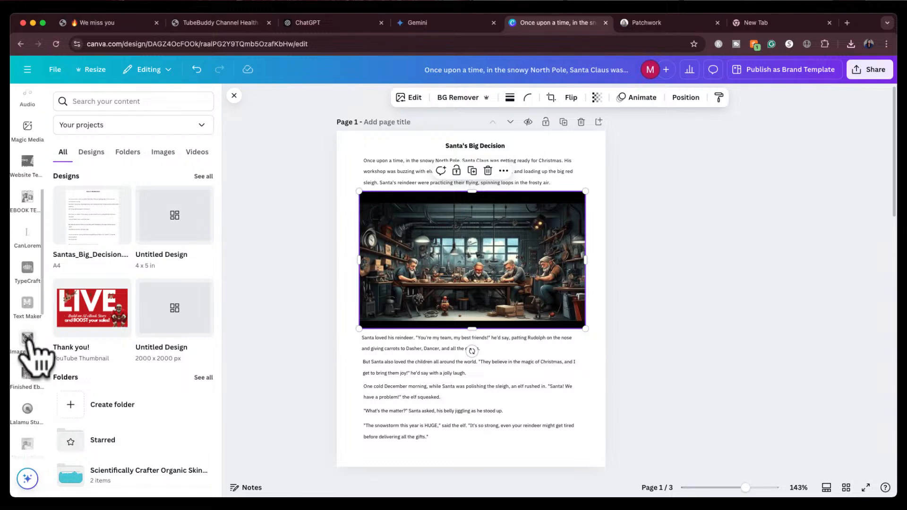
pyautogui.click(28, 339)
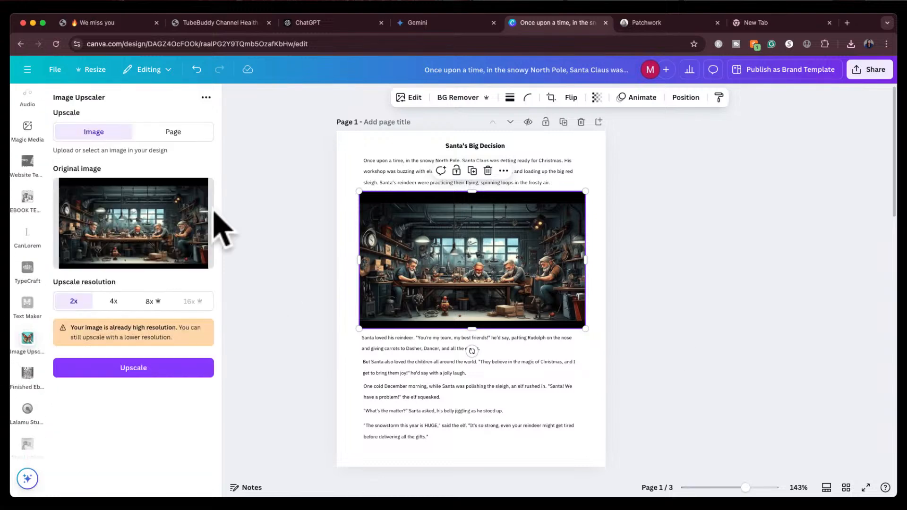
pyautogui.click(136, 370)
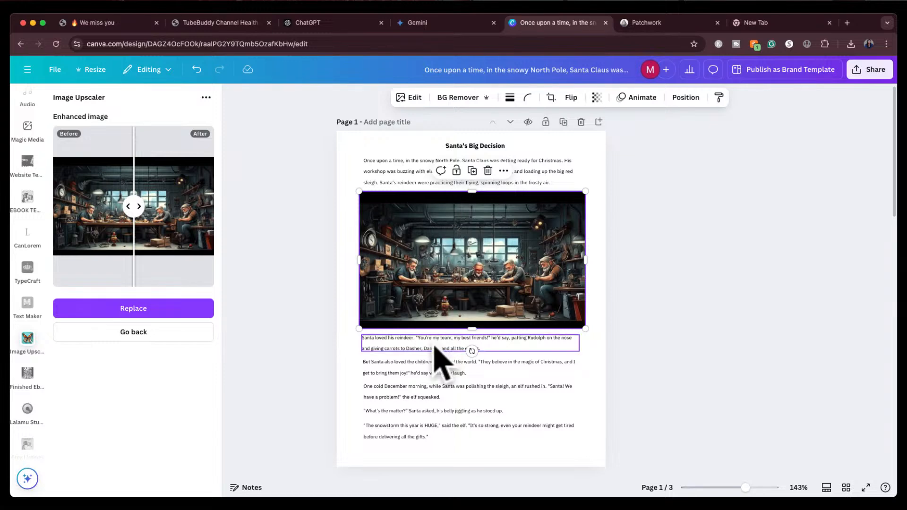
# Crop the workshop image slightly at its top and bottom edges, then review page 1
pyautogui.moveTo(472, 191); pyautogui.dragTo(470, 202)
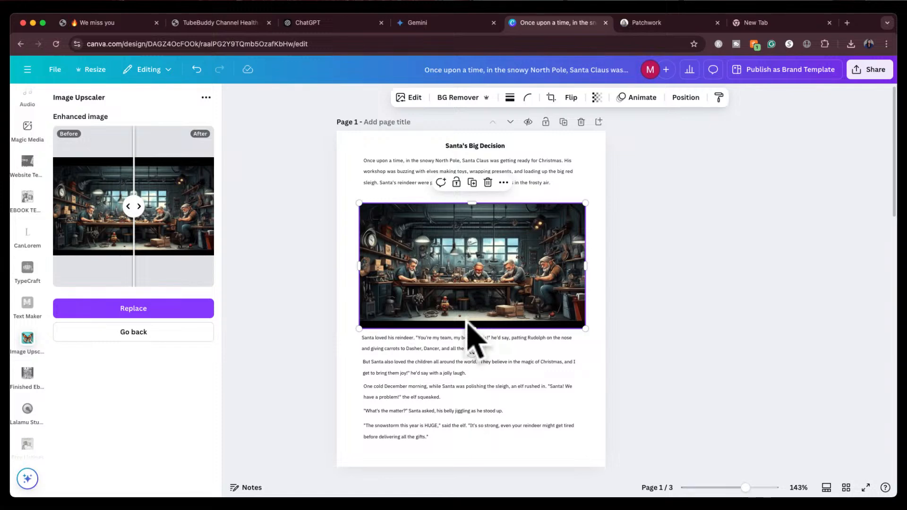
pyautogui.moveTo(470, 328); pyautogui.dragTo(469, 320)
pyautogui.click(644, 258)
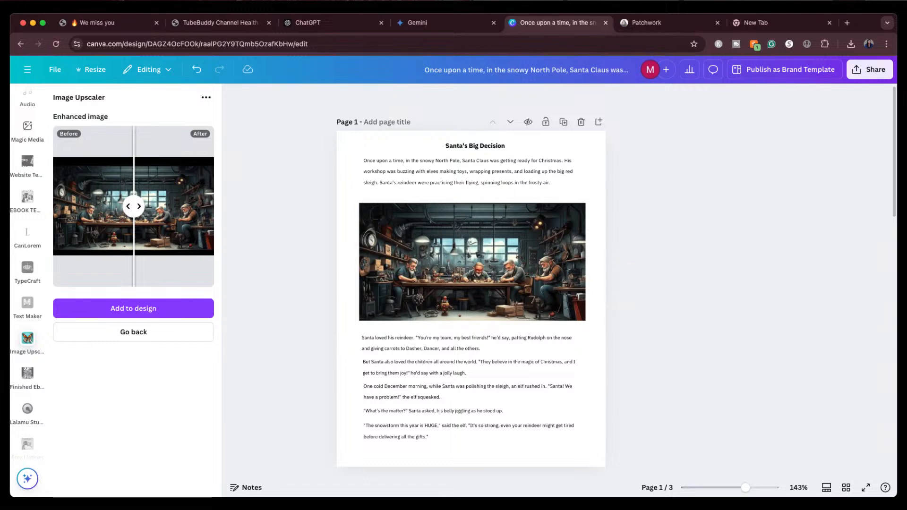
pyautogui.scroll(-1, 654, 313)
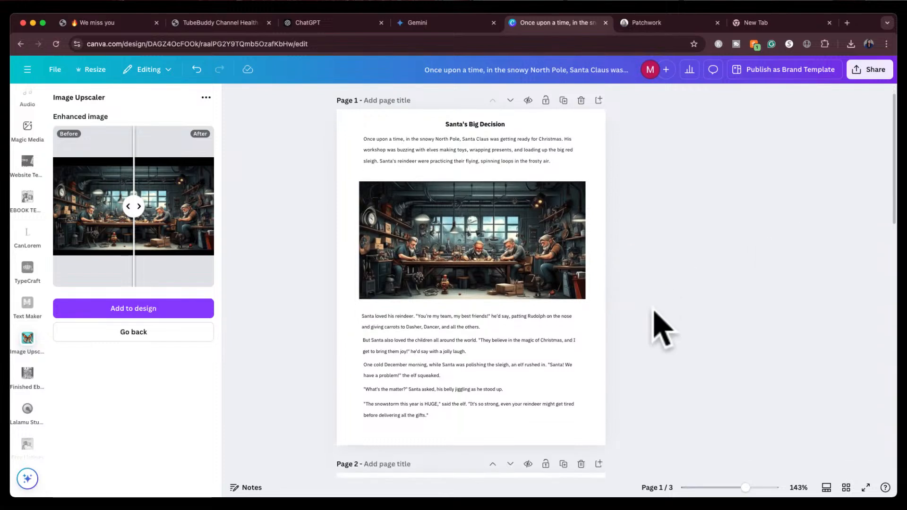
pyautogui.scroll(-1, 661, 330)
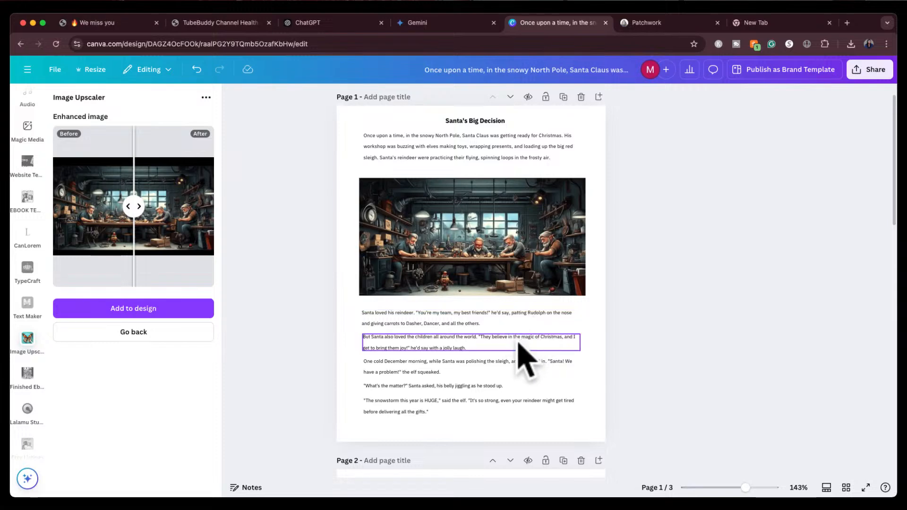
pyautogui.scroll(-3, 524, 359)
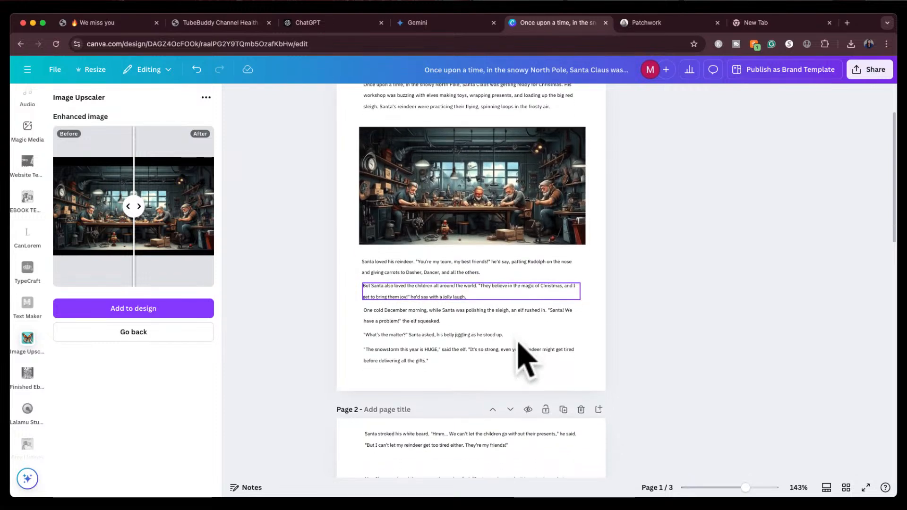
pyautogui.scroll(-1, 524, 359)
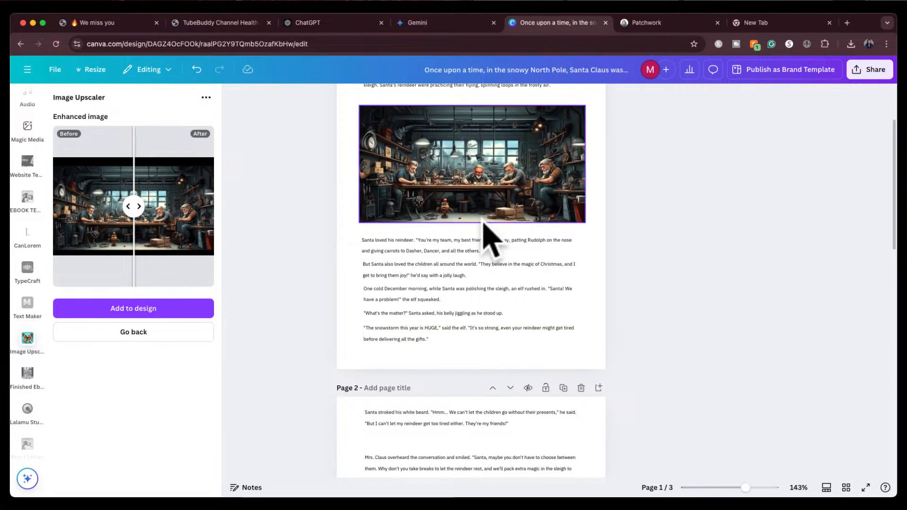
# In Patchwork, add an event card named Snowstorm and move it beside the Santa's Workshop image
pyautogui.click(675, 24)
pyautogui.click(40, 199)
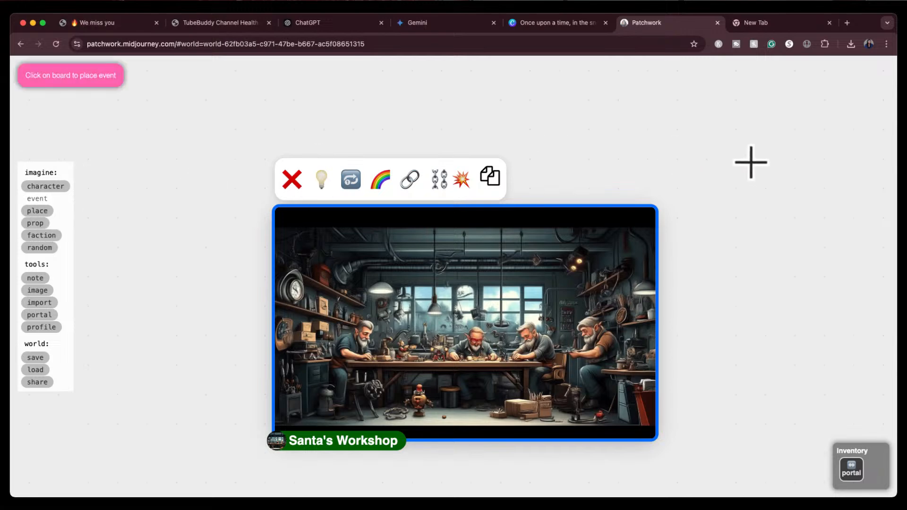
pyautogui.press('Escape')
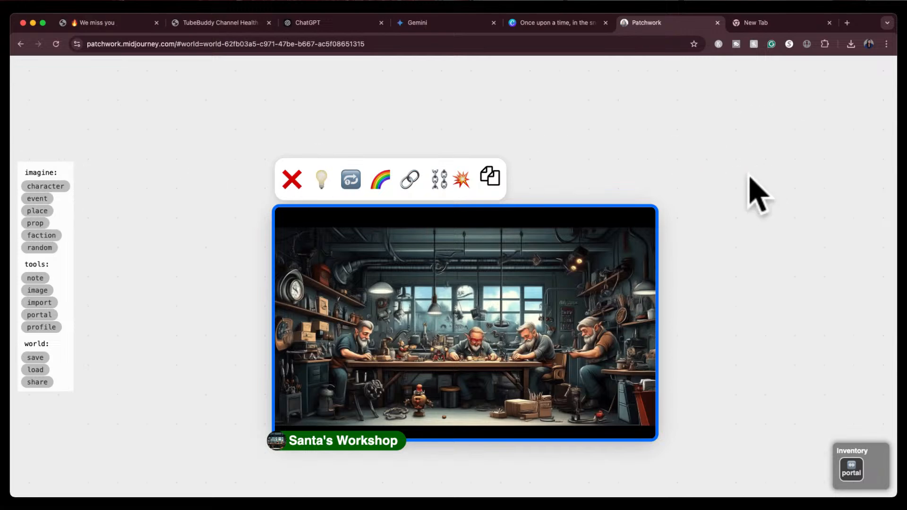
pyautogui.moveTo(720, 407); pyautogui.dragTo(742, 400)
pyautogui.scroll(-10, 740, 390)
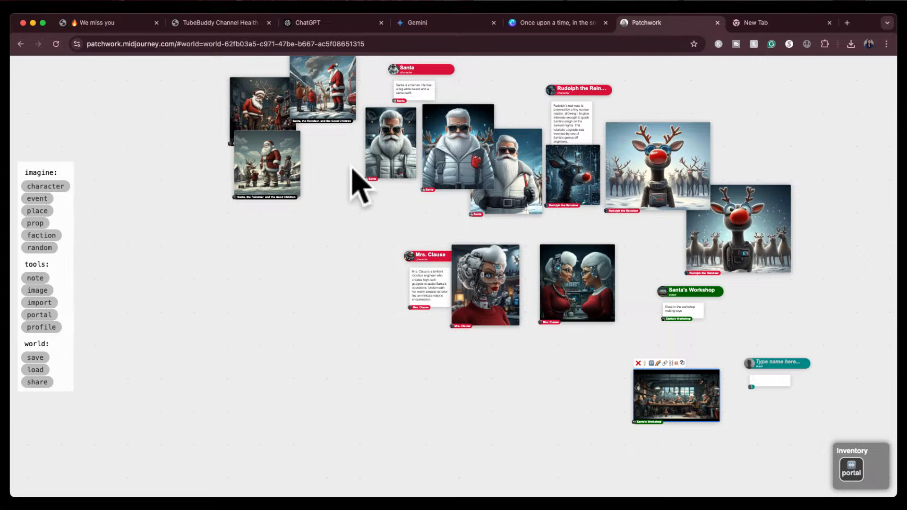
pyautogui.scroll(10, 352, 174)
pyautogui.click(320, 169)
pyautogui.moveTo(326, 184); pyautogui.dragTo(384, 369)
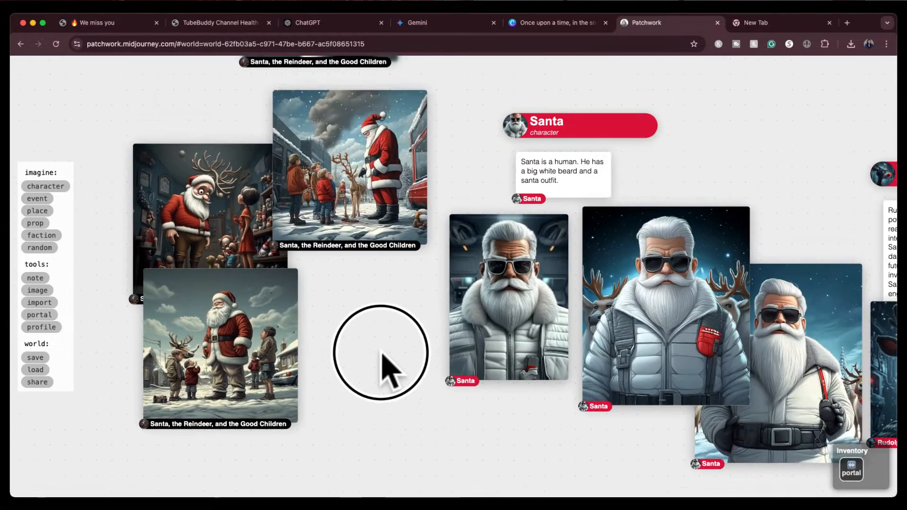
pyautogui.moveTo(395, 314); pyautogui.dragTo(105, 126)
pyautogui.moveTo(647, 289); pyautogui.dragTo(327, 75)
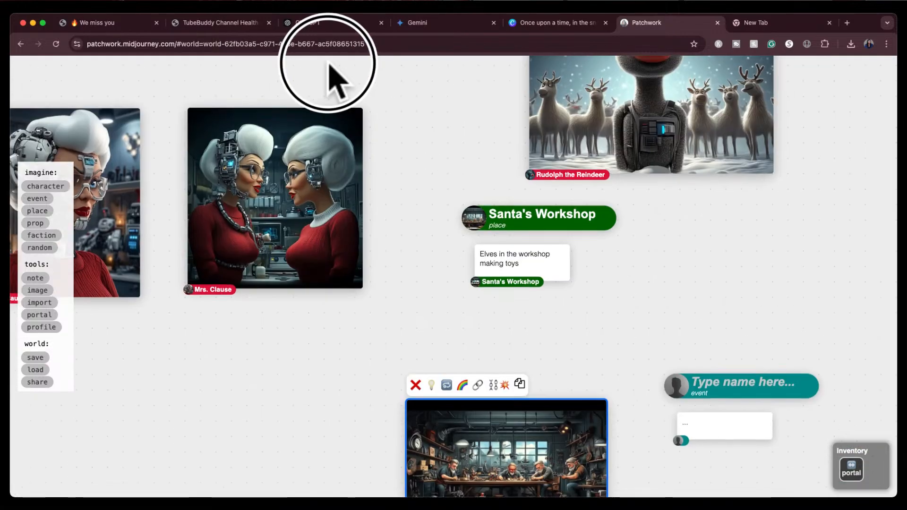
pyautogui.click(714, 385)
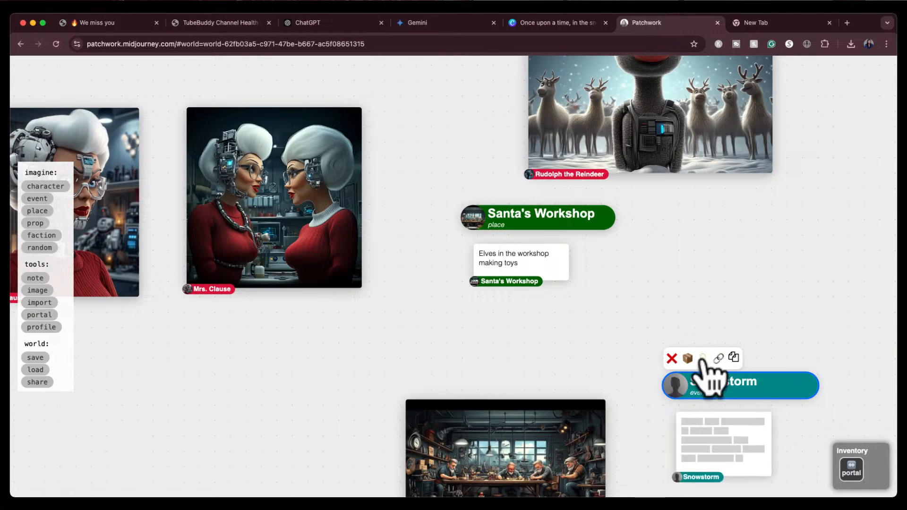
pyautogui.moveTo(803, 441); pyautogui.dragTo(601, 268)
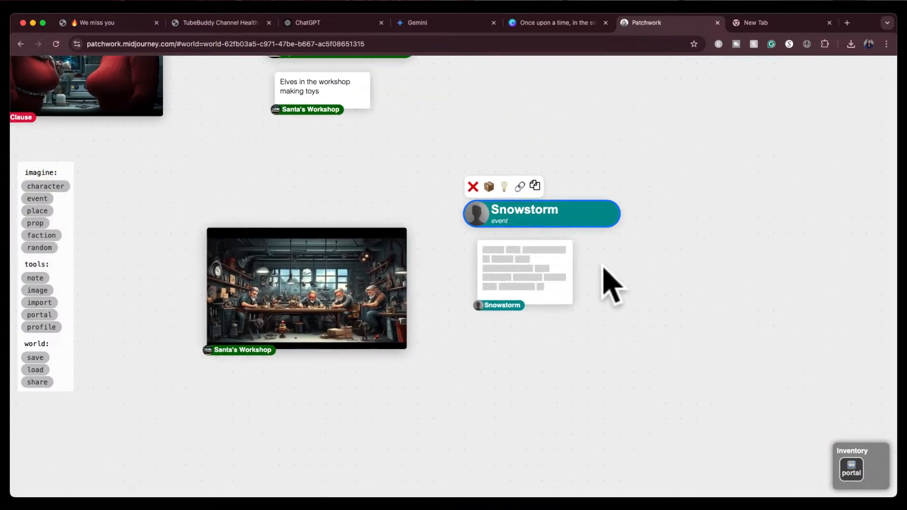
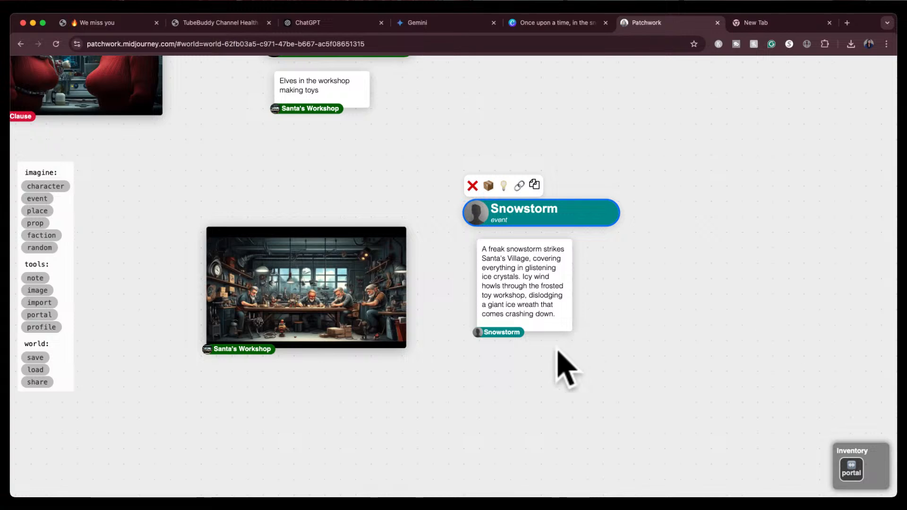
# Paint images for the Snowstorm event from its description card, keeping its ingredients
pyautogui.moveTo(584, 369); pyautogui.dragTo(414, 267)
pyautogui.click(364, 158)
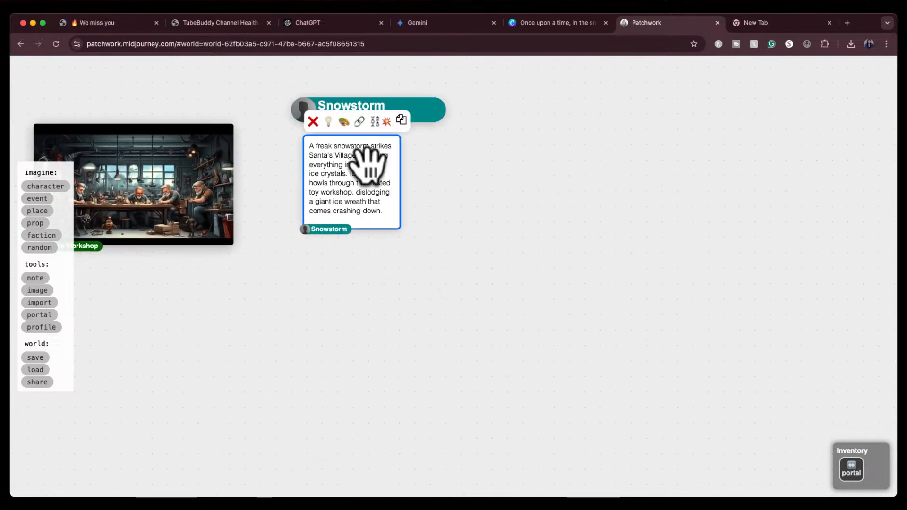
pyautogui.click(343, 125)
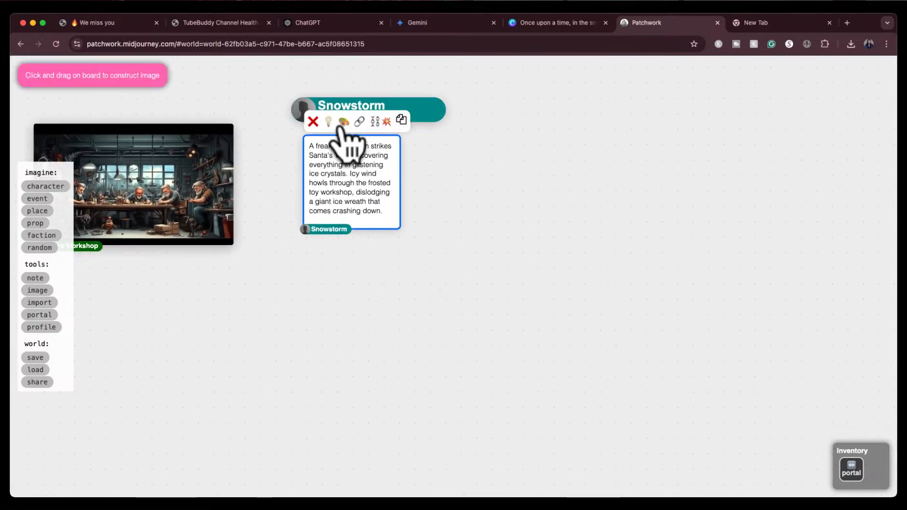
pyautogui.moveTo(414, 144)
pyautogui.mouseDown()
pyautogui.moveTo(433, 175)
pyautogui.moveTo(683, 406)
pyautogui.mouseUp()
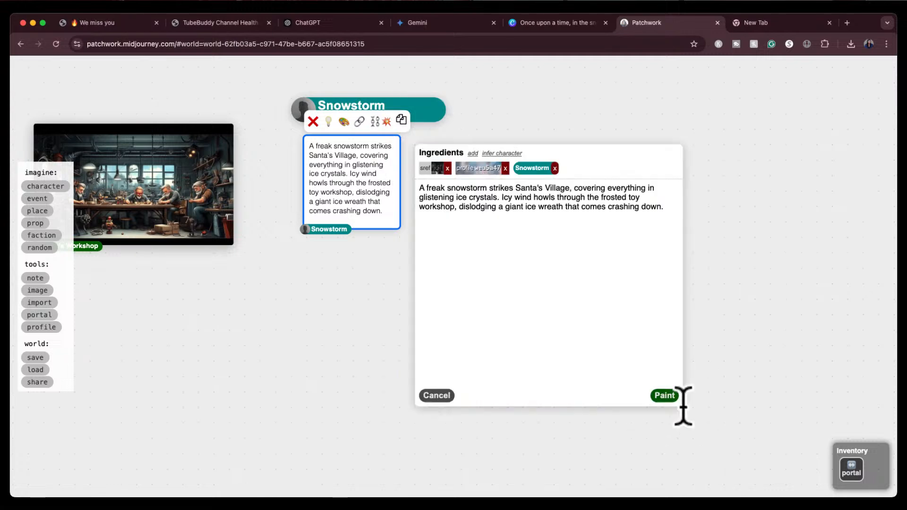
pyautogui.click(664, 396)
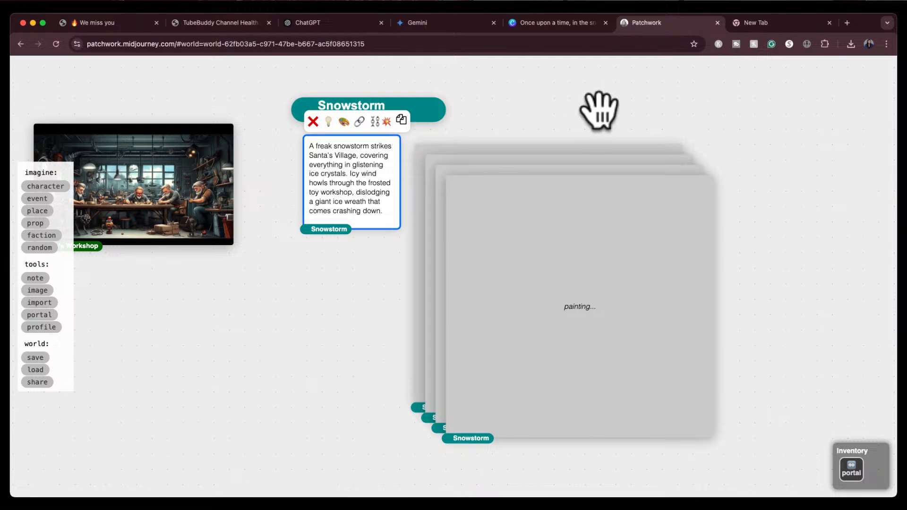
# In the book design, move the 'By morning' and 'Thank you' paragraphs on page 2 down, closing the gaps between them
pyautogui.click(557, 23)
pyautogui.scroll(-3, 505, 348)
pyautogui.scroll(-4, 506, 348)
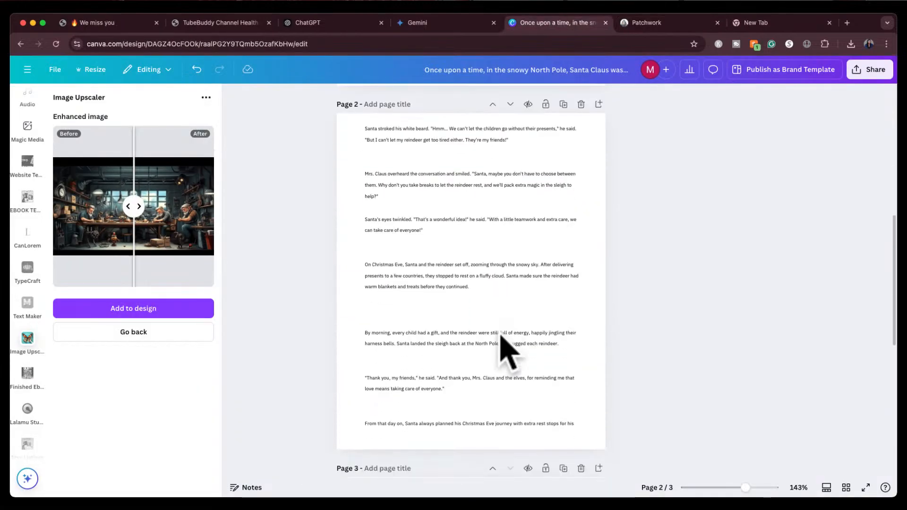
pyautogui.scroll(3, 506, 348)
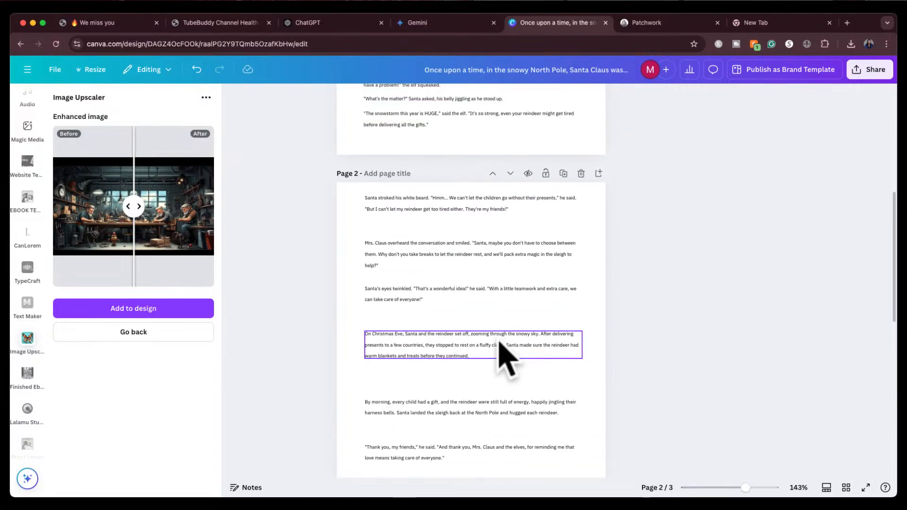
pyautogui.scroll(-3, 500, 352)
pyautogui.click(466, 354)
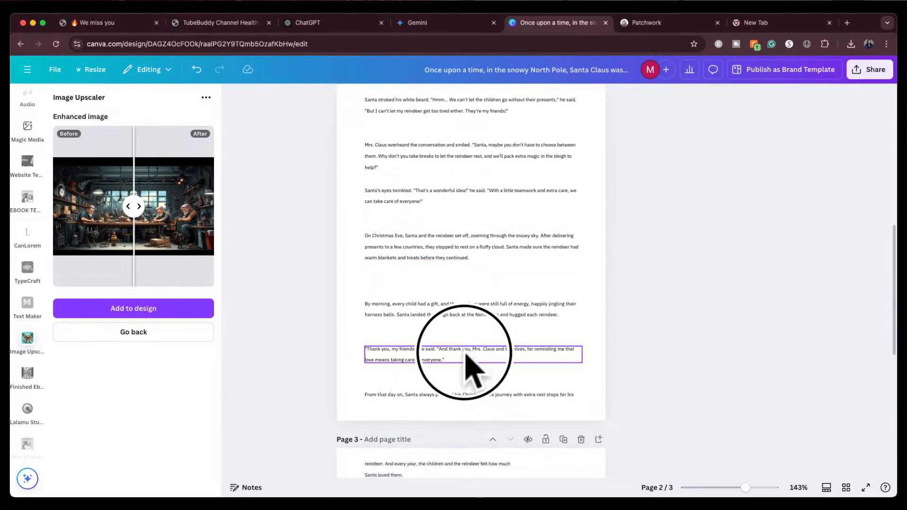
pyautogui.moveTo(467, 354); pyautogui.dragTo(466, 378)
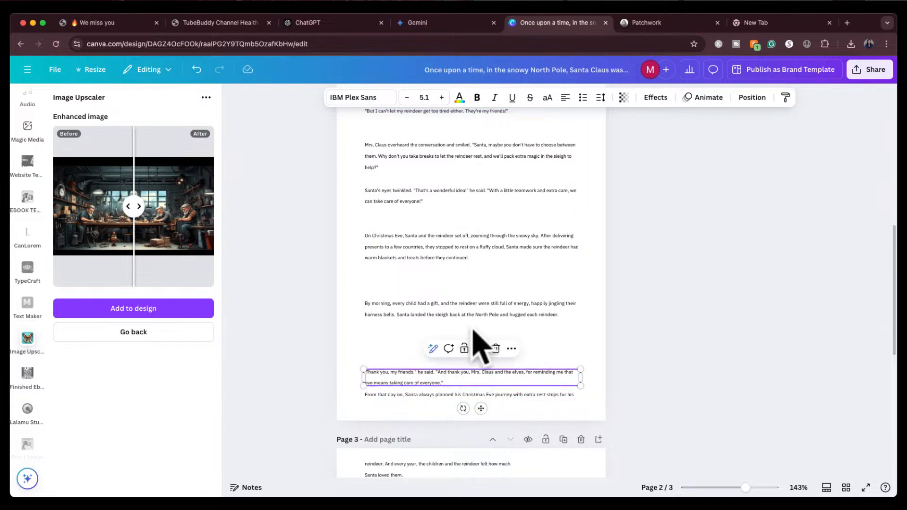
pyautogui.moveTo(474, 309); pyautogui.dragTo(473, 349)
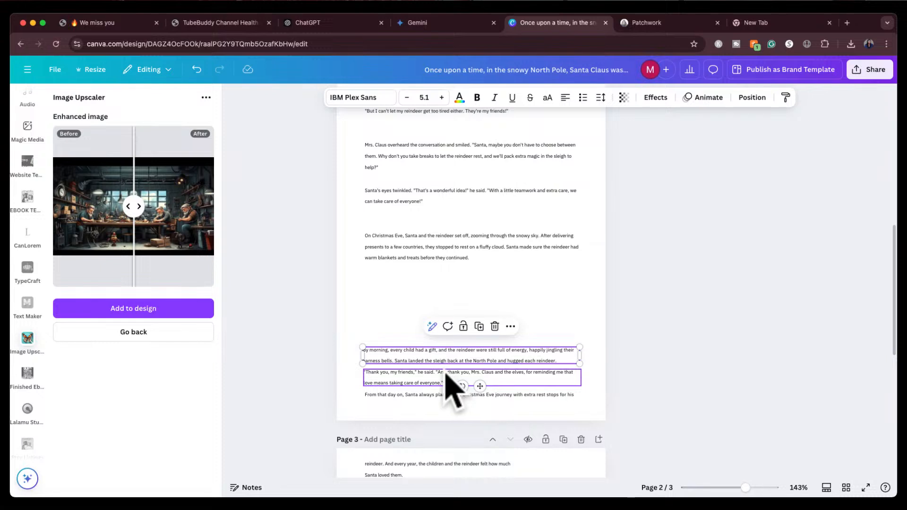
pyautogui.moveTo(445, 374); pyautogui.dragTo(448, 350)
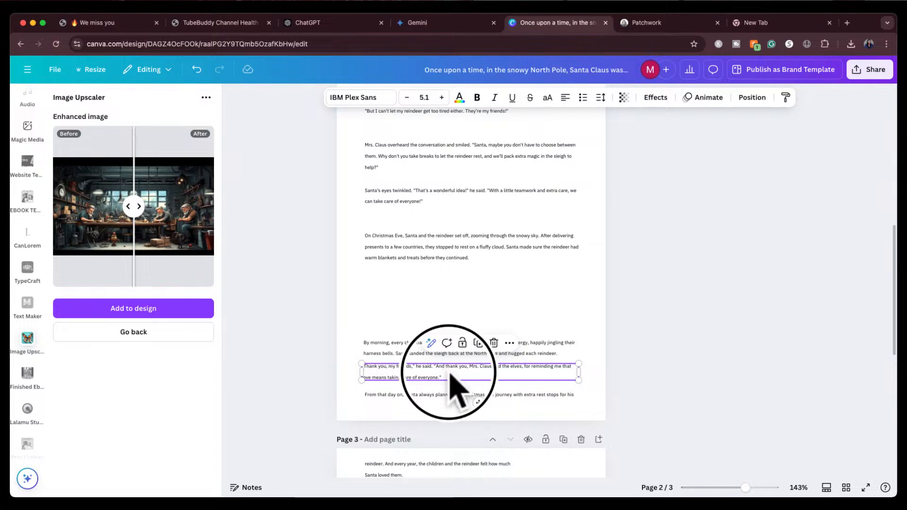
pyautogui.moveTo(449, 373); pyautogui.dragTo(449, 375)
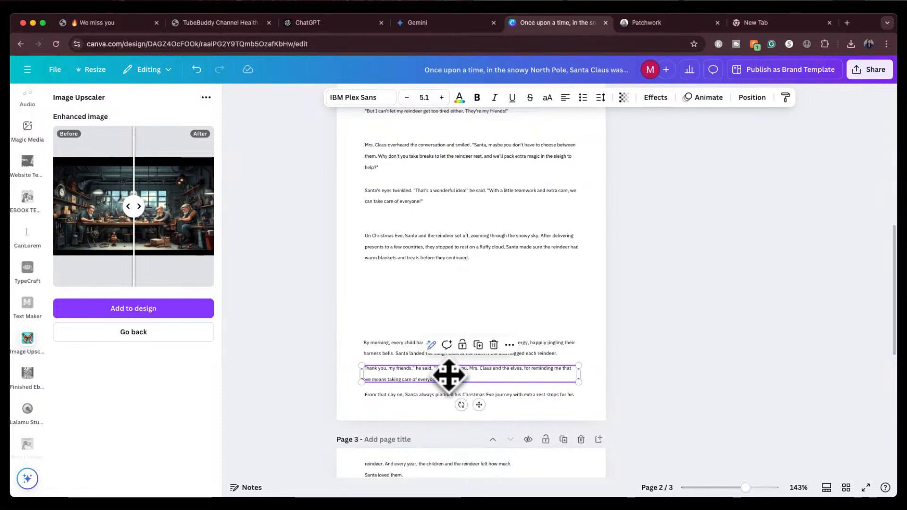
# Move the remaining page 2 paragraphs down beneath each other, leaving a blank area at the top of the page
pyautogui.click(401, 344)
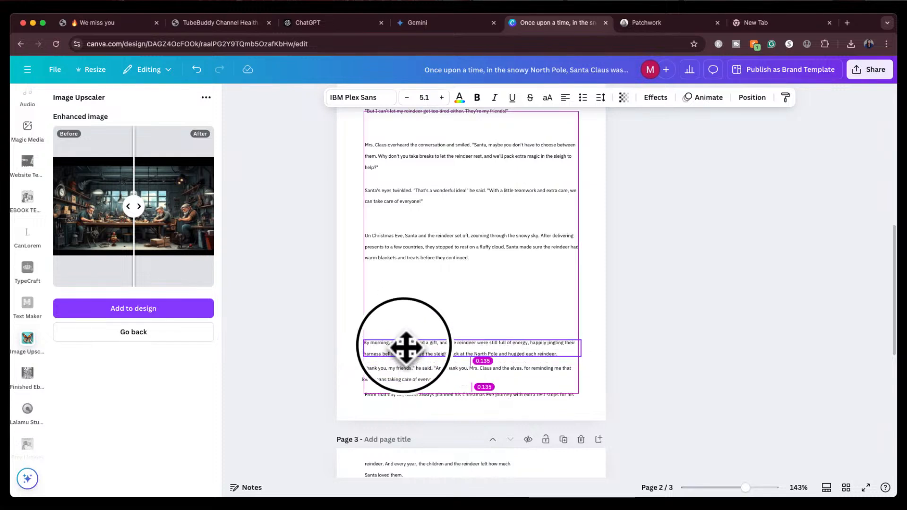
pyautogui.moveTo(436, 259); pyautogui.dragTo(448, 324)
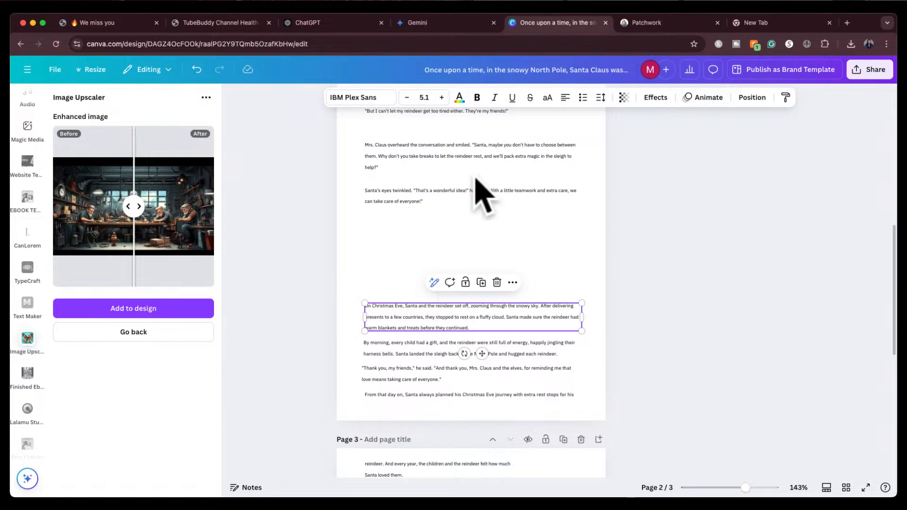
pyautogui.moveTo(493, 201); pyautogui.dragTo(481, 279)
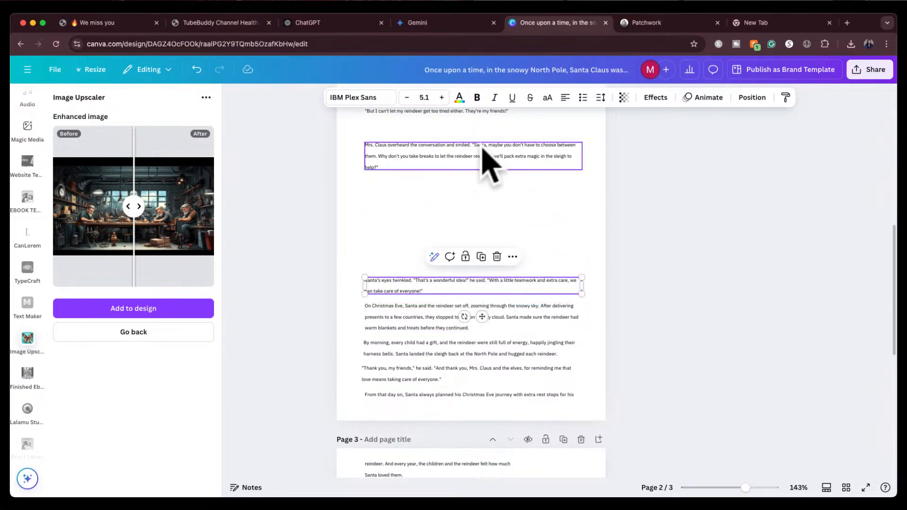
pyautogui.moveTo(482, 160); pyautogui.dragTo(482, 251)
pyautogui.scroll(2, 496, 212)
pyautogui.scroll(2, 500, 217)
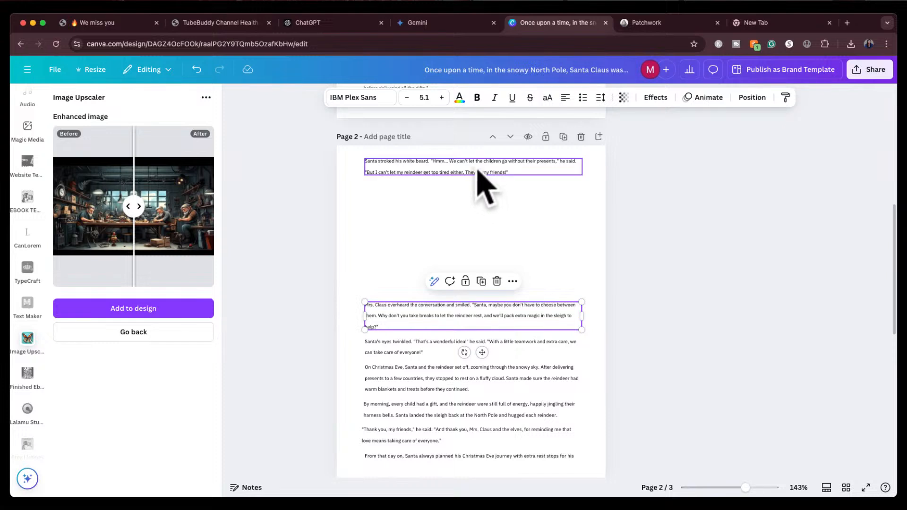
pyautogui.moveTo(478, 173); pyautogui.dragTo(476, 286)
pyautogui.click(683, 266)
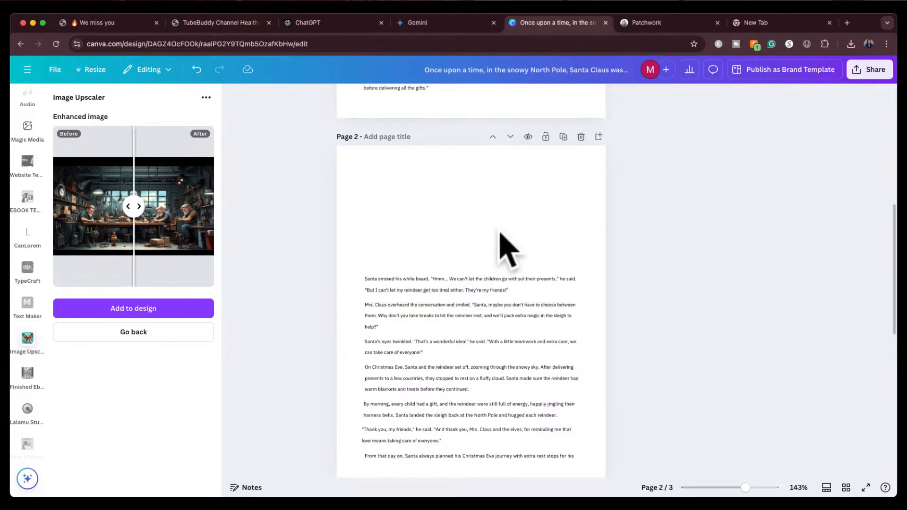
# In Patchwork, spread the stacked Snowstorm images apart across the board
pyautogui.scroll(3, 441, 168)
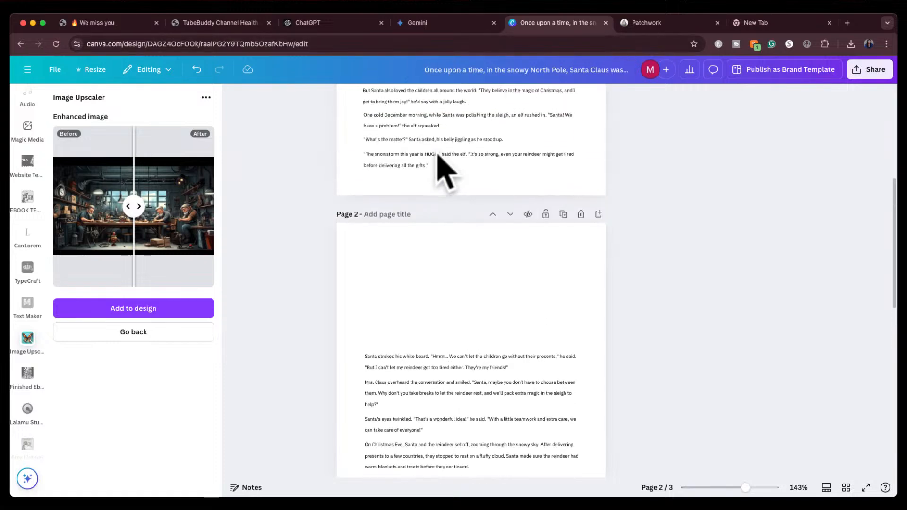
pyautogui.click(649, 19)
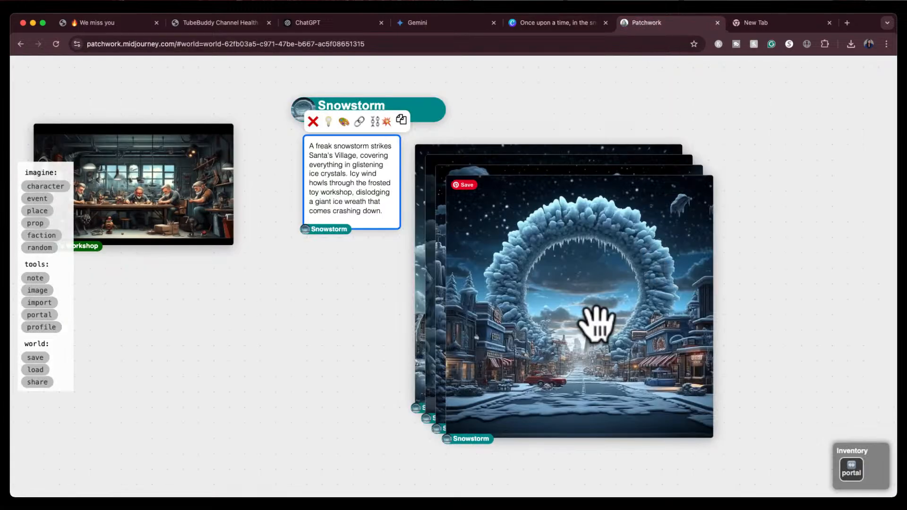
pyautogui.moveTo(597, 324); pyautogui.dragTo(771, 227)
pyautogui.moveTo(537, 324); pyautogui.dragTo(277, 407)
pyautogui.moveTo(511, 291); pyautogui.dragTo(457, 509)
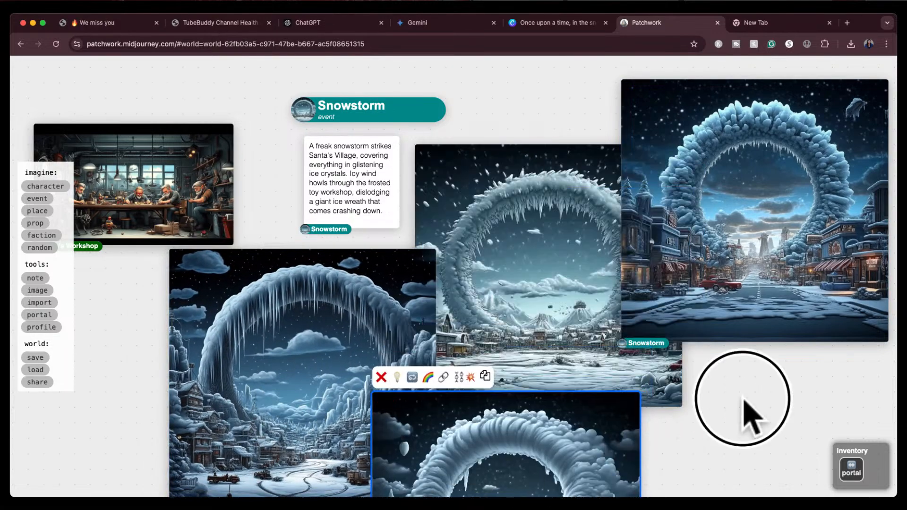
pyautogui.moveTo(749, 415); pyautogui.dragTo(709, 348)
# Delete two of the Snowstorm image variations, keeping the icicle arch and snowy street images
pyautogui.click(514, 191)
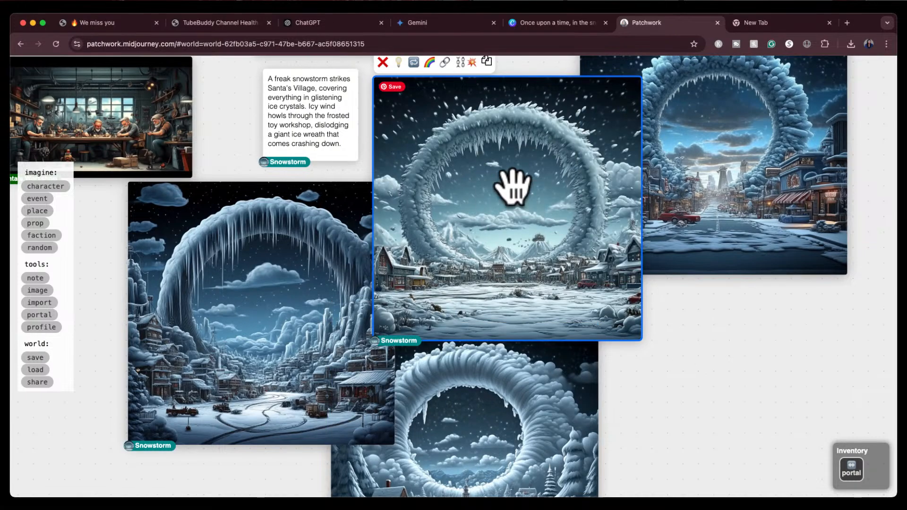
pyautogui.click(382, 62)
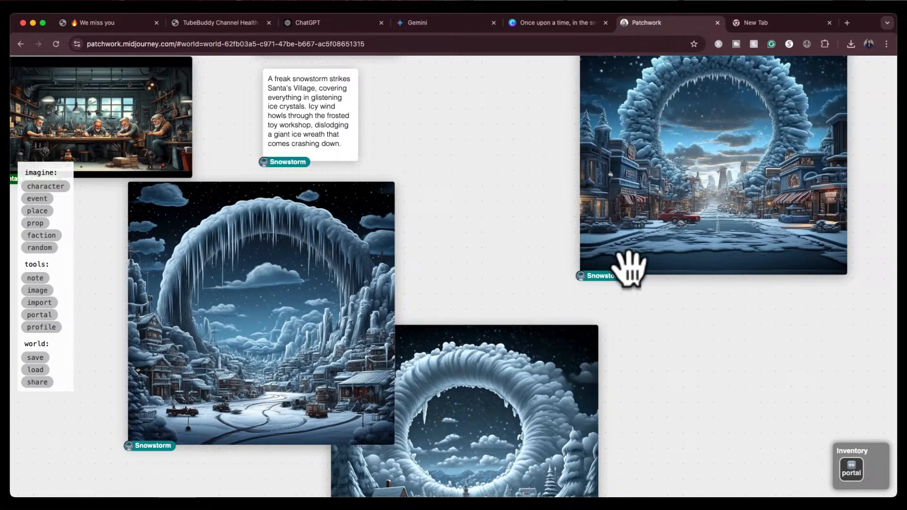
pyautogui.moveTo(682, 349); pyautogui.dragTo(620, 439)
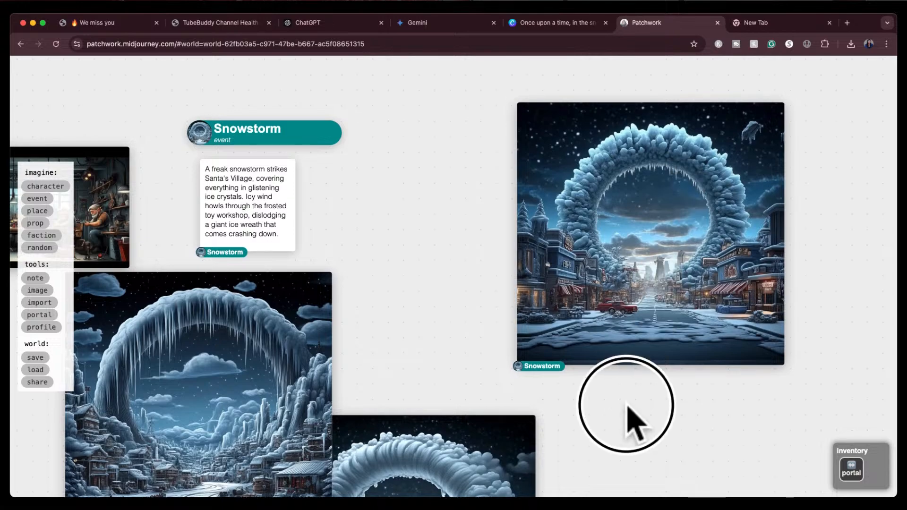
pyautogui.moveTo(628, 419); pyautogui.dragTo(746, 269)
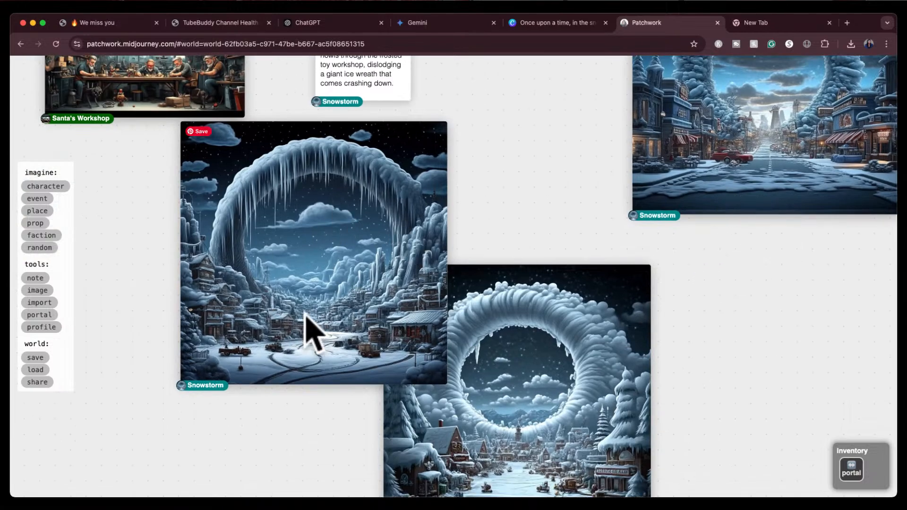
pyautogui.click(486, 381)
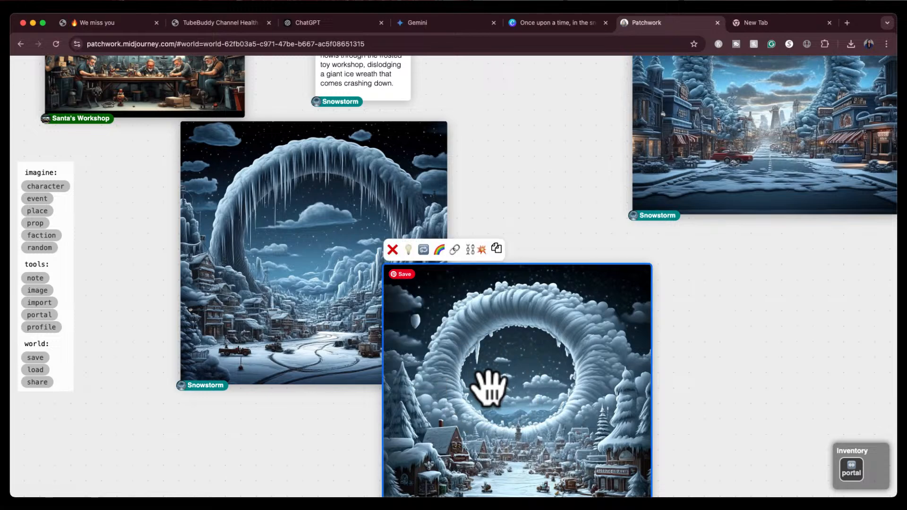
pyautogui.moveTo(680, 376); pyautogui.dragTo(686, 354)
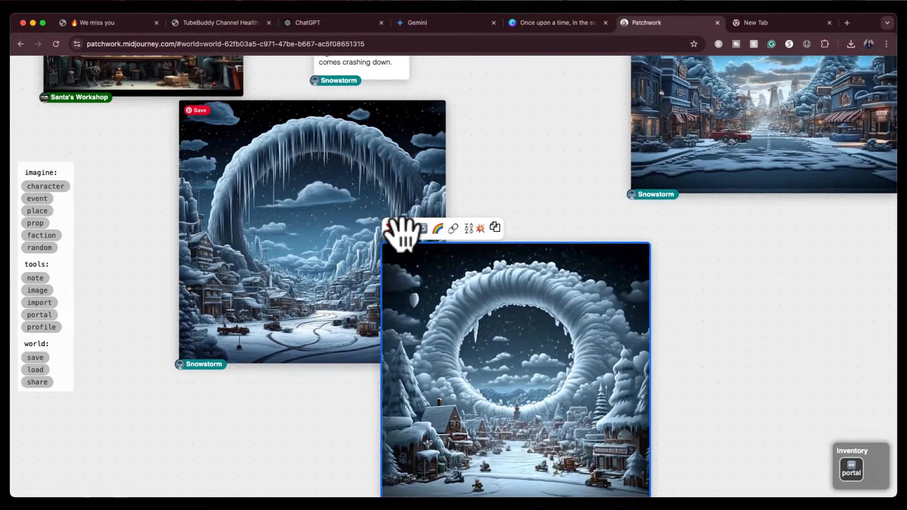
pyautogui.click(392, 229)
pyautogui.click(361, 236)
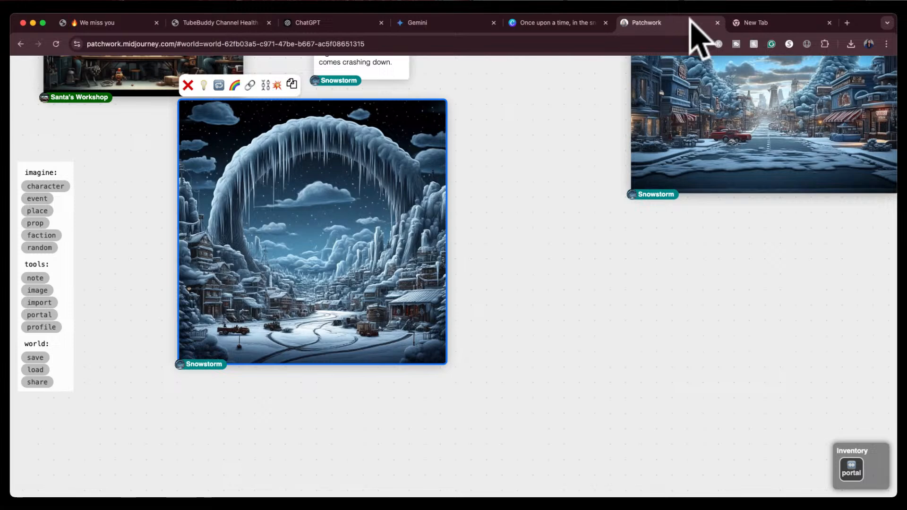
# Open midjourney.com in a new tab and go to the Create page
pyautogui.click(741, 25)
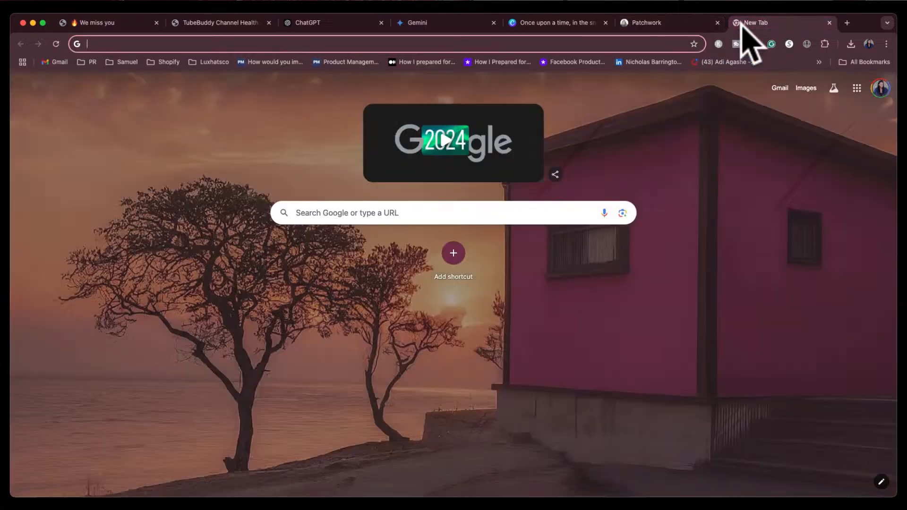
pyautogui.write('midjo')
pyautogui.press('Return')
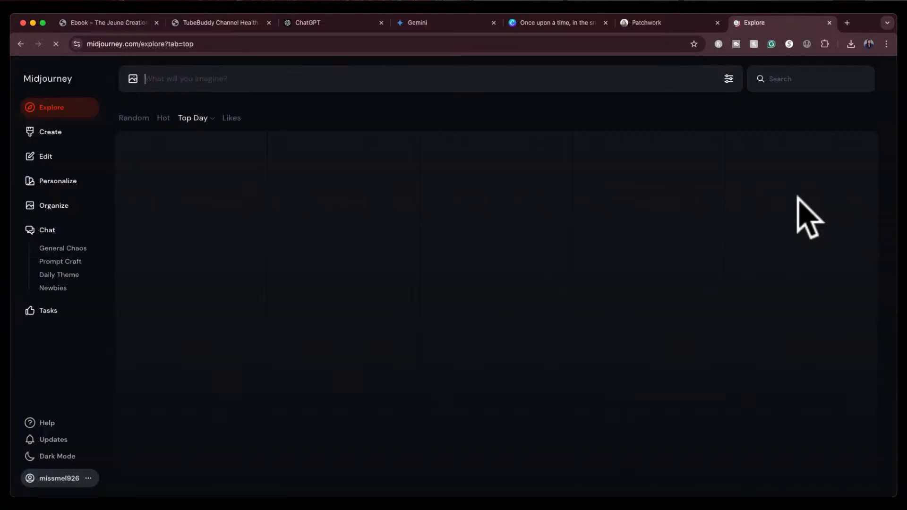
pyautogui.click(48, 134)
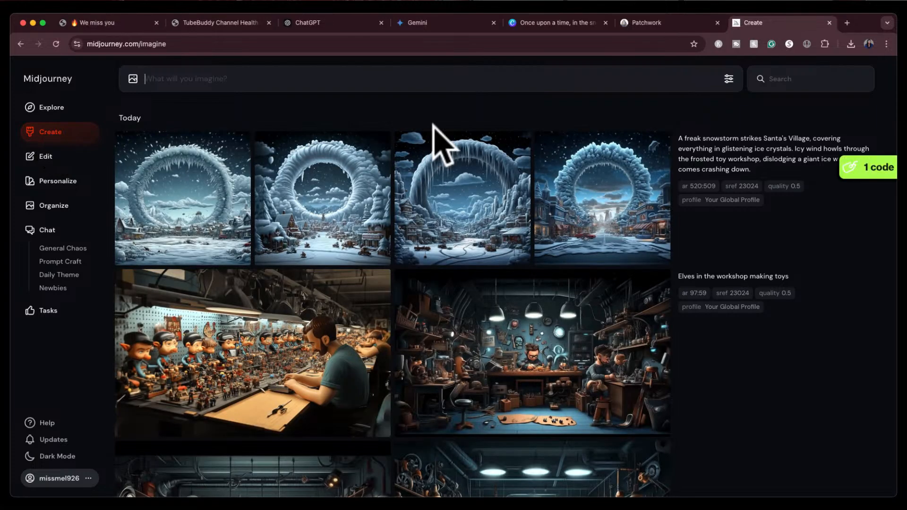
# Open the icicle arch Snowstorm image and download it
pyautogui.moveTo(469, 192)
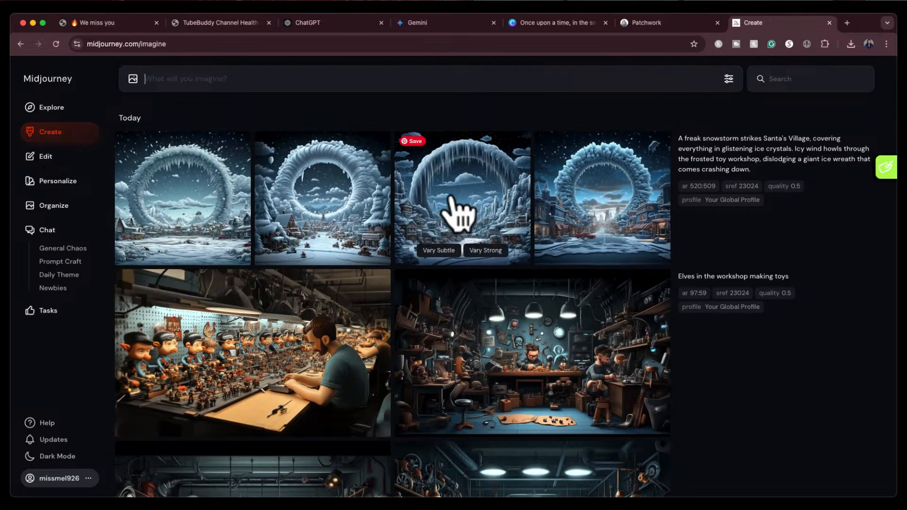
pyautogui.click(460, 203)
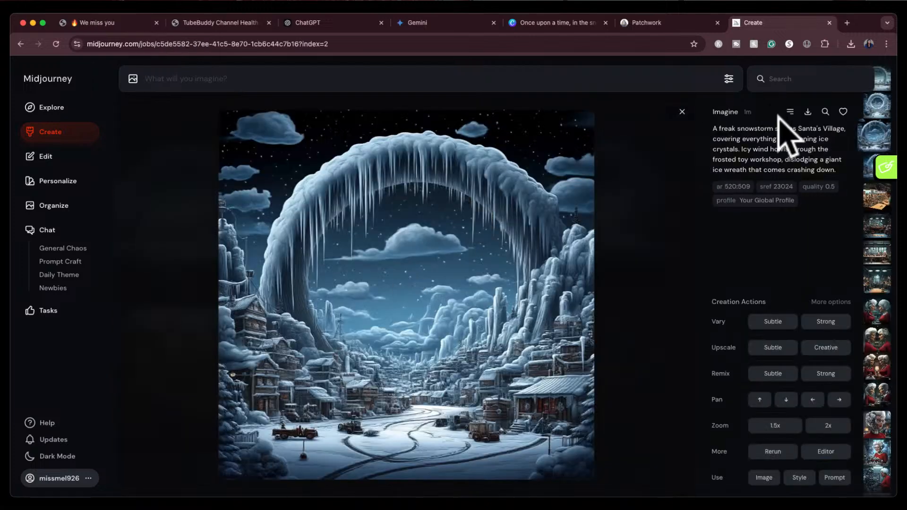
pyautogui.click(808, 113)
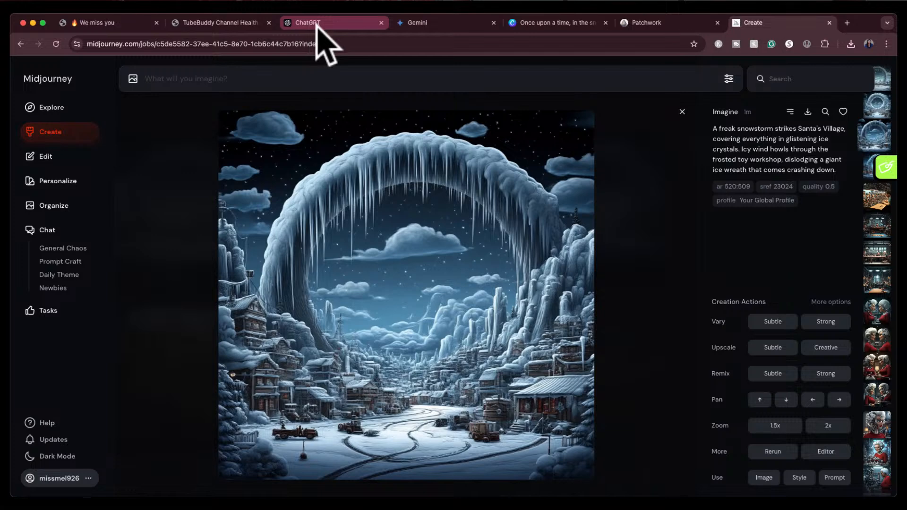
# Return to the book design and review the blank space at the top of page 2
pyautogui.click(539, 24)
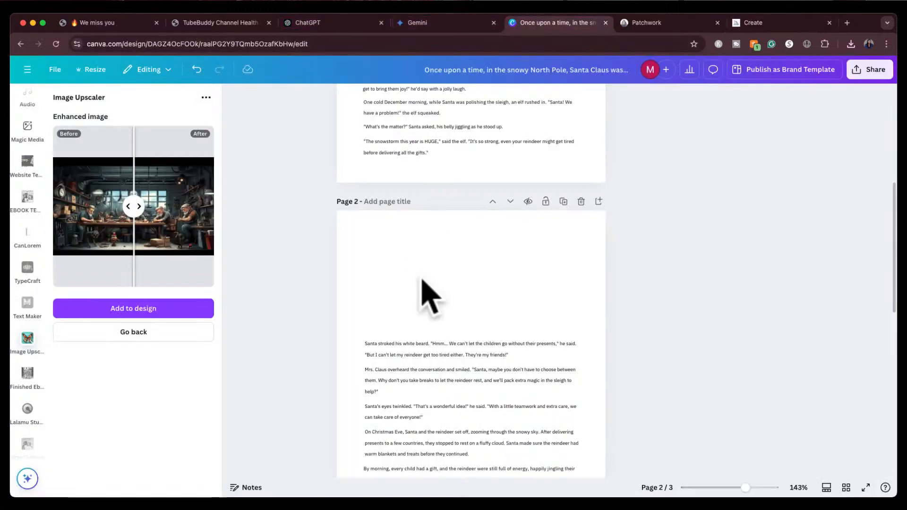
pyautogui.scroll(-4, 414, 310)
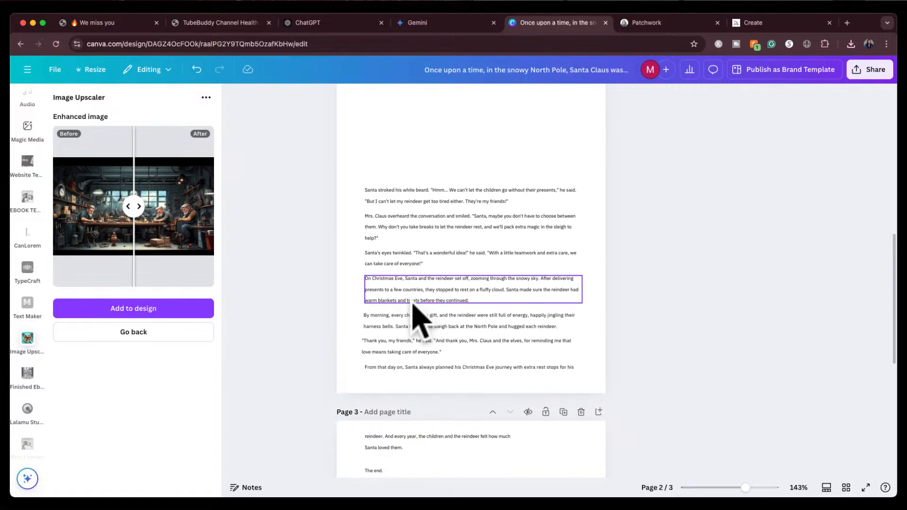
pyautogui.scroll(-6, 412, 304)
pyautogui.scroll(10, 413, 304)
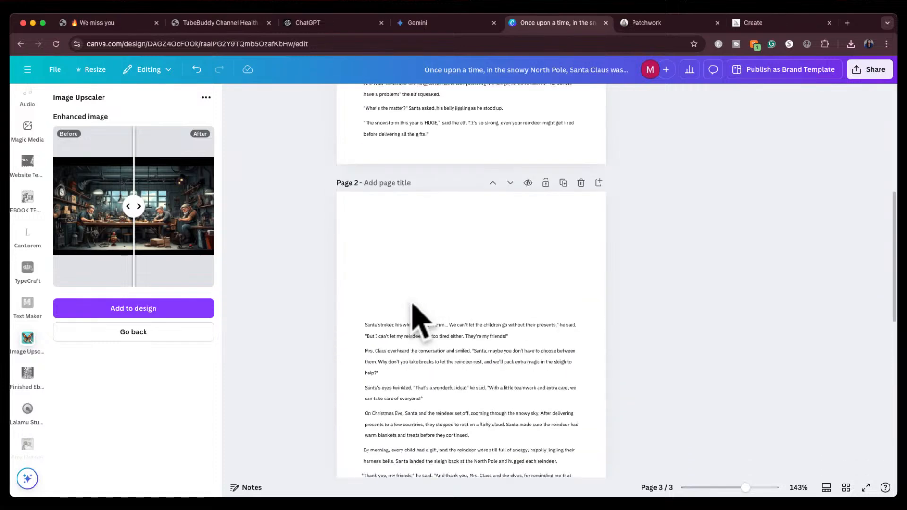
# Move the last four paragraphs of page 2 onto page 3, stacking them above the closing lines
pyautogui.scroll(-10, 413, 306)
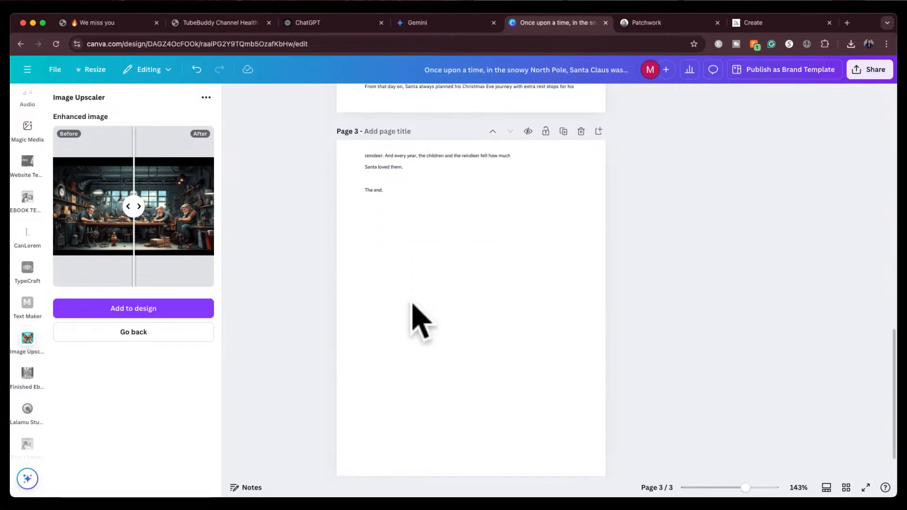
pyautogui.moveTo(377, 184); pyautogui.dragTo(378, 311)
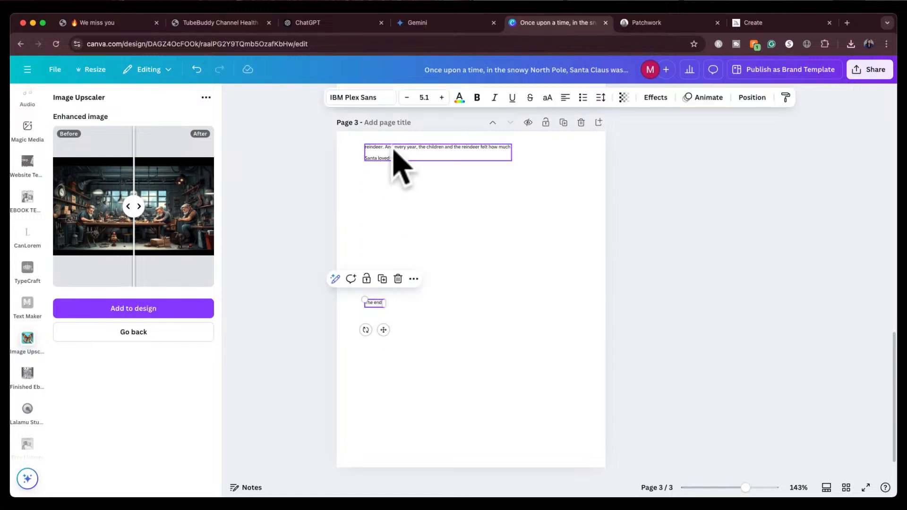
pyautogui.moveTo(394, 150); pyautogui.dragTo(395, 285)
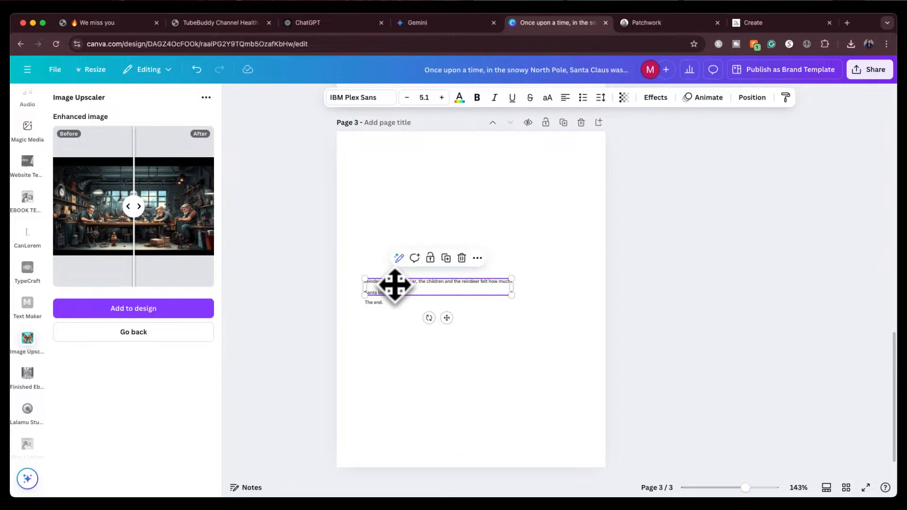
pyautogui.scroll(3, 399, 237)
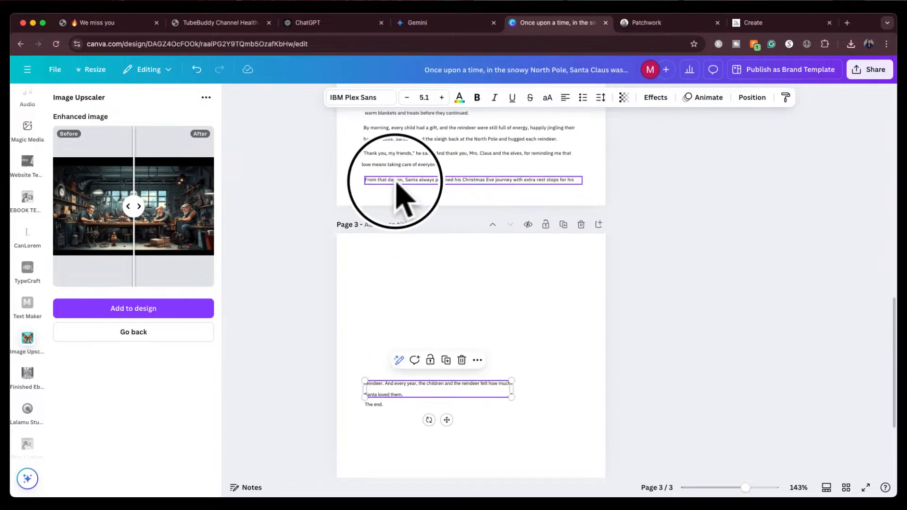
pyautogui.moveTo(396, 184); pyautogui.dragTo(396, 376)
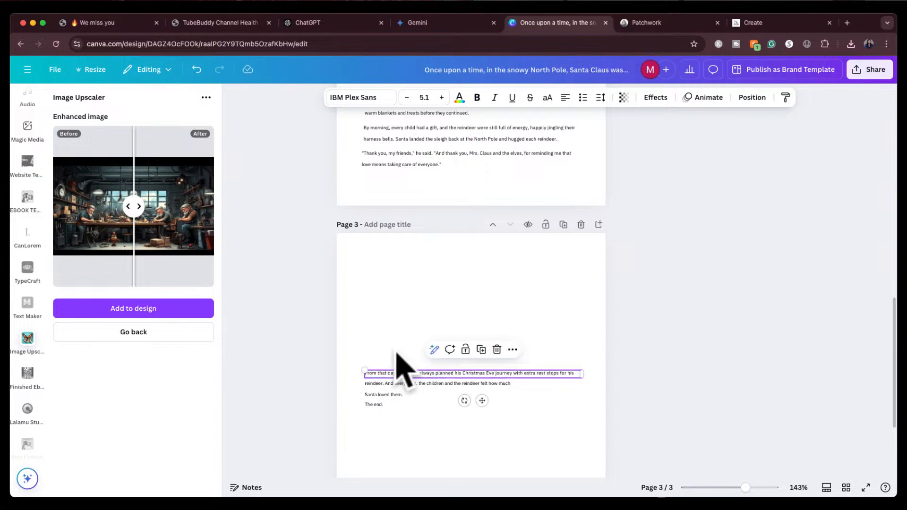
pyautogui.moveTo(435, 163); pyautogui.dragTo(435, 359)
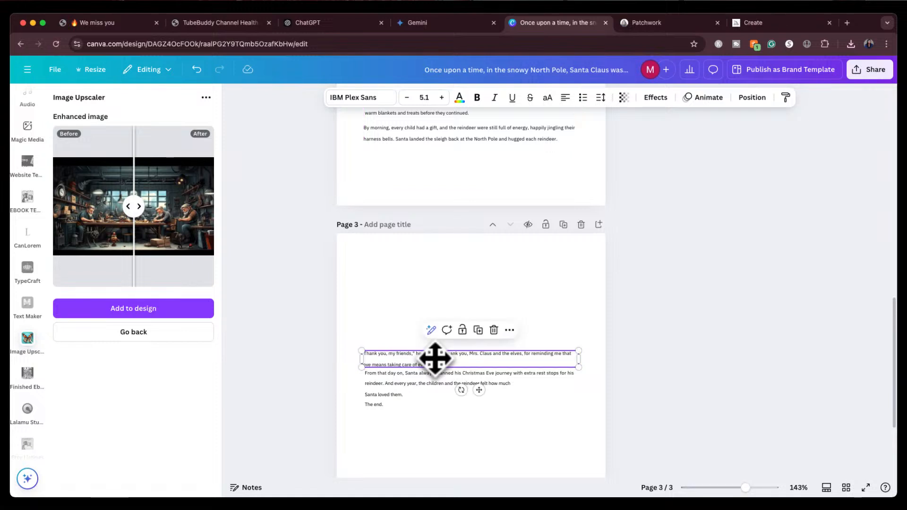
pyautogui.scroll(2, 431, 299)
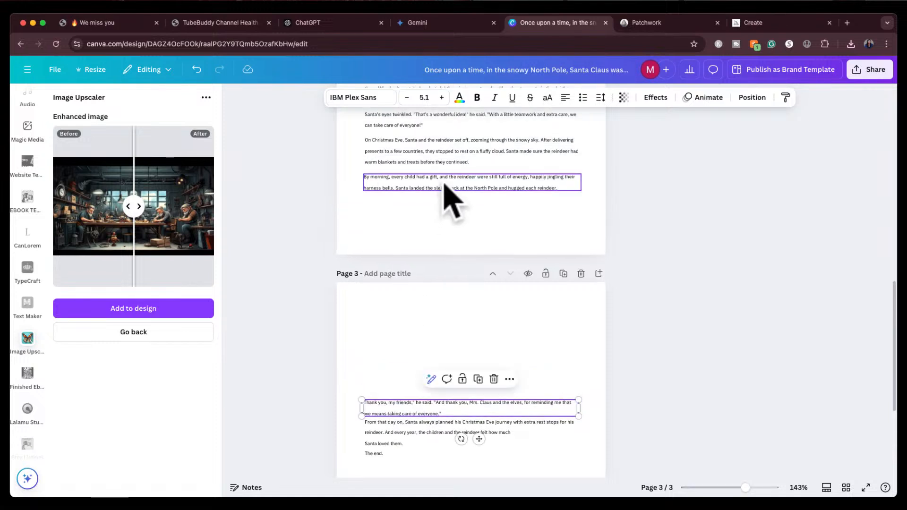
pyautogui.moveTo(444, 185); pyautogui.dragTo(441, 388)
pyautogui.moveTo(439, 151); pyautogui.dragTo(432, 363)
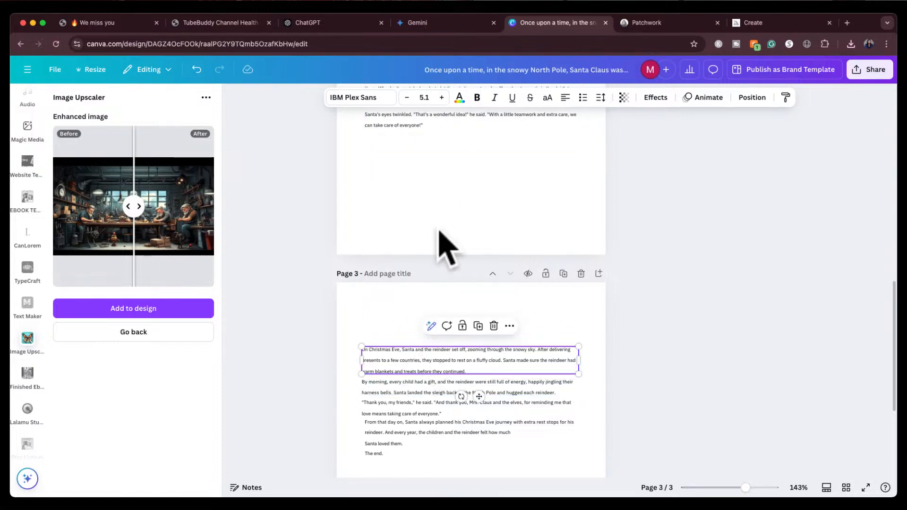
pyautogui.scroll(5, 439, 236)
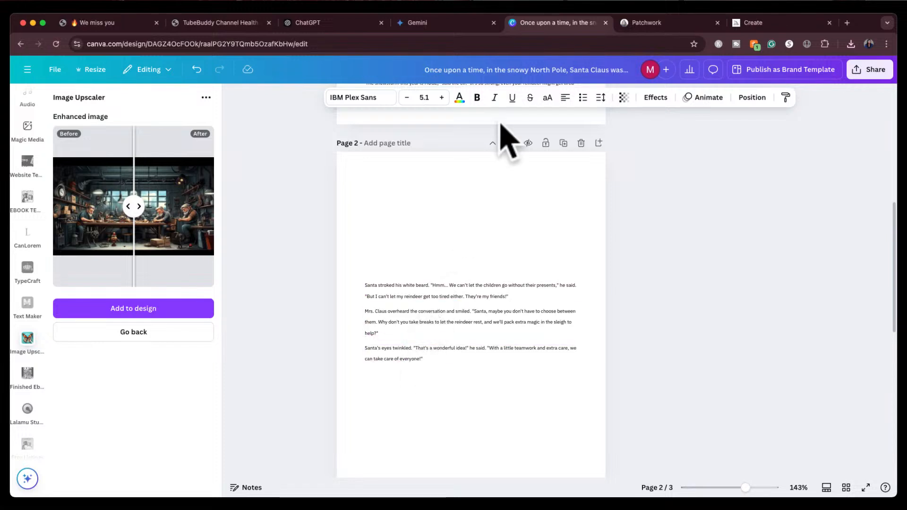
# Browse the Midjourney creations and the Patchwork board for the Santa images
pyautogui.click(758, 23)
pyautogui.click(683, 110)
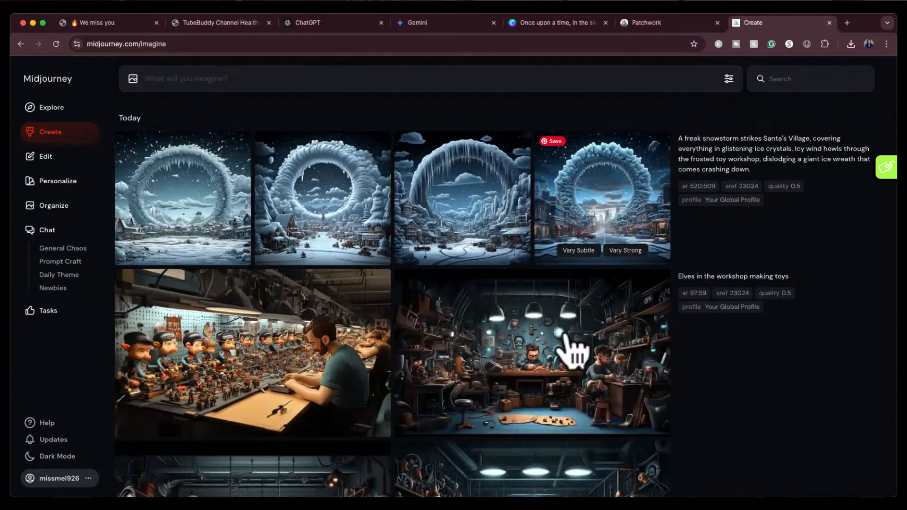
pyautogui.scroll(-3, 572, 351)
pyautogui.scroll(-15, 574, 349)
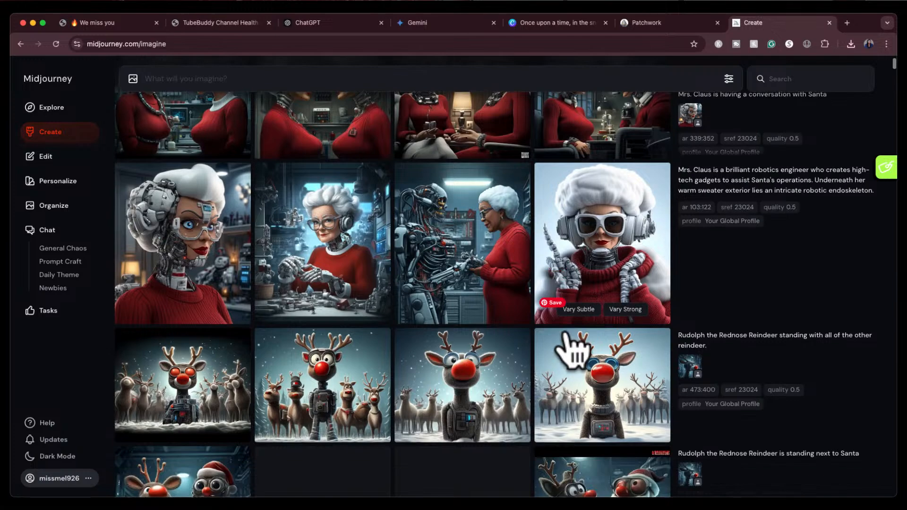
pyautogui.scroll(-2, 574, 349)
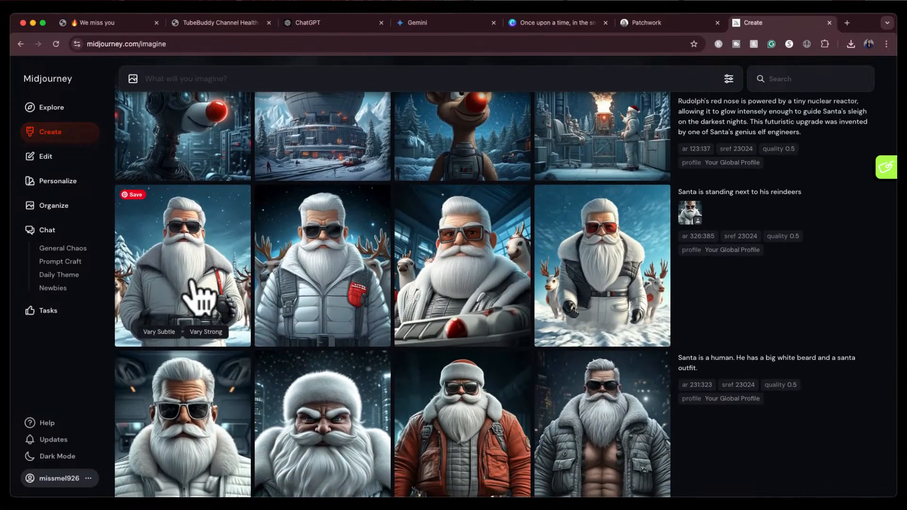
pyautogui.click(680, 22)
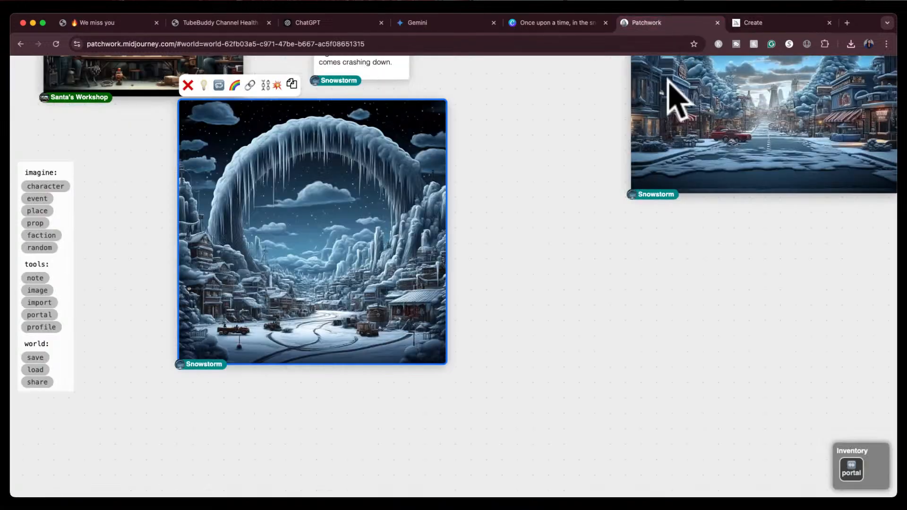
pyautogui.scroll(3, 565, 360)
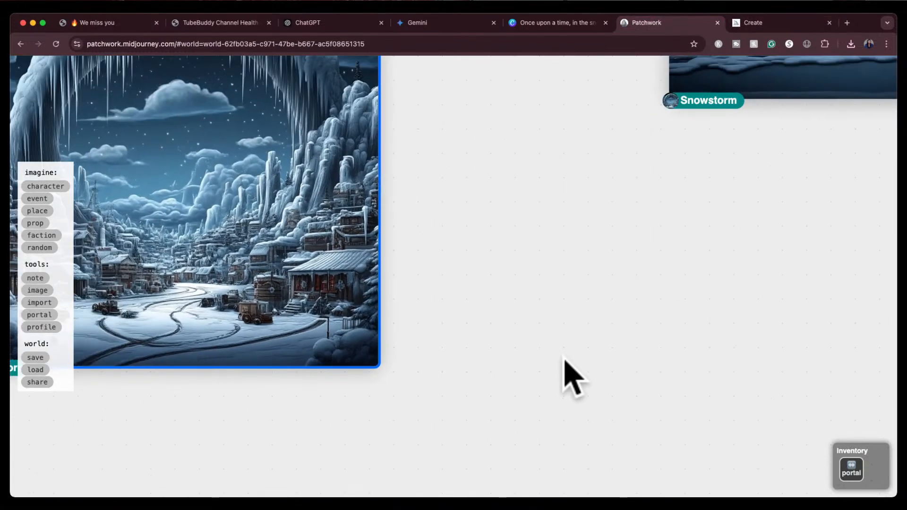
pyautogui.scroll(-5, 571, 377)
pyautogui.moveTo(561, 253); pyautogui.dragTo(607, 456)
pyautogui.moveTo(601, 265); pyautogui.dragTo(741, 287)
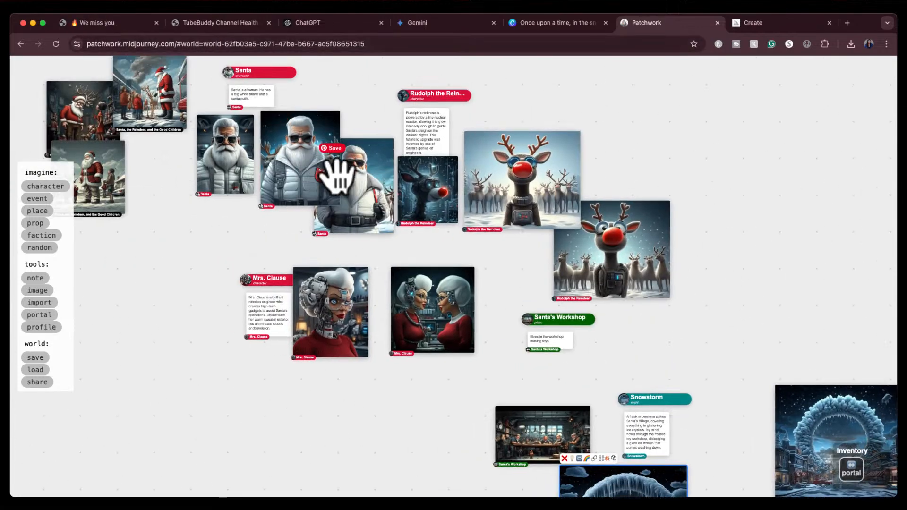
pyautogui.click(764, 24)
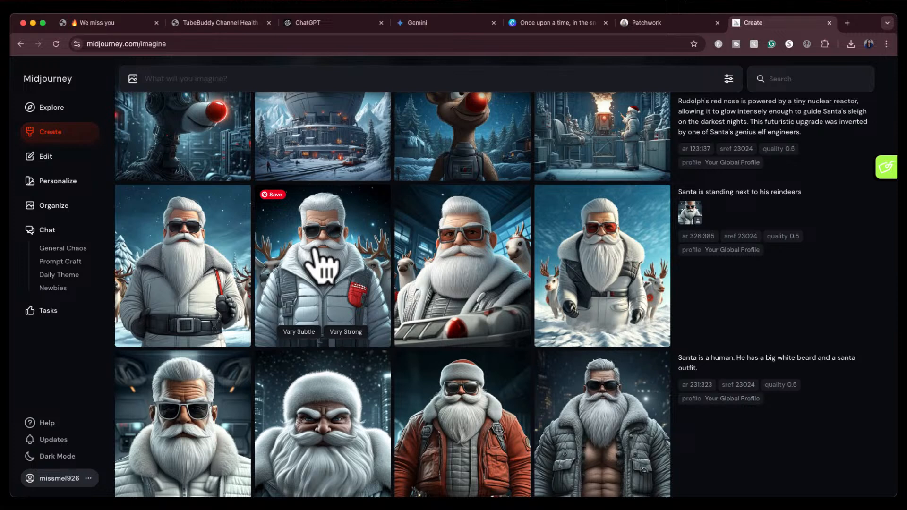
# Copy the white-coated Santa standing before reindeer image and paste it onto page 2
pyautogui.click(199, 262)
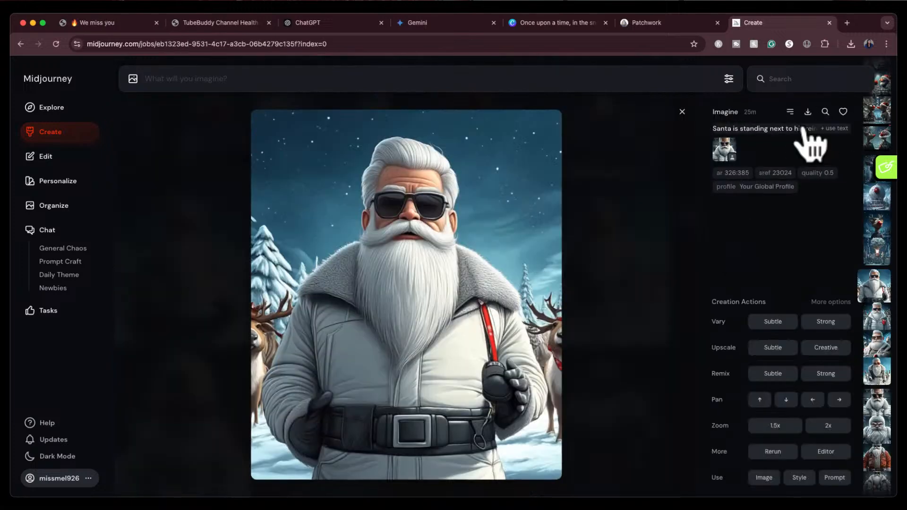
pyautogui.click(661, 24)
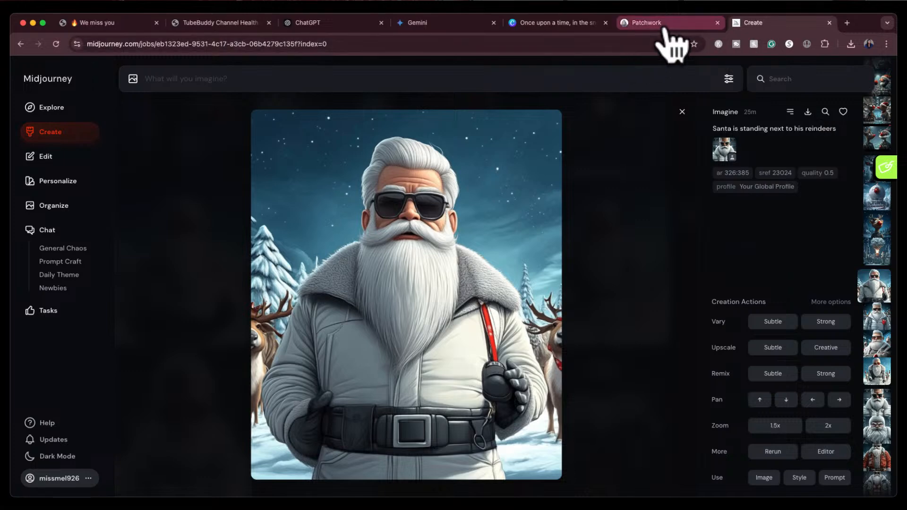
pyautogui.click(567, 24)
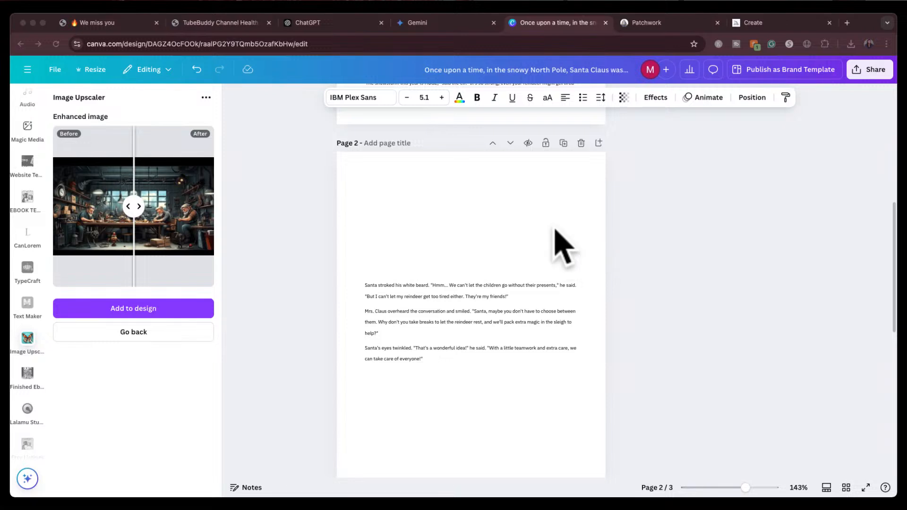
pyautogui.click(404, 236)
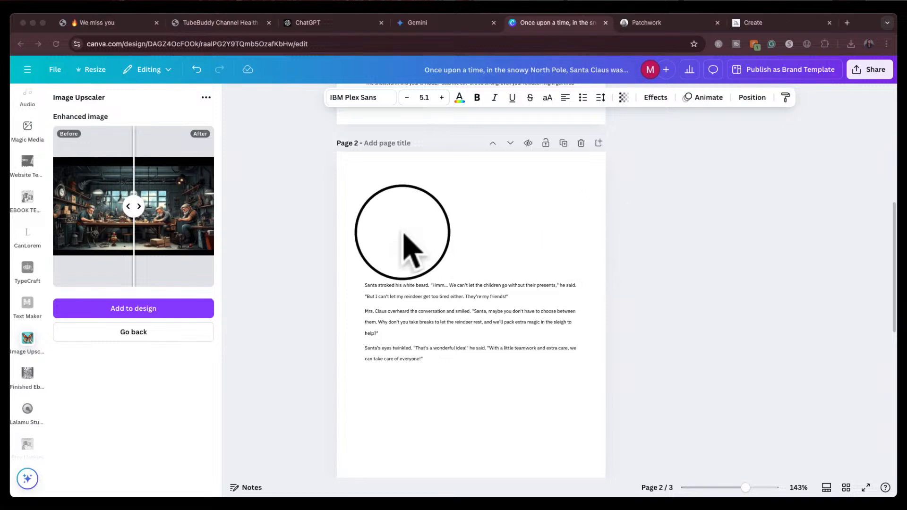
pyautogui.click(451, 230)
pyautogui.press('super+v')
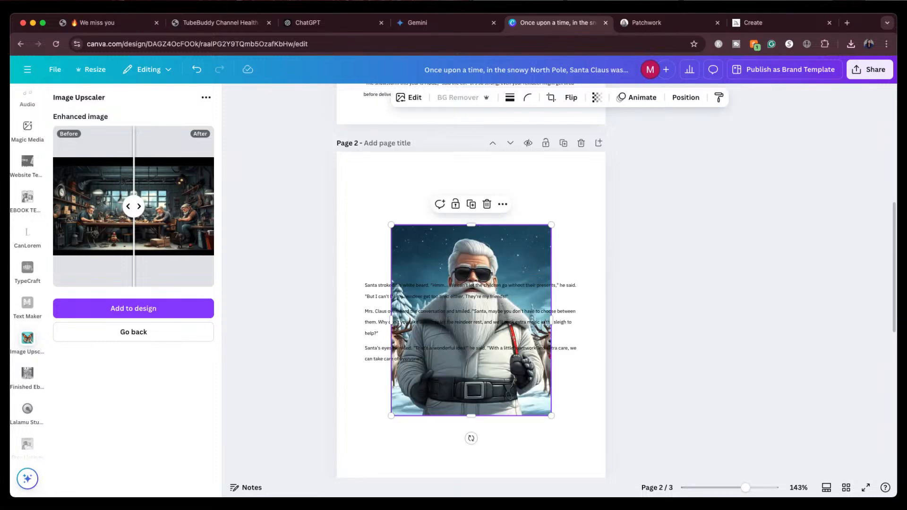
# Shrink the Santa image, center it at the top of page 2, and upscale it with Image Upscaler
pyautogui.scroll(10, 559, 297)
pyautogui.scroll(-8, 559, 298)
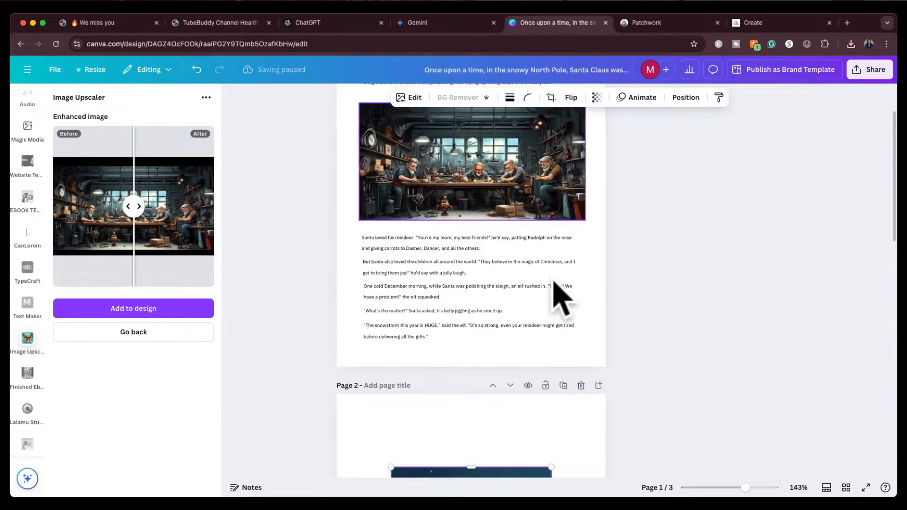
pyautogui.scroll(-3, 560, 297)
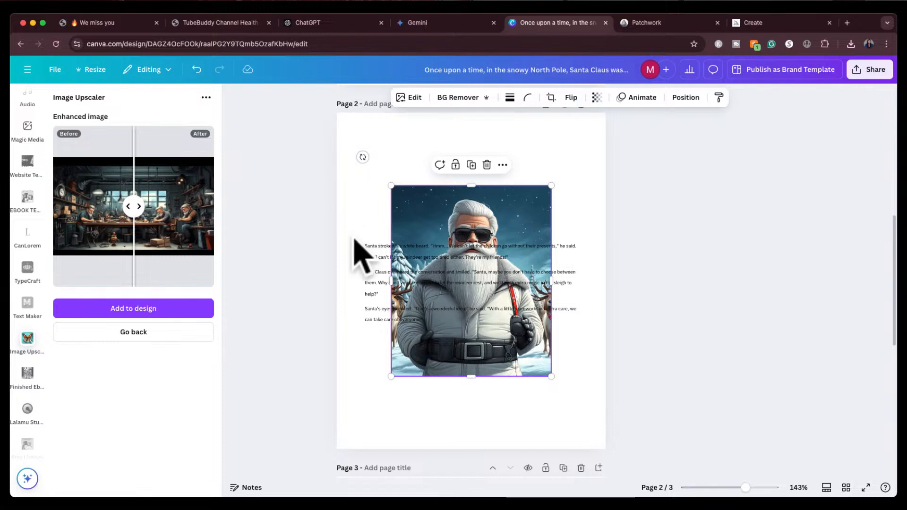
pyautogui.moveTo(354, 237); pyautogui.dragTo(429, 316)
pyautogui.moveTo(449, 263); pyautogui.dragTo(440, 314)
pyautogui.click(528, 230)
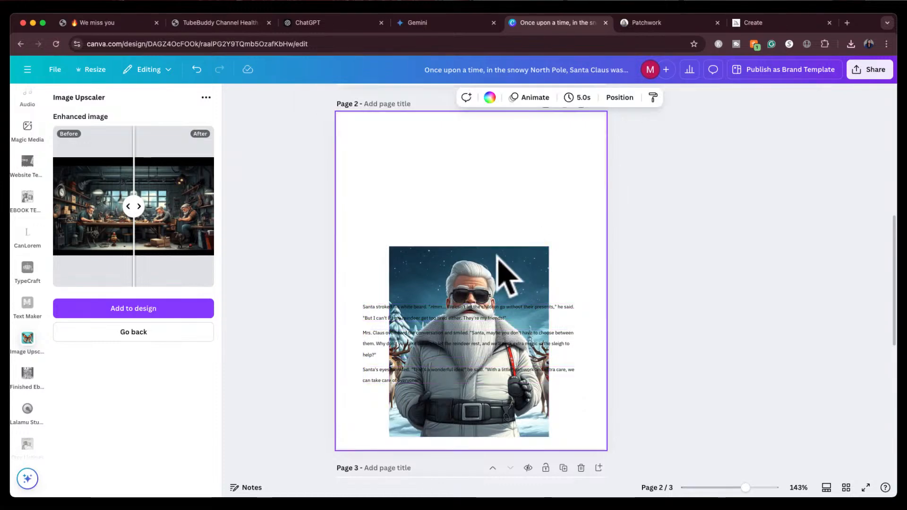
pyautogui.moveTo(476, 277); pyautogui.dragTo(474, 148)
pyautogui.moveTo(549, 306); pyautogui.dragTo(502, 257)
pyautogui.moveTo(449, 188); pyautogui.dragTo(475, 191)
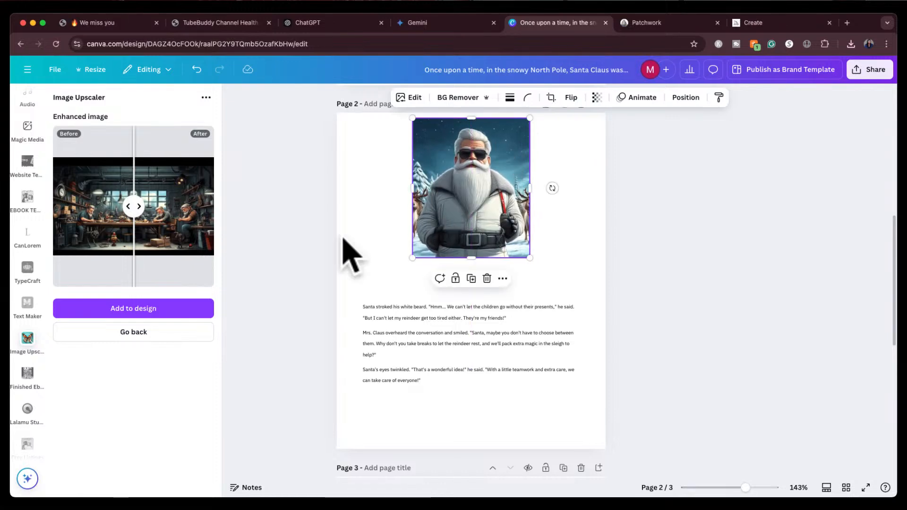
pyautogui.click(141, 332)
pyautogui.click(112, 368)
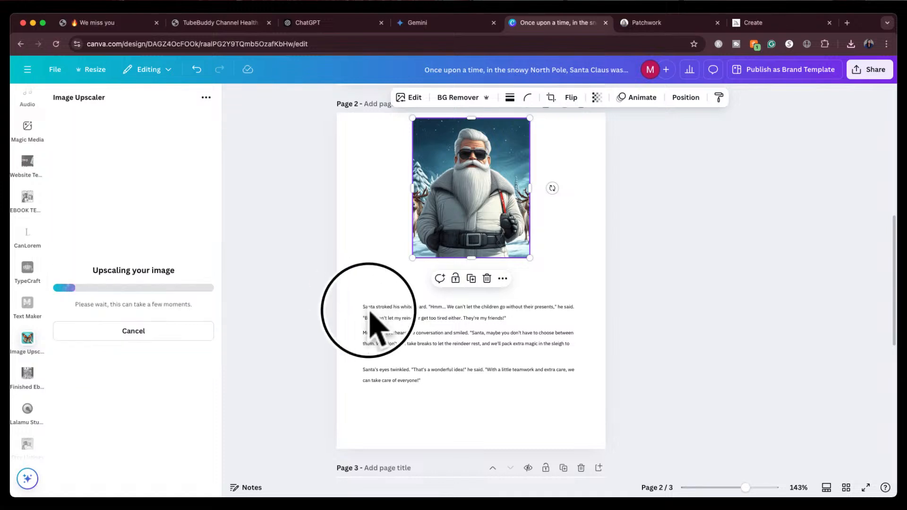
# Move page 2's paragraphs up directly beneath the Santa image
pyautogui.moveTo(360, 295); pyautogui.dragTo(470, 423)
pyautogui.moveTo(493, 341); pyautogui.dragTo(497, 302)
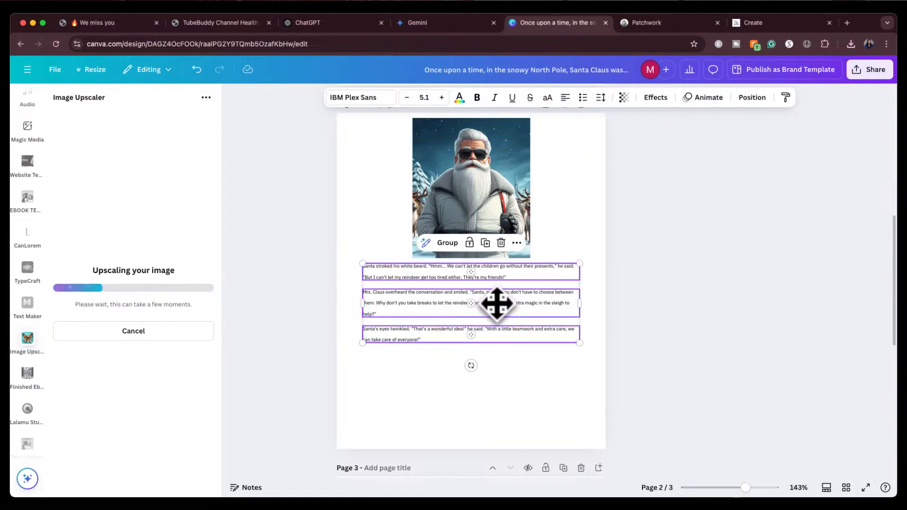
pyautogui.click(710, 300)
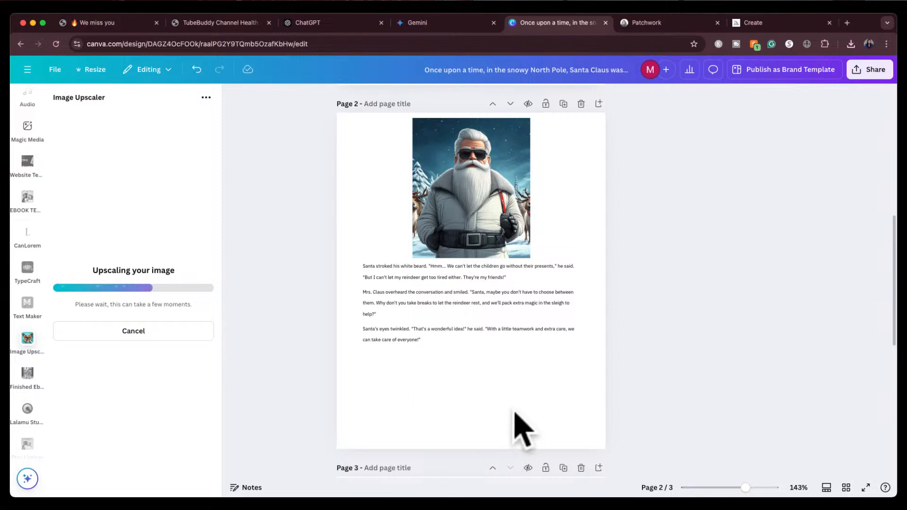
# Duplicate page 1 and delete all its contents to make a blank new page 2
pyautogui.scroll(5, 522, 427)
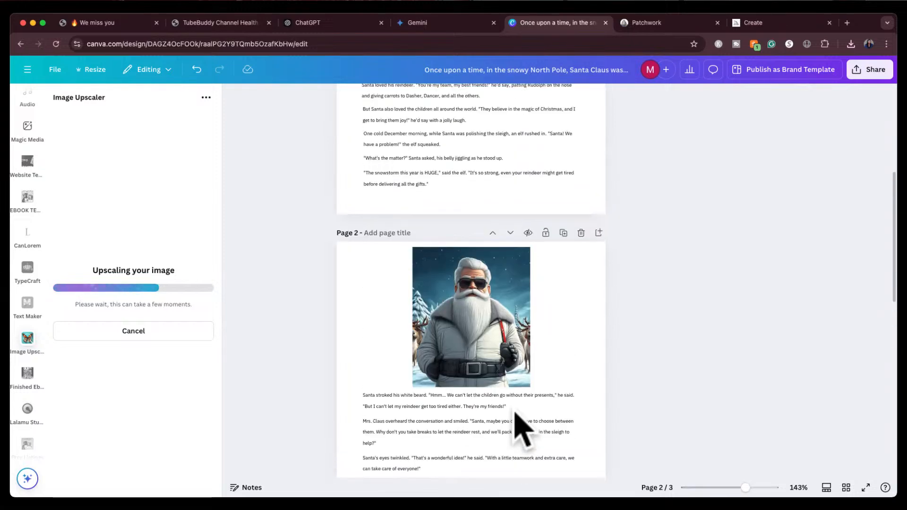
pyautogui.scroll(2, 515, 409)
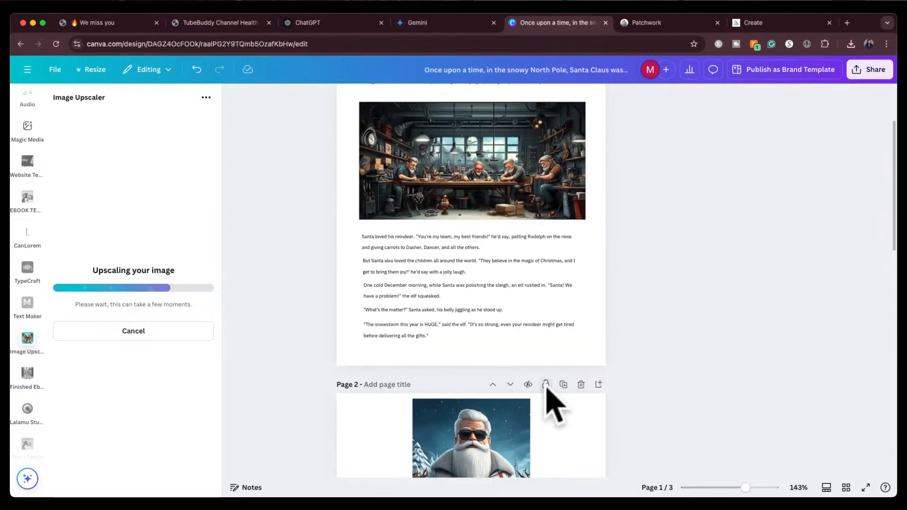
pyautogui.scroll(4, 557, 366)
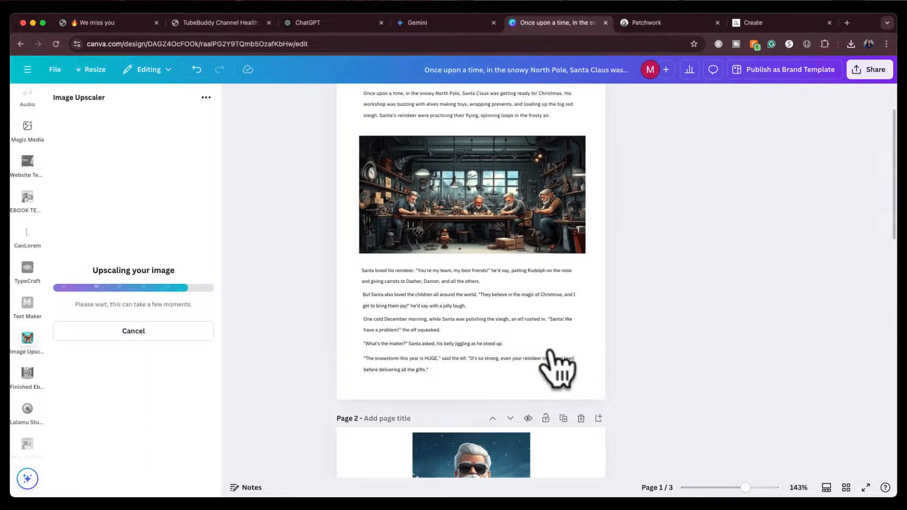
pyautogui.scroll(-1, 557, 366)
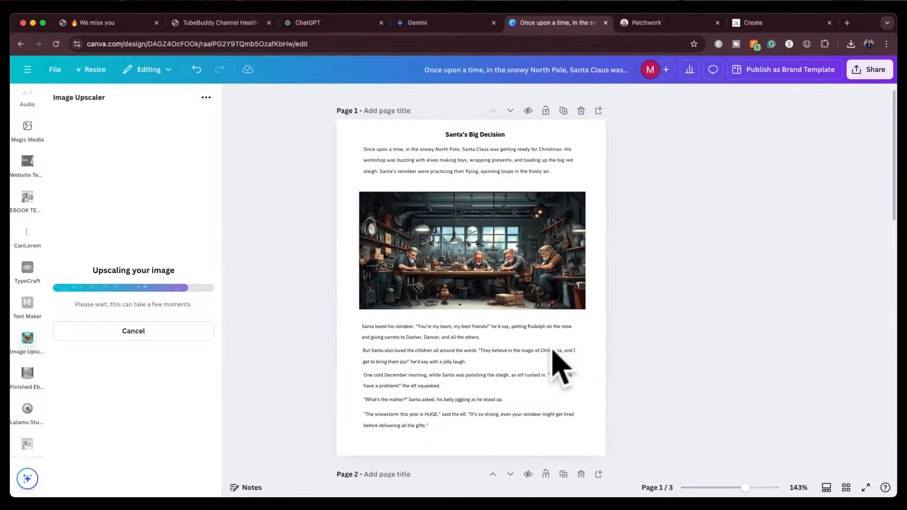
pyautogui.click(562, 109)
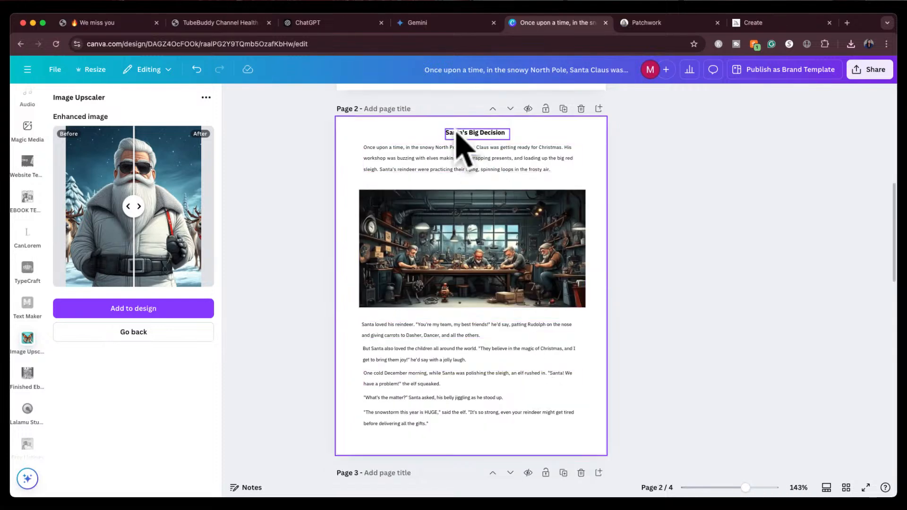
pyautogui.moveTo(393, 127); pyautogui.dragTo(523, 432)
pyautogui.press('Delete')
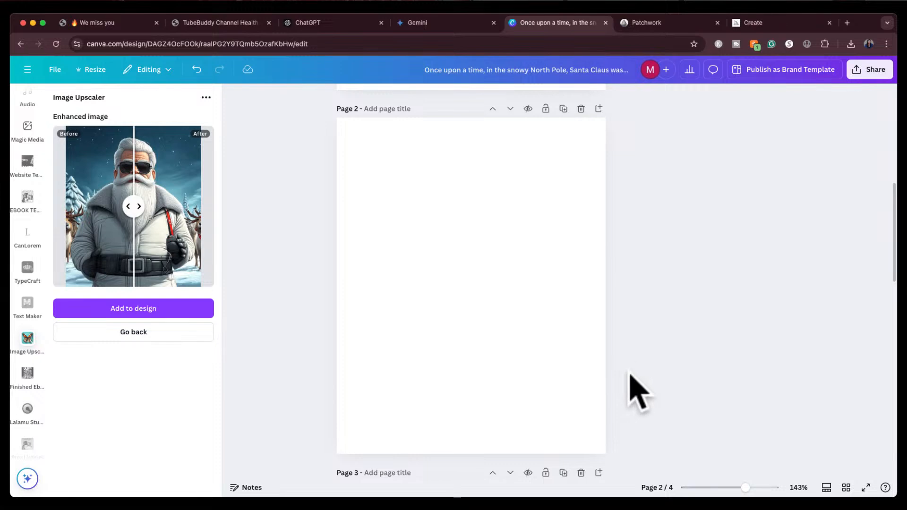
pyautogui.scroll(-8, 637, 392)
pyautogui.scroll(3, 638, 392)
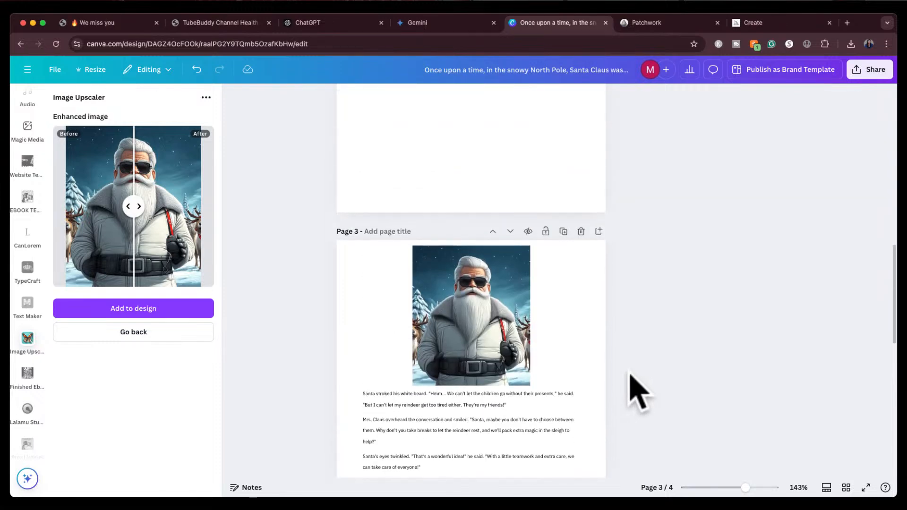
# Move the white-coated Santa image from page 3 to the top of the new blank page 2
pyautogui.scroll(10, 637, 391)
pyautogui.scroll(-3, 638, 392)
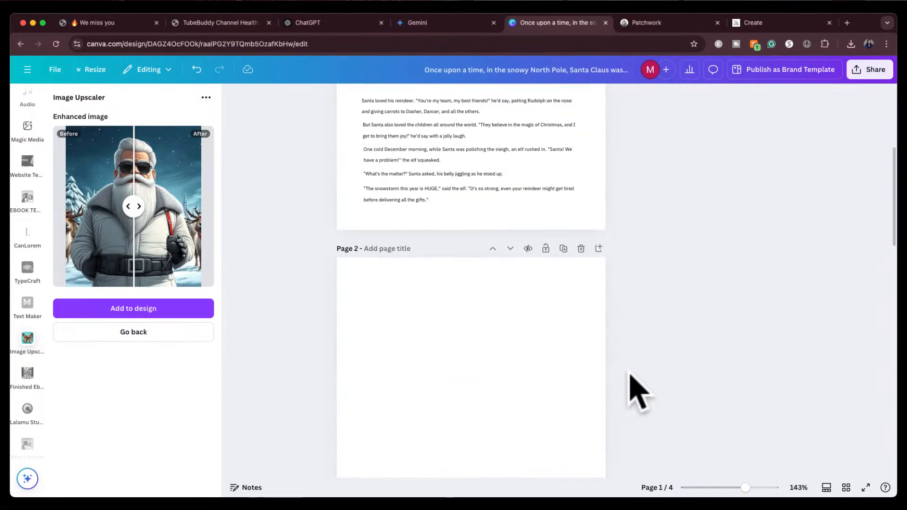
pyautogui.scroll(-6, 638, 392)
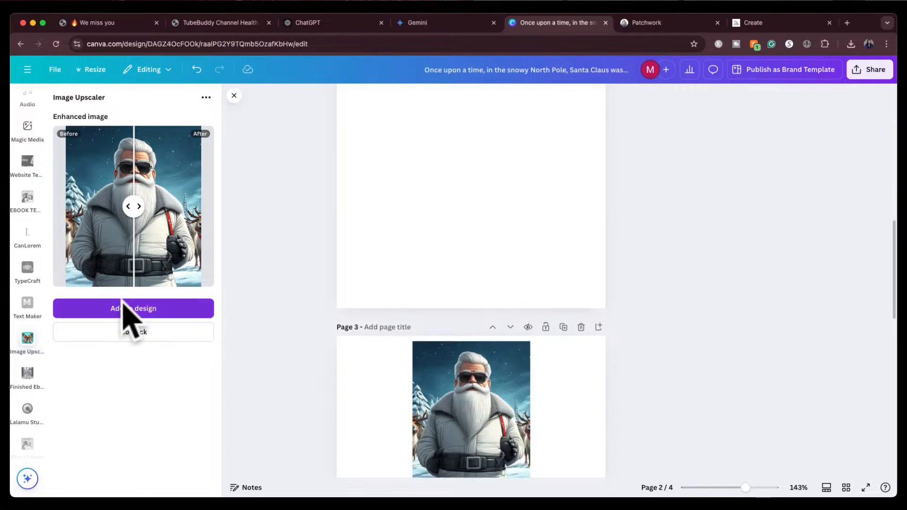
pyautogui.moveTo(470, 435); pyautogui.dragTo(480, 184)
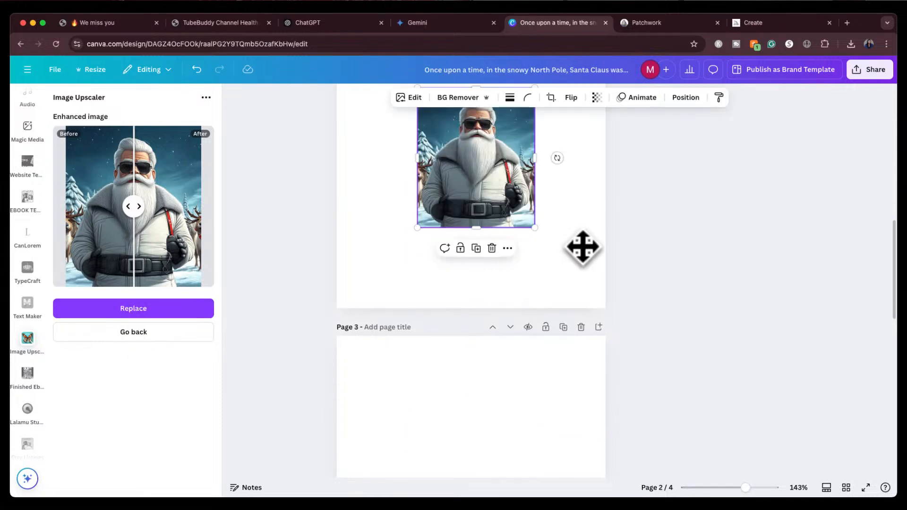
pyautogui.scroll(4, 587, 259)
pyautogui.click(469, 373)
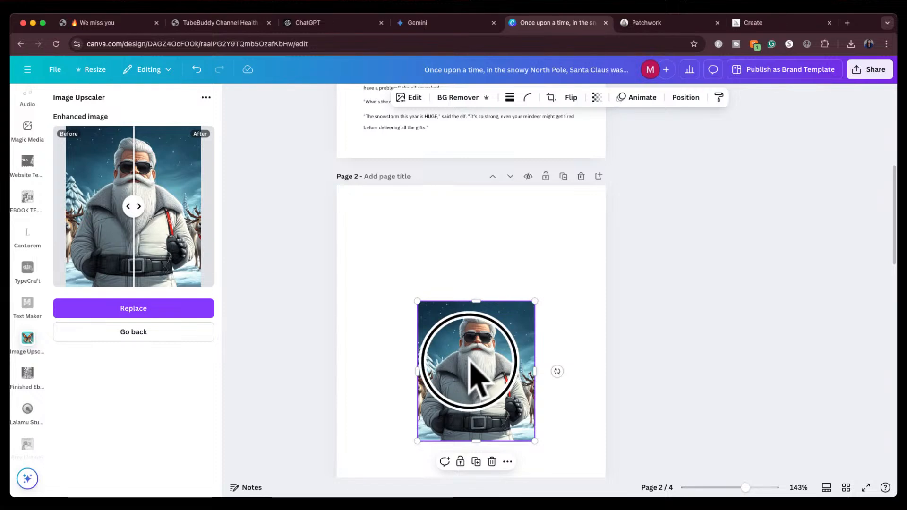
pyautogui.moveTo(470, 364); pyautogui.dragTo(464, 253)
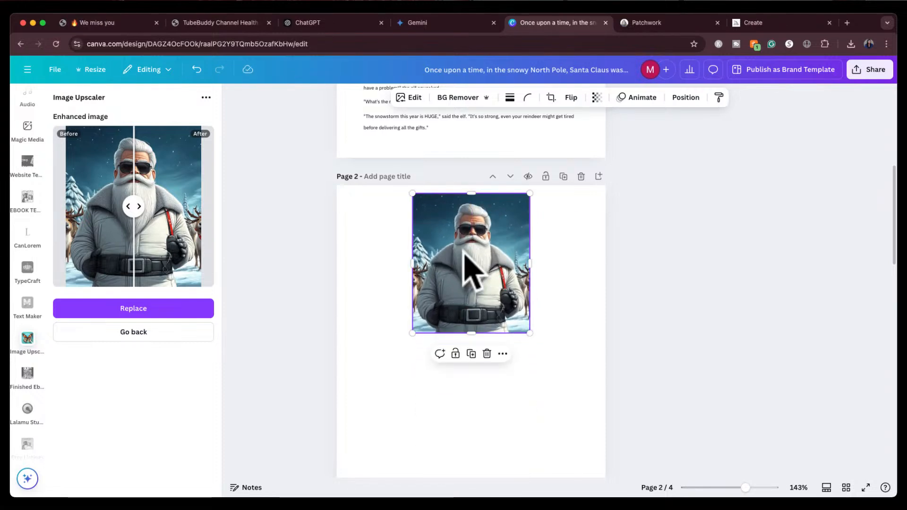
# Move the "Santa stroked his white beard" paragraph from page 3 onto page 2, directly beneath the Santa image
pyautogui.scroll(-7, 675, 294)
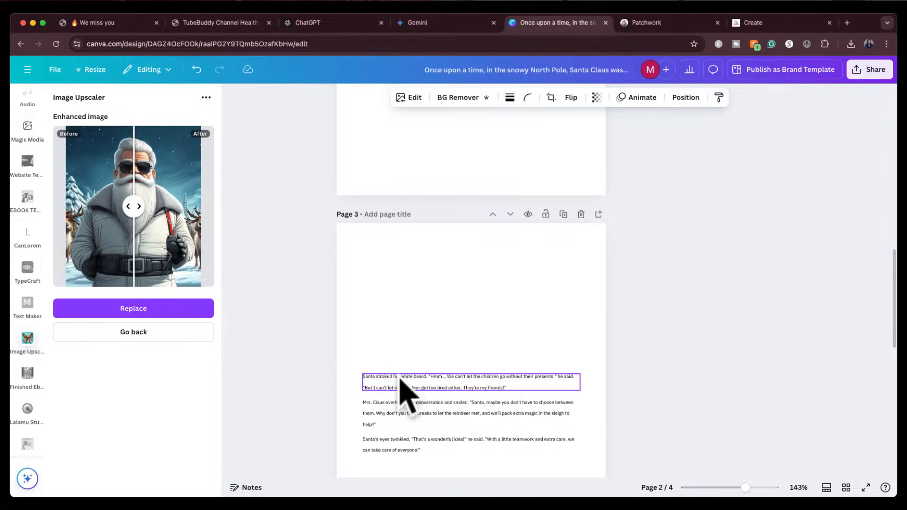
pyautogui.moveTo(400, 387); pyautogui.dragTo(410, 147)
pyautogui.scroll(4, 414, 226)
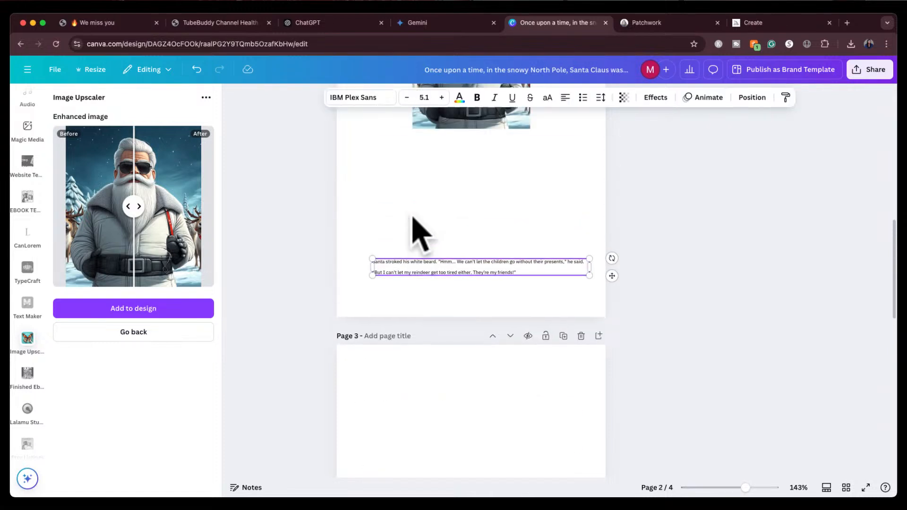
pyautogui.moveTo(456, 292); pyautogui.dragTo(446, 175)
pyautogui.scroll(4, 461, 246)
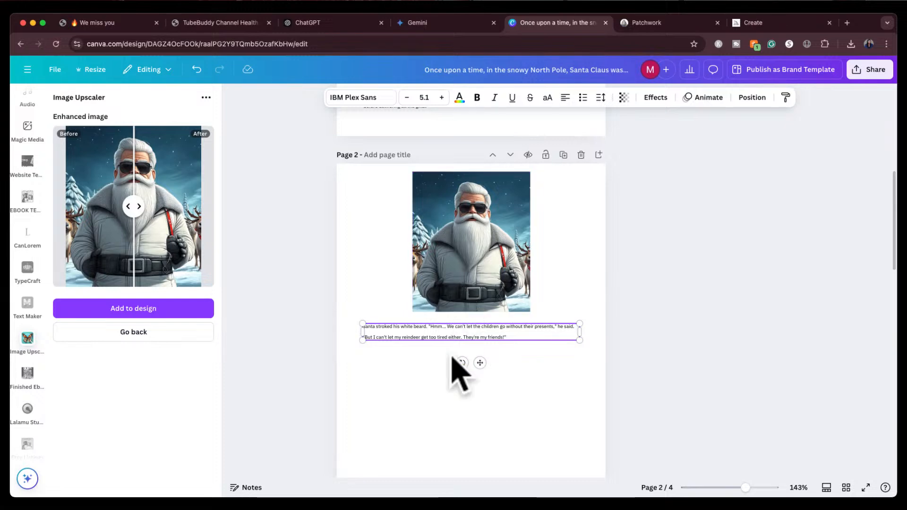
pyautogui.click(448, 418)
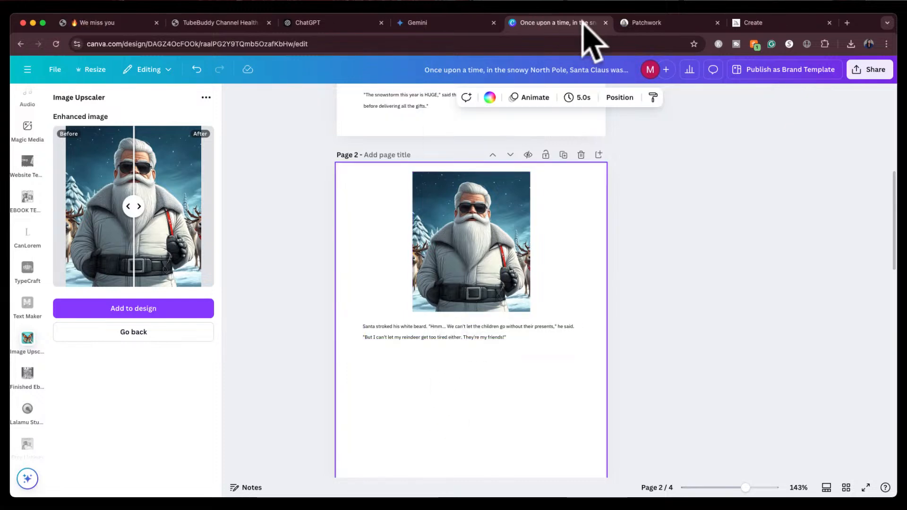
# Open the Midjourney image of Rudolph the Rednose Reindeer standing with all of the other reindeer
pyautogui.click(754, 23)
pyautogui.click(681, 111)
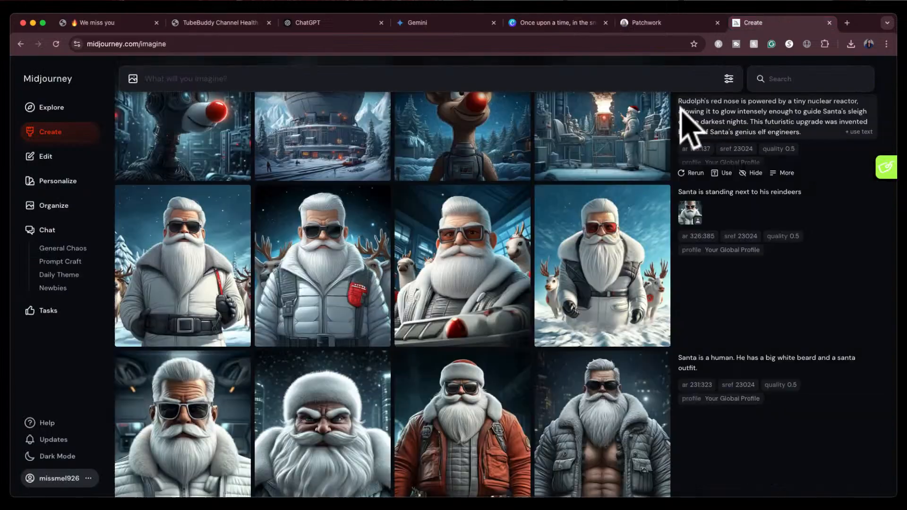
pyautogui.scroll(5, 576, 273)
pyautogui.scroll(5, 573, 265)
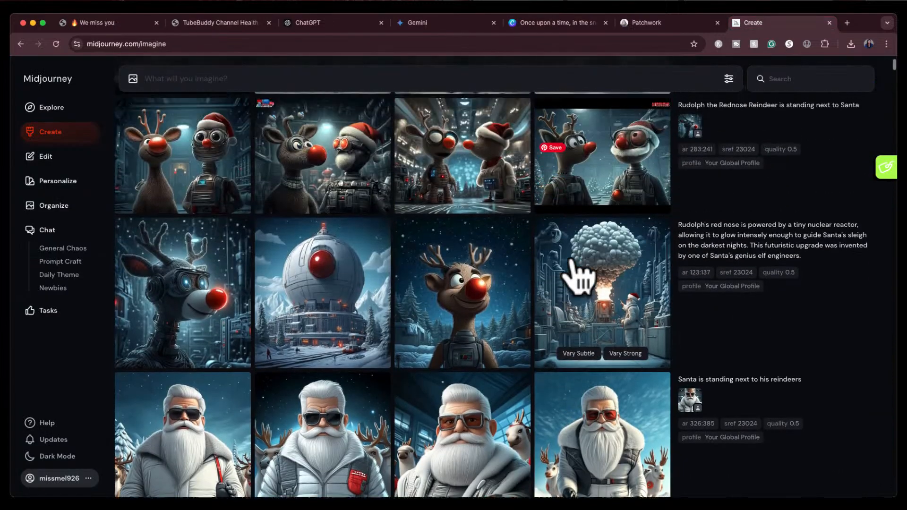
pyautogui.scroll(2, 573, 269)
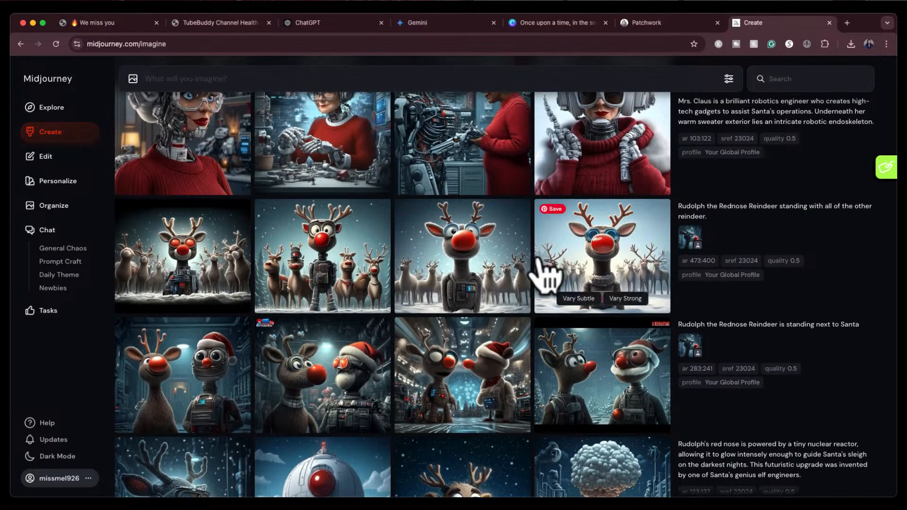
pyautogui.click(496, 272)
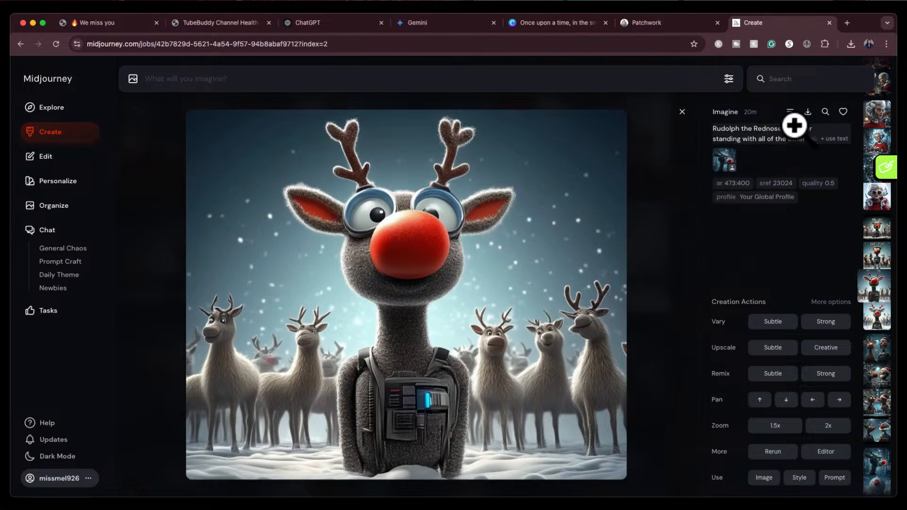
# Drop the Rudolph image onto page 2 and position it below the Santa paragraph
pyautogui.click(562, 23)
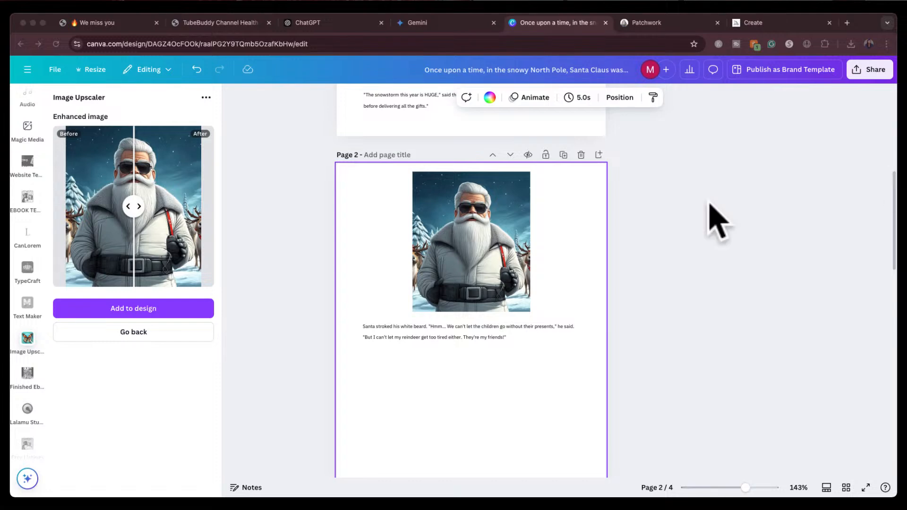
pyautogui.moveTo(585, 231); pyautogui.dragTo(431, 419)
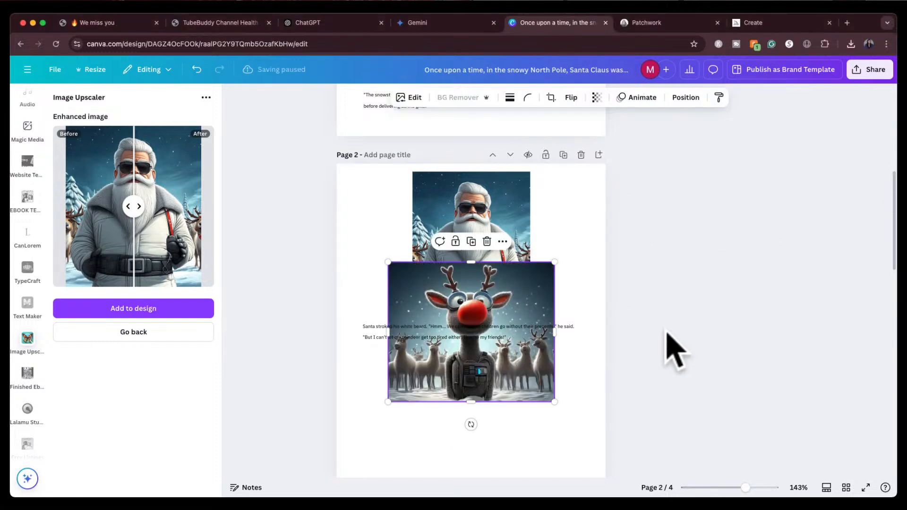
pyautogui.moveTo(665, 332); pyautogui.dragTo(665, 224)
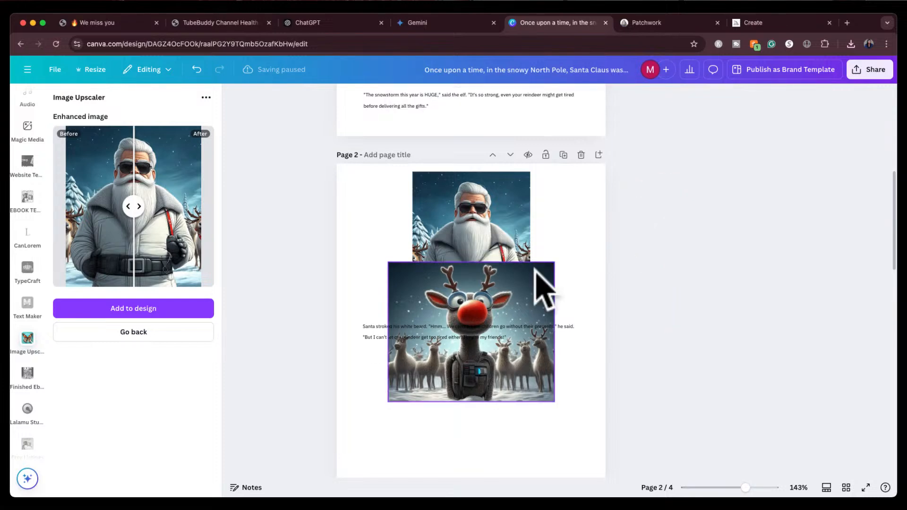
pyautogui.moveTo(536, 273); pyautogui.dragTo(523, 360)
pyautogui.scroll(-2, 594, 341)
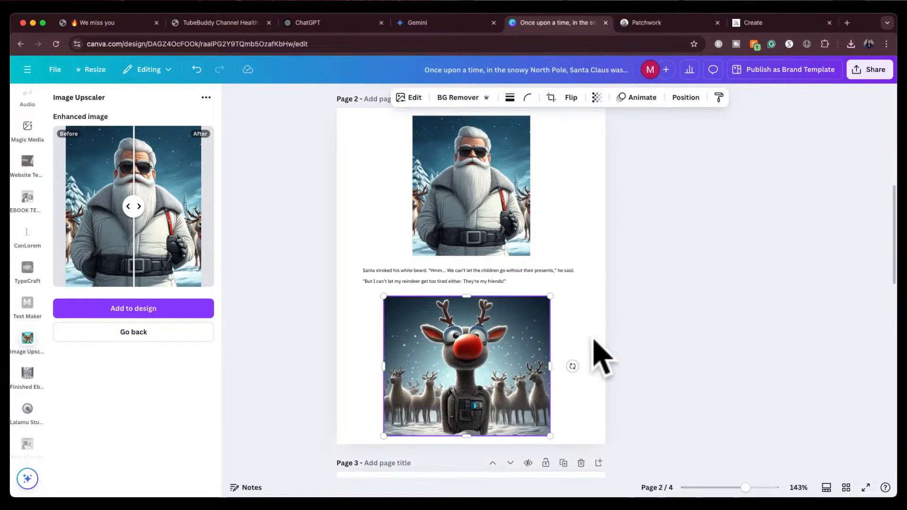
pyautogui.moveTo(472, 341); pyautogui.dragTo(475, 352)
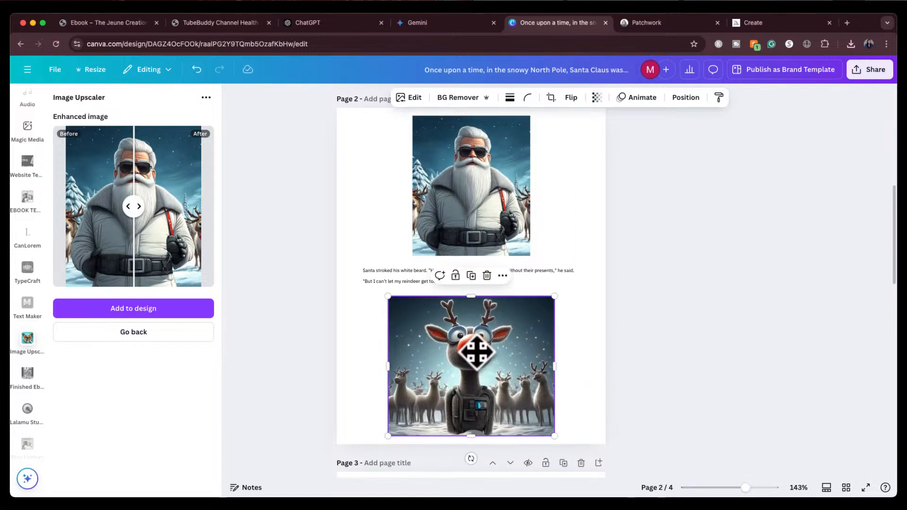
# Upscale the Rudolph image at 2x with Image Upscaler
pyautogui.click(132, 333)
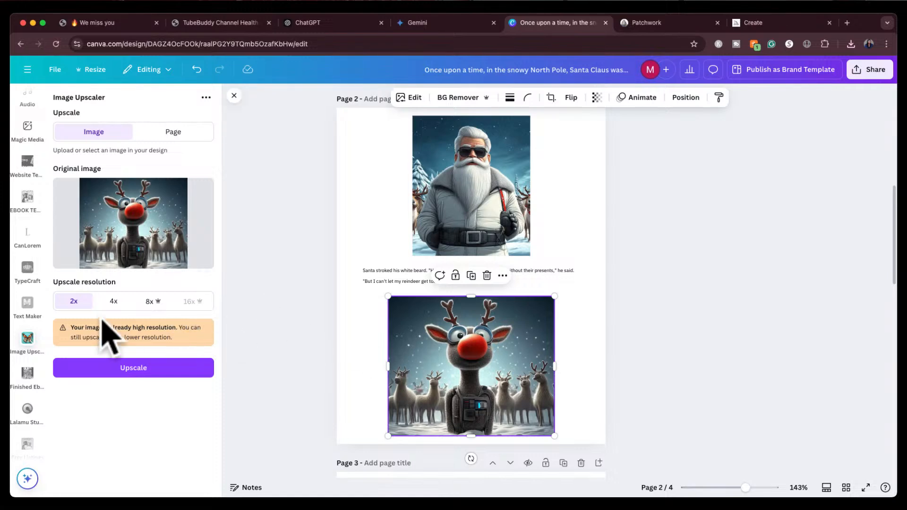
pyautogui.click(127, 368)
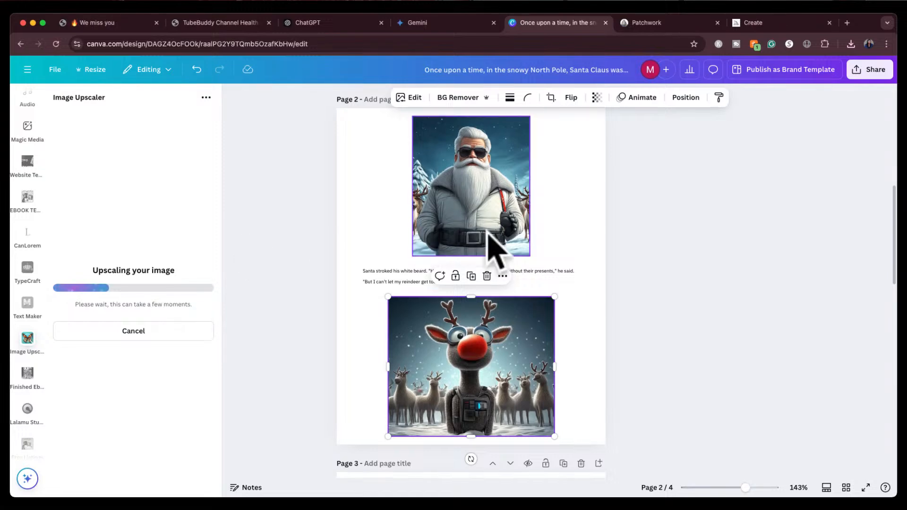
pyautogui.scroll(5, 496, 249)
pyautogui.scroll(1, 491, 245)
pyautogui.scroll(-7, 491, 246)
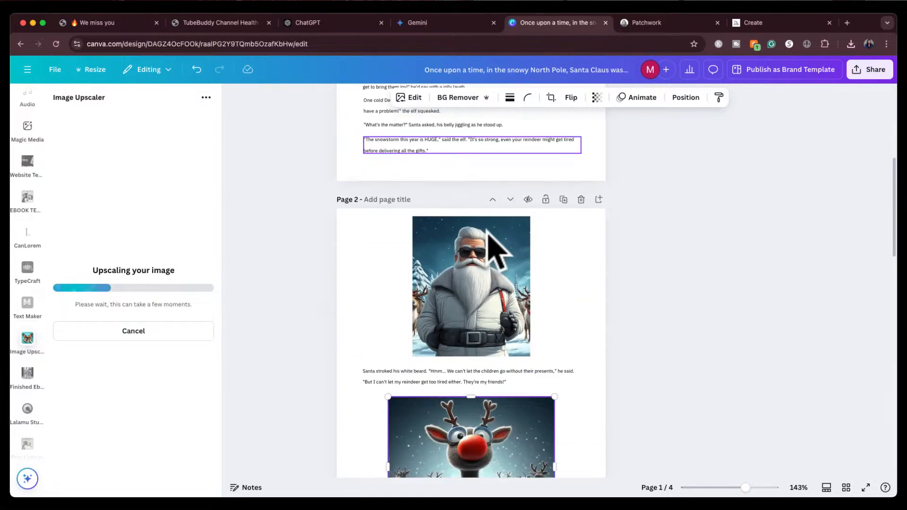
pyautogui.scroll(-1, 494, 250)
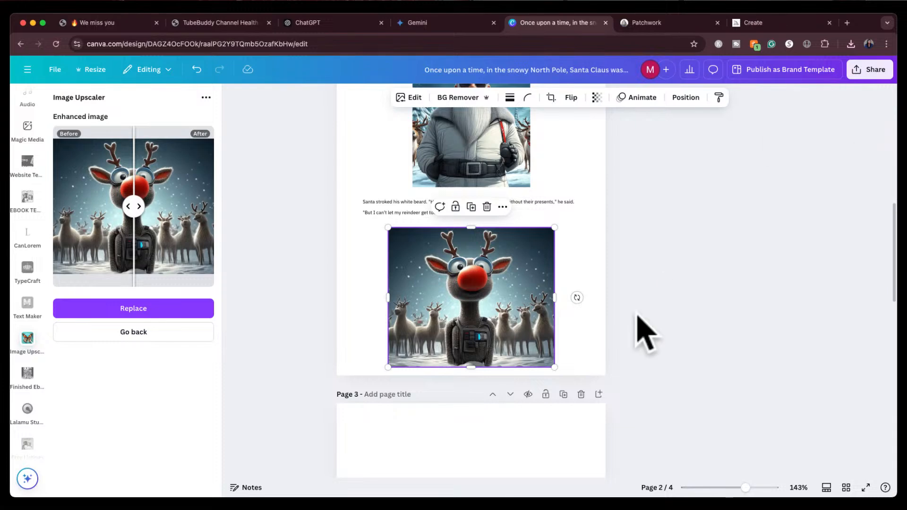
pyautogui.scroll(-5, 645, 333)
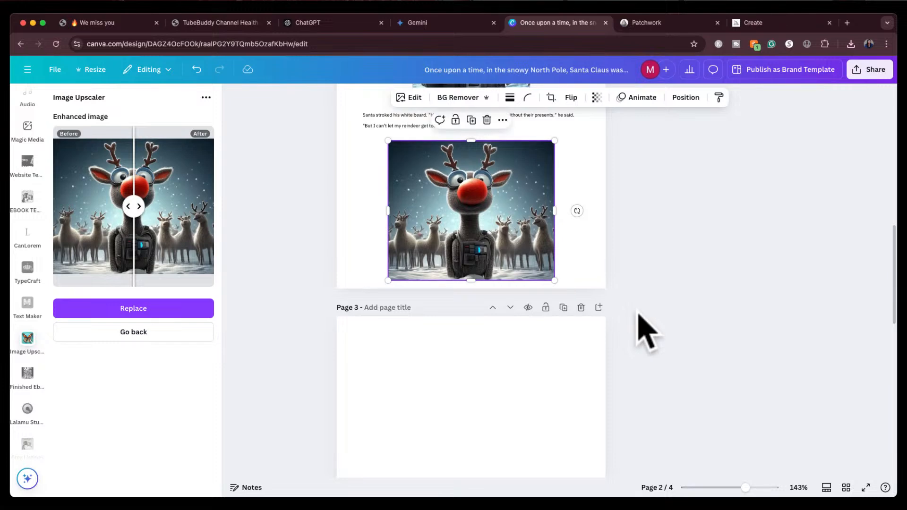
pyautogui.scroll(-1, 645, 333)
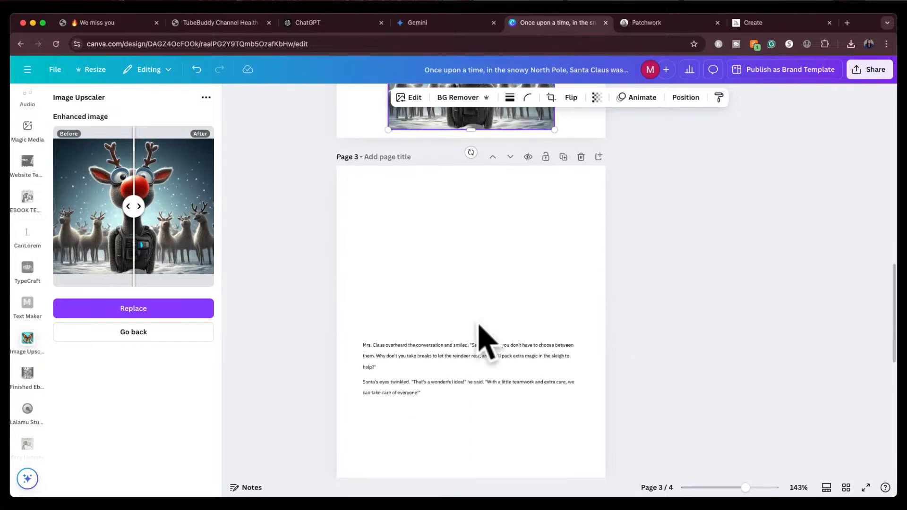
# Open the Midjourney image of Mrs. Claus as a robotics engineer with a robotic face
pyautogui.click(771, 23)
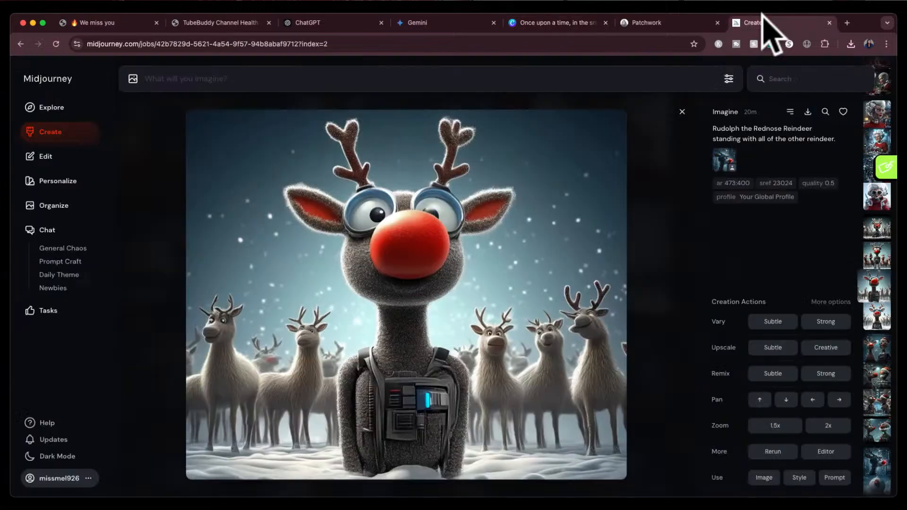
pyautogui.click(682, 111)
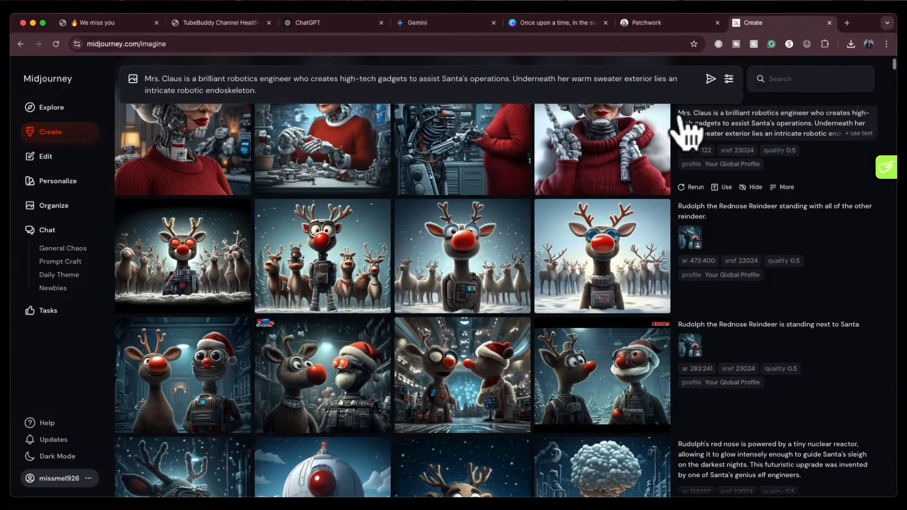
pyautogui.scroll(4, 661, 151)
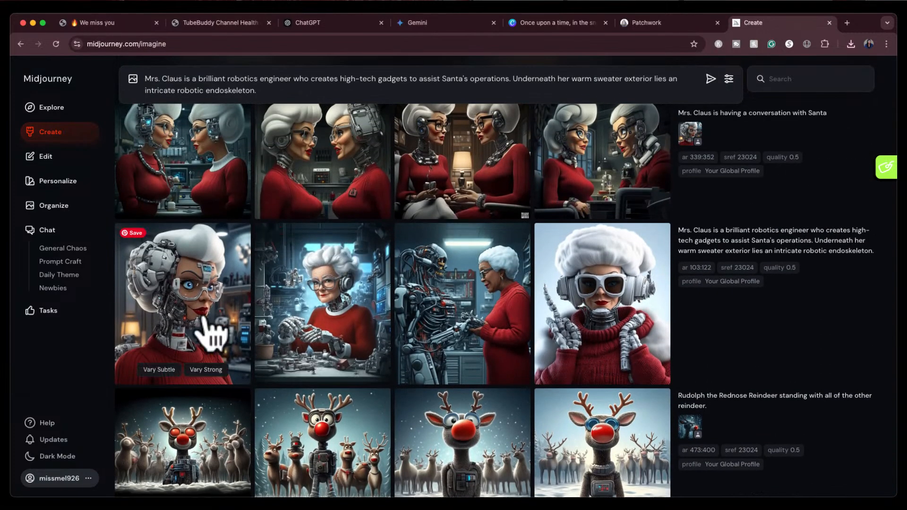
pyautogui.click(203, 322)
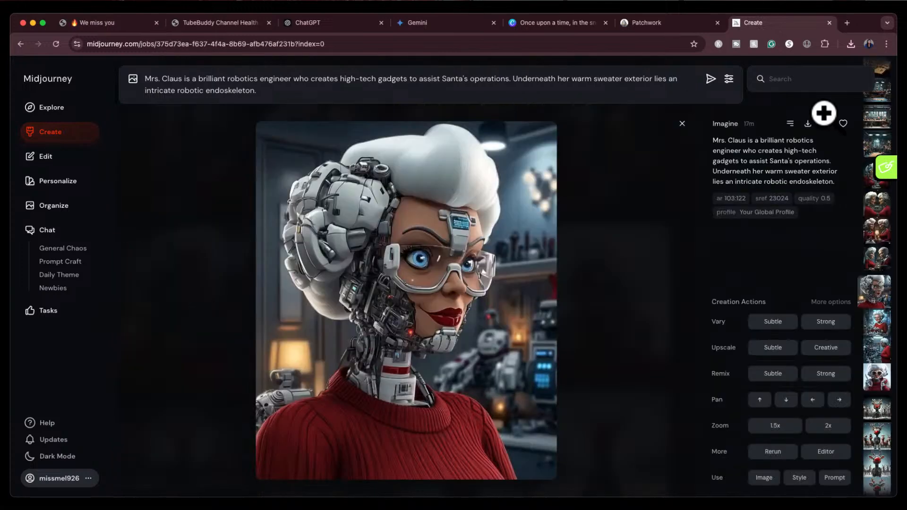
# Drop the Mrs. Claus image onto page 3, shrink it, and center it at the top above the paragraphs
pyautogui.click(538, 23)
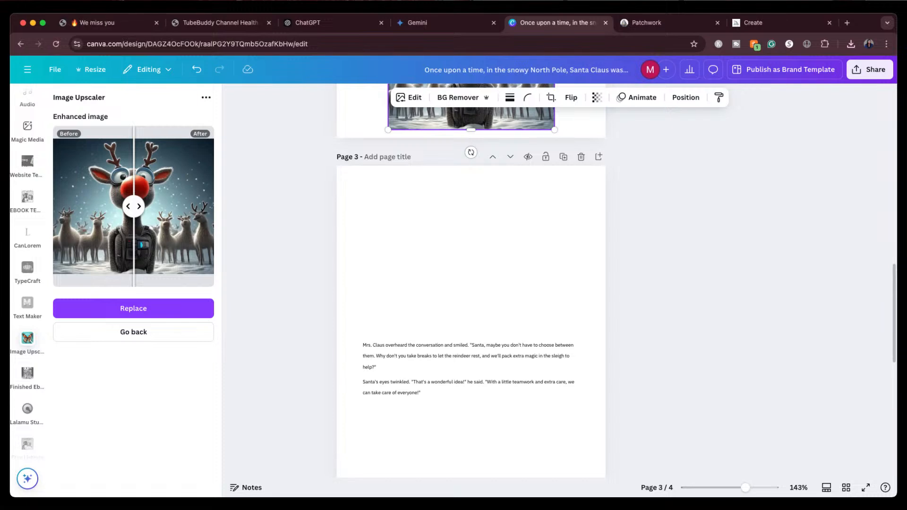
pyautogui.moveTo(582, 213); pyautogui.dragTo(454, 232)
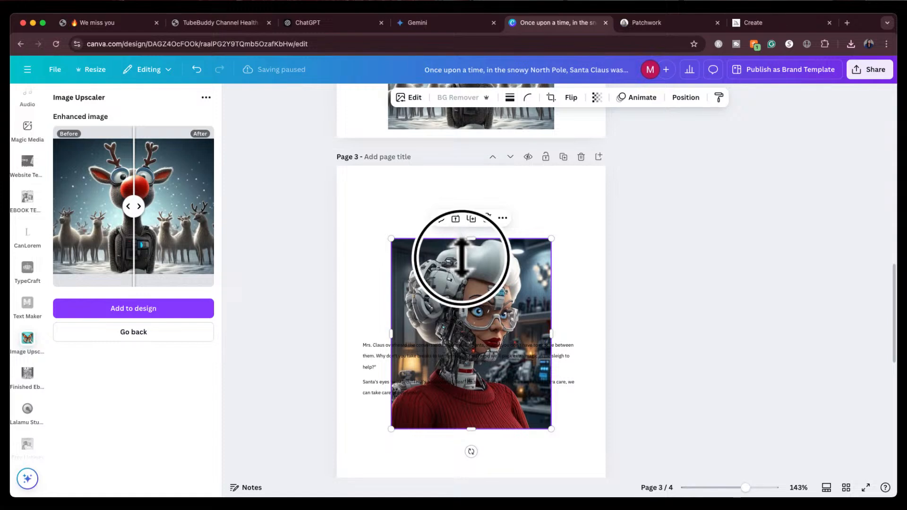
pyautogui.moveTo(462, 258); pyautogui.dragTo(461, 194)
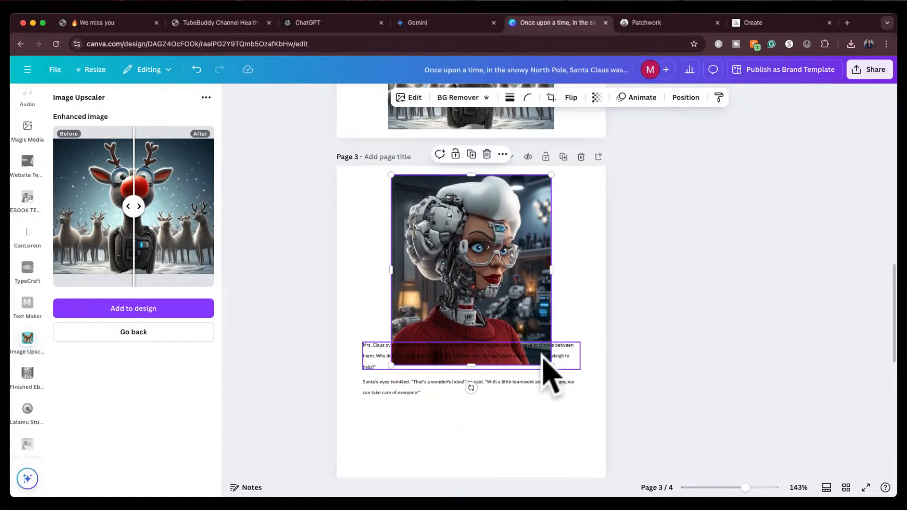
pyautogui.moveTo(551, 365); pyautogui.dragTo(519, 327)
pyautogui.moveTo(470, 263); pyautogui.dragTo(487, 264)
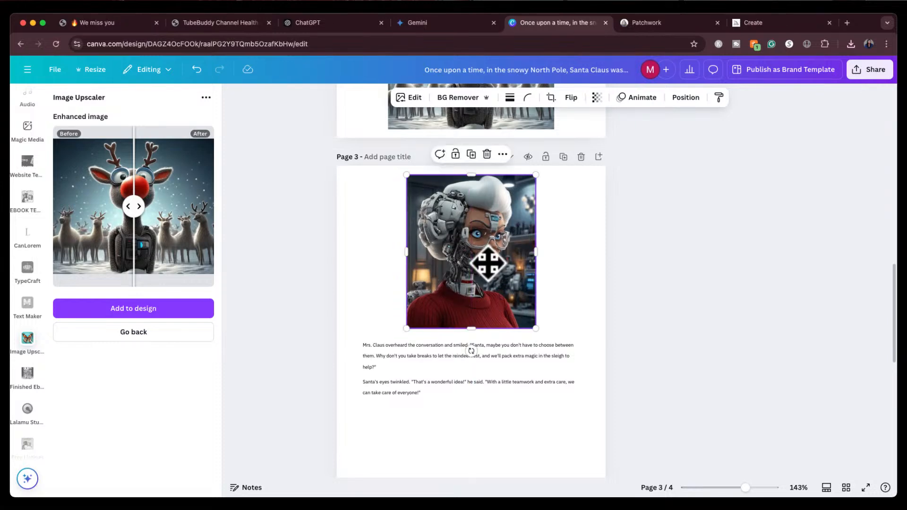
pyautogui.scroll(-2, 455, 425)
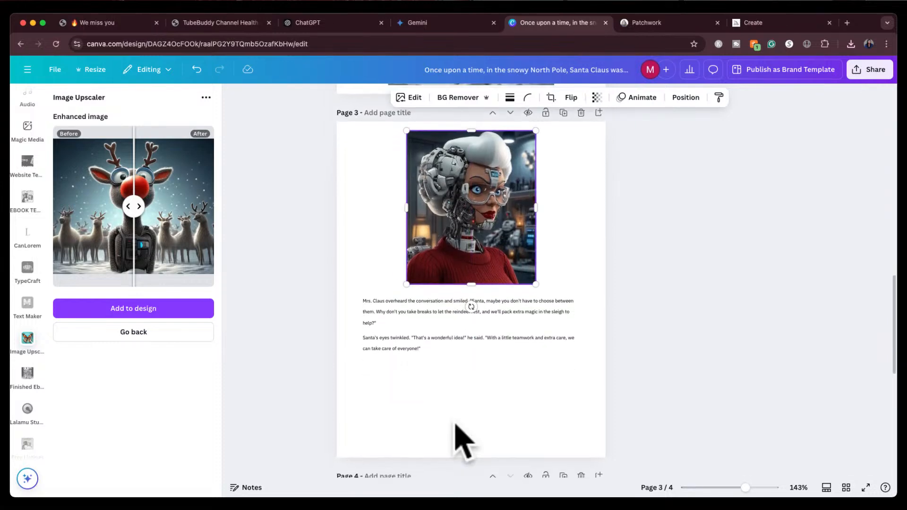
pyautogui.scroll(-1, 473, 378)
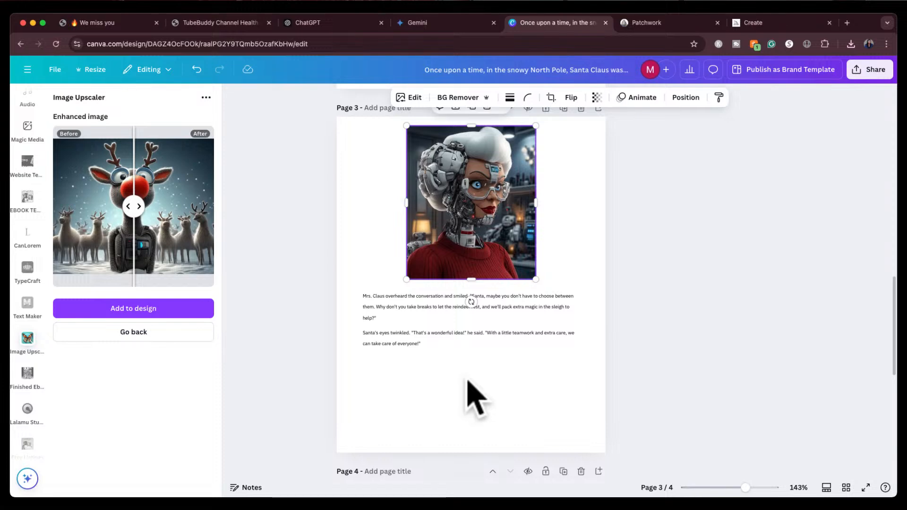
pyautogui.scroll(-5, 478, 396)
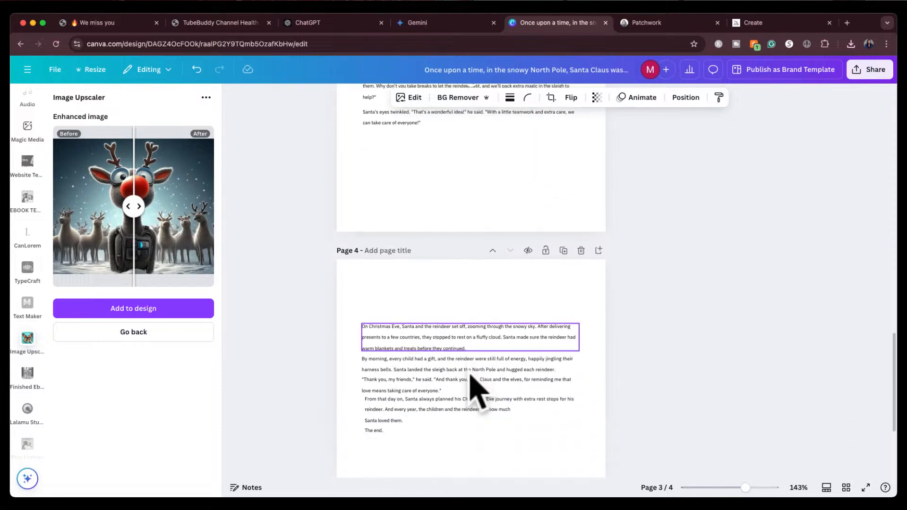
pyautogui.scroll(-2, 471, 371)
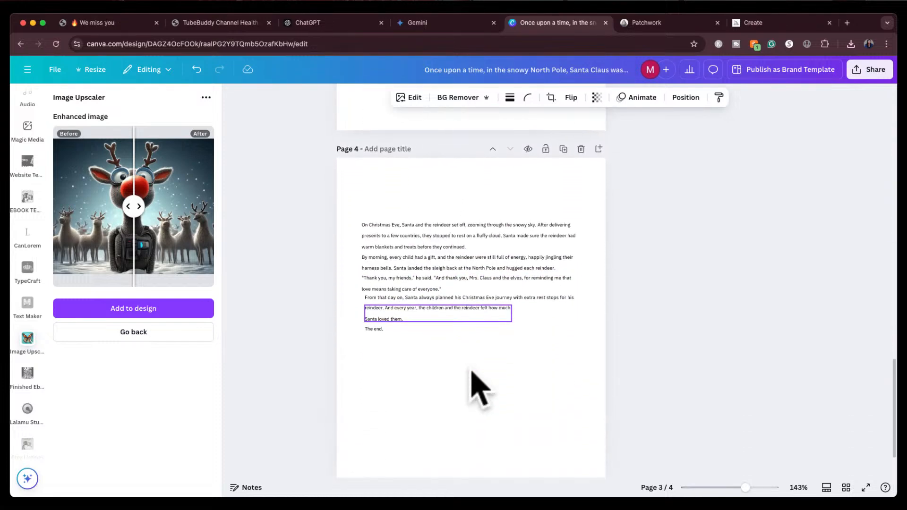
pyautogui.click(682, 24)
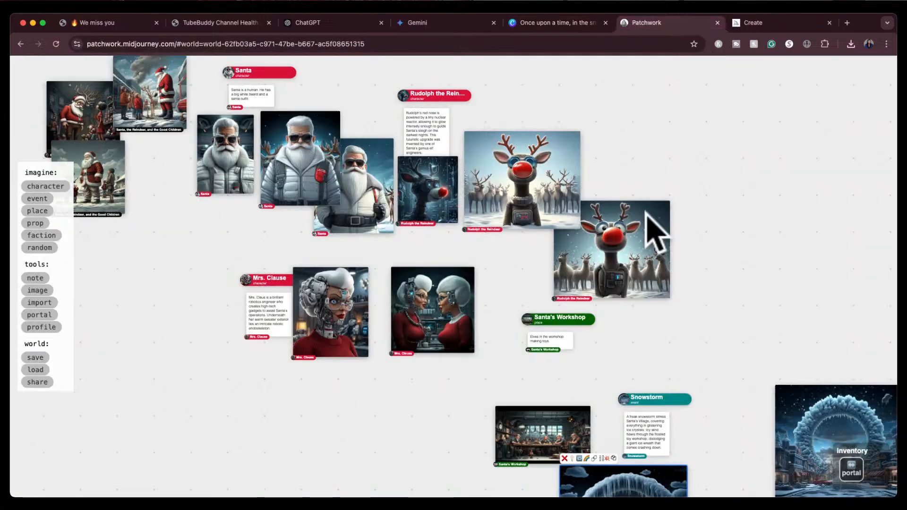
pyautogui.scroll(-5, 633, 251)
pyautogui.scroll(10, 633, 250)
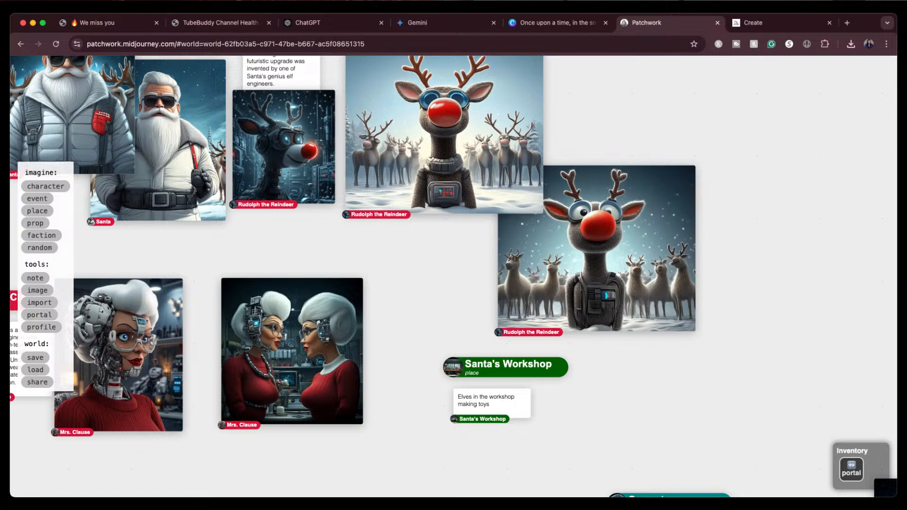
pyautogui.click(560, 24)
# Select all the paragraphs on page 4 and move them up toward the top of the page
pyautogui.scroll(3, 470, 375)
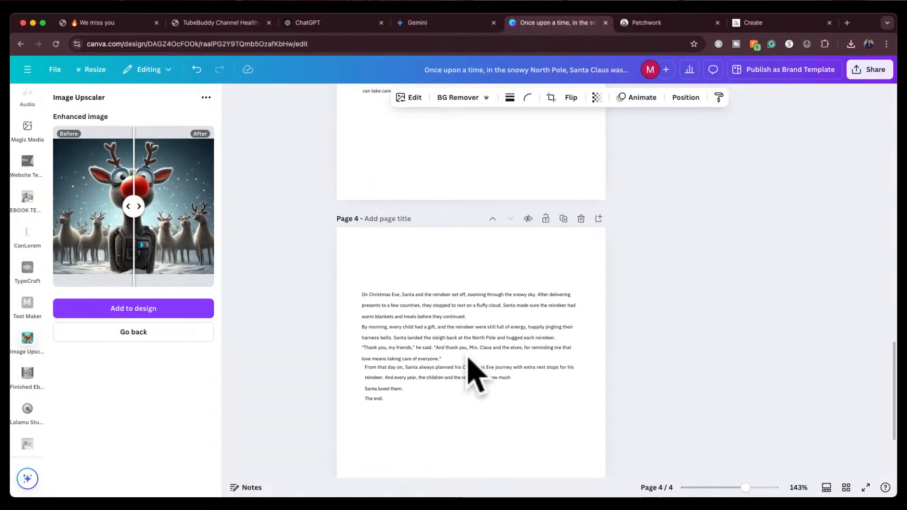
pyautogui.scroll(-1, 462, 364)
pyautogui.moveTo(356, 246); pyautogui.dragTo(565, 392)
pyautogui.moveTo(465, 294); pyautogui.dragTo(466, 264)
pyautogui.click(664, 295)
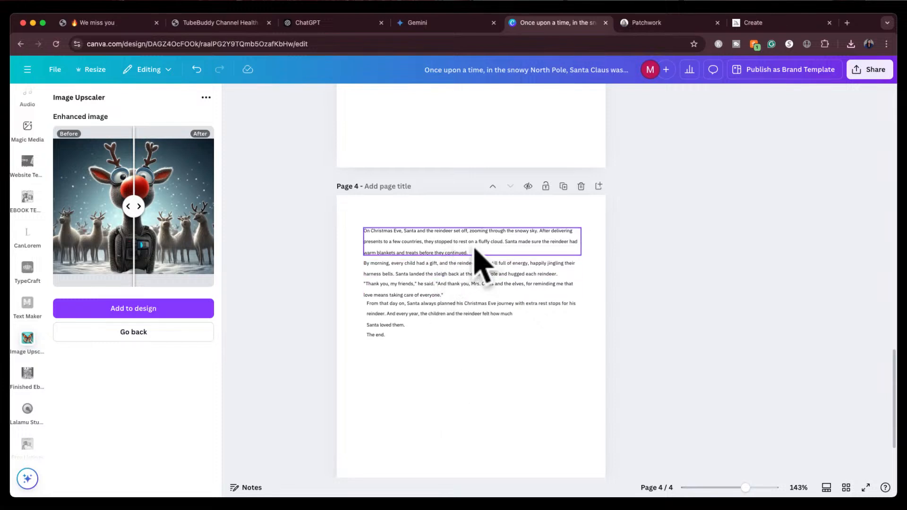
# Construct a new image from the Santa character with the prompt "Santa resting on a fluffy cloud" and generate it
pyautogui.click(675, 26)
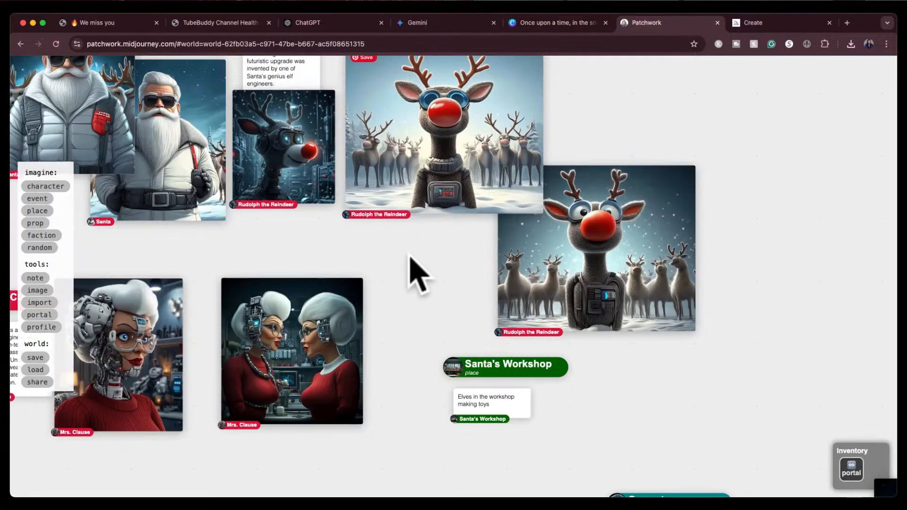
pyautogui.moveTo(407, 285); pyautogui.dragTo(534, 373)
pyautogui.moveTo(371, 210)
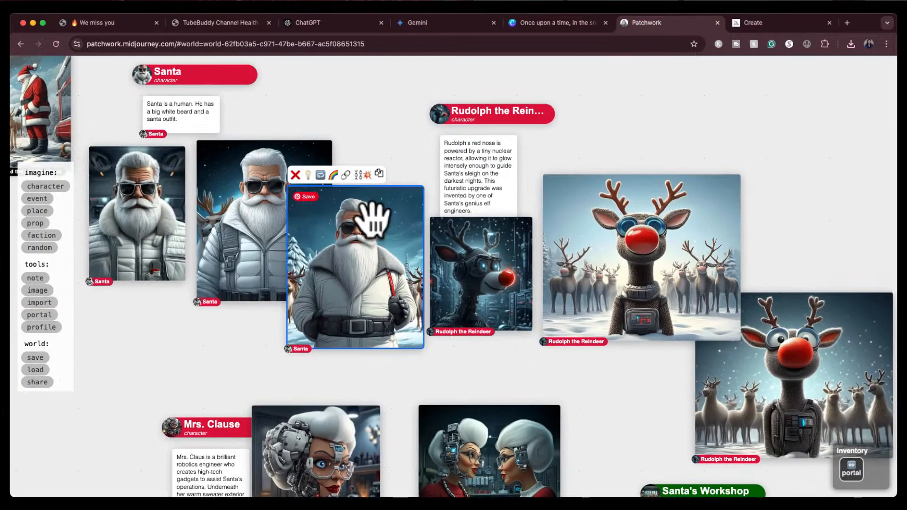
pyautogui.click(321, 176)
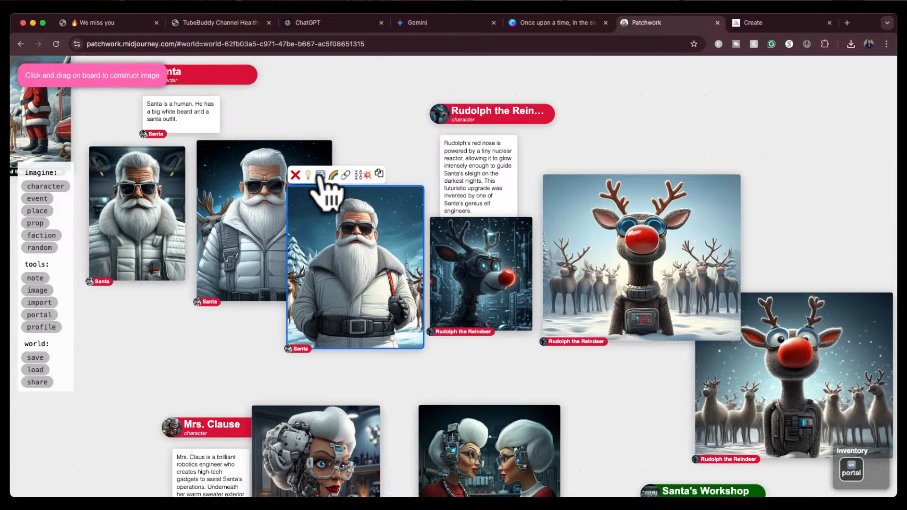
pyautogui.moveTo(138, 314); pyautogui.dragTo(339, 508)
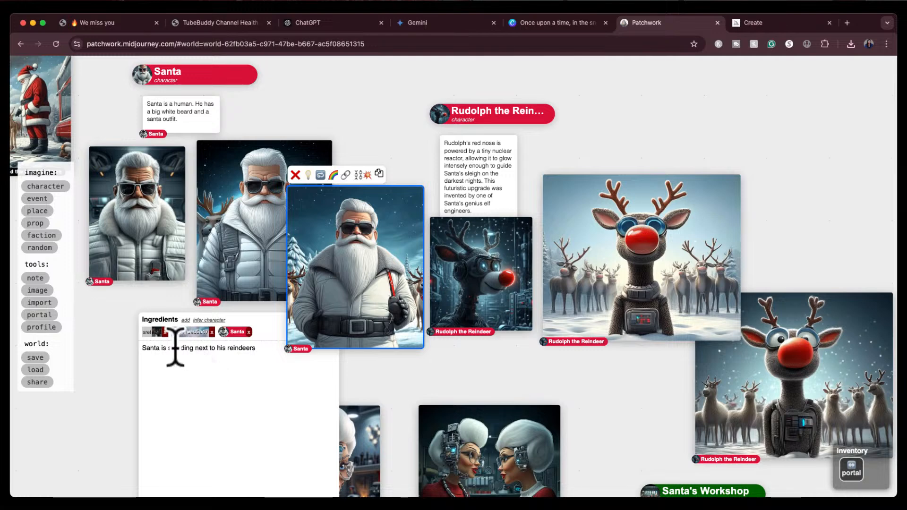
pyautogui.moveTo(161, 350); pyautogui.dragTo(263, 350)
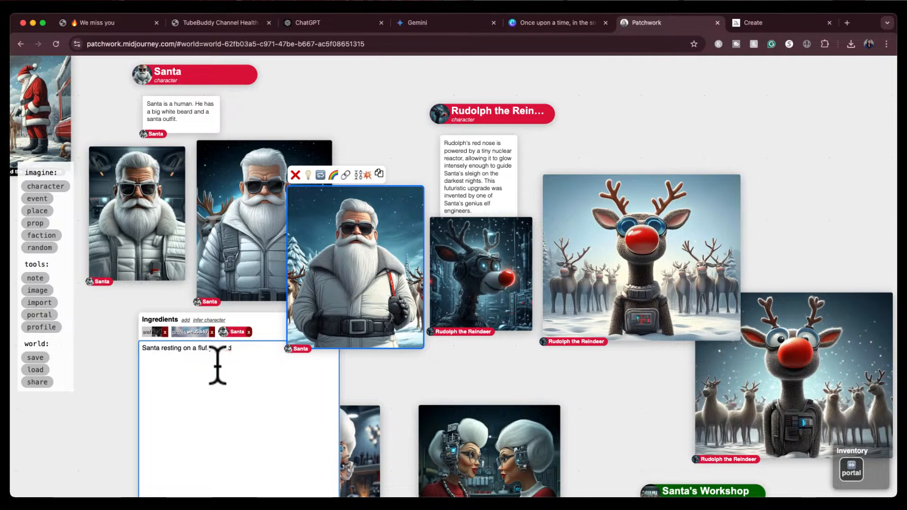
pyautogui.scroll(-5, 222, 393)
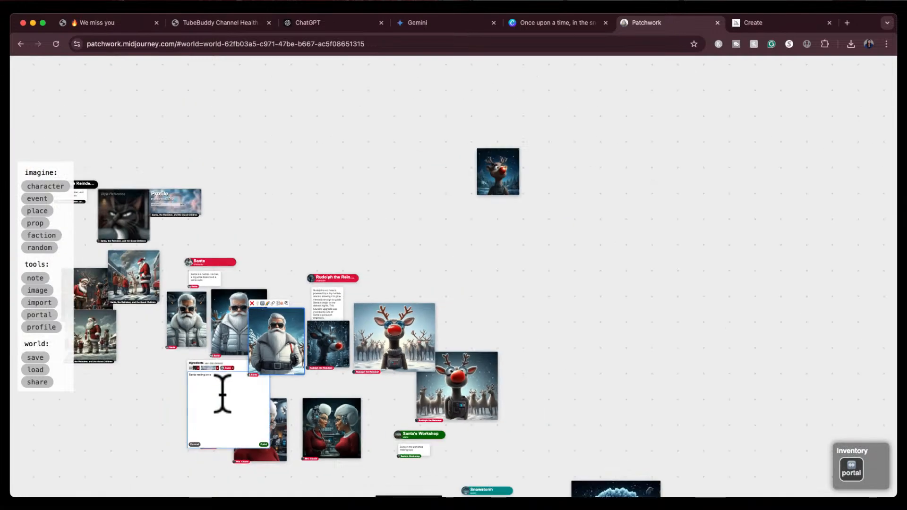
pyautogui.click(263, 444)
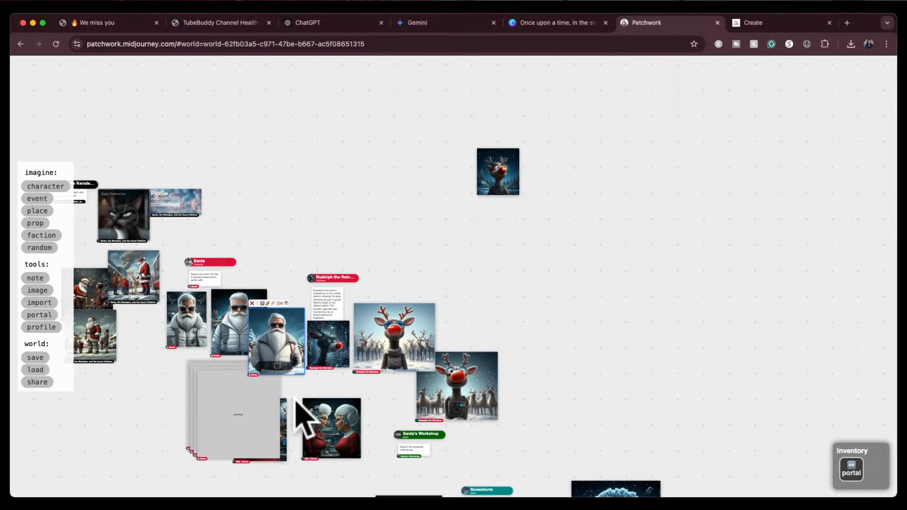
# Spread the four generated Santa-on-a-cloud variations apart on the board to compare them
pyautogui.moveTo(166, 383); pyautogui.dragTo(268, 189)
pyautogui.scroll(10, 260, 302)
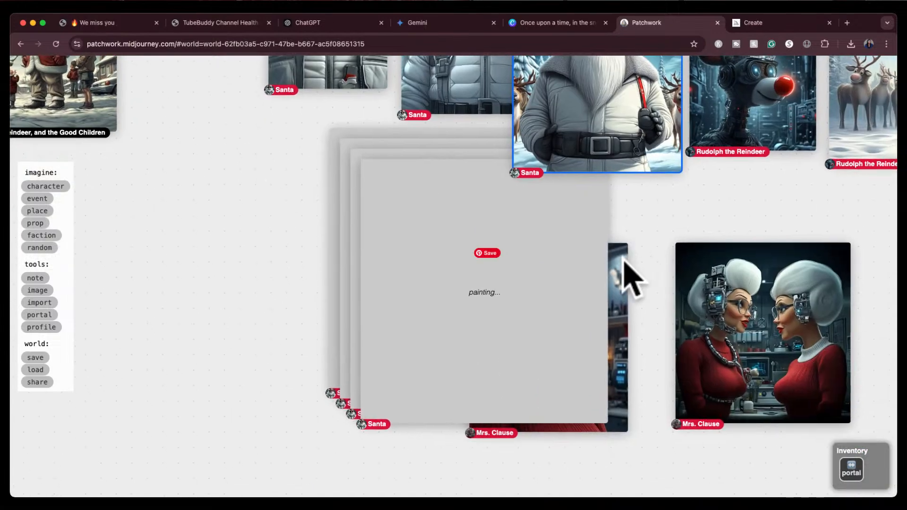
pyautogui.moveTo(623, 258); pyautogui.dragTo(900, 317)
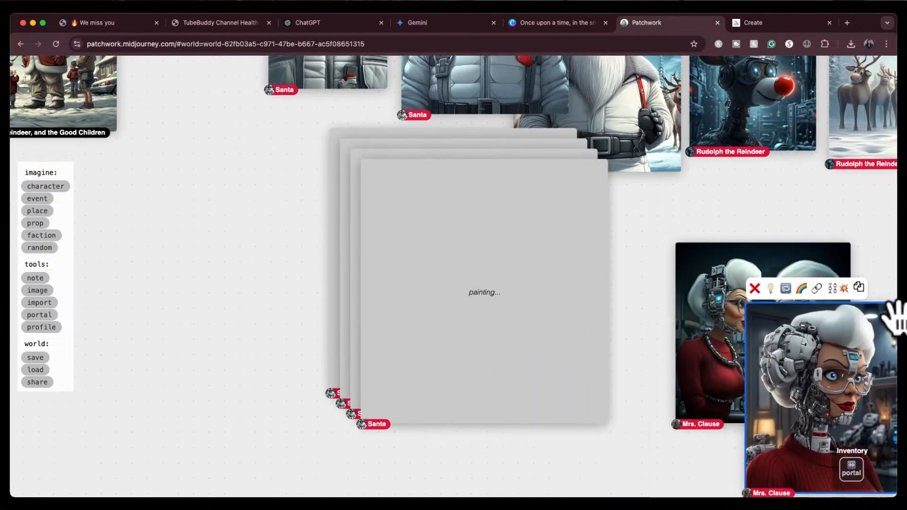
pyautogui.click(629, 232)
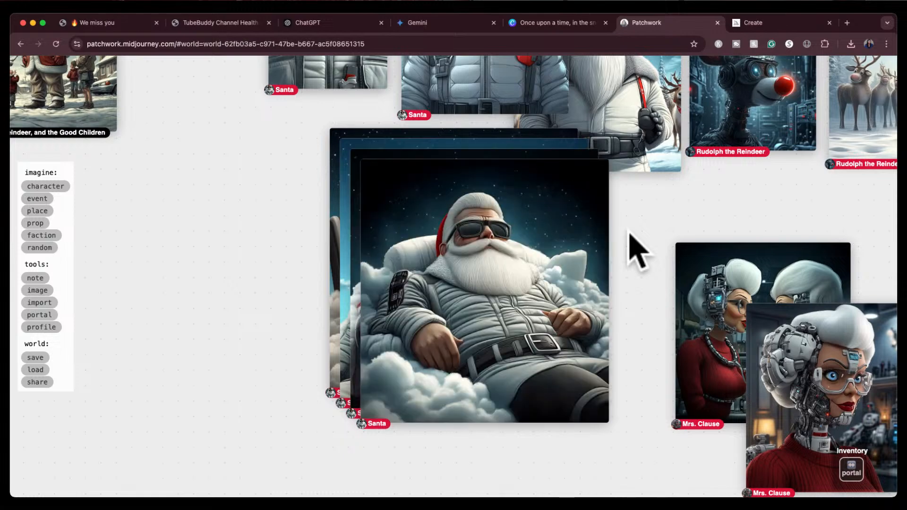
pyautogui.moveTo(628, 231); pyautogui.dragTo(674, 263)
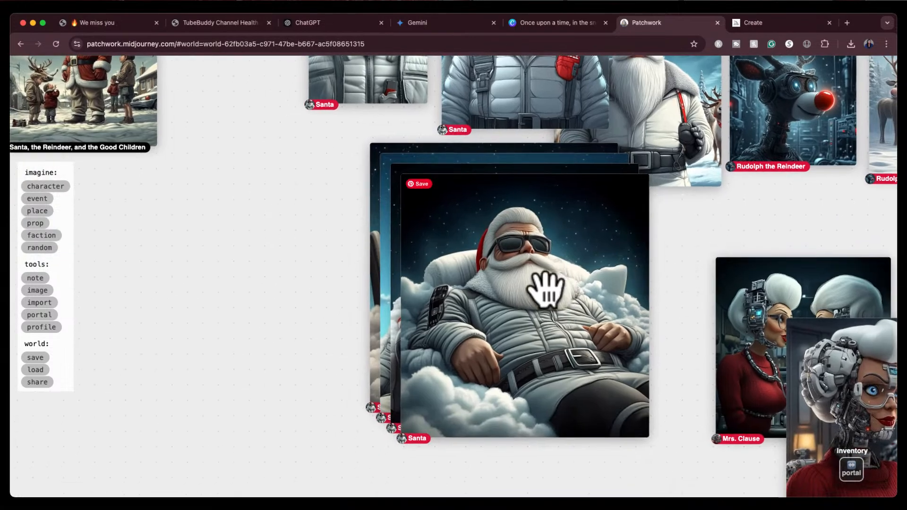
pyautogui.moveTo(543, 290); pyautogui.dragTo(265, 306)
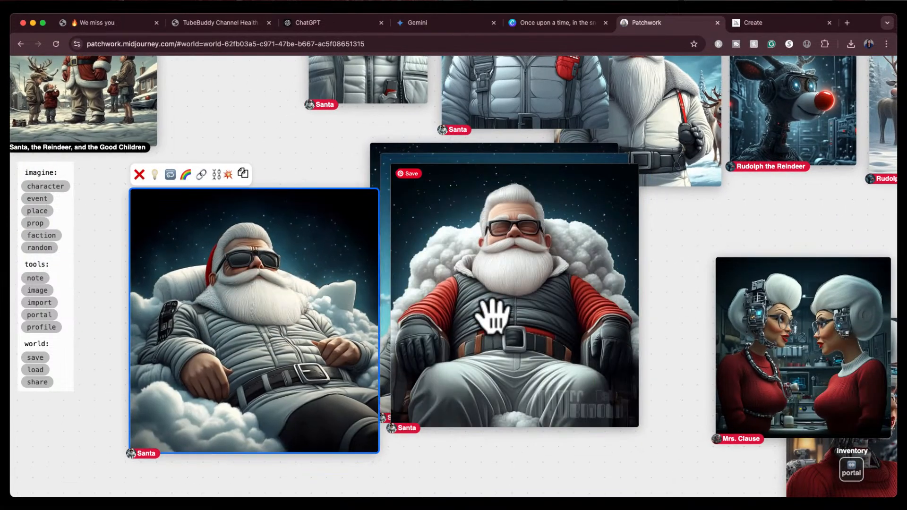
pyautogui.moveTo(493, 315); pyautogui.dragTo(513, 334)
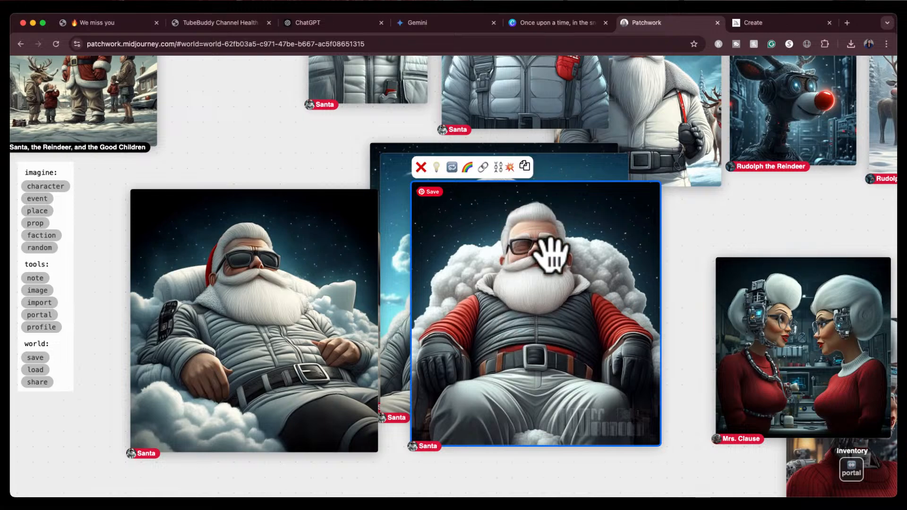
pyautogui.moveTo(530, 298); pyautogui.dragTo(503, 479)
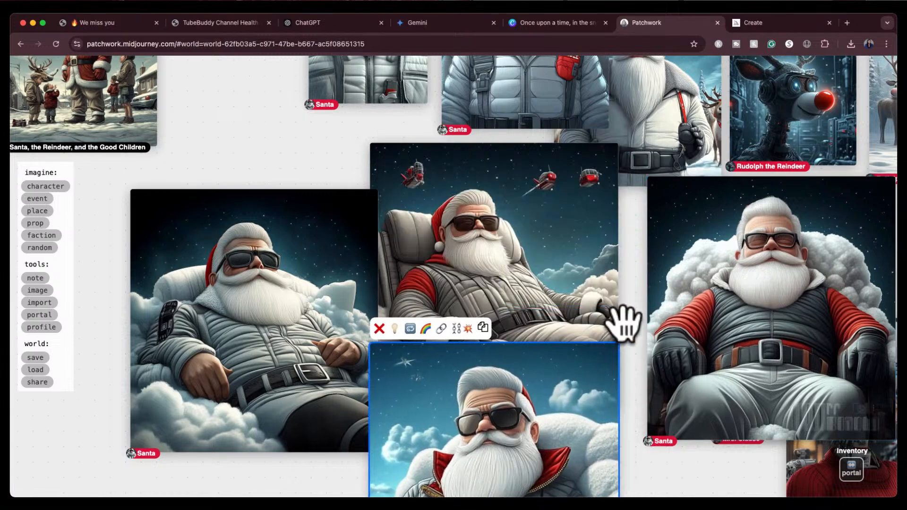
# Delete three cloud variations, keeping only the blue-sky close-up of Santa on the cloud
pyautogui.moveTo(633, 302); pyautogui.dragTo(627, 263)
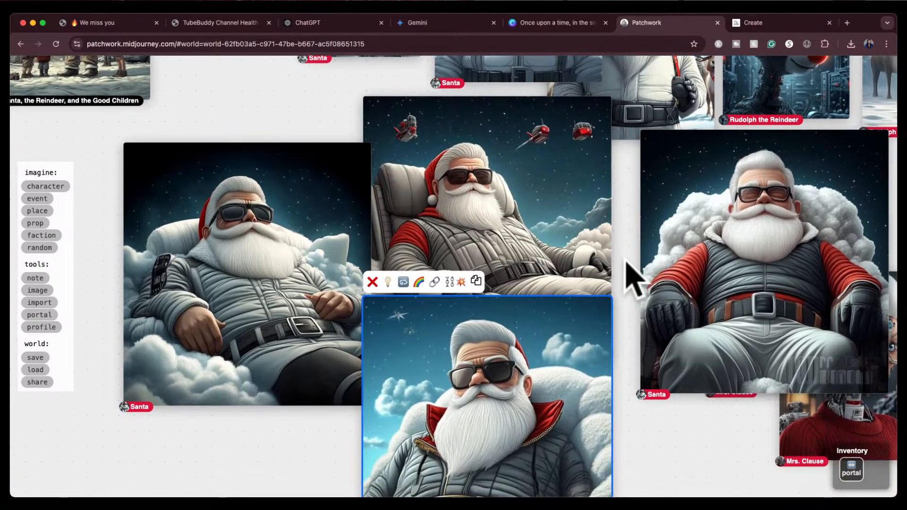
pyautogui.click(748, 220)
pyautogui.click(650, 116)
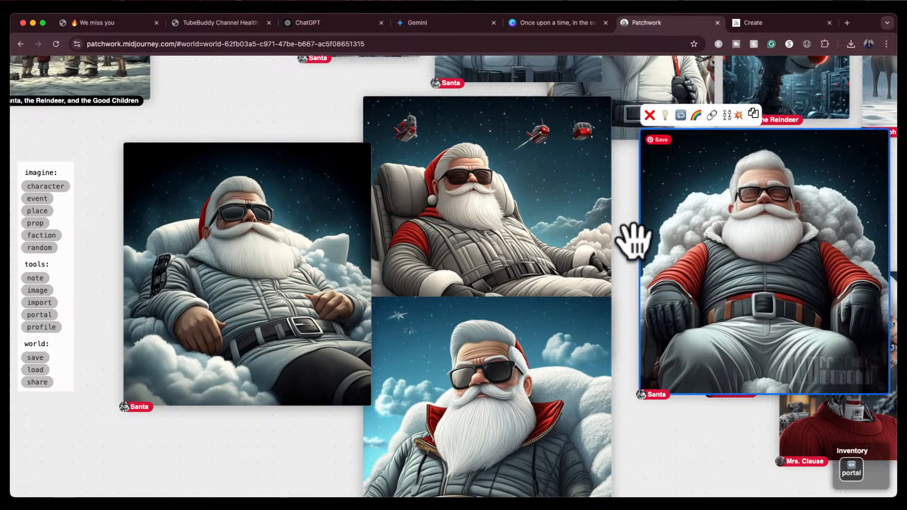
pyautogui.click(522, 191)
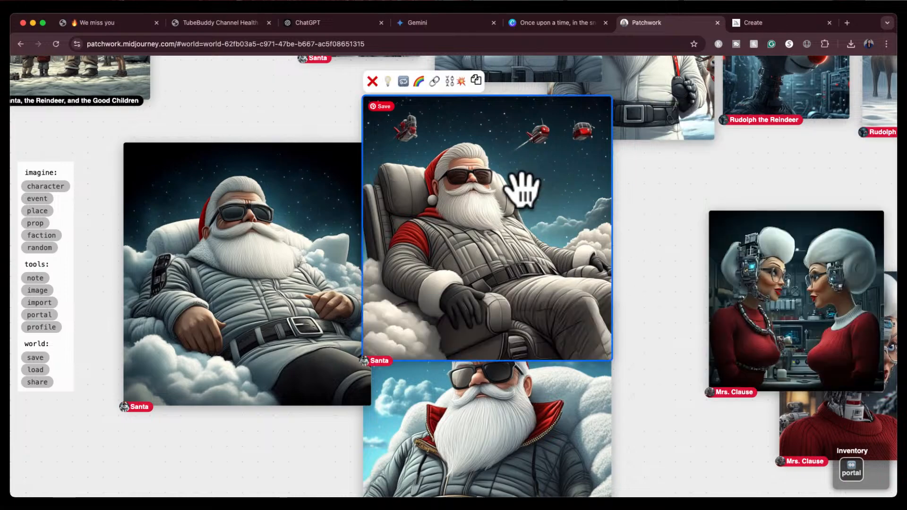
pyautogui.click(372, 81)
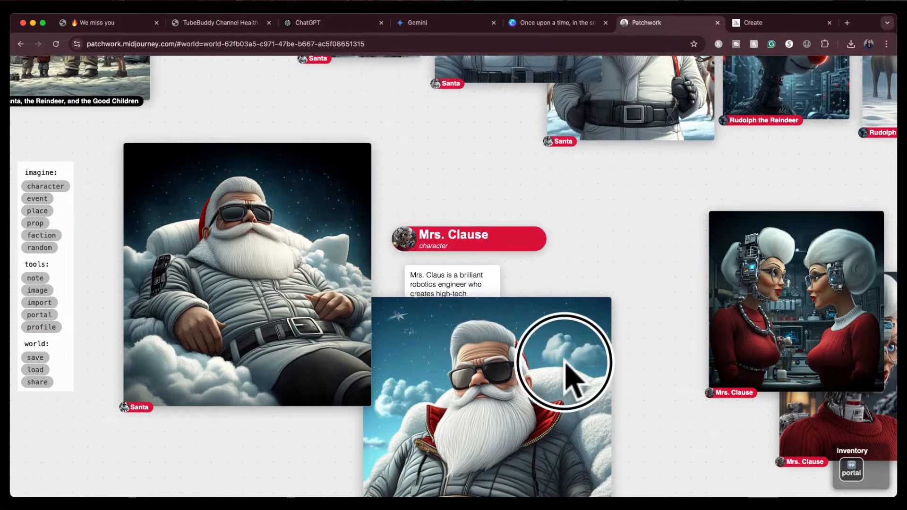
pyautogui.moveTo(564, 358); pyautogui.dragTo(607, 254)
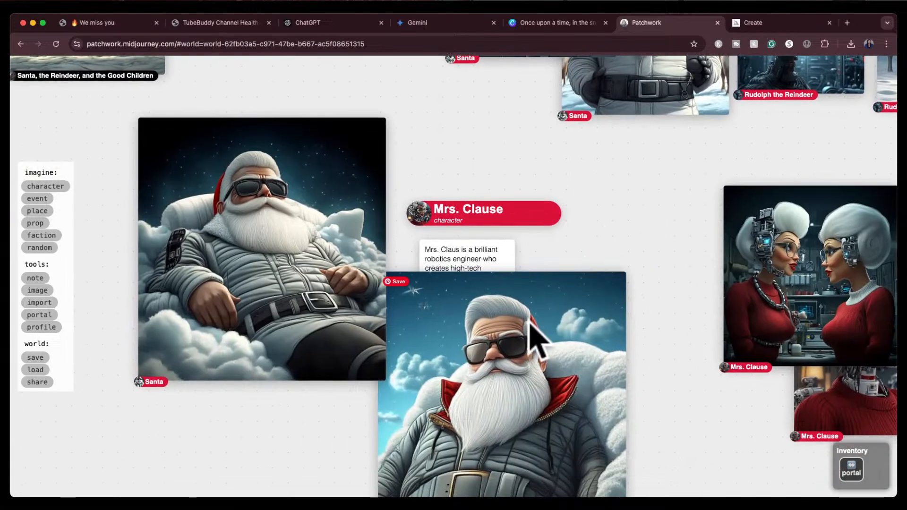
pyautogui.click(295, 203)
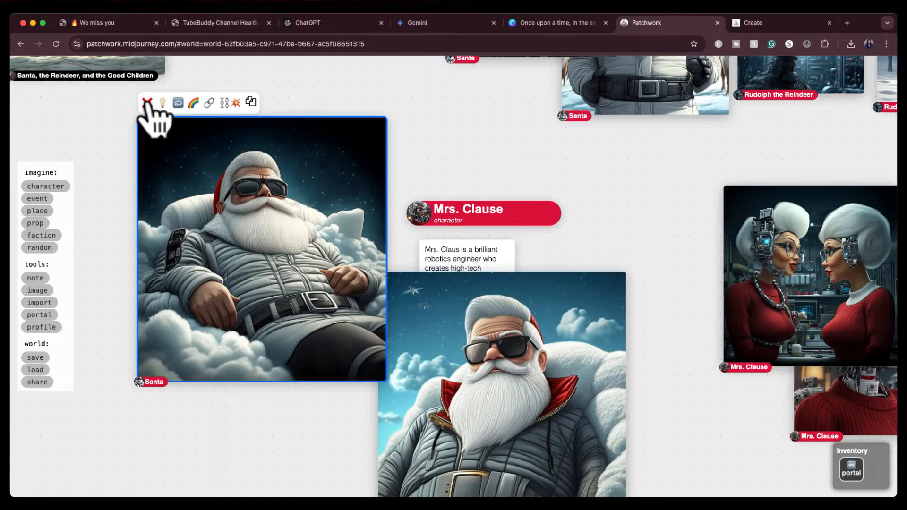
pyautogui.click(148, 102)
# Move the Mrs. Clause character label and her description note next to her images
pyautogui.scroll(-1, 613, 236)
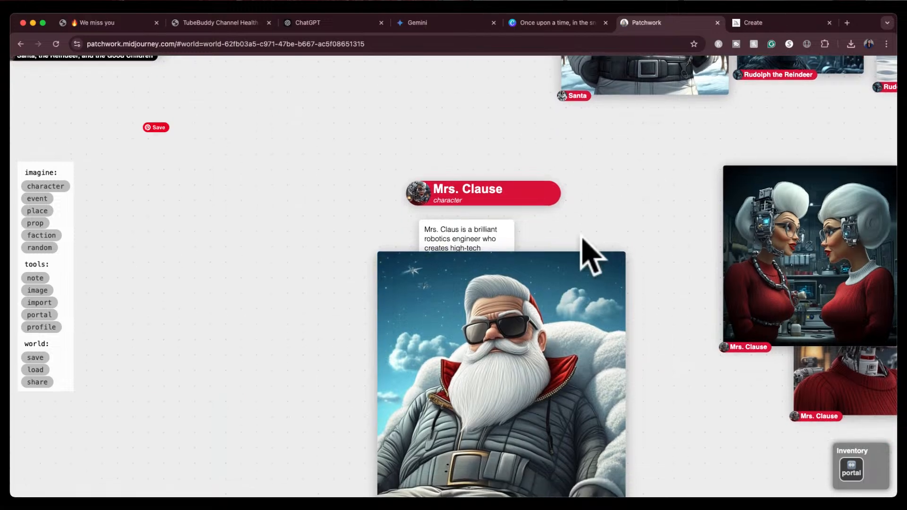
pyautogui.moveTo(449, 189); pyautogui.dragTo(503, 182)
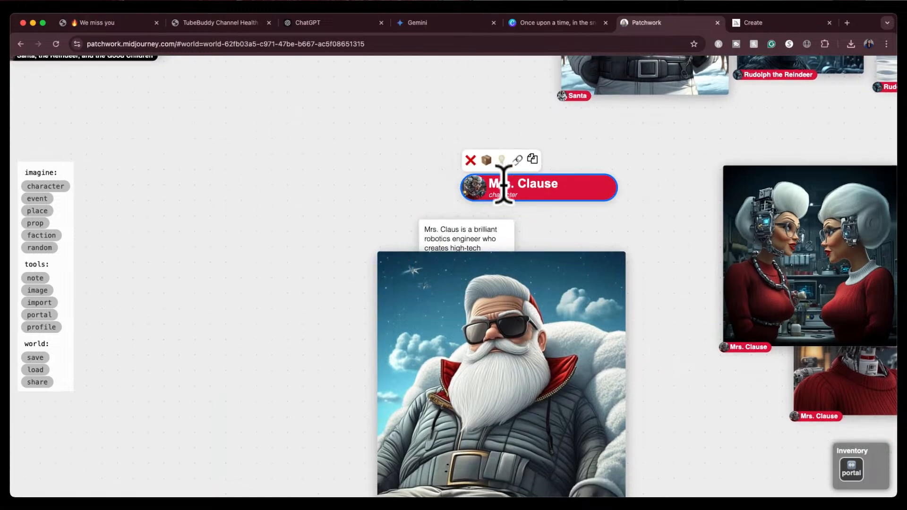
pyautogui.moveTo(581, 192); pyautogui.dragTo(820, 142)
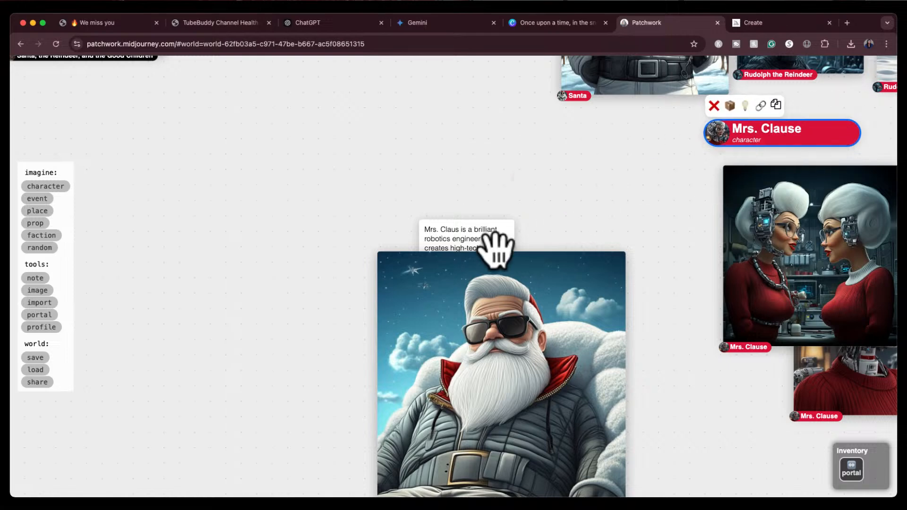
pyautogui.moveTo(486, 239); pyautogui.dragTo(762, 180)
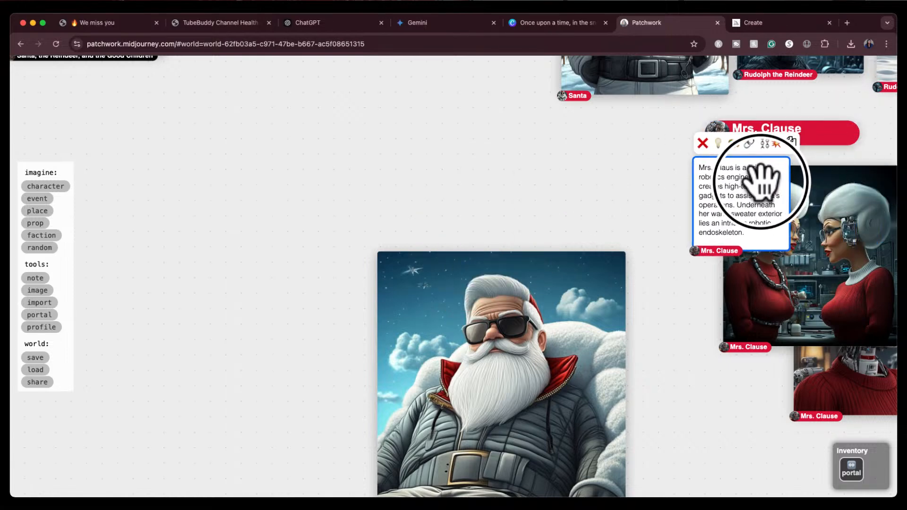
pyautogui.scroll(2, 627, 237)
pyautogui.moveTo(557, 348); pyautogui.dragTo(488, 121)
pyautogui.moveTo(614, 229); pyautogui.dragTo(649, 388)
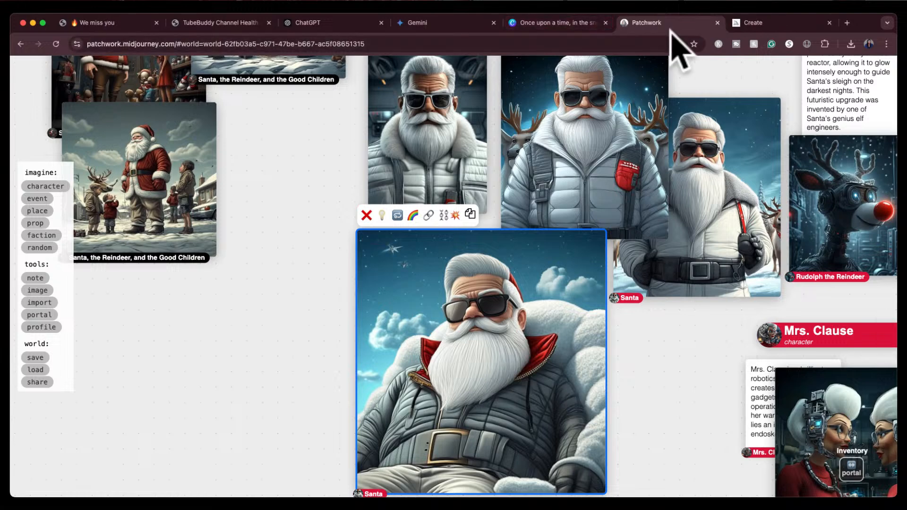
# Reload the Midjourney Create page and review the new Santa resting on a fluffy cloud images
pyautogui.click(752, 23)
pyautogui.click(678, 122)
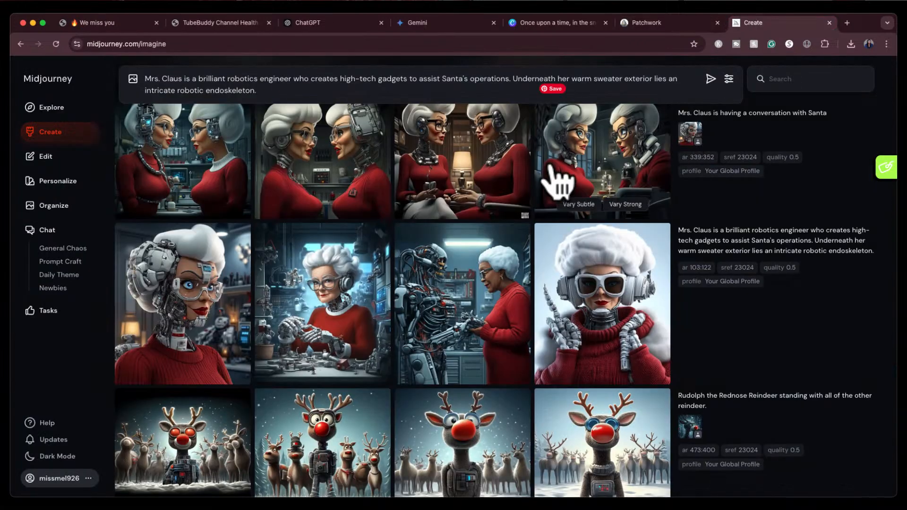
pyautogui.scroll(10, 549, 165)
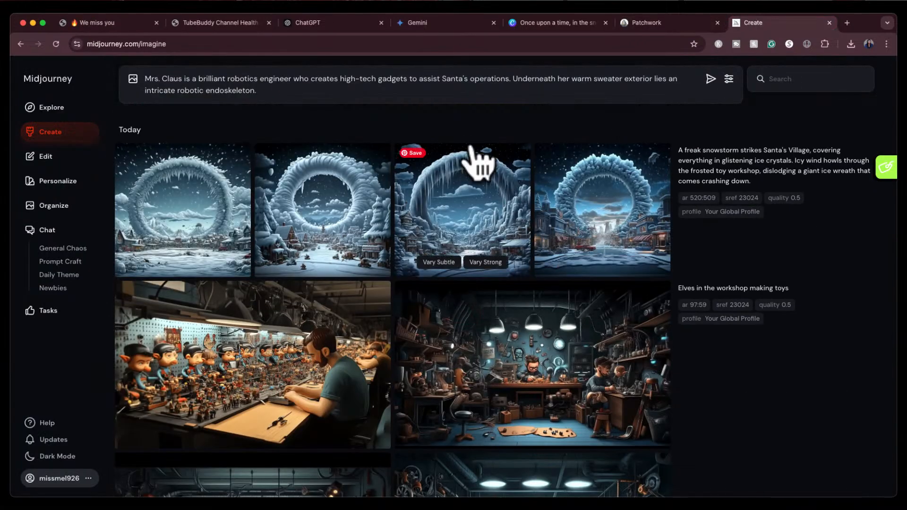
pyautogui.click(56, 44)
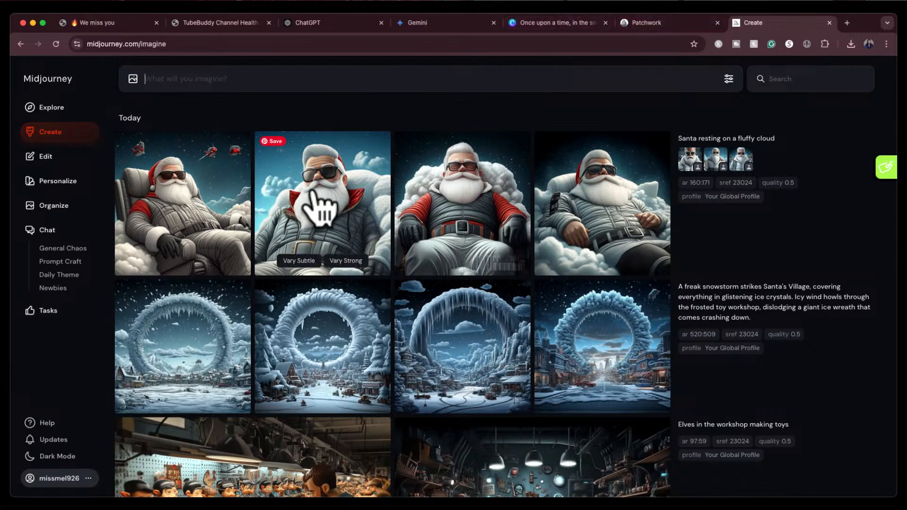
pyautogui.click(683, 25)
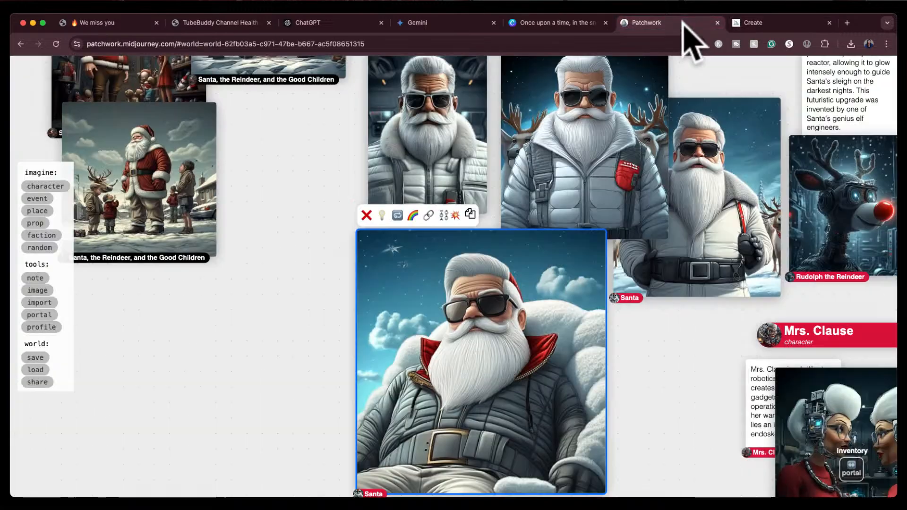
pyautogui.click(764, 22)
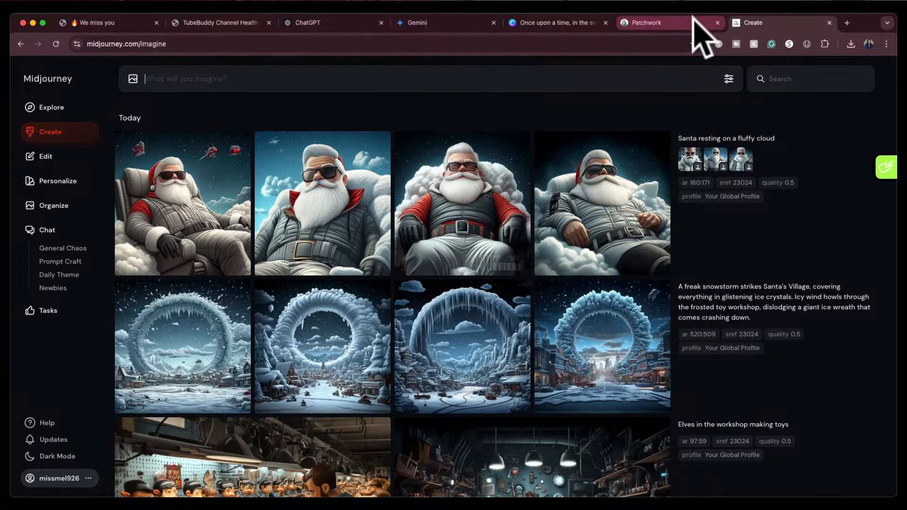
# Open the blue-sky Santa resting on a cloud image in a larger view on the Create page
pyautogui.click(694, 21)
pyautogui.click(759, 22)
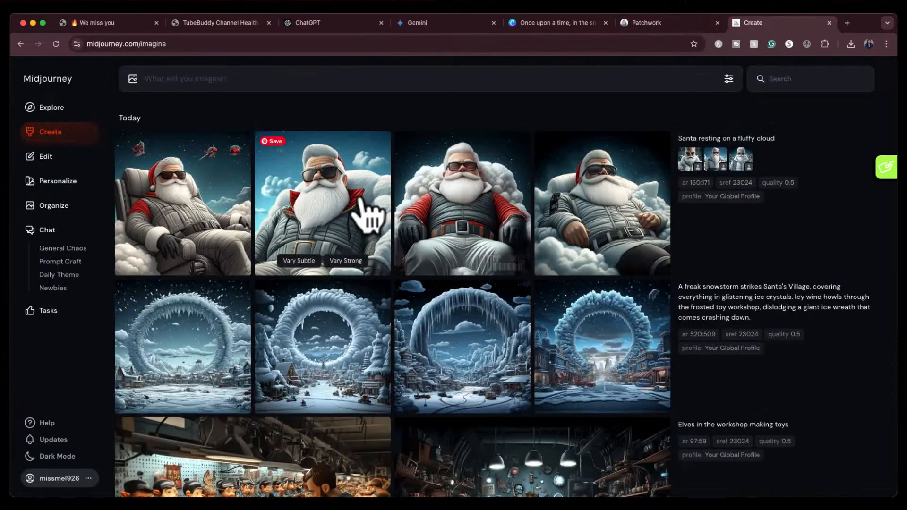
pyautogui.click(361, 203)
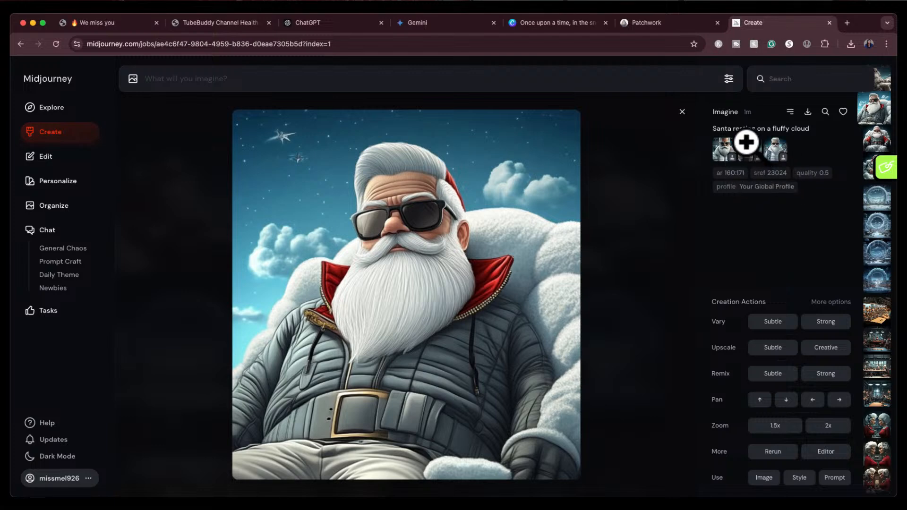
# Delete an extra small Santa image and a smaller Rudolph image from the Patchwork board
pyautogui.click(675, 24)
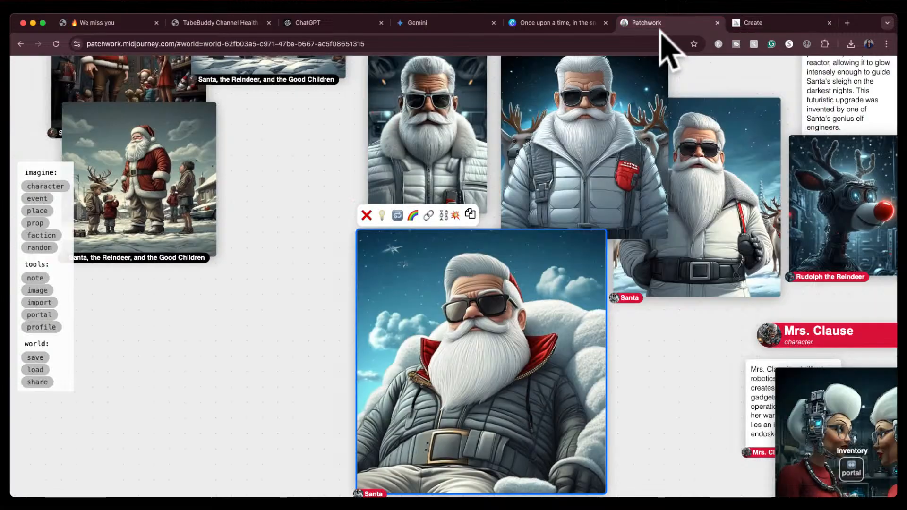
pyautogui.moveTo(308, 250); pyautogui.dragTo(322, 322)
pyautogui.click(411, 208)
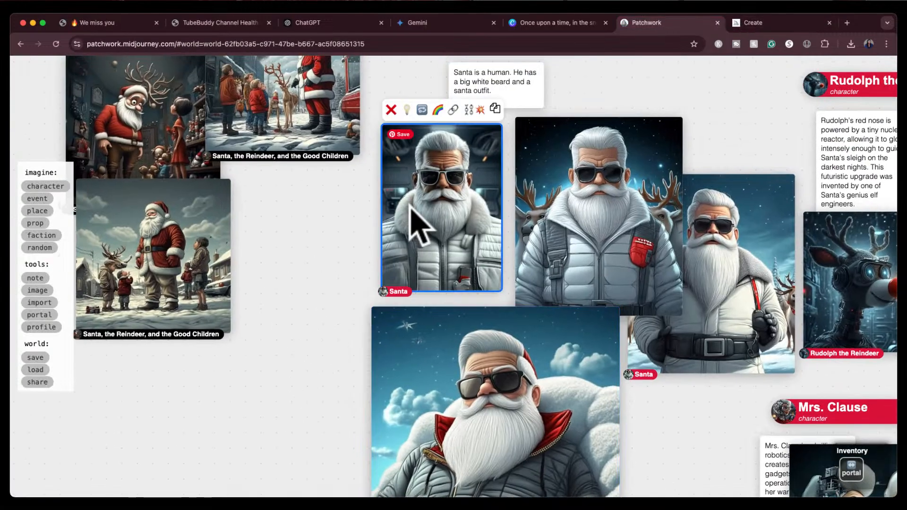
pyautogui.click(390, 110)
pyautogui.moveTo(425, 210); pyautogui.dragTo(395, 171)
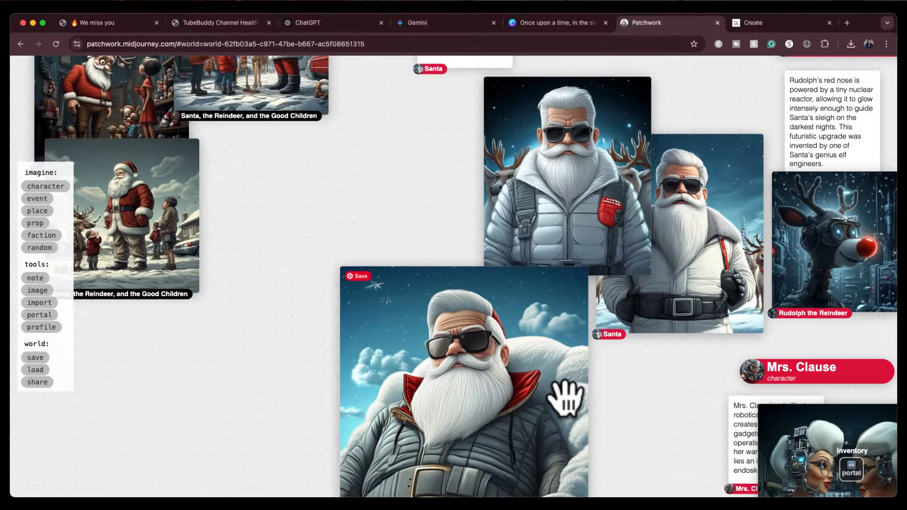
pyautogui.moveTo(684, 418); pyautogui.dragTo(400, 403)
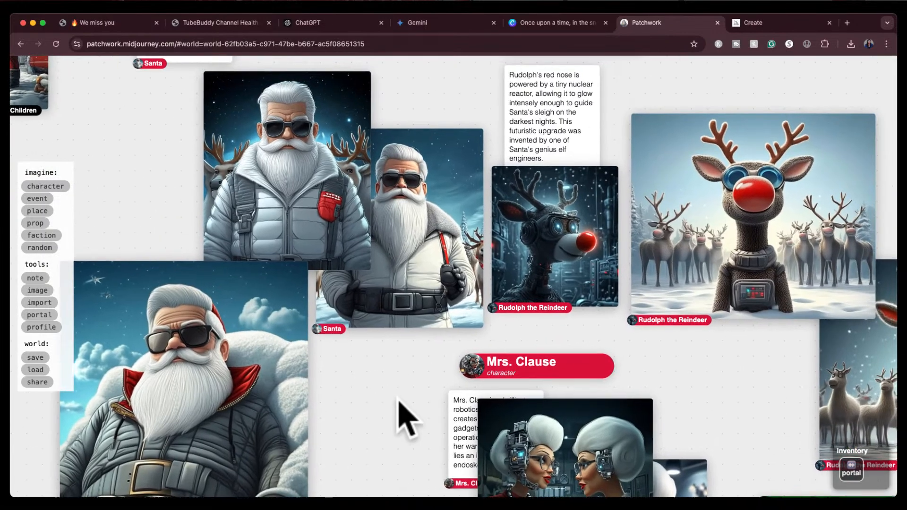
pyautogui.click(546, 240)
pyautogui.click(500, 151)
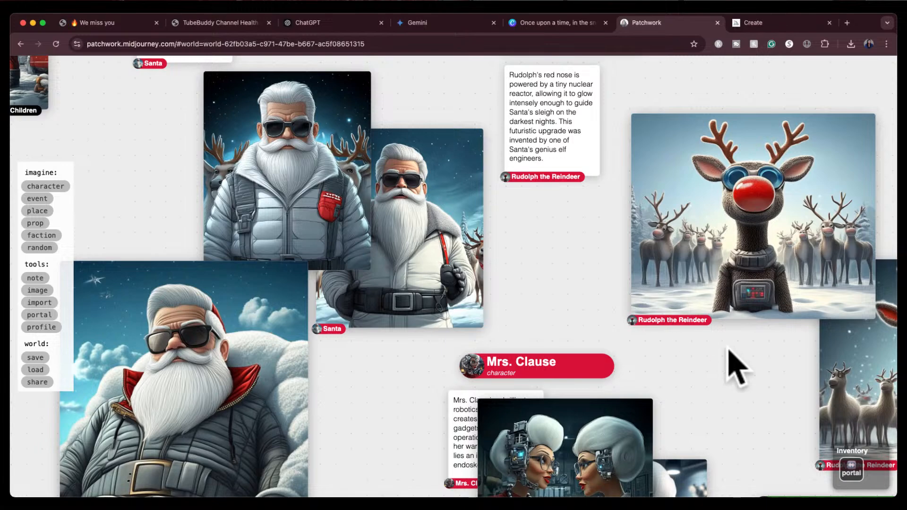
# Delete the two-faced Mrs. Clause image, keeping her single close-up portrait on the board
pyautogui.hscroll(4, 639, 297)
pyautogui.scroll(-2, 640, 297)
pyautogui.scroll(-4, 593, 288)
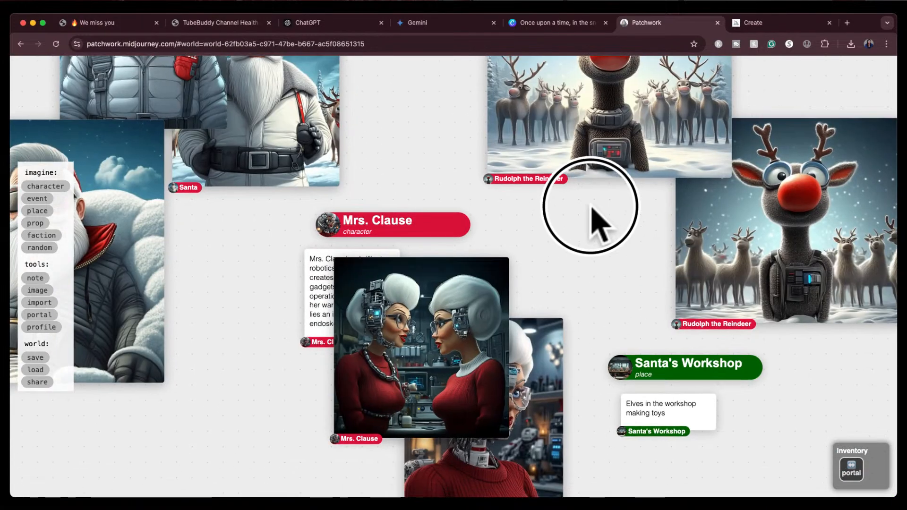
pyautogui.hscroll(-2, 593, 219)
pyautogui.click(413, 366)
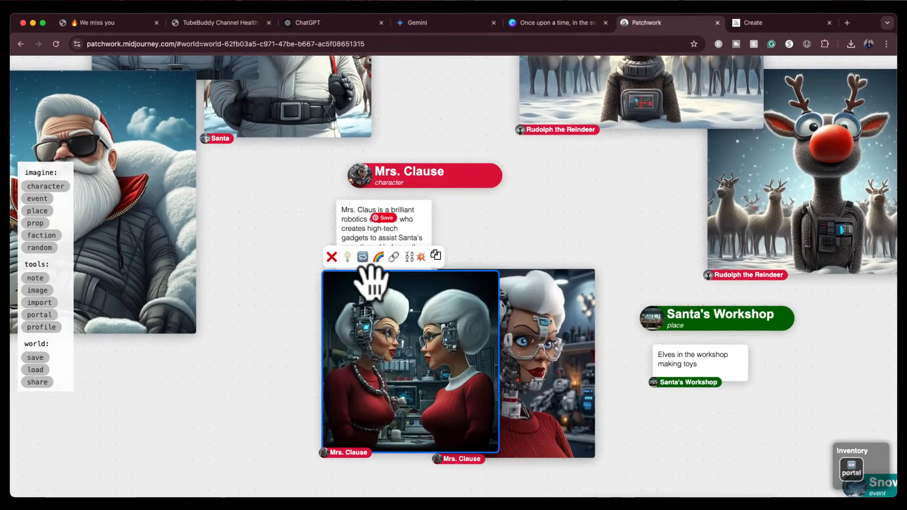
pyautogui.press('BackSpace')
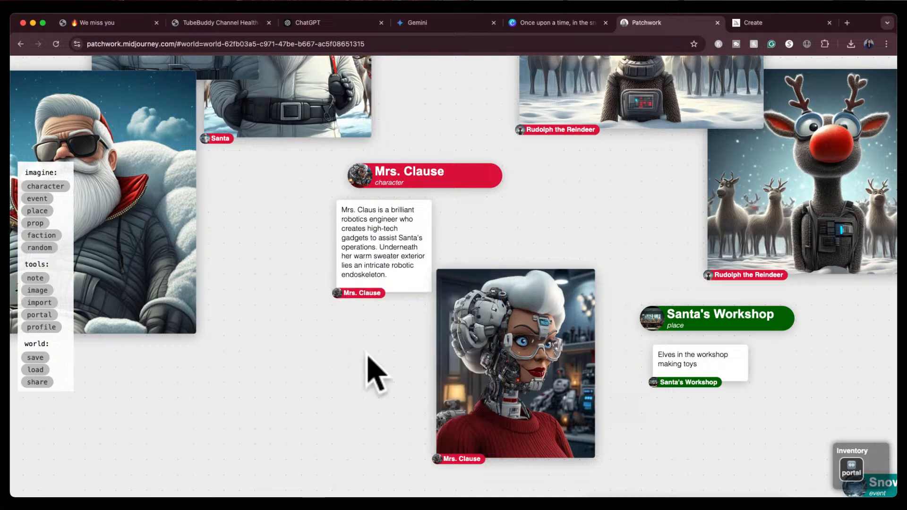
# Download the blue-sky Santa resting on a cloud image from the Create page
pyautogui.moveTo(324, 394); pyautogui.dragTo(604, 413)
pyautogui.moveTo(536, 320); pyautogui.dragTo(593, 405)
pyautogui.click(449, 326)
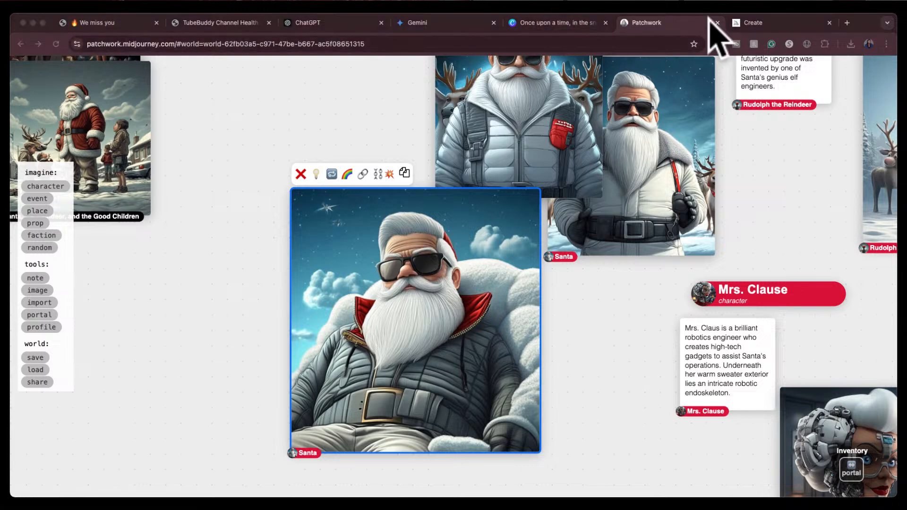
pyautogui.click(761, 23)
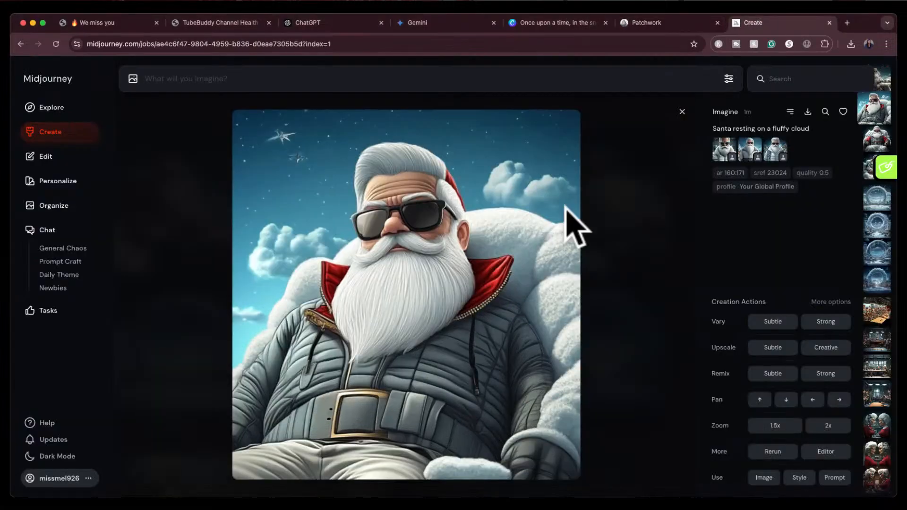
pyautogui.click(807, 112)
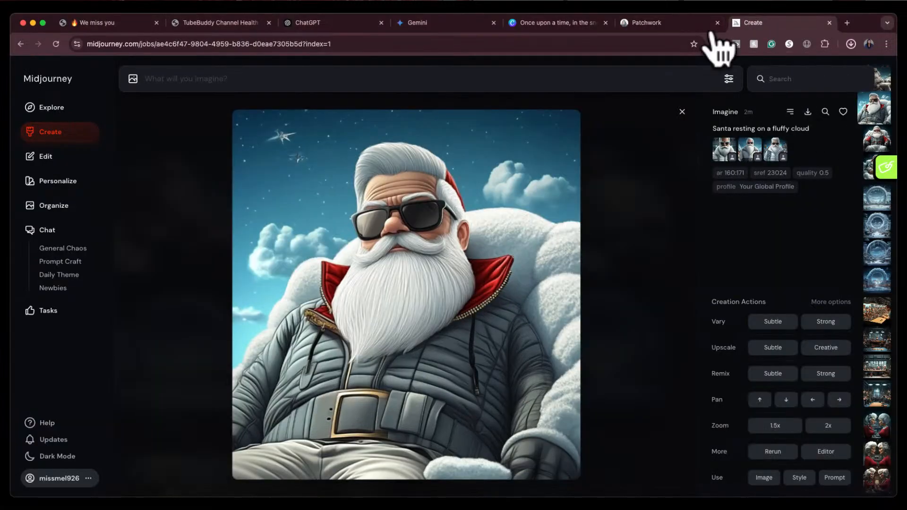
# On page 4 of the Canva book, move the later paragraphs down to open space below the first paragraph
pyautogui.click(577, 24)
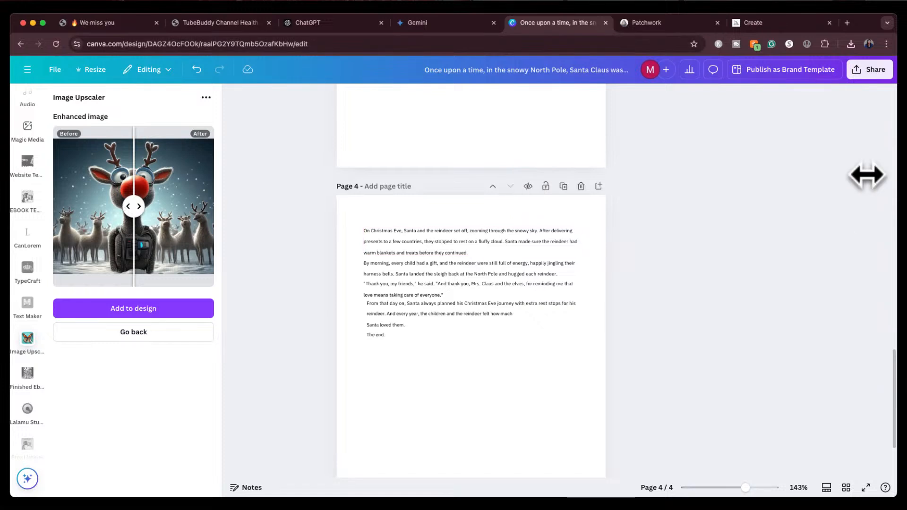
pyautogui.scroll(3, 519, 342)
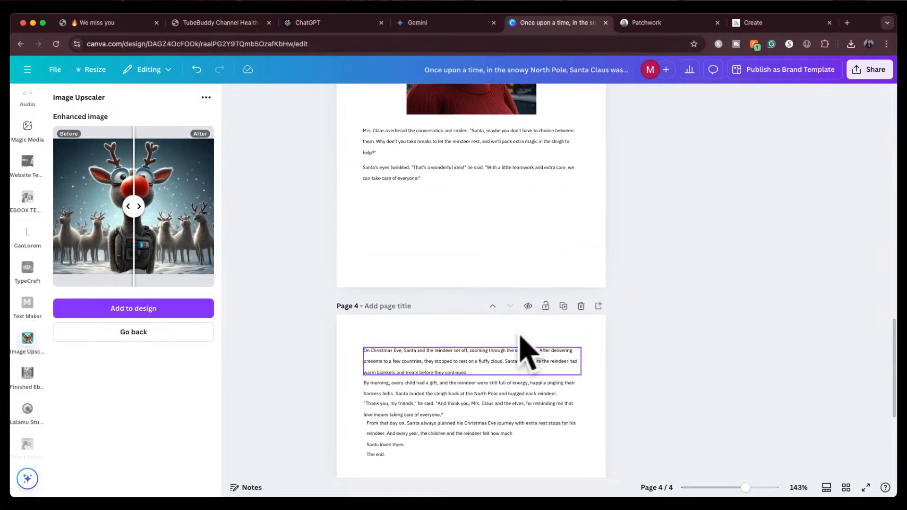
pyautogui.scroll(2, 521, 336)
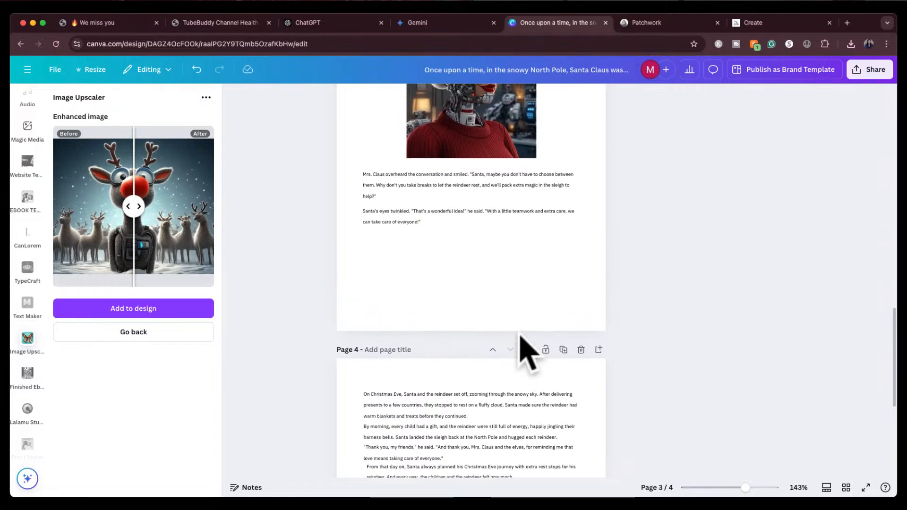
pyautogui.scroll(2, 520, 335)
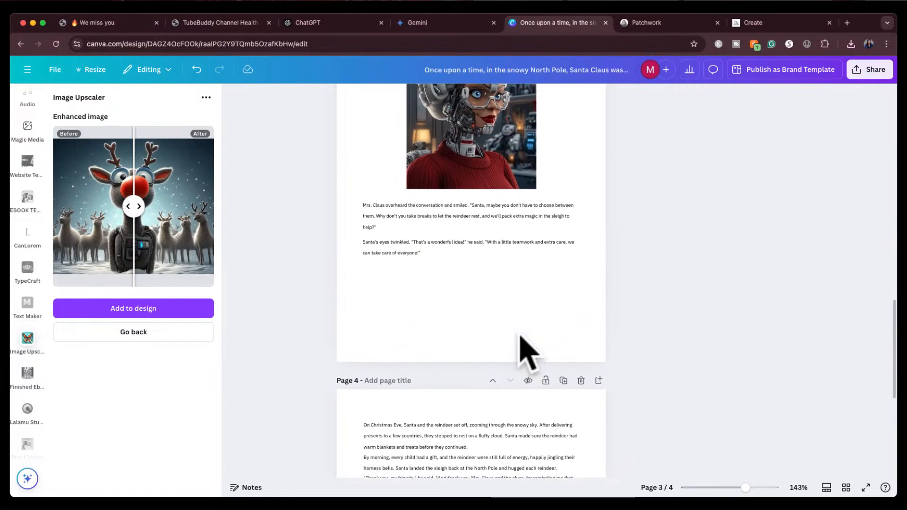
pyautogui.scroll(-4, 520, 336)
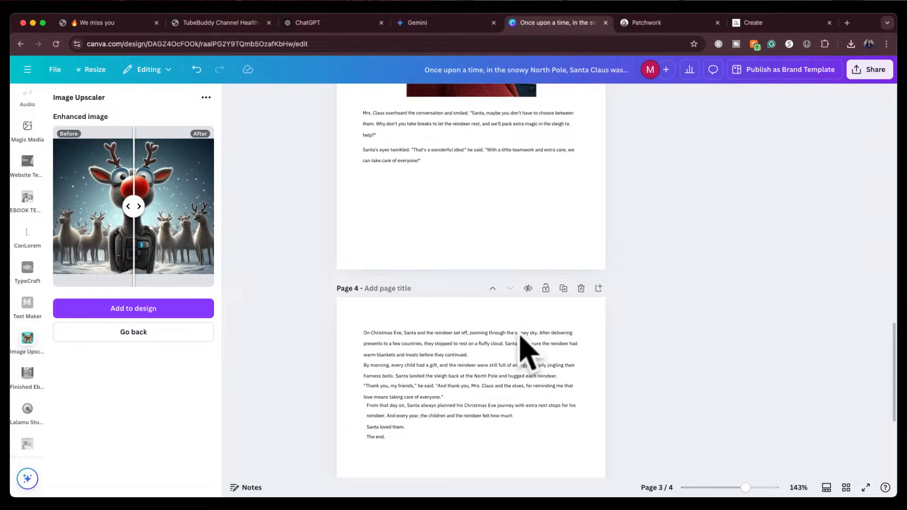
pyautogui.scroll(-2, 521, 336)
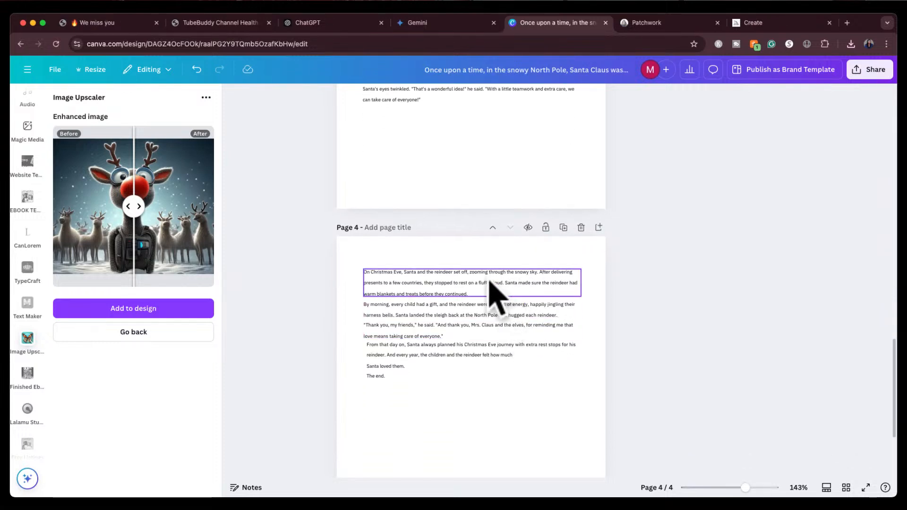
pyautogui.moveTo(419, 383); pyautogui.dragTo(360, 334)
pyautogui.moveTo(424, 319); pyautogui.dragTo(427, 456)
pyautogui.click(450, 320)
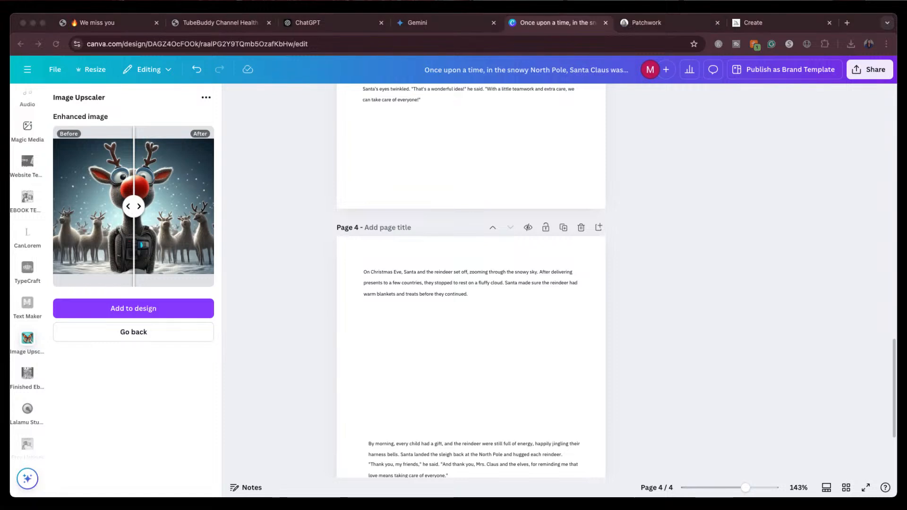
# Insert the downloaded Santa on a cloud image into the gap on page 4 below the first paragraph
pyautogui.moveTo(580, 224); pyautogui.dragTo(448, 343)
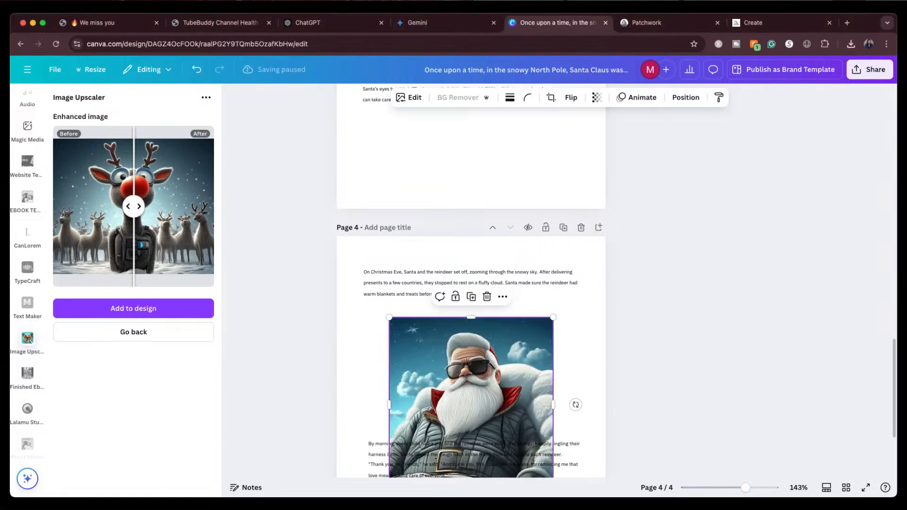
pyautogui.scroll(-1, 812, 405)
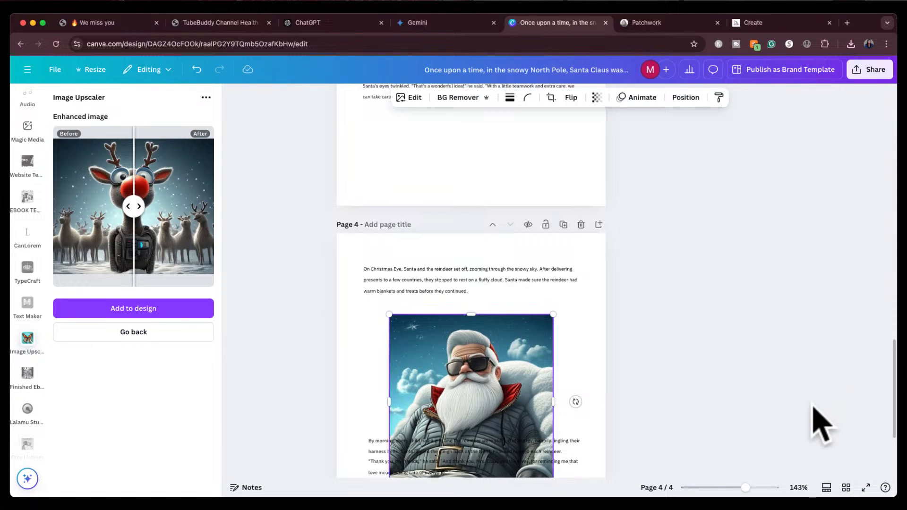
pyautogui.scroll(-1, 639, 354)
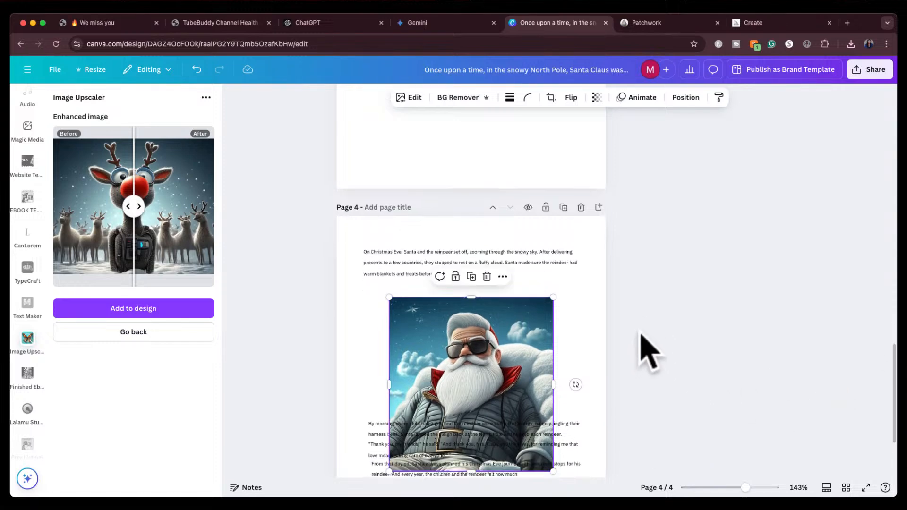
pyautogui.scroll(-3, 582, 347)
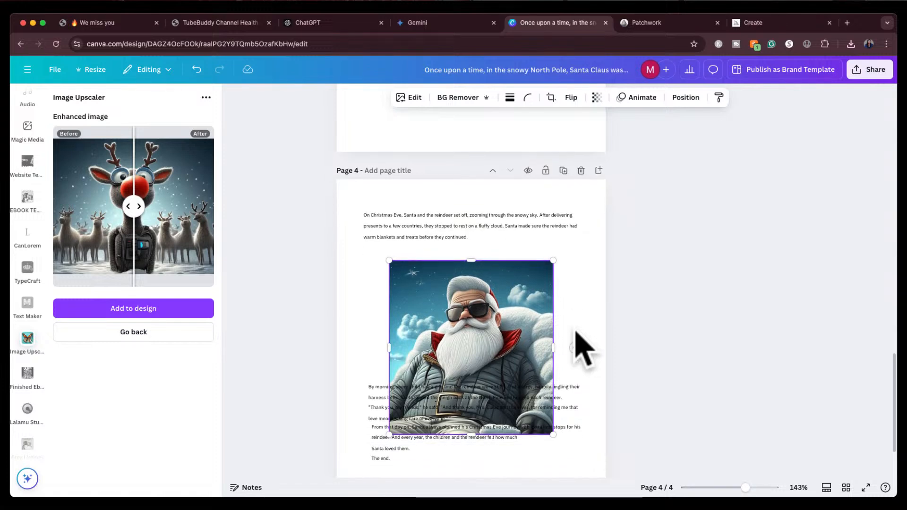
pyautogui.click(505, 289)
pyautogui.moveTo(504, 289); pyautogui.dragTo(505, 276)
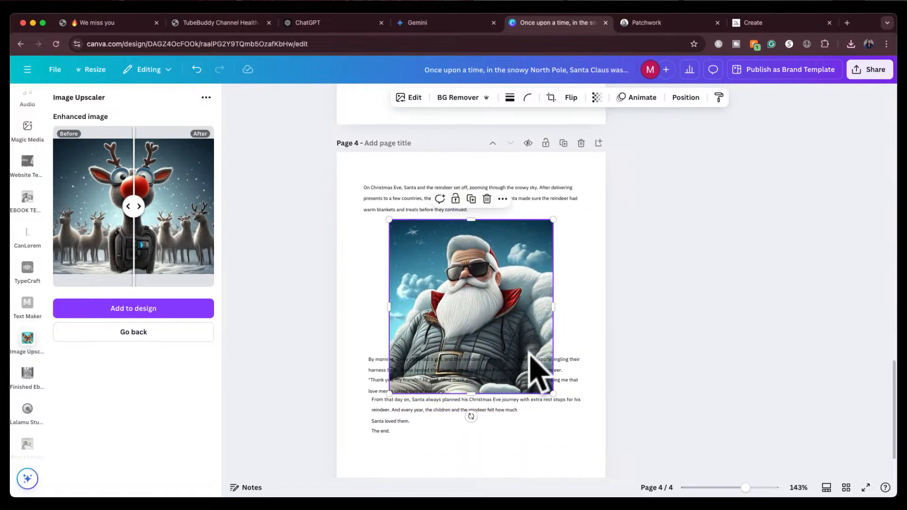
# Shrink the Santa image, center it under the first paragraph, and move the remaining paragraphs below it
pyautogui.moveTo(552, 394); pyautogui.dragTo(520, 362)
pyautogui.moveTo(471, 300); pyautogui.dragTo(487, 305)
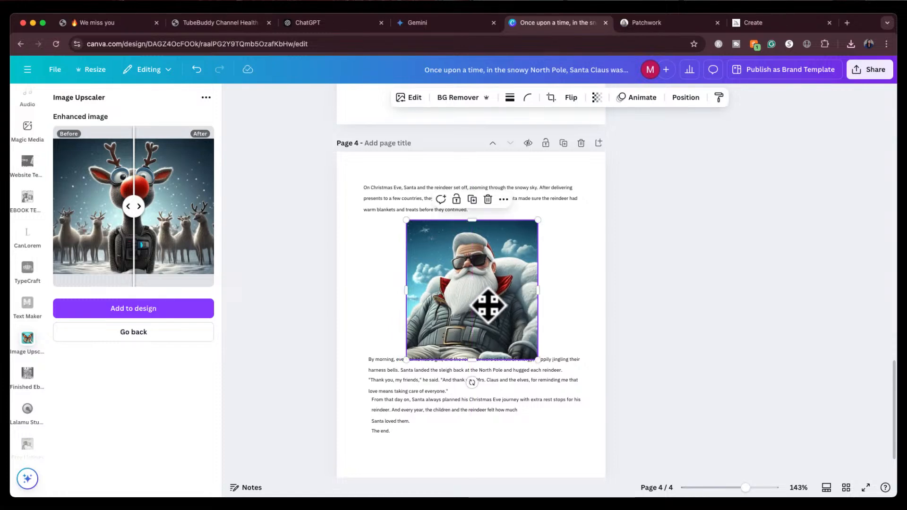
pyautogui.moveTo(408, 431); pyautogui.dragTo(382, 397)
pyautogui.click(449, 289)
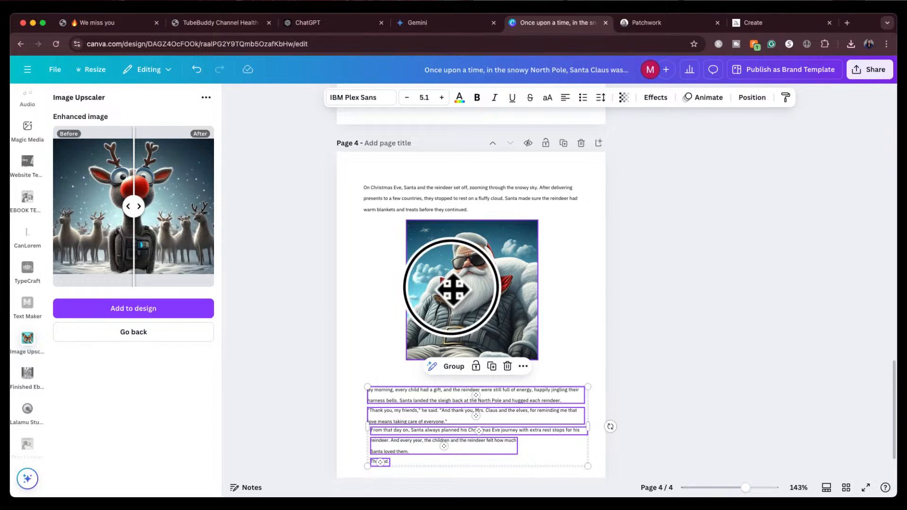
# Upscale the Santa image at 2x with the Image Upscaler
pyautogui.click(134, 332)
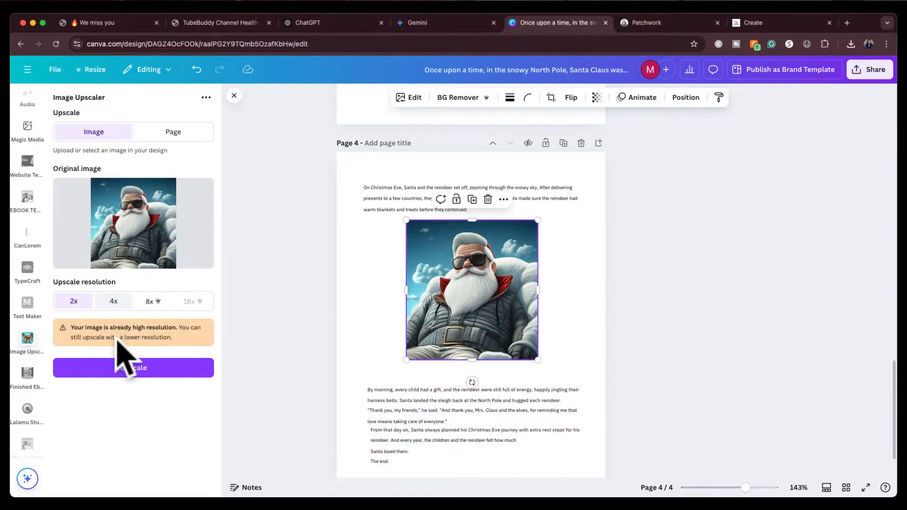
pyautogui.click(113, 368)
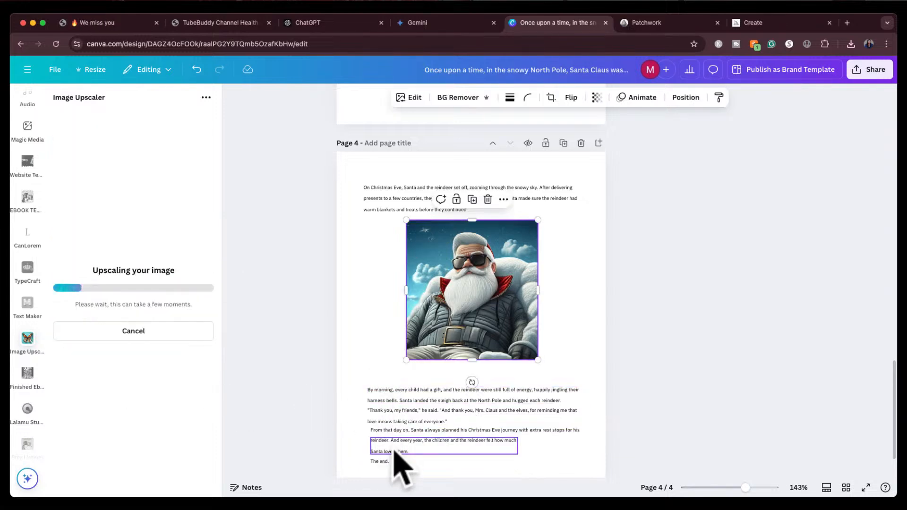
pyautogui.scroll(-2, 385, 477)
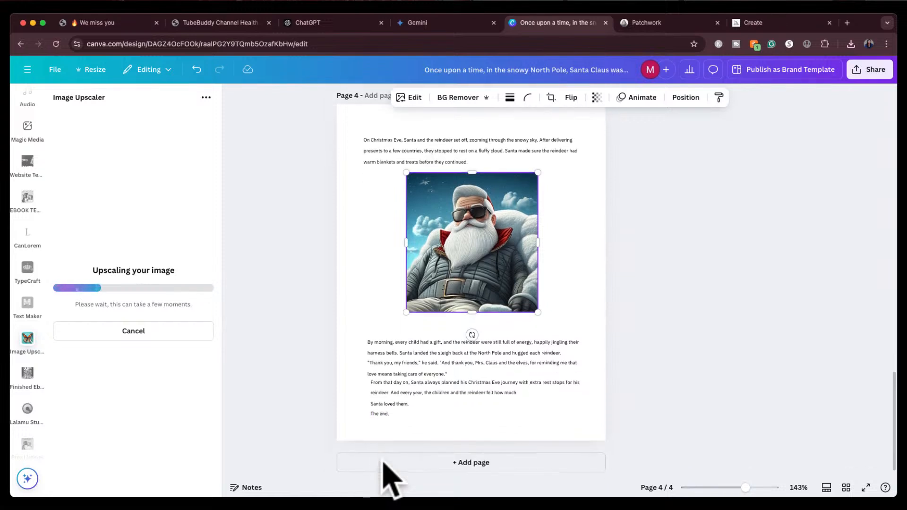
# Adjust the positions of the closing paragraphs at the bottom of page 4
pyautogui.moveTo(405, 346); pyautogui.dragTo(399, 367)
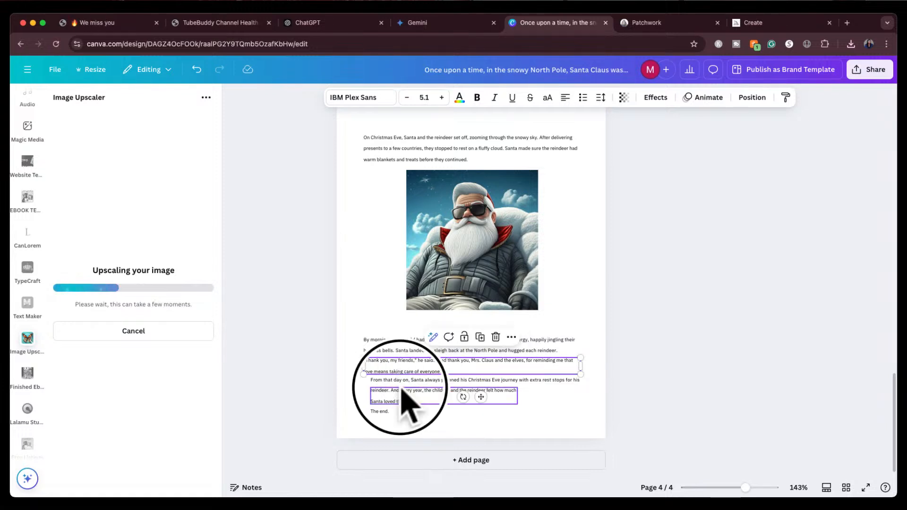
pyautogui.click(402, 392)
pyautogui.moveTo(386, 399); pyautogui.dragTo(396, 409)
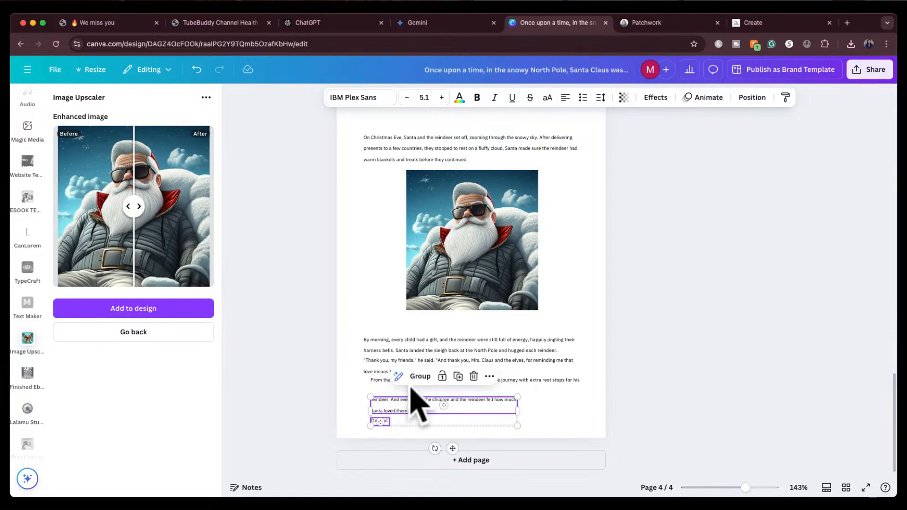
pyautogui.click(381, 394)
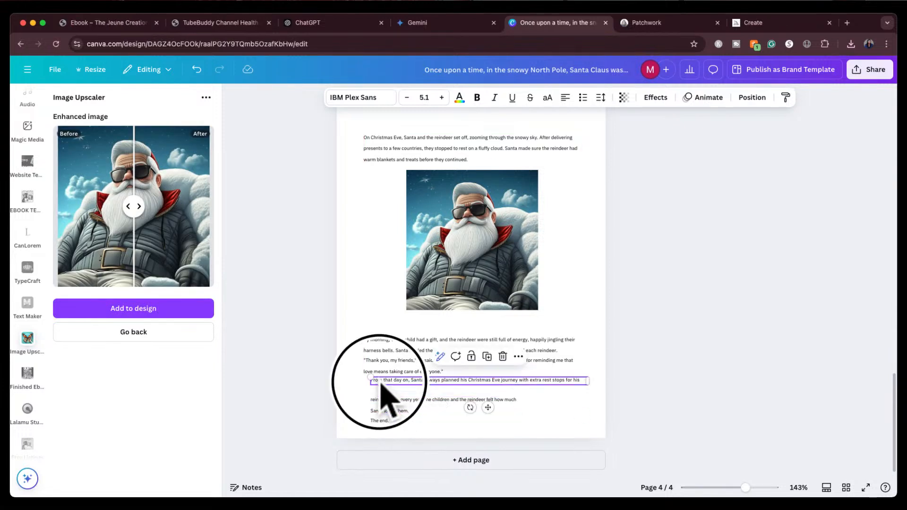
# Add the upscaled Santa image to page 4 and delete the original lower-resolution copy
pyautogui.click(156, 312)
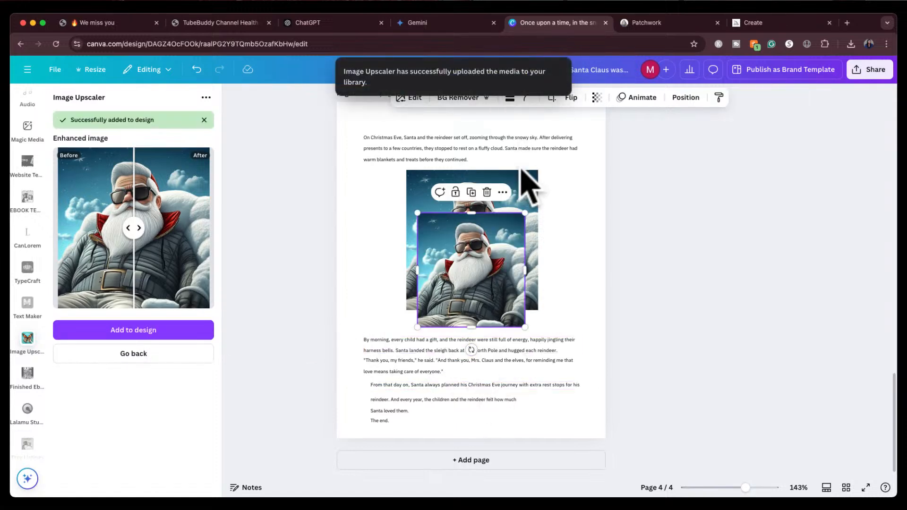
pyautogui.click(530, 197)
pyautogui.press('Delete')
pyautogui.click(463, 267)
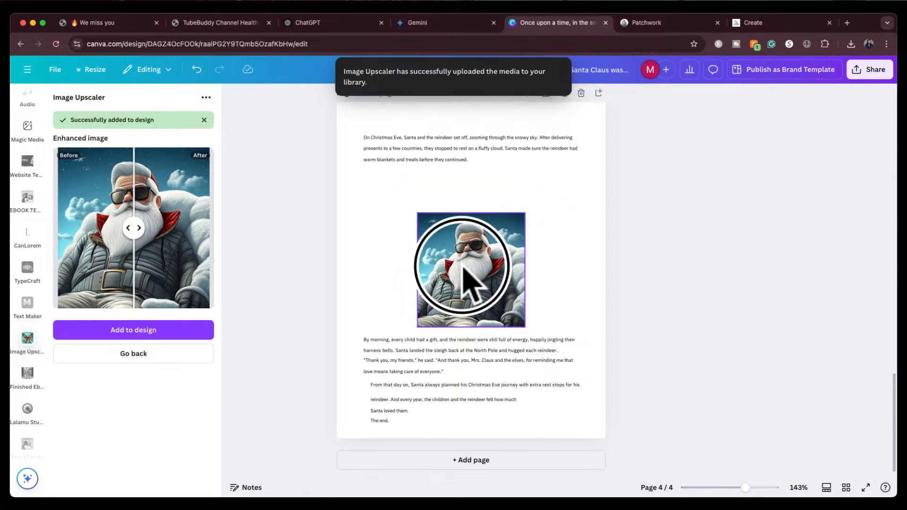
# Enlarge the upscaled Santa image and center it below the first paragraph of page 4
pyautogui.moveTo(463, 267); pyautogui.dragTo(431, 228)
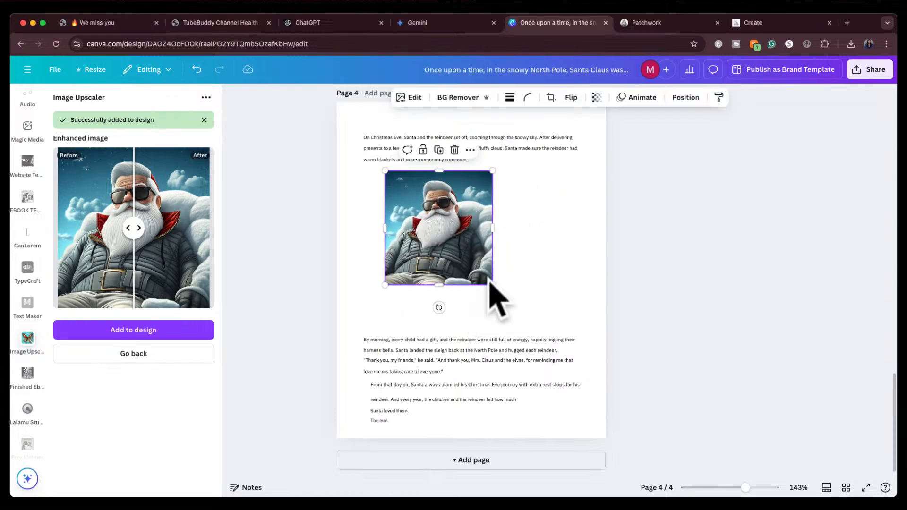
pyautogui.moveTo(492, 284); pyautogui.dragTo(534, 329)
pyautogui.moveTo(444, 263); pyautogui.dragTo(452, 251)
# Realign the closing paragraphs under the Santa image so they line up with the rest of page 4's text
pyautogui.moveTo(390, 387); pyautogui.dragTo(476, 421)
pyautogui.click(391, 403)
pyautogui.click(381, 421)
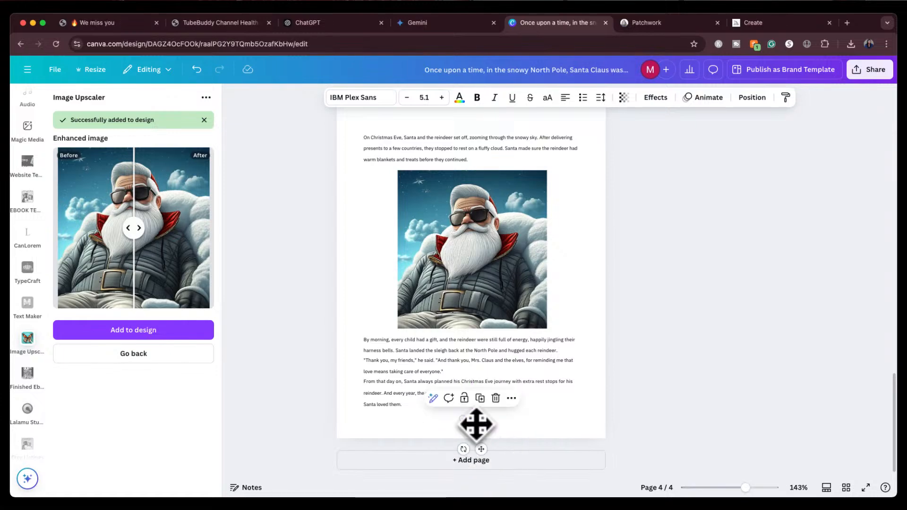
pyautogui.click(679, 322)
pyautogui.scroll(10, 679, 322)
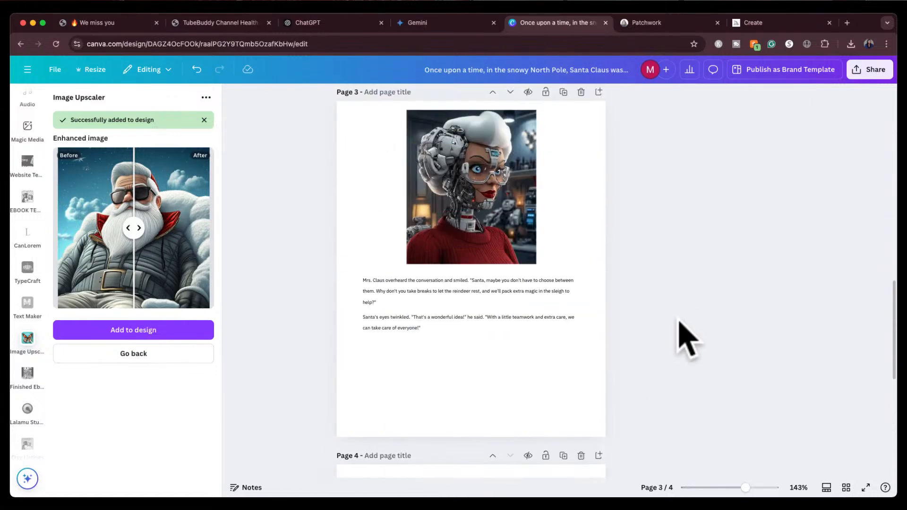
pyautogui.scroll(5, 679, 322)
pyautogui.scroll(-10, 679, 318)
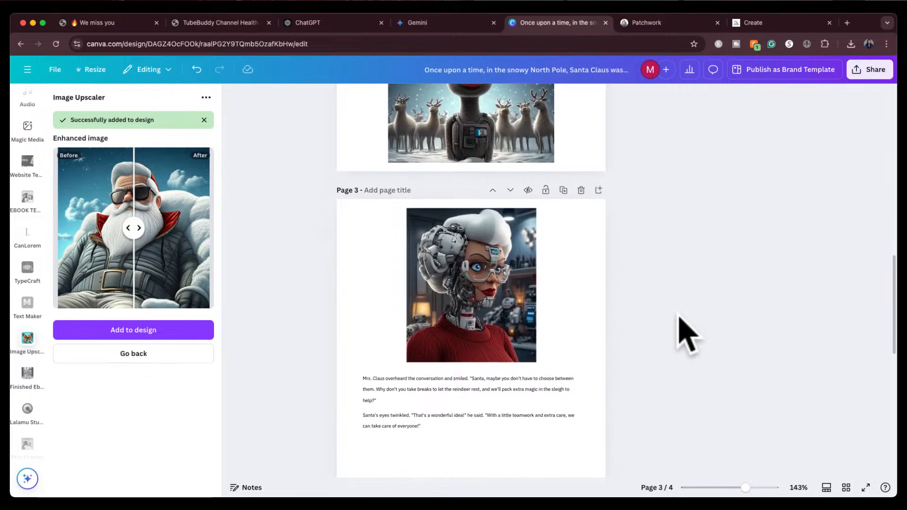
pyautogui.scroll(-3, 684, 331)
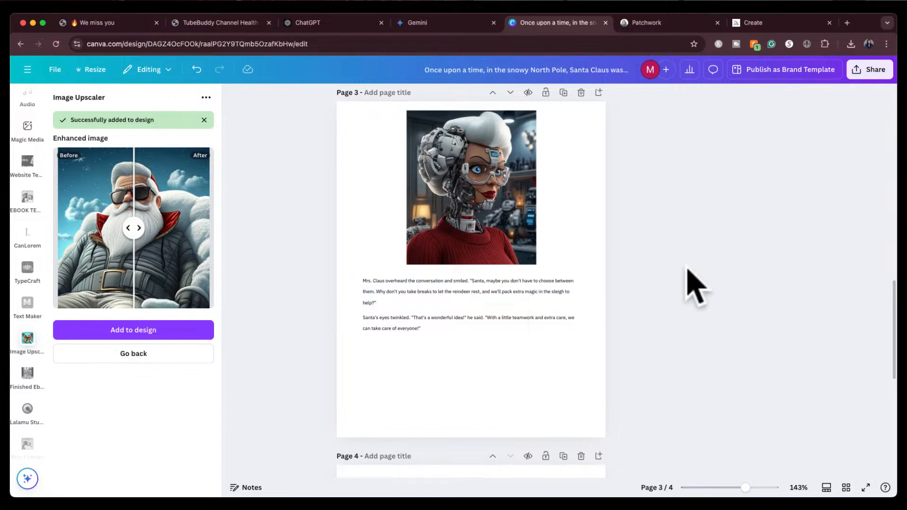
# Switch to Patchwork and place a new prop named Extra Magic Stick on the board
pyautogui.click(666, 22)
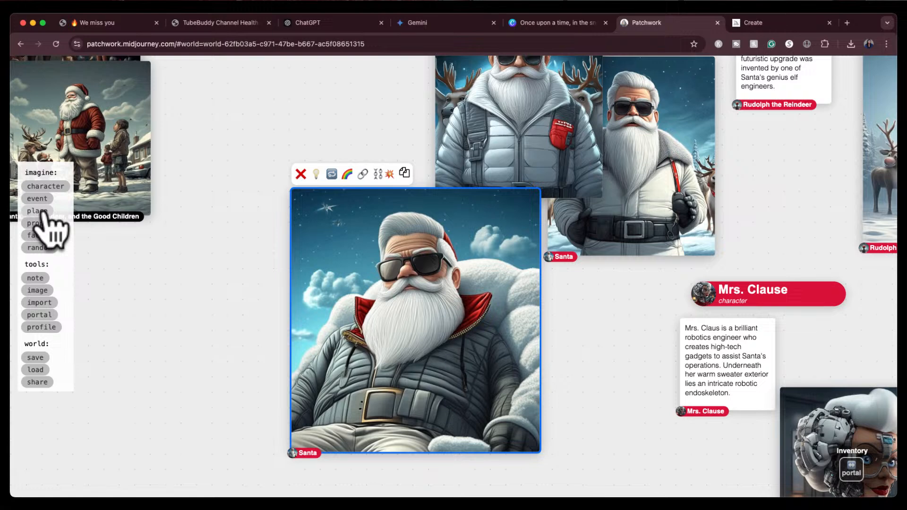
pyautogui.click(36, 224)
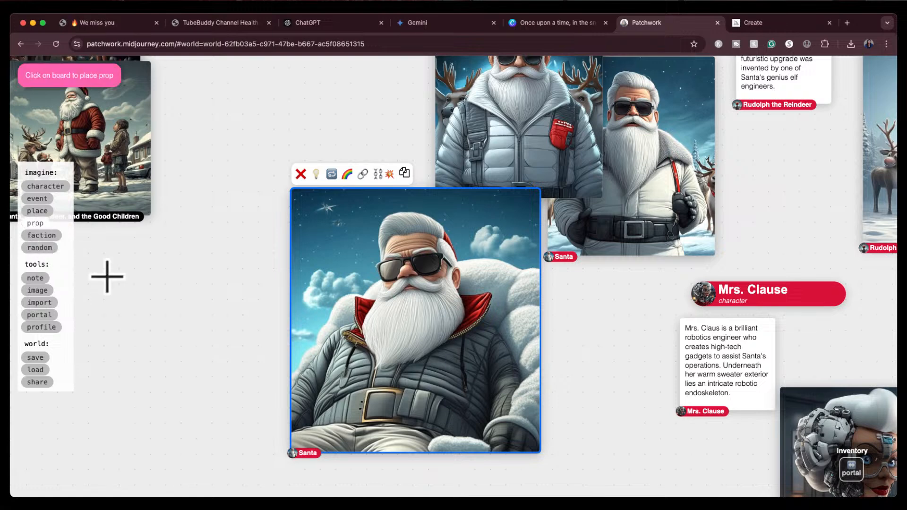
pyautogui.click(116, 254)
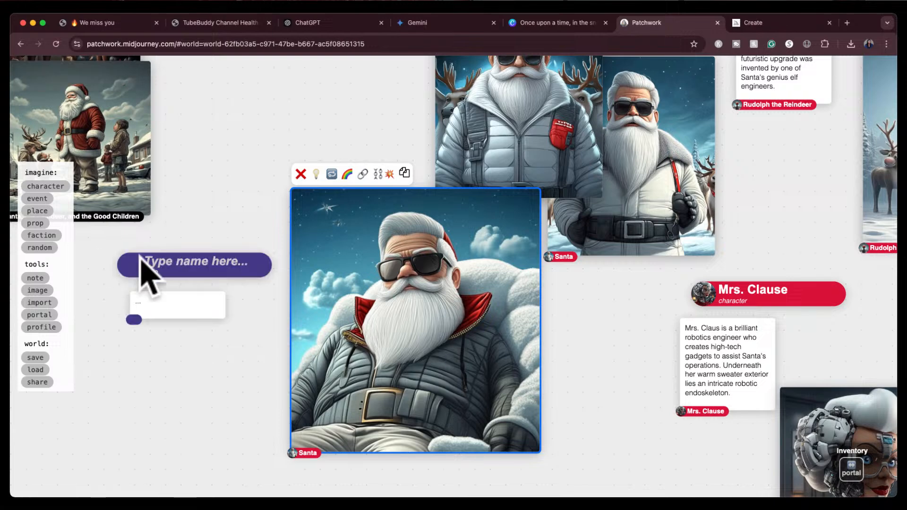
pyautogui.click(163, 261)
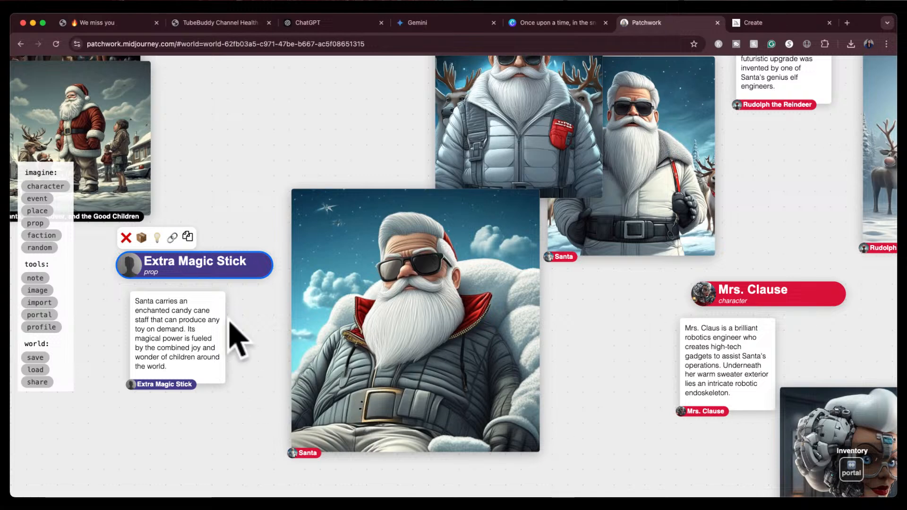
# Start constructing an image from the Extra Magic Stick prop's description card
pyautogui.click(170, 336)
pyautogui.click(170, 276)
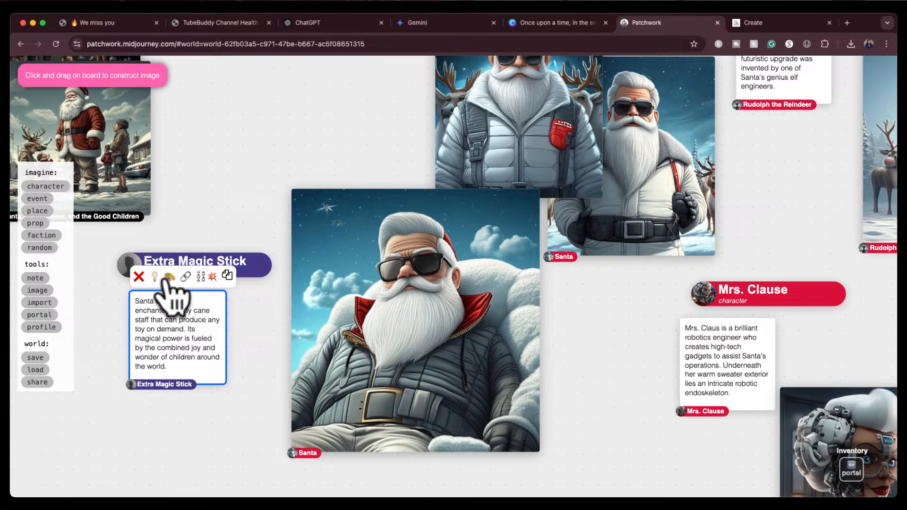
pyautogui.moveTo(132, 408); pyautogui.dragTo(276, 505)
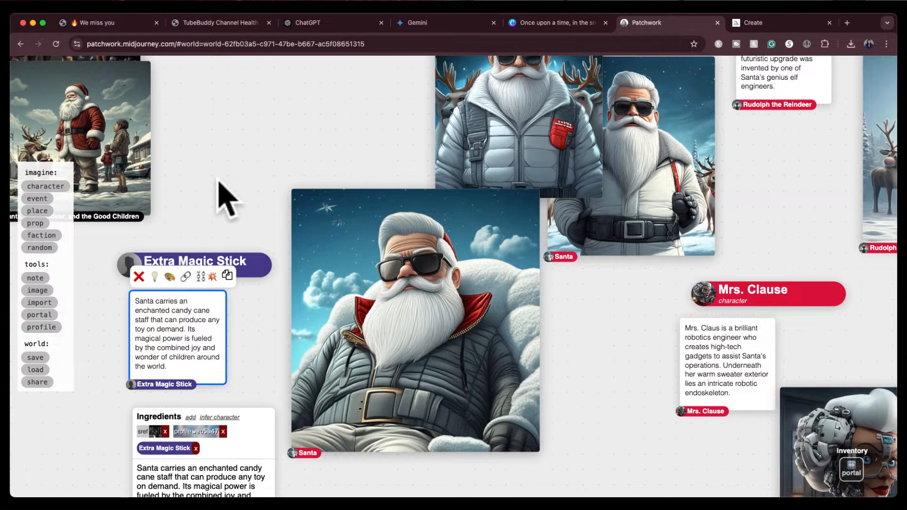
# Place another new prop named Magic on the board and start its description
pyautogui.moveTo(219, 180); pyautogui.dragTo(199, 283)
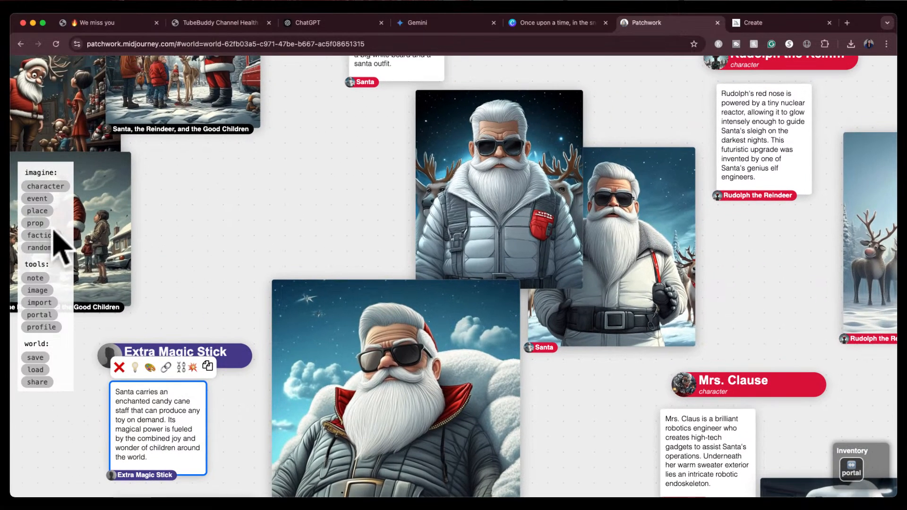
pyautogui.click(35, 224)
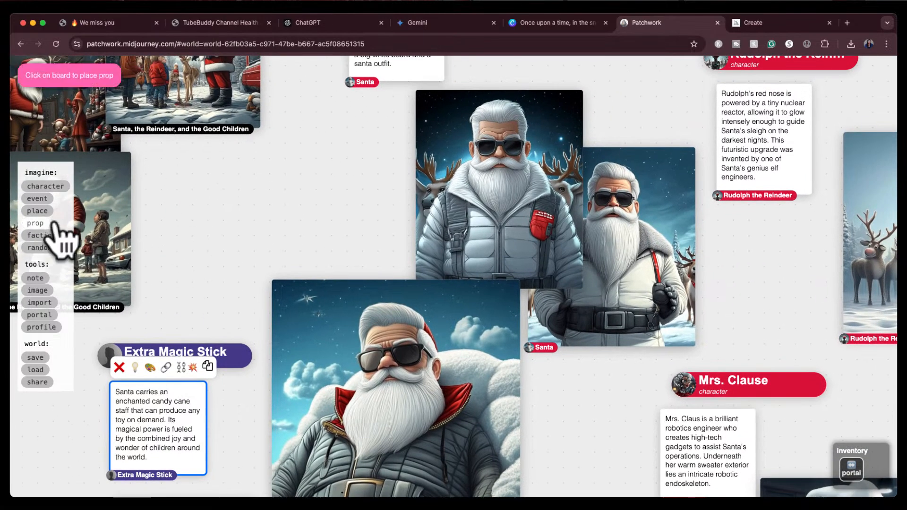
pyautogui.click(221, 176)
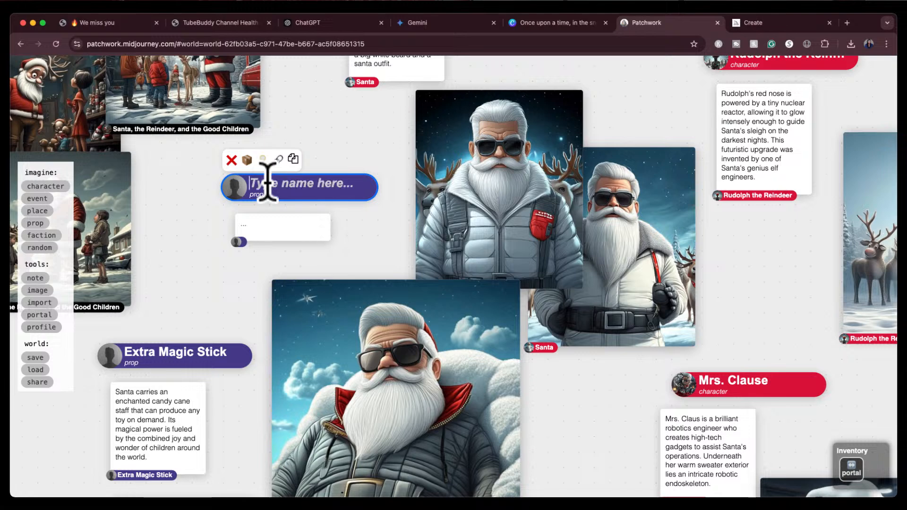
pyautogui.click(250, 226)
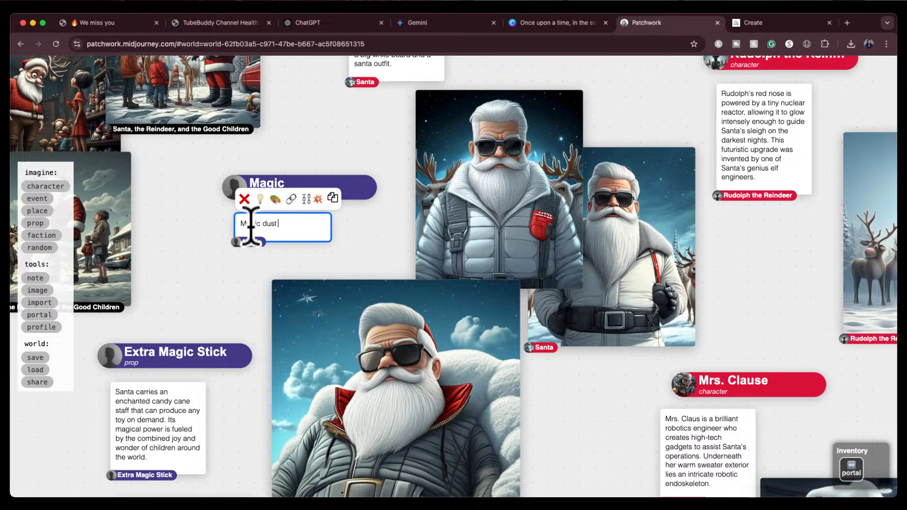
# Check the story, set the Magic prop's description to Magic dust in the sleigh, and paint images from it
pyautogui.click(552, 23)
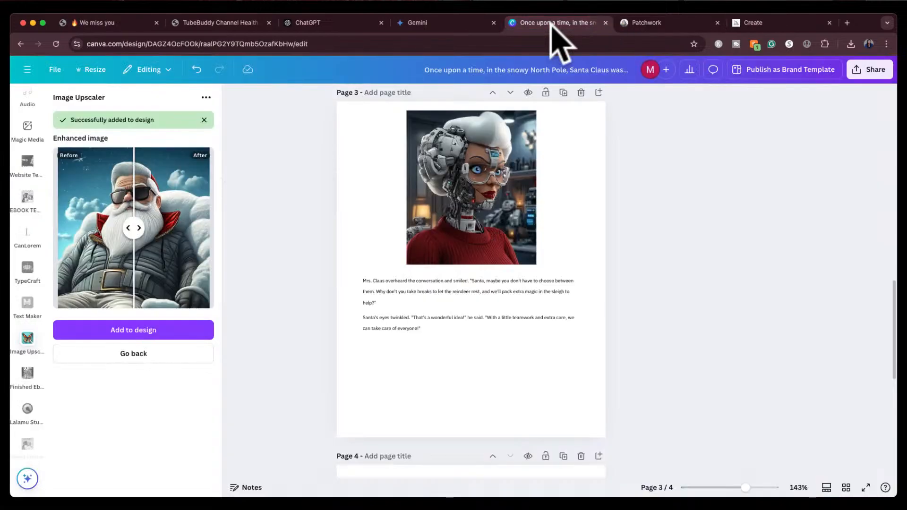
pyautogui.click(638, 25)
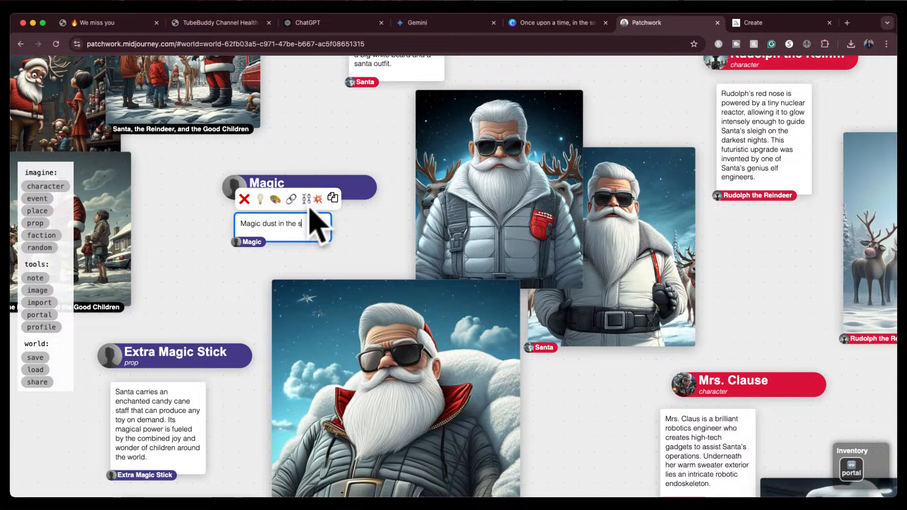
pyautogui.click(276, 199)
pyautogui.moveTo(355, 212); pyautogui.dragTo(511, 389)
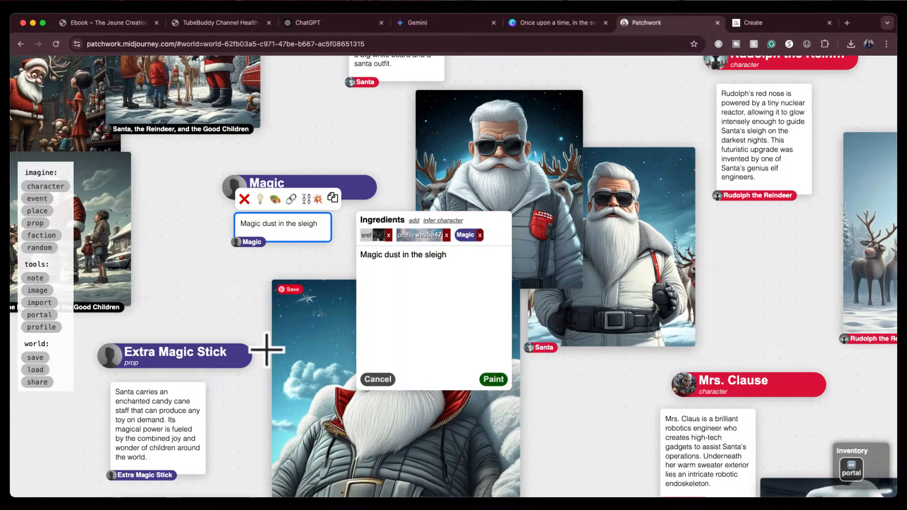
pyautogui.click(493, 379)
# Paint images from the Extra Magic Stick prop
pyautogui.scroll(-5, 220, 438)
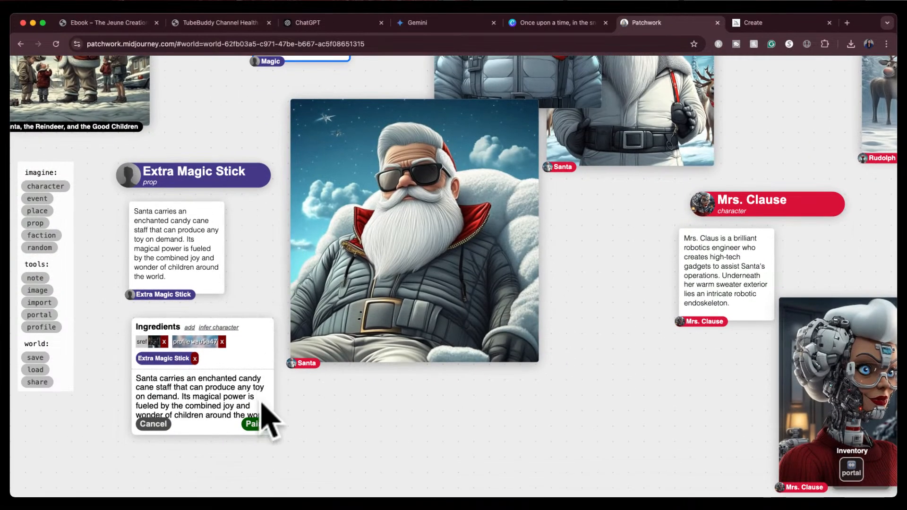
pyautogui.click(257, 422)
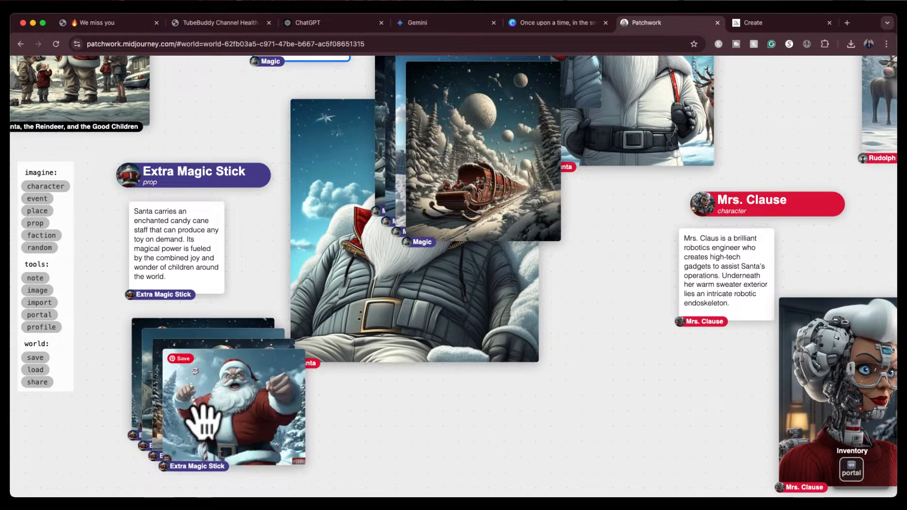
# Pull the Extra Magic Stick images out of their stack and delete each of them
pyautogui.moveTo(208, 383); pyautogui.dragTo(313, 435)
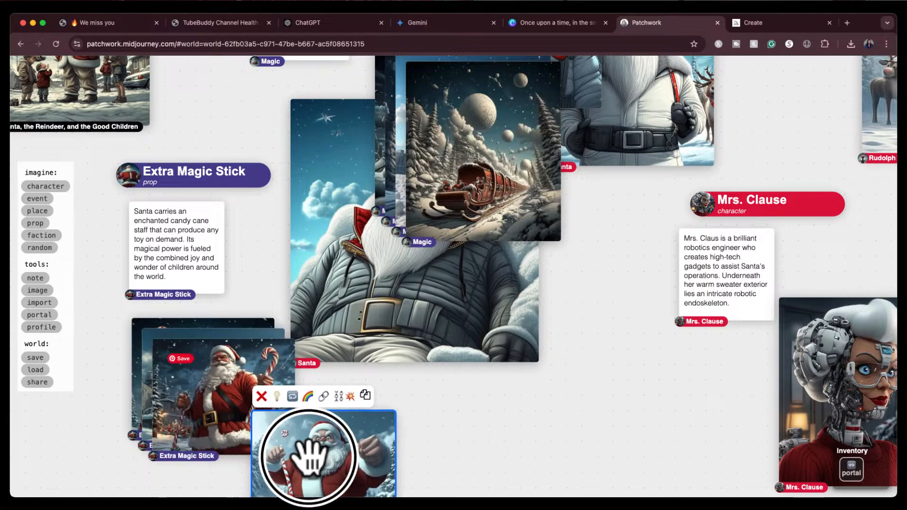
pyautogui.click(262, 394)
pyautogui.click(221, 373)
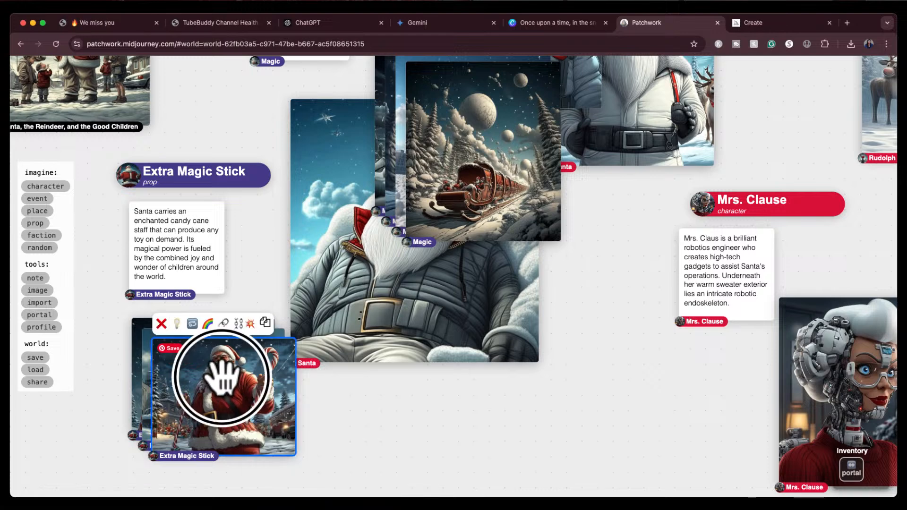
pyautogui.moveTo(221, 378); pyautogui.dragTo(291, 433)
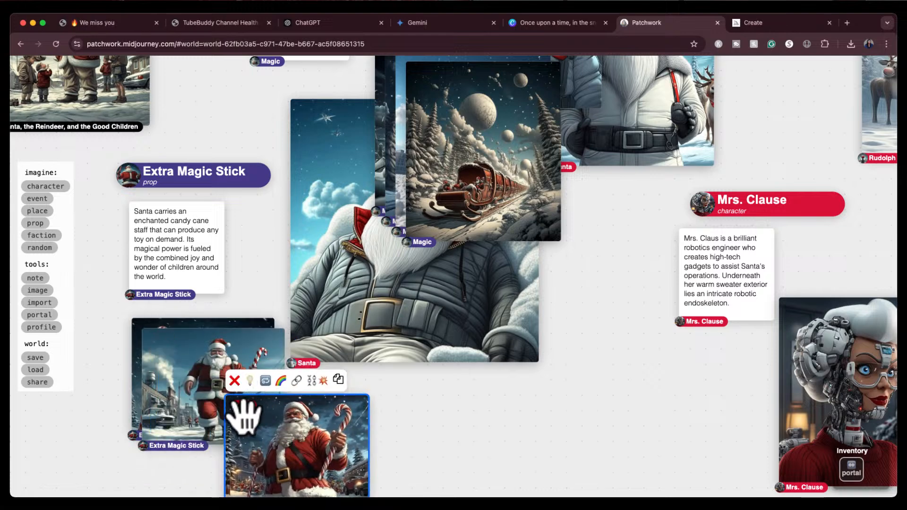
pyautogui.click(234, 380)
pyautogui.moveTo(172, 354); pyautogui.dragTo(241, 414)
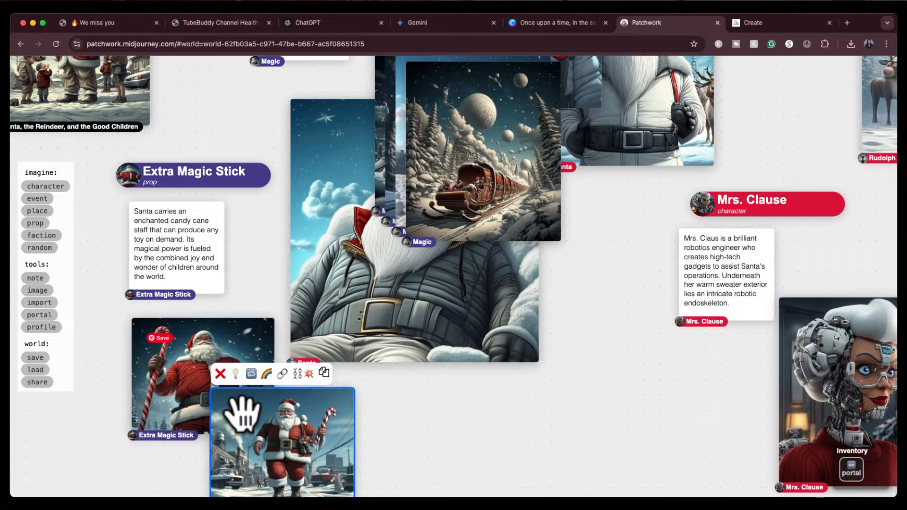
pyautogui.click(220, 373)
pyautogui.click(174, 359)
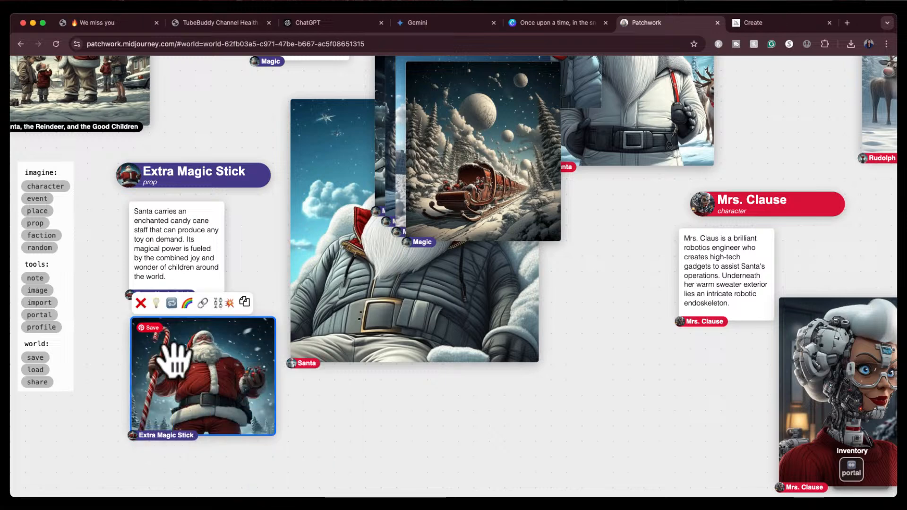
pyautogui.click(140, 303)
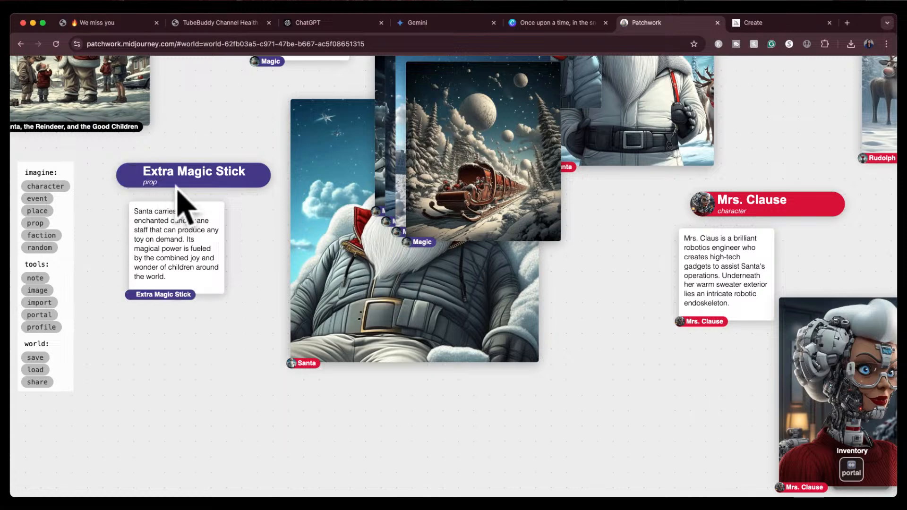
# Delete the Extra Magic Stick prop and its description card
pyautogui.click(175, 179)
pyautogui.click(124, 147)
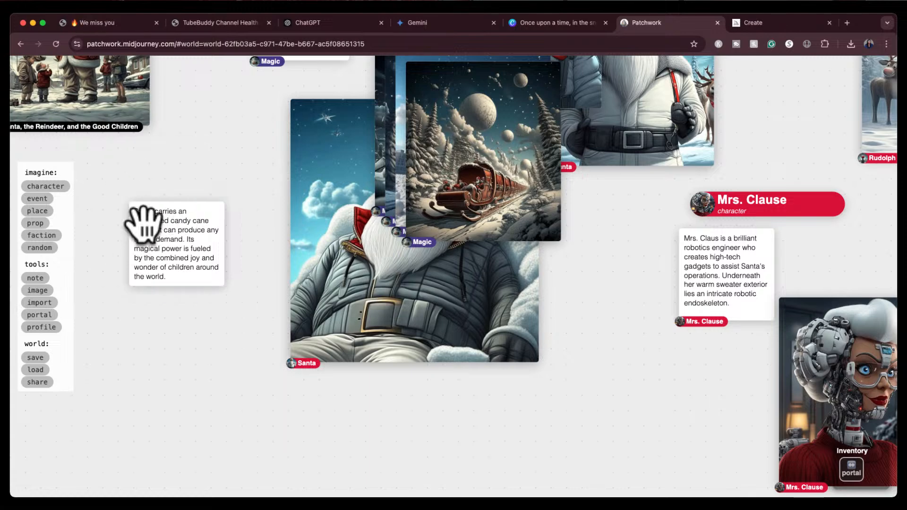
pyautogui.click(140, 218)
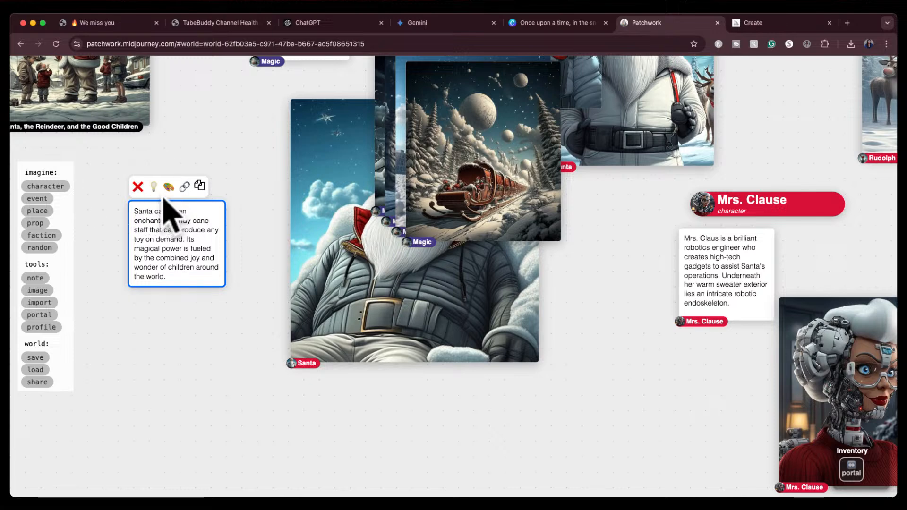
pyautogui.click(137, 187)
# Spread out the generated Magic sleigh images and delete the smoky train and moonlit sleigh versions
pyautogui.moveTo(471, 146); pyautogui.dragTo(226, 305)
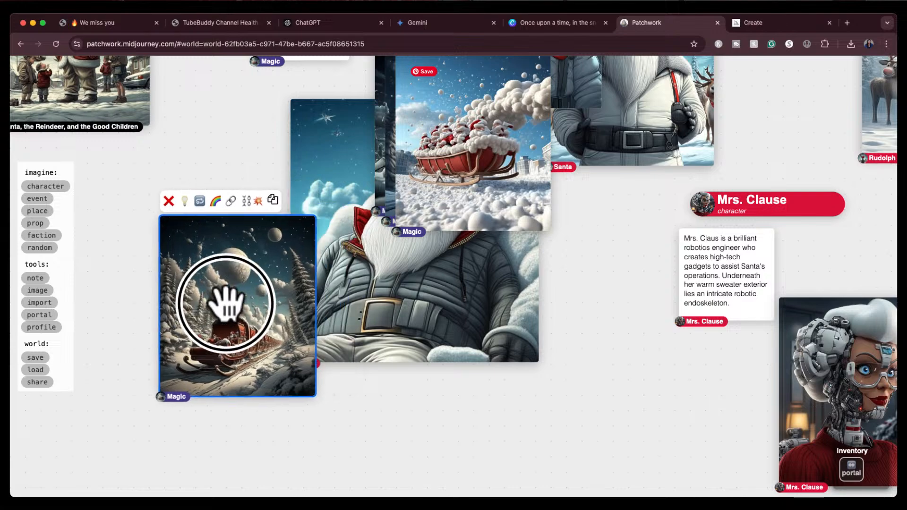
pyautogui.moveTo(505, 143); pyautogui.dragTo(597, 381)
pyautogui.moveTo(463, 148); pyautogui.dragTo(394, 391)
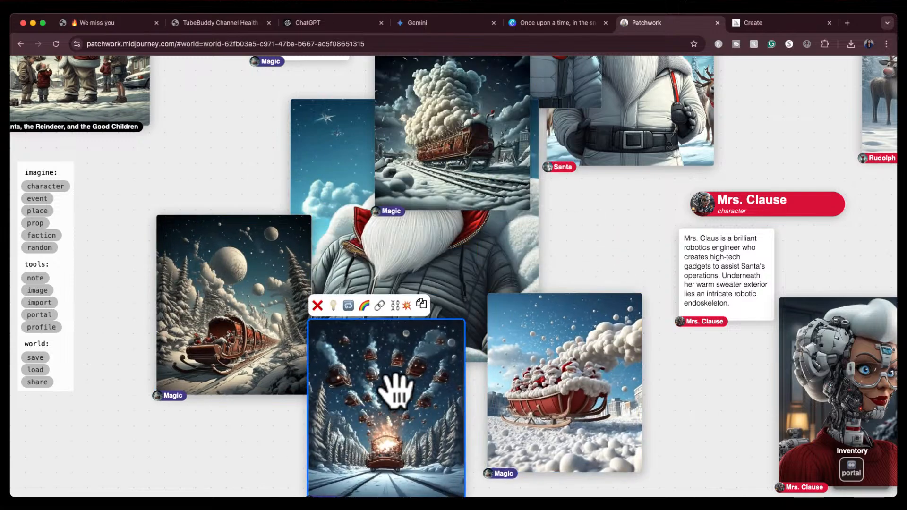
pyautogui.click(435, 185)
pyautogui.moveTo(598, 234); pyautogui.dragTo(599, 286)
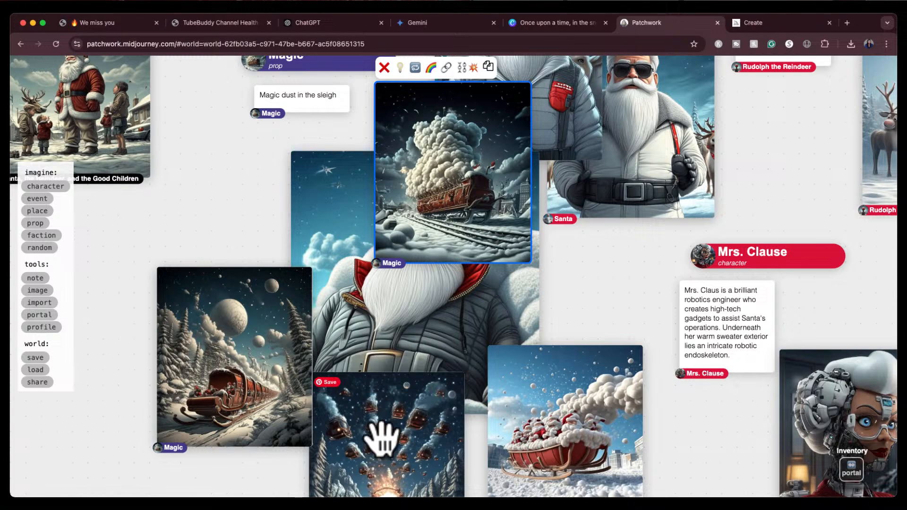
pyautogui.click(384, 67)
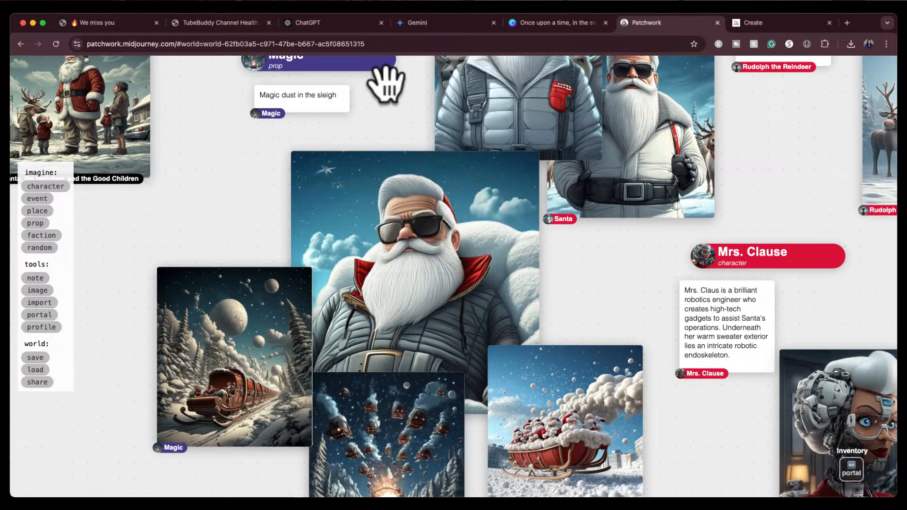
pyautogui.click(263, 321)
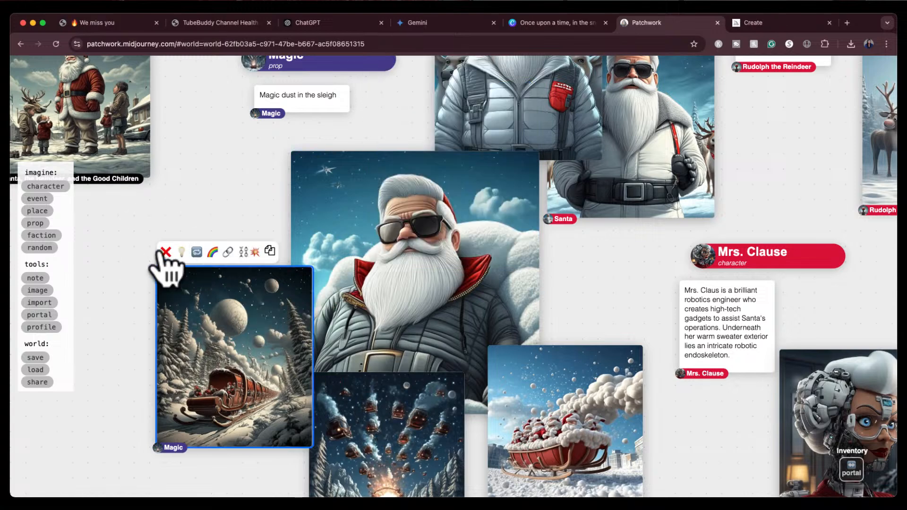
pyautogui.click(165, 252)
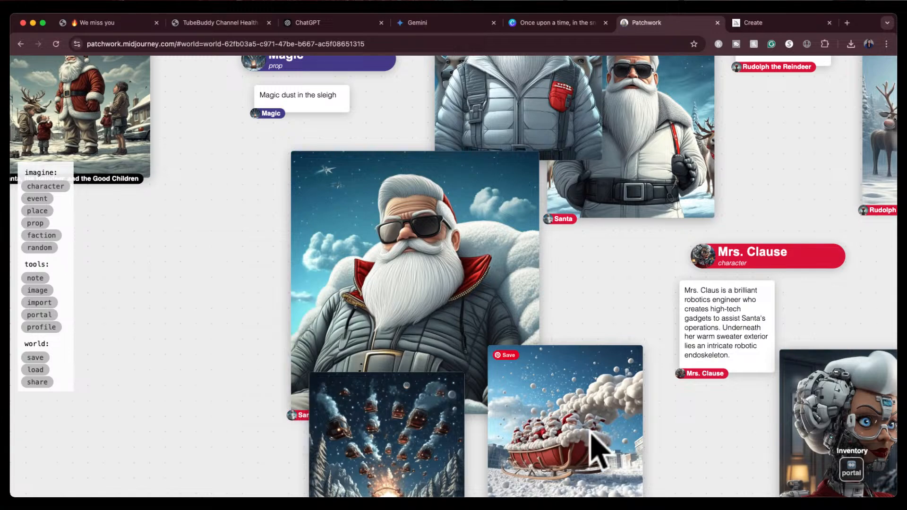
# Rearrange the Patchwork board so the remaining Magic train image sits beside the Magic prop card
pyautogui.moveTo(597, 451); pyautogui.dragTo(713, 255)
pyautogui.click(533, 254)
pyautogui.click(430, 298)
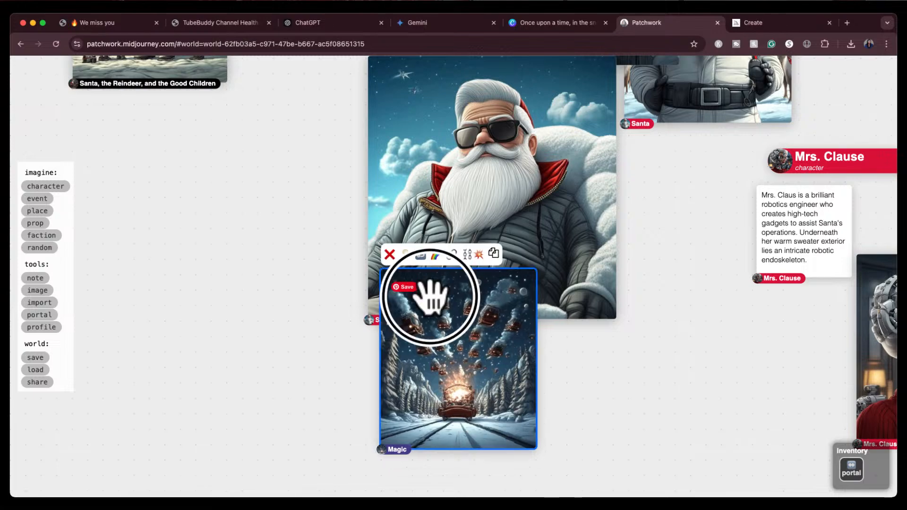
pyautogui.moveTo(430, 297); pyautogui.dragTo(392, 190)
pyautogui.moveTo(318, 316); pyautogui.dragTo(326, 472)
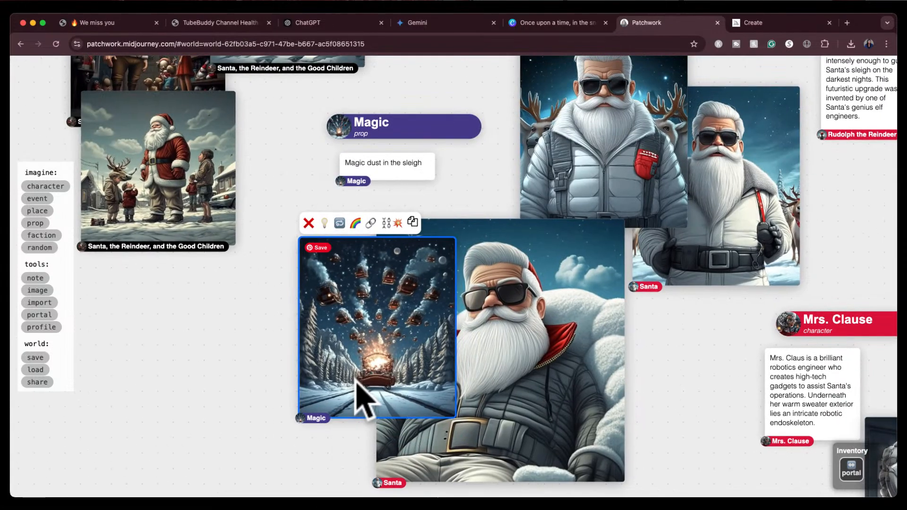
pyautogui.moveTo(356, 383); pyautogui.dragTo(260, 330)
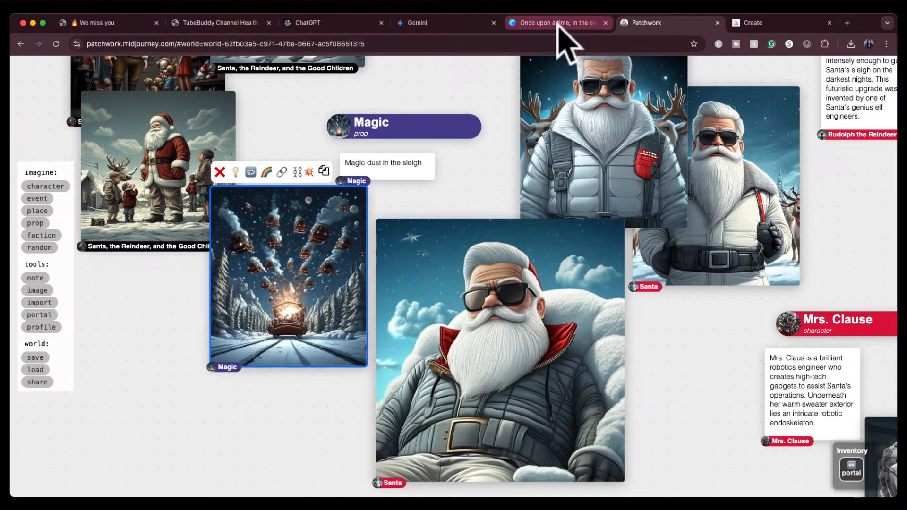
# Open the Magic dust in the sleigh train image from the Midjourney creations list
pyautogui.click(756, 24)
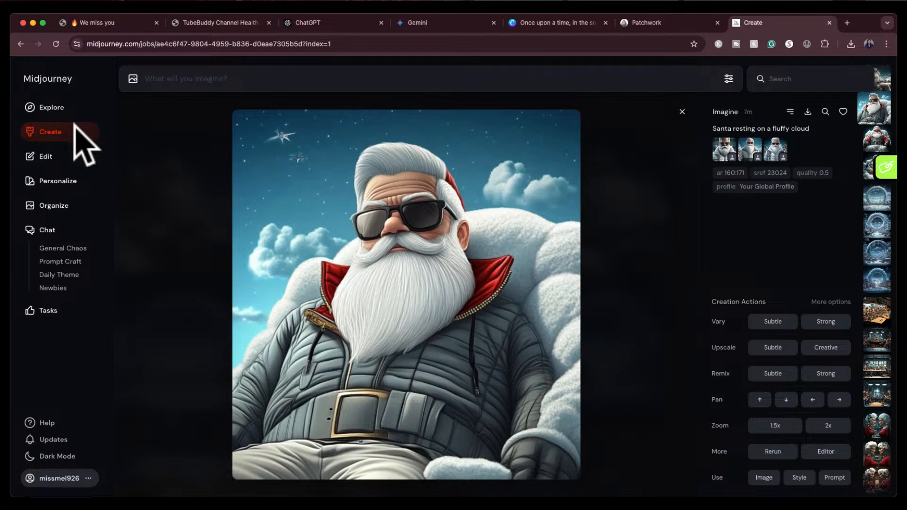
pyautogui.click(74, 127)
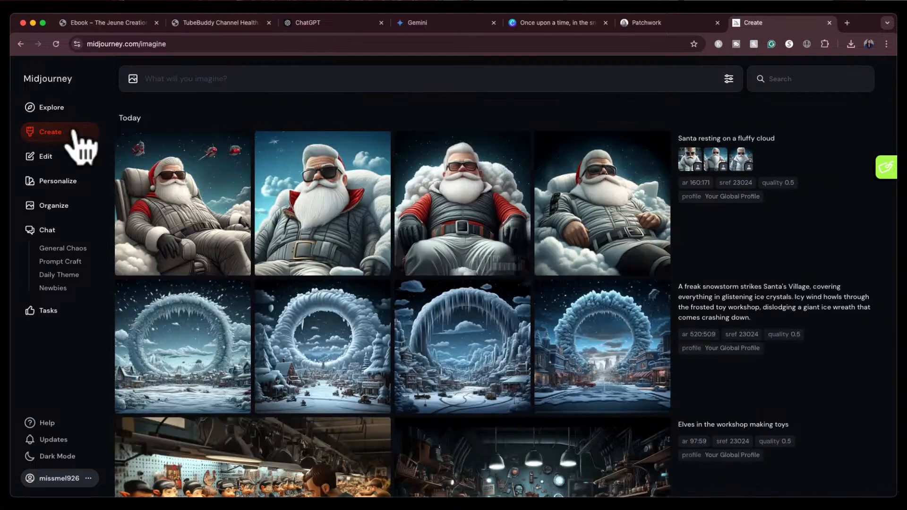
pyautogui.click(56, 44)
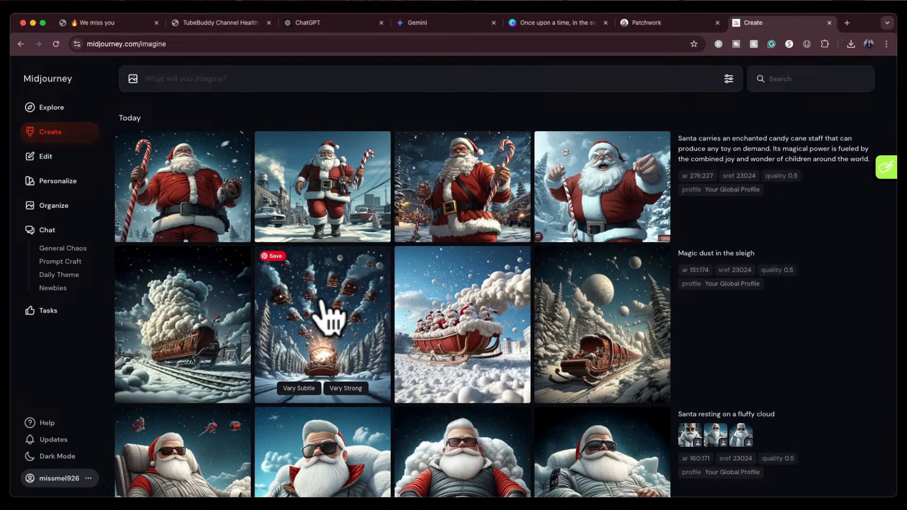
pyautogui.click(324, 312)
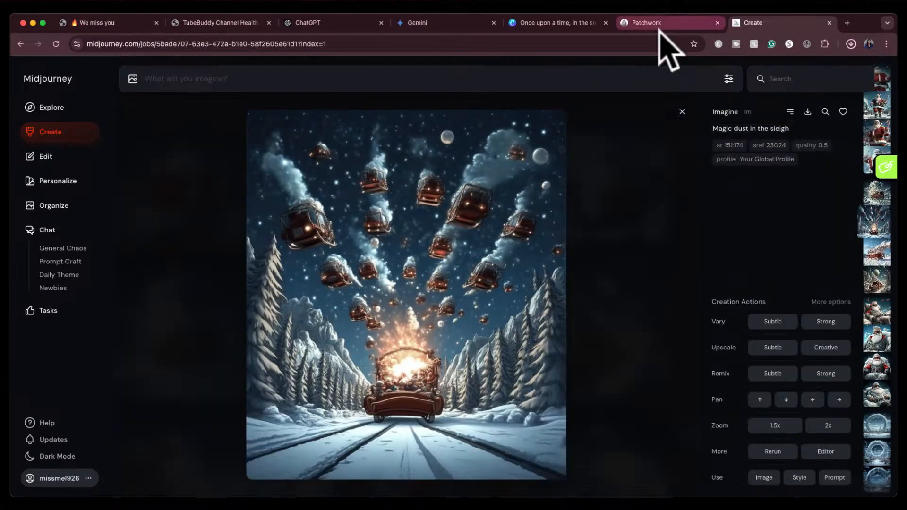
# In the Canva design, shrink and recentre Mrs. Claus's image on page 3 and move the text blocks up beneath it
pyautogui.click(567, 23)
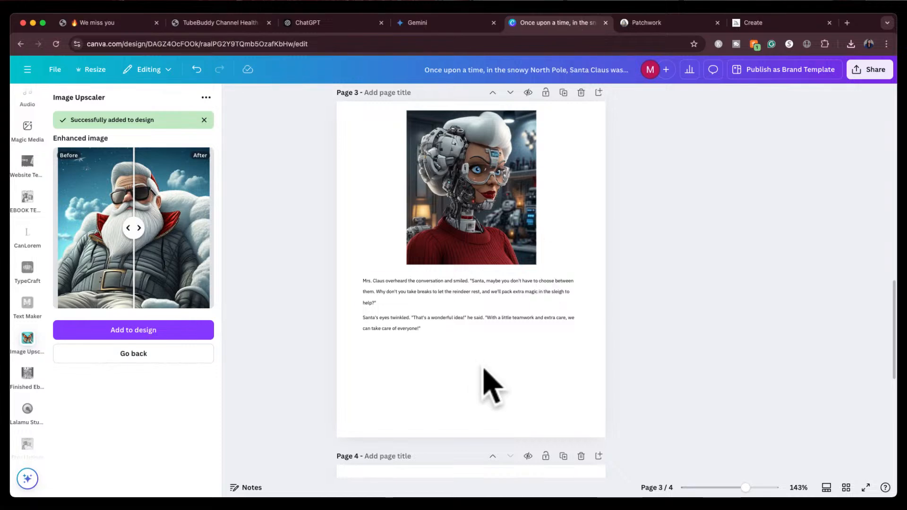
pyautogui.click(470, 222)
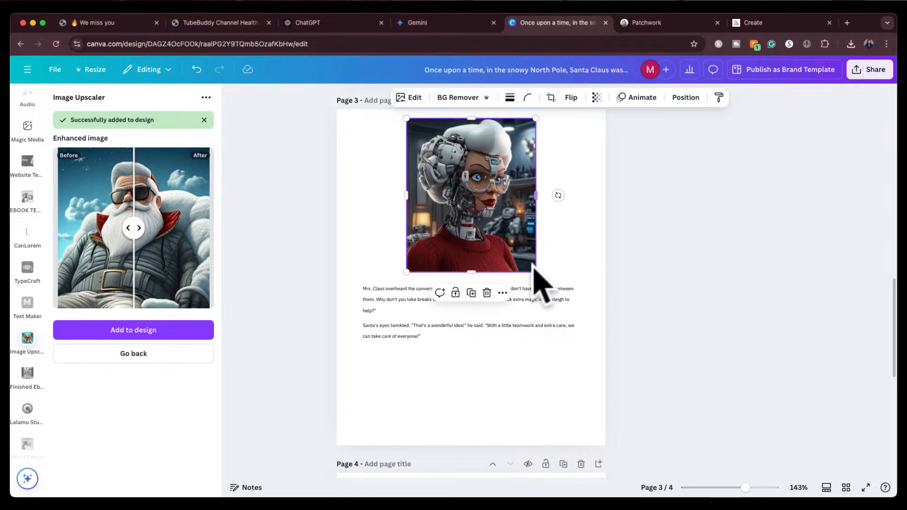
pyautogui.moveTo(535, 272); pyautogui.dragTo(503, 232)
pyautogui.moveTo(470, 189); pyautogui.dragTo(482, 176)
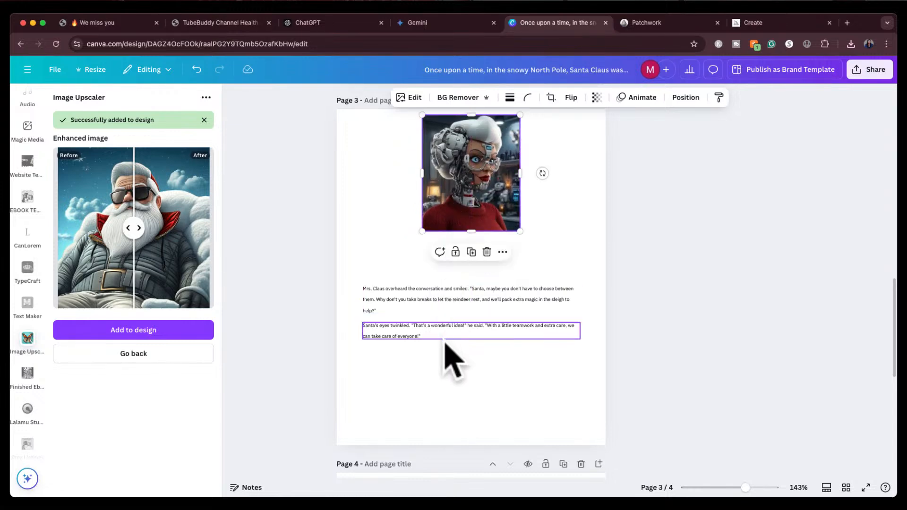
pyautogui.moveTo(437, 359); pyautogui.dragTo(394, 257)
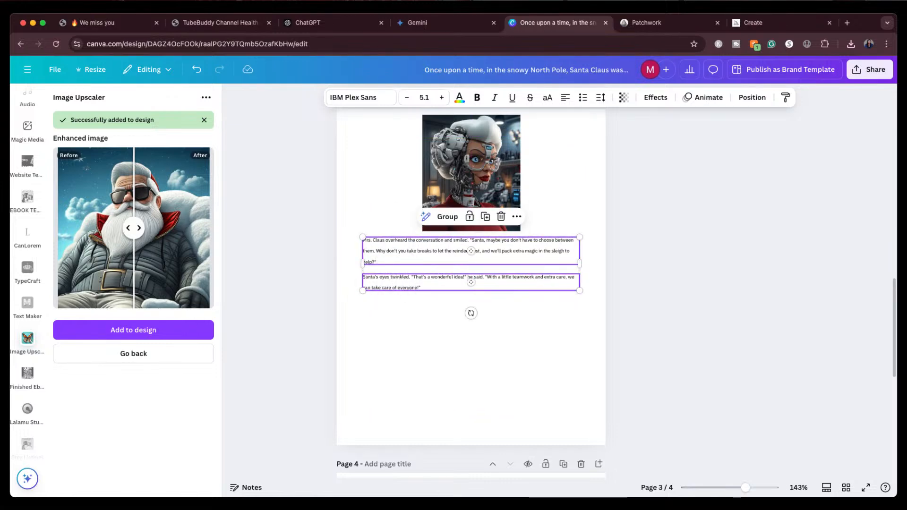
# Add the magic train image to page 3 and resize it below the text
pyautogui.moveTo(576, 222); pyautogui.dragTo(447, 373)
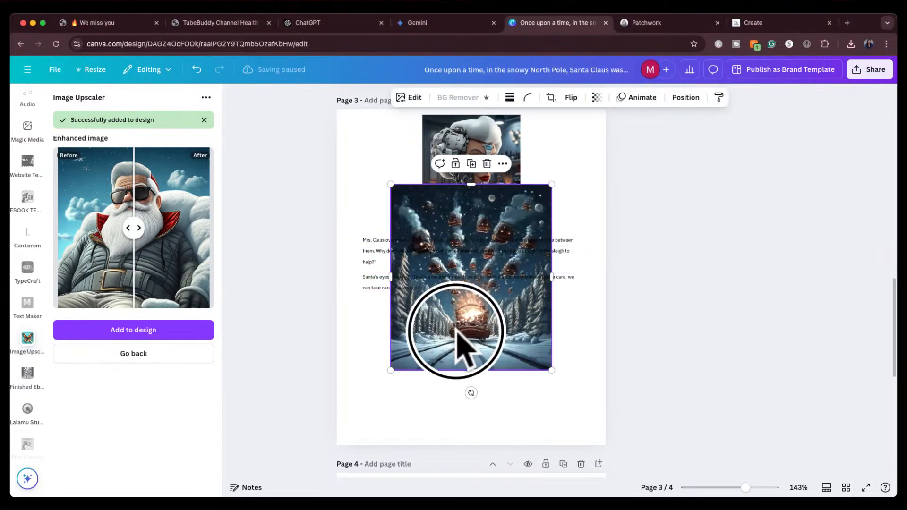
pyautogui.moveTo(457, 337); pyautogui.dragTo(460, 403)
pyautogui.moveTo(552, 250); pyautogui.dragTo(536, 333)
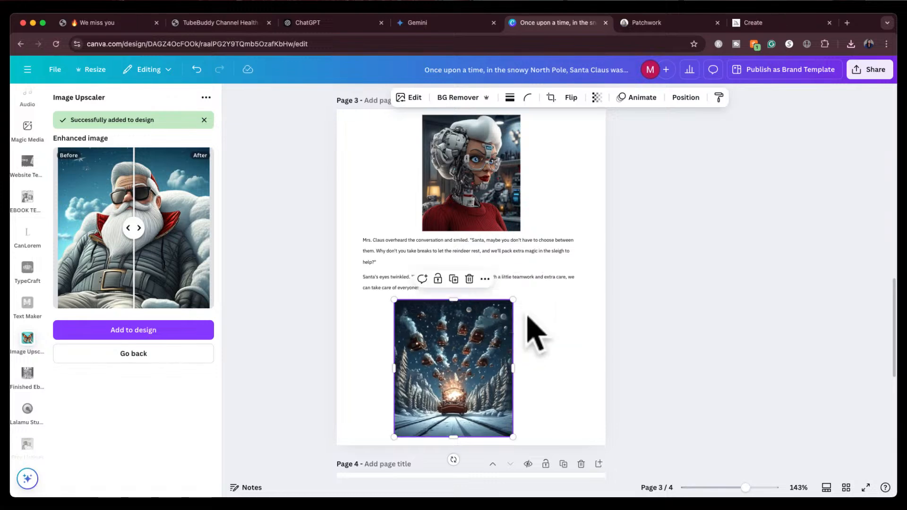
pyautogui.moveTo(513, 300); pyautogui.dragTo(515, 296)
pyautogui.moveTo(465, 351)
pyautogui.mouseDown()
pyautogui.moveTo(469, 364)
pyautogui.moveTo(479, 357)
pyautogui.mouseUp()
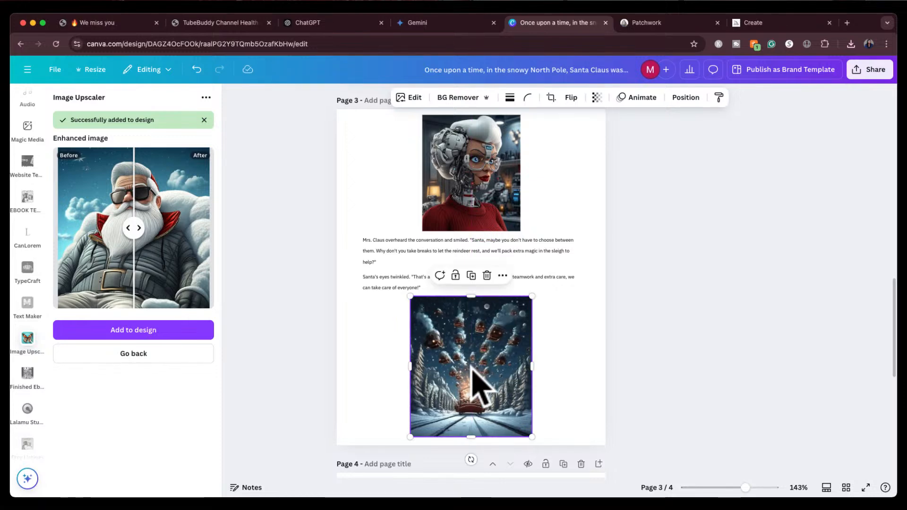
# Upscale the train image at 2x with Image Upscaler and replace it in the design
pyautogui.click(153, 357)
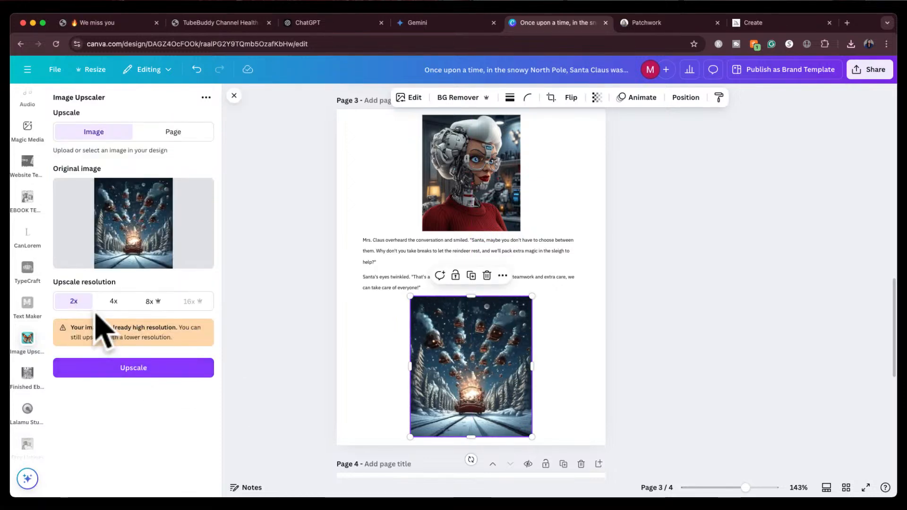
pyautogui.click(127, 367)
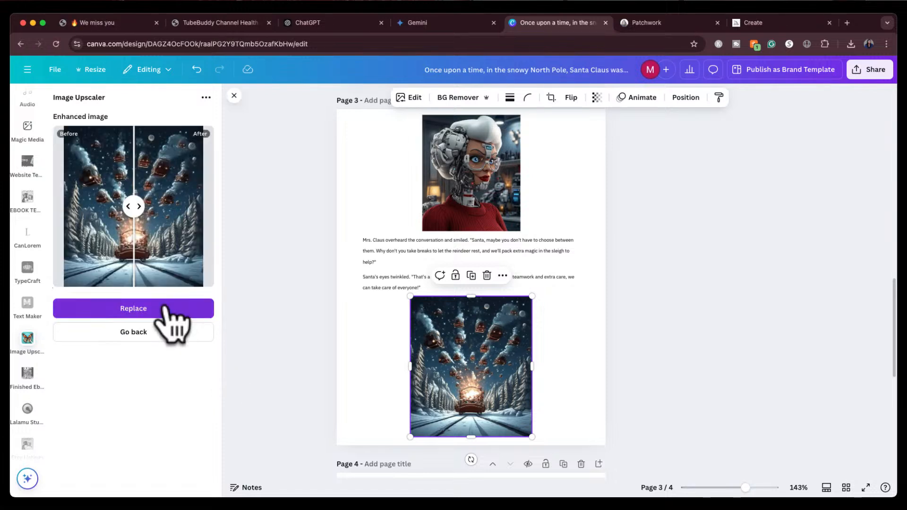
pyautogui.click(151, 304)
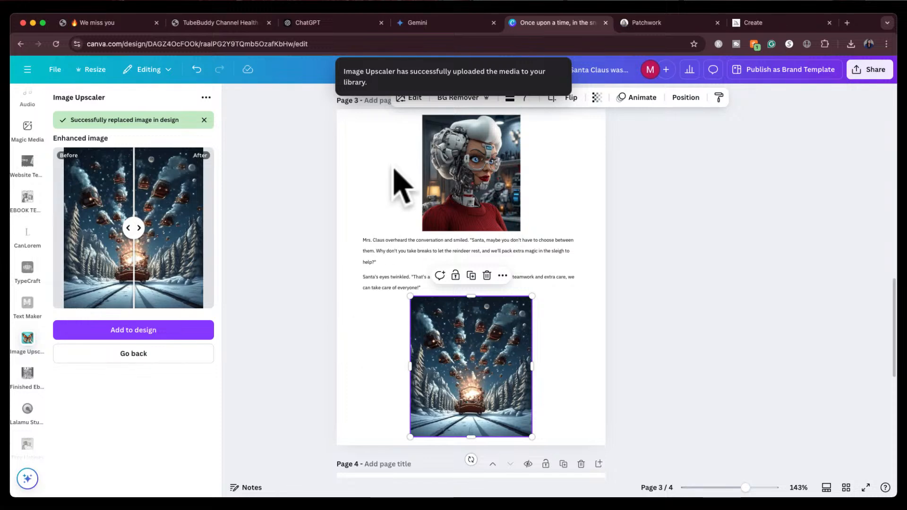
# Review the four book pages by scrolling and in the grid view
pyautogui.click(654, 226)
pyautogui.scroll(-3, 640, 265)
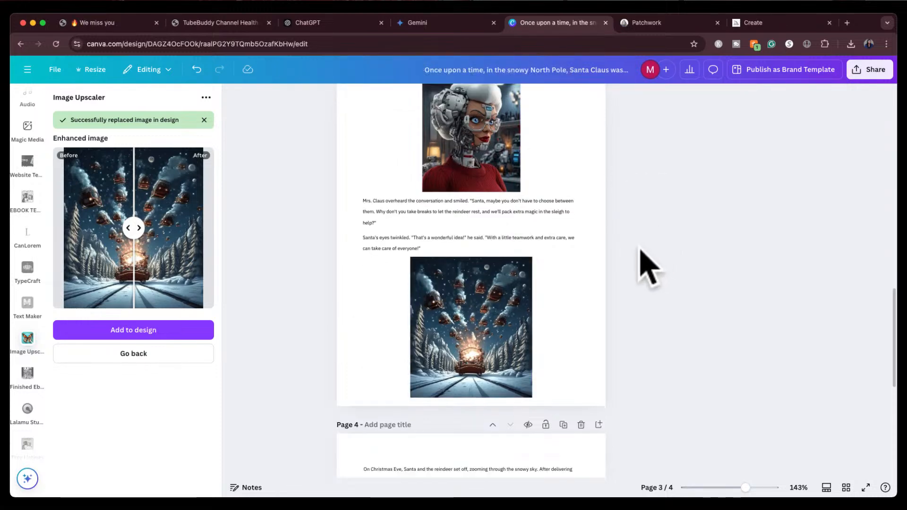
pyautogui.scroll(-4, 648, 268)
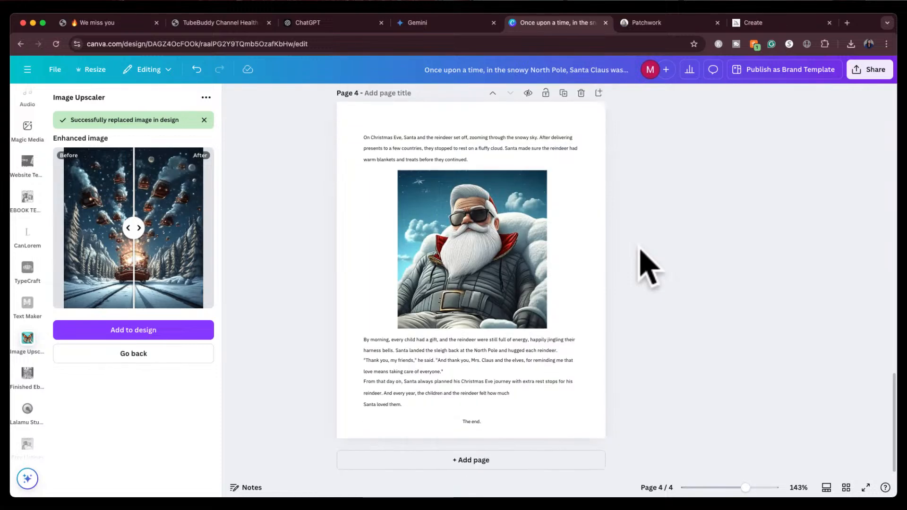
pyautogui.scroll(12, 556, 264)
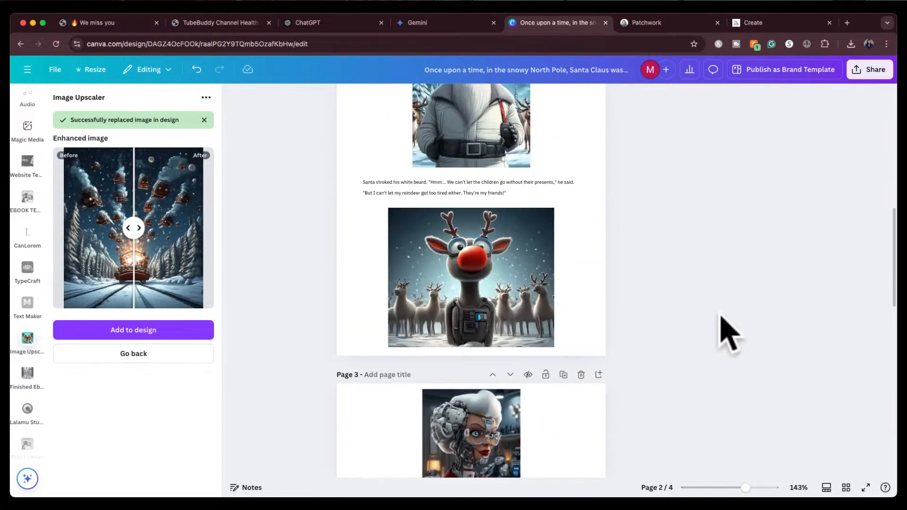
pyautogui.click(846, 488)
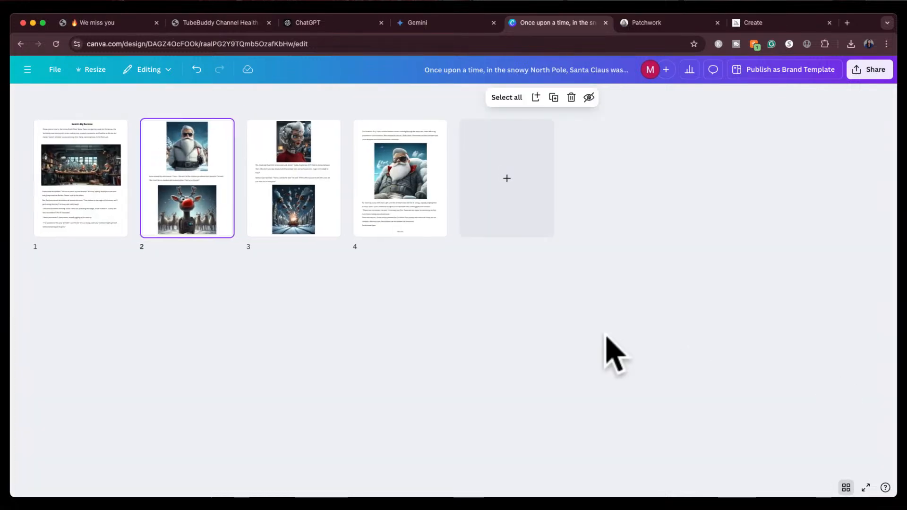
pyautogui.scroll(2, 328, 324)
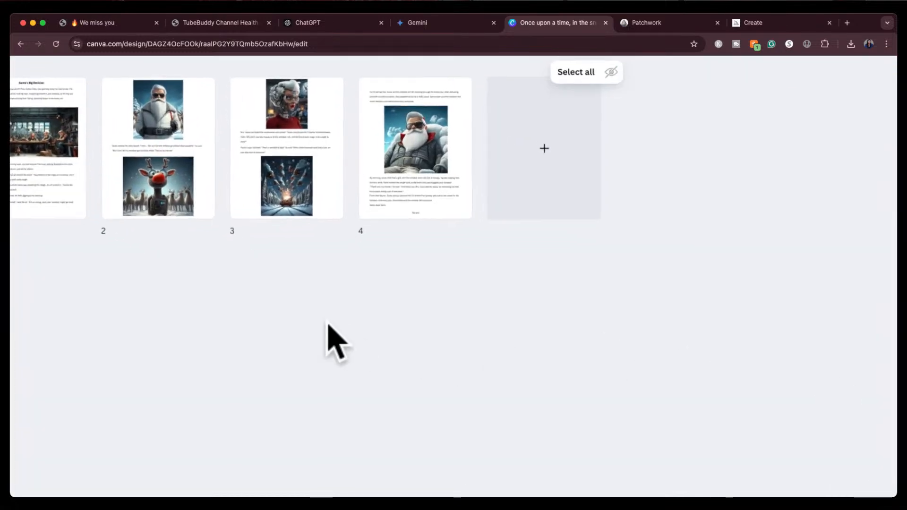
pyautogui.moveTo(333, 323); pyautogui.dragTo(449, 384)
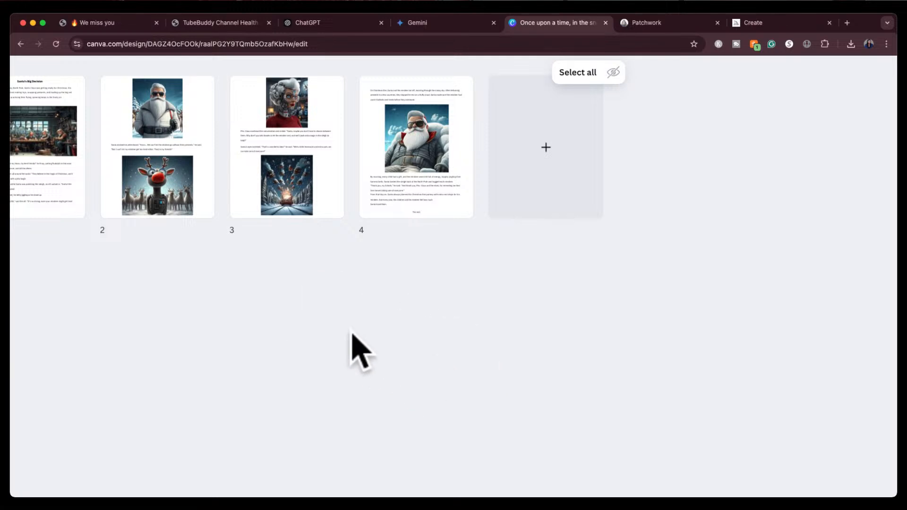
pyautogui.hscroll(-1, 352, 334)
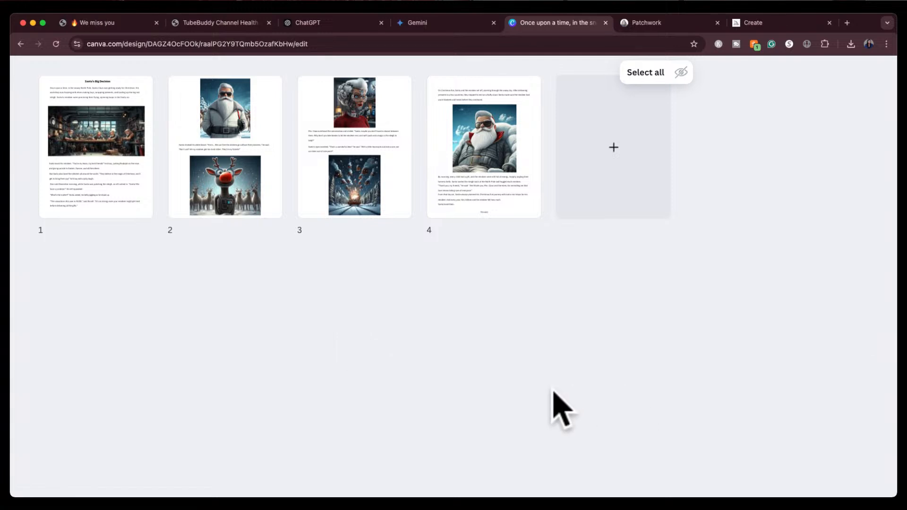
pyautogui.scroll(-2, 552, 391)
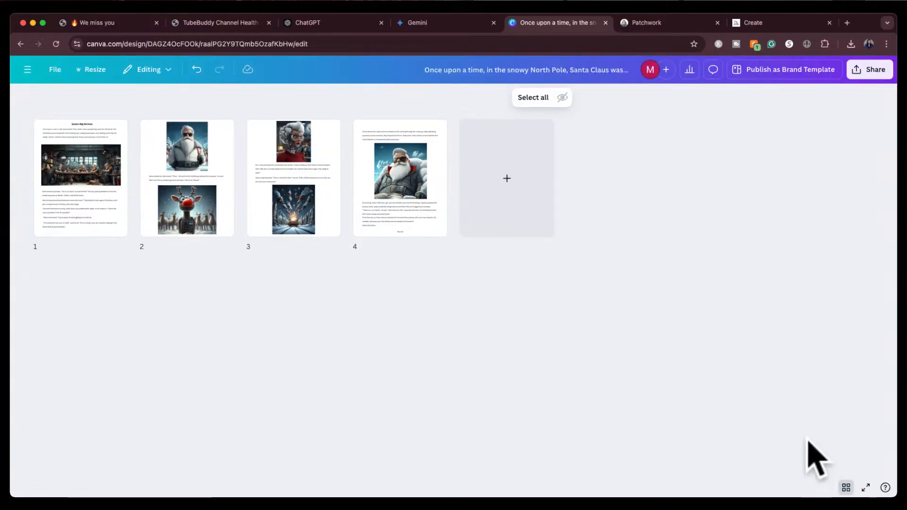
pyautogui.click(846, 487)
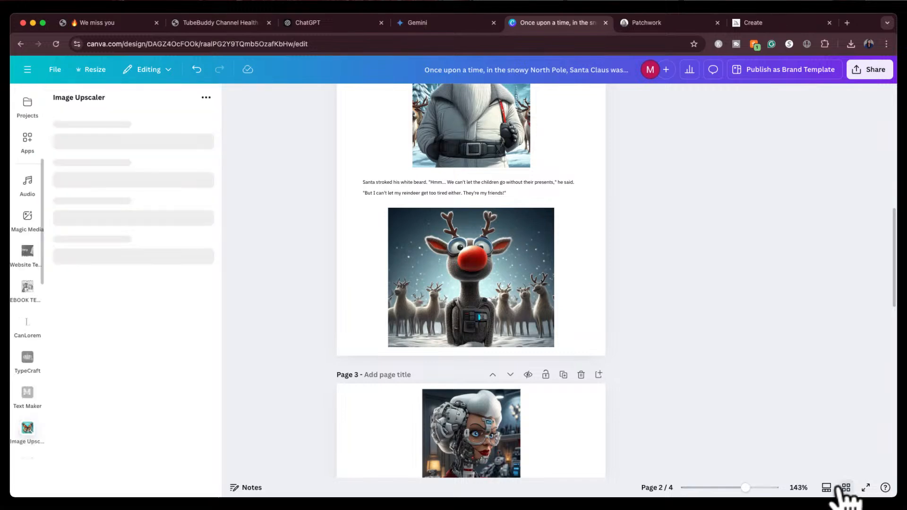
pyautogui.scroll(5, 702, 378)
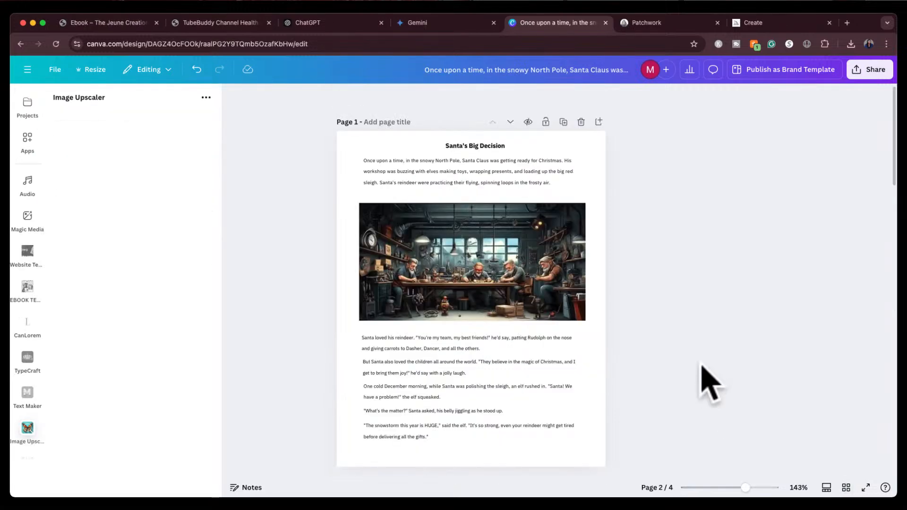
# Set page 1's background colour to a custom light red, #EB5959
pyautogui.click(591, 139)
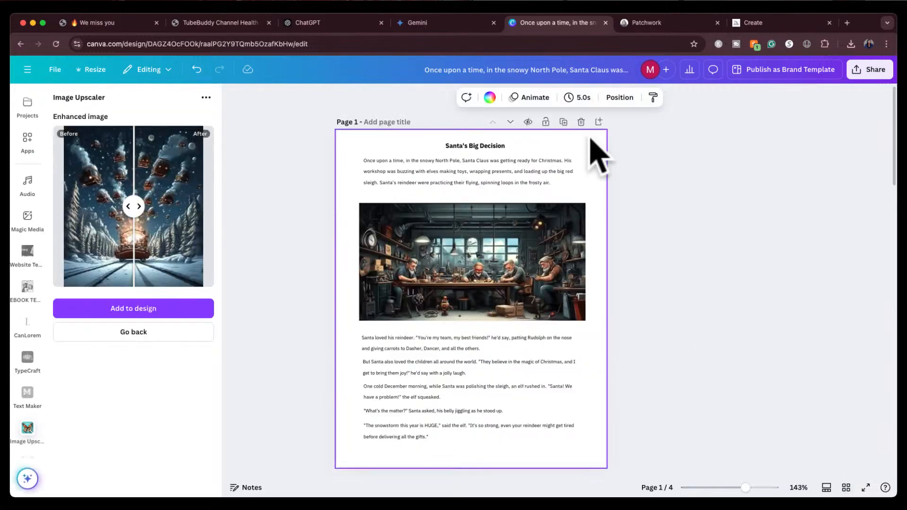
pyautogui.click(489, 98)
pyautogui.click(92, 244)
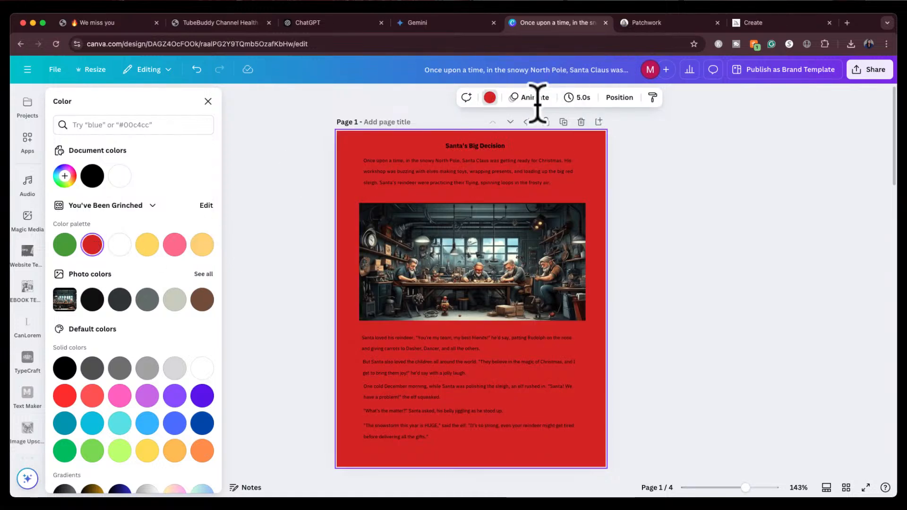
pyautogui.click(490, 98)
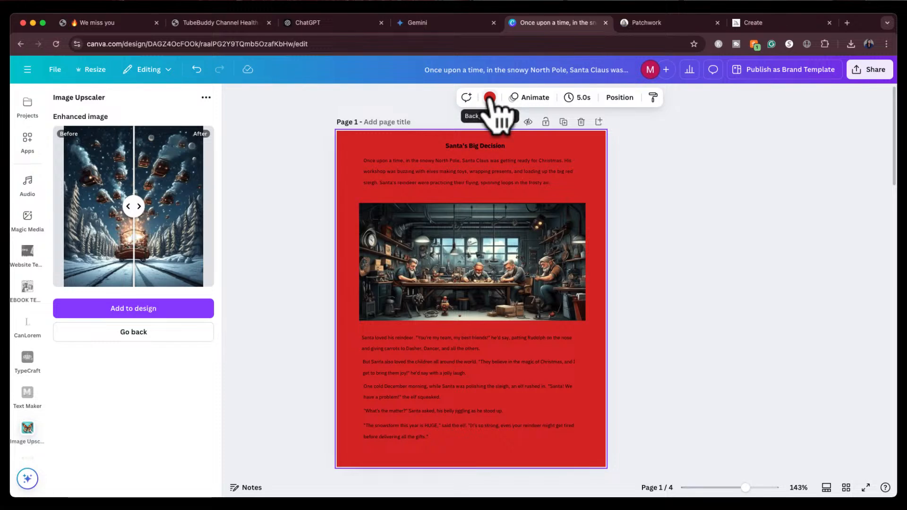
pyautogui.click(490, 97)
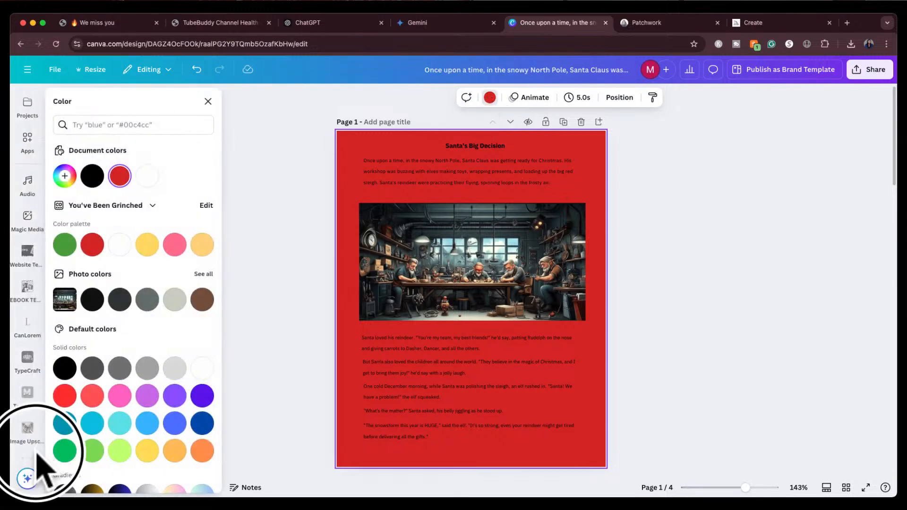
pyautogui.click(490, 98)
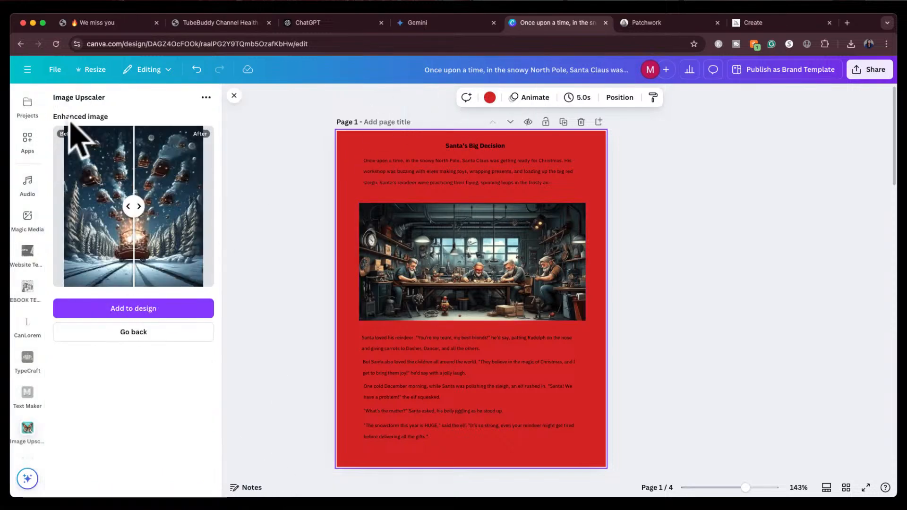
pyautogui.click(490, 98)
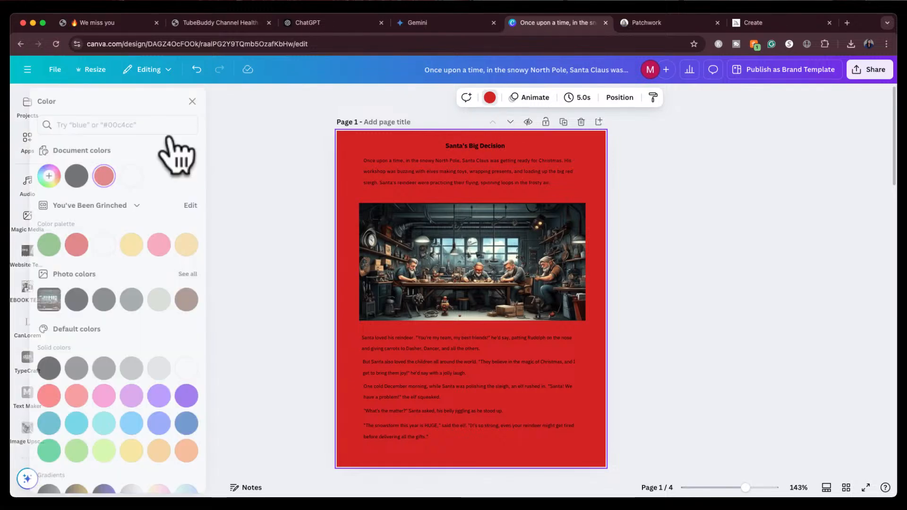
pyautogui.click(65, 175)
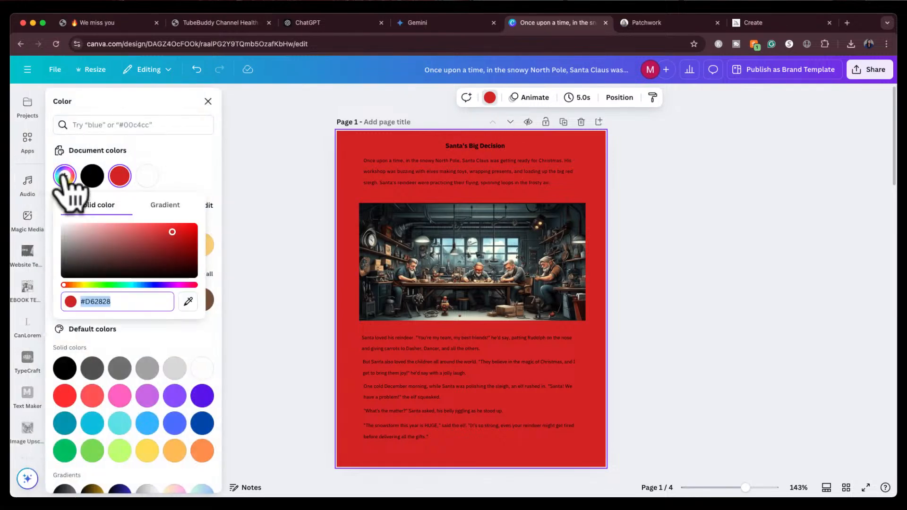
pyautogui.click(146, 227)
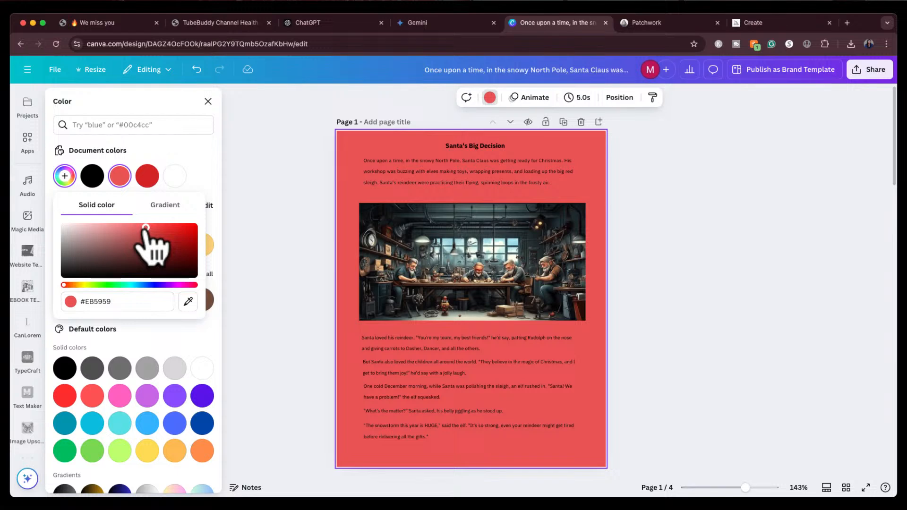
# Adjust page 1's background colour to a lighter red, #DB8686
pyautogui.moveTo(145, 227); pyautogui.dragTo(151, 237)
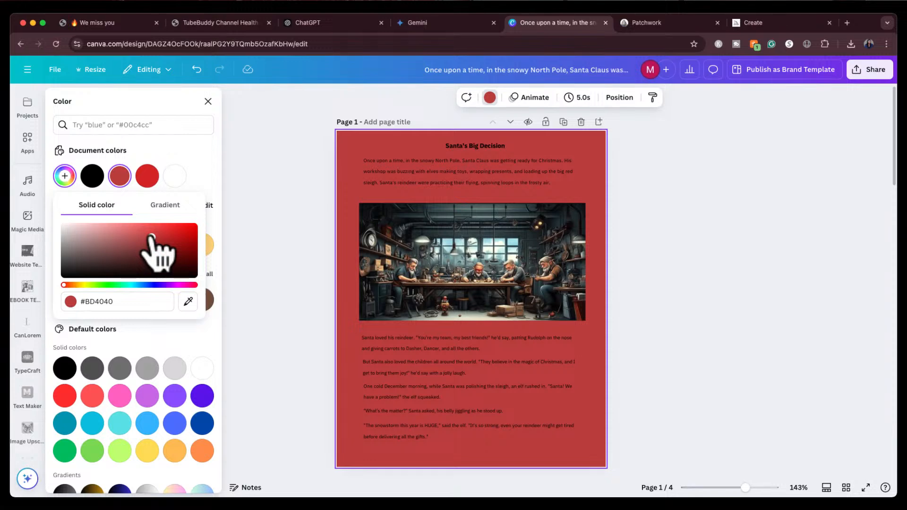
pyautogui.moveTo(151, 237); pyautogui.dragTo(113, 231)
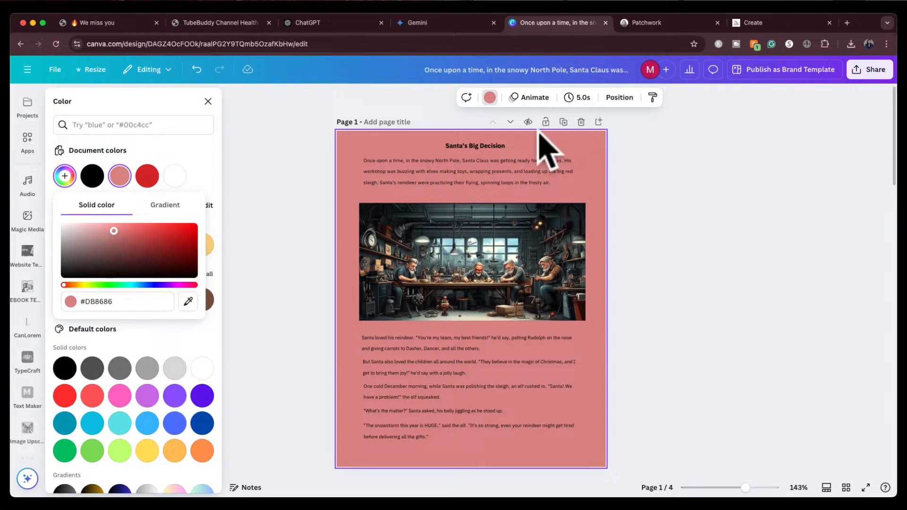
pyautogui.click(264, 346)
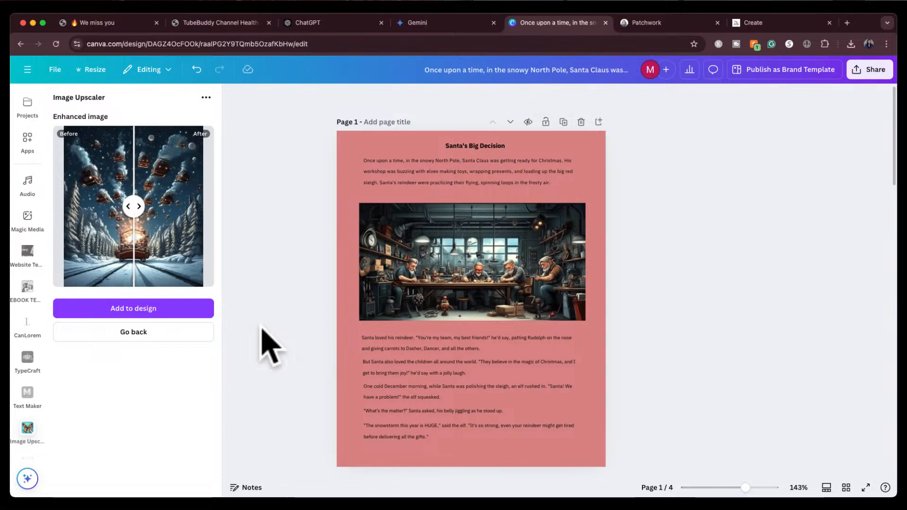
# Set page 1's background colour back to white
pyautogui.scroll(5, 22, 222)
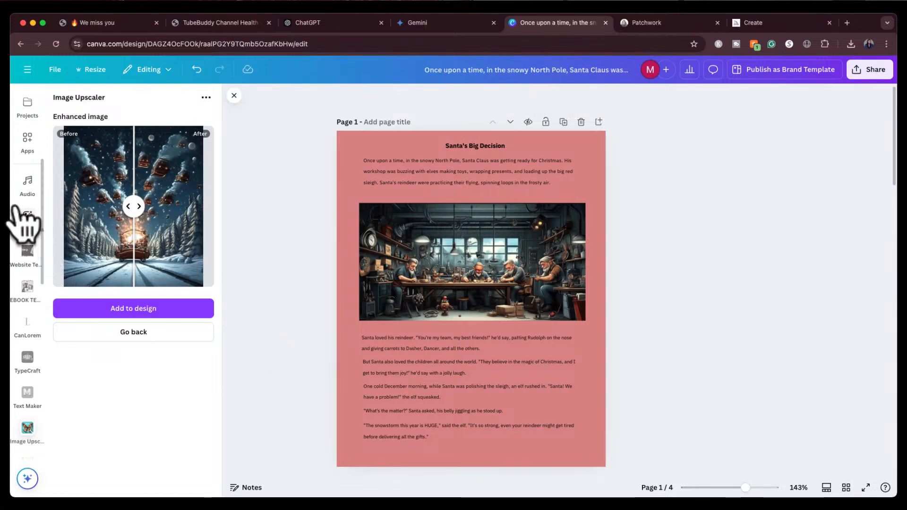
pyautogui.click(370, 156)
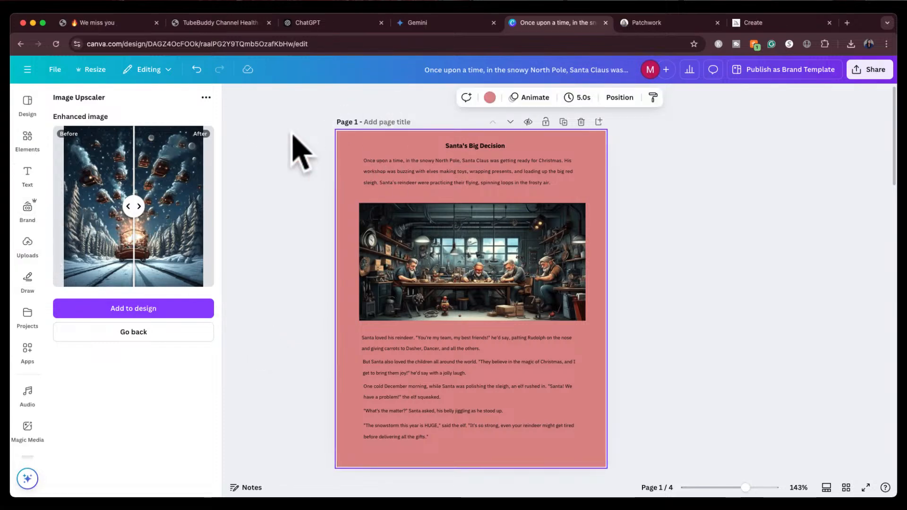
pyautogui.click(27, 136)
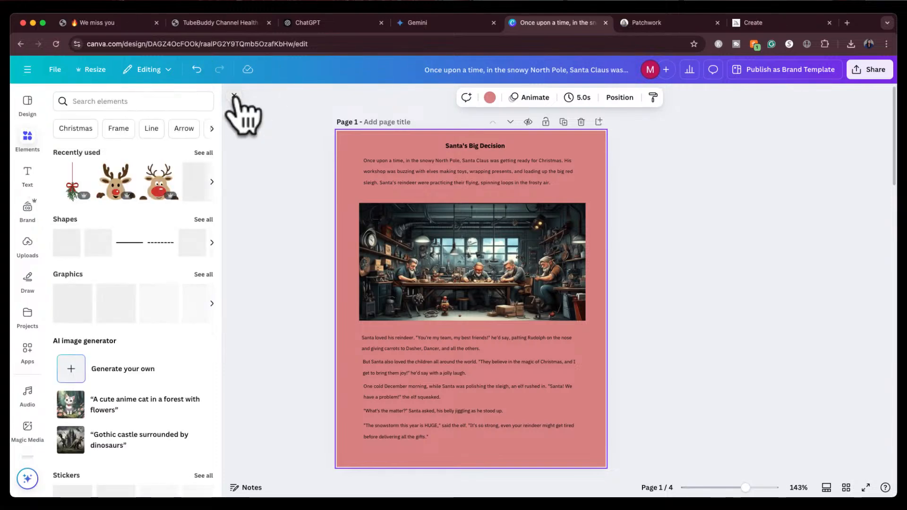
pyautogui.click(234, 95)
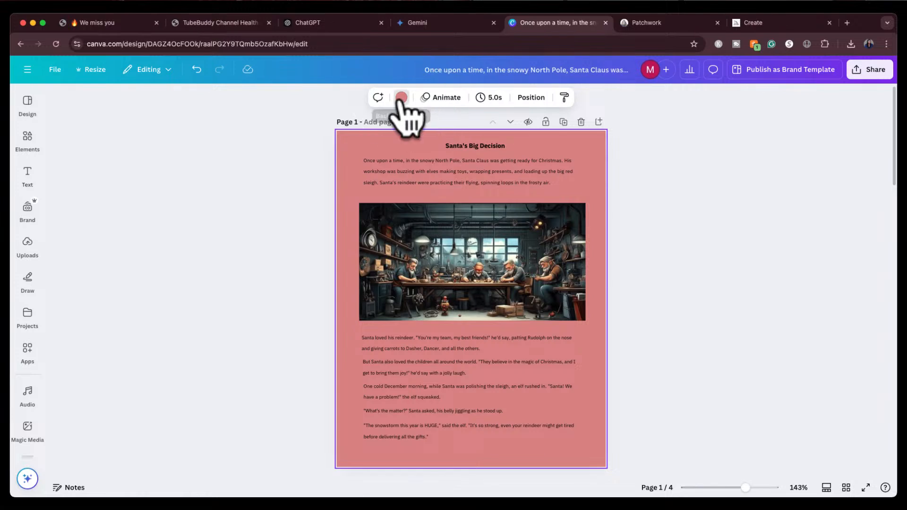
pyautogui.click(401, 97)
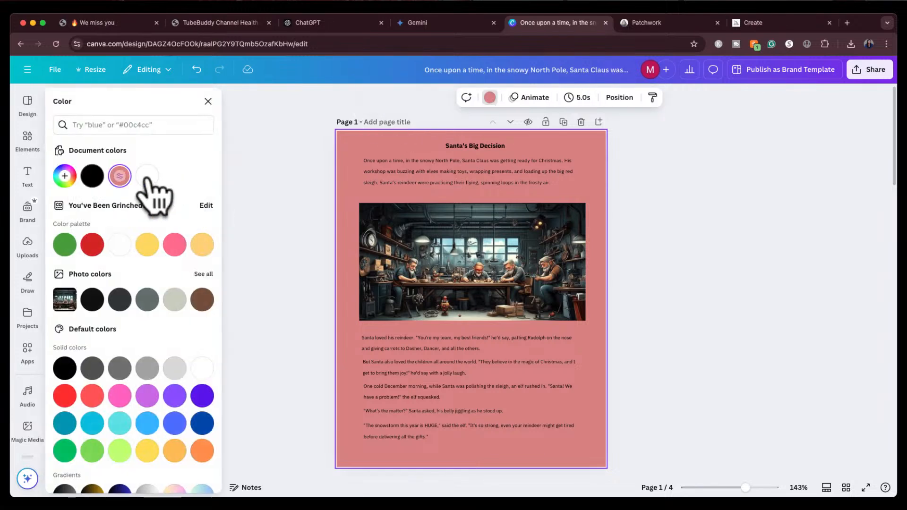
pyautogui.click(147, 176)
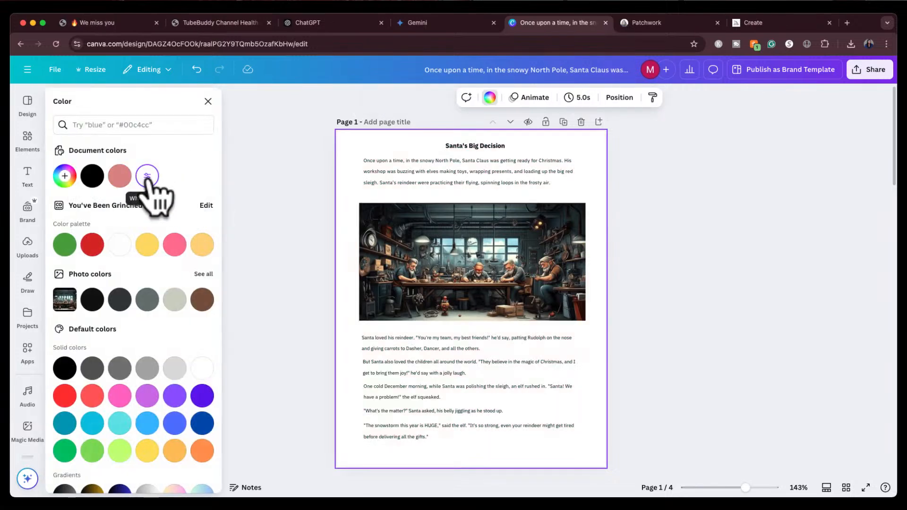
# Add a pine garland graphic and place it at the bottom of page 1 below the story text
pyautogui.click(25, 141)
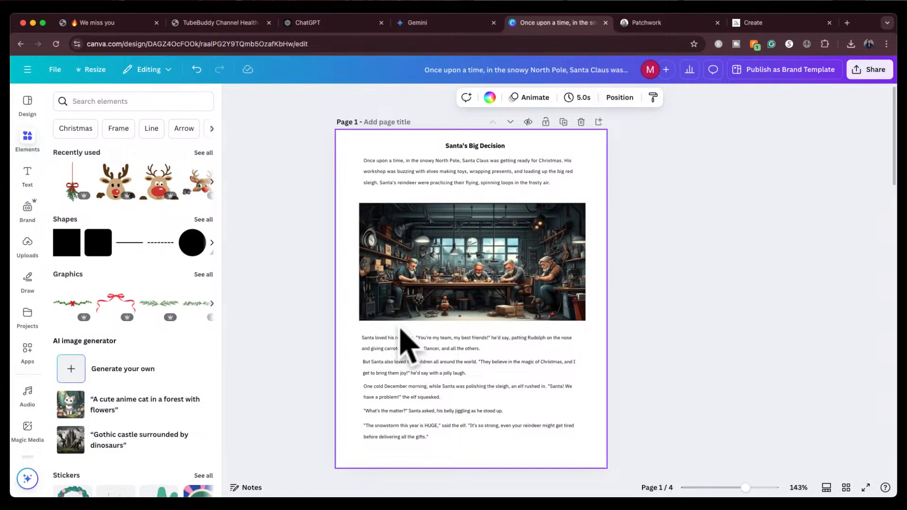
pyautogui.click(161, 304)
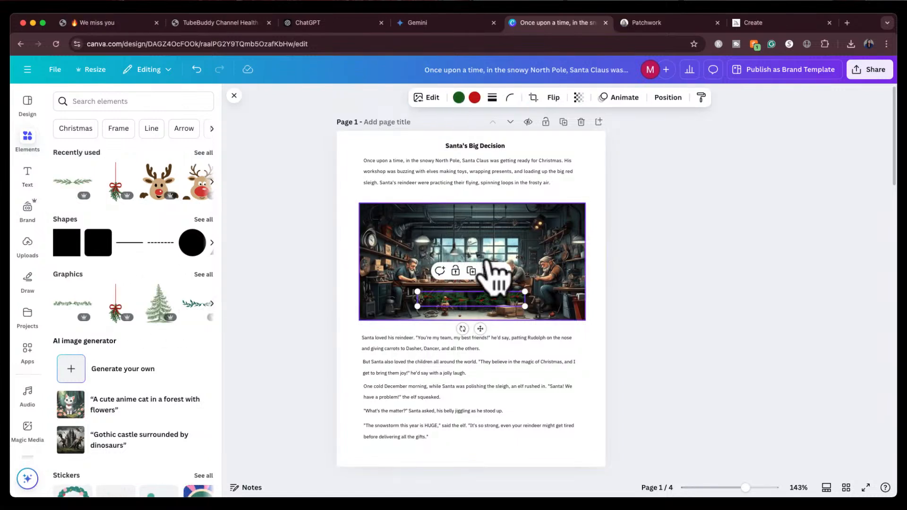
pyautogui.moveTo(468, 307); pyautogui.dragTo(465, 452)
pyautogui.click(717, 298)
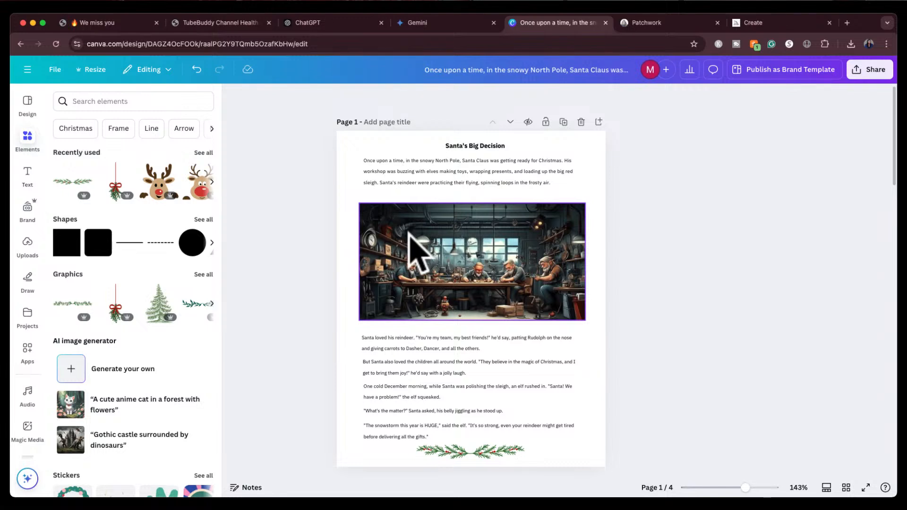
# Move the workshop image and the group of story paragraphs up on page 1, nudging the garland
pyautogui.moveTo(409, 240); pyautogui.dragTo(414, 231)
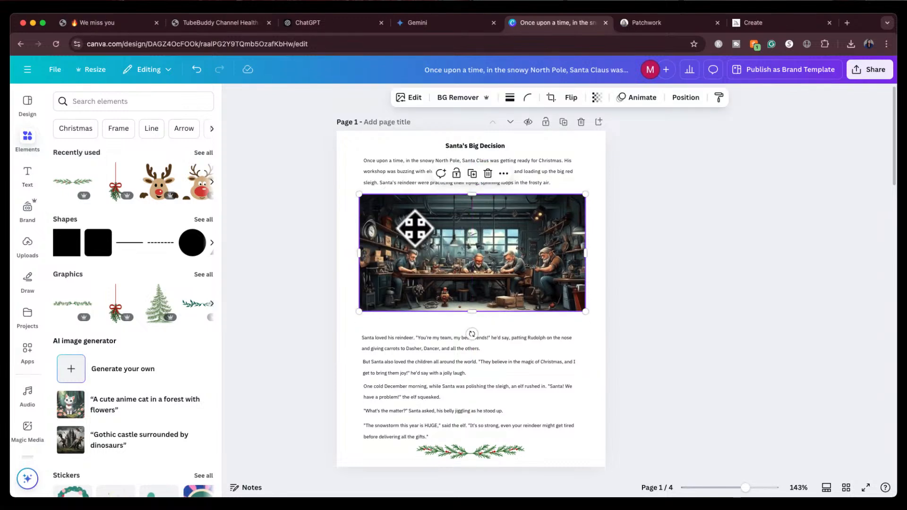
pyautogui.moveTo(362, 325); pyautogui.dragTo(440, 440)
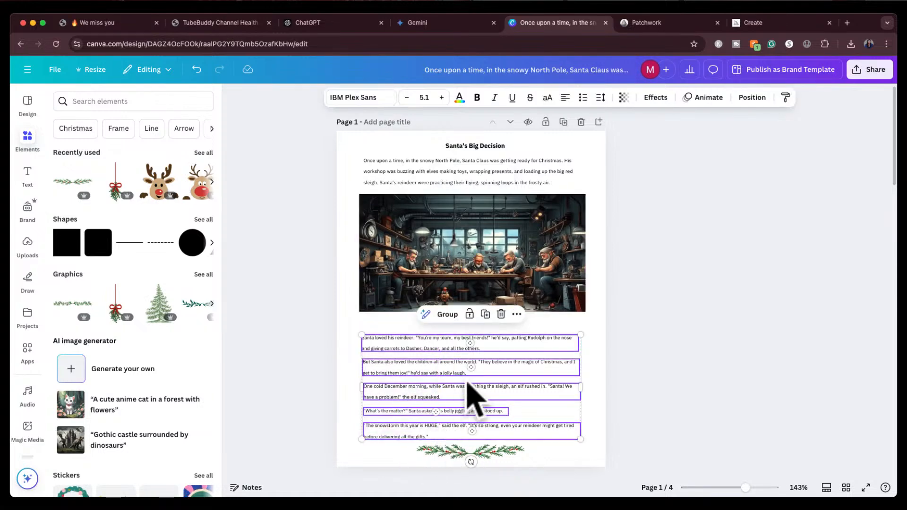
pyautogui.moveTo(457, 378); pyautogui.dragTo(457, 359)
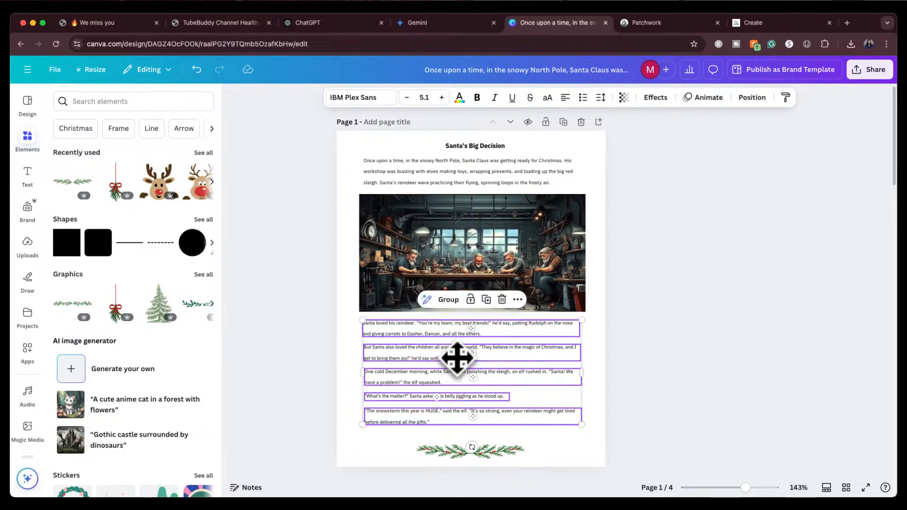
pyautogui.click(469, 449)
pyautogui.moveTo(469, 449); pyautogui.dragTo(468, 449)
pyautogui.click(682, 349)
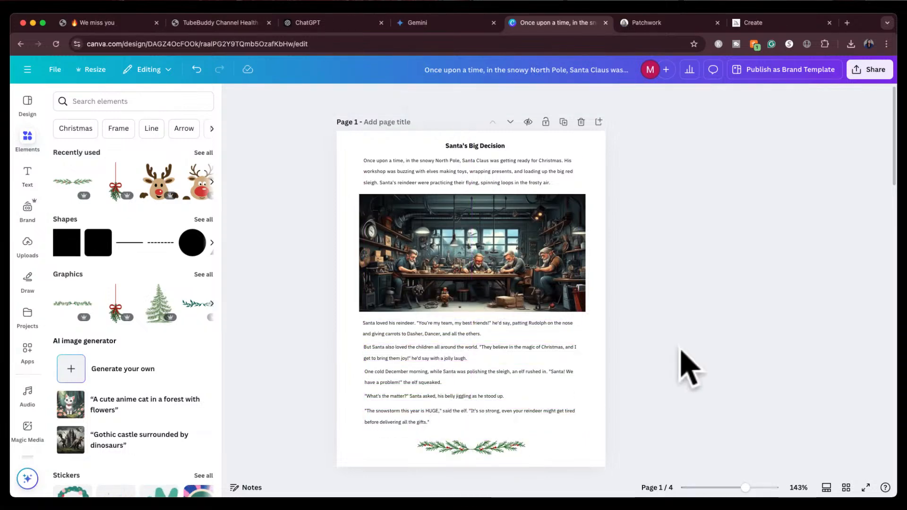
# Enlarge the title "Santa's Big Decision" to font size 11.8 and re-centre its text box on page 1
pyautogui.scroll(-1, 681, 349)
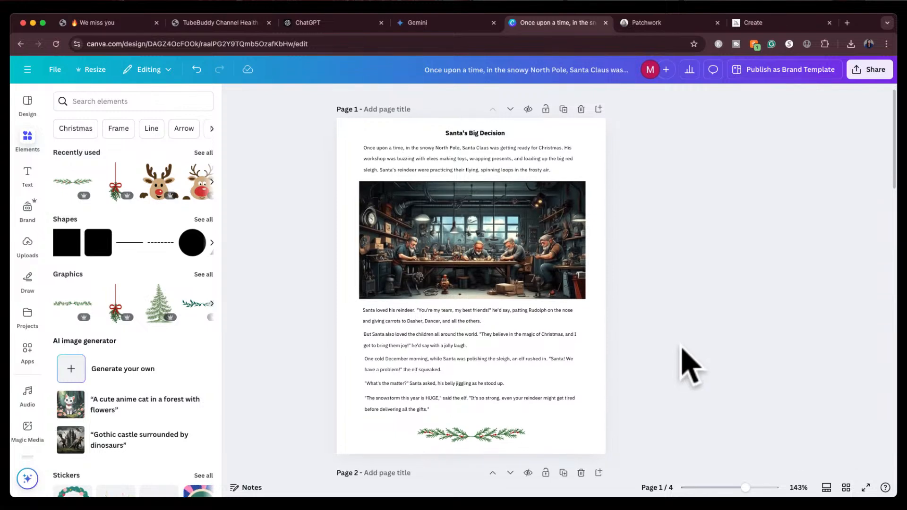
pyautogui.click(491, 135)
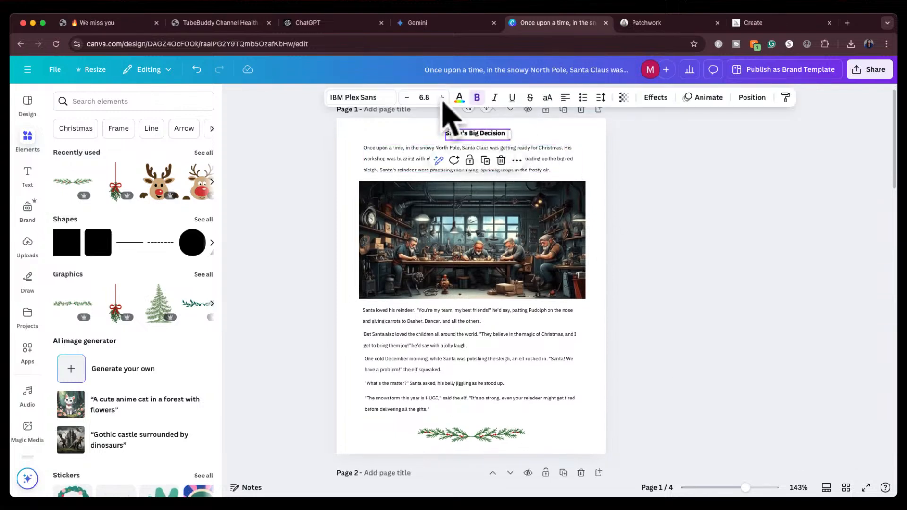
pyautogui.click(441, 97)
pyautogui.click(442, 97)
pyautogui.click(442, 97)
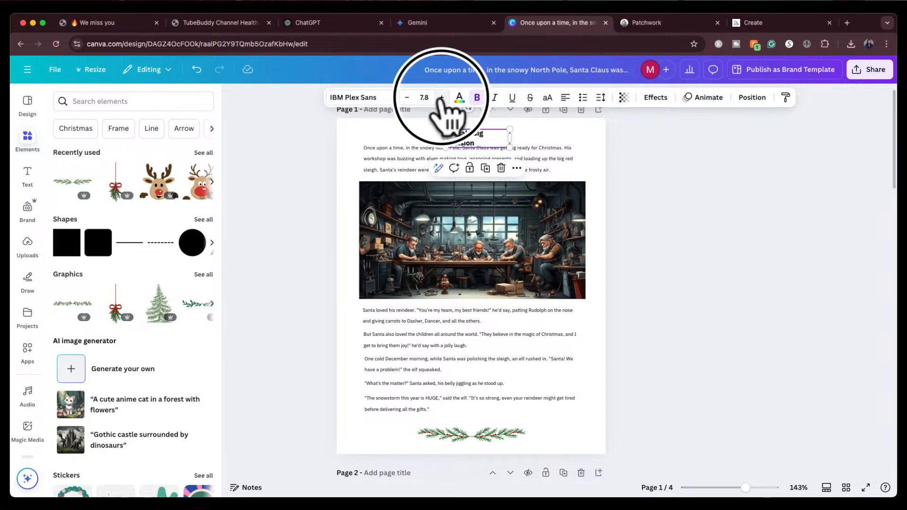
pyautogui.click(441, 97)
pyautogui.click(442, 97)
pyautogui.moveTo(445, 142); pyautogui.dragTo(387, 141)
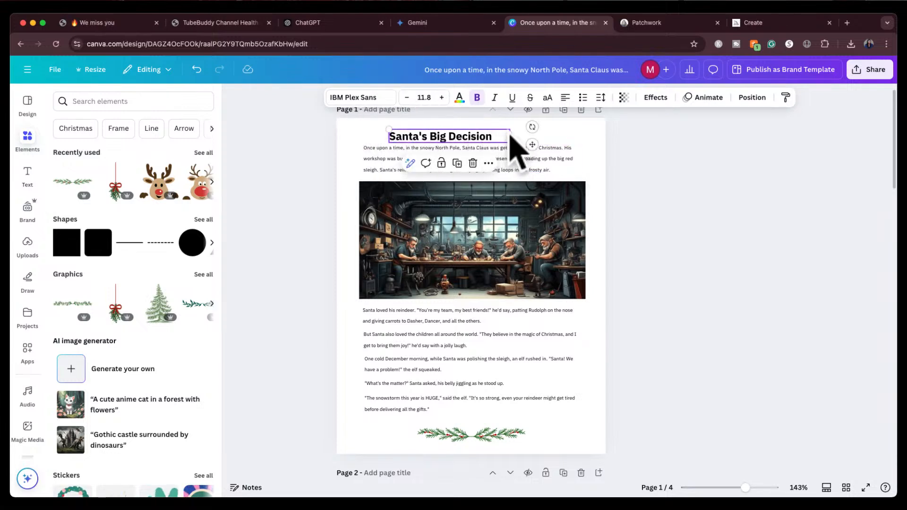
pyautogui.moveTo(509, 136); pyautogui.dragTo(479, 132)
pyautogui.click(643, 224)
# Place a small Christmas tree graphic at the lower-right corner of page 2's reindeer image
pyautogui.scroll(-4, 623, 259)
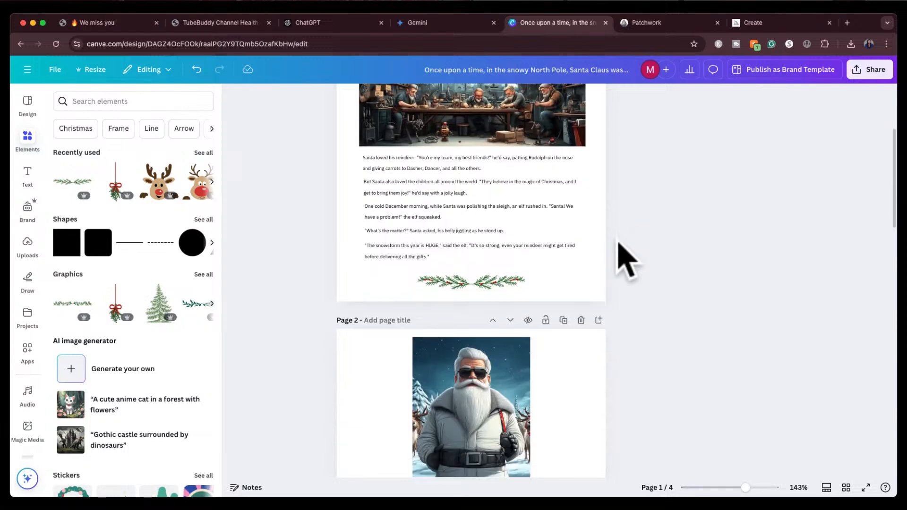
pyautogui.scroll(-6, 500, 243)
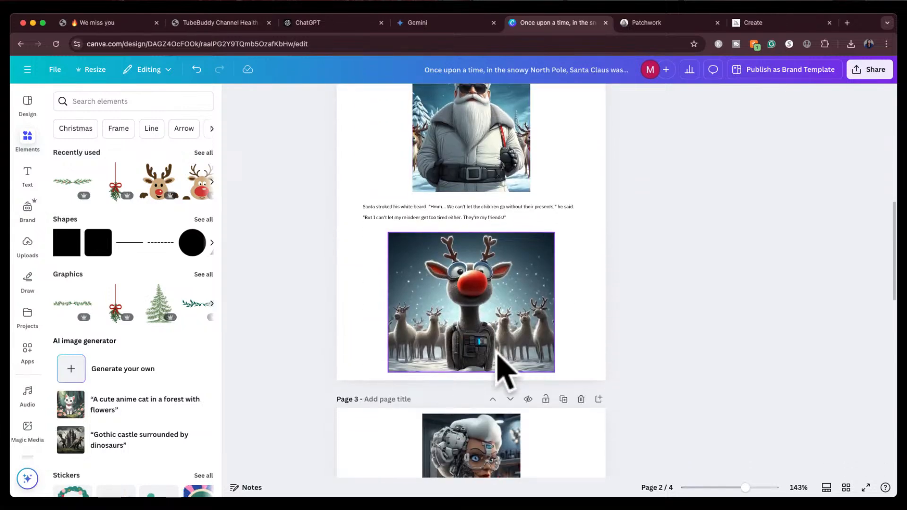
pyautogui.scroll(3, 503, 371)
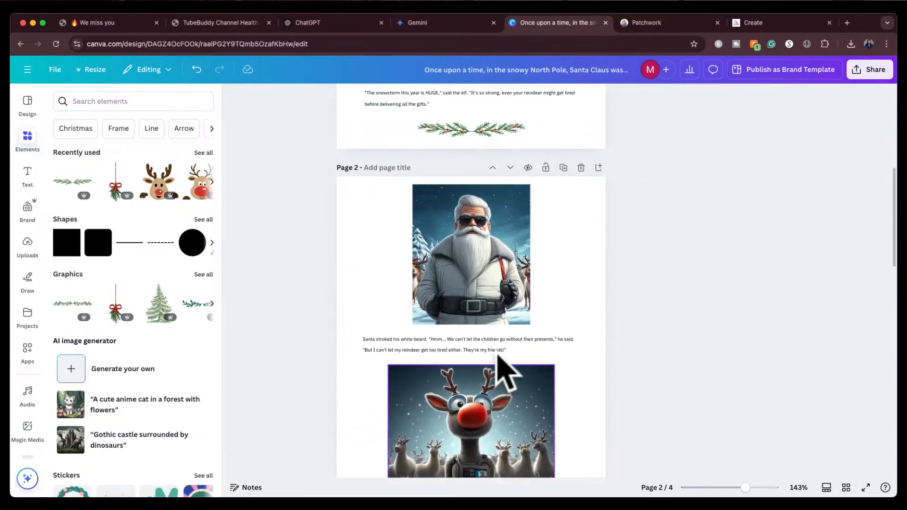
pyautogui.scroll(-1, 503, 371)
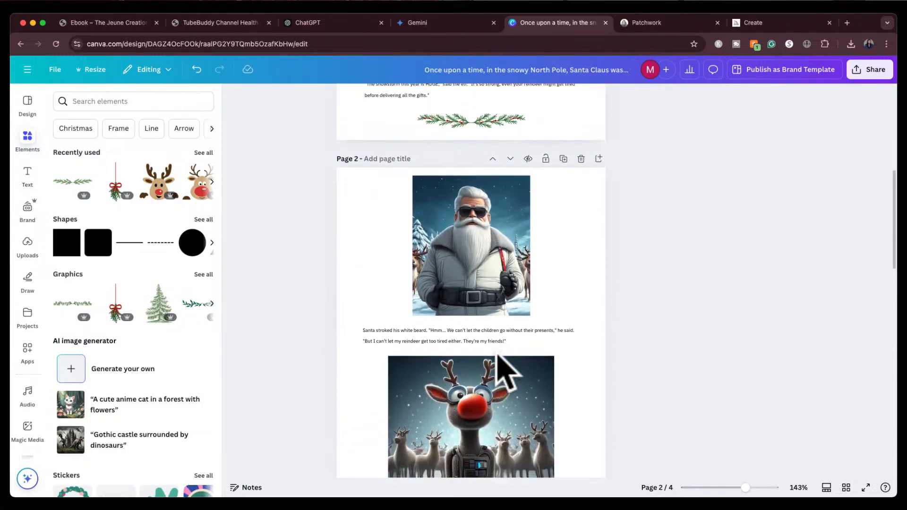
pyautogui.click(156, 310)
pyautogui.moveTo(514, 305); pyautogui.dragTo(560, 299)
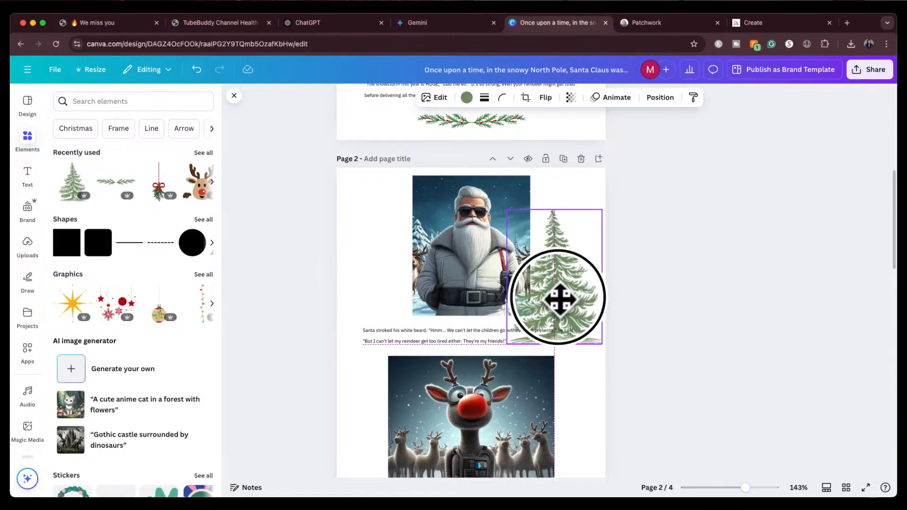
pyautogui.moveTo(555, 378); pyautogui.dragTo(517, 374)
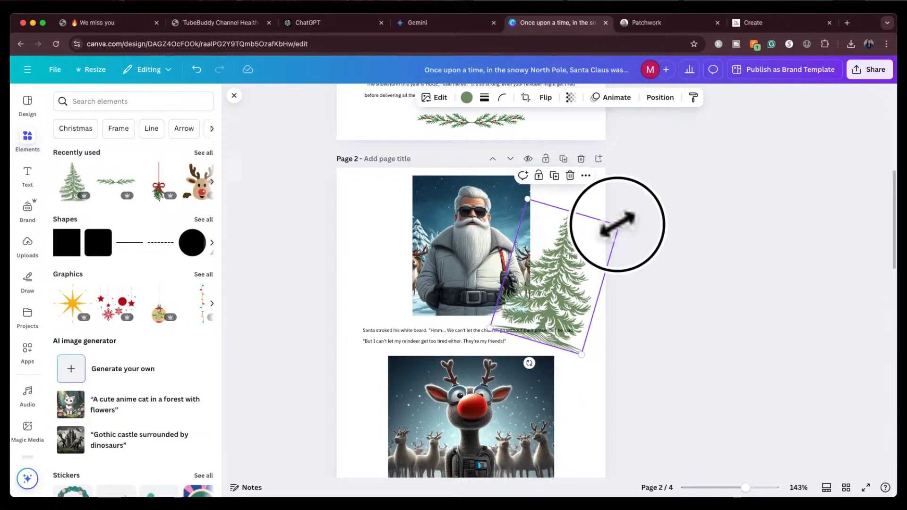
pyautogui.moveTo(616, 223); pyautogui.dragTo(574, 442)
pyautogui.scroll(-2, 581, 431)
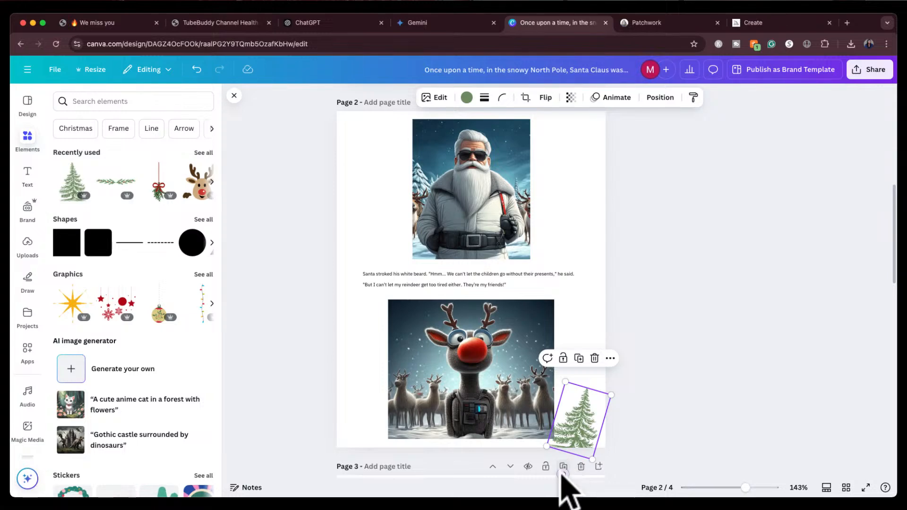
pyautogui.moveTo(563, 473); pyautogui.dragTo(576, 475)
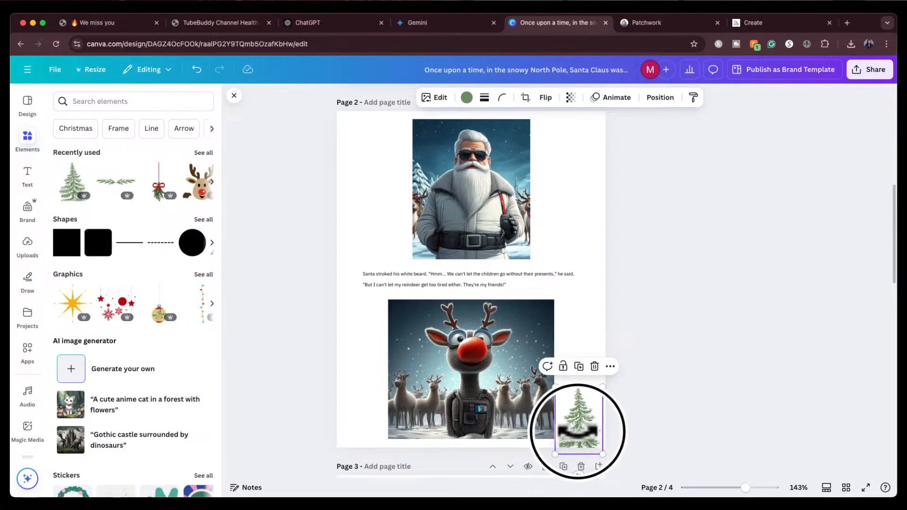
pyautogui.moveTo(577, 430); pyautogui.dragTo(577, 424)
pyautogui.click(641, 350)
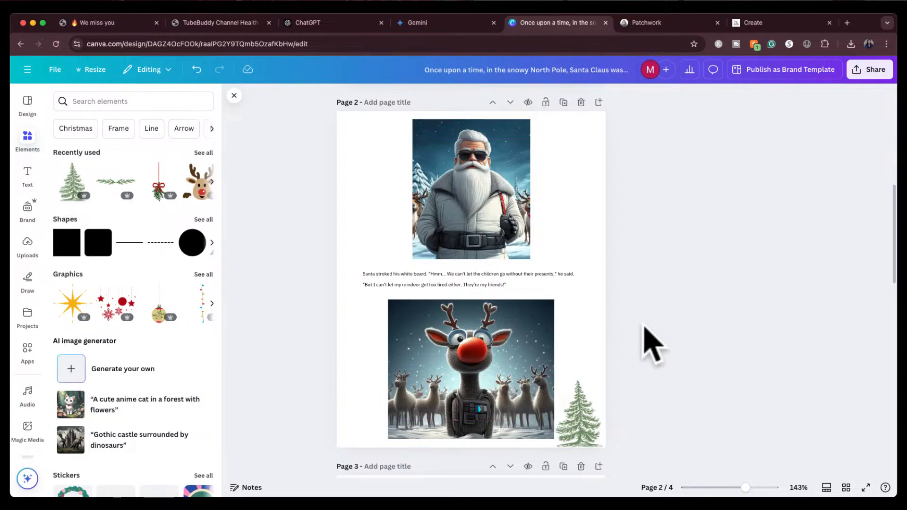
# Delete the Christmas tree graphic from page 2
pyautogui.scroll(3, 647, 335)
pyautogui.scroll(-4, 647, 336)
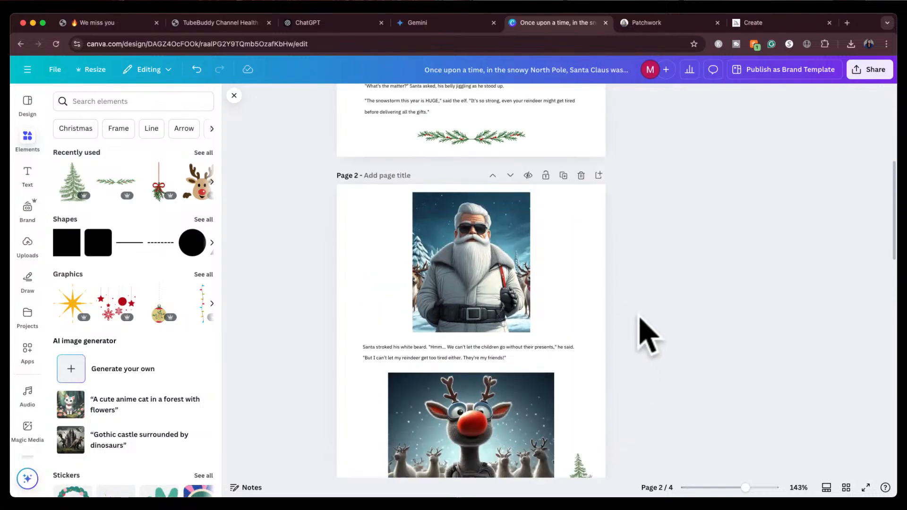
pyautogui.click(587, 373)
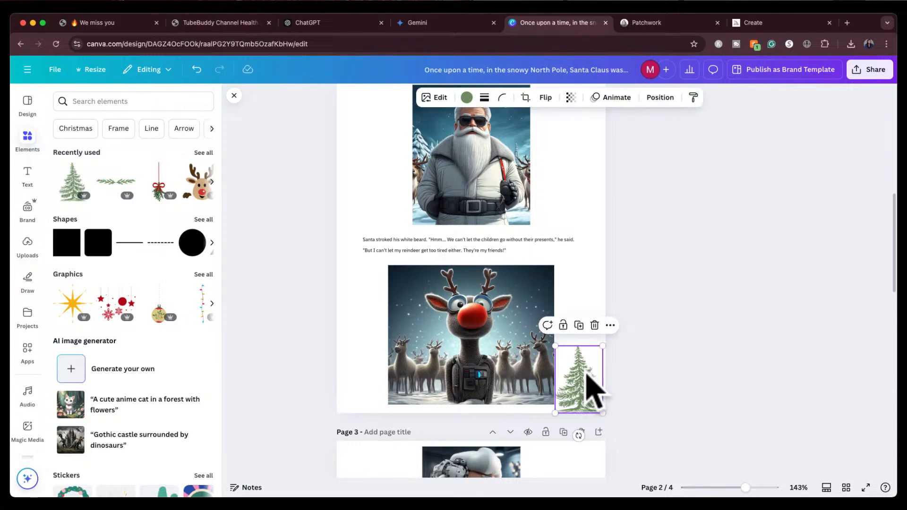
pyautogui.press('Delete')
# Add the pine garland graphic to page 4, centred at the top above the first story paragraph
pyautogui.scroll(-10, 607, 350)
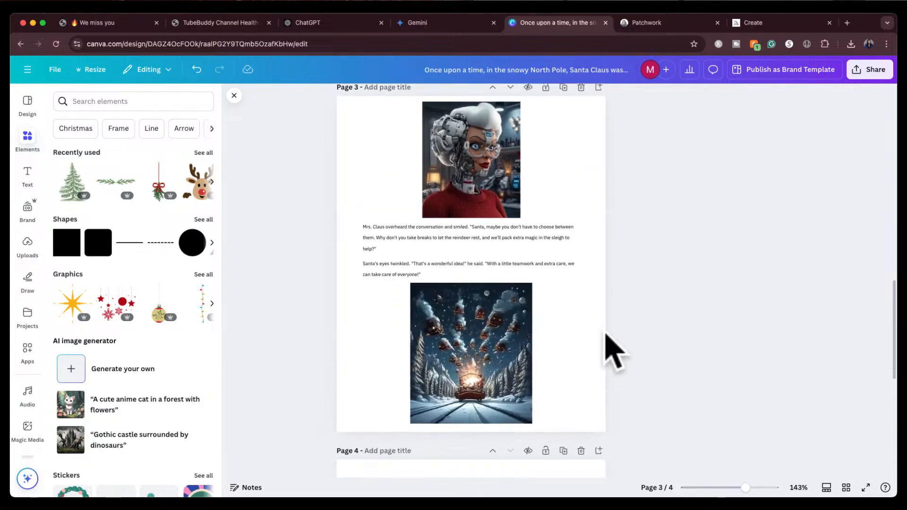
pyautogui.scroll(-5, 613, 352)
pyautogui.scroll(6, 613, 352)
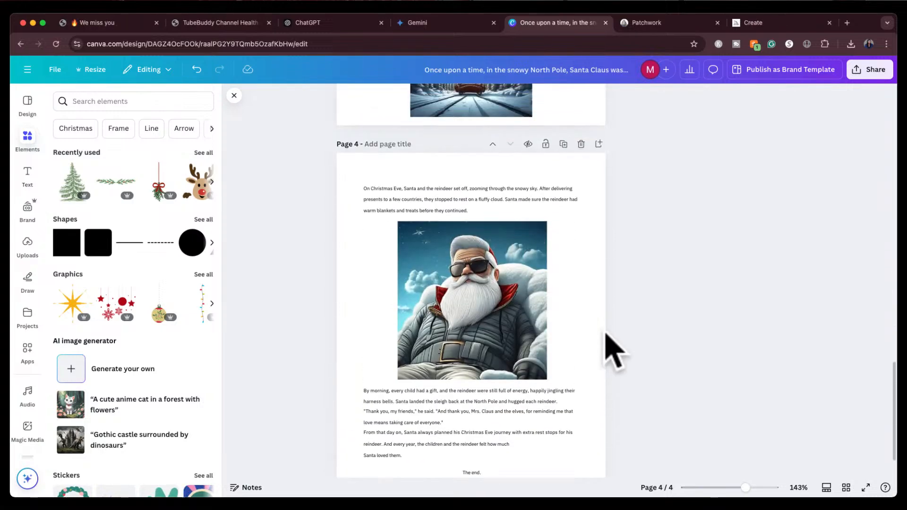
pyautogui.scroll(-5, 613, 352)
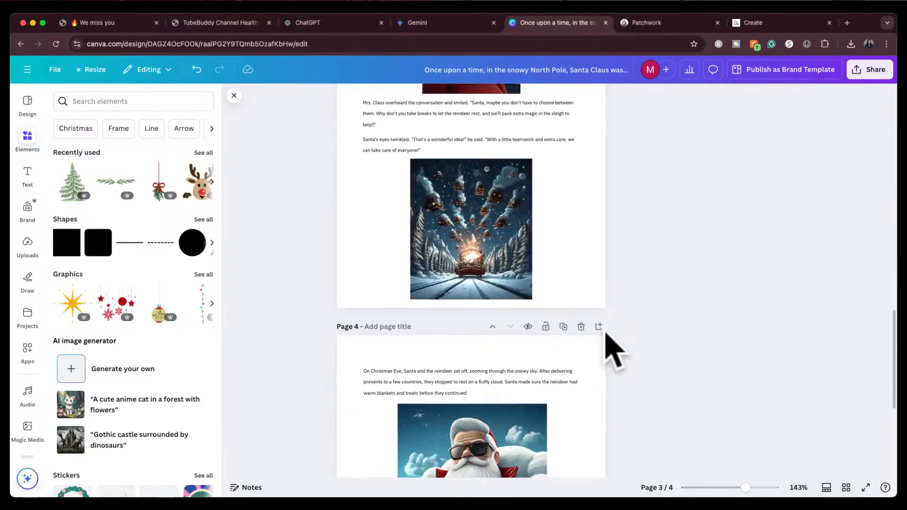
pyautogui.click(113, 189)
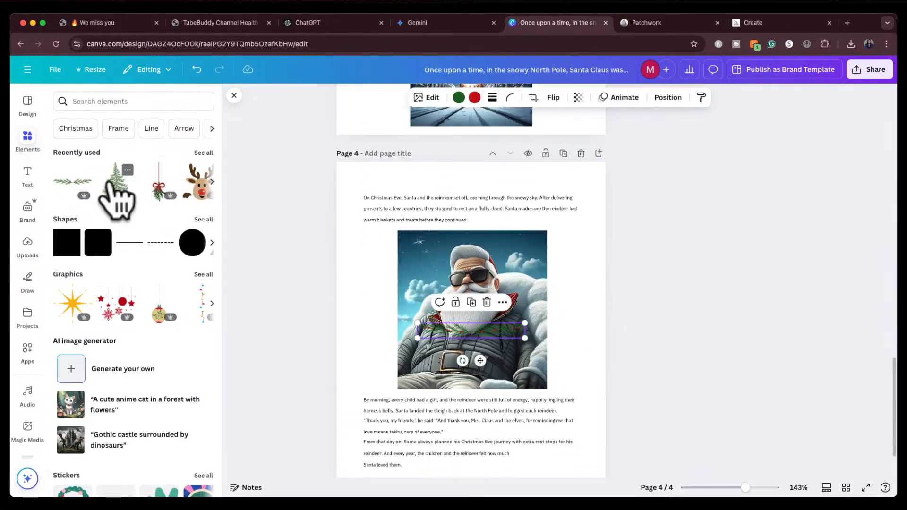
pyautogui.moveTo(472, 332); pyautogui.dragTo(476, 183)
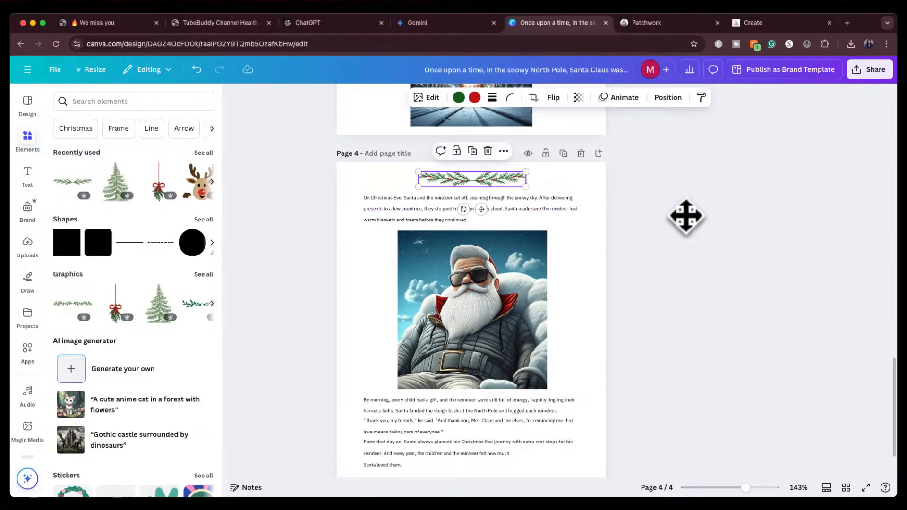
pyautogui.click(695, 239)
# Switch to the Midjourney Patchwork world and browse its story character and scene images
pyautogui.scroll(-2, 639, 317)
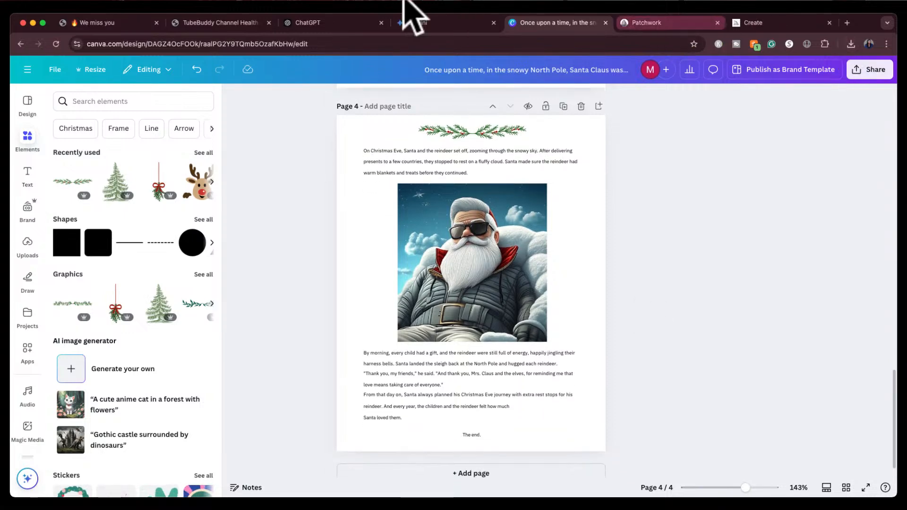
pyautogui.scroll(20, 431, 238)
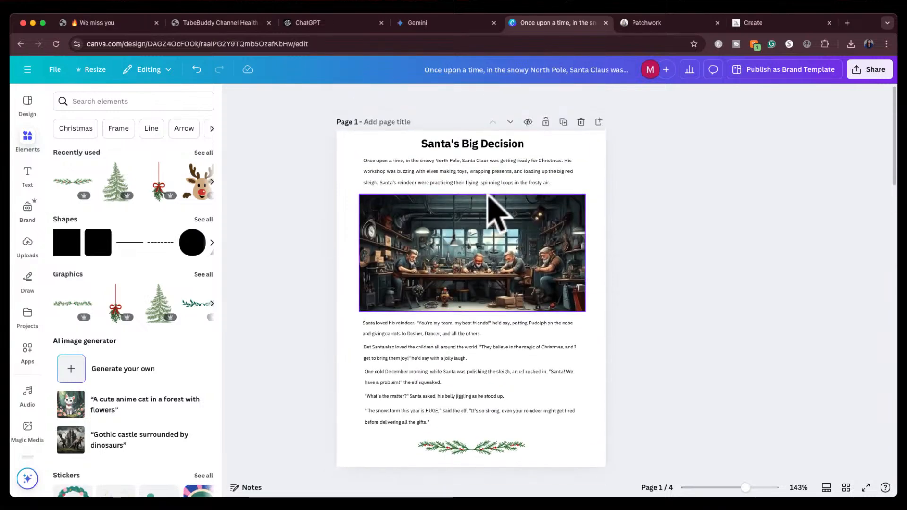
pyautogui.click(656, 23)
pyautogui.scroll(-10, 489, 267)
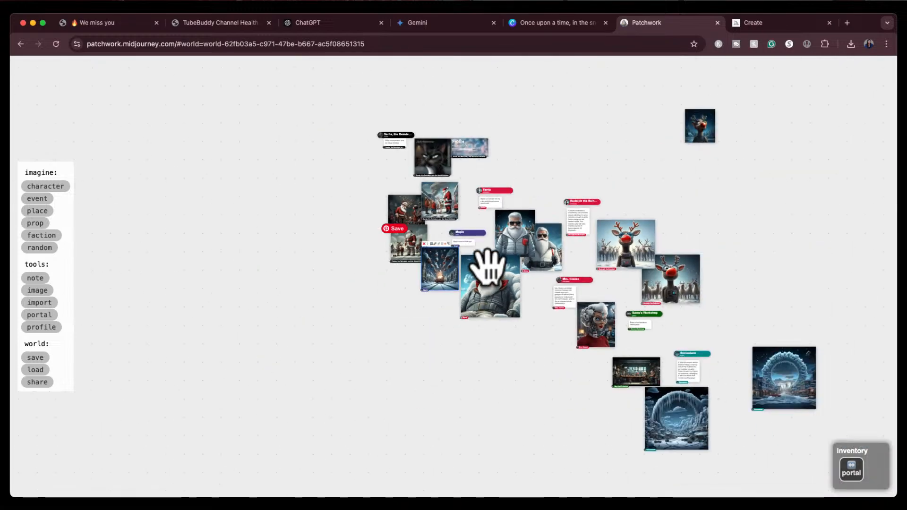
pyautogui.moveTo(492, 350); pyautogui.dragTo(398, 348)
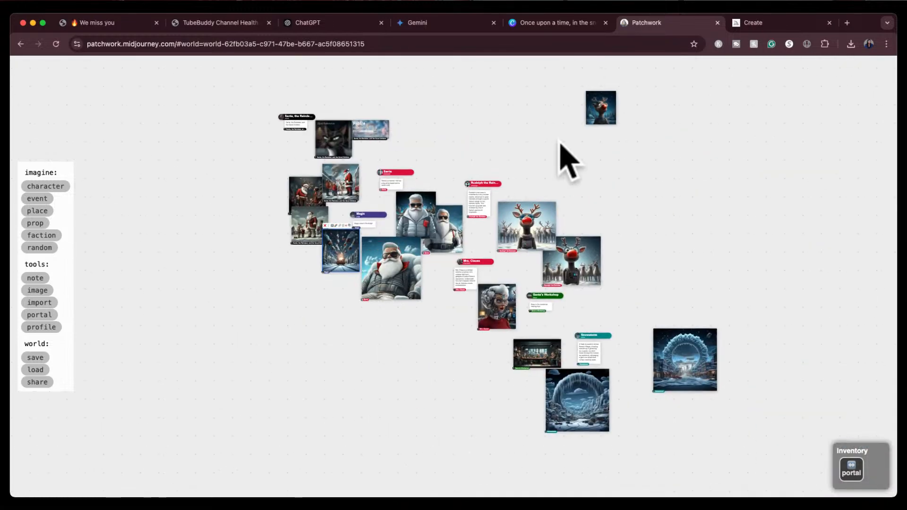
pyautogui.scroll(5, 277, 150)
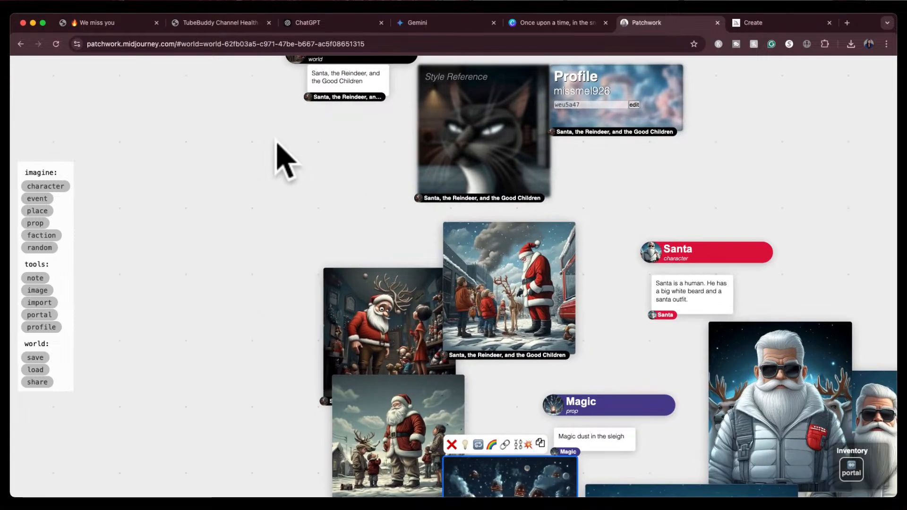
pyautogui.moveTo(277, 144); pyautogui.dragTo(270, 215)
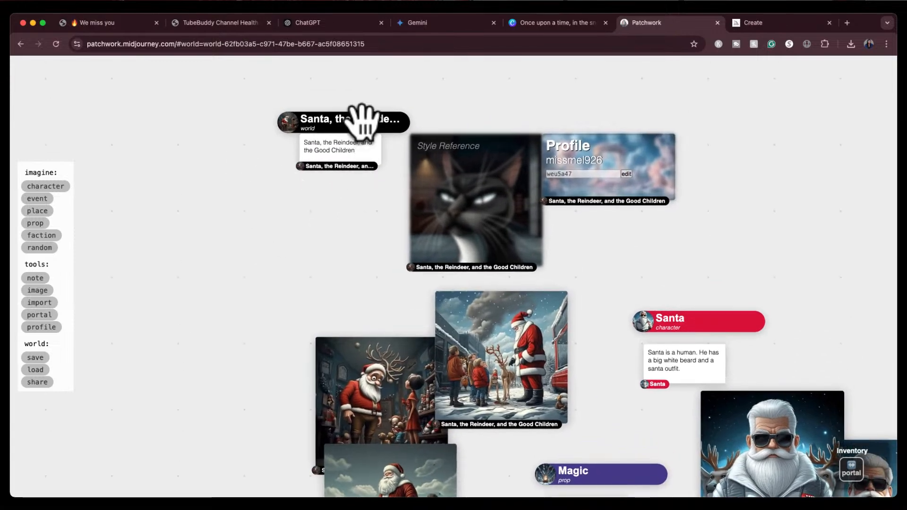
pyautogui.scroll(-8, 311, 243)
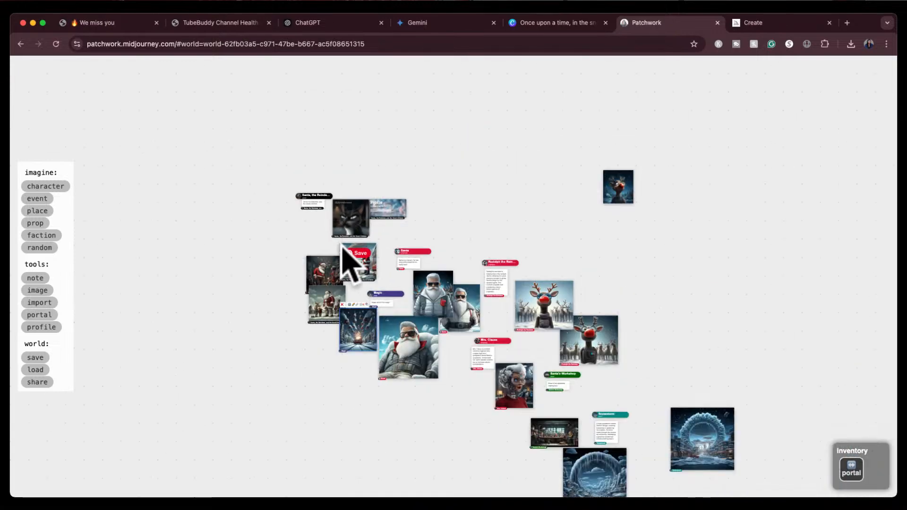
pyautogui.scroll(6, 353, 276)
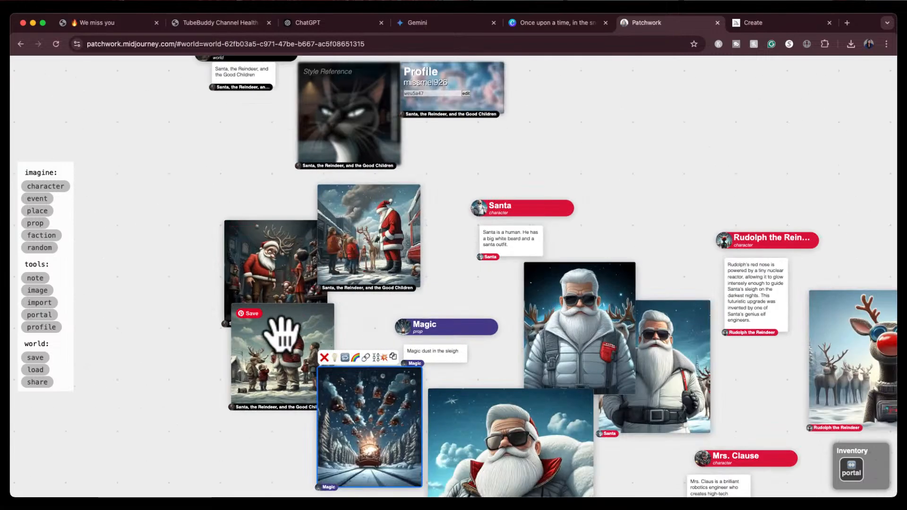
pyautogui.scroll(-5, 348, 262)
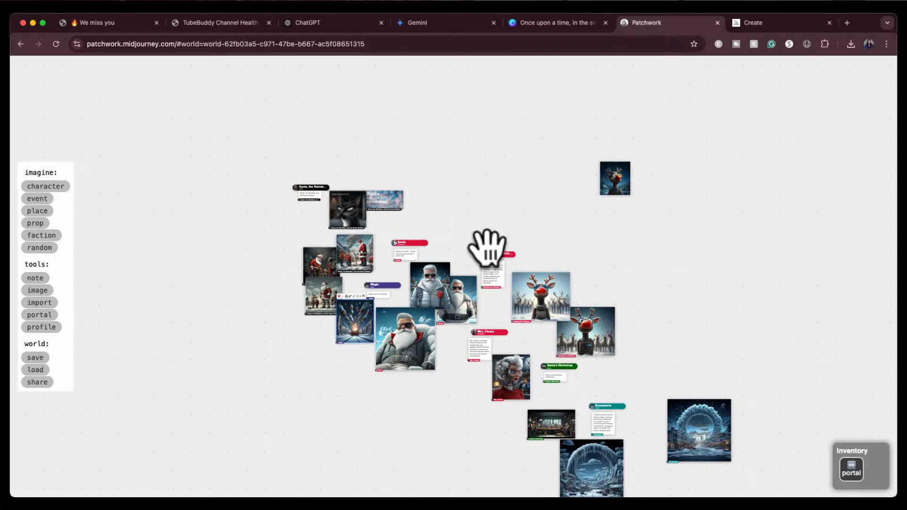
pyautogui.moveTo(624, 254); pyautogui.dragTo(595, 188)
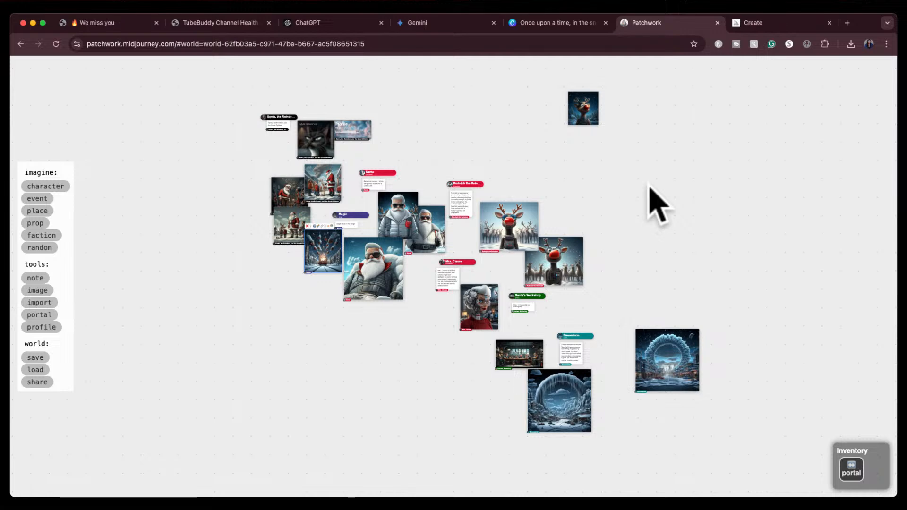
# In Gemini, ask for the story again with the snow fairies excluded: "exclude the snow fairies"
pyautogui.click(331, 22)
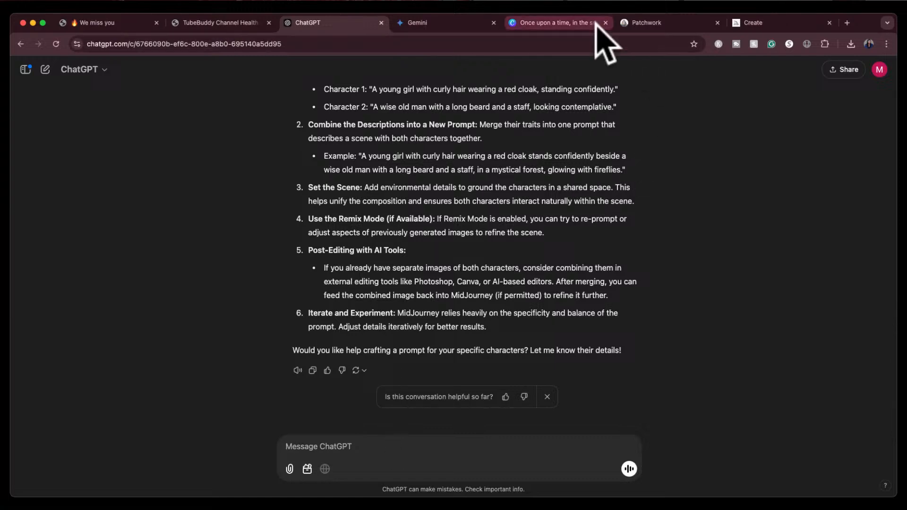
pyautogui.click(452, 28)
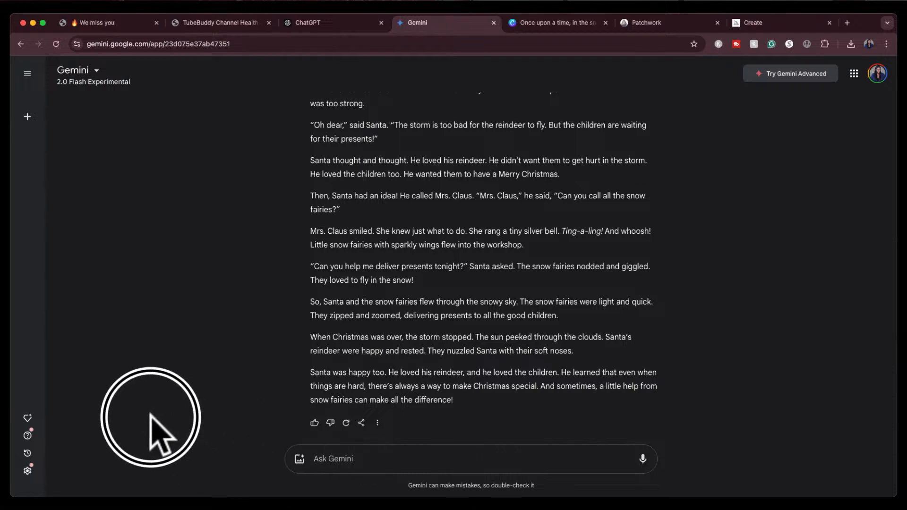
pyautogui.click(327, 457)
pyautogui.write('ex')
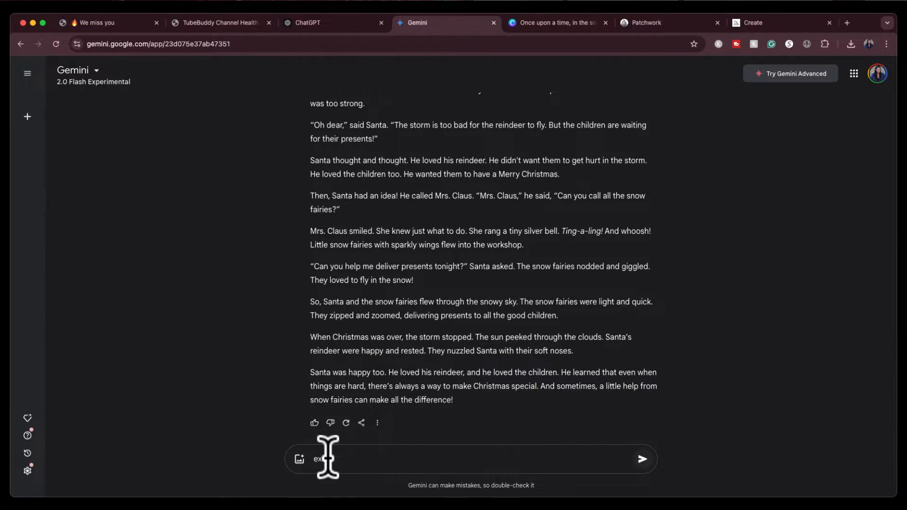
pyautogui.write('tend')
pyautogui.write('snow fairies')
pyautogui.press('Return')
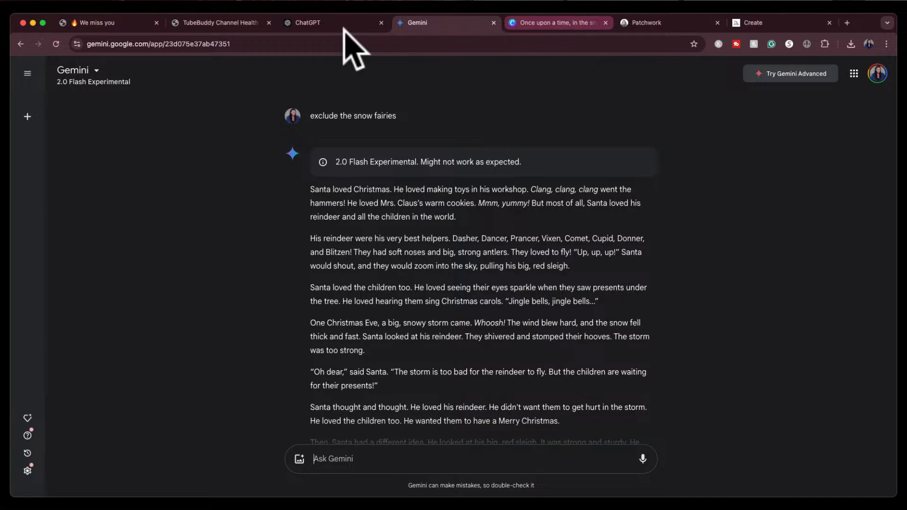
# Switch to The Jeune Creation ebooks page
pyautogui.click(140, 22)
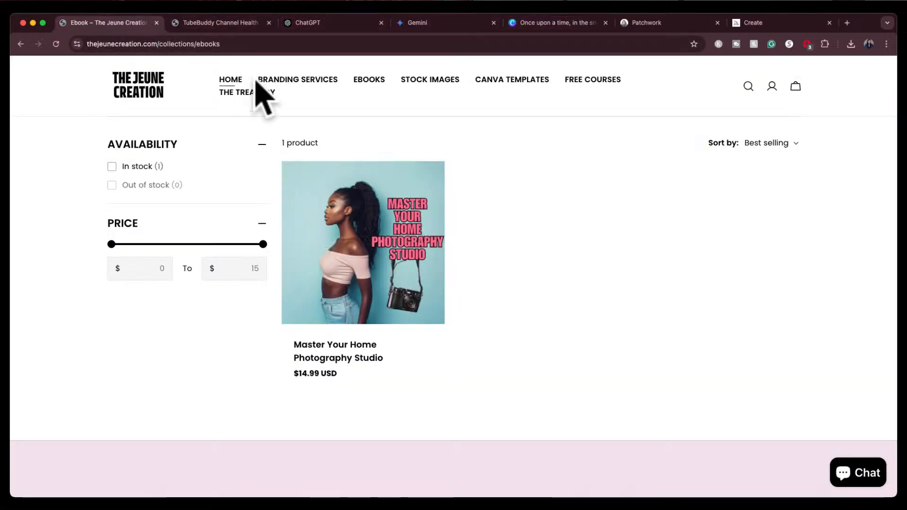
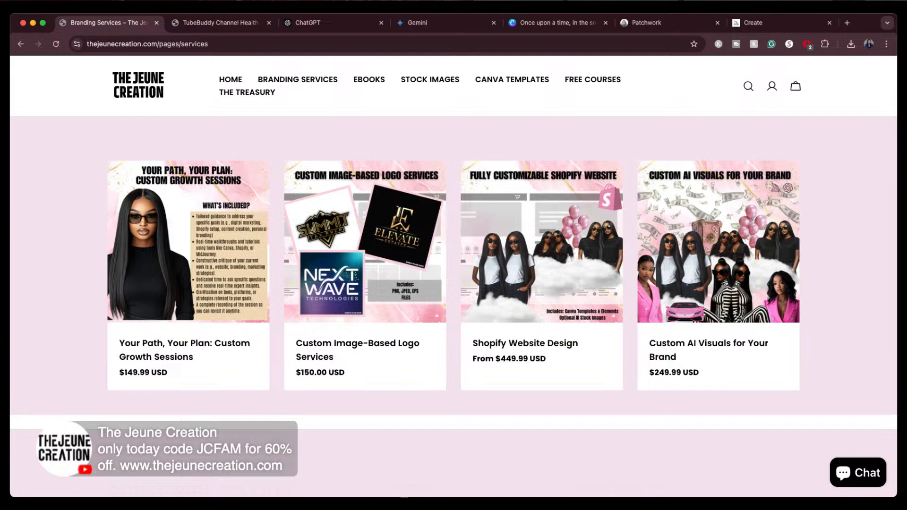
# Browse the Stock Images and Canva Templates collections on The Jeune Creation site
pyautogui.click(368, 81)
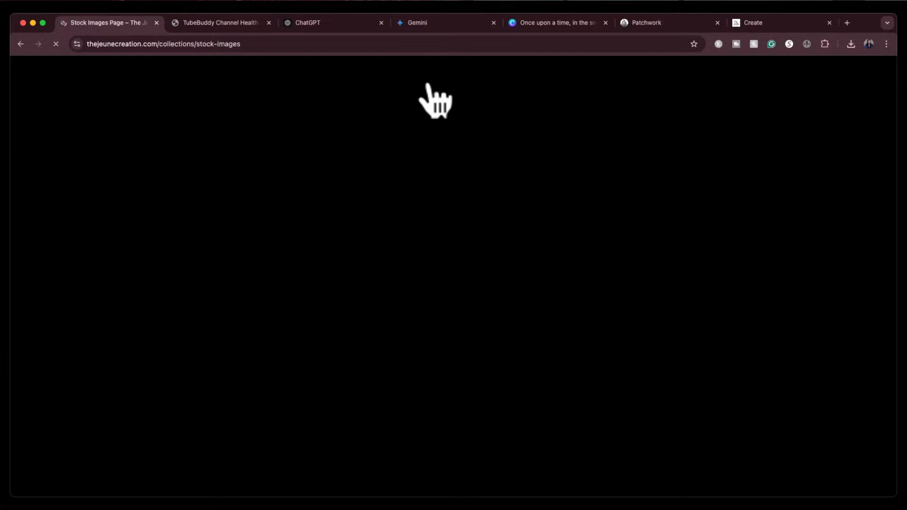
pyautogui.scroll(-7, 446, 198)
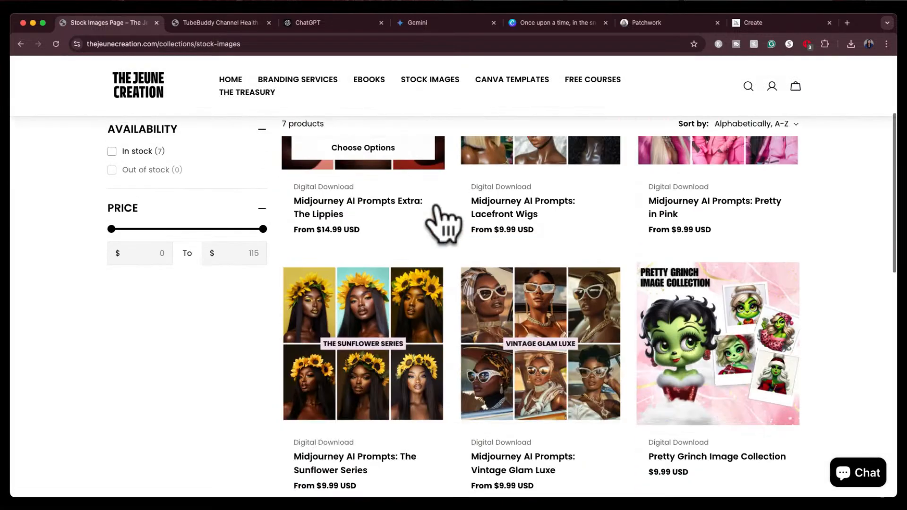
pyautogui.scroll(7, 445, 222)
pyautogui.click(527, 81)
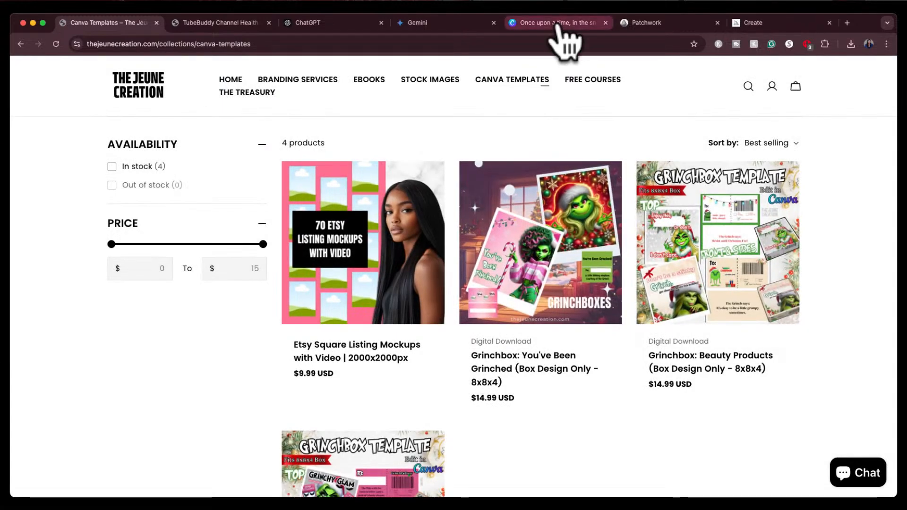
# Switch to Gemini and read through the revised Christmas story without the snow fairies
pyautogui.click(452, 24)
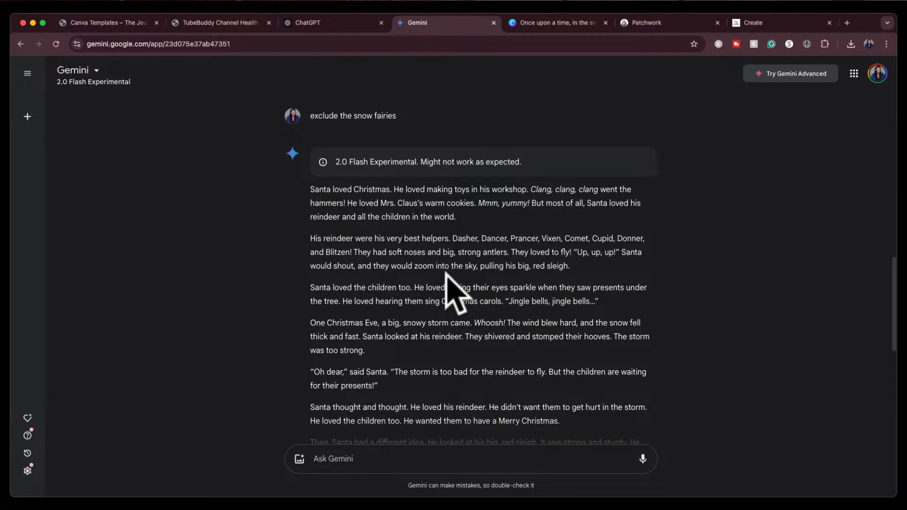
pyautogui.scroll(-5, 451, 290)
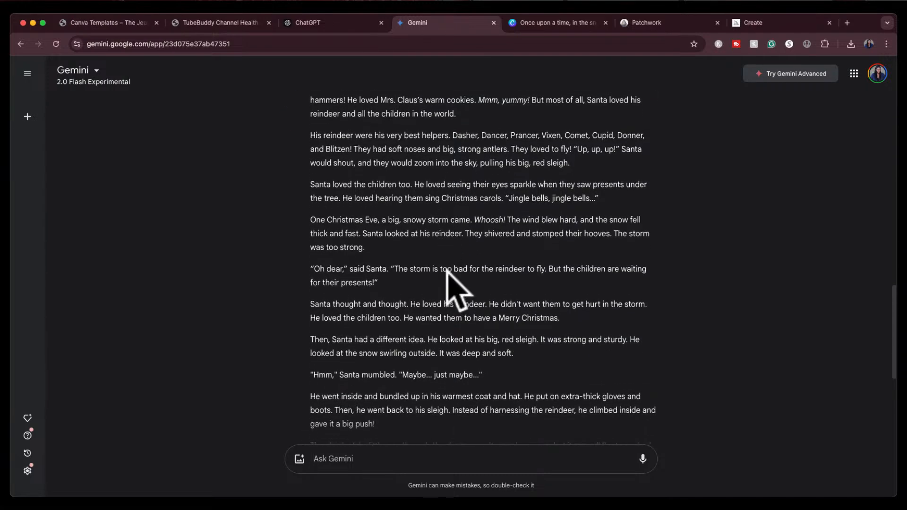
pyautogui.scroll(-3, 454, 289)
pyautogui.scroll(-1, 453, 289)
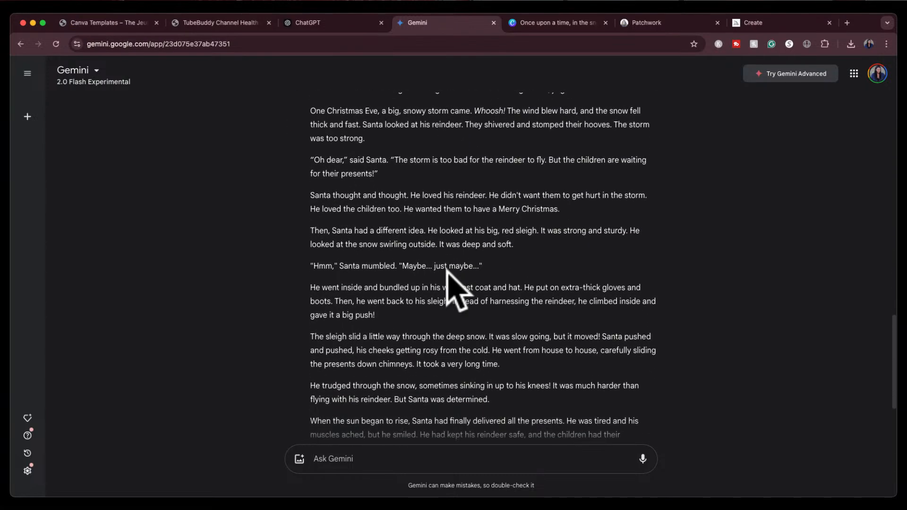
pyautogui.scroll(1, 446, 271)
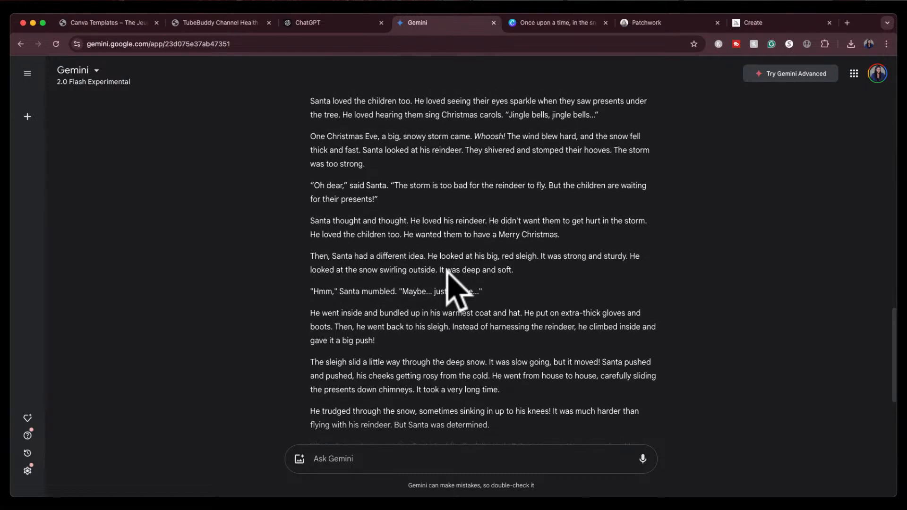
pyautogui.scroll(4, 447, 271)
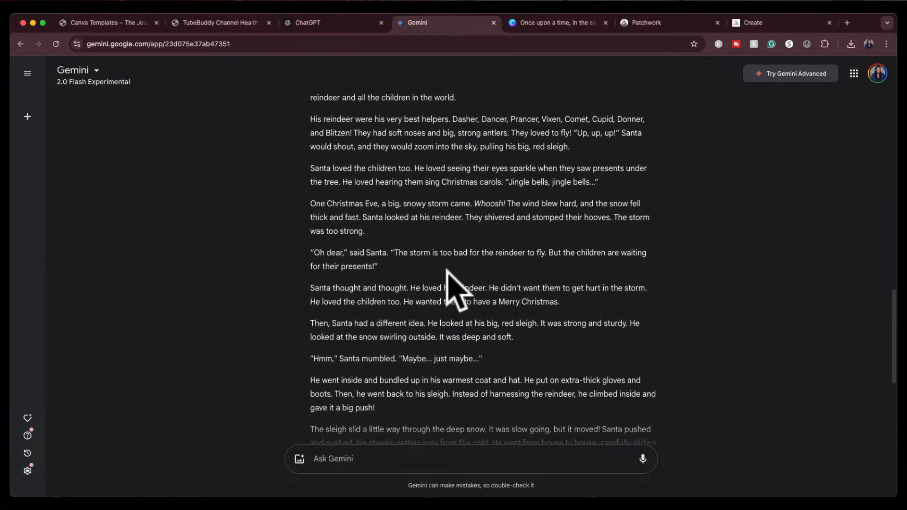
pyautogui.scroll(4, 451, 283)
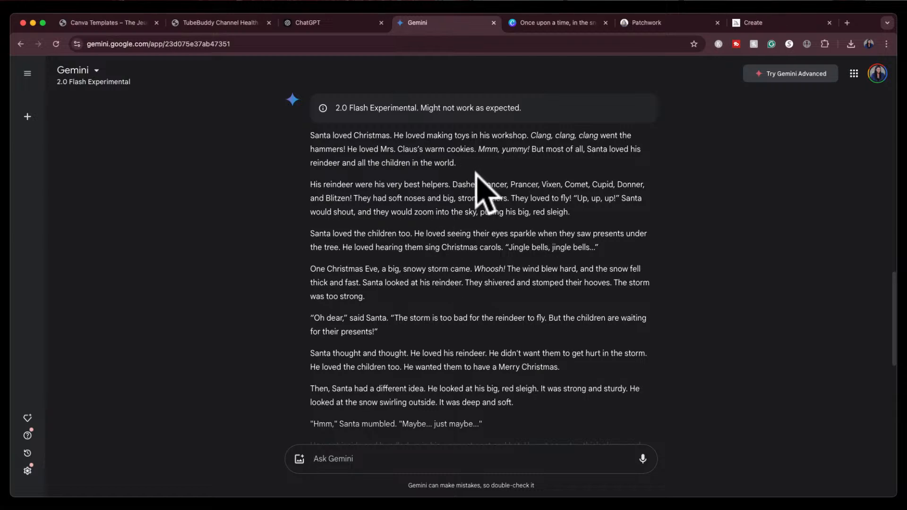
pyautogui.scroll(-3, 468, 212)
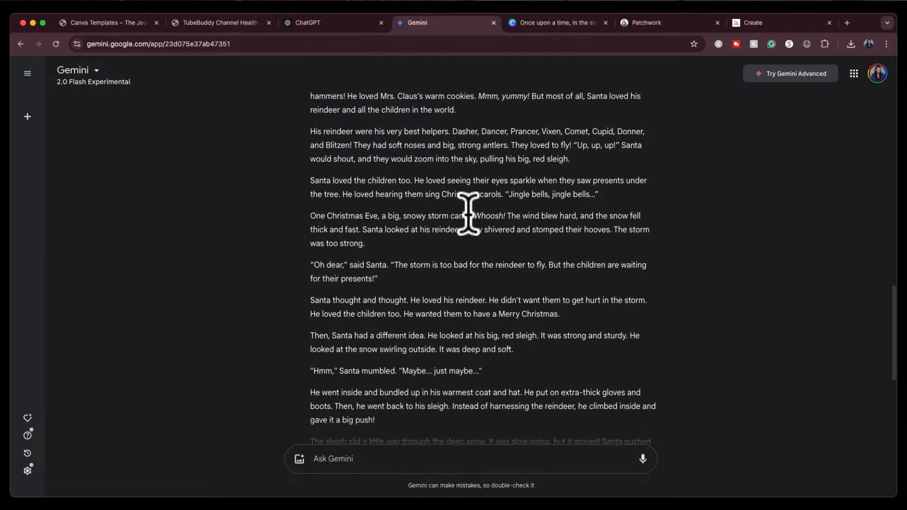
pyautogui.scroll(-2, 469, 213)
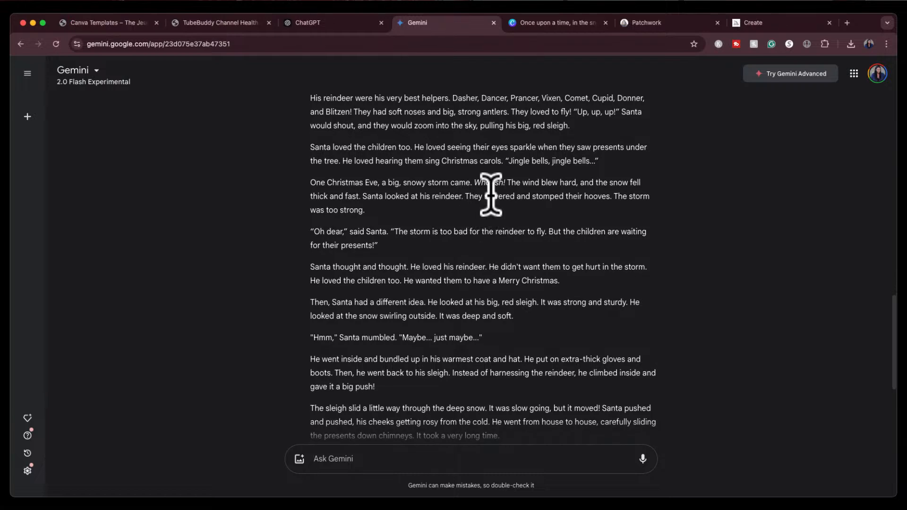
pyautogui.scroll(-2, 470, 273)
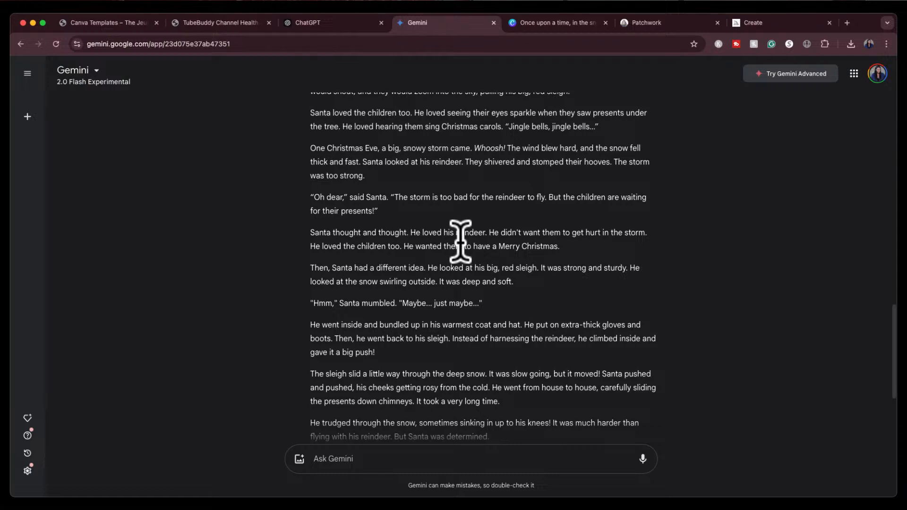
pyautogui.scroll(-3, 535, 247)
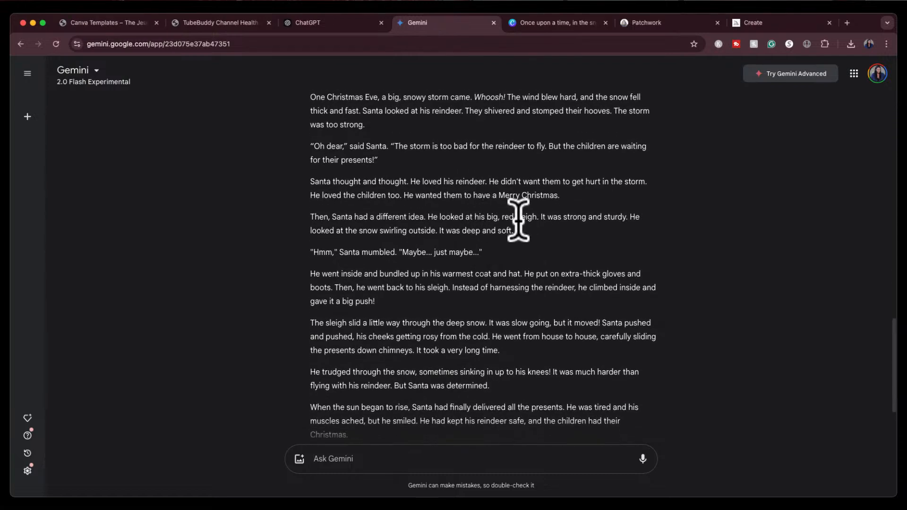
pyautogui.scroll(-1, 543, 230)
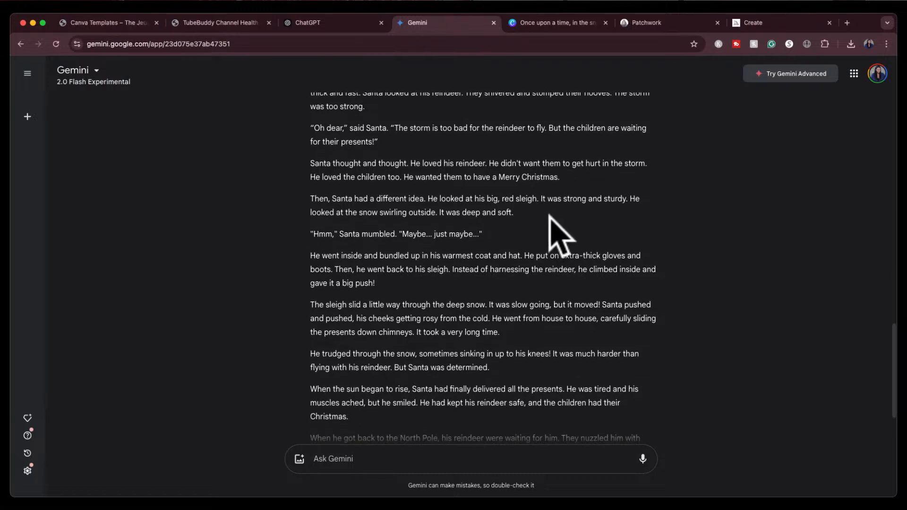
pyautogui.scroll(-1, 550, 213)
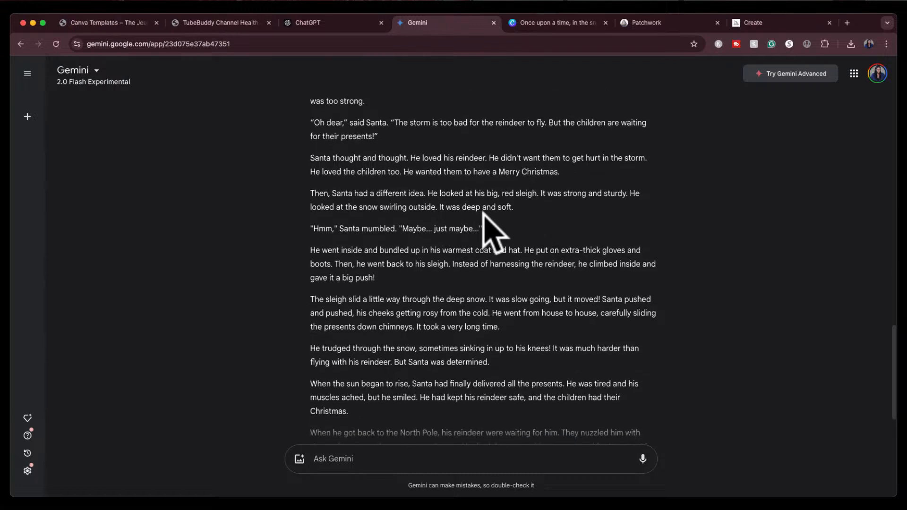
pyautogui.scroll(-1, 522, 217)
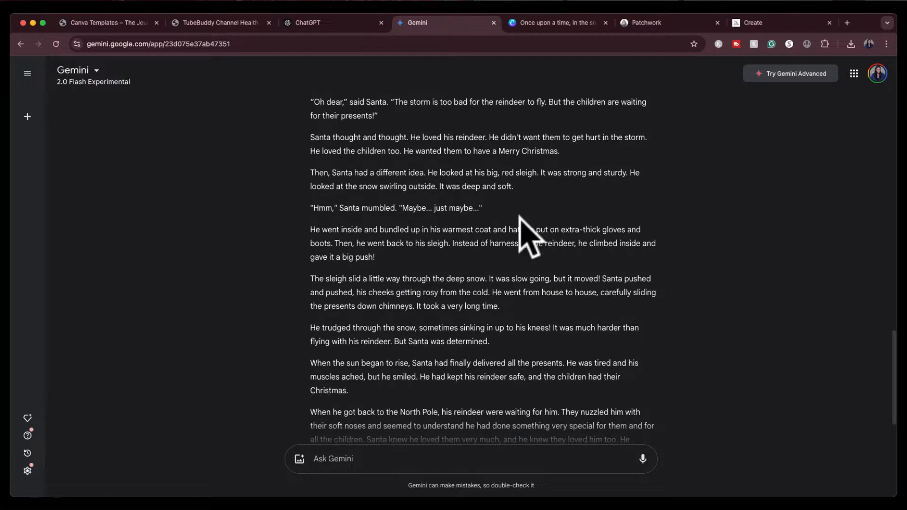
pyautogui.scroll(-3, 524, 227)
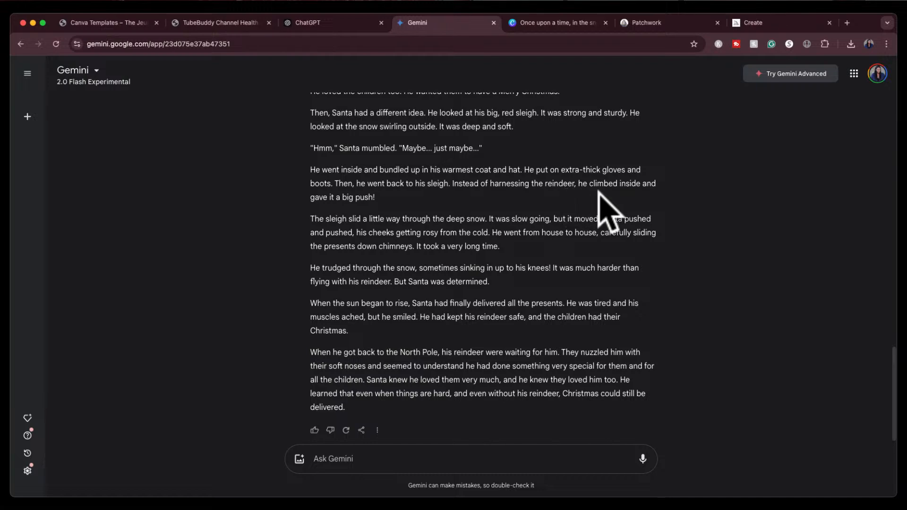
pyautogui.scroll(-1, 476, 263)
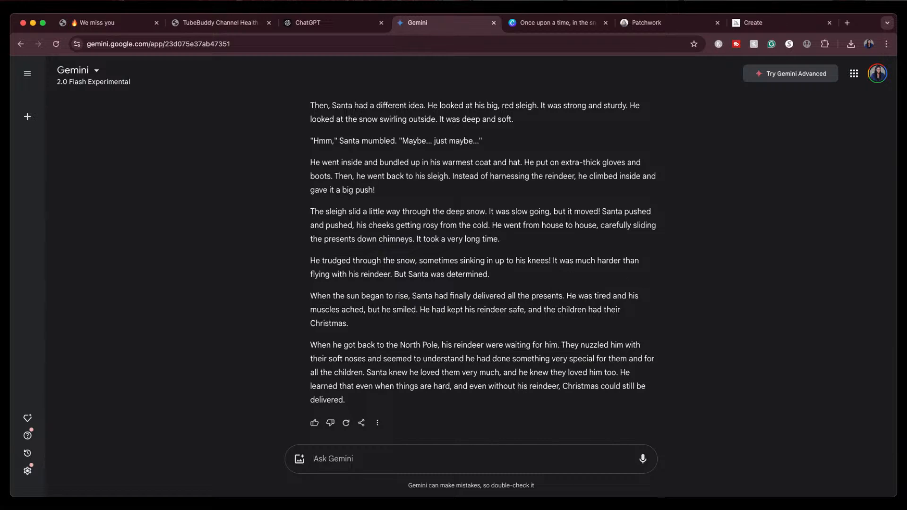
pyautogui.scroll(10, 601, 288)
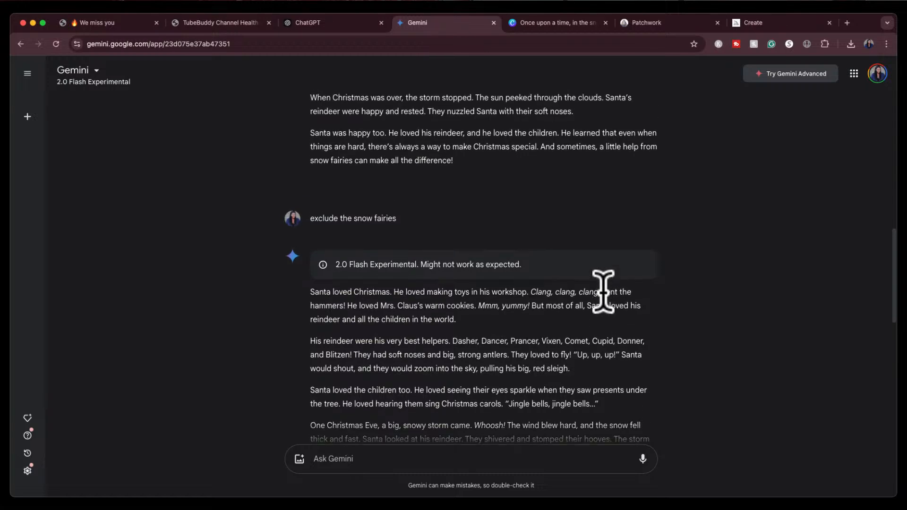
pyautogui.scroll(-10, 603, 292)
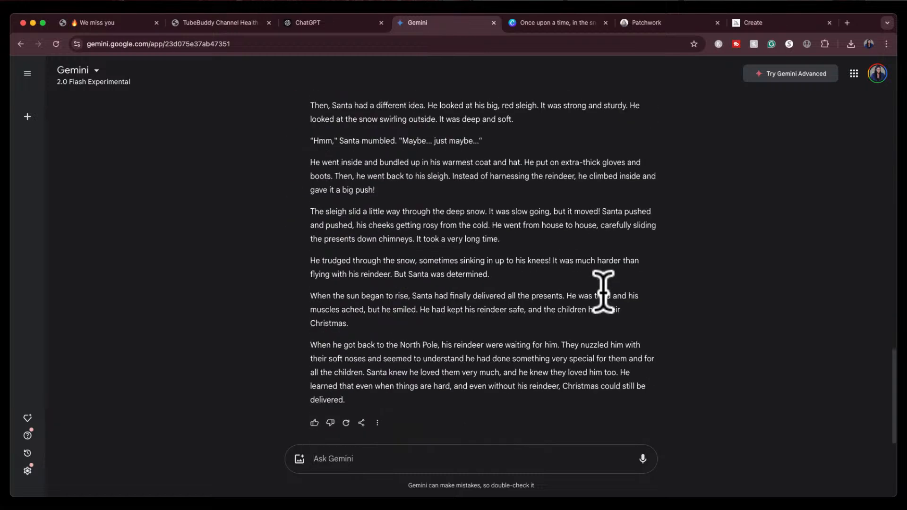
# Open Pinterest in a new tab and search for "boss babe ebook"
pyautogui.click(319, 24)
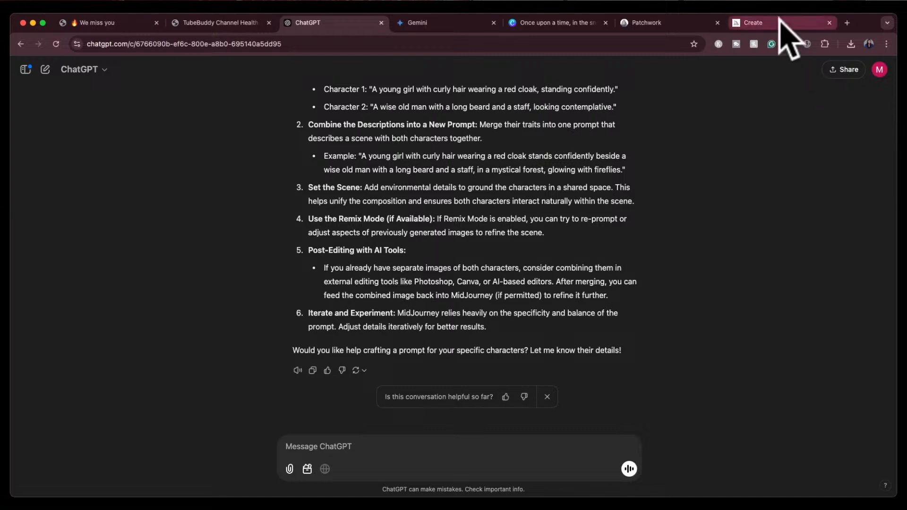
pyautogui.click(846, 23)
pyautogui.write('pint')
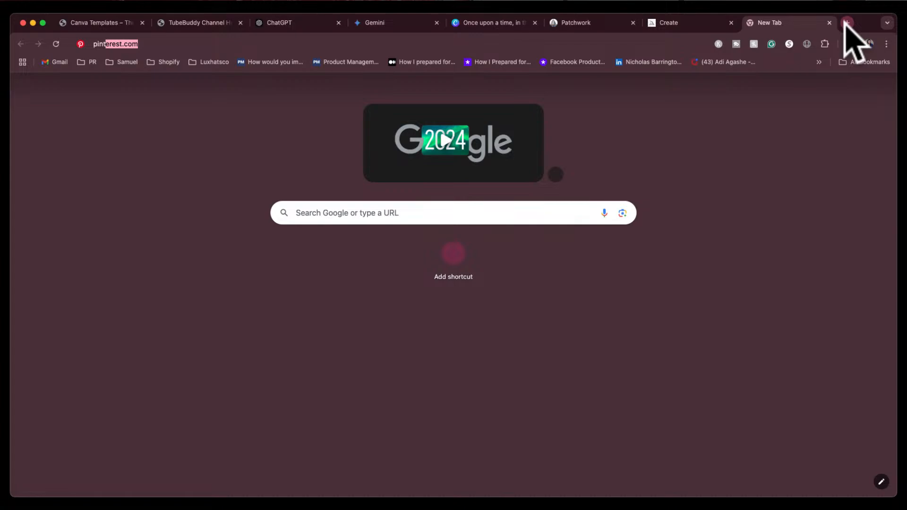
pyautogui.press('Return')
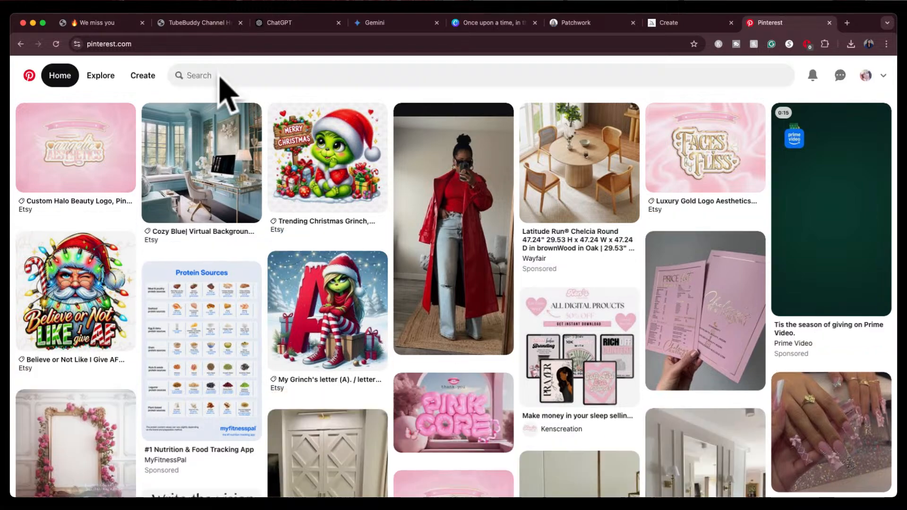
pyautogui.click(220, 75)
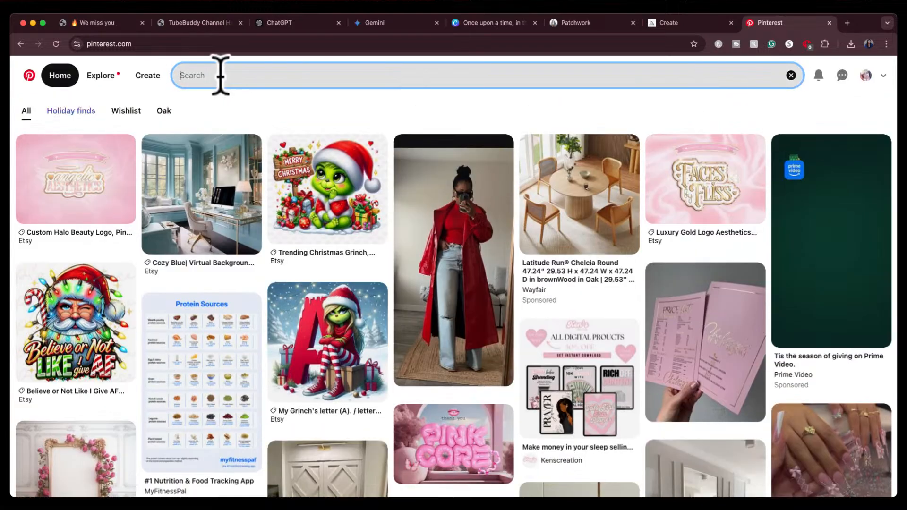
pyautogui.press('BackSpace')
pyautogui.press('BackSpace')
pyautogui.press('BackSpace')
pyautogui.press('BackSpace')
pyautogui.press('BackSpace')
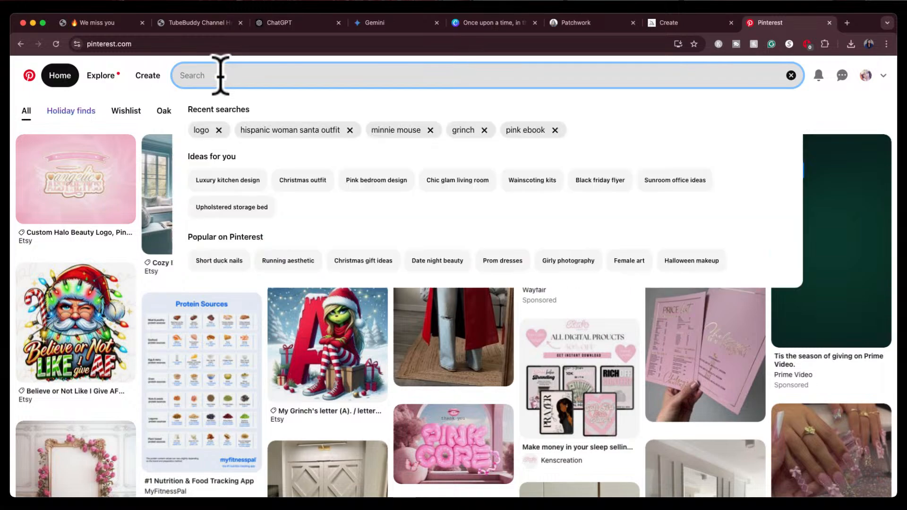
pyautogui.write('boss babe ebook')
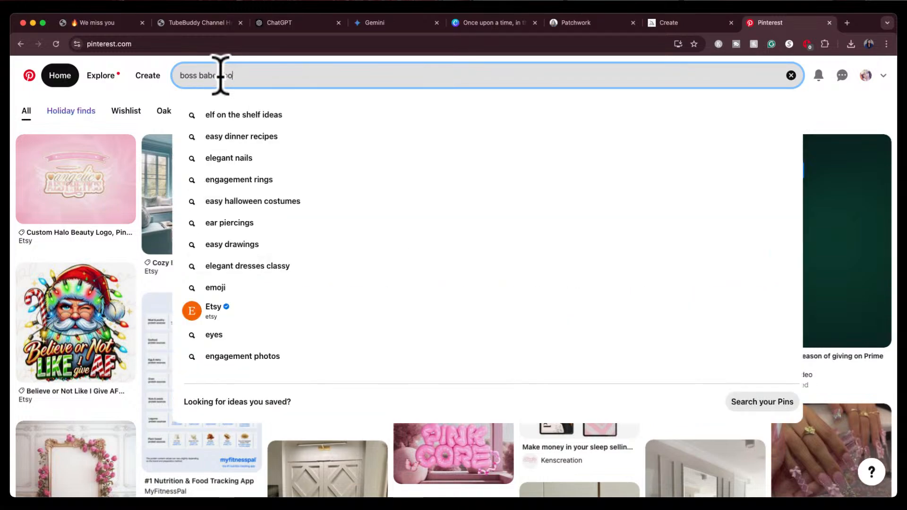
pyautogui.press('Return')
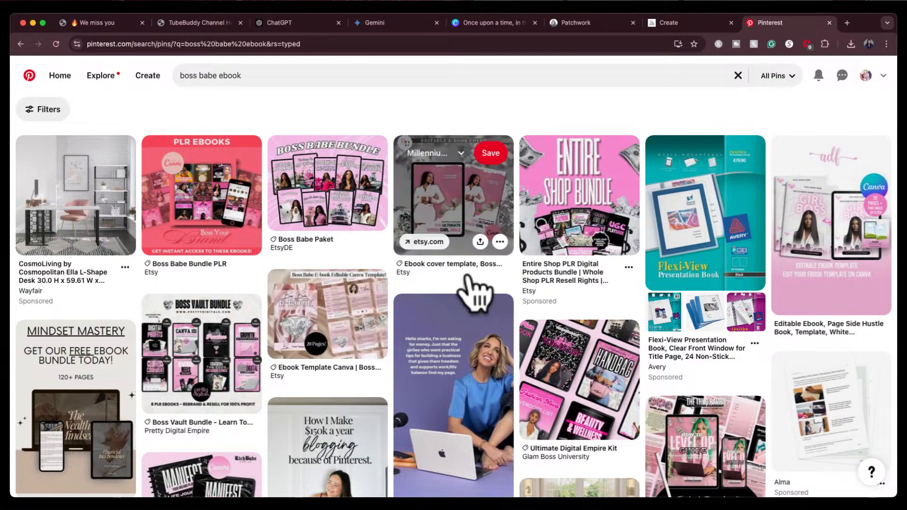
# Browse the boss babe ebook results and open a couple of ebook pins for inspiration
pyautogui.scroll(-3, 474, 292)
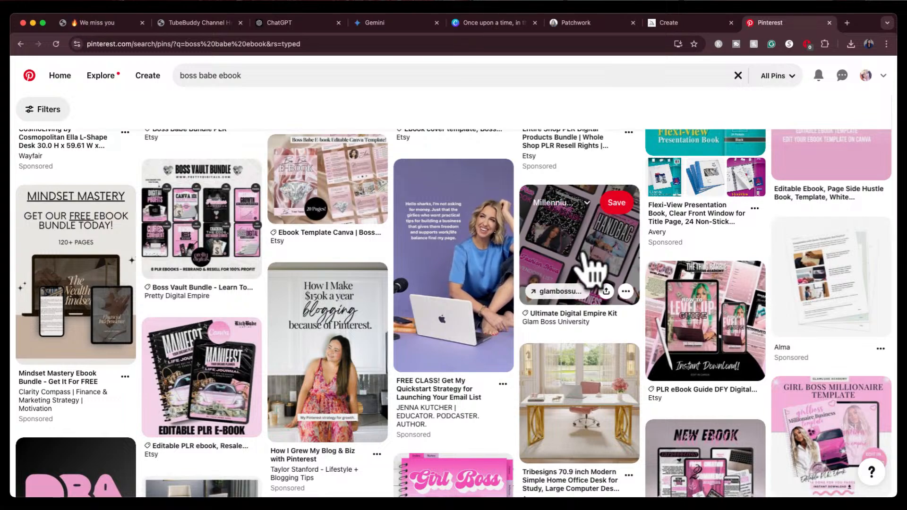
pyautogui.click(586, 258)
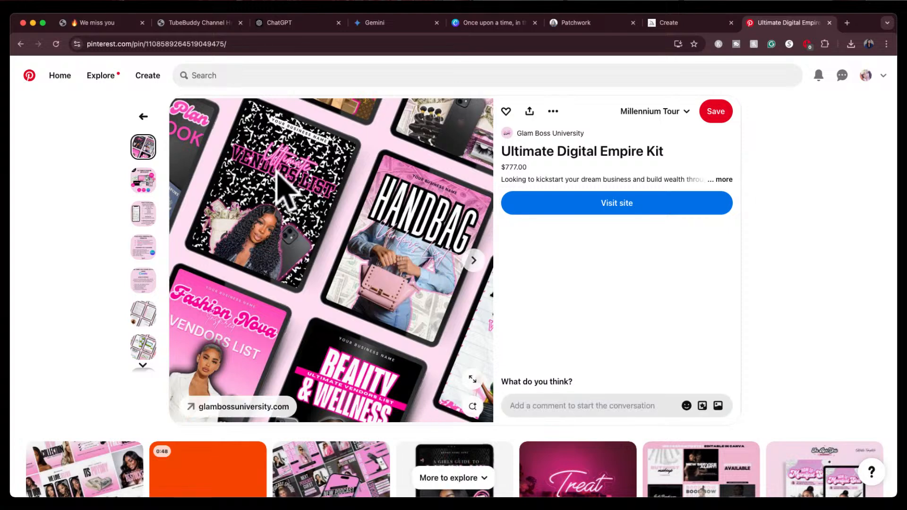
pyautogui.click(143, 117)
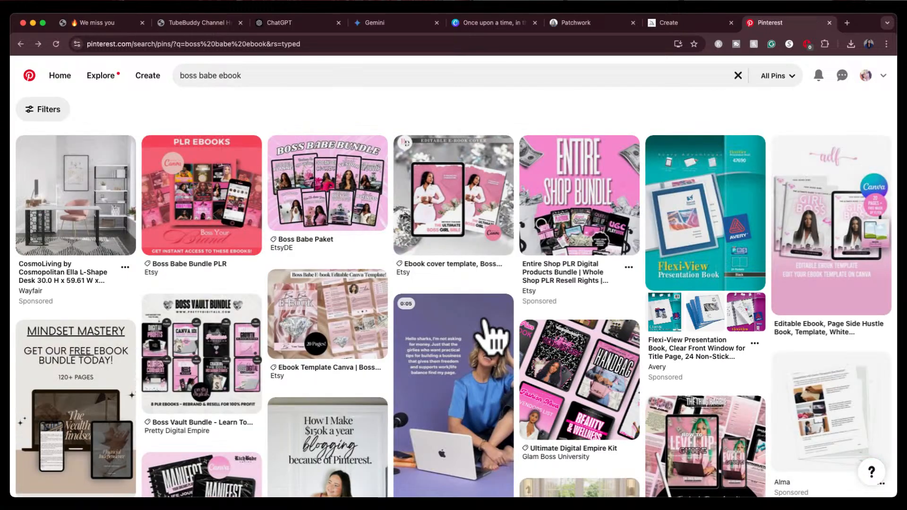
pyautogui.scroll(-3, 491, 337)
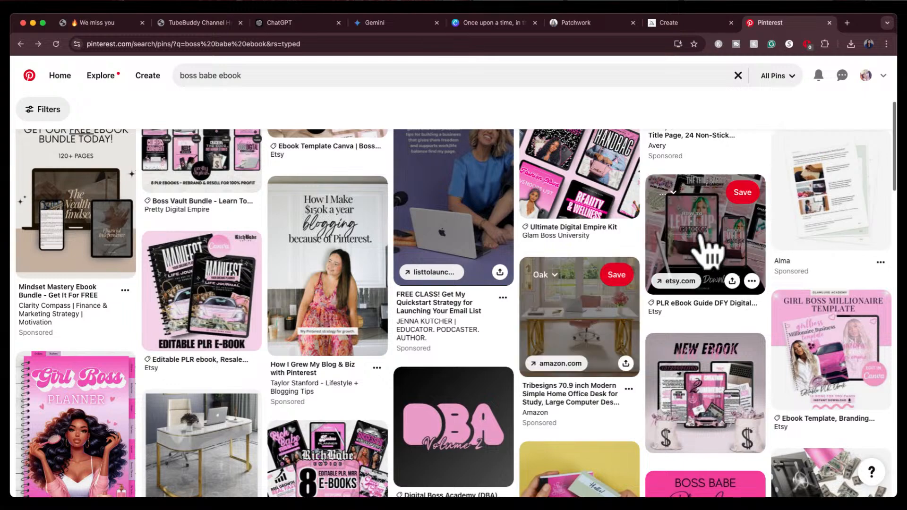
pyautogui.click(707, 250)
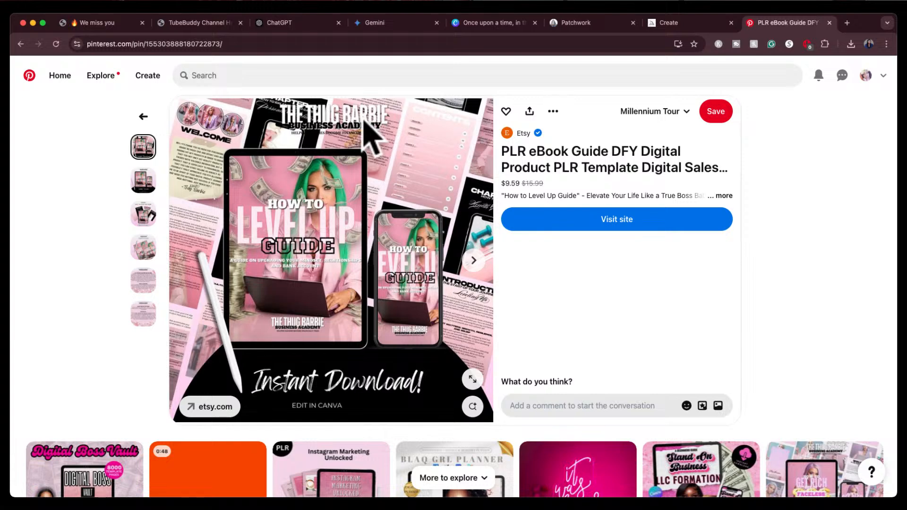
# Switch to ChatGPT, start a new chat and ask for title ideas for a boss babe ebook on leveling up brand, website, finances and money
pyautogui.click(315, 21)
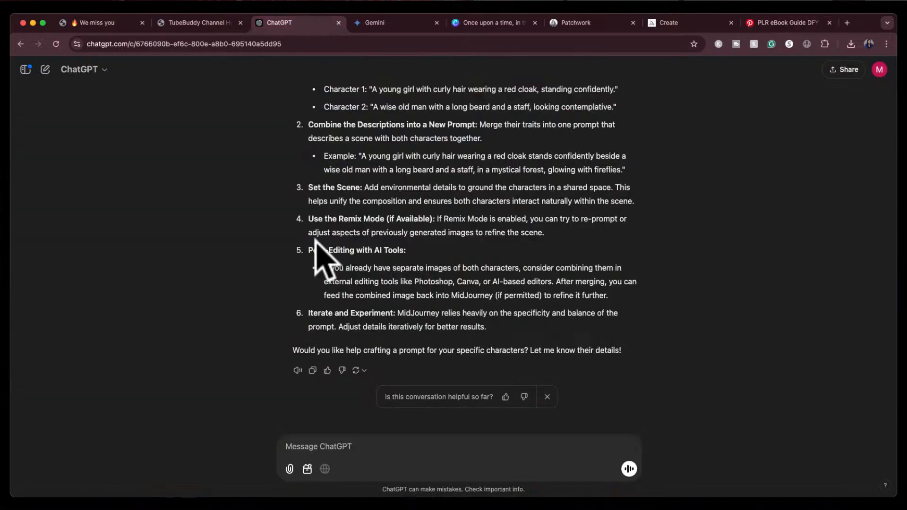
pyautogui.click(336, 442)
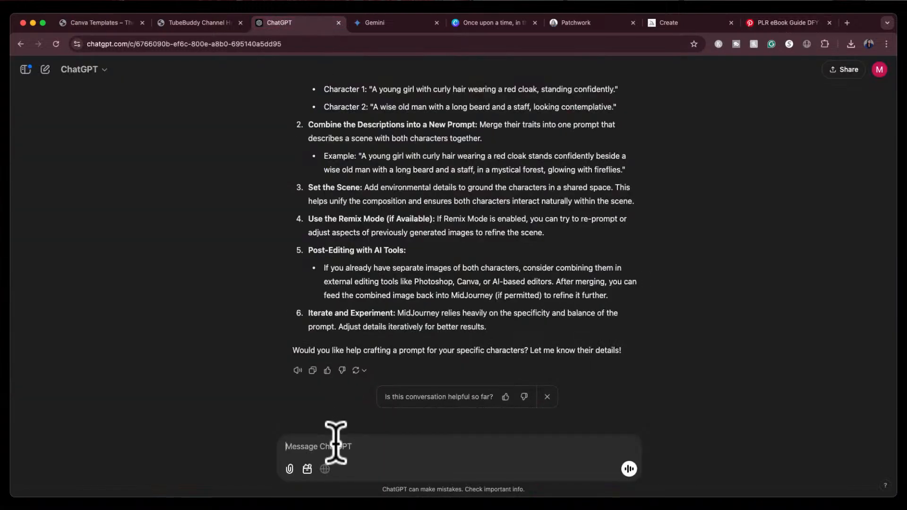
pyautogui.click(45, 69)
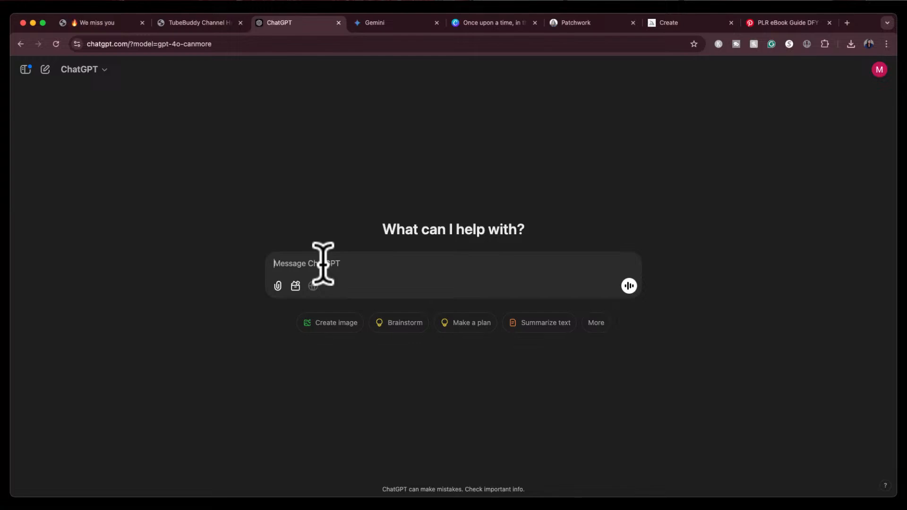
pyautogui.write('give me some title e')
pyautogui.press('BackSpace')
pyautogui.write('ideas for a ')
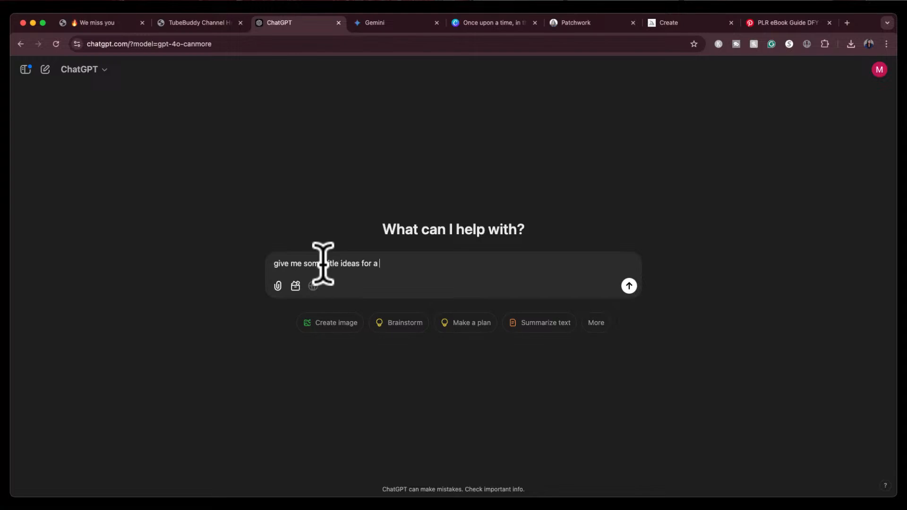
pyautogui.write('boss babe ebook on a guide about h')
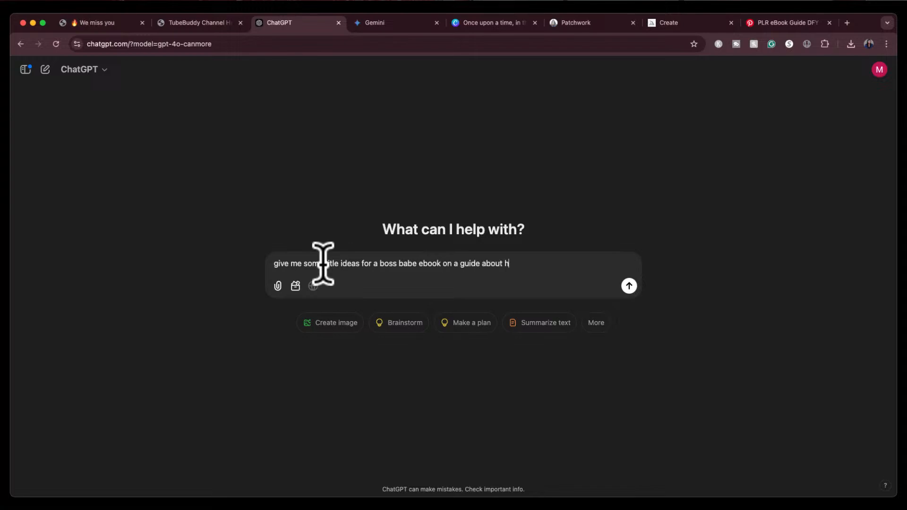
pyautogui.write('ow to level up. we want to le')
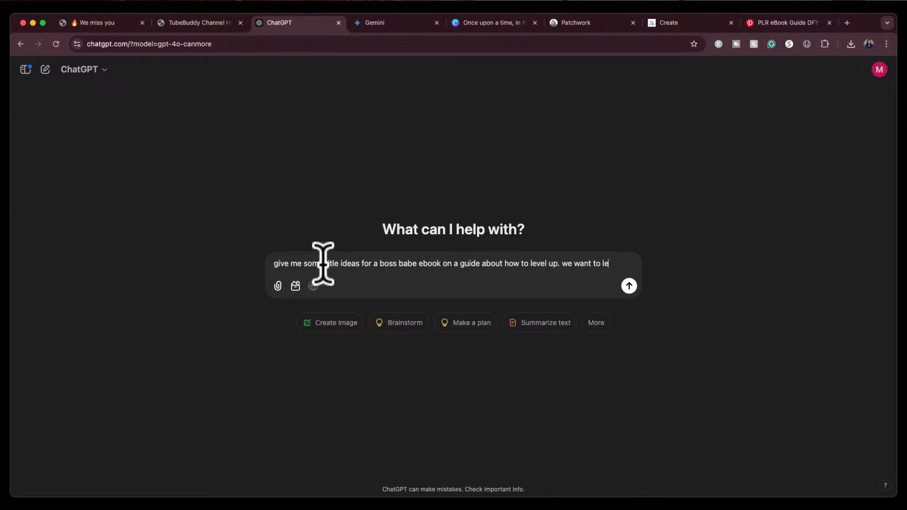
pyautogui.write('vel up our ')
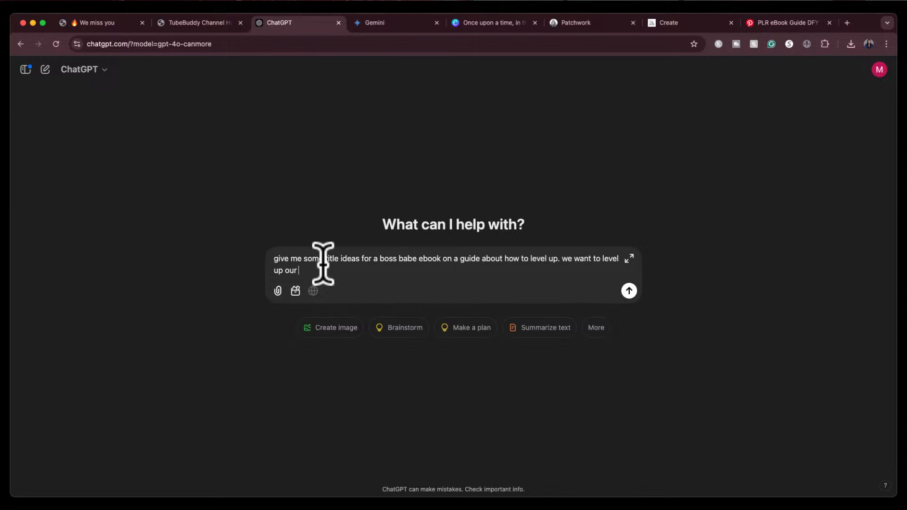
pyautogui.write('brand your website, our finances')
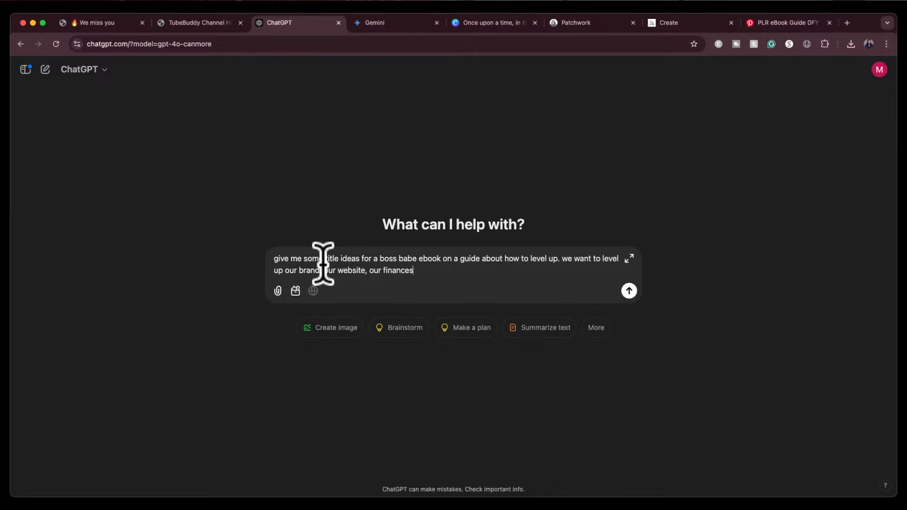
pyautogui.write(', our money')
pyautogui.press('Return')
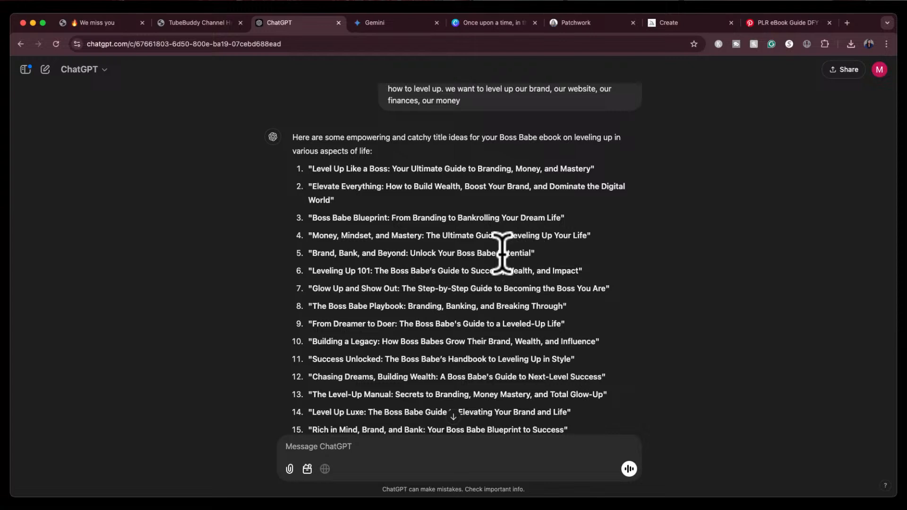
# Copy the title "Boss Babe Blueprint: From Branding to Bankrolling Your Dream Life" and ask for a short blueprint of it in ebook format
pyautogui.moveTo(312, 218); pyautogui.dragTo(575, 215)
pyautogui.press('super+c')
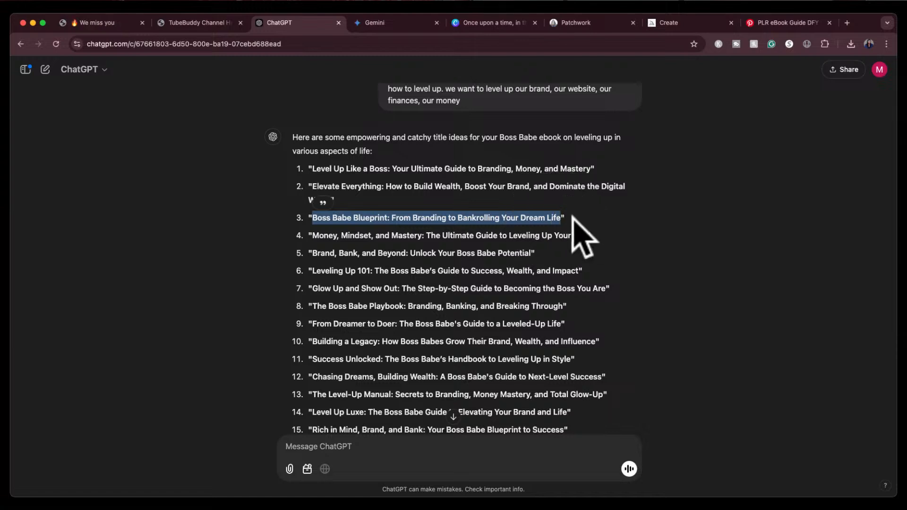
pyautogui.click(471, 449)
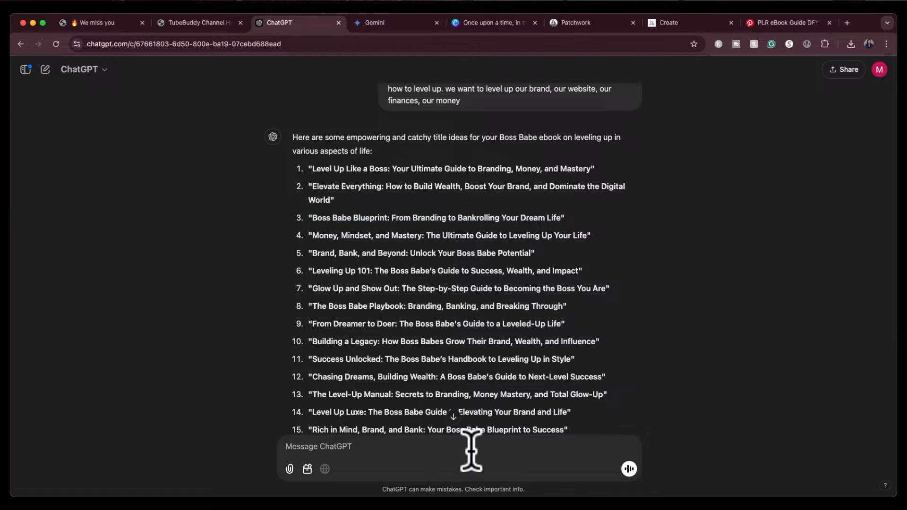
pyautogui.write('write a short blueprint')
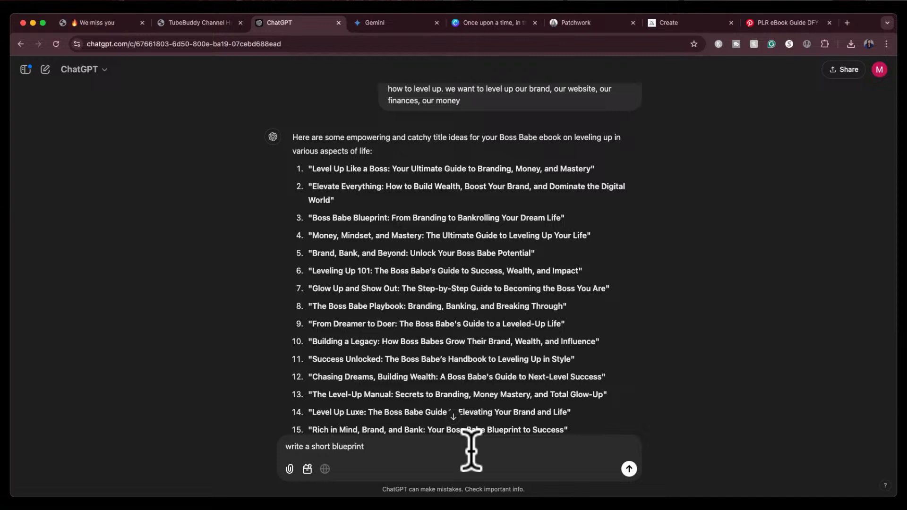
pyautogui.write(' for this:')
pyautogui.press('super+v')
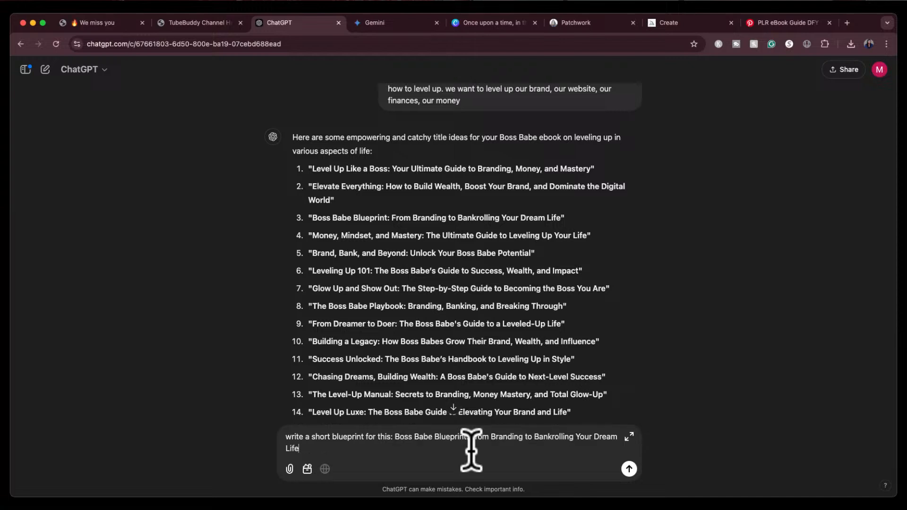
pyautogui.click(386, 439)
pyautogui.write('in ebo')
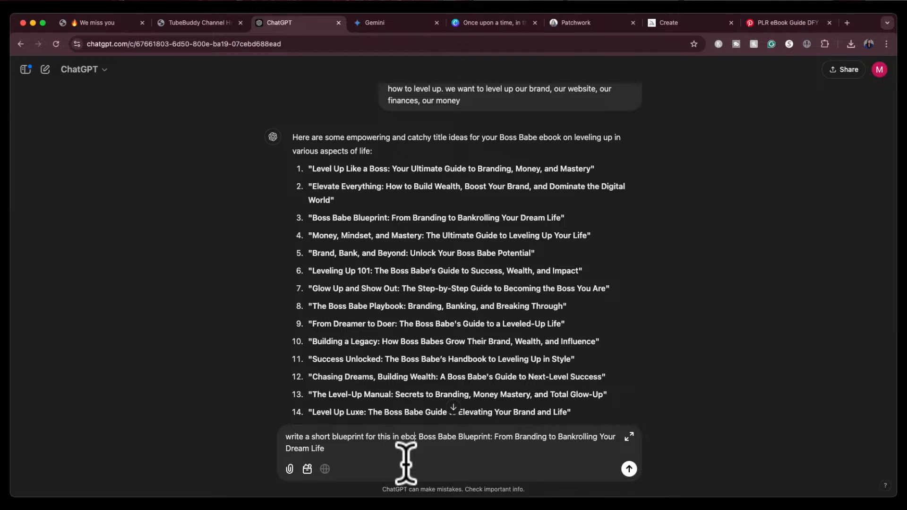
pyautogui.write('ok format:')
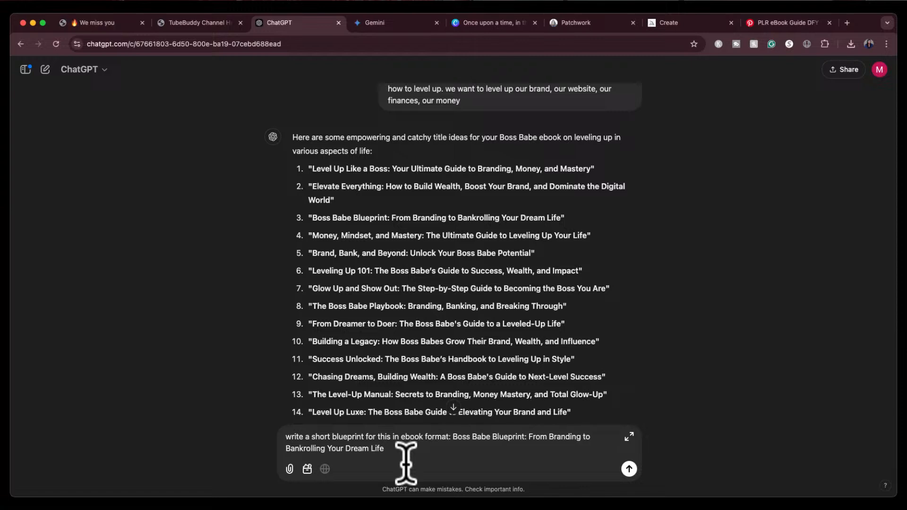
pyautogui.press('Return')
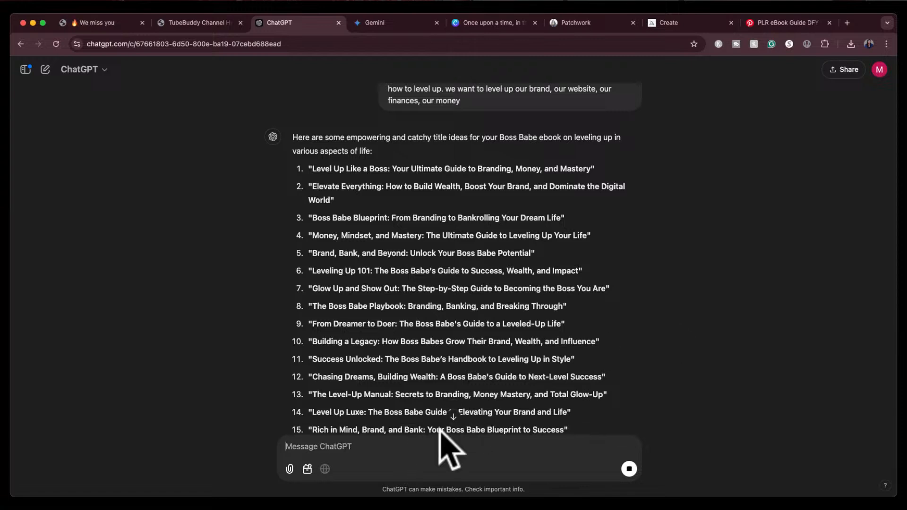
# Switch to Canva and create a new custom-size design of 4 × 5 in
pyautogui.click(492, 23)
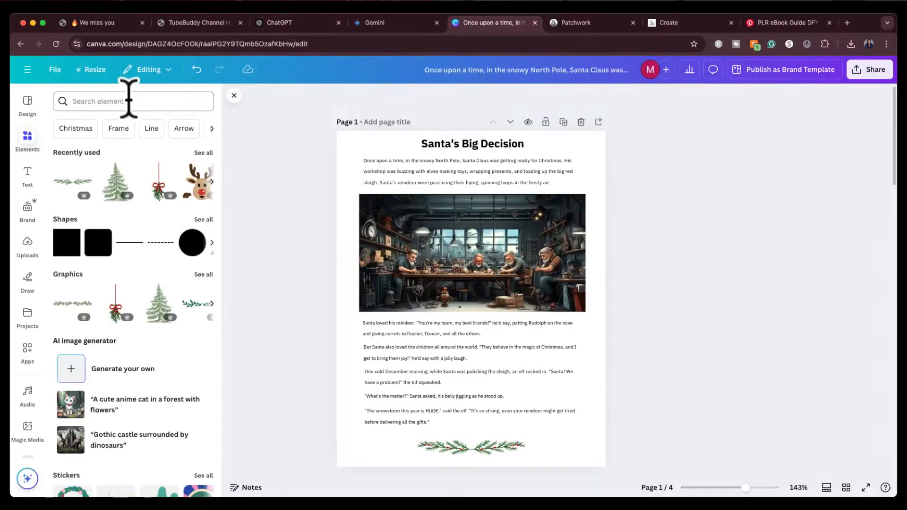
pyautogui.click(27, 71)
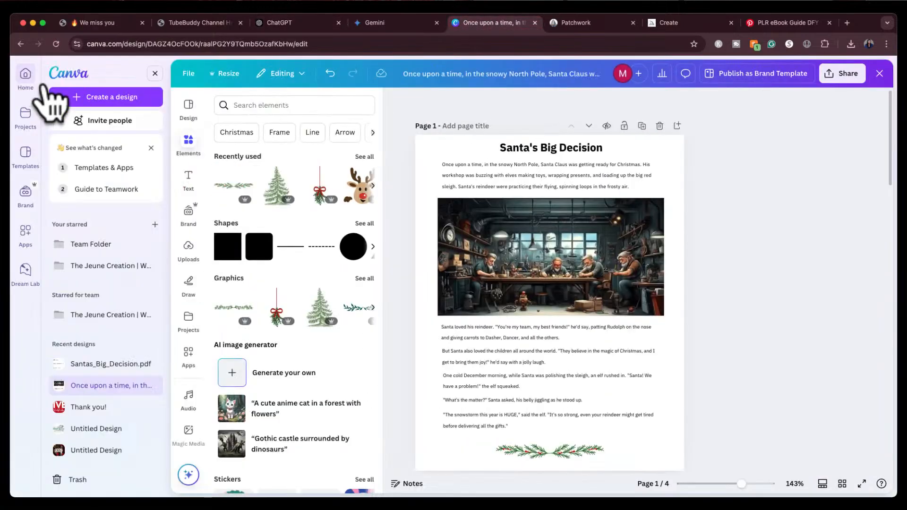
pyautogui.click(84, 100)
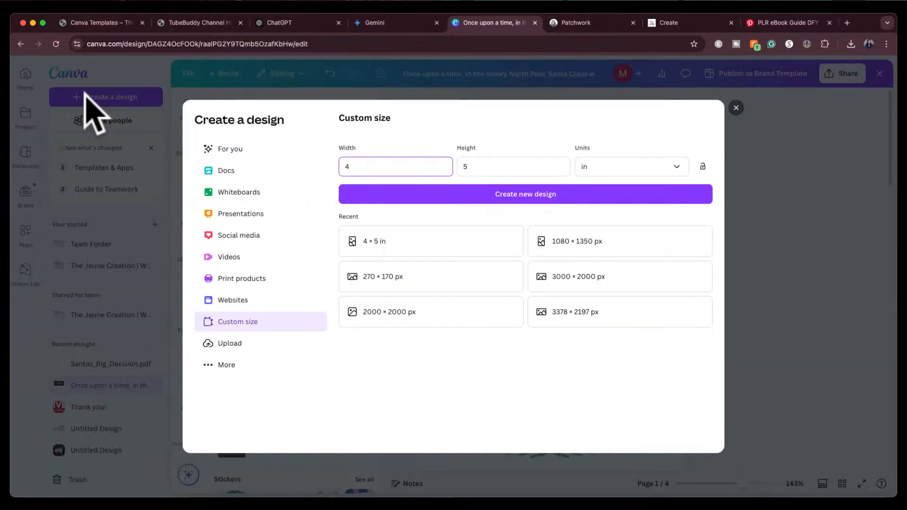
pyautogui.click(482, 194)
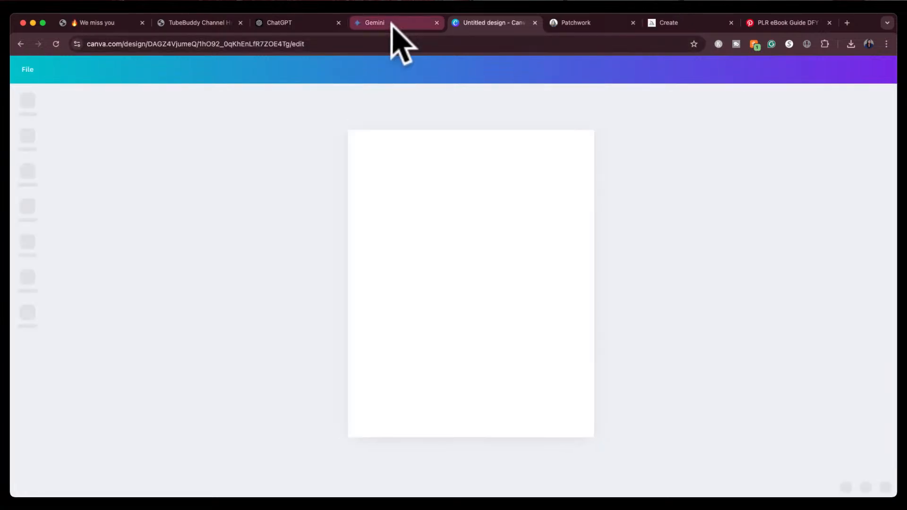
# Return to ChatGPT and read through the chapters of the generated Boss Babe Blueprint
pyautogui.click(297, 20)
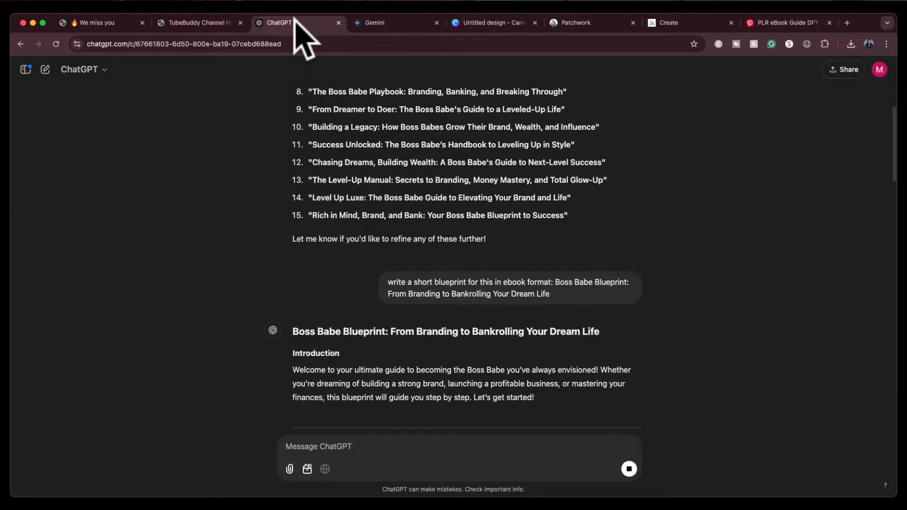
pyautogui.scroll(10, 371, 322)
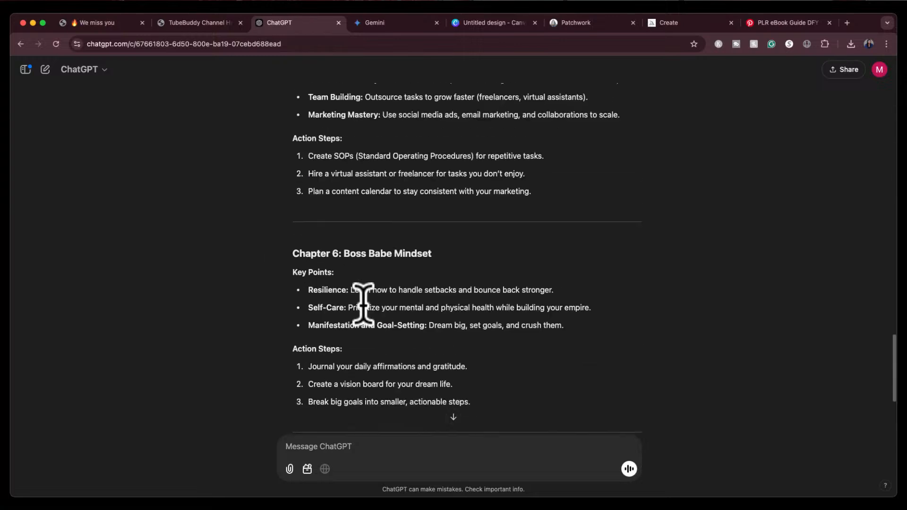
pyautogui.scroll(5, 363, 304)
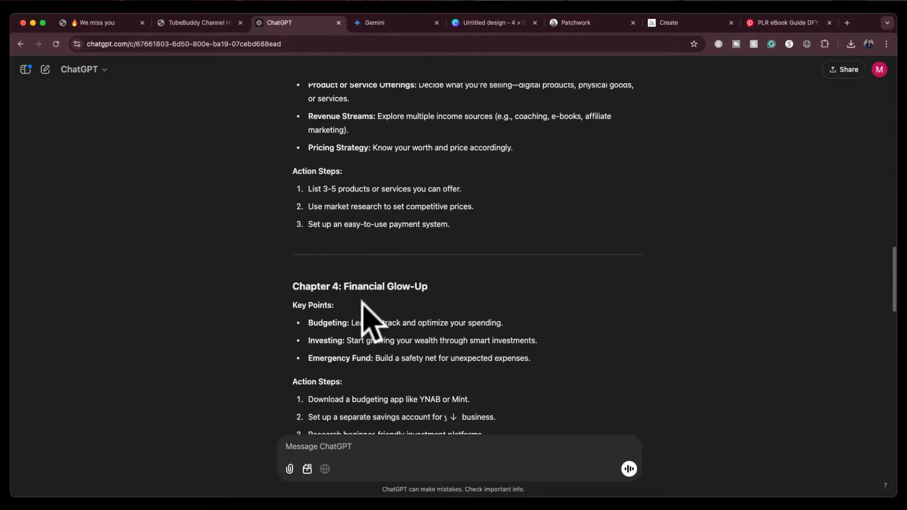
pyautogui.scroll(7, 371, 321)
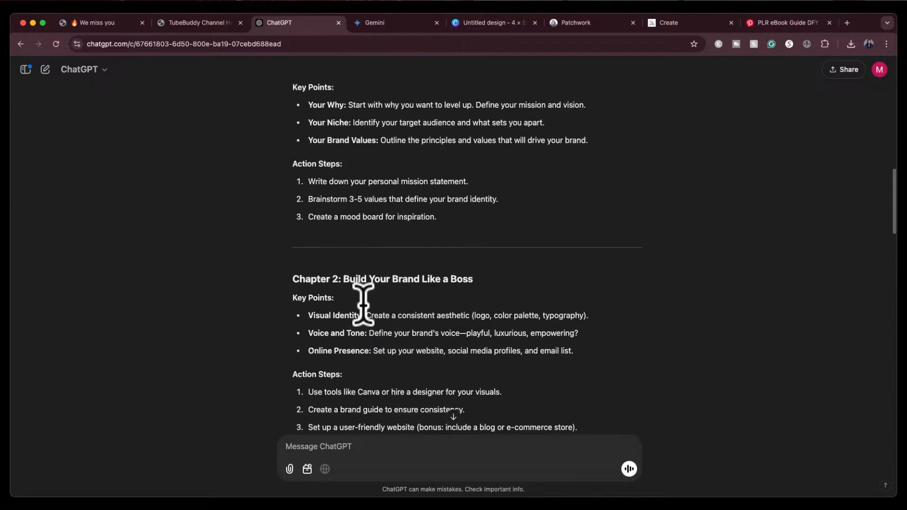
pyautogui.scroll(1, 362, 304)
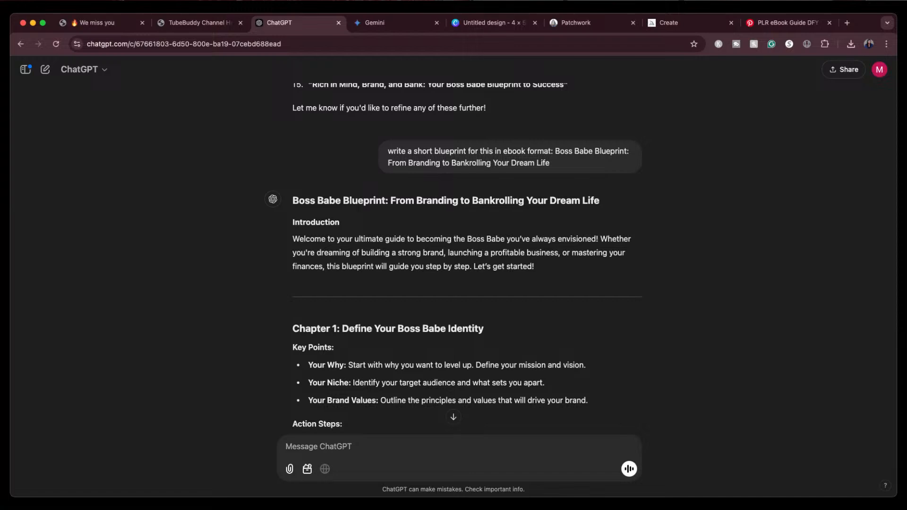
pyautogui.scroll(-3, 691, 253)
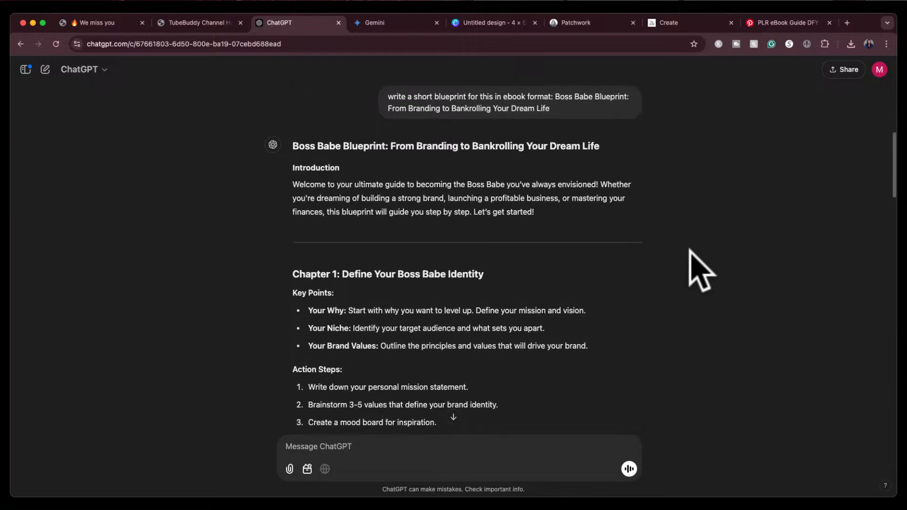
pyautogui.scroll(-2, 691, 253)
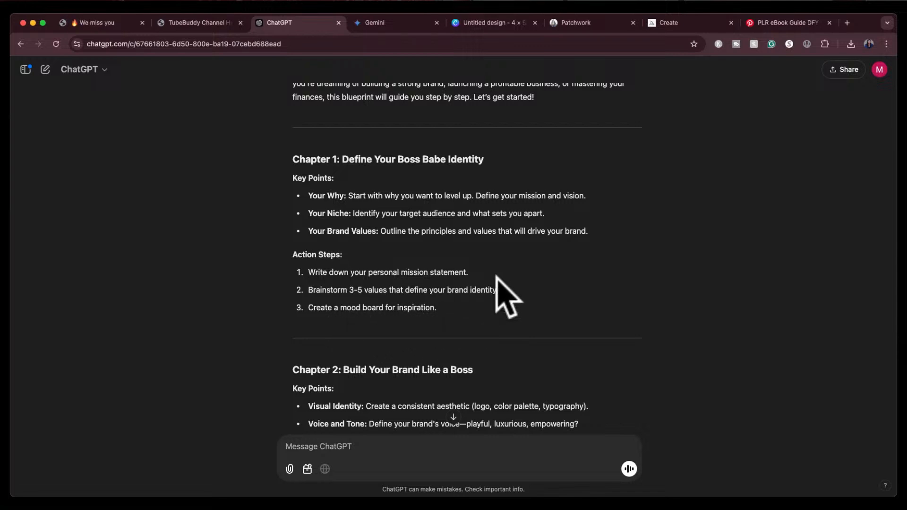
pyautogui.scroll(3, 496, 277)
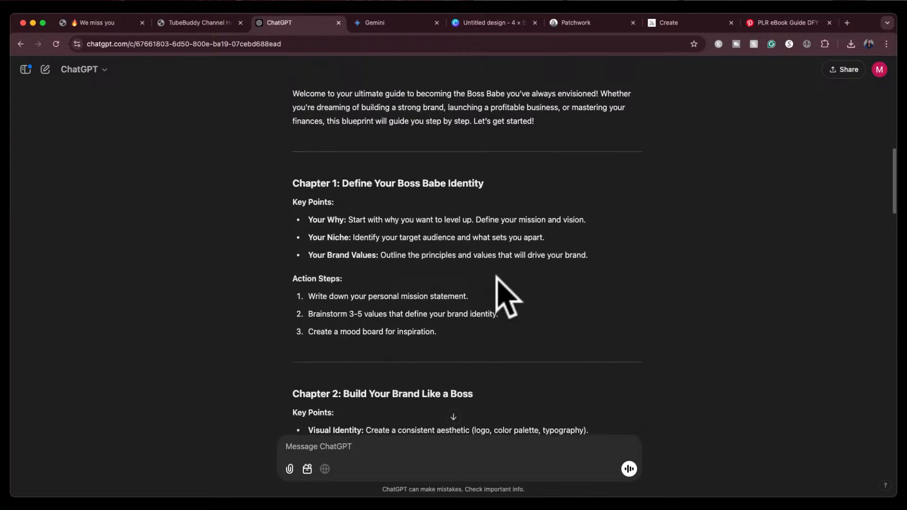
pyautogui.scroll(3, 496, 277)
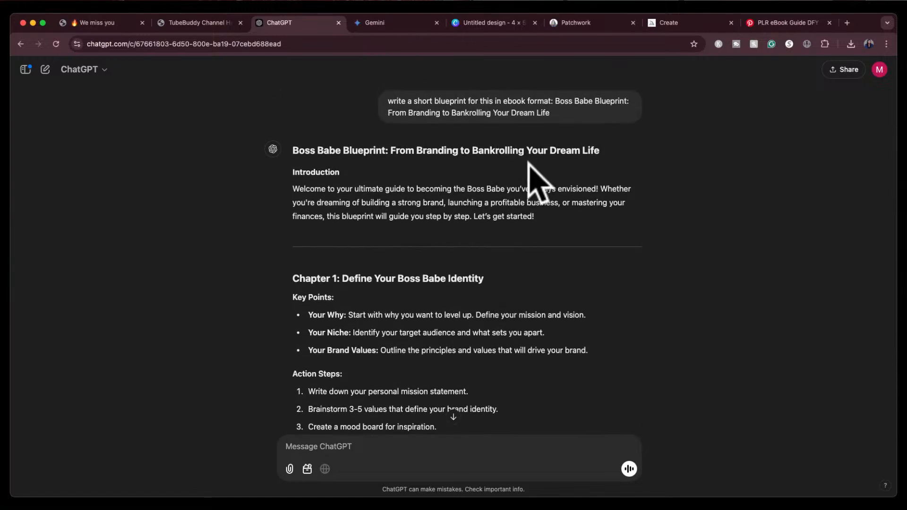
pyautogui.scroll(-1, 520, 172)
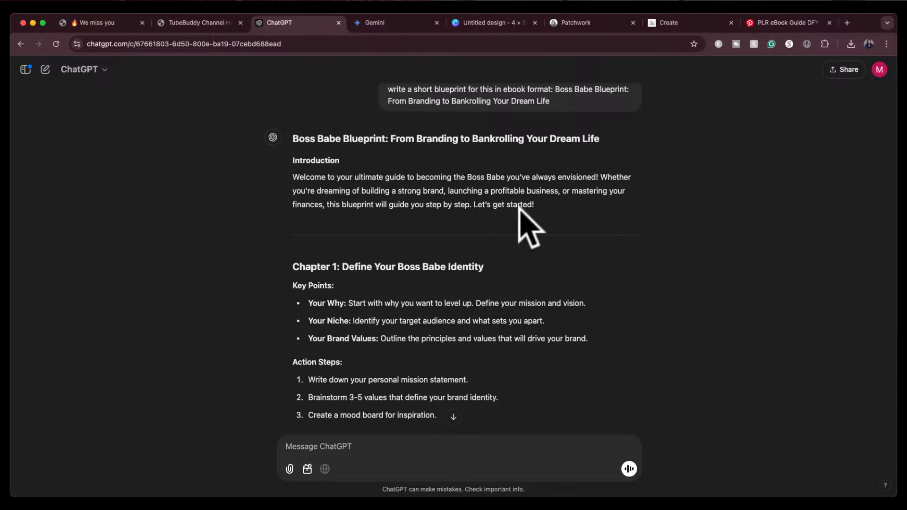
pyautogui.scroll(-3, 519, 215)
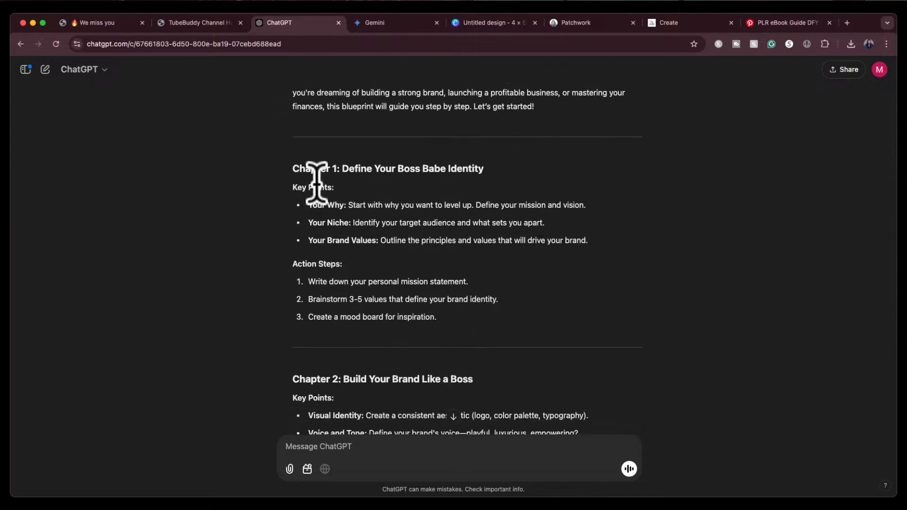
pyautogui.scroll(-2, 444, 321)
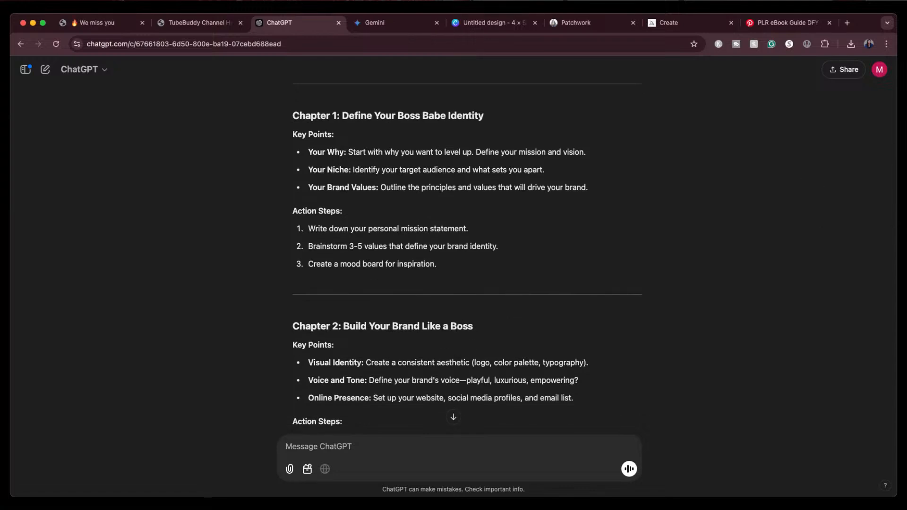
pyautogui.scroll(-3, 435, 330)
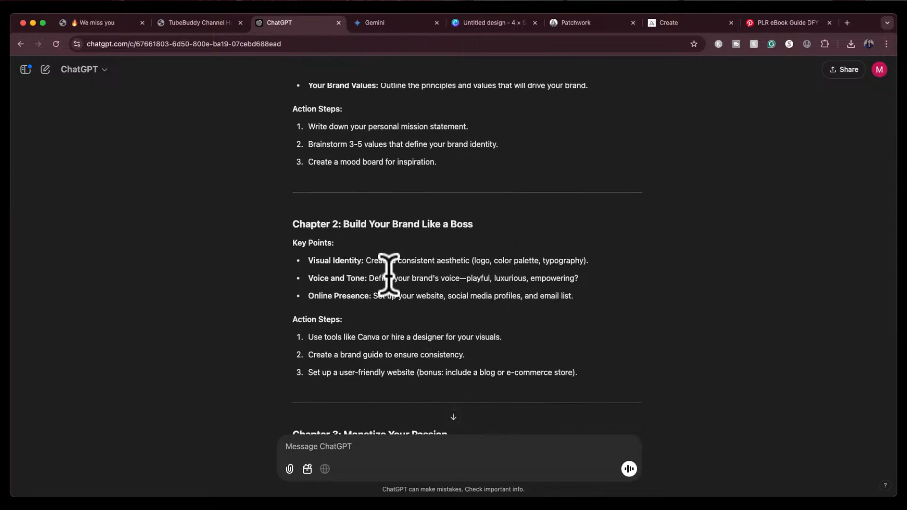
pyautogui.doubleClick(481, 261)
pyautogui.scroll(3, 519, 243)
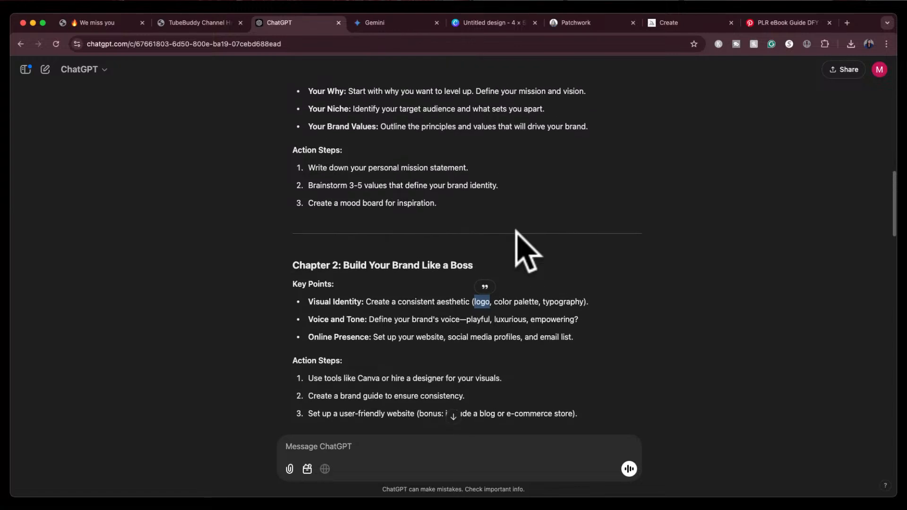
pyautogui.scroll(-3, 524, 251)
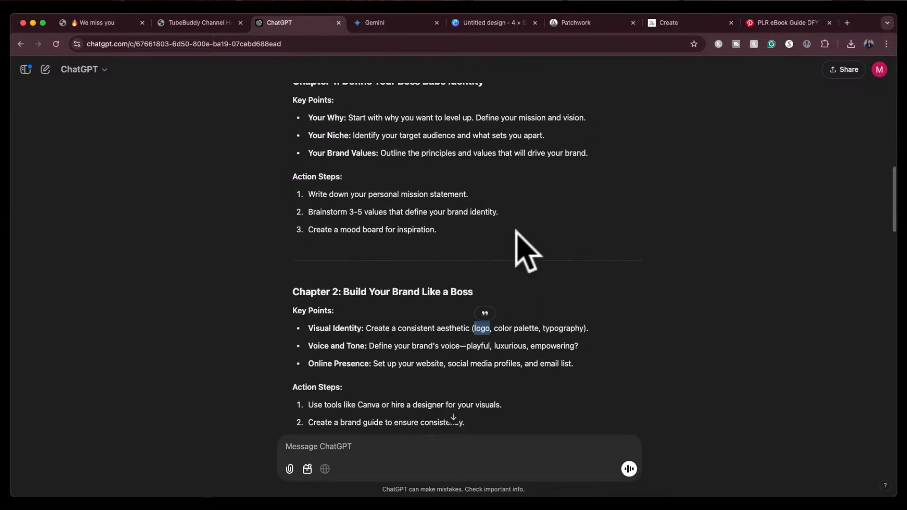
pyautogui.click(416, 259)
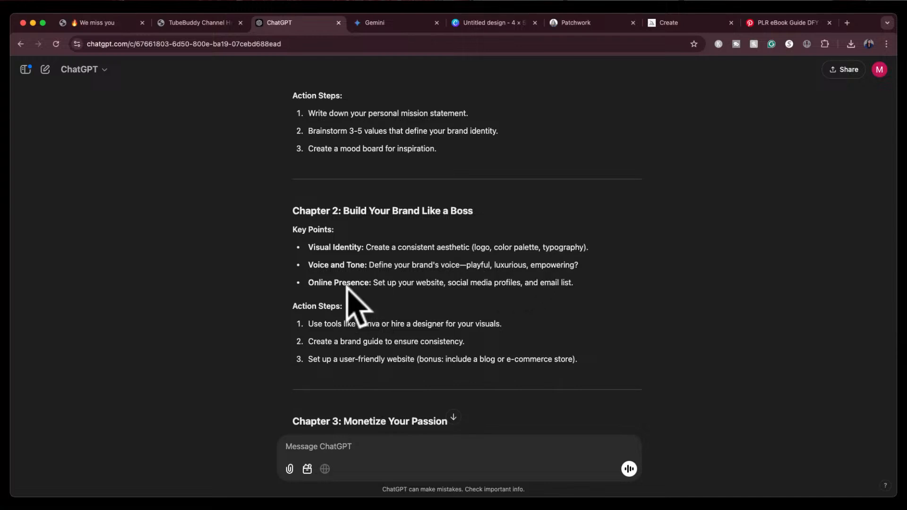
# Review the chapters' key points and action steps, scrolling back up to the blueprint's title
pyautogui.doubleClick(422, 283)
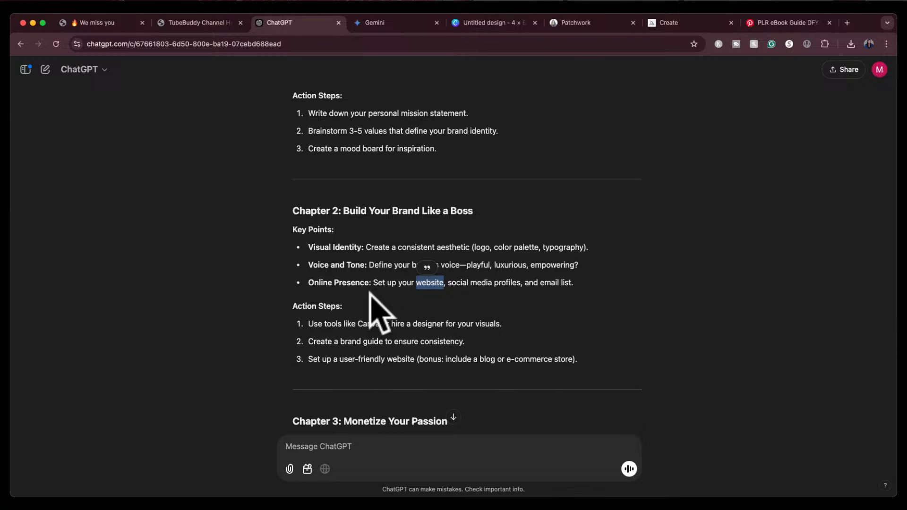
pyautogui.click(487, 302)
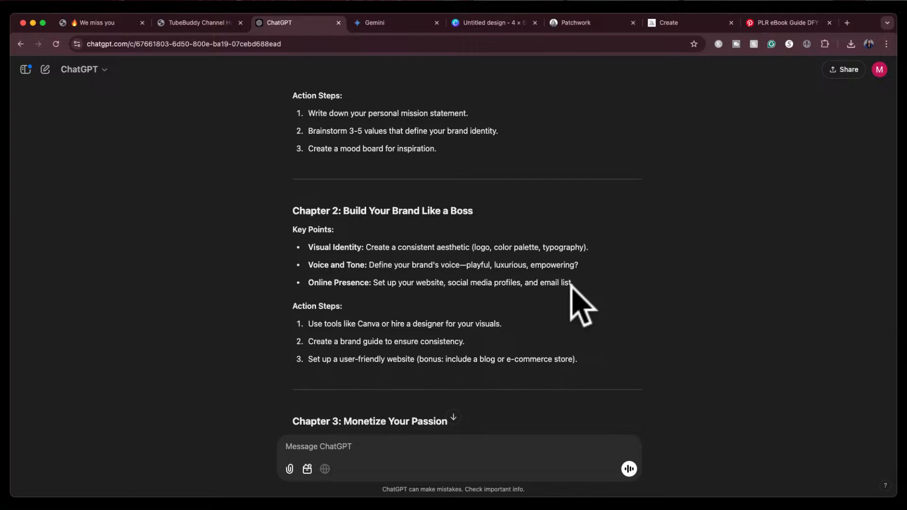
pyautogui.scroll(-3, 608, 324)
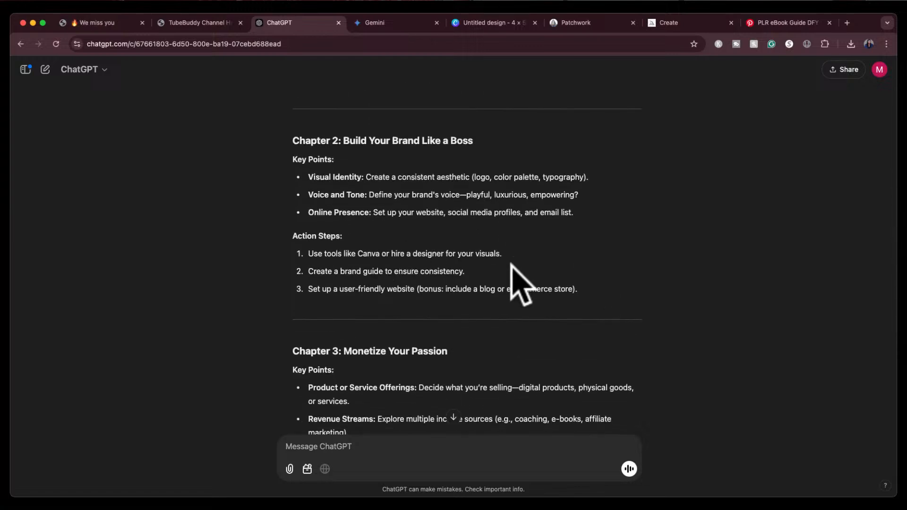
pyautogui.doubleClick(366, 253)
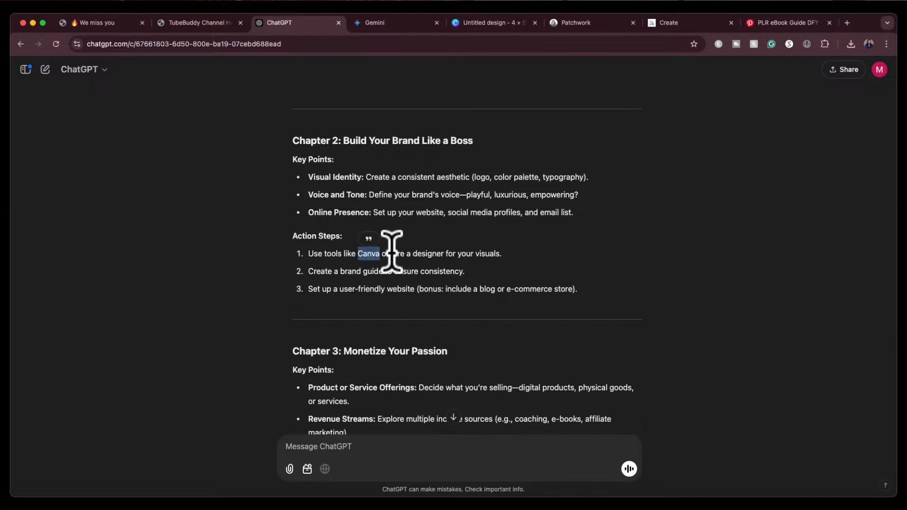
pyautogui.moveTo(392, 254); pyautogui.dragTo(474, 255)
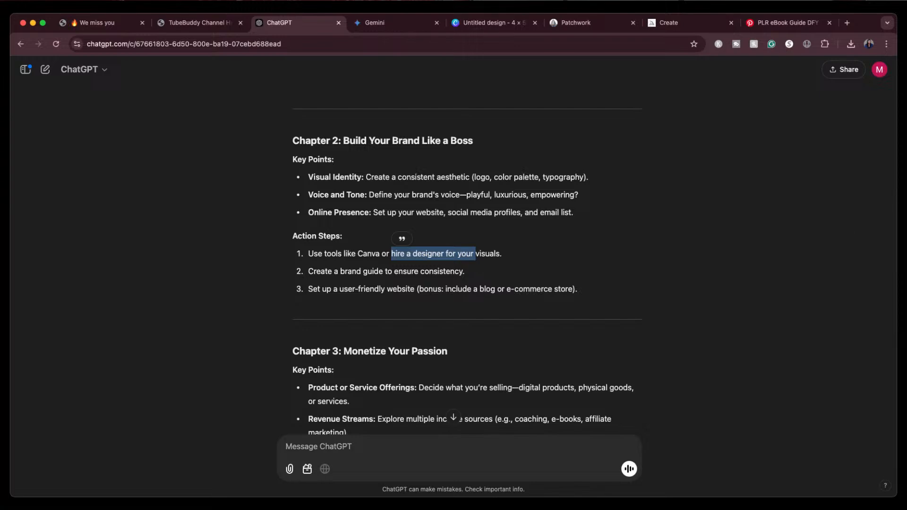
pyautogui.click(565, 246)
pyautogui.scroll(-6, 537, 297)
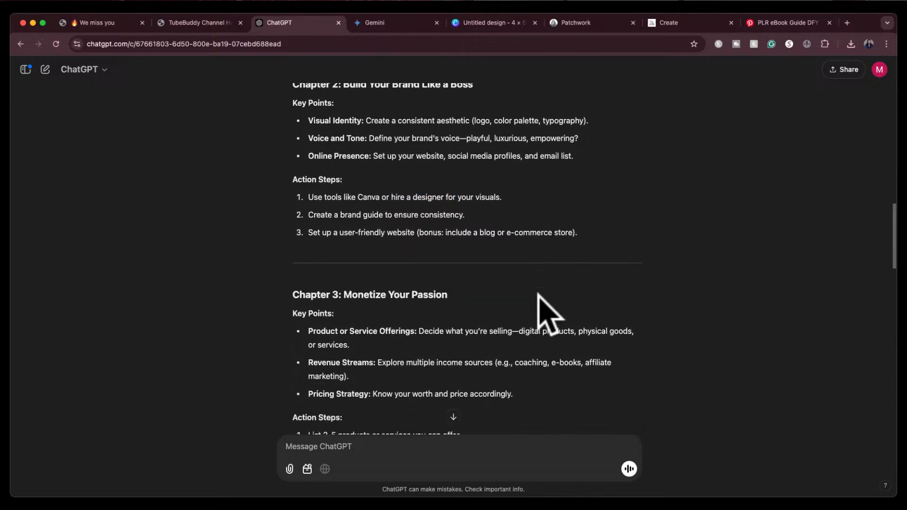
pyautogui.scroll(-15, 538, 293)
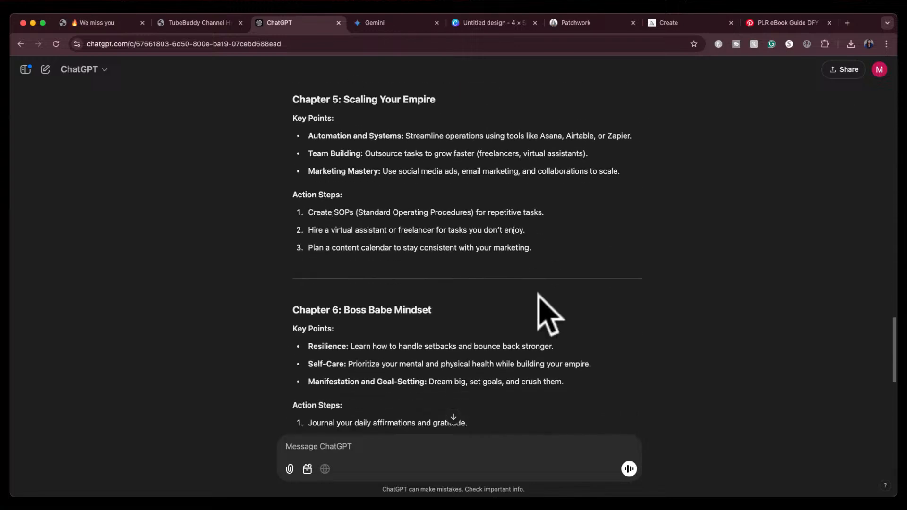
pyautogui.scroll(5, 540, 307)
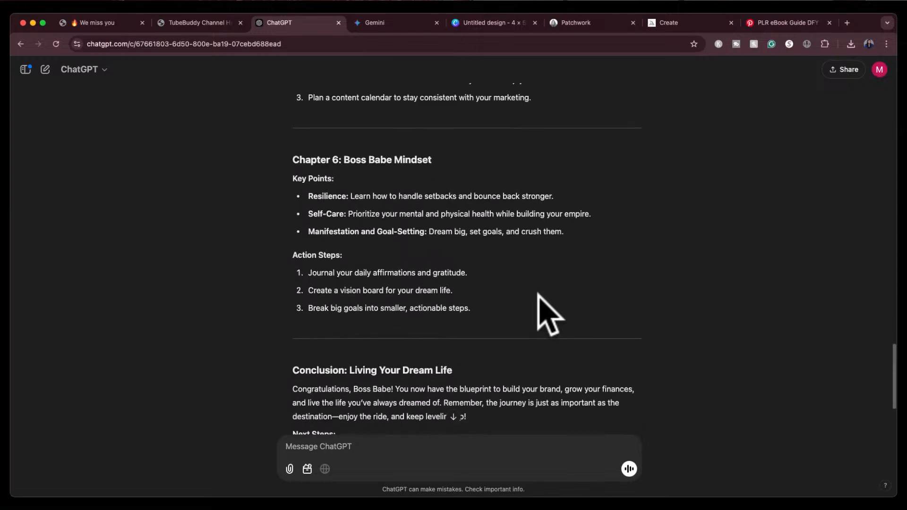
pyautogui.scroll(-5, 542, 304)
pyautogui.scroll(20, 485, 273)
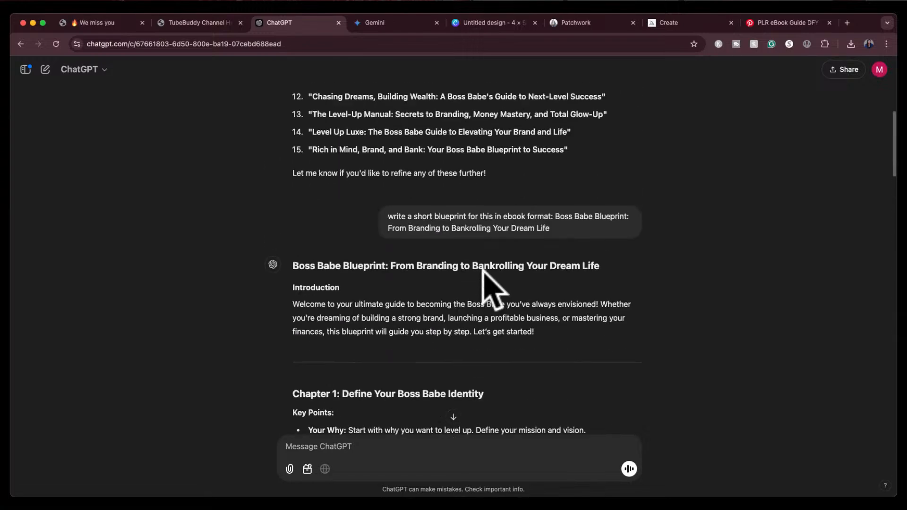
pyautogui.scroll(-8, 483, 271)
pyautogui.scroll(-3, 486, 283)
pyautogui.scroll(4, 488, 284)
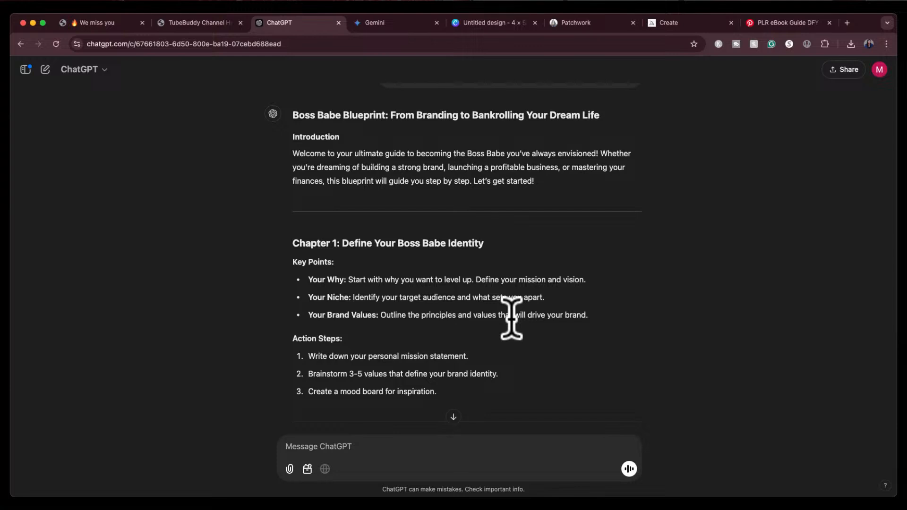
pyautogui.scroll(2, 506, 206)
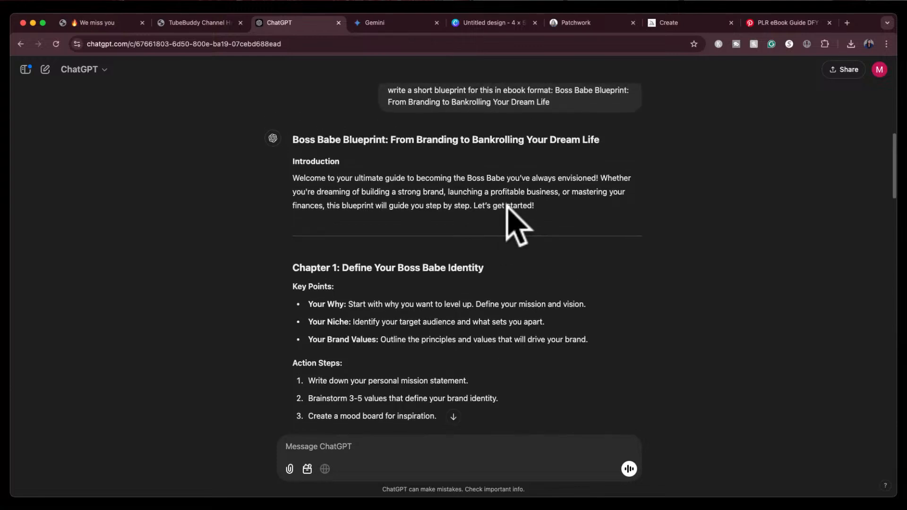
pyautogui.scroll(-2, 516, 222)
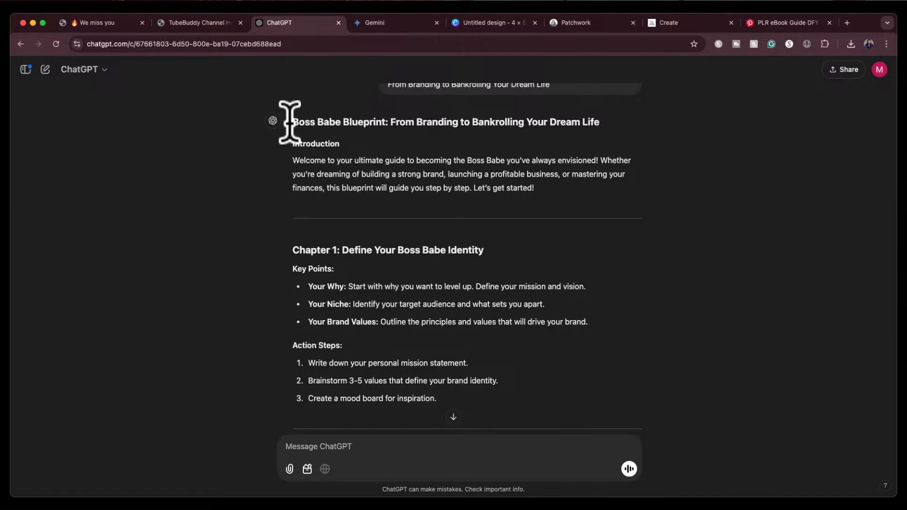
# Copy the blueprint title and paste it as a heading on the Canva page, moving it to the top
pyautogui.moveTo(293, 121); pyautogui.dragTo(597, 125)
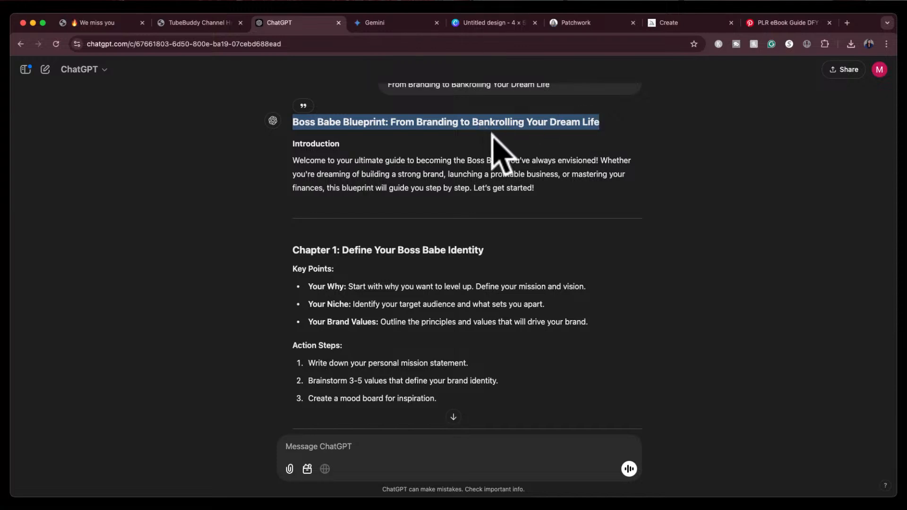
pyautogui.click(497, 19)
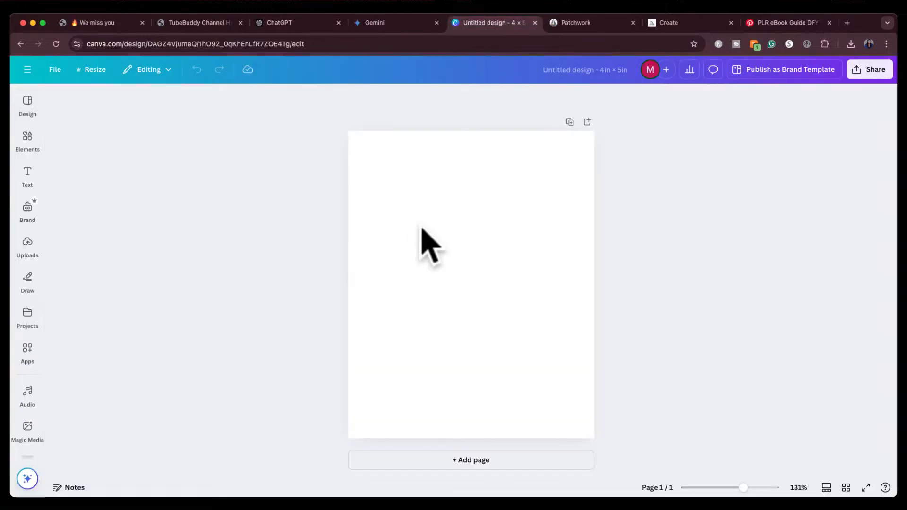
pyautogui.click(421, 240)
pyautogui.click(28, 175)
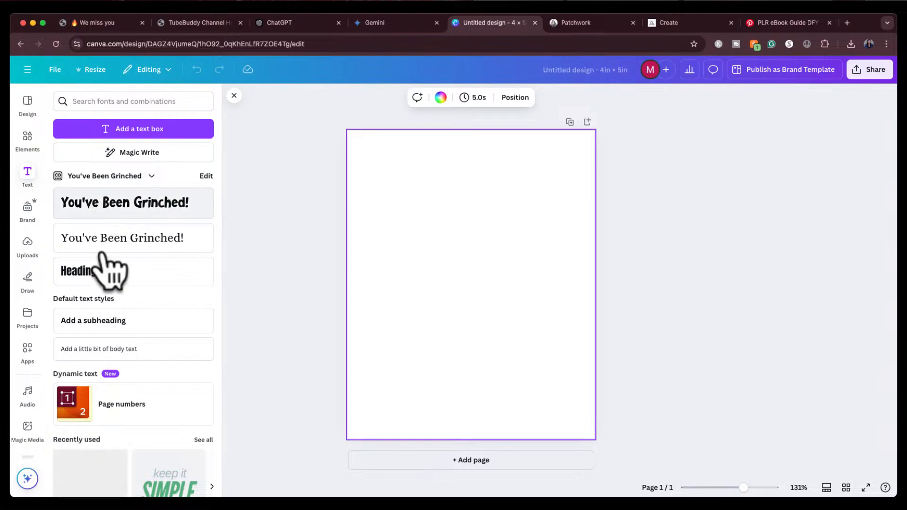
pyautogui.click(97, 273)
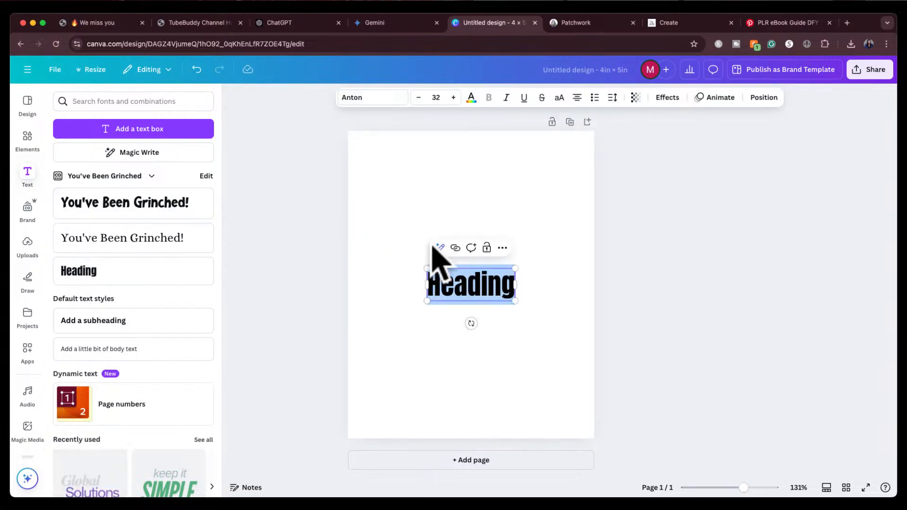
pyautogui.write('Boss Babe Blueprint: From Branding to Bankrolling Your Dream Life')
pyautogui.click(678, 321)
pyautogui.moveTo(441, 375); pyautogui.dragTo(435, 231)
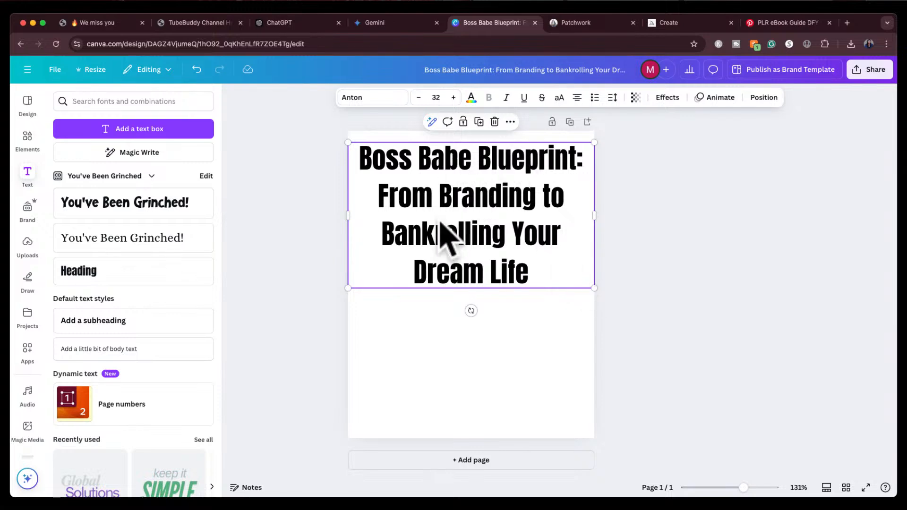
# Reduce the title's font size to 22 and break the line after the colon
pyautogui.click(418, 97)
pyautogui.click(417, 97)
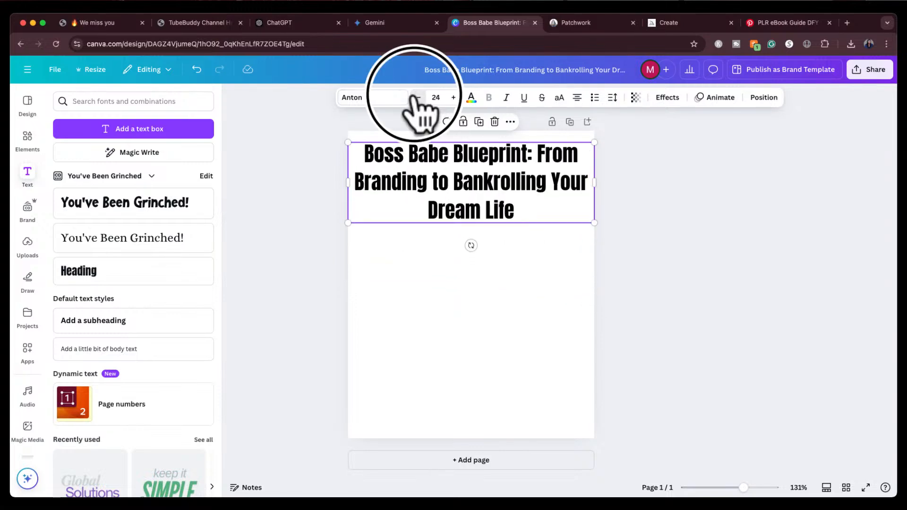
pyautogui.click(418, 97)
pyautogui.click(418, 98)
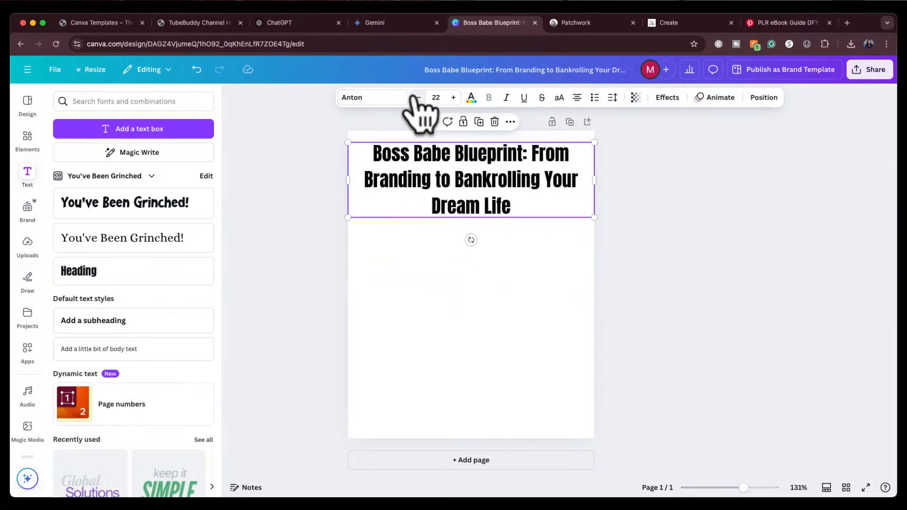
pyautogui.click(533, 152)
pyautogui.press('Return')
# Shrink the subtitle line "From Branding to Bankrolling Your Dream Life" to font size 15
pyautogui.click(417, 97)
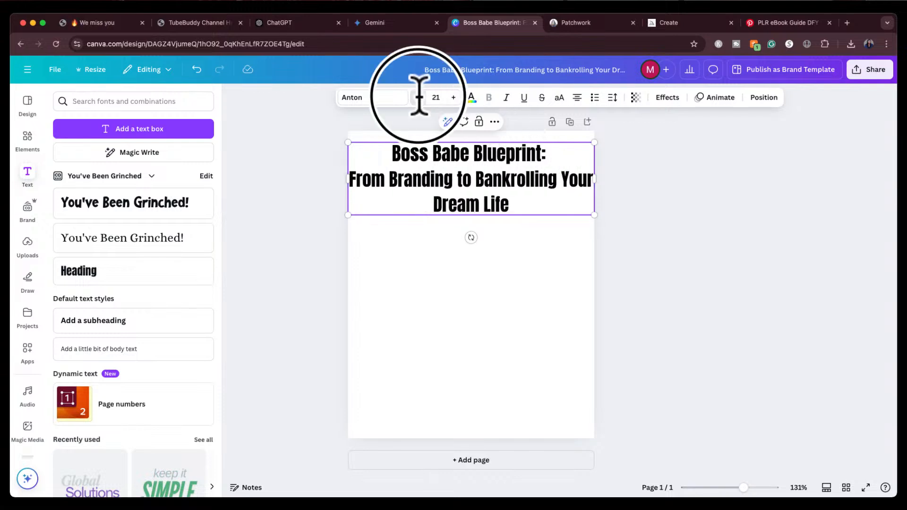
pyautogui.click(418, 98)
pyautogui.click(417, 97)
pyautogui.click(418, 97)
pyautogui.click(417, 97)
pyautogui.click(417, 98)
pyautogui.click(417, 98)
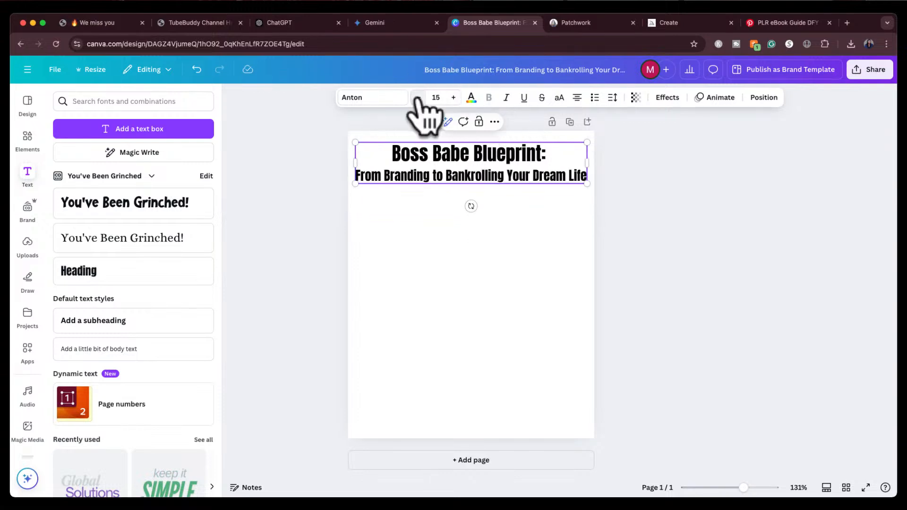
# Delete the colon after "Boss Babe Blueprint" and nudge the title text box slightly upward
pyautogui.click(548, 153)
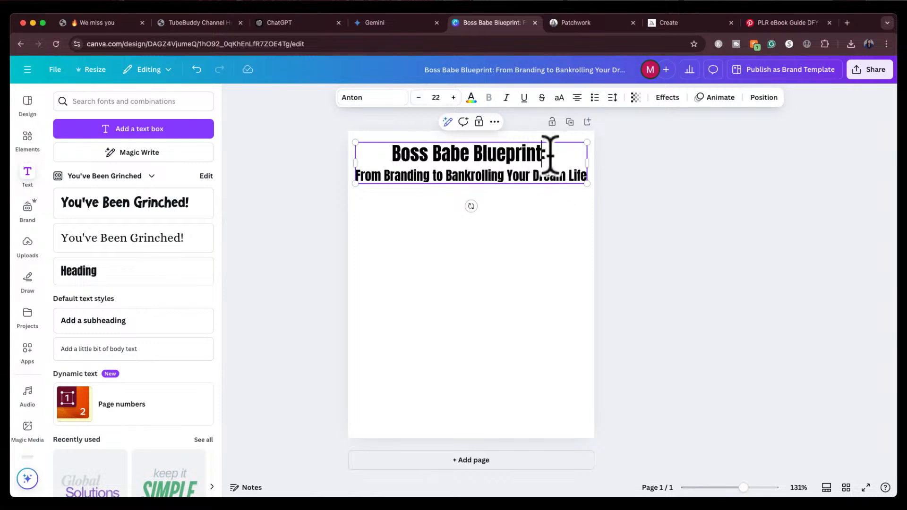
pyautogui.press('BackSpace')
pyautogui.click(683, 186)
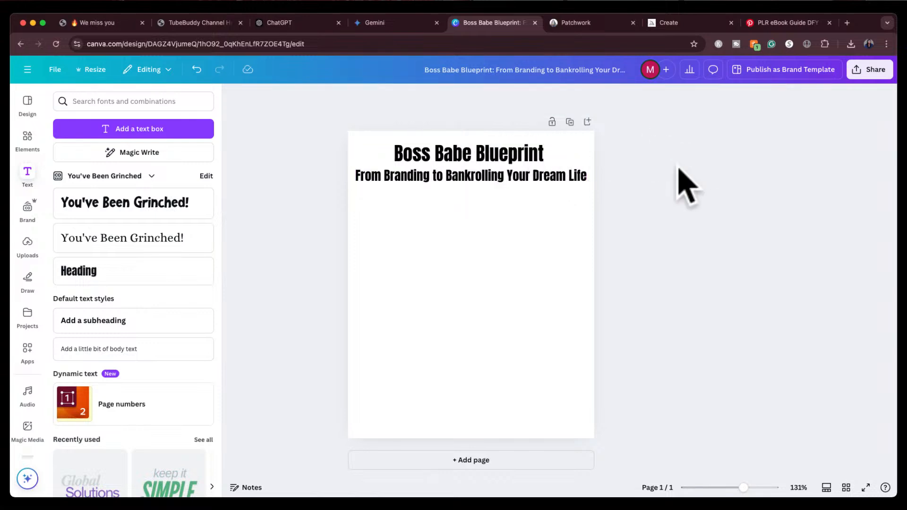
pyautogui.click(489, 171)
pyautogui.moveTo(488, 171); pyautogui.dragTo(486, 167)
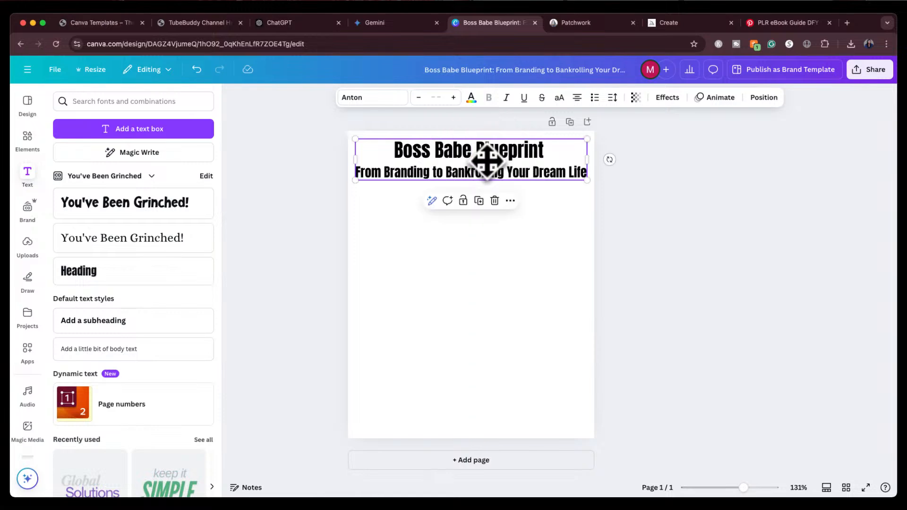
# In Midjourney, set Standard mode and generate a 4:5 image of a boss babe woman with long black hair in a pink office with laptop and cash
pyautogui.click(787, 22)
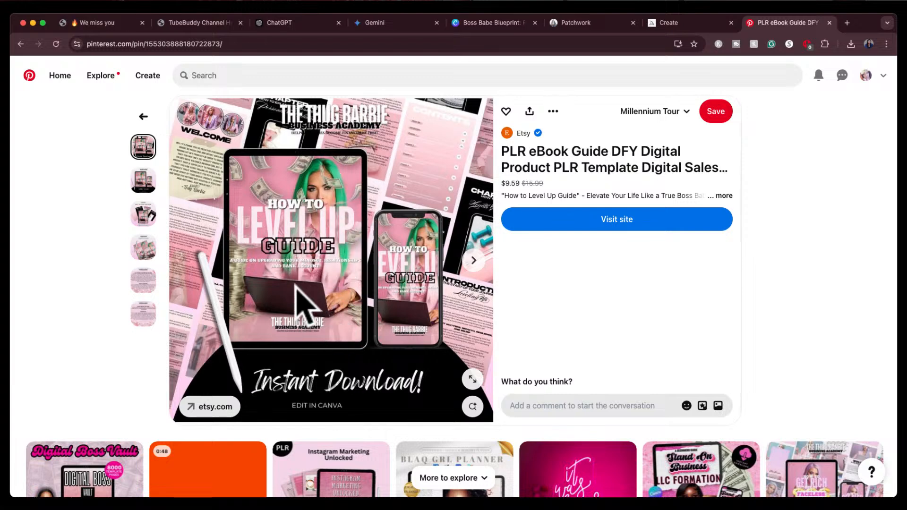
pyautogui.click(699, 22)
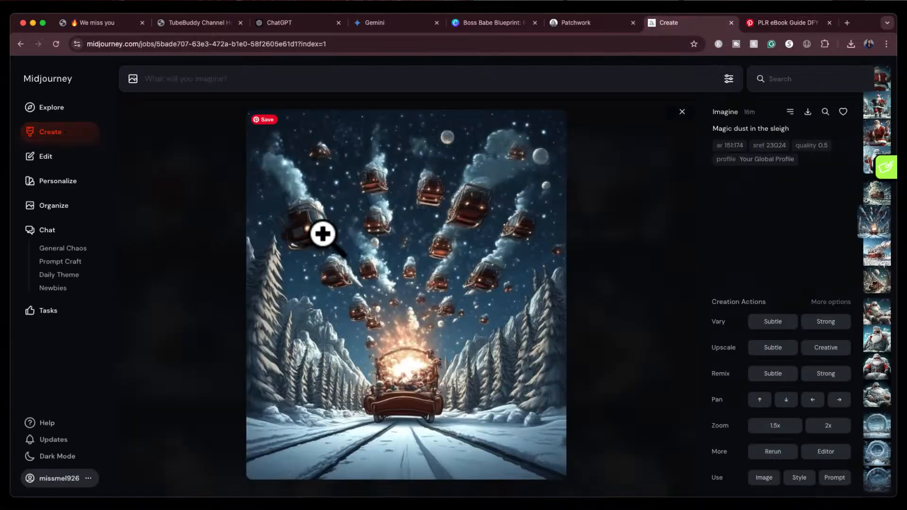
pyautogui.click(48, 141)
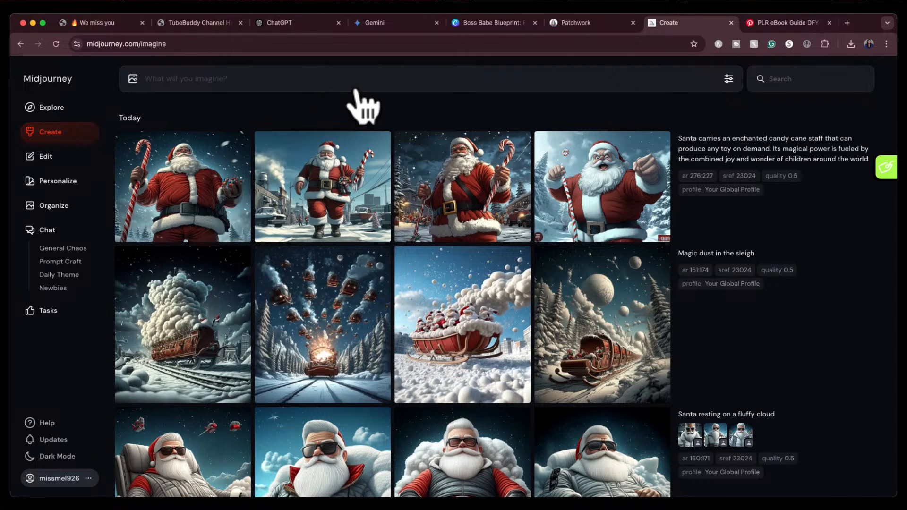
pyautogui.click(726, 78)
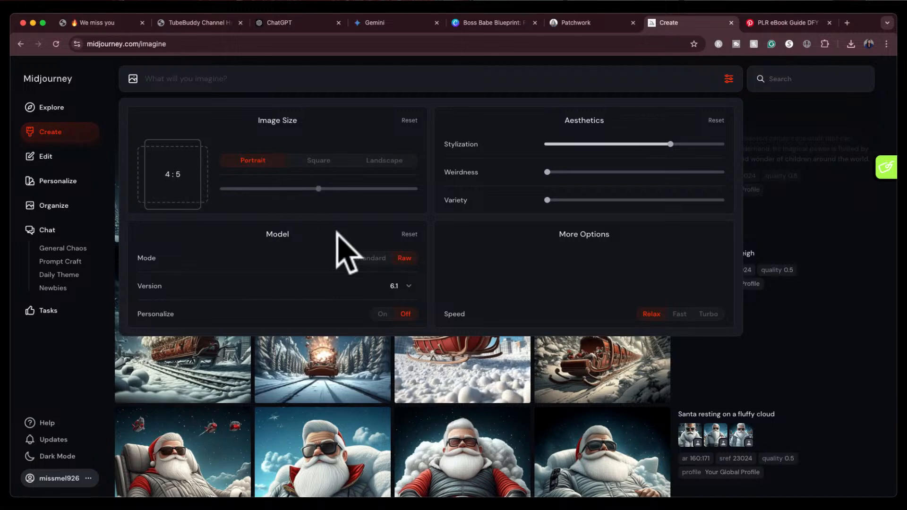
pyautogui.click(371, 258)
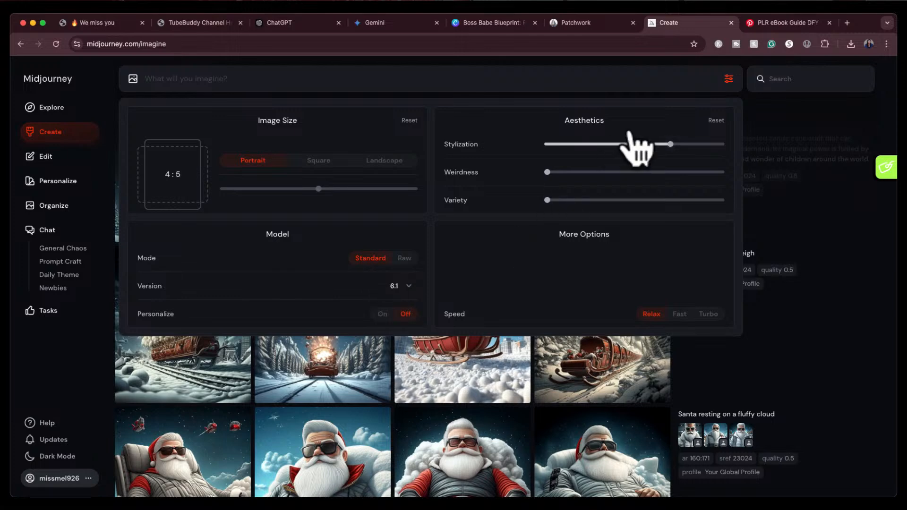
pyautogui.moveTo(667, 142)
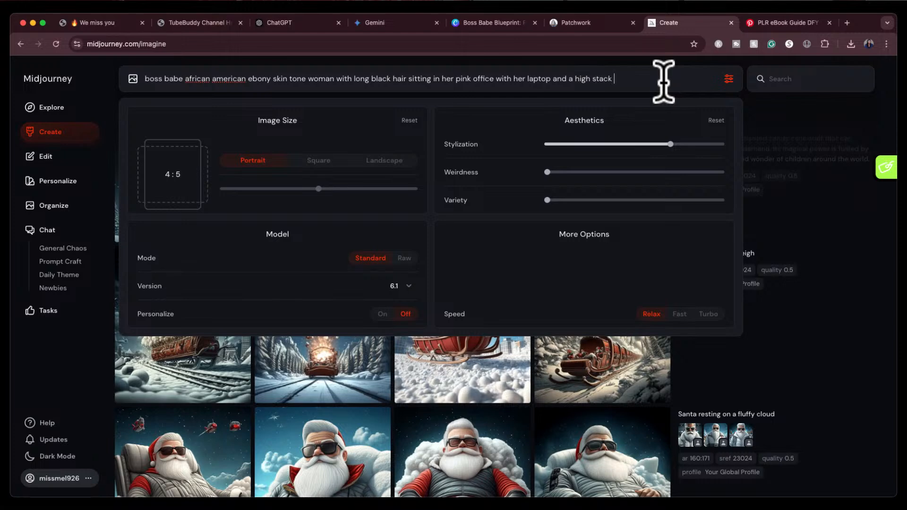
pyautogui.press('Return')
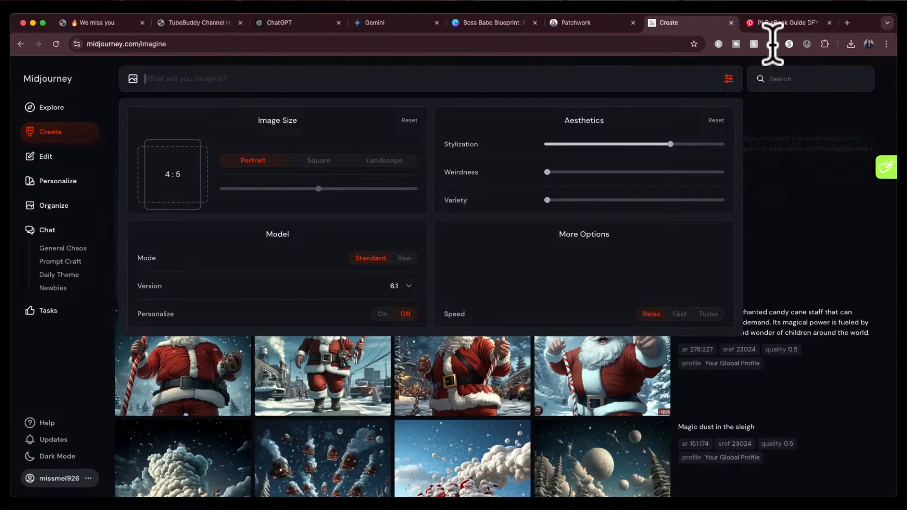
pyautogui.click(728, 79)
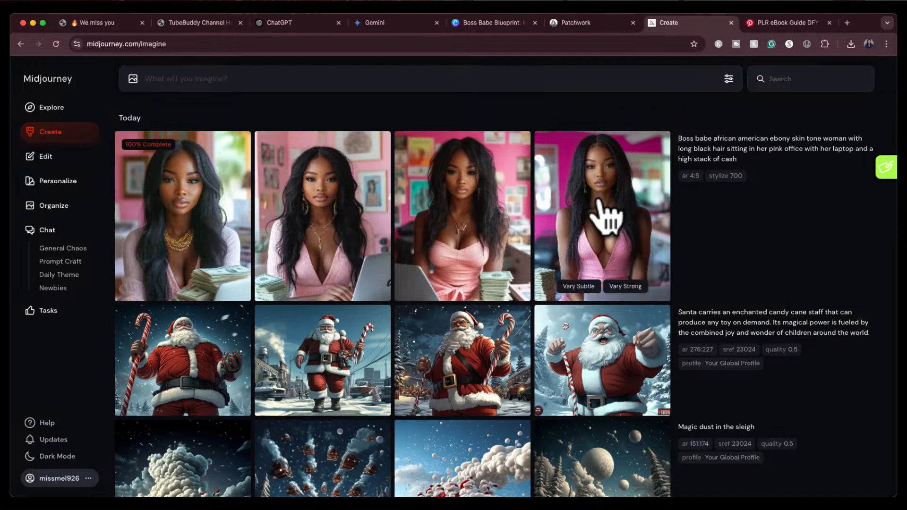
# Open the first generated portrait for a closer view, then return to the Canva cover design
pyautogui.click(189, 229)
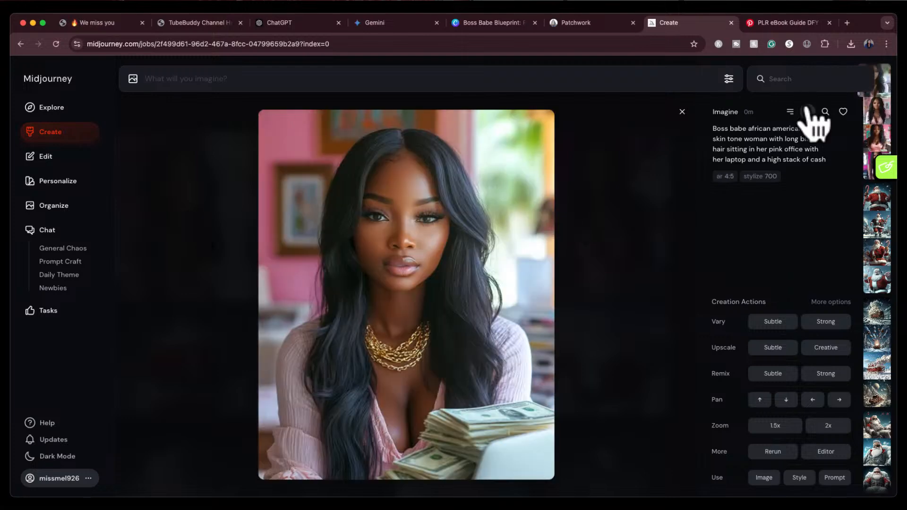
pyautogui.click(500, 23)
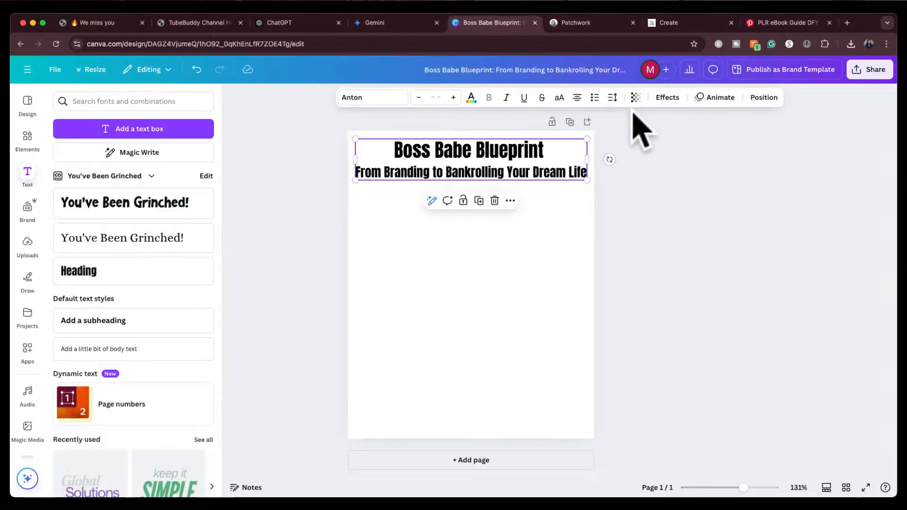
pyautogui.click(906, 166)
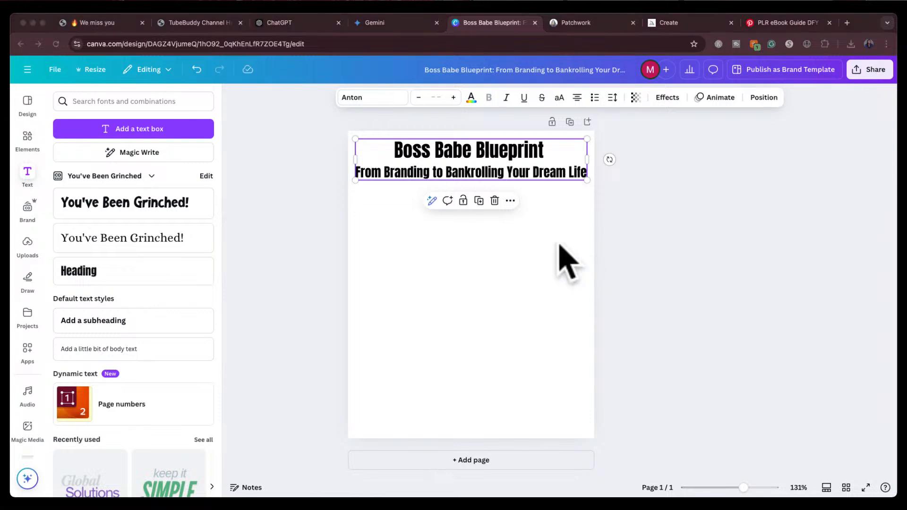
# Place the generated boss babe portrait on the cover, enlarge it to full page width, and position it just below the title
pyautogui.moveTo(577, 224); pyautogui.dragTo(392, 238)
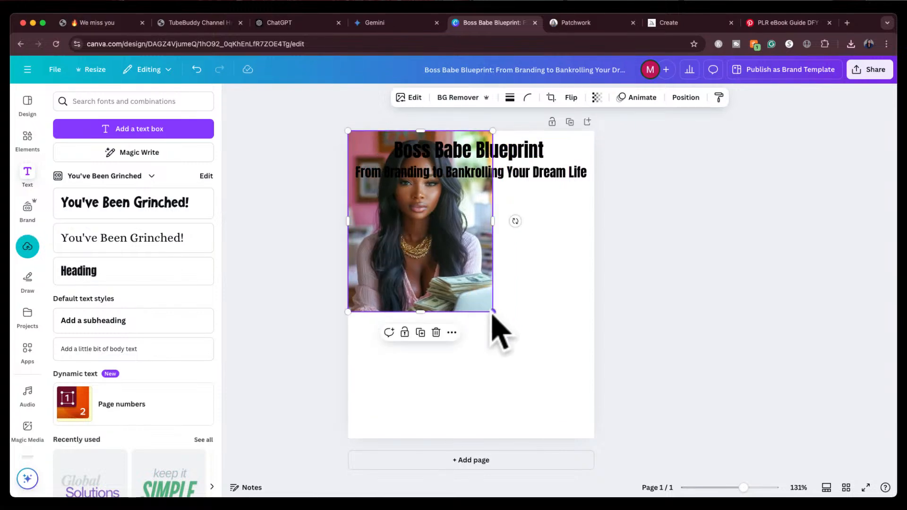
pyautogui.moveTo(492, 312); pyautogui.dragTo(575, 452)
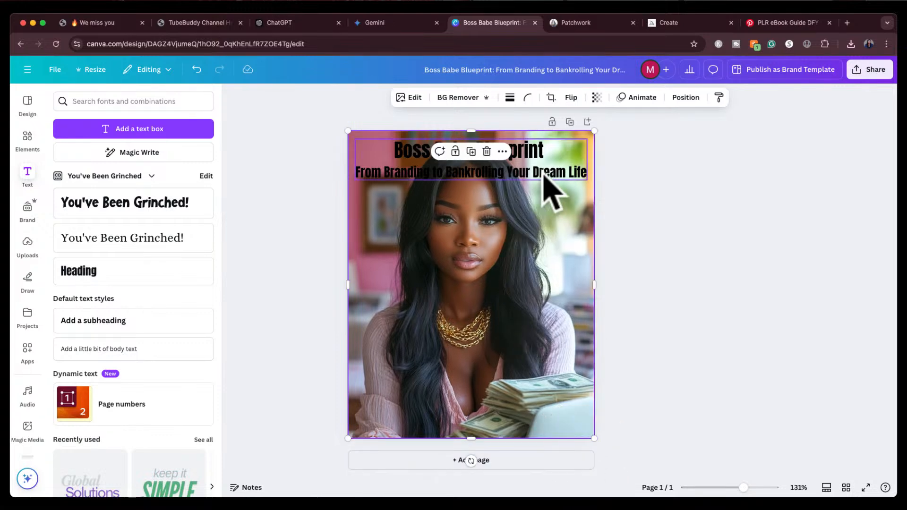
pyautogui.moveTo(544, 165)
pyautogui.mouseDown()
pyautogui.moveTo(530, 382)
pyautogui.moveTo(542, 384)
pyautogui.moveTo(557, 163)
pyautogui.moveTo(542, 163)
pyautogui.mouseUp()
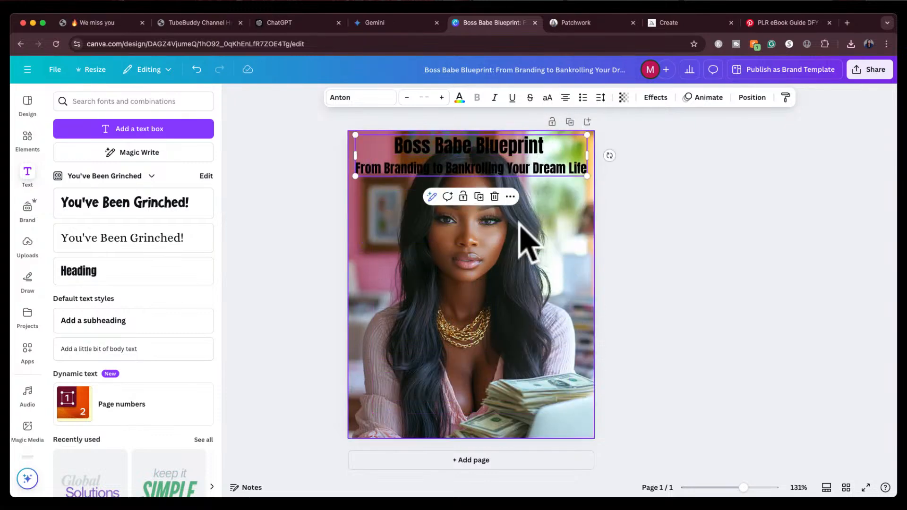
pyautogui.click(523, 237)
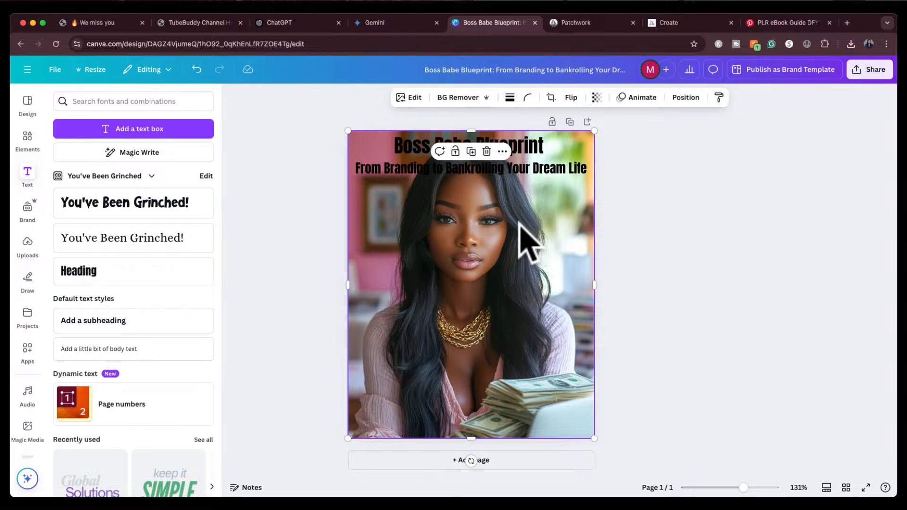
pyautogui.moveTo(523, 237); pyautogui.dragTo(515, 262)
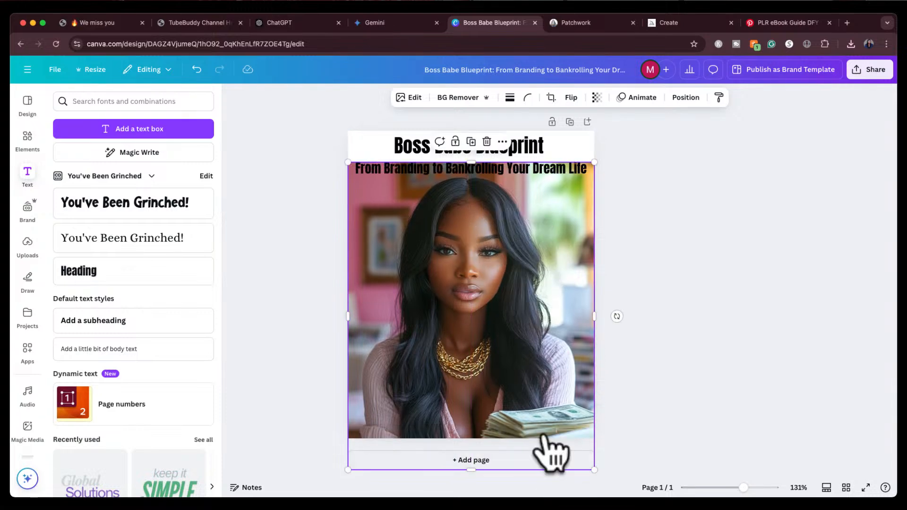
pyautogui.moveTo(532, 347); pyautogui.dragTo(533, 338)
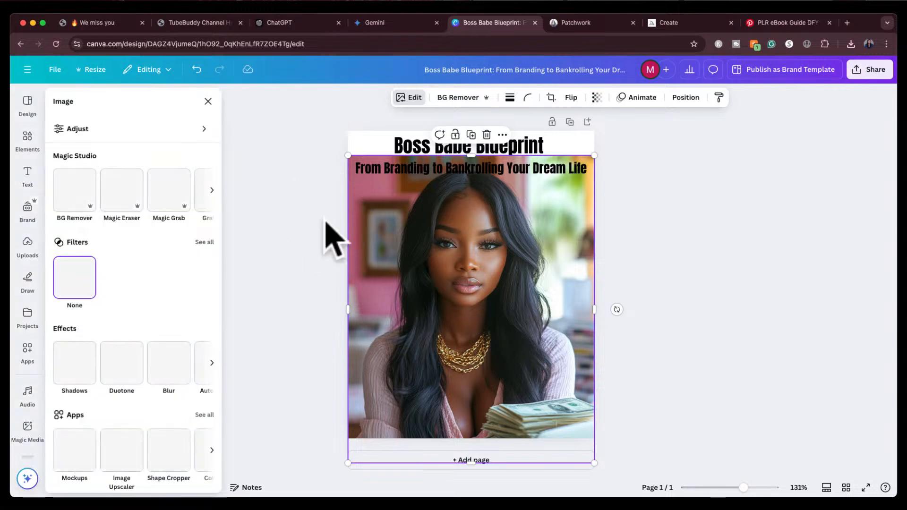
# Extend the portrait upward to the page's top edge with Magic Expand, keeping the second generated result
pyautogui.click(411, 99)
pyautogui.click(410, 99)
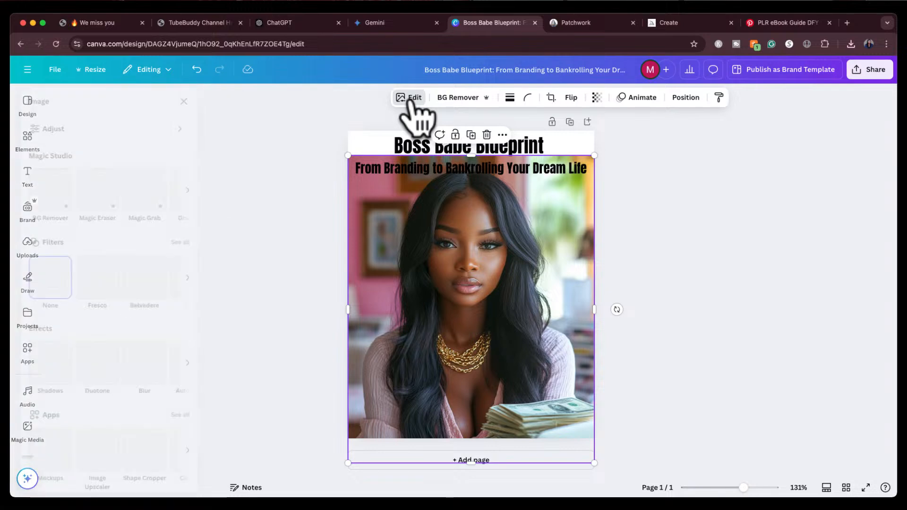
pyautogui.click(210, 189)
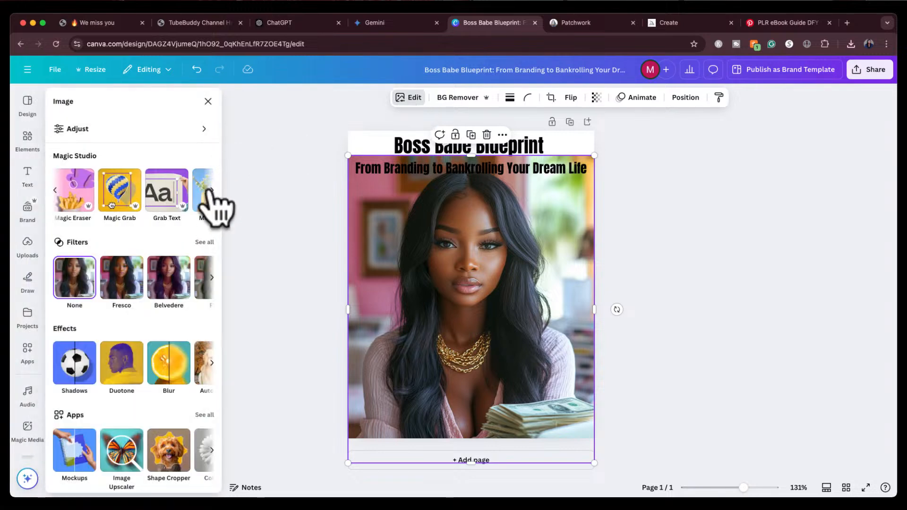
pyautogui.click(191, 189)
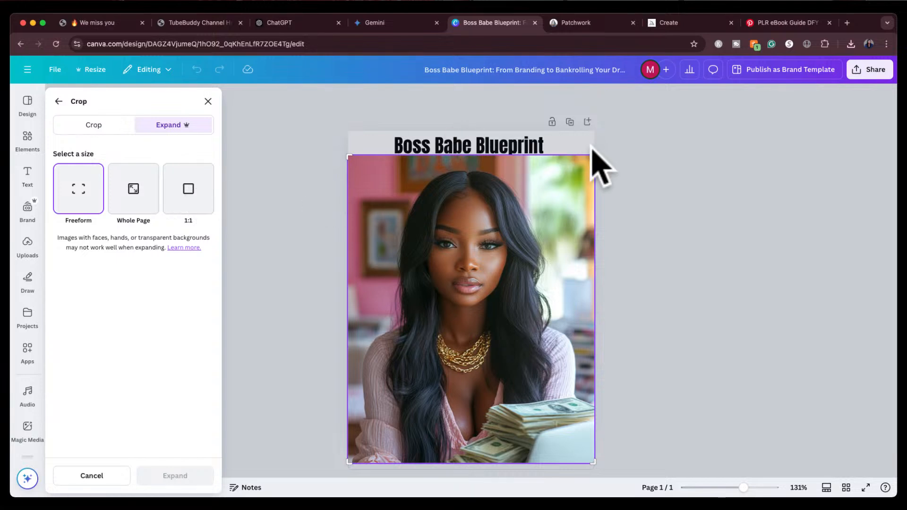
pyautogui.moveTo(593, 152); pyautogui.dragTo(594, 134)
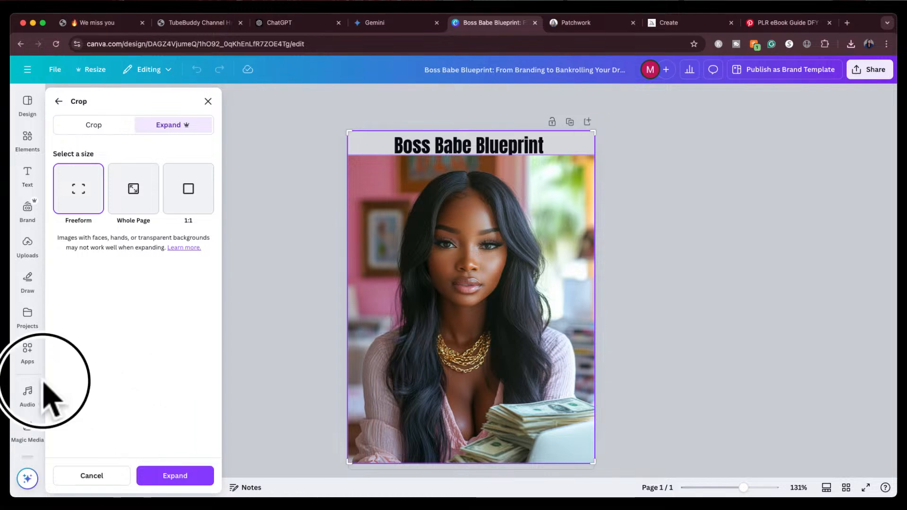
pyautogui.click(152, 474)
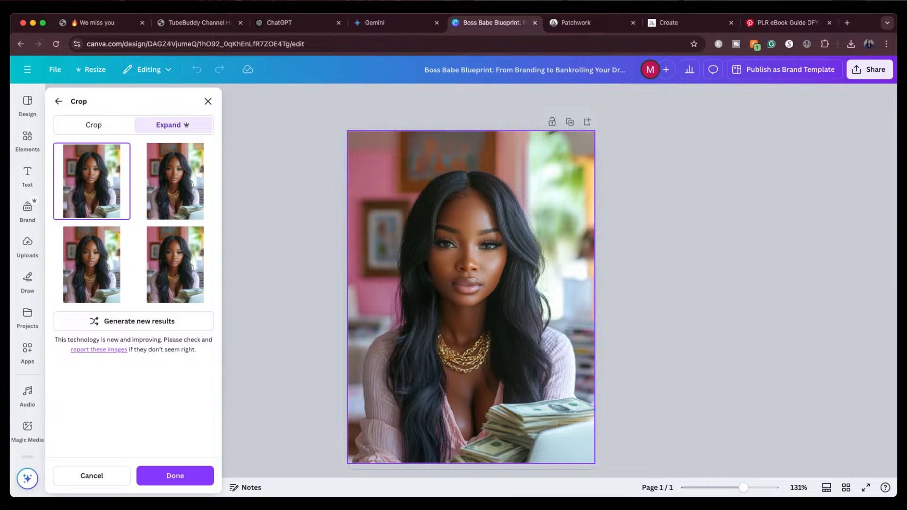
pyautogui.click(175, 195)
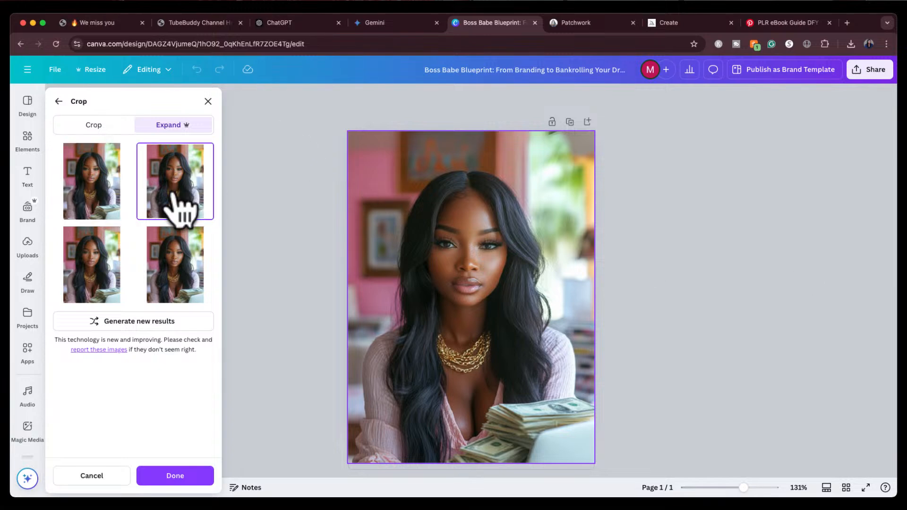
pyautogui.click(174, 264)
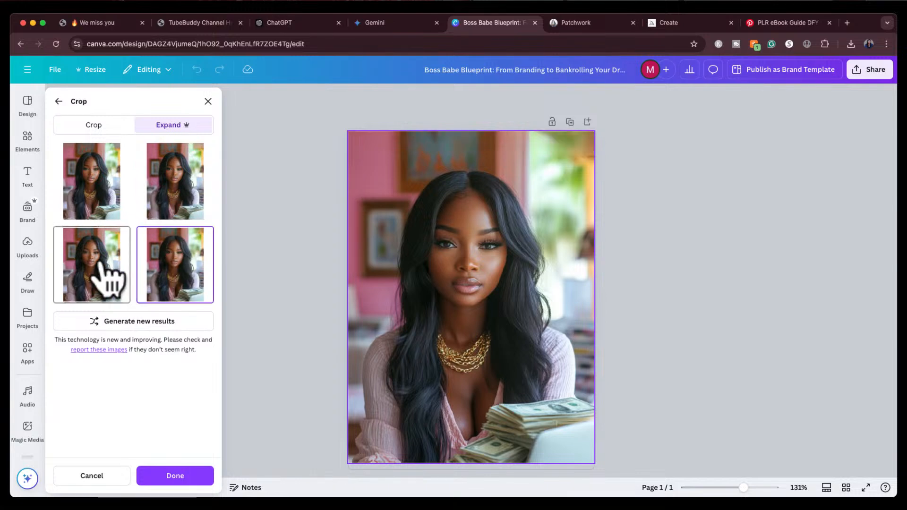
pyautogui.click(108, 280)
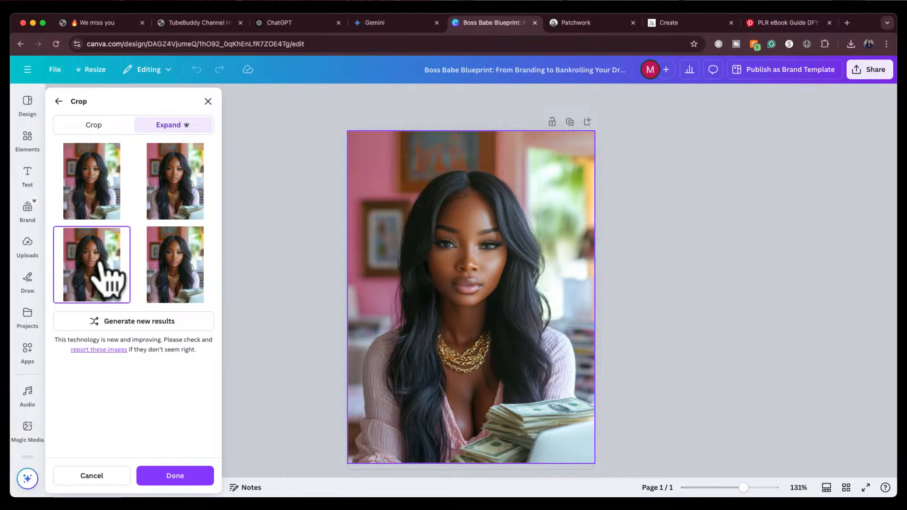
pyautogui.click(178, 194)
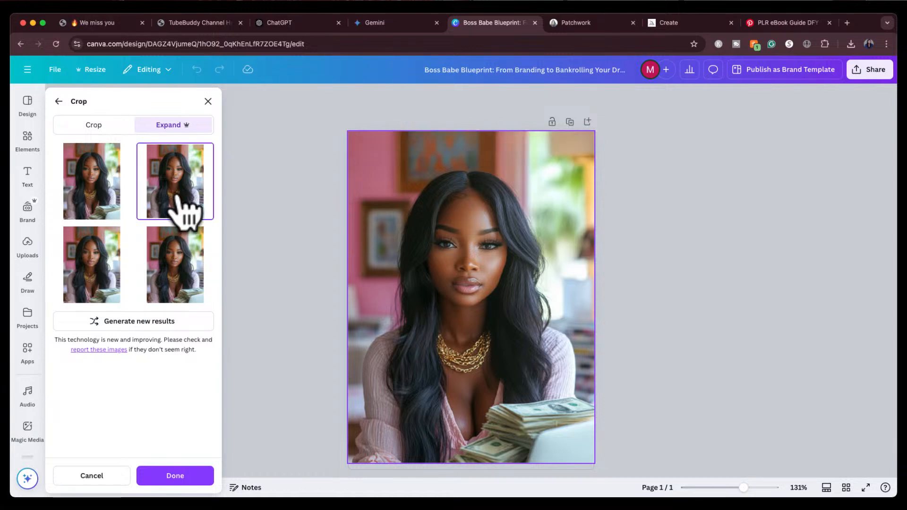
pyautogui.click(174, 477)
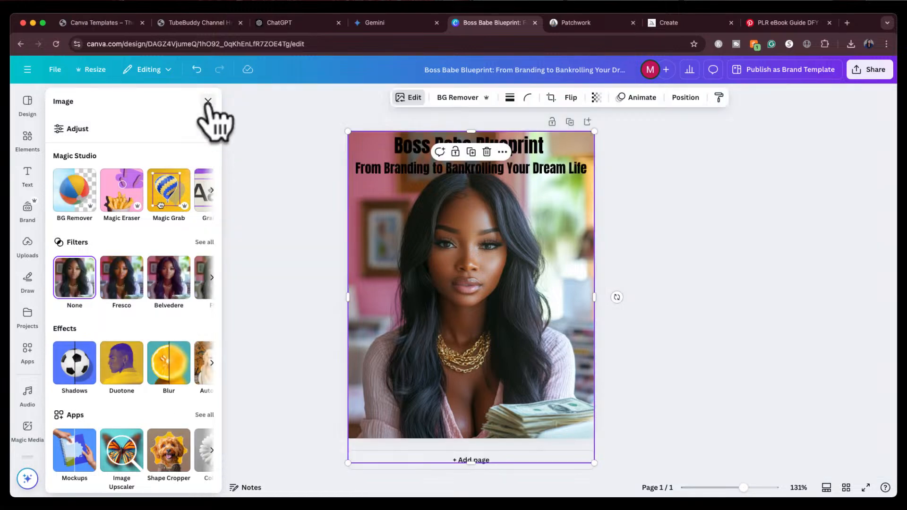
pyautogui.click(207, 101)
pyautogui.click(689, 171)
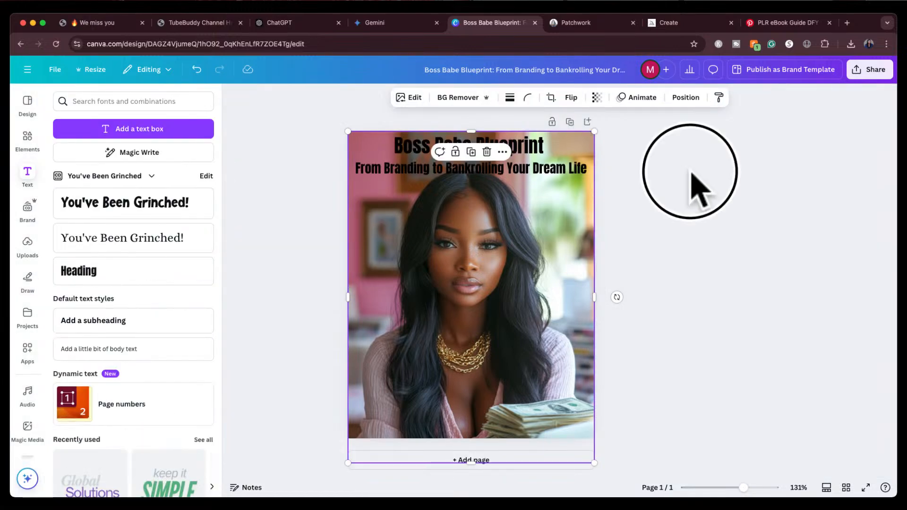
# Duplicate the portrait and remove the background from the copy so the woman sits in front of the title
pyautogui.click(481, 283)
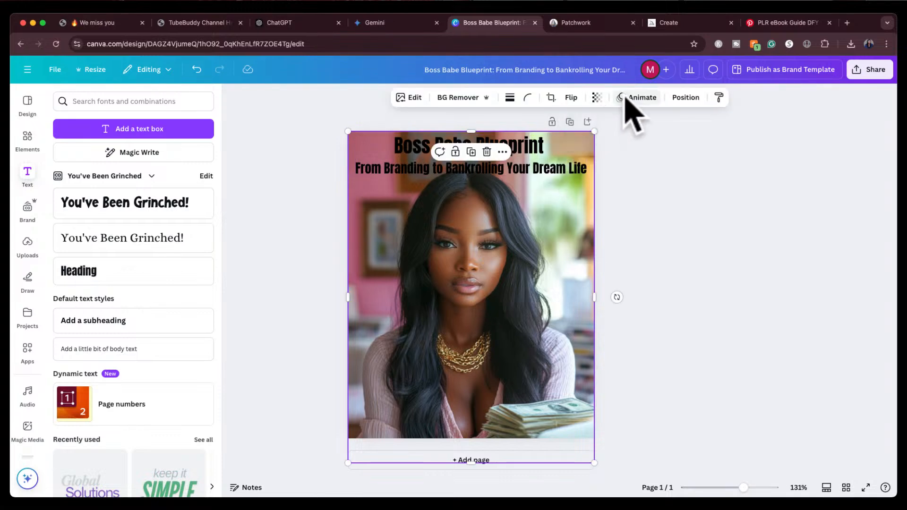
pyautogui.click(471, 151)
pyautogui.moveTo(492, 242); pyautogui.dragTo(483, 240)
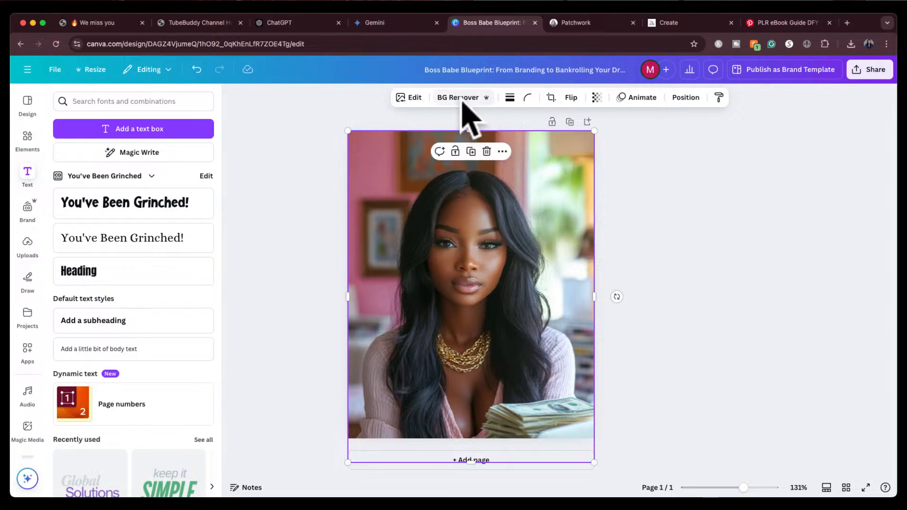
pyautogui.click(462, 101)
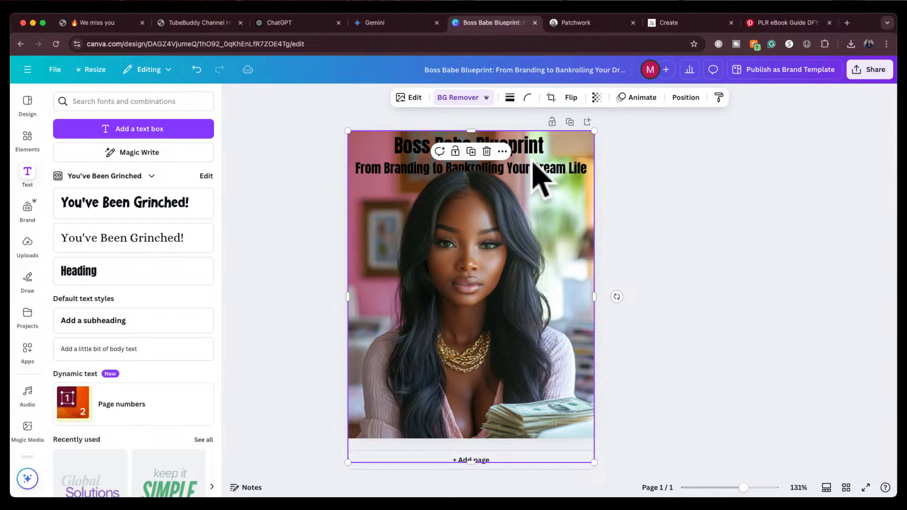
pyautogui.click(689, 151)
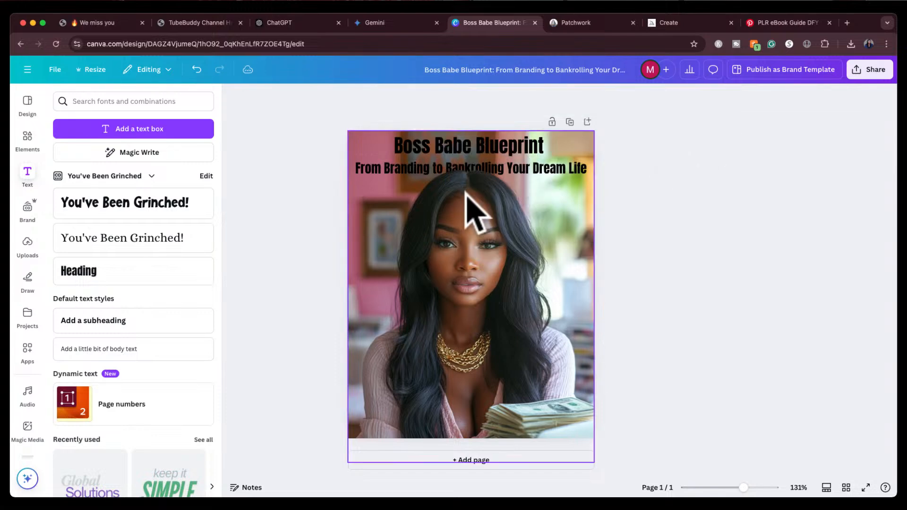
# Search elements for "white fade", add the first graphic, and stretch it across the top of the cover
pyautogui.click(27, 137)
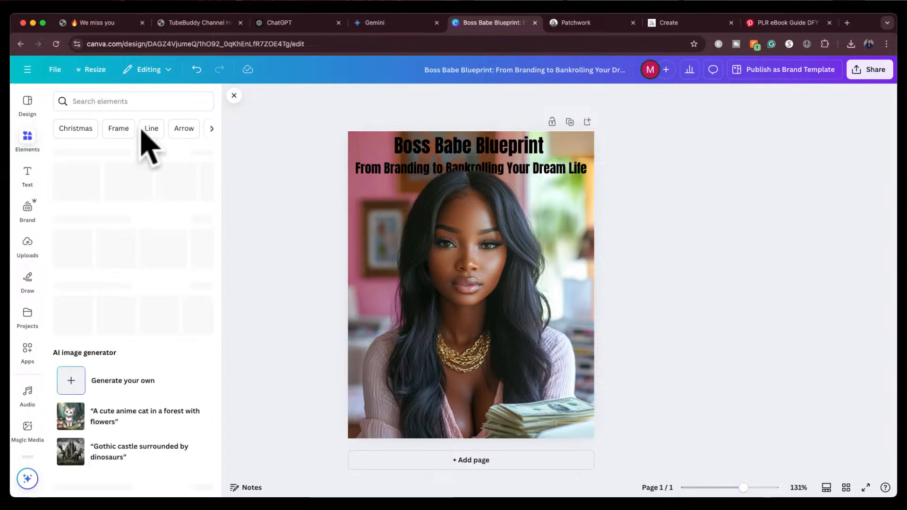
pyautogui.click(106, 101)
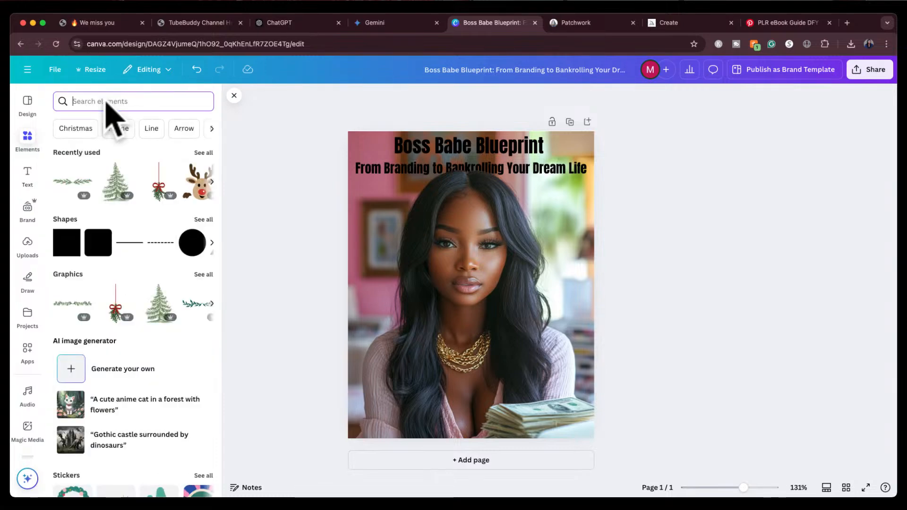
pyautogui.write('white fa')
pyautogui.press('Return')
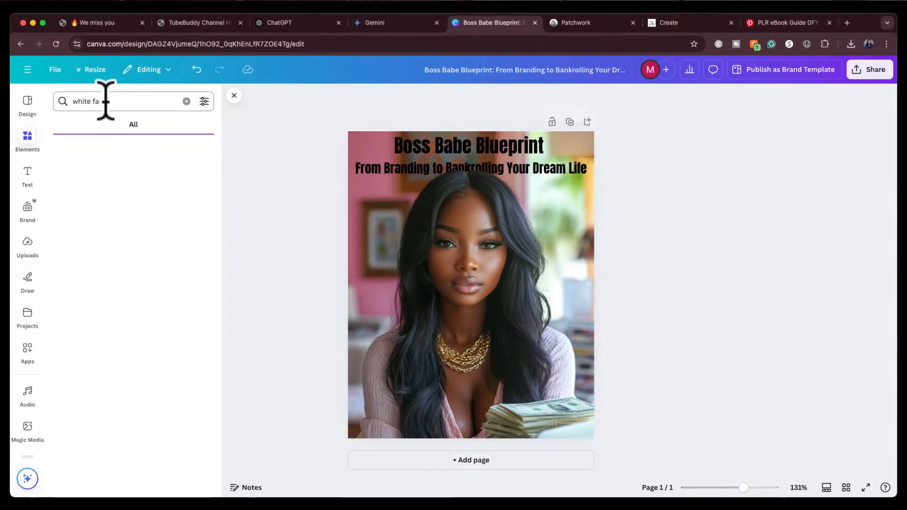
pyautogui.write('de')
pyautogui.press('Return')
pyautogui.click(73, 201)
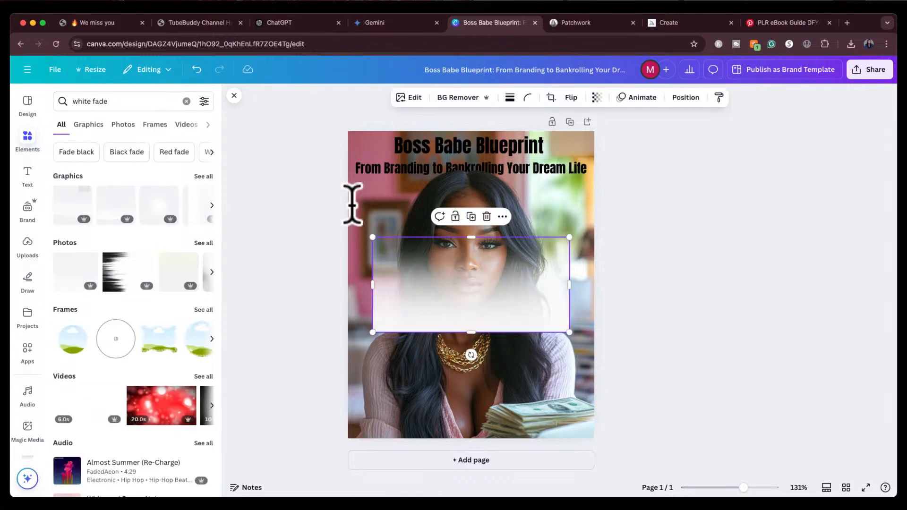
pyautogui.moveTo(471, 354); pyautogui.dragTo(446, 153)
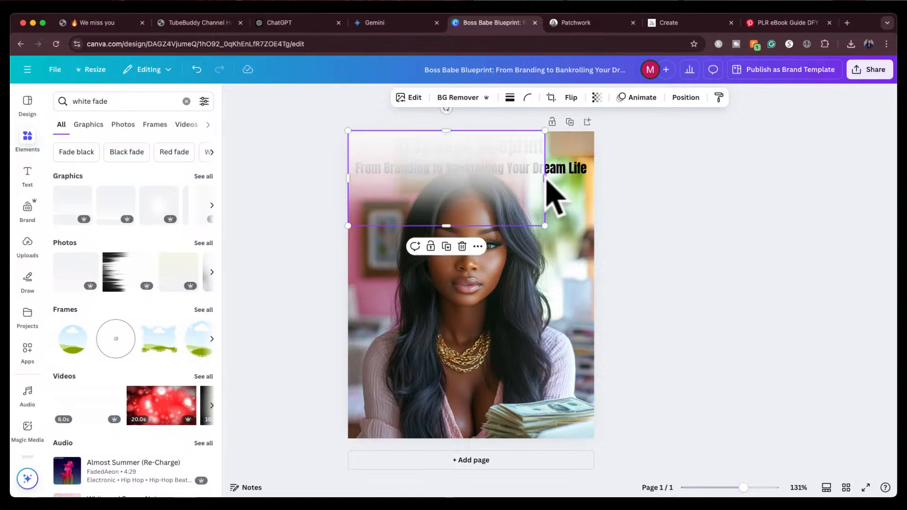
pyautogui.moveTo(545, 178); pyautogui.dragTo(593, 176)
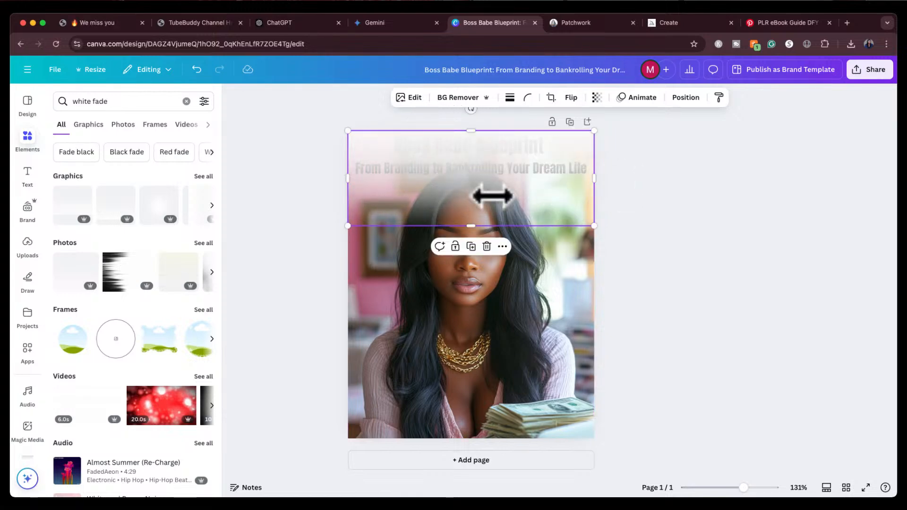
pyautogui.moveTo(471, 225); pyautogui.dragTo(471, 257)
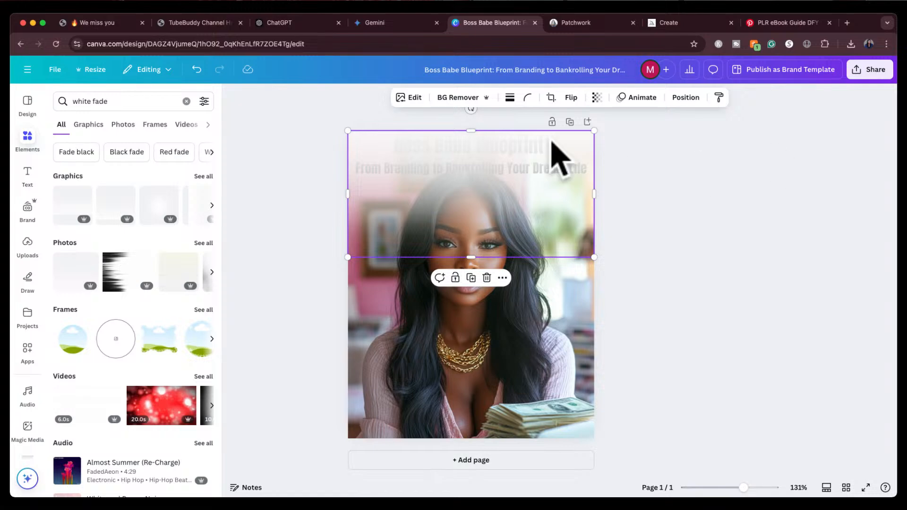
# Reorder the layers so the white fade sits behind the title text
pyautogui.click(685, 98)
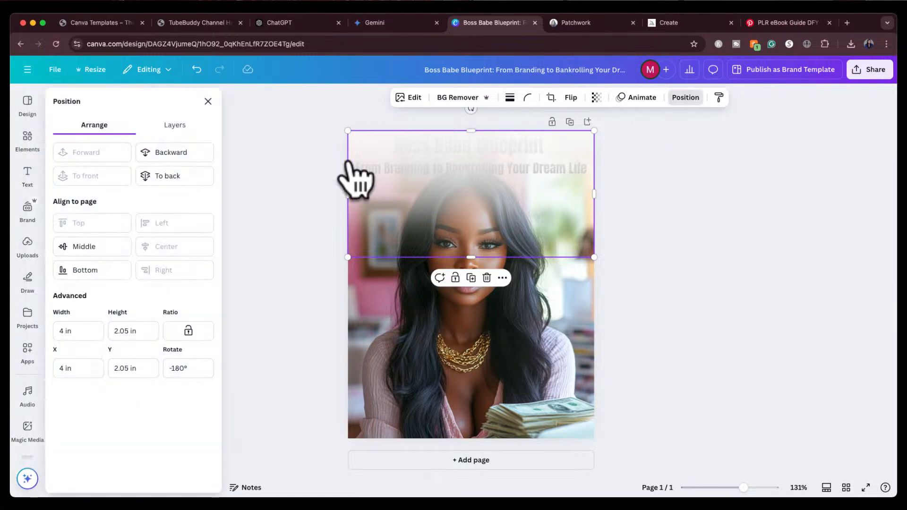
pyautogui.click(191, 126)
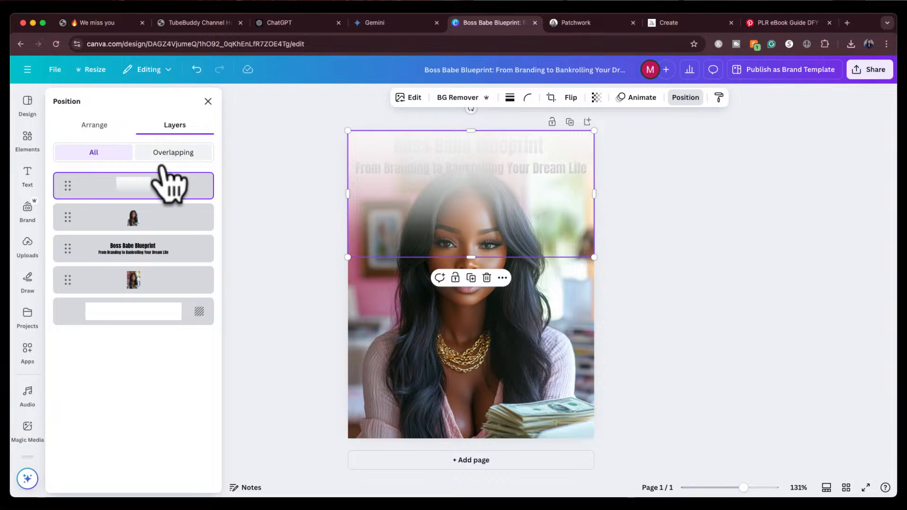
pyautogui.moveTo(163, 184); pyautogui.dragTo(165, 259)
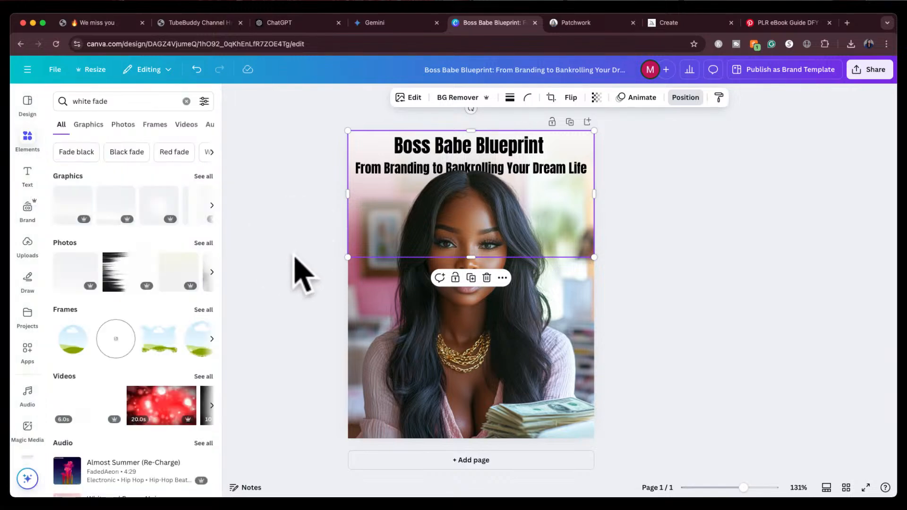
pyautogui.click(294, 257)
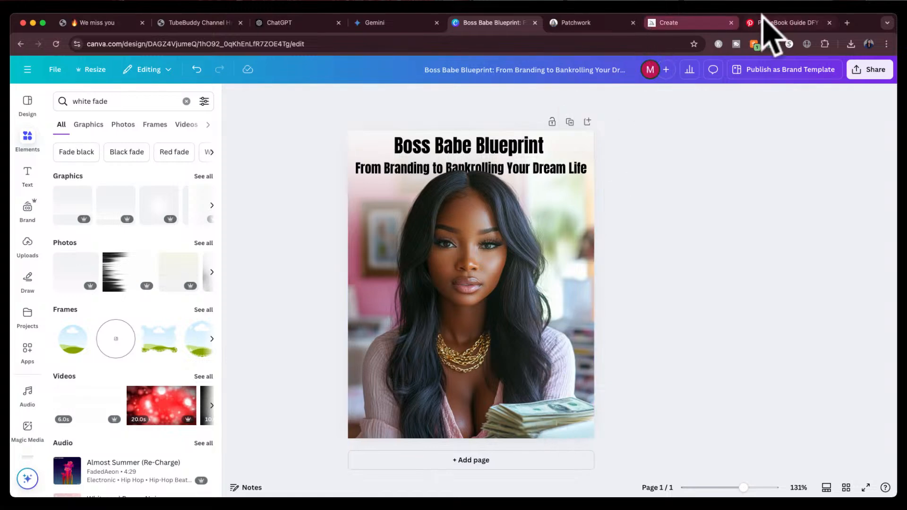
pyautogui.click(774, 22)
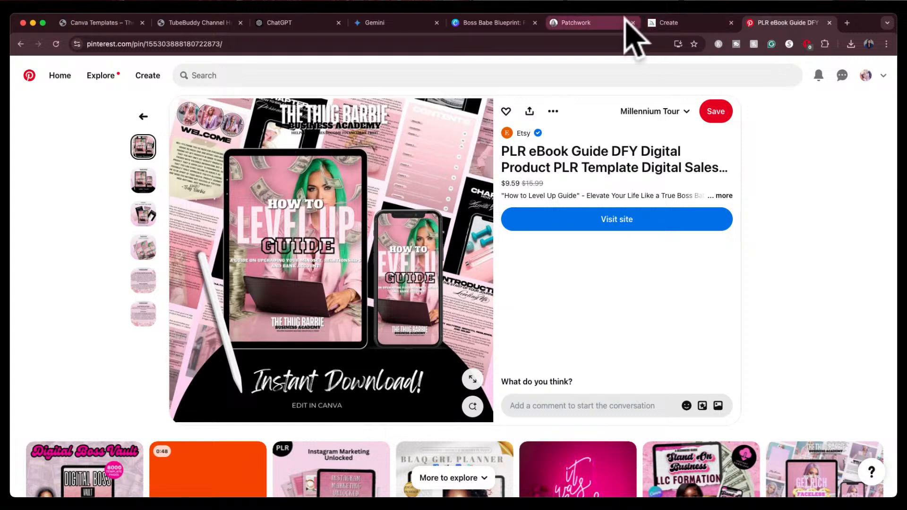
pyautogui.click(575, 25)
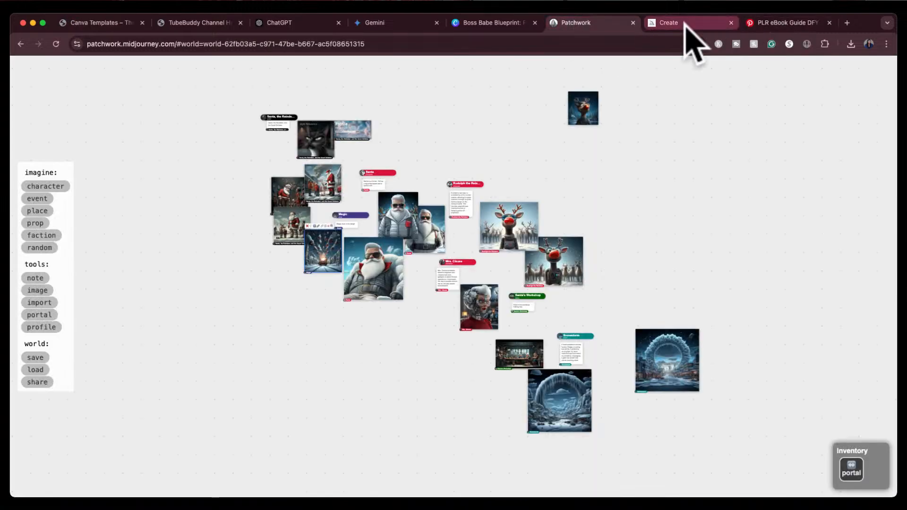
pyautogui.click(685, 24)
pyautogui.click(478, 24)
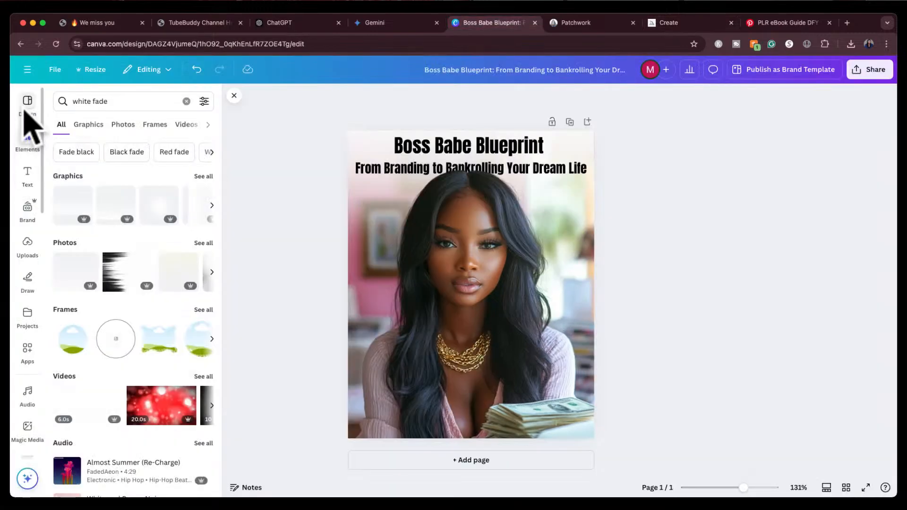
# Try adding a "falling cash" photo from an elements search with its background removed, then delete it
pyautogui.click(98, 101)
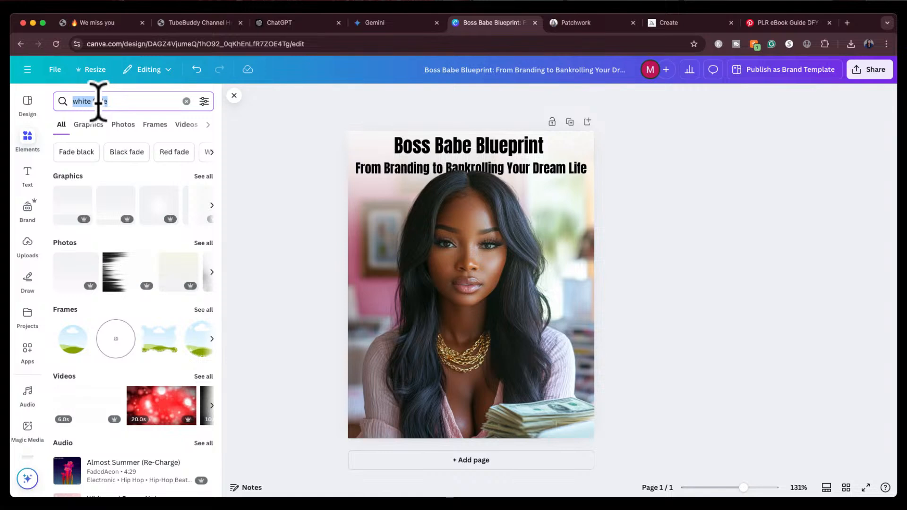
pyautogui.press('BackSpace')
pyautogui.write('falling cash')
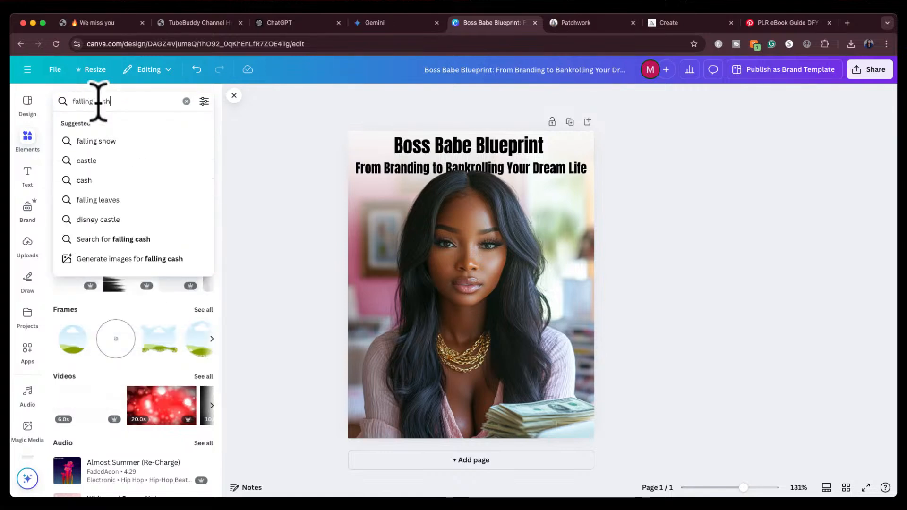
pyautogui.press('Return')
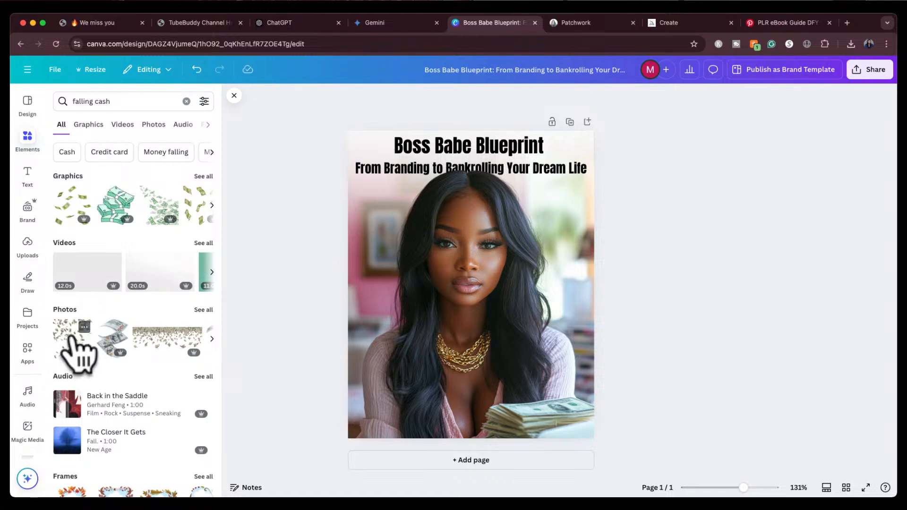
pyautogui.click(71, 337)
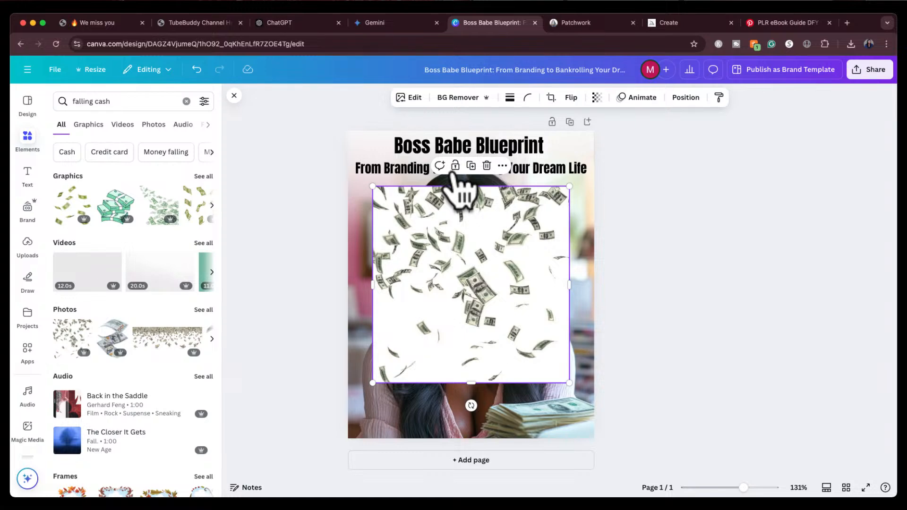
pyautogui.click(457, 98)
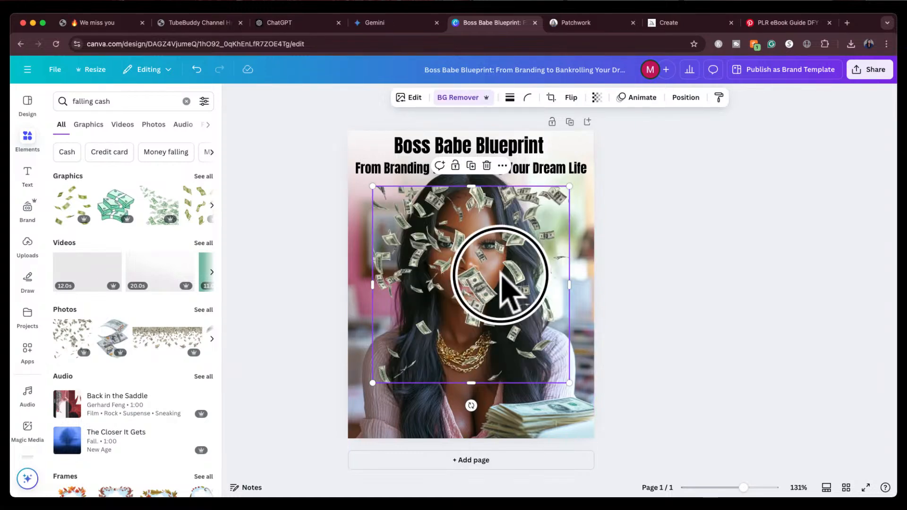
pyautogui.moveTo(501, 274); pyautogui.dragTo(425, 354)
pyautogui.press('Delete')
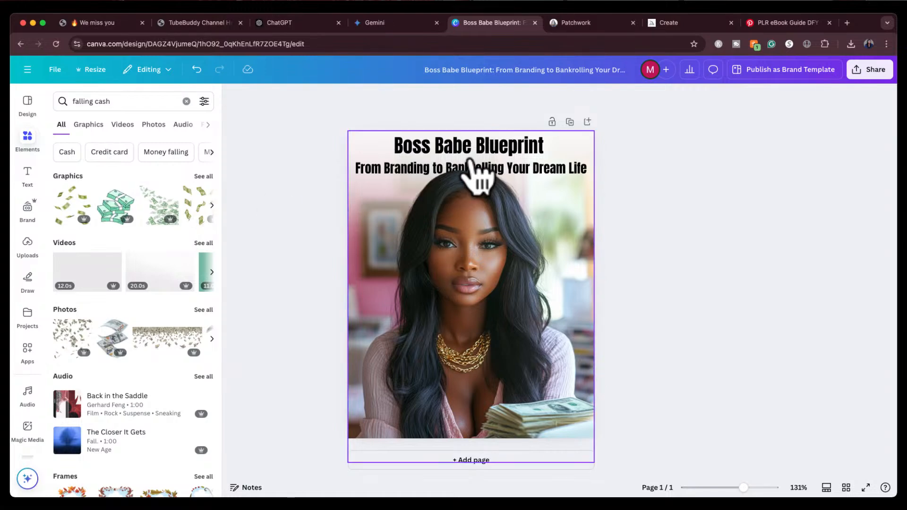
# Select the title text through the layers list and nudge it slightly upward on the cover
pyautogui.click(477, 160)
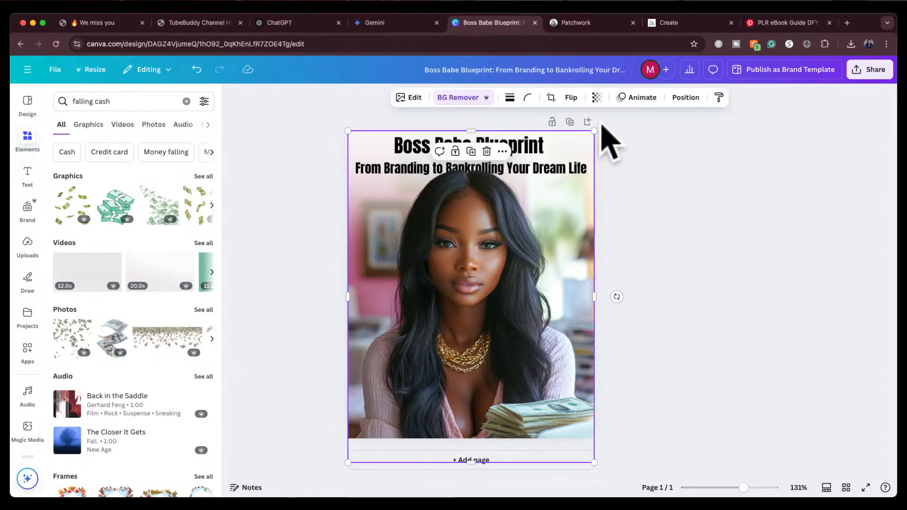
pyautogui.click(686, 97)
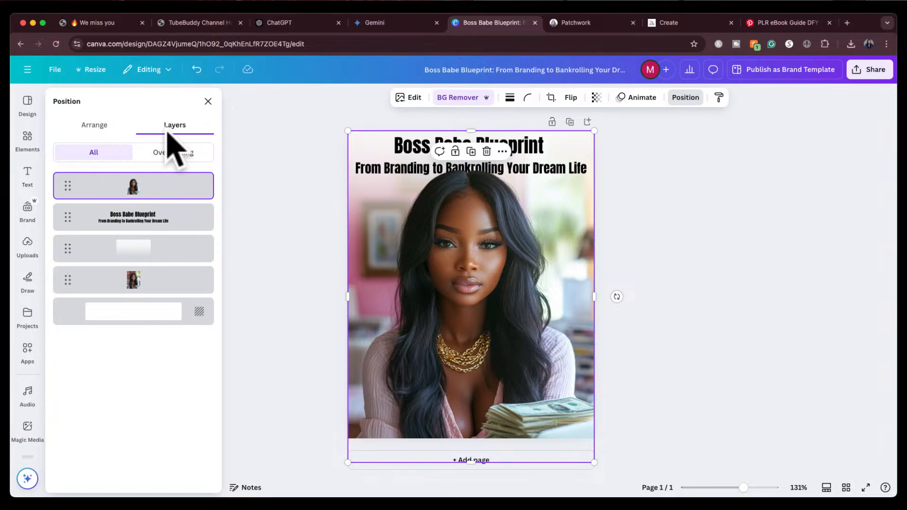
pyautogui.click(162, 217)
pyautogui.moveTo(483, 166); pyautogui.dragTo(481, 145)
pyautogui.click(672, 242)
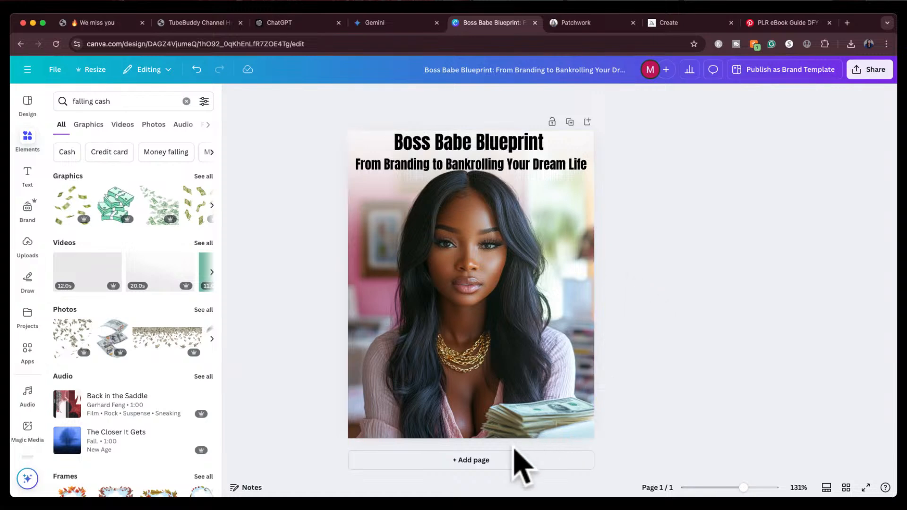
# Add a second blank page below the cover and select it
pyautogui.click(509, 461)
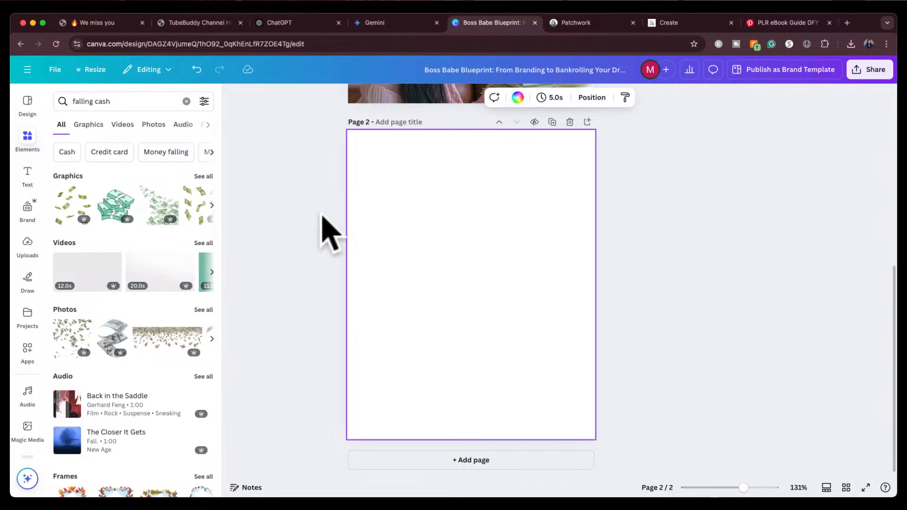
pyautogui.scroll(-2, 140, 373)
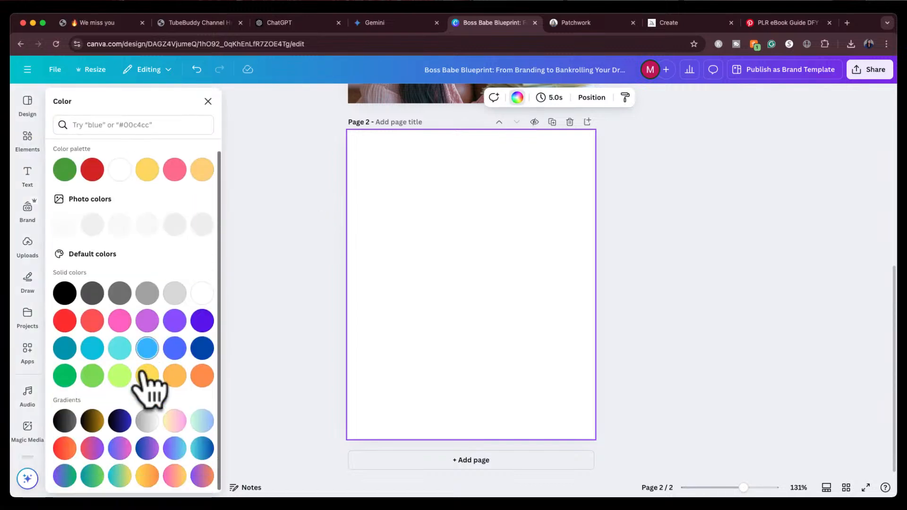
pyautogui.scroll(3, 375, 263)
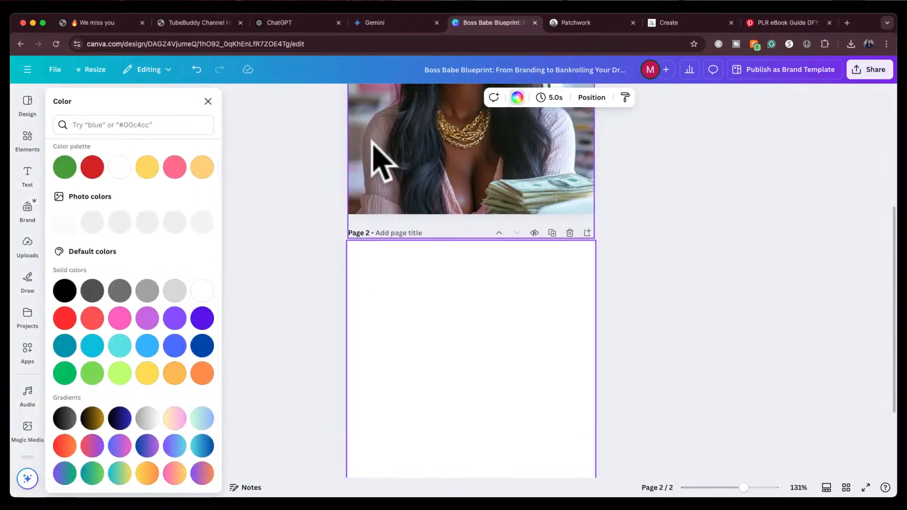
pyautogui.scroll(2, 373, 144)
pyautogui.click(390, 216)
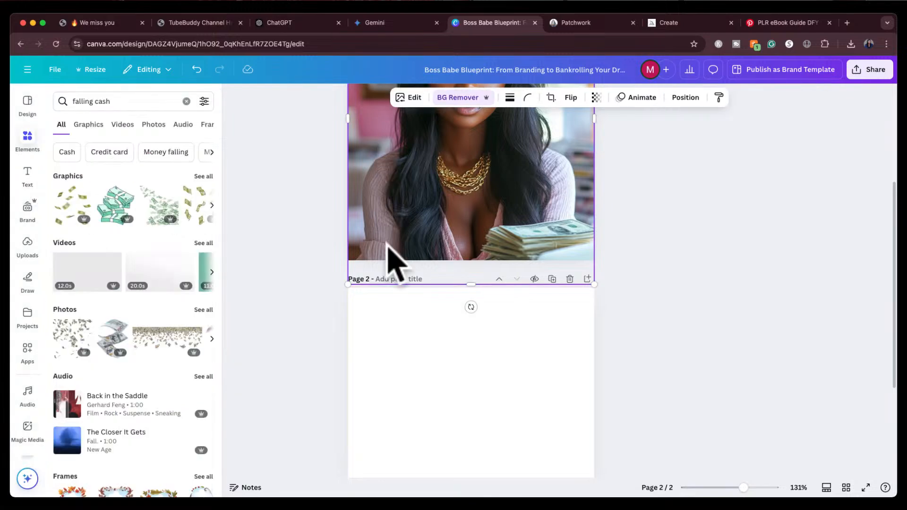
pyautogui.click(393, 347)
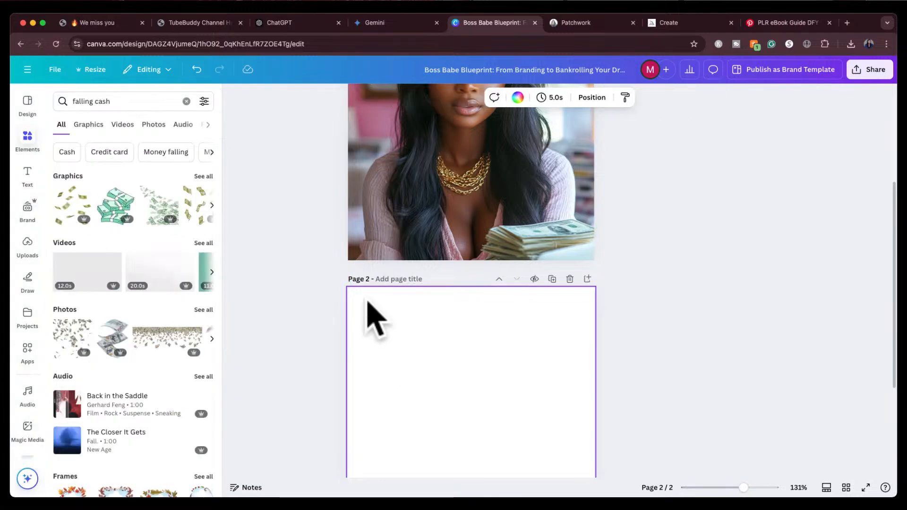
# Fill the second page's background with pink
pyautogui.click(518, 99)
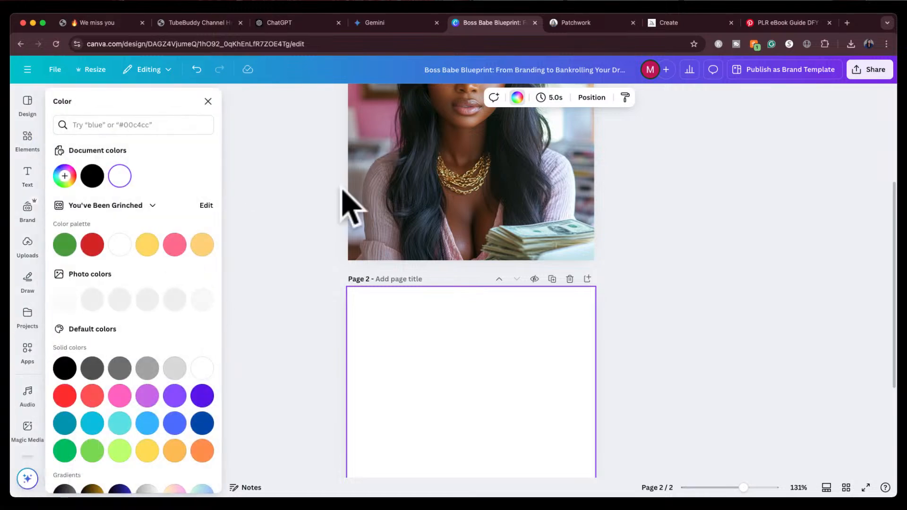
pyautogui.scroll(5, 350, 204)
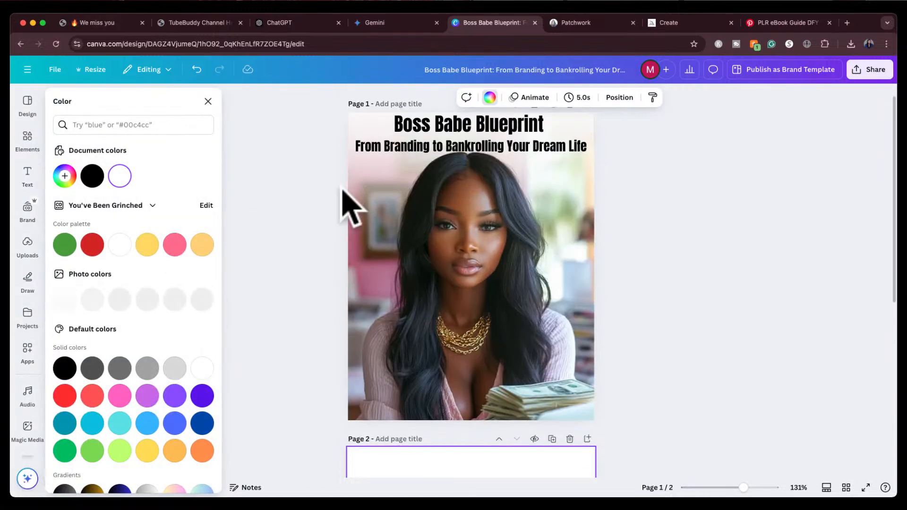
pyautogui.scroll(-3, 118, 416)
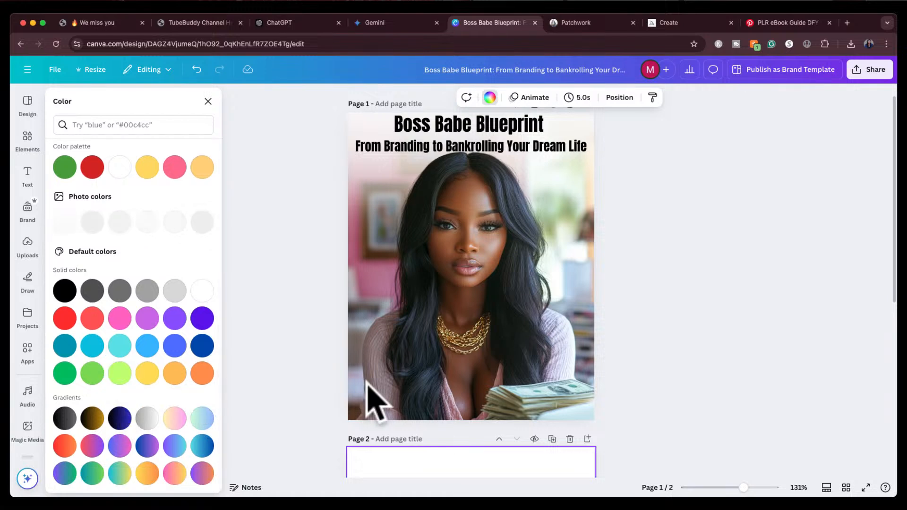
pyautogui.scroll(-3, 378, 402)
pyautogui.scroll(3, 391, 410)
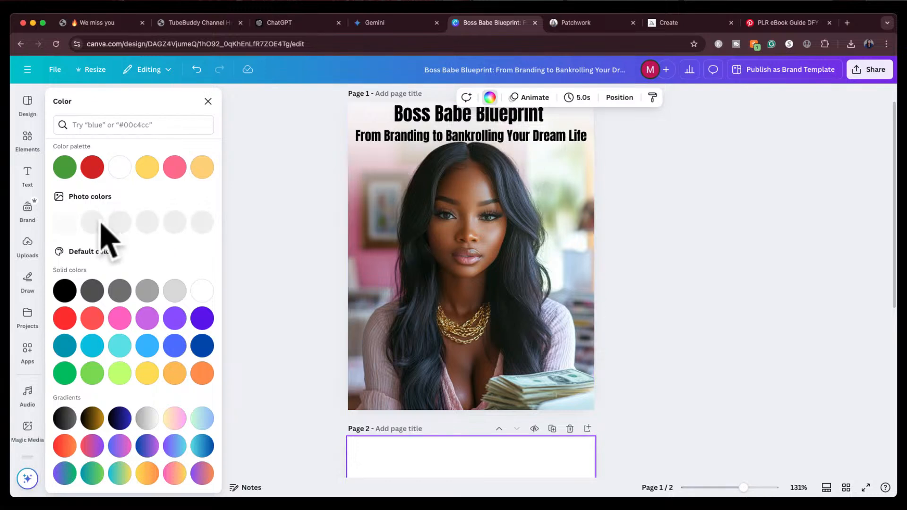
pyautogui.click(149, 221)
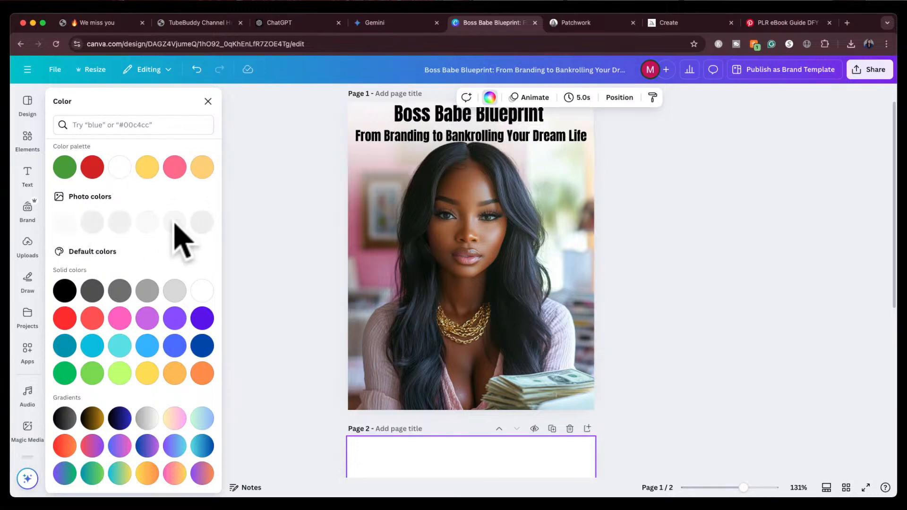
pyautogui.click(204, 222)
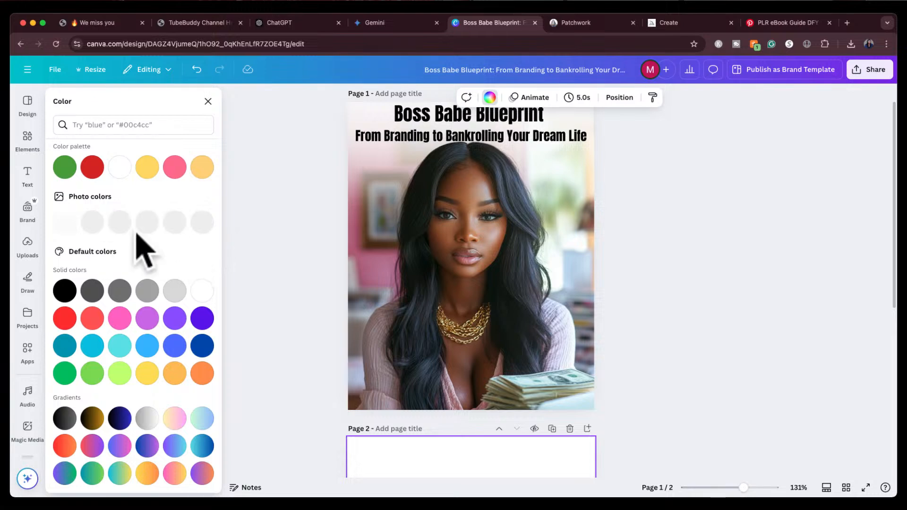
pyautogui.scroll(-5, 299, 380)
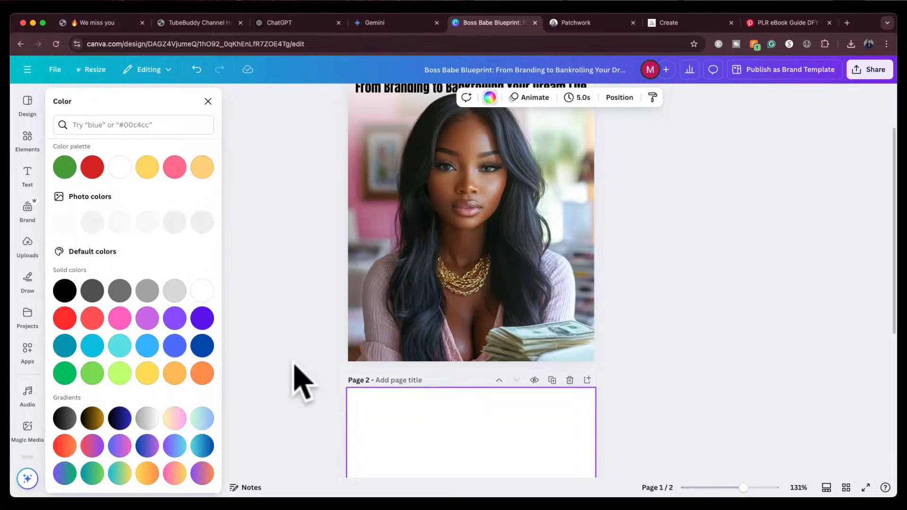
pyautogui.click(377, 390)
pyautogui.scroll(-5, 384, 407)
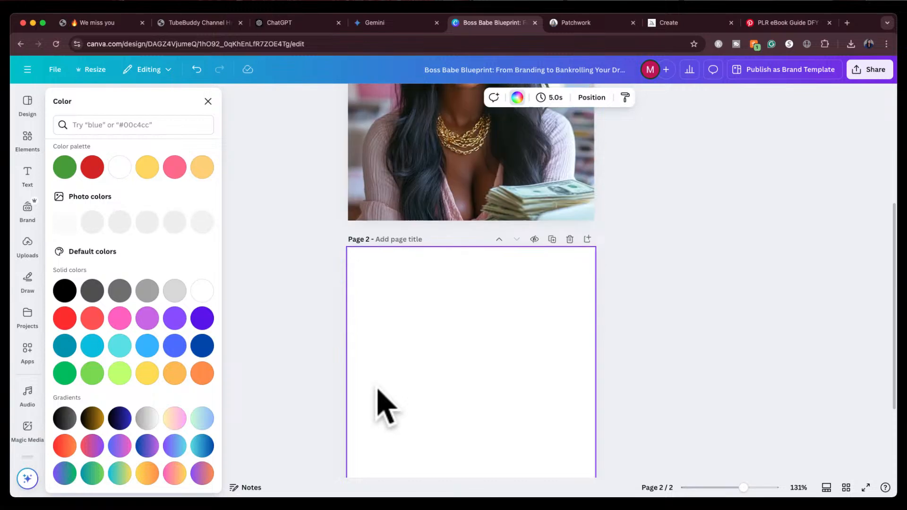
pyautogui.click(122, 321)
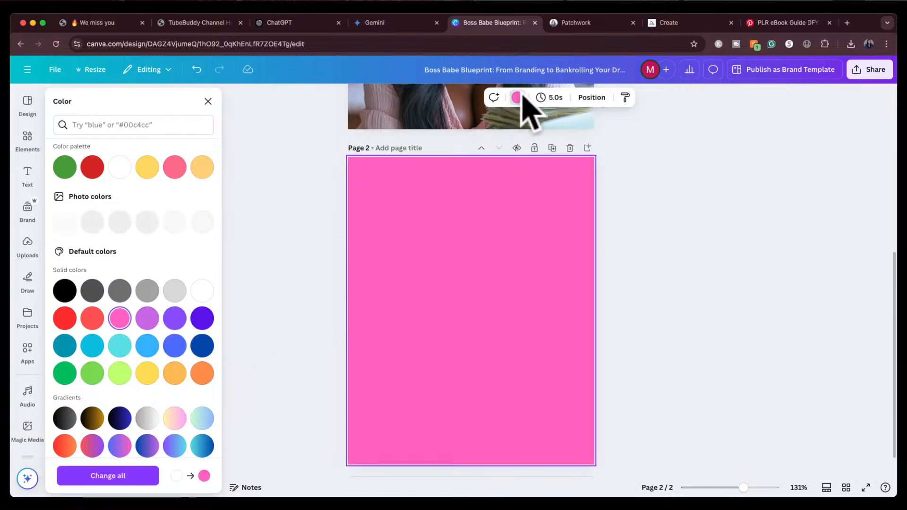
pyautogui.click(518, 99)
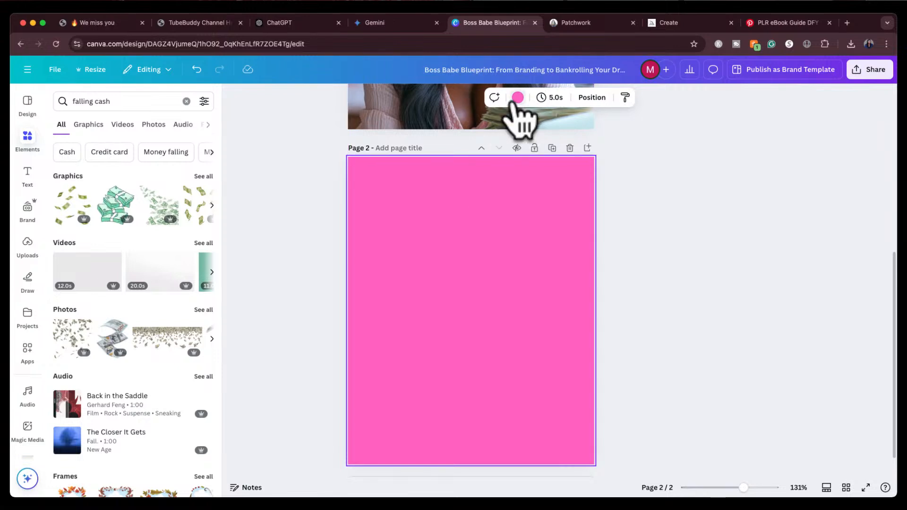
pyautogui.click(518, 97)
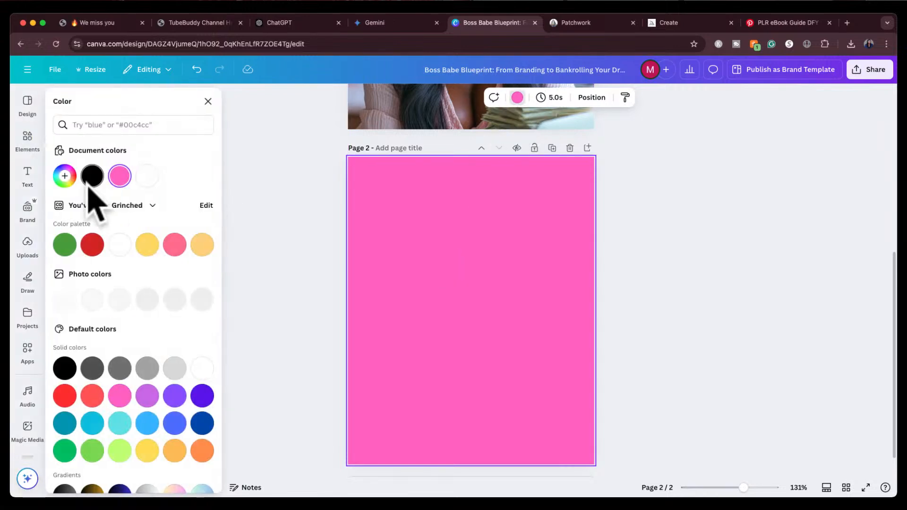
# Set the second page's background to #A994A0 by sampling the cover photo with the eyedropper
pyautogui.click(64, 177)
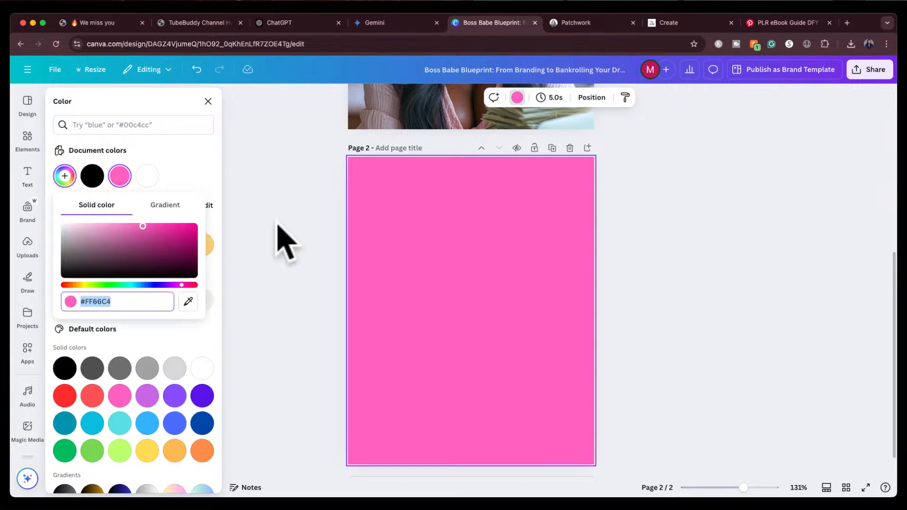
pyautogui.scroll(1, 259, 236)
pyautogui.click(188, 301)
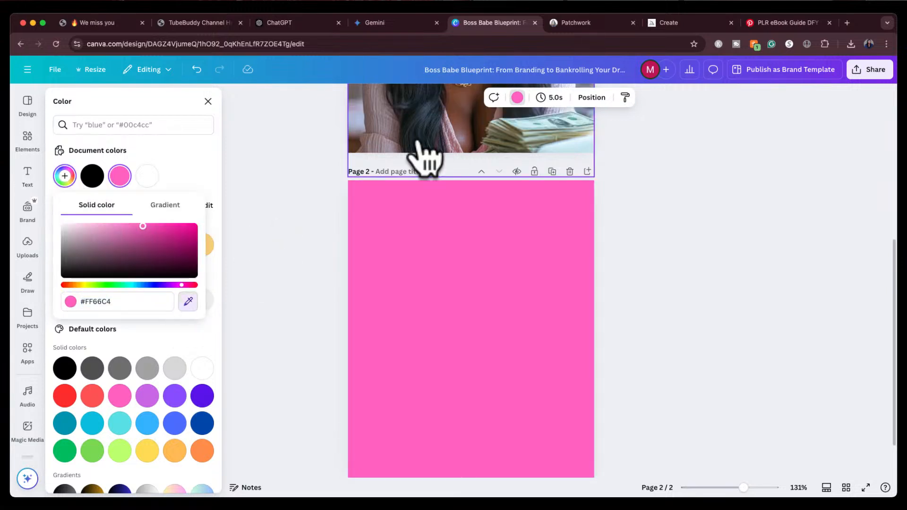
pyautogui.click(383, 124)
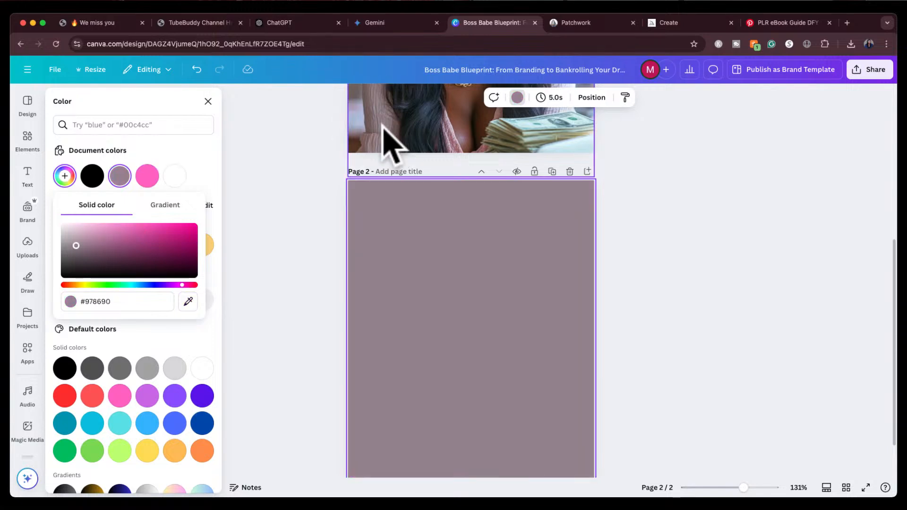
pyautogui.click(188, 301)
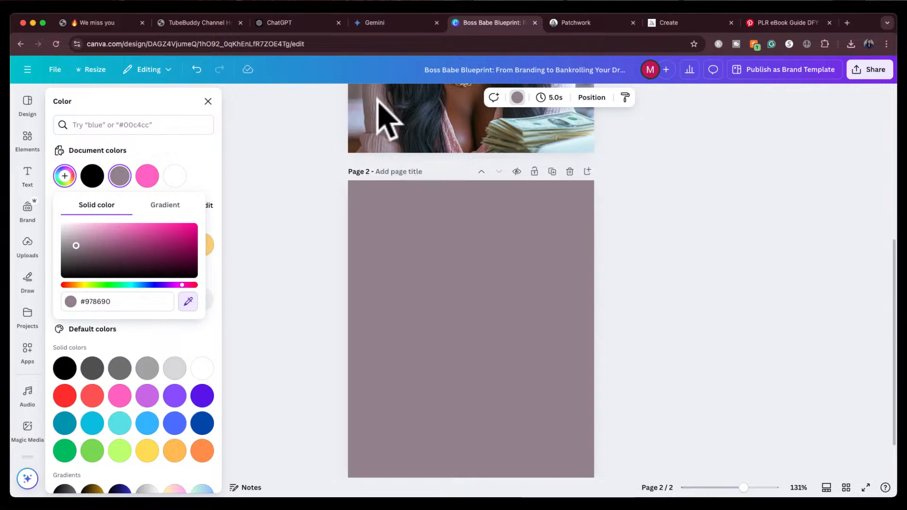
pyautogui.click(444, 129)
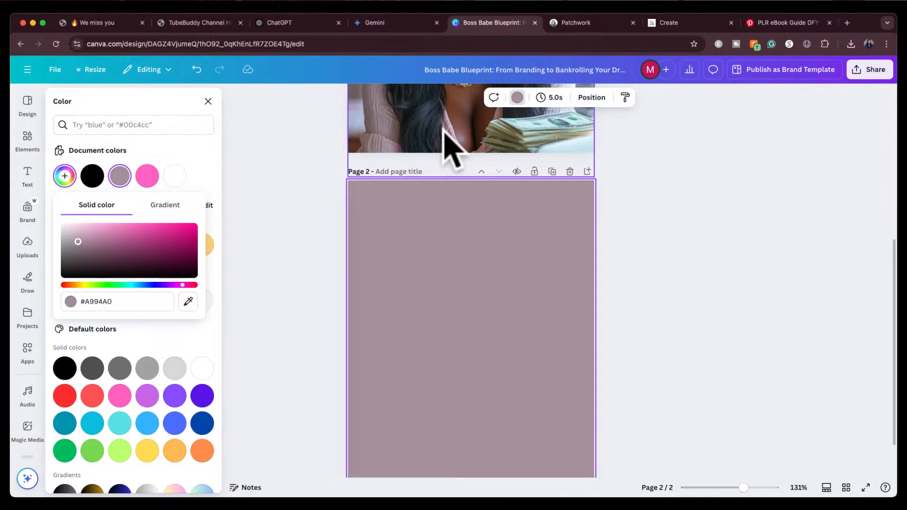
pyautogui.click(322, 254)
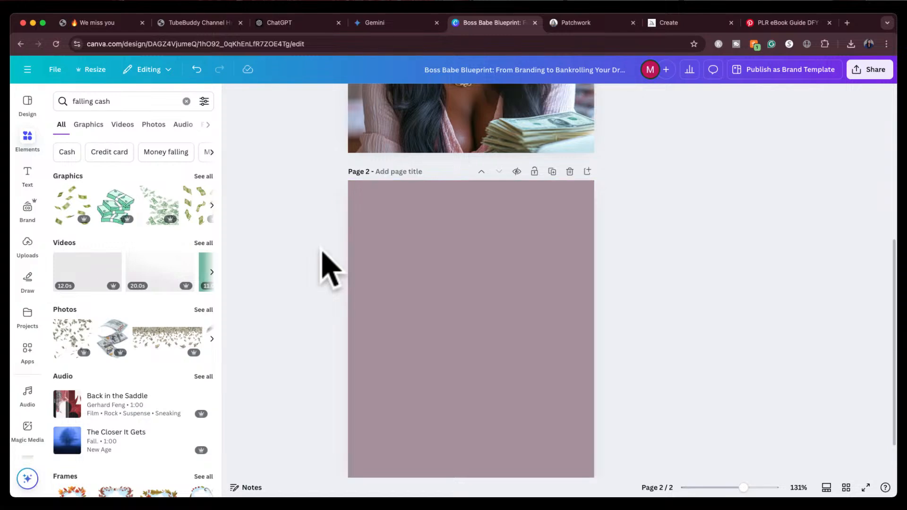
# Recolour page 2's background to #B5718B by sampling a pinker tone from the cover photo with the eyedropper
pyautogui.scroll(5, 322, 254)
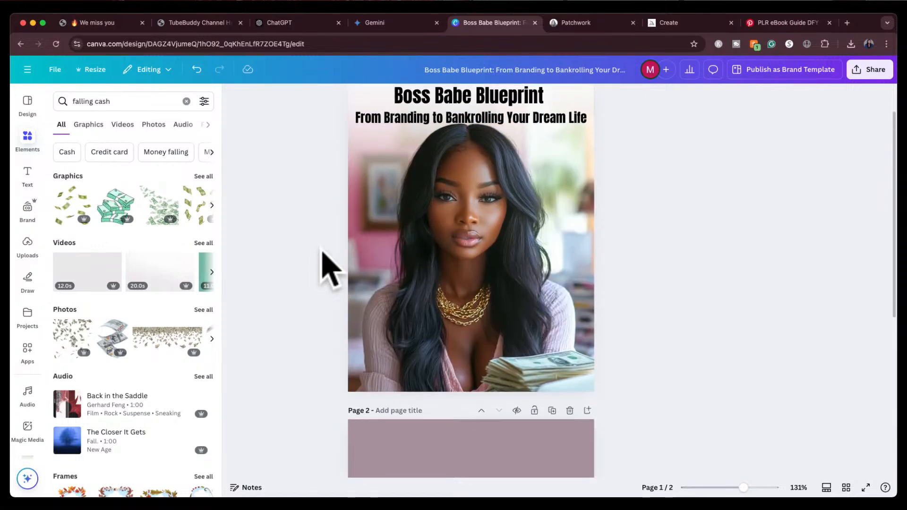
pyautogui.click(396, 459)
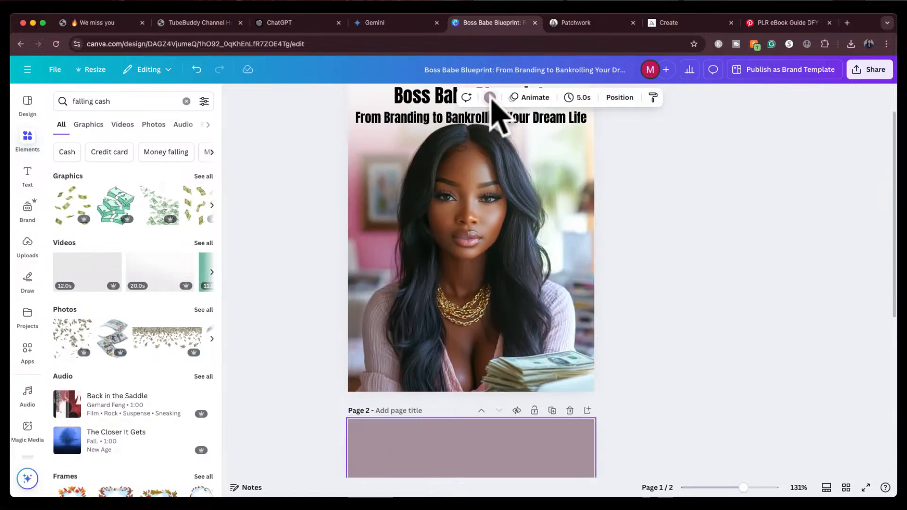
pyautogui.click(490, 98)
pyautogui.click(64, 176)
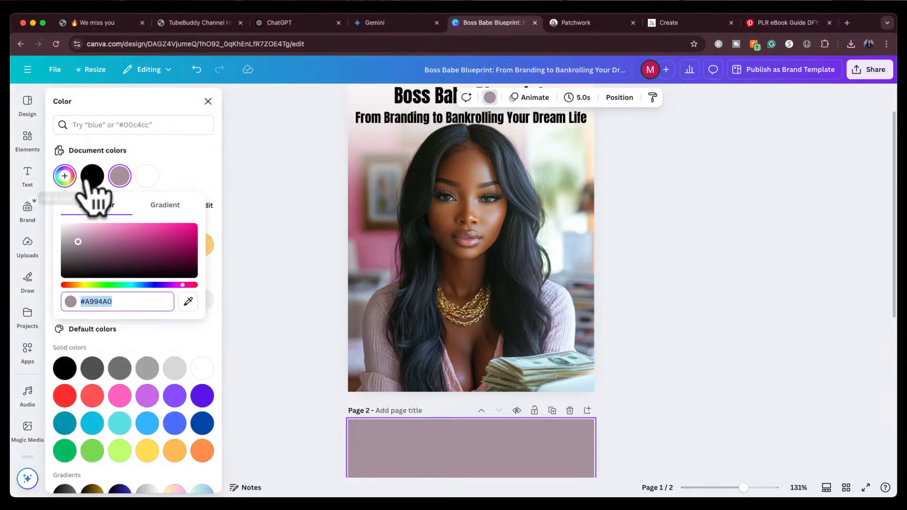
pyautogui.click(188, 301)
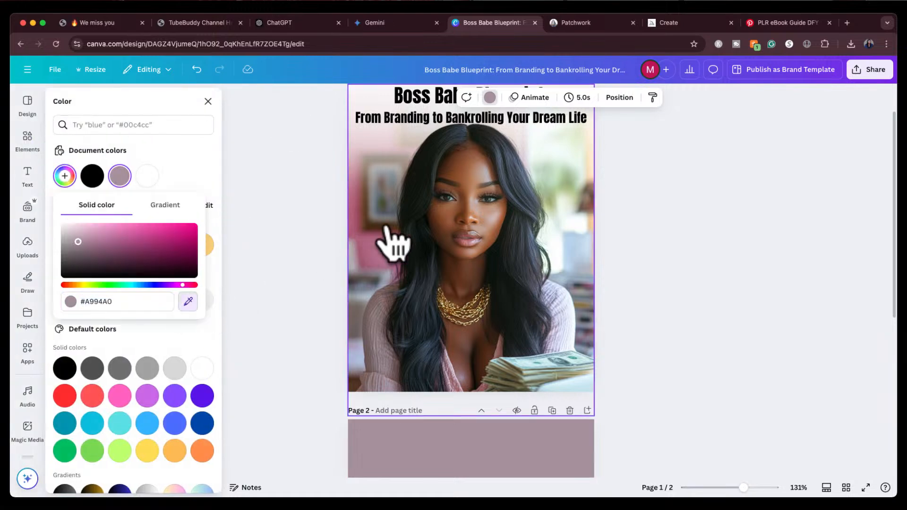
pyautogui.click(375, 239)
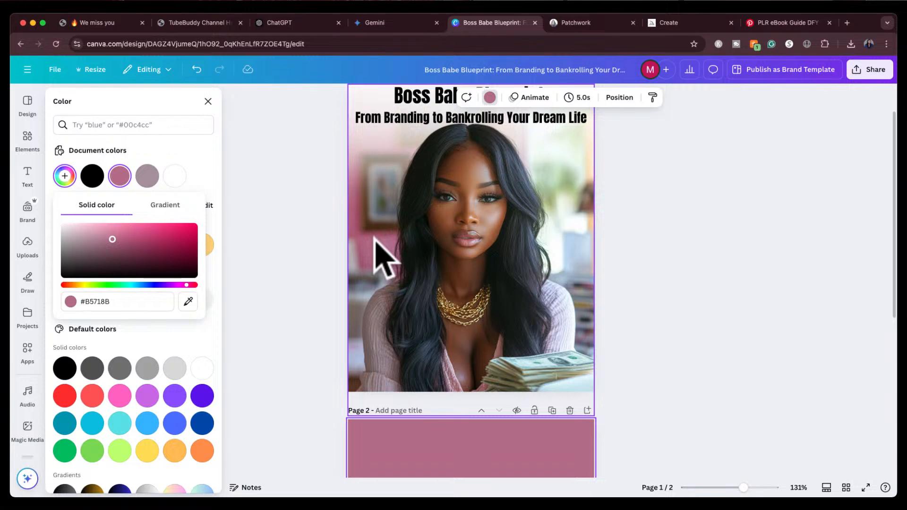
pyautogui.click(639, 219)
pyautogui.scroll(-6, 639, 218)
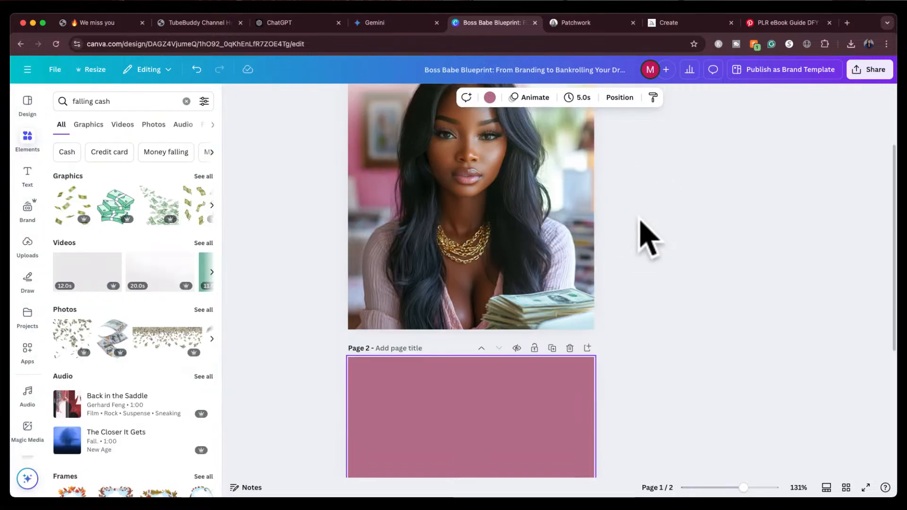
pyautogui.scroll(3, 640, 218)
pyautogui.scroll(4, 648, 239)
pyautogui.scroll(-1, 648, 239)
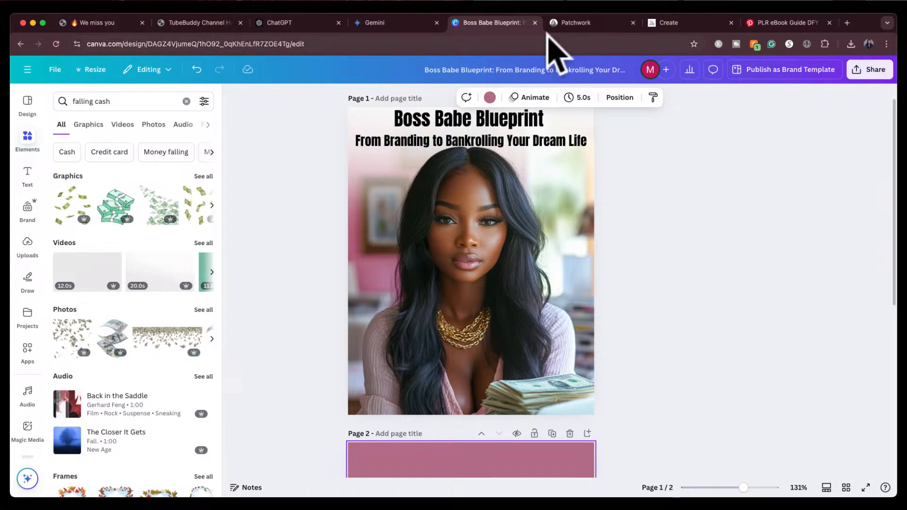
# Switch to ChatGPT and select the Introduction heading and its welcome paragraph
pyautogui.click(299, 25)
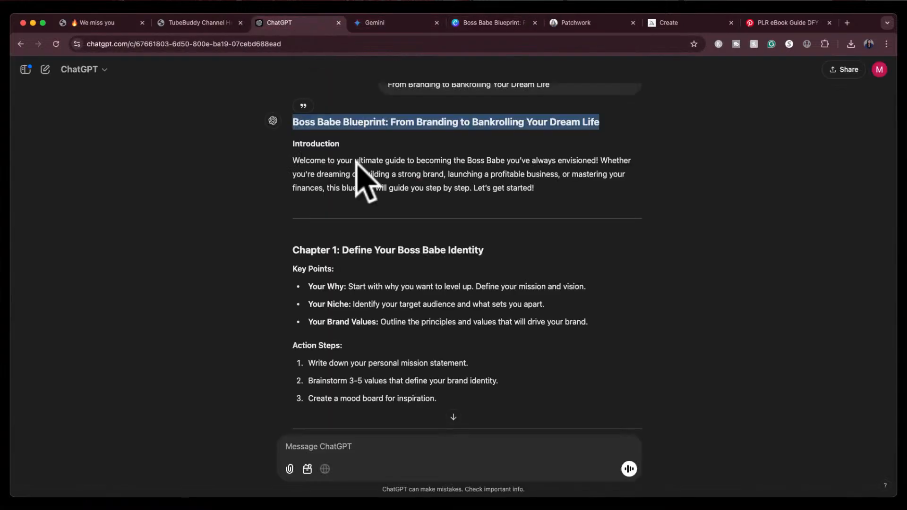
pyautogui.click(382, 215)
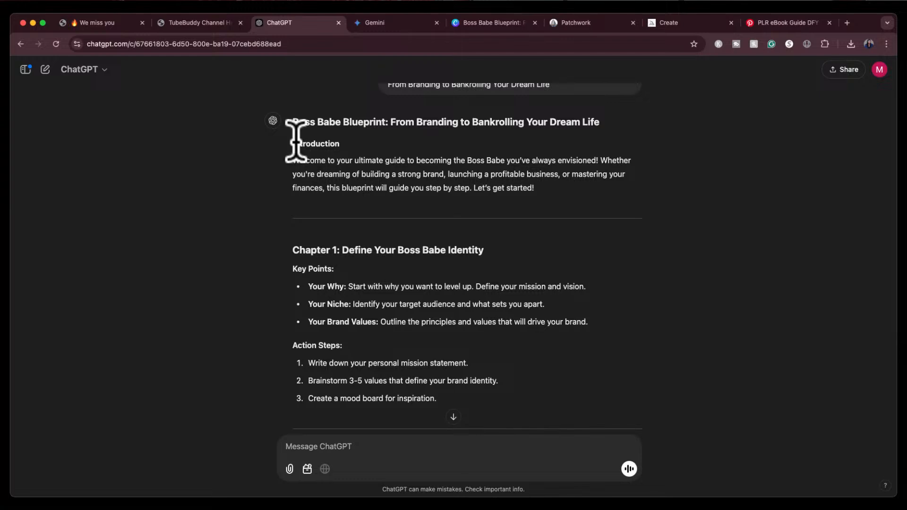
pyautogui.moveTo(294, 142); pyautogui.dragTo(544, 191)
pyautogui.press('super+c')
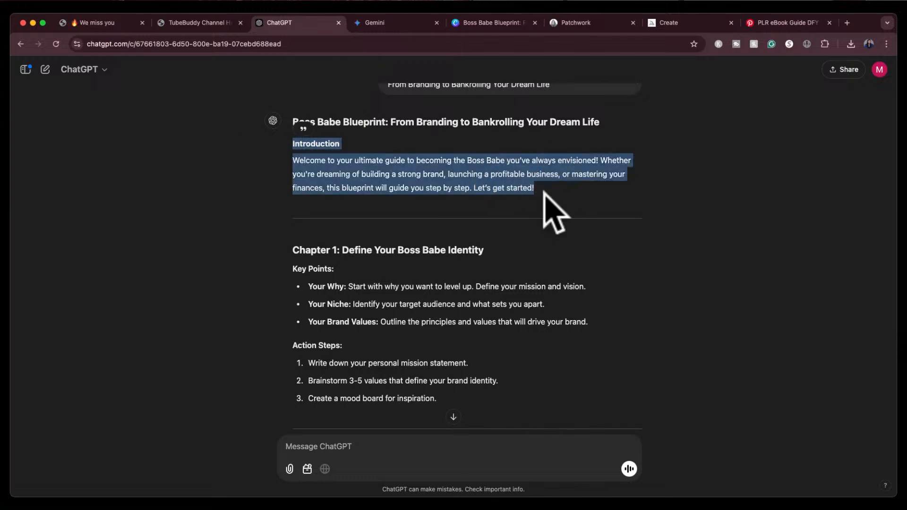
# Try pasting the introduction text into a new heading text box on page 2, then remove it
pyautogui.click(505, 23)
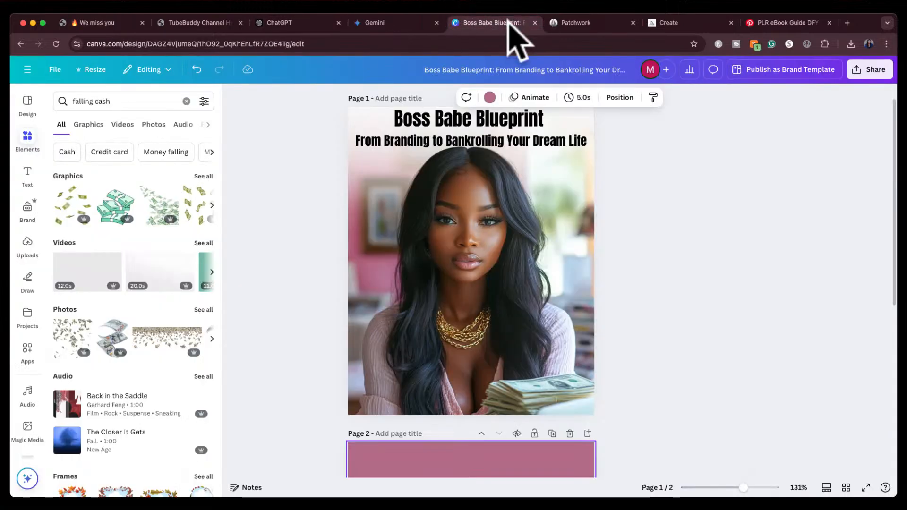
pyautogui.scroll(-5, 449, 313)
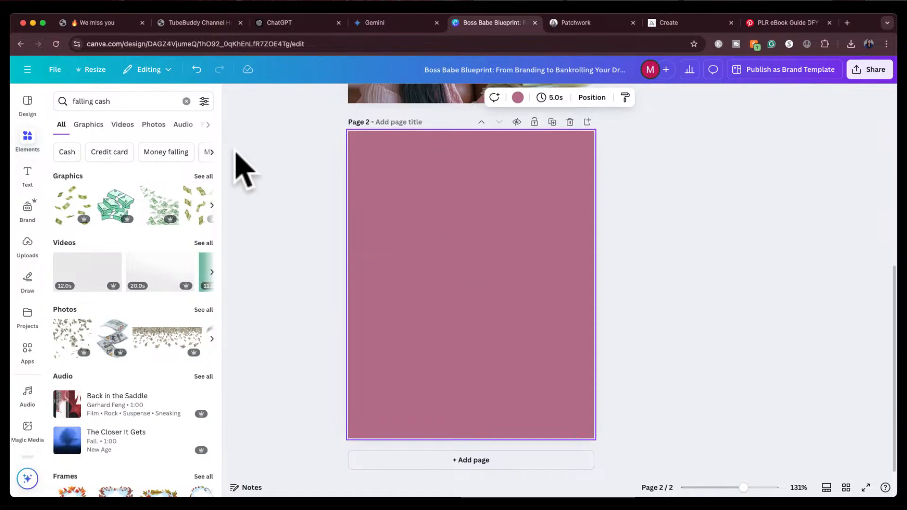
pyautogui.click(27, 174)
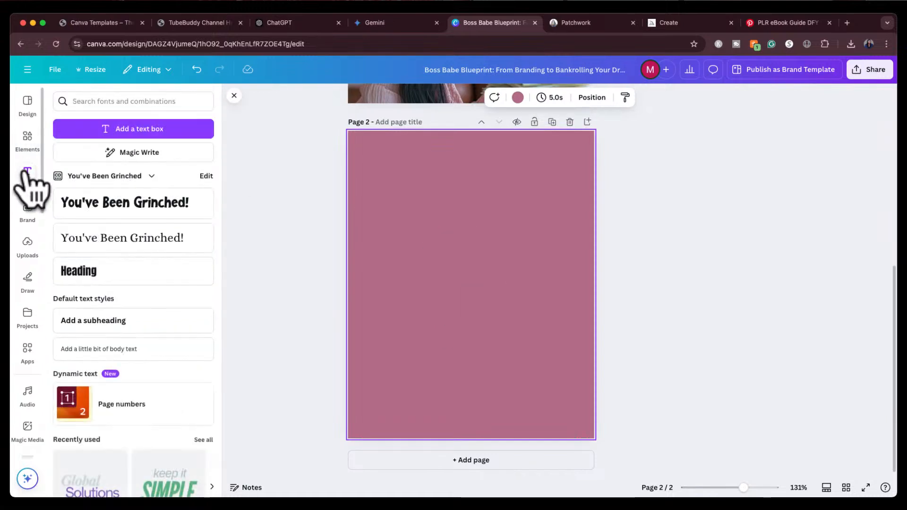
pyautogui.click(124, 278)
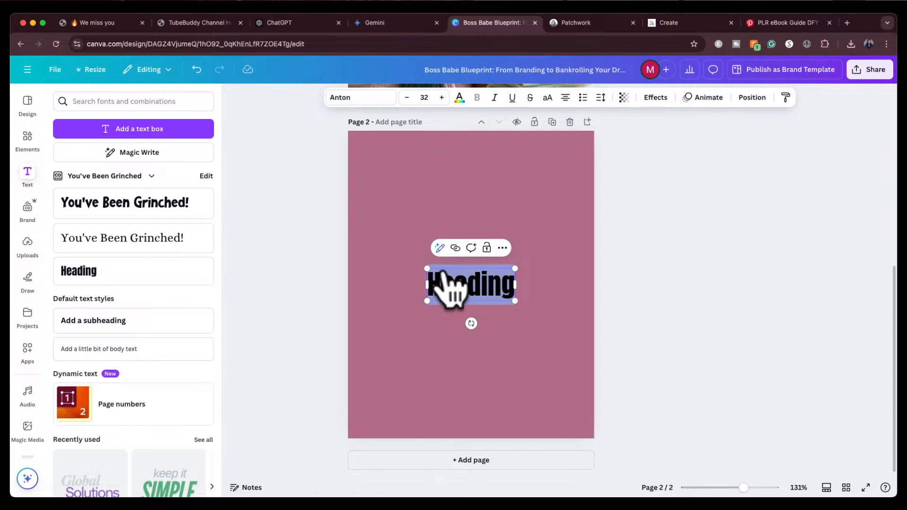
pyautogui.press('super+v')
pyautogui.click(713, 244)
pyautogui.moveTo(529, 335); pyautogui.dragTo(529, 206)
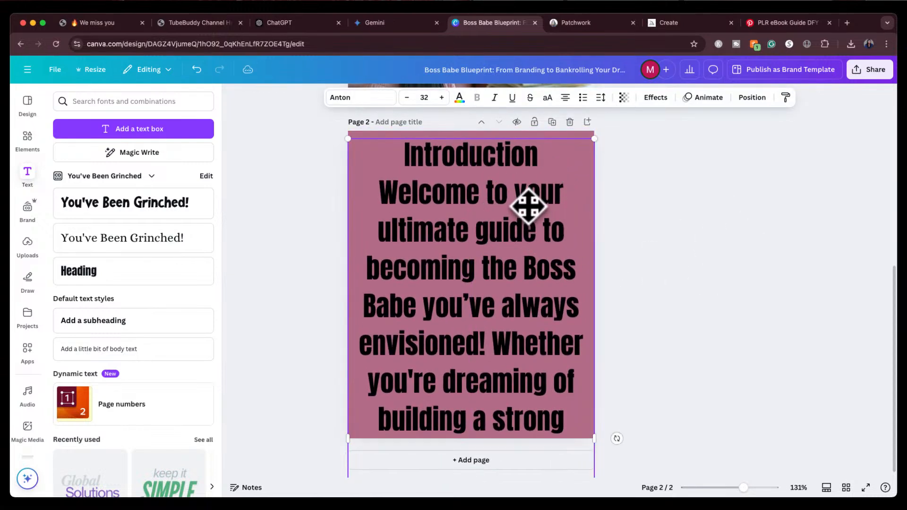
pyautogui.press('super+z')
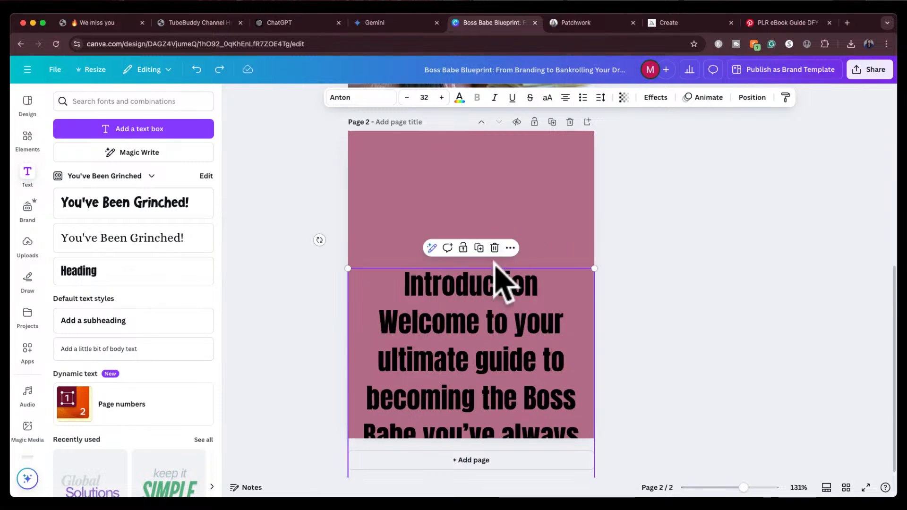
pyautogui.press('super+z')
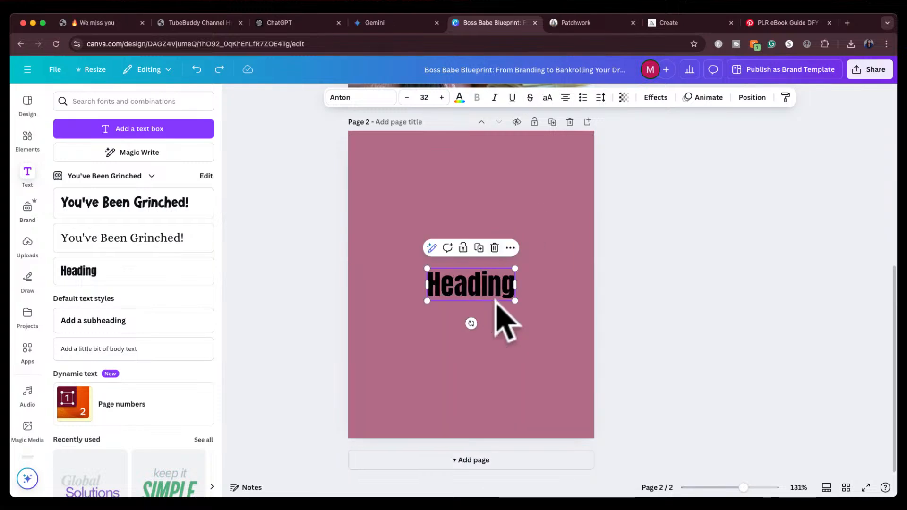
pyautogui.press('Delete')
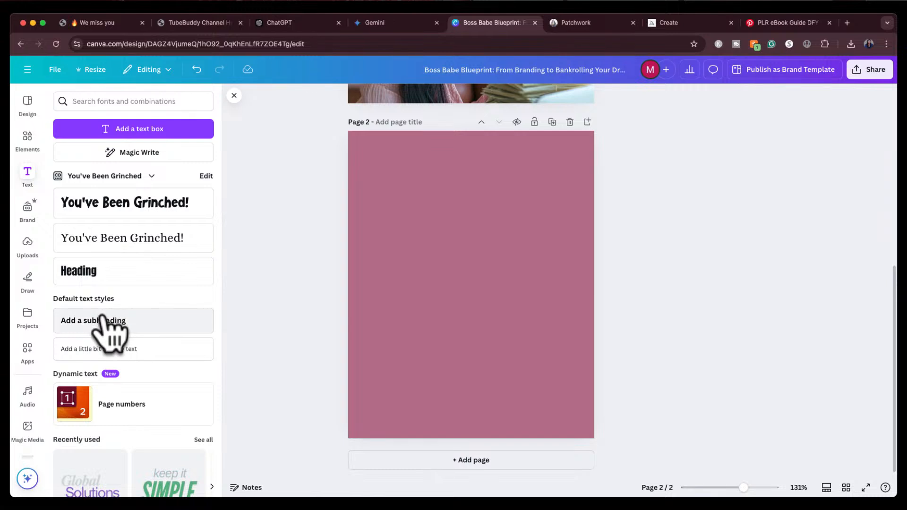
# Add a subheading text box to page 2, paste the introduction text into it and move it near the top
pyautogui.moveTo(106, 326); pyautogui.dragTo(434, 229)
pyautogui.press('super+v')
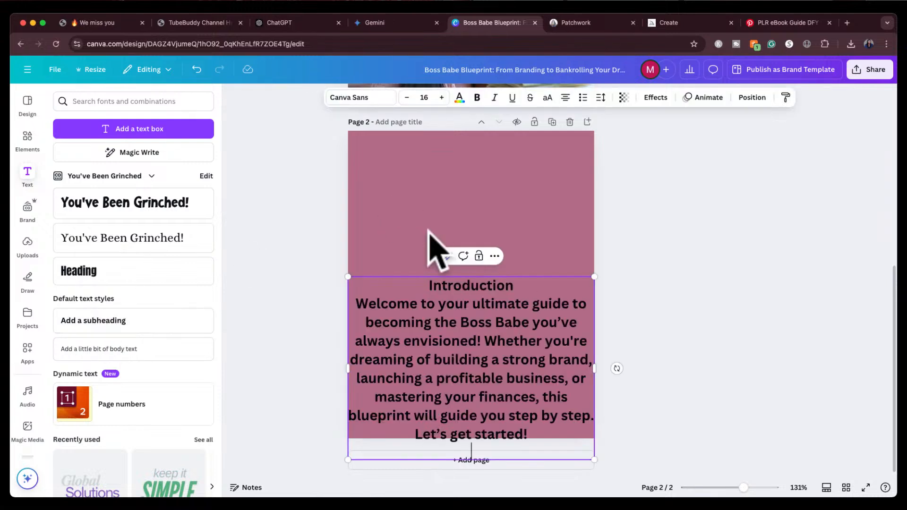
pyautogui.moveTo(441, 381); pyautogui.dragTo(445, 251)
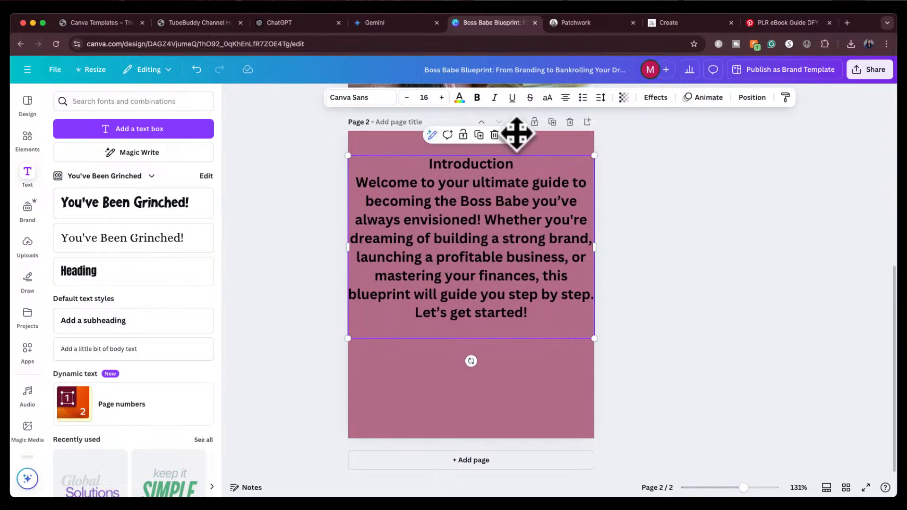
# Left-align the introduction text and insert a blank line after the Introduction heading
pyautogui.click(565, 97)
pyautogui.click(441, 163)
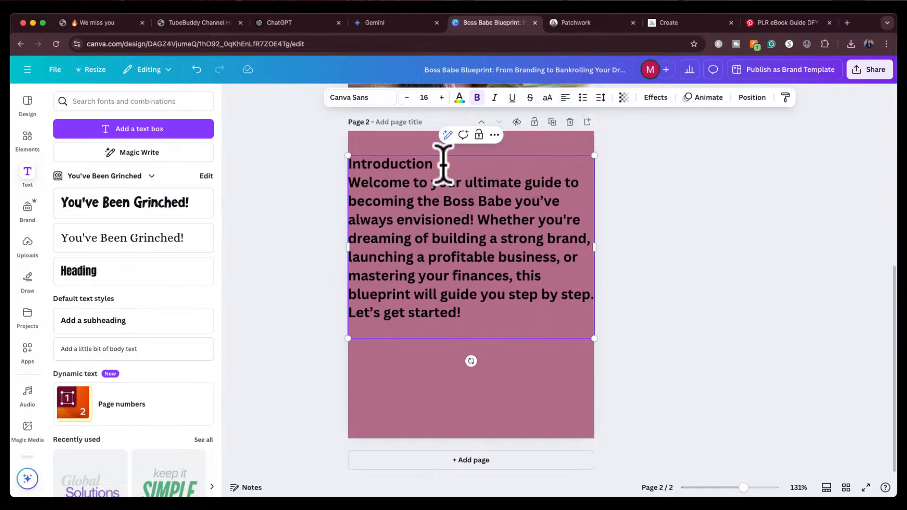
pyautogui.press('Return')
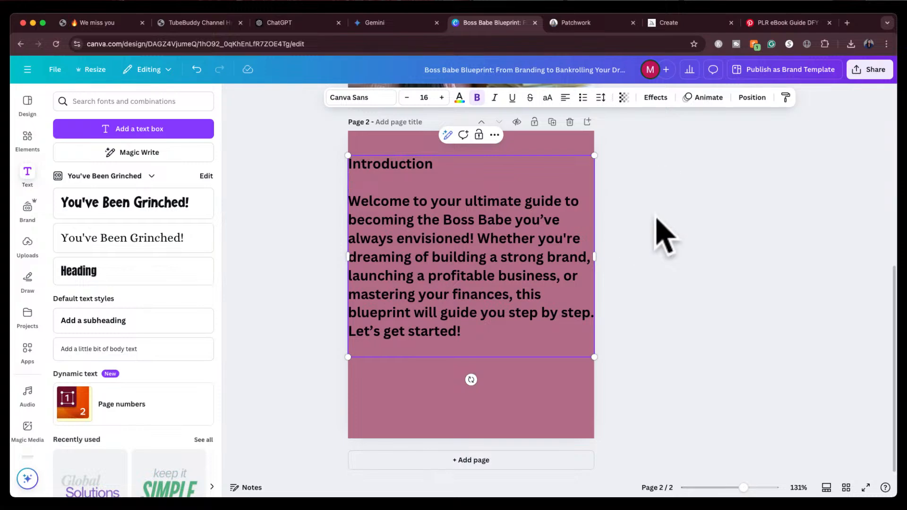
pyautogui.press('Escape')
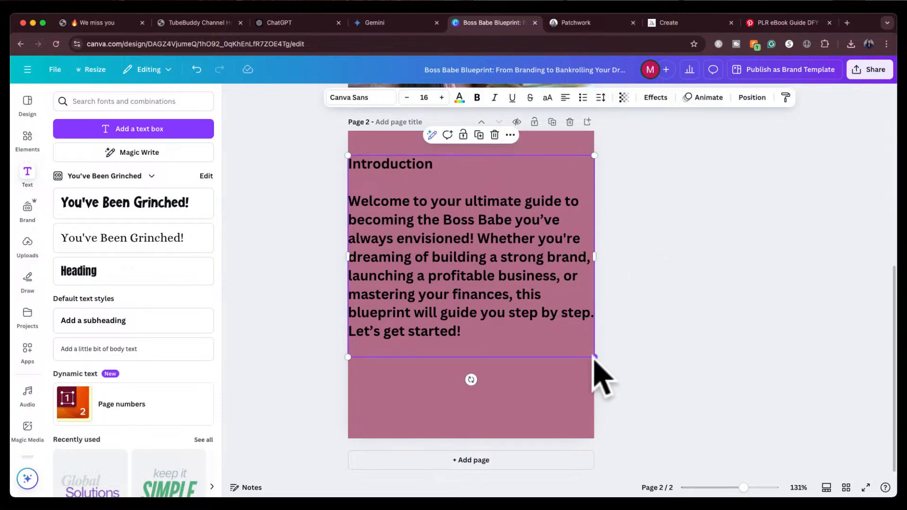
# Scale the introduction text box down to about 14.6 font size and move it slightly lower on page 2
pyautogui.click(405, 98)
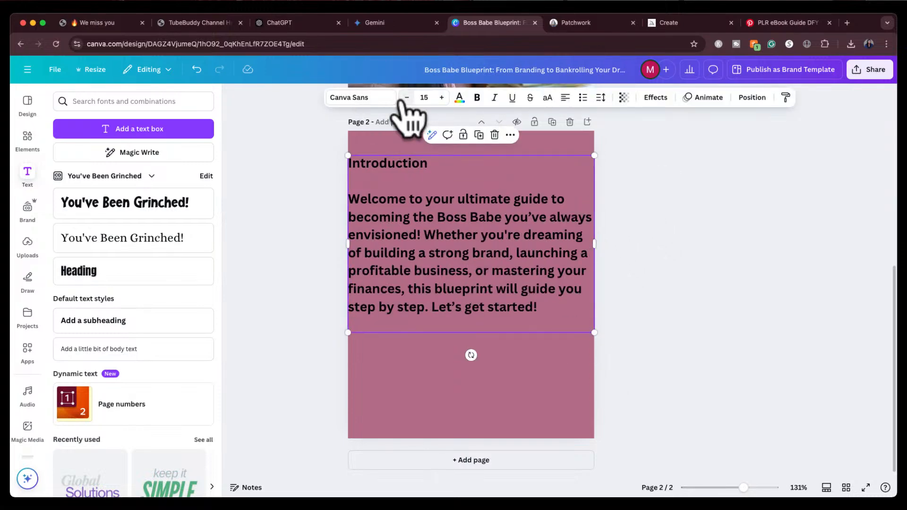
pyautogui.click(442, 97)
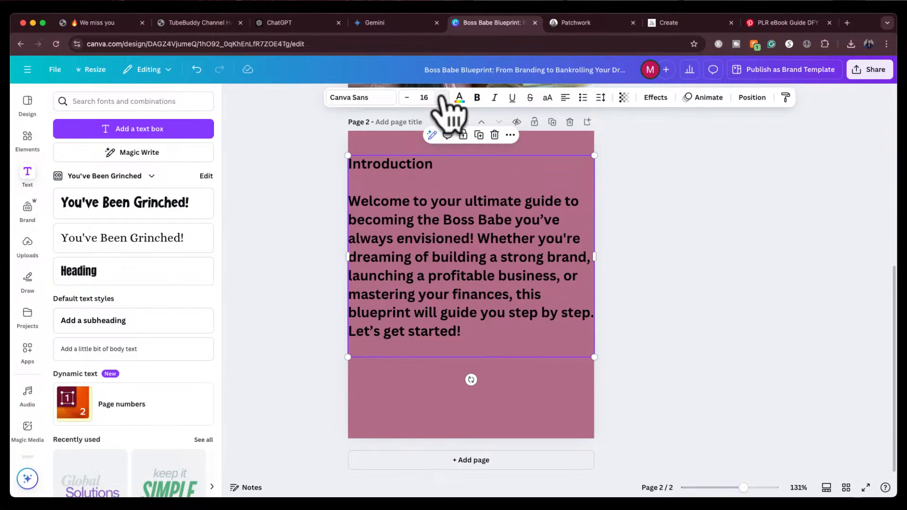
pyautogui.moveTo(593, 357); pyautogui.dragTo(573, 339)
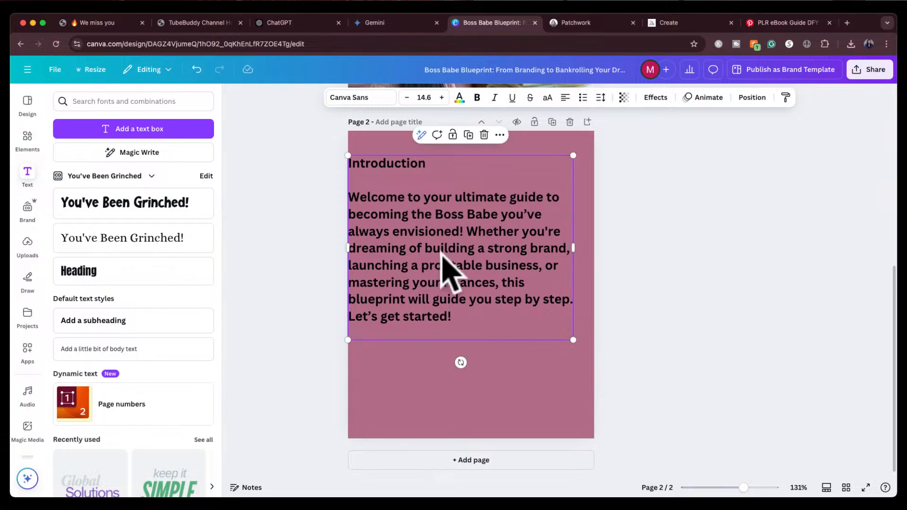
pyautogui.moveTo(449, 273); pyautogui.dragTo(452, 292)
pyautogui.click(647, 222)
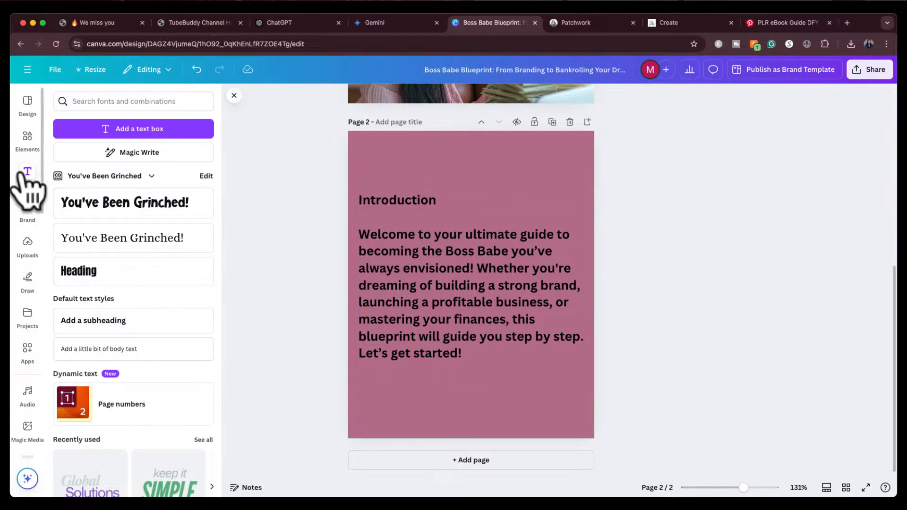
# Add the uploaded pink sports car image to page 2, remove its background and move it to the bottom right corner
pyautogui.click(27, 243)
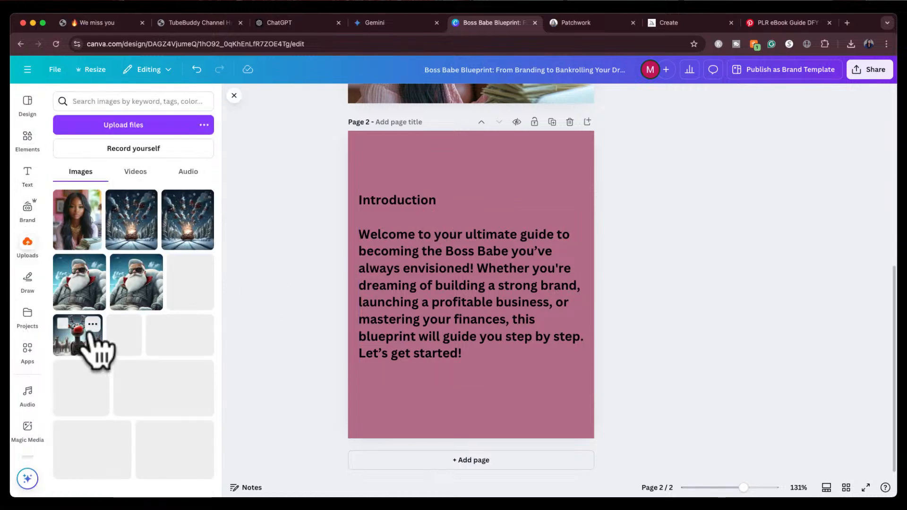
pyautogui.scroll(-15, 88, 335)
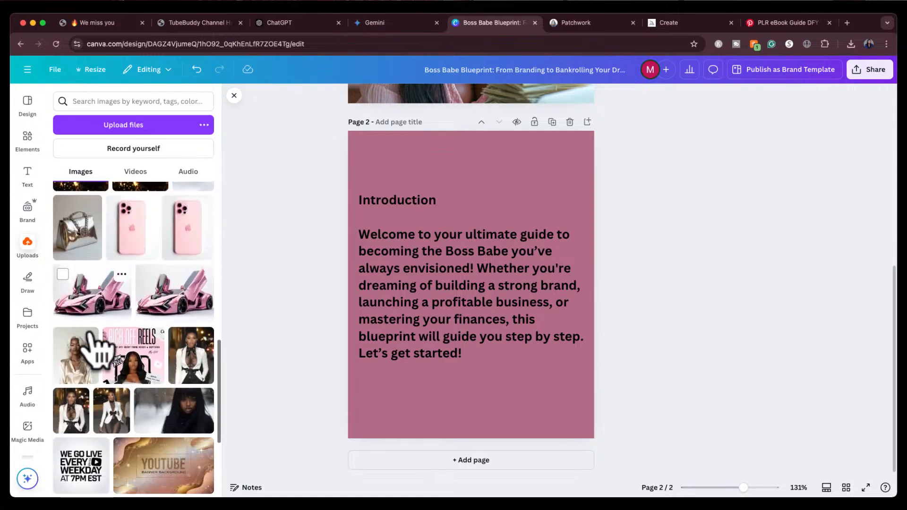
pyautogui.scroll(-1, 89, 333)
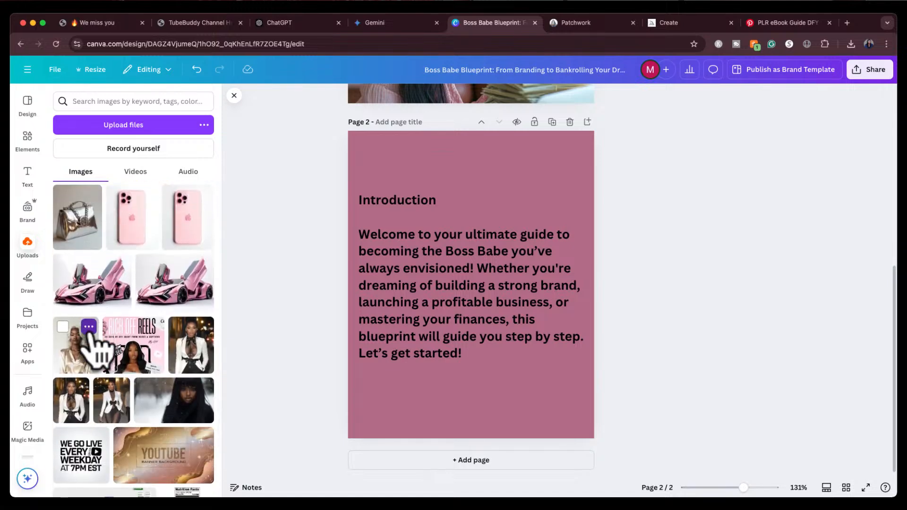
pyautogui.click(106, 289)
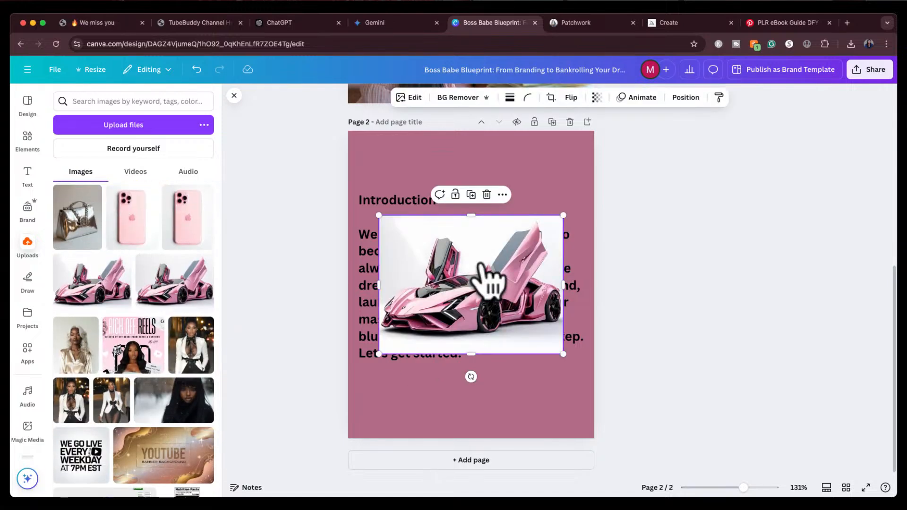
pyautogui.click(457, 97)
pyautogui.moveTo(491, 307); pyautogui.dragTo(536, 399)
pyautogui.click(677, 266)
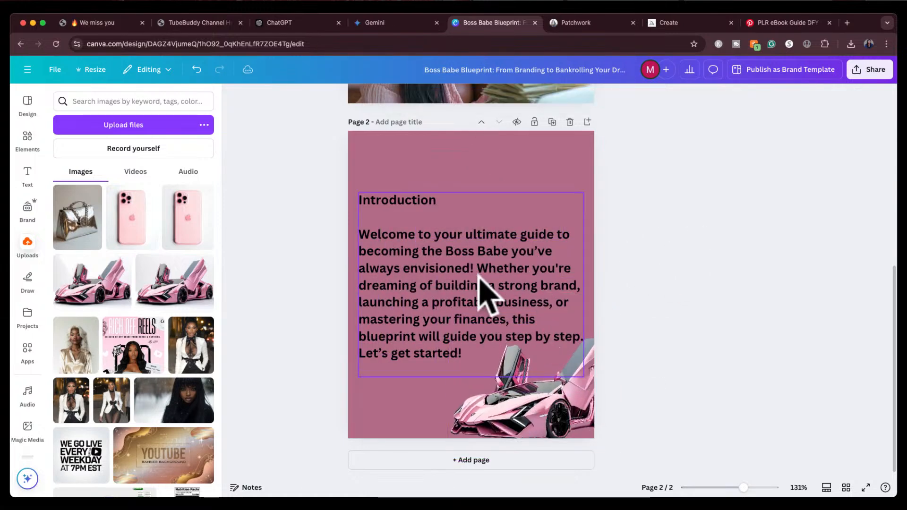
# Nudge the introduction text upward and shift the car image slightly down
pyautogui.moveTo(481, 285); pyautogui.dragTo(479, 258)
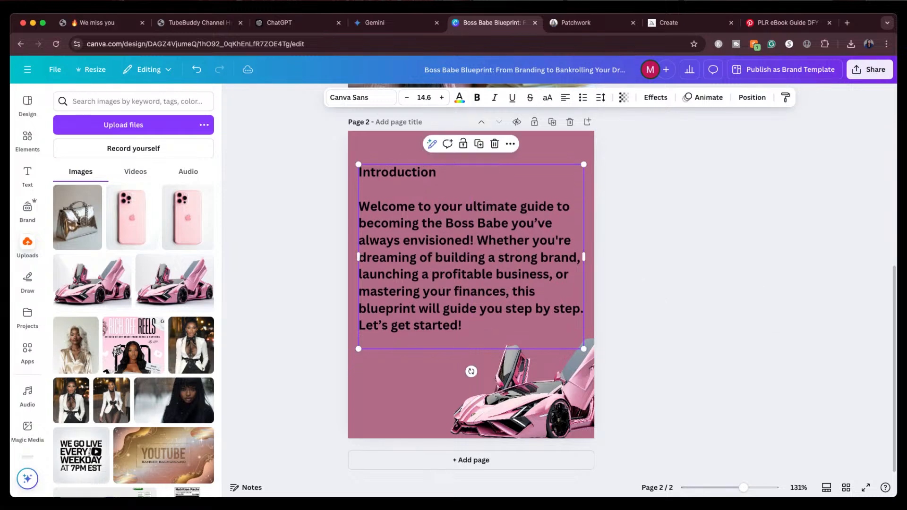
pyautogui.moveTo(537, 392)
pyautogui.mouseDown()
pyautogui.moveTo(536, 381)
pyautogui.moveTo(536, 402)
pyautogui.moveTo(528, 403)
pyautogui.mouseUp()
pyautogui.click(640, 253)
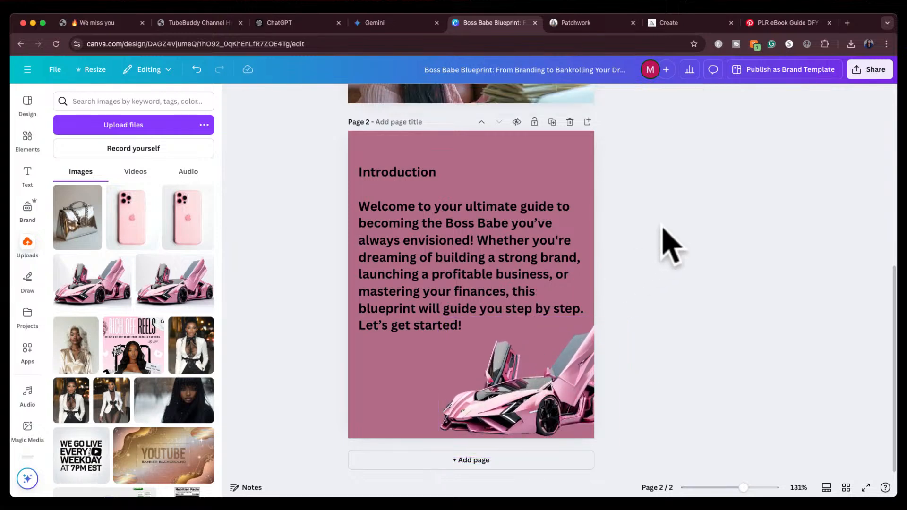
# Delete the Introduction heading and the blank line above the welcome text on page 2
pyautogui.click(392, 174)
pyautogui.doubleClick(405, 172)
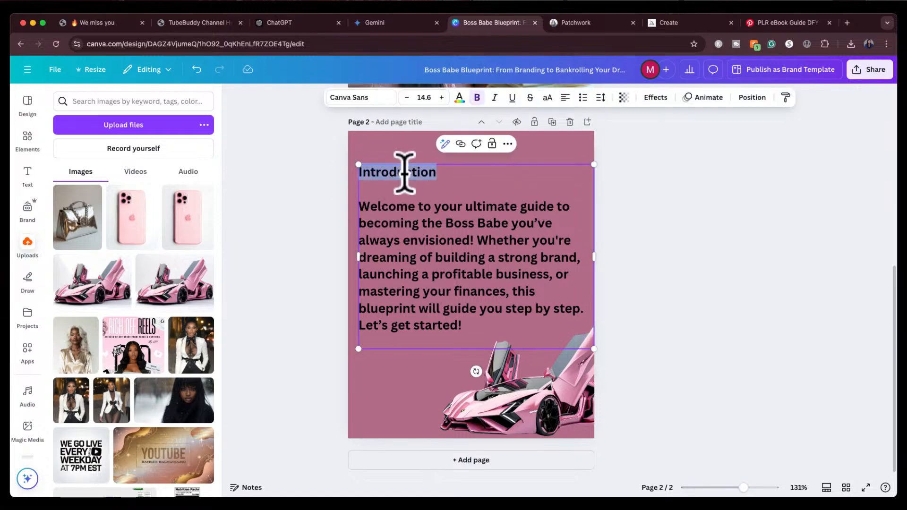
pyautogui.press('BackSpace')
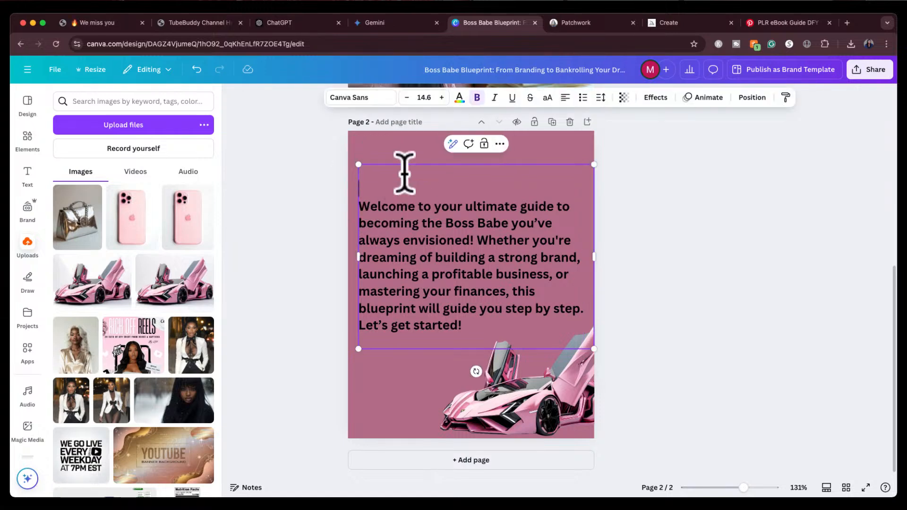
pyautogui.press('BackSpace')
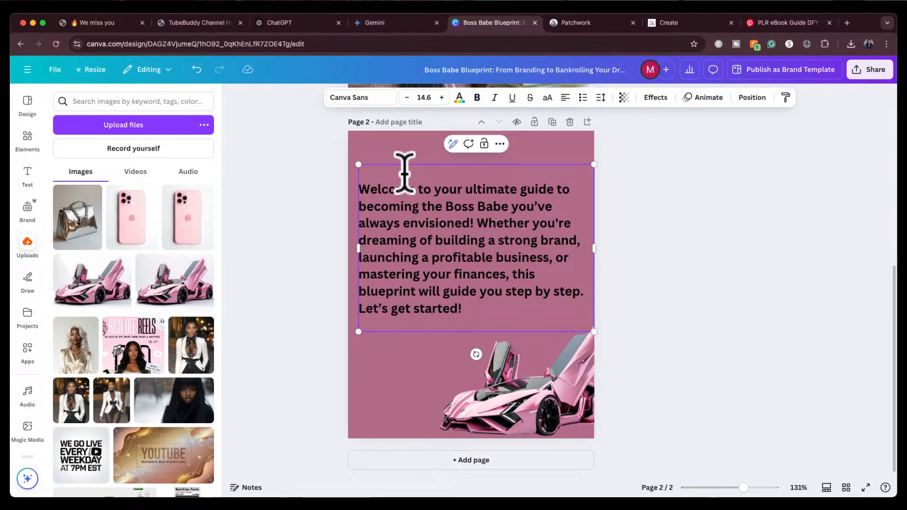
pyautogui.press('BackSpace')
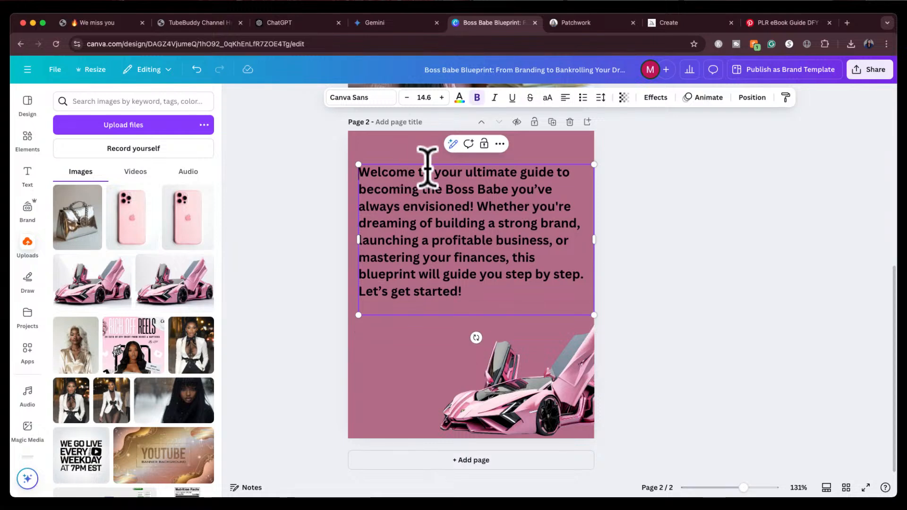
# Change the whole introduction text to the DM Serif Display font and nudge the box slightly left
pyautogui.press('super+a')
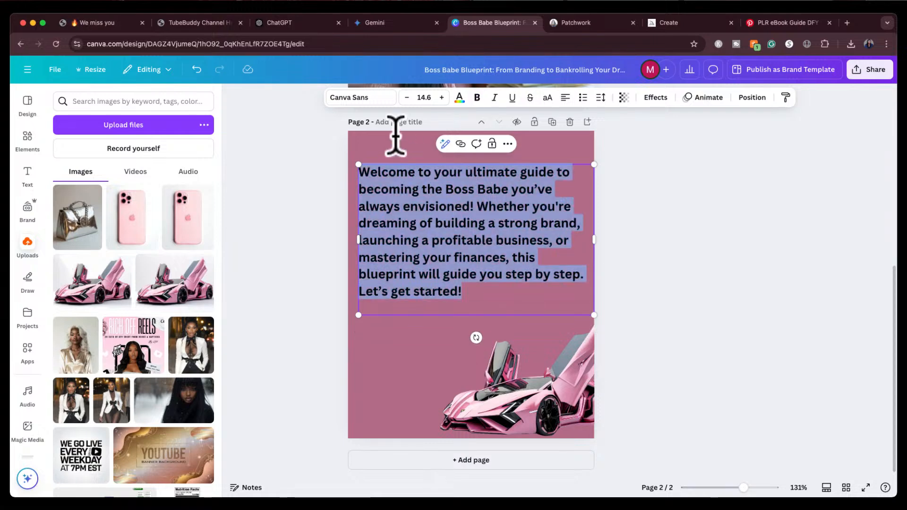
pyautogui.click(361, 97)
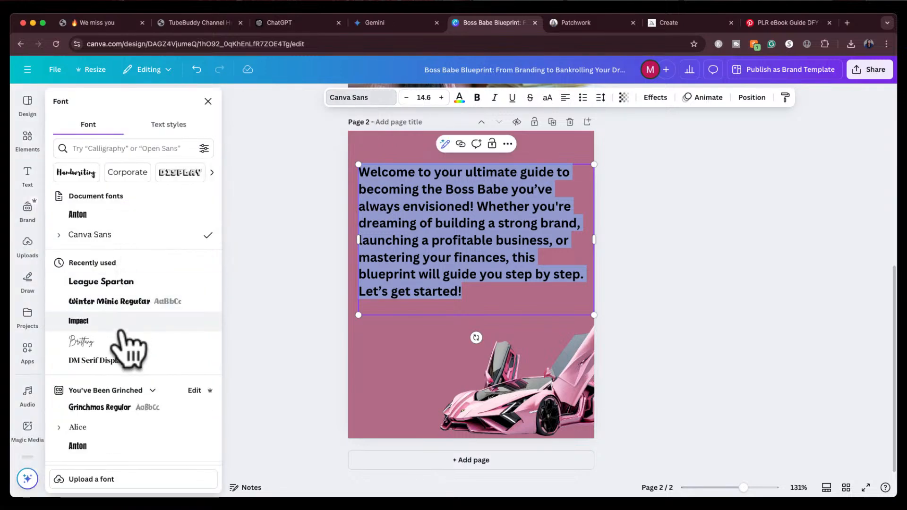
pyautogui.scroll(-1, 120, 353)
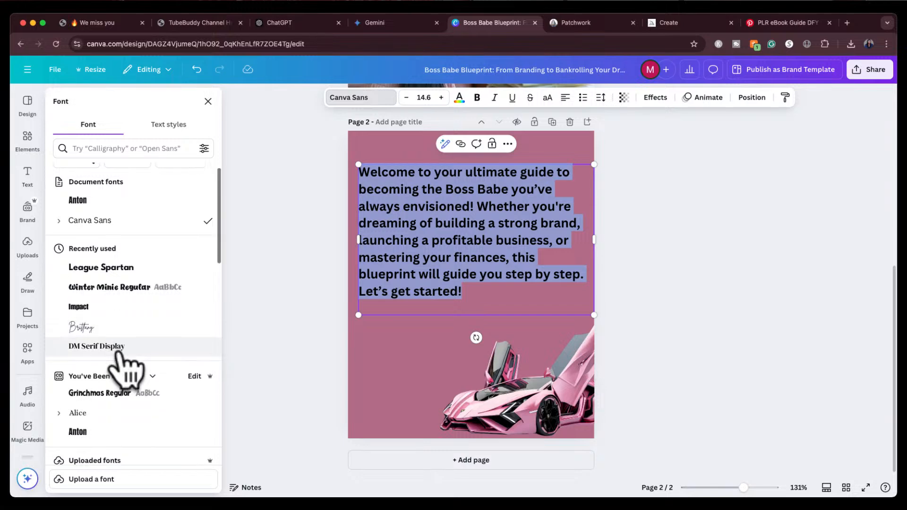
pyautogui.click(115, 349)
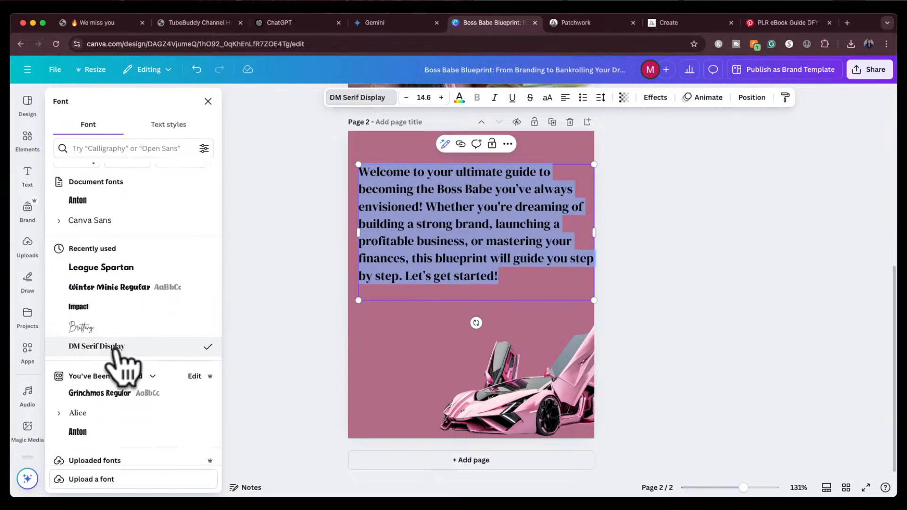
pyautogui.click(259, 263)
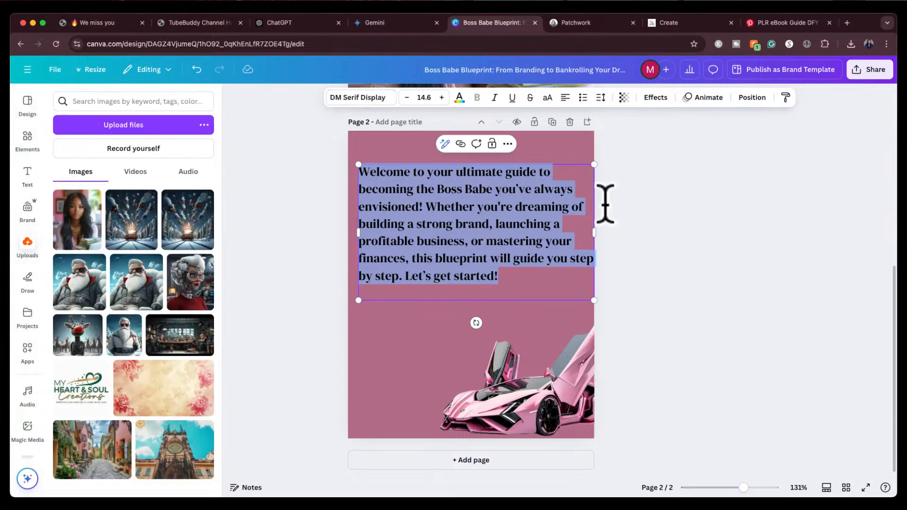
pyautogui.moveTo(511, 230); pyautogui.dragTo(505, 227)
pyautogui.click(684, 219)
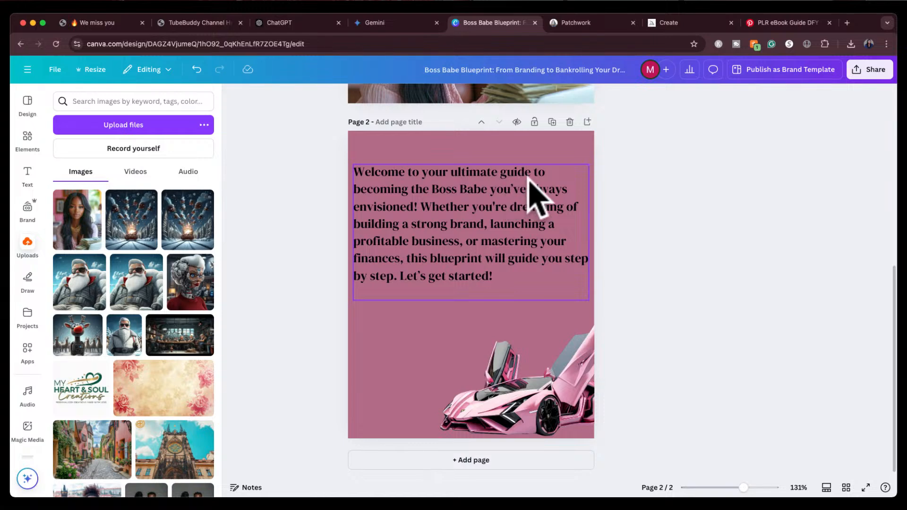
# Split the introduction into three paragraphs with blank lines after "envisioned!" and before "Let's get started!"
pyautogui.click(428, 226)
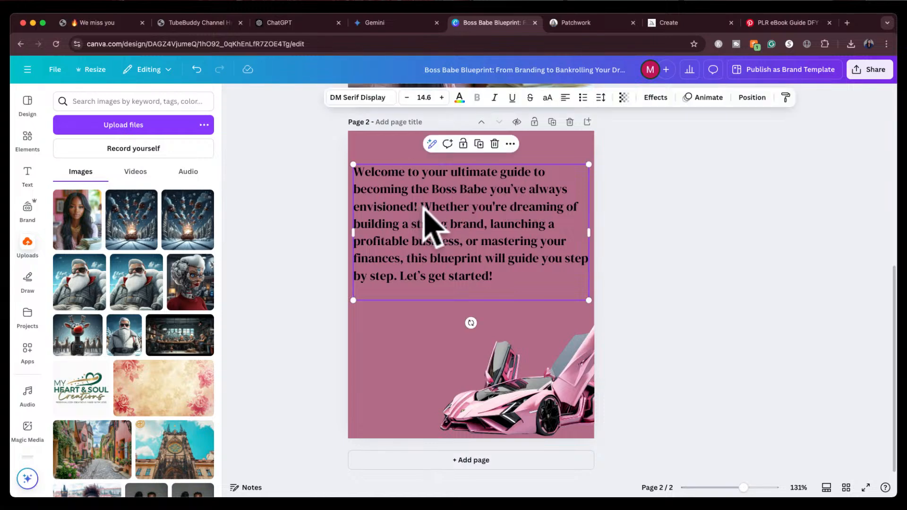
pyautogui.click(425, 217)
pyautogui.click(425, 208)
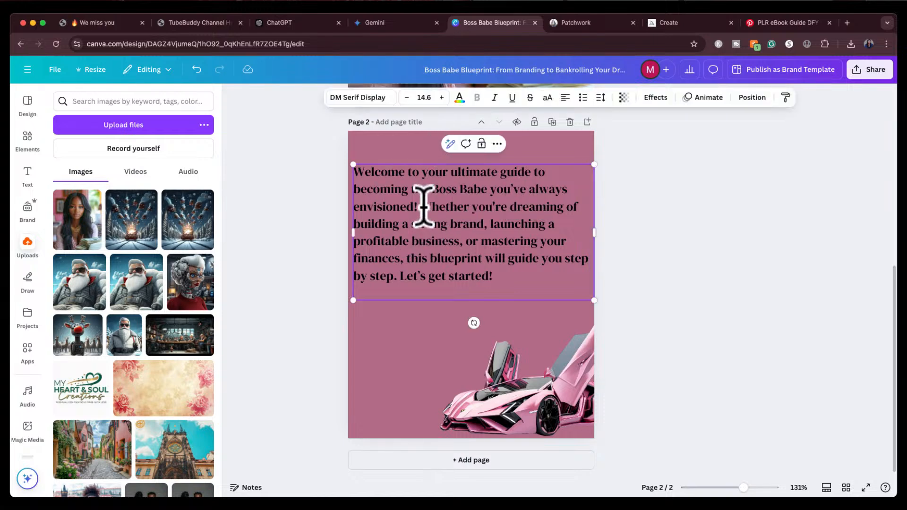
pyautogui.press('Return')
pyautogui.press('Return')
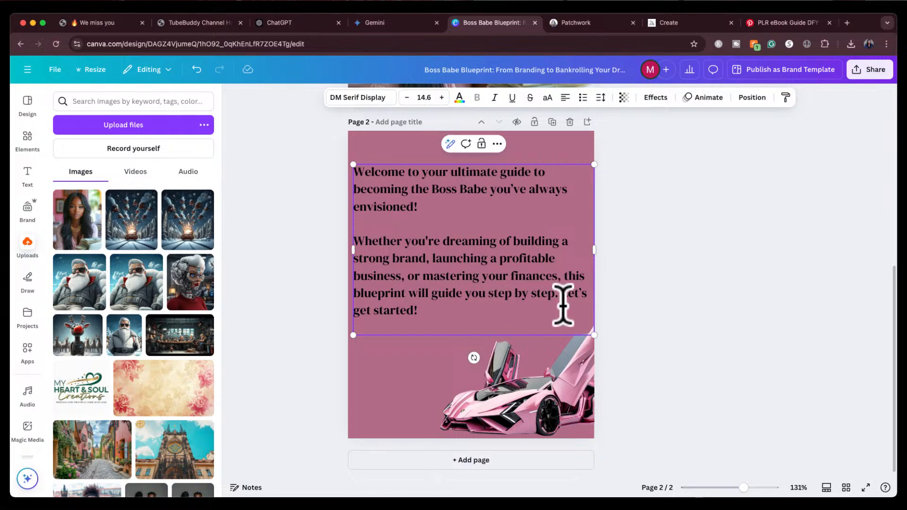
pyautogui.press('Return')
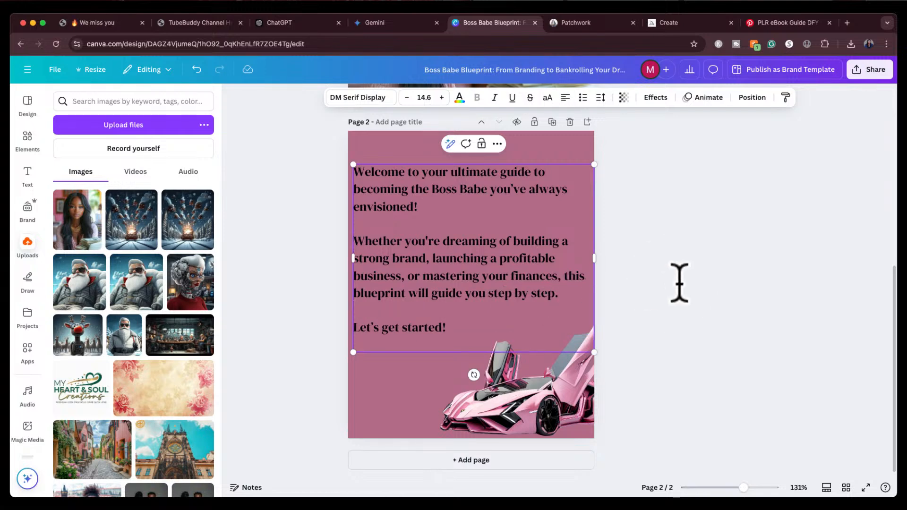
# Nudge the introduction text box slightly upward on page 2
pyautogui.click(679, 283)
pyautogui.moveTo(480, 229); pyautogui.dragTo(480, 219)
pyautogui.click(680, 231)
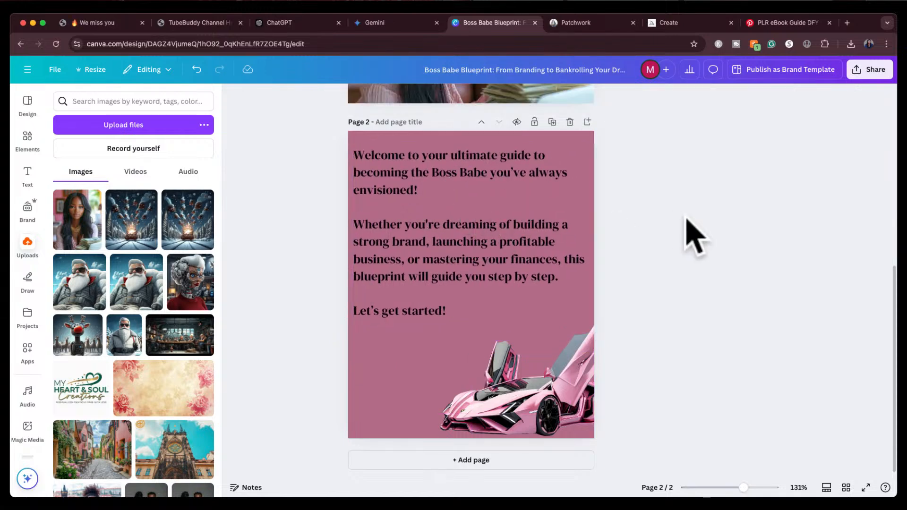
pyautogui.moveTo(536, 221)
pyautogui.mouseDown()
pyautogui.moveTo(530, 233)
pyautogui.moveTo(528, 225)
pyautogui.mouseUp()
pyautogui.click(663, 222)
# Scale the introduction text box down to about 13.7 font size and reposition it near the top of page 2
pyautogui.scroll(10, 671, 255)
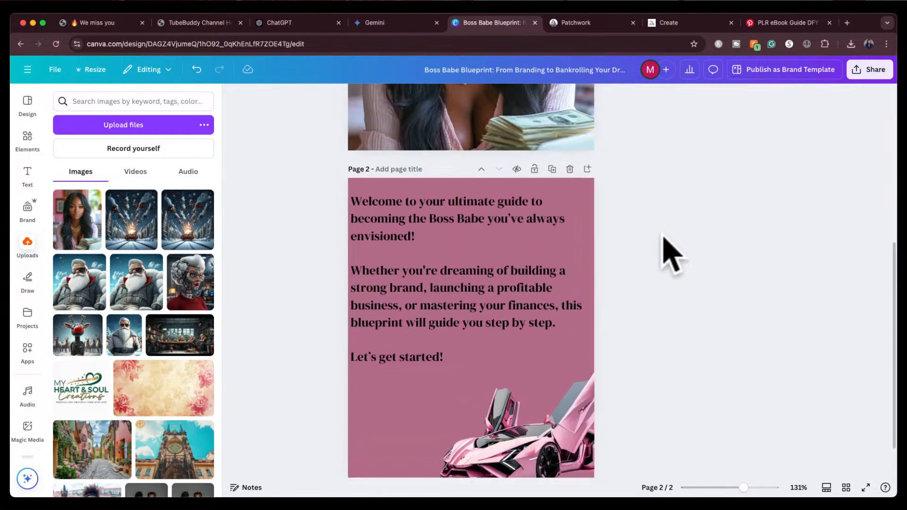
pyautogui.scroll(-10, 671, 255)
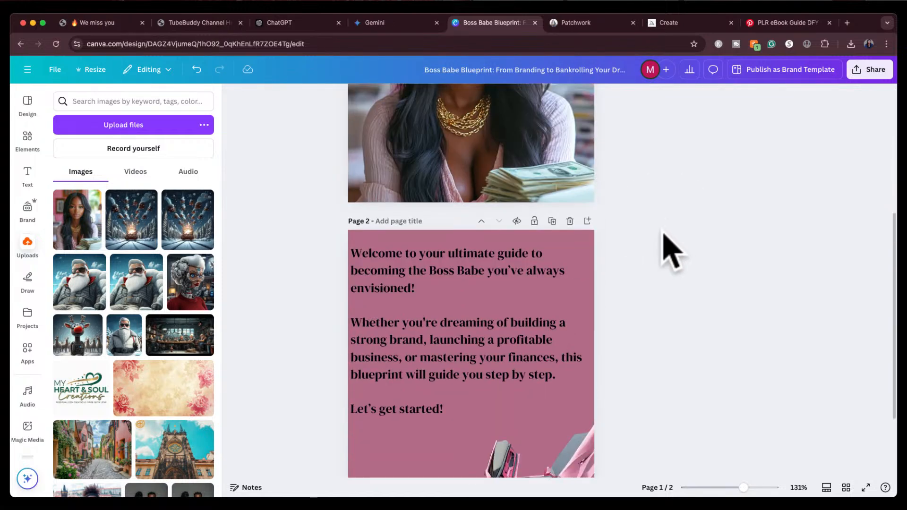
pyautogui.click(486, 298)
pyautogui.moveTo(350, 358); pyautogui.dragTo(366, 345)
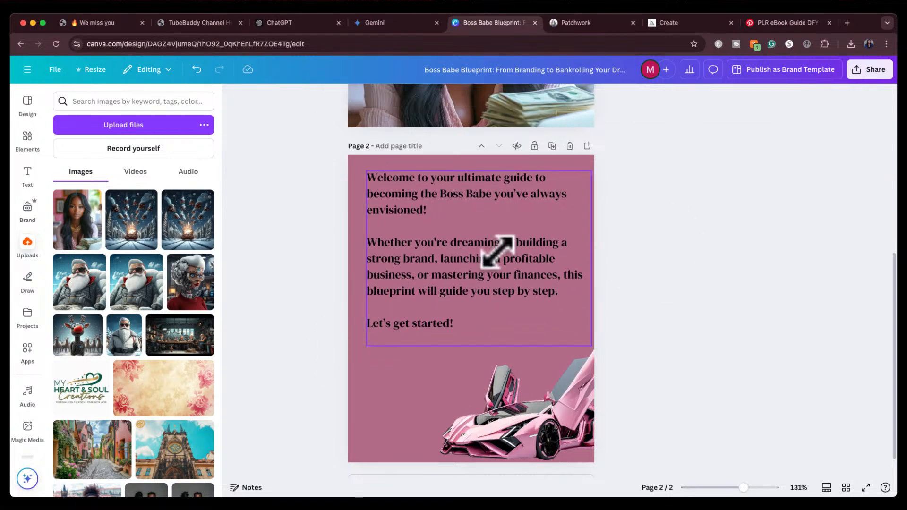
pyautogui.moveTo(495, 253); pyautogui.dragTo(491, 255)
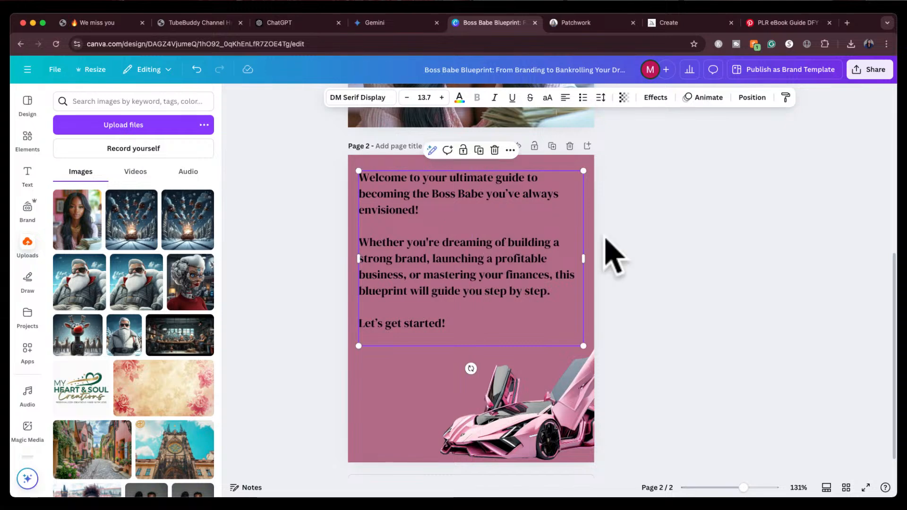
pyautogui.click(665, 262)
pyautogui.scroll(-1, 665, 262)
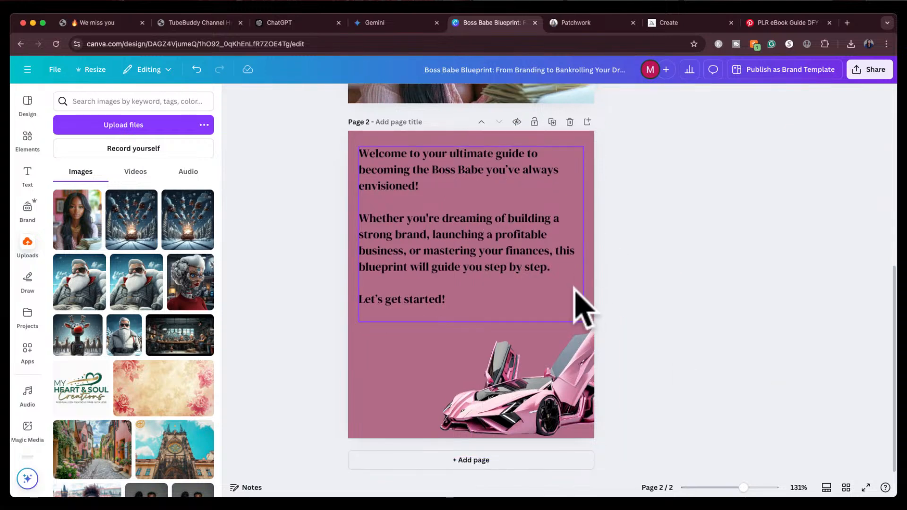
# Add a third page and duplicate the introduction text box, moving the copy onto page 3
pyautogui.click(429, 461)
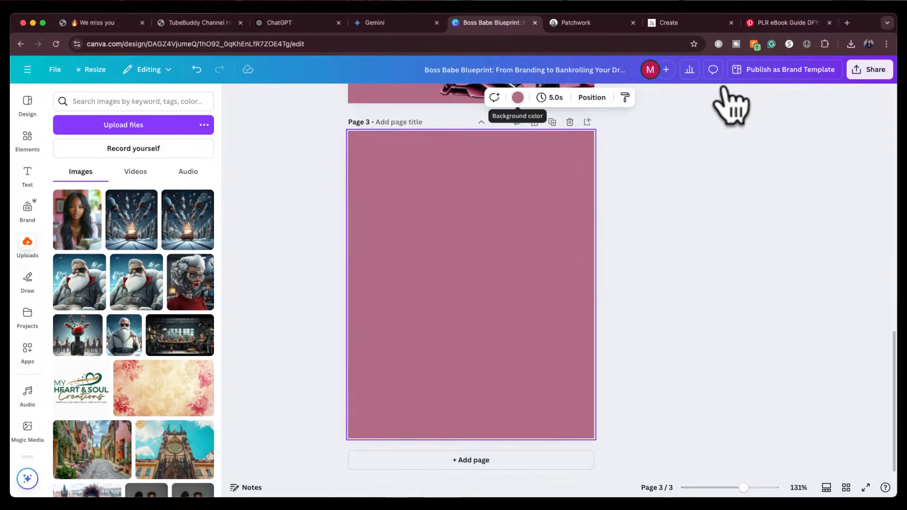
pyautogui.scroll(7, 576, 269)
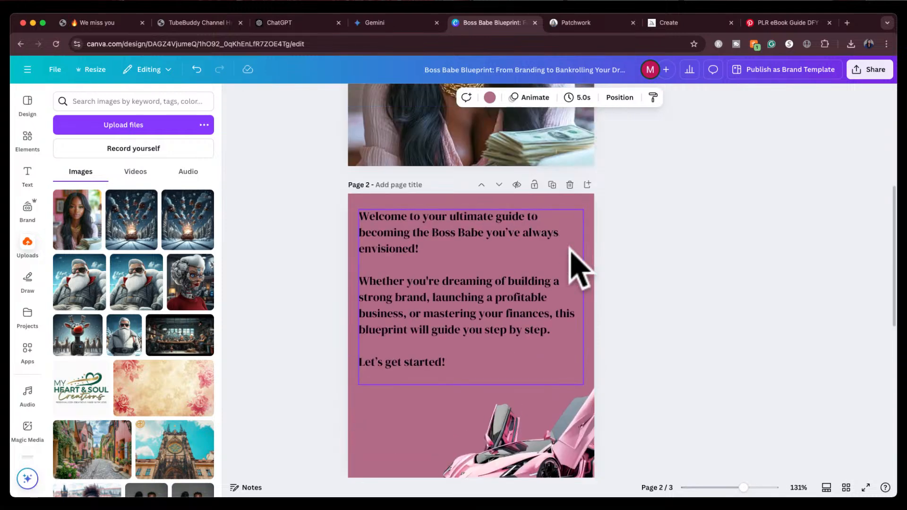
pyautogui.click(492, 290)
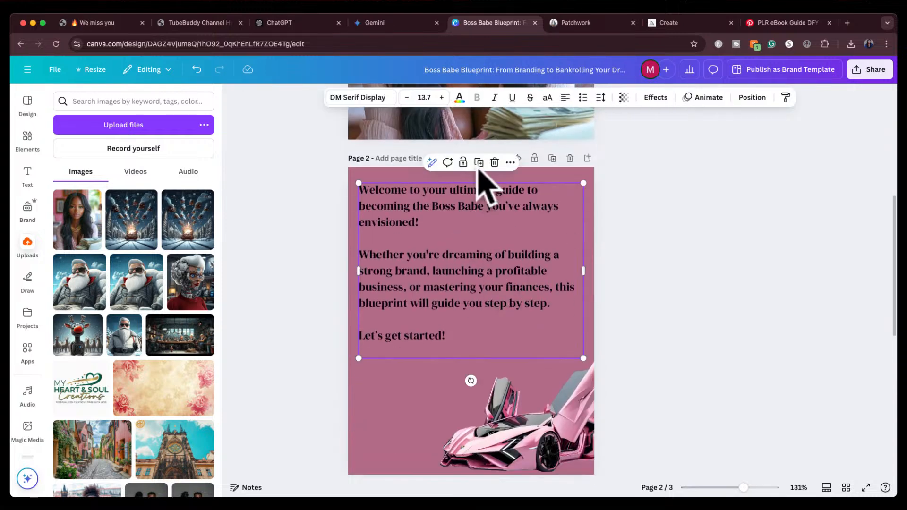
pyautogui.click(479, 162)
pyautogui.moveTo(485, 273); pyautogui.dragTo(488, 452)
pyautogui.scroll(-5, 698, 289)
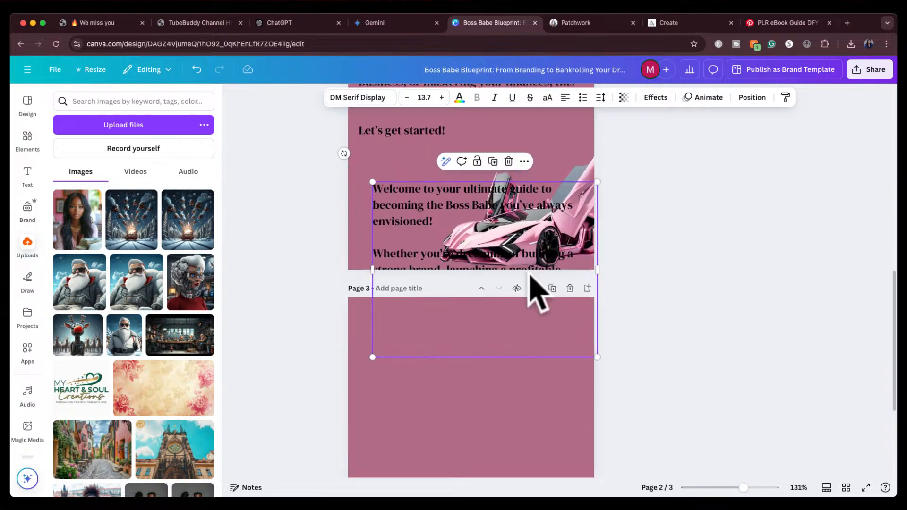
pyautogui.moveTo(499, 243); pyautogui.dragTo(485, 393)
# Position the duplicated text box near the top of page 3
pyautogui.scroll(4, 676, 283)
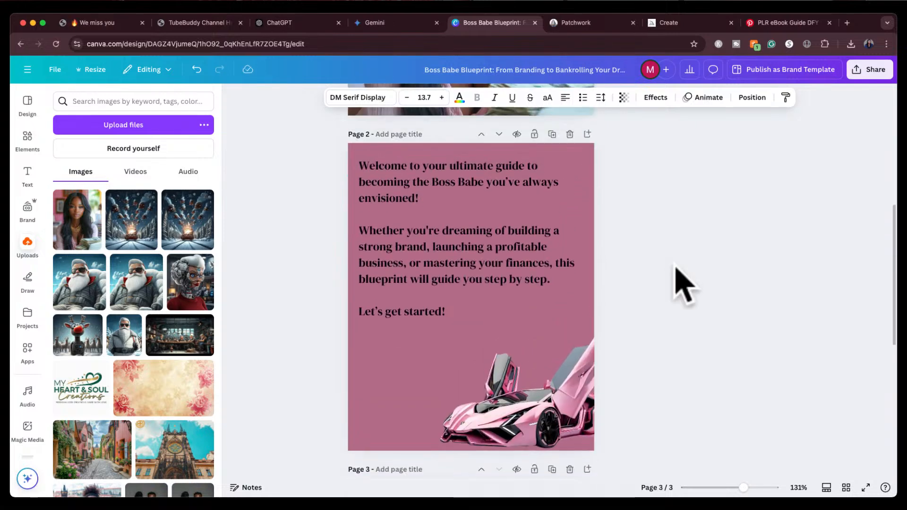
pyautogui.scroll(-4, 680, 283)
pyautogui.scroll(-3, 680, 283)
pyautogui.moveTo(470, 319); pyautogui.dragTo(465, 298)
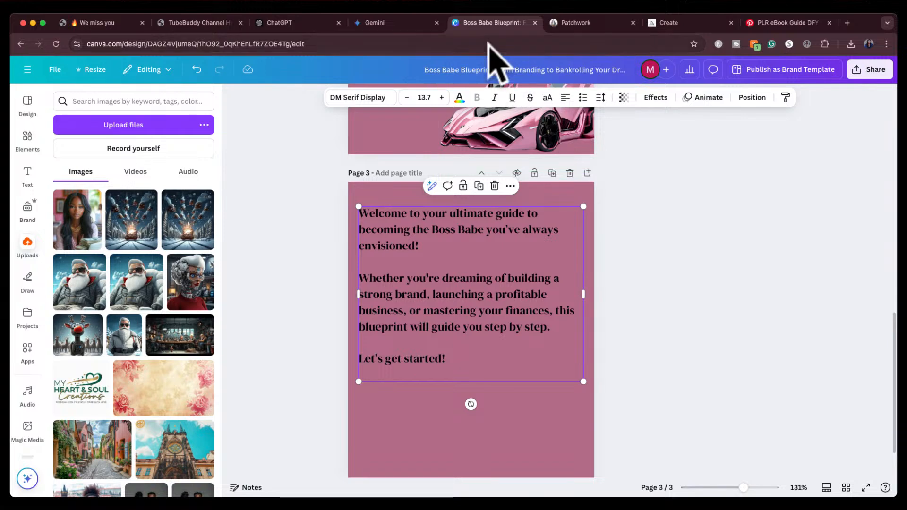
# Switch to ChatGPT and copy Chapter 1's Key Points and Action Steps, then return to the Canva design
pyautogui.click(300, 22)
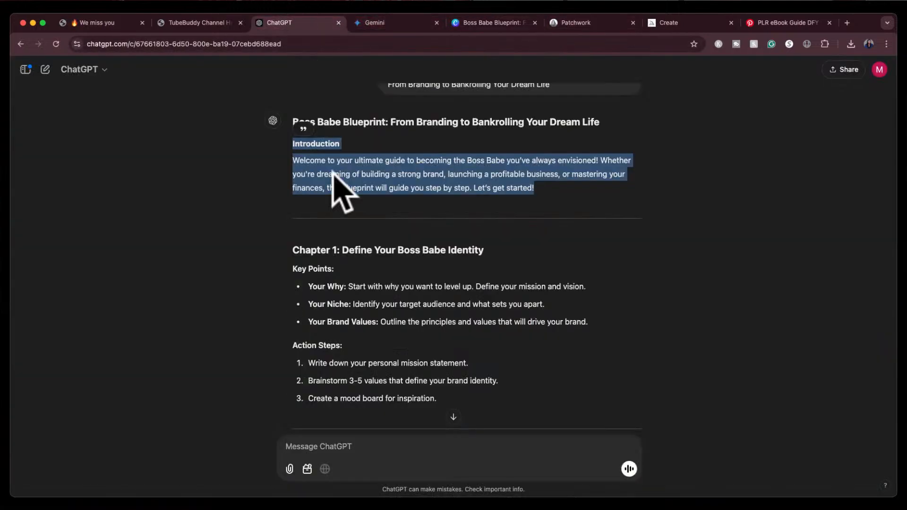
pyautogui.click(373, 307)
pyautogui.scroll(-3, 365, 268)
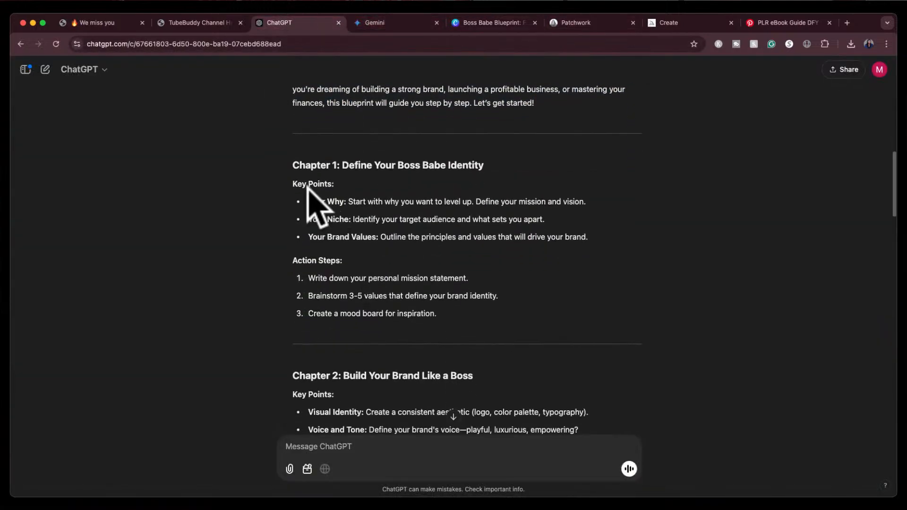
pyautogui.moveTo(295, 184); pyautogui.dragTo(437, 313)
pyautogui.press('super+c')
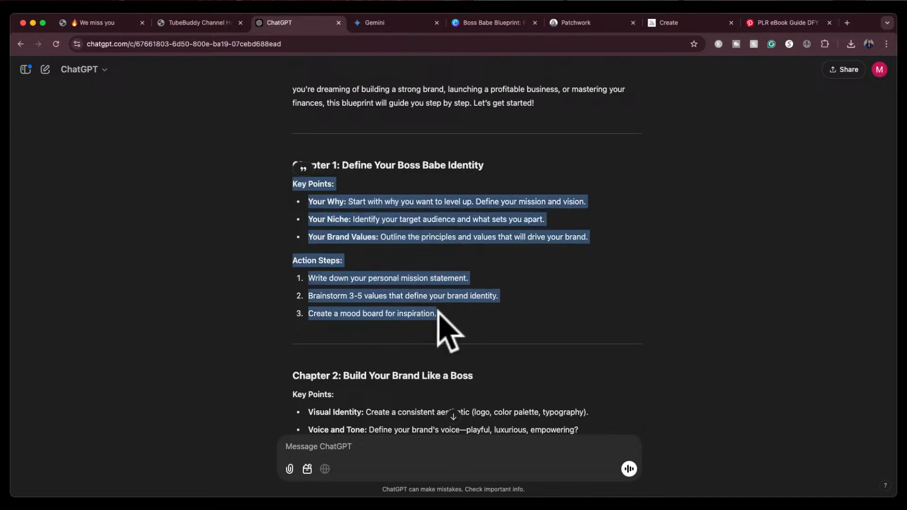
pyautogui.click(490, 25)
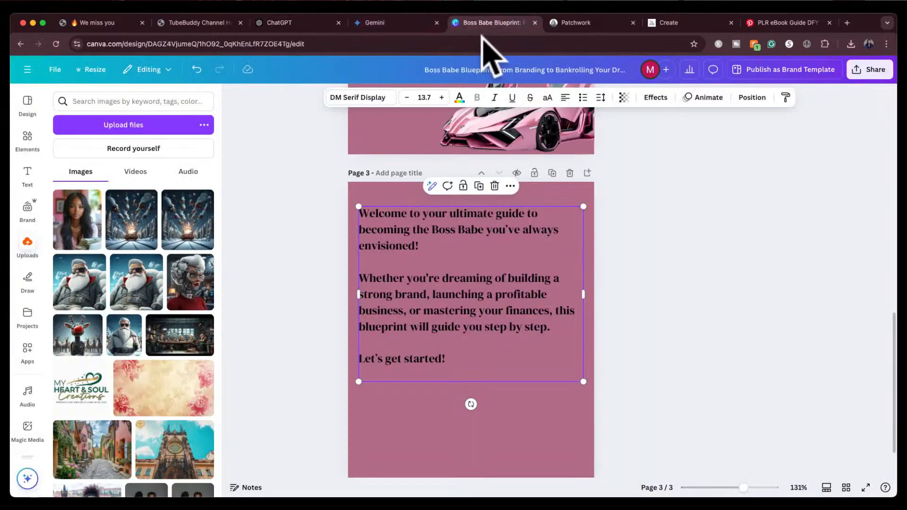
# Replace all the text in the page 3 box with the copied Chapter 1 key points and action steps
pyautogui.click(391, 236)
pyautogui.press('super+a')
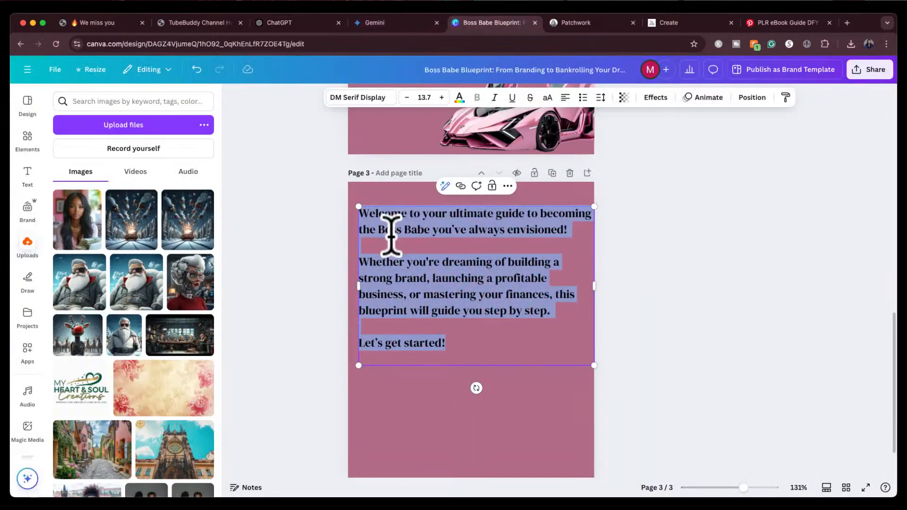
pyautogui.press('super+v')
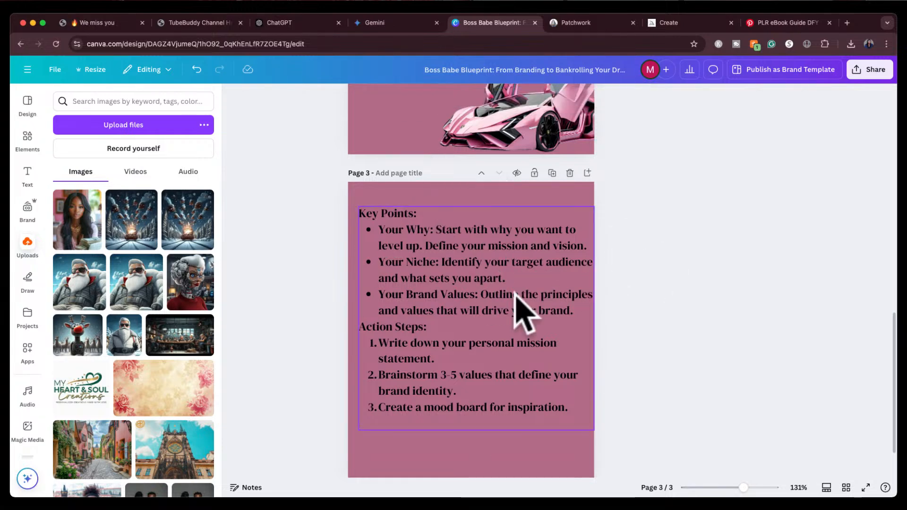
# Nudge the page 3 text box slightly left and insert a blank line before Action Steps
pyautogui.moveTo(503, 318); pyautogui.dragTo(496, 303)
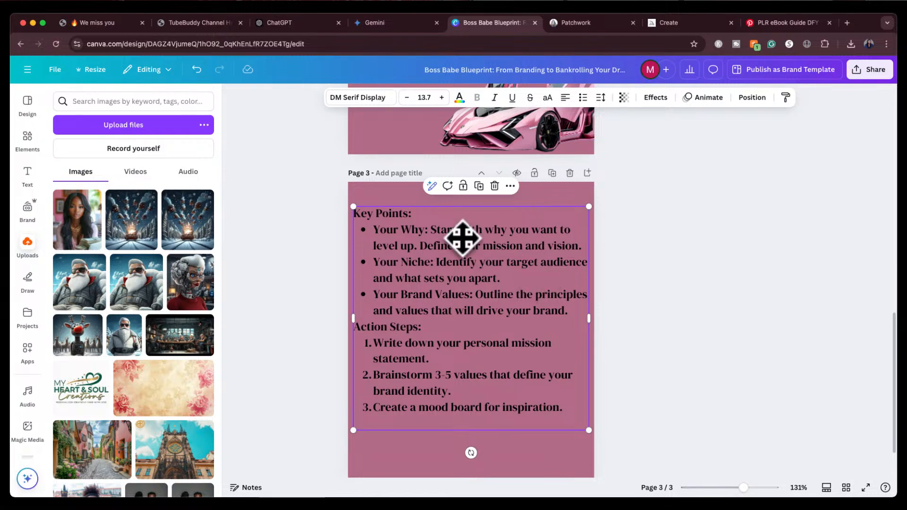
pyautogui.click(576, 311)
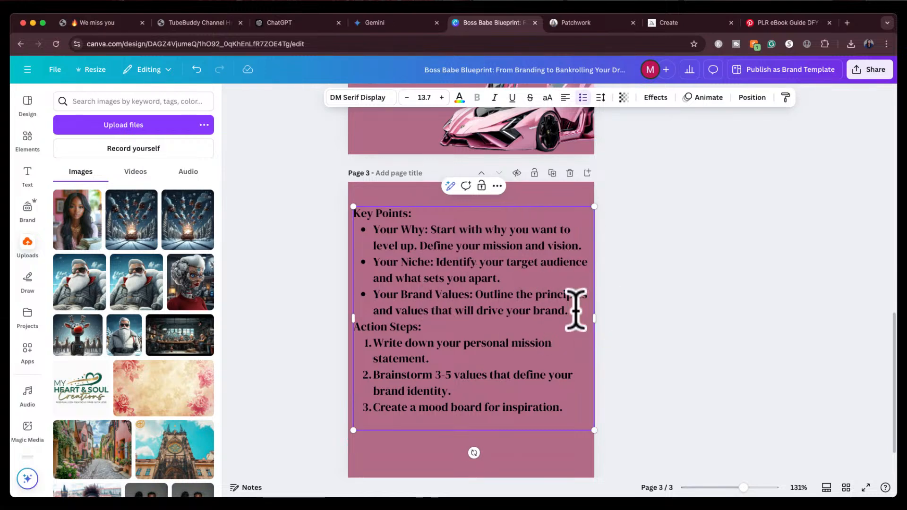
pyautogui.press('Return')
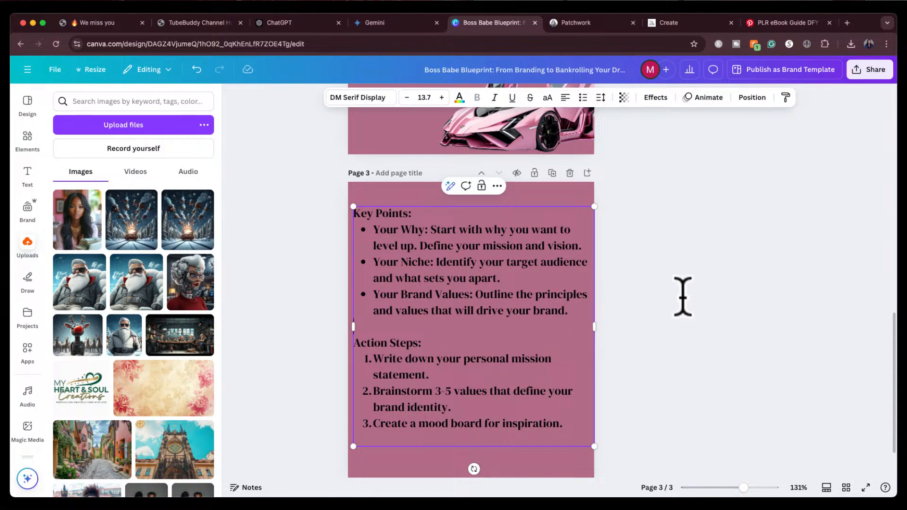
# Move the page 3 text box down so the key points and action steps sit lower on the page
pyautogui.click(701, 307)
pyautogui.moveTo(519, 315); pyautogui.dragTo(511, 328)
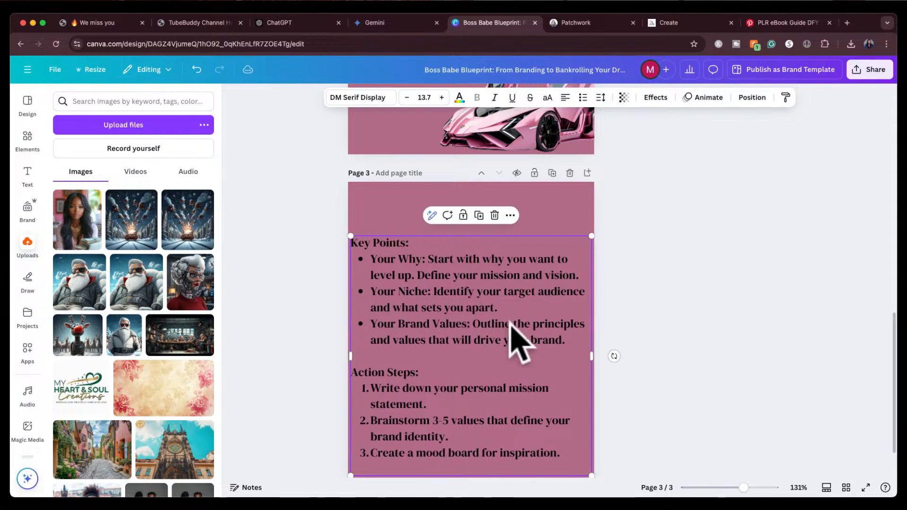
pyautogui.click(654, 291)
pyautogui.scroll(-2, 654, 291)
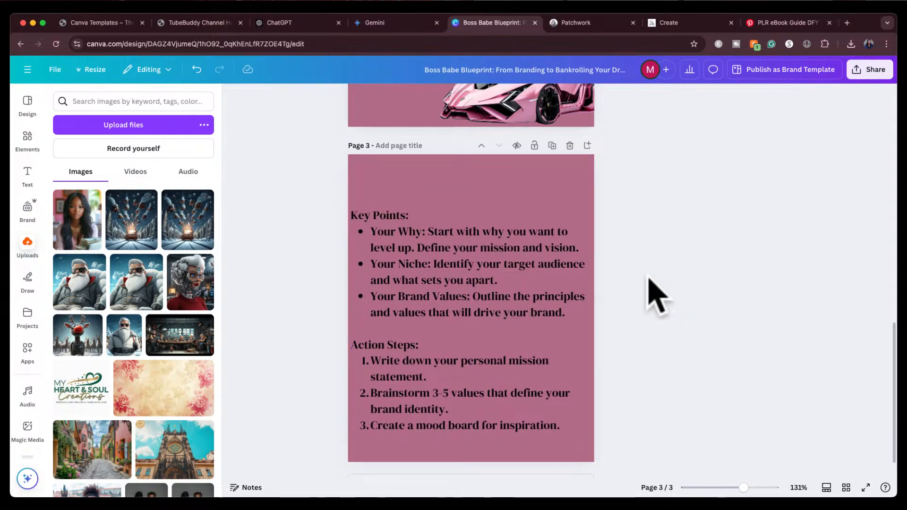
# Fine-tune the page 3 text box's position, nudging it slightly up and to the right
pyautogui.click(465, 294)
pyautogui.moveTo(465, 294); pyautogui.dragTo(471, 292)
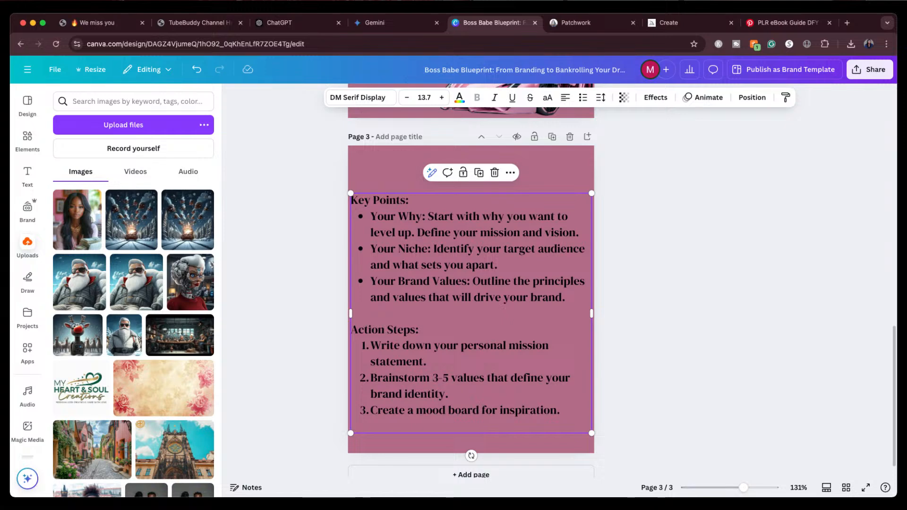
pyautogui.moveTo(477, 318)
pyautogui.mouseDown()
pyautogui.moveTo(485, 322)
pyautogui.moveTo(481, 312)
pyautogui.mouseUp()
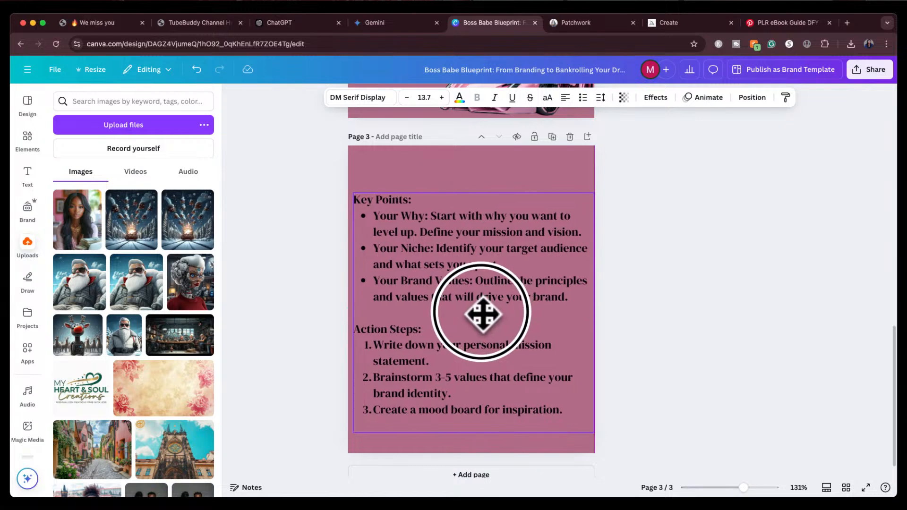
pyautogui.moveTo(482, 314); pyautogui.dragTo(480, 313)
pyautogui.click(637, 290)
pyautogui.scroll(3, 607, 227)
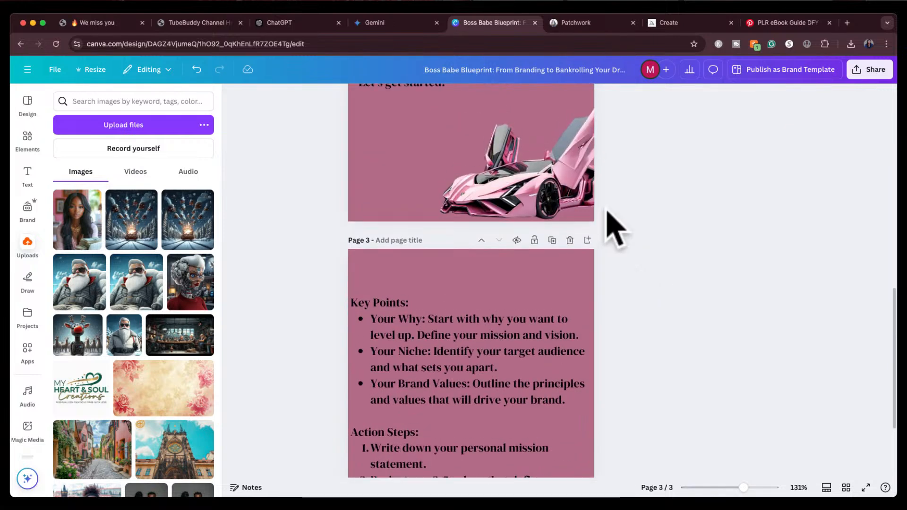
pyautogui.scroll(10, 614, 228)
pyautogui.scroll(-5, 614, 228)
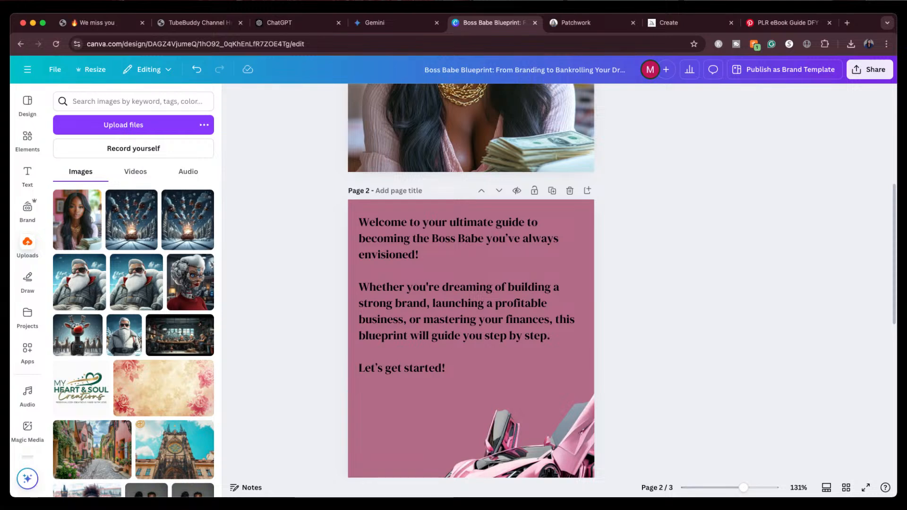
# Add a text box at the top of page 3 and enter the heading "Chapter 1"
pyautogui.scroll(-10, 471, 281)
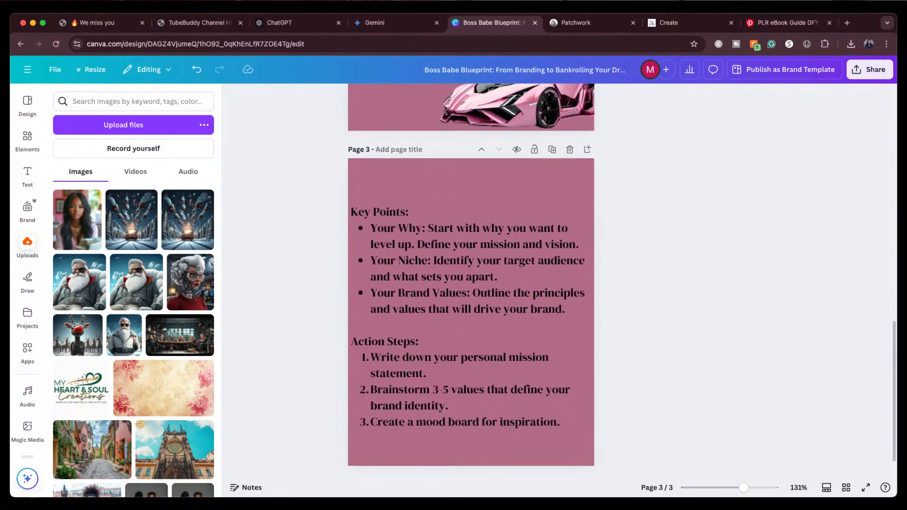
pyautogui.click(30, 178)
pyautogui.scroll(-2, 110, 374)
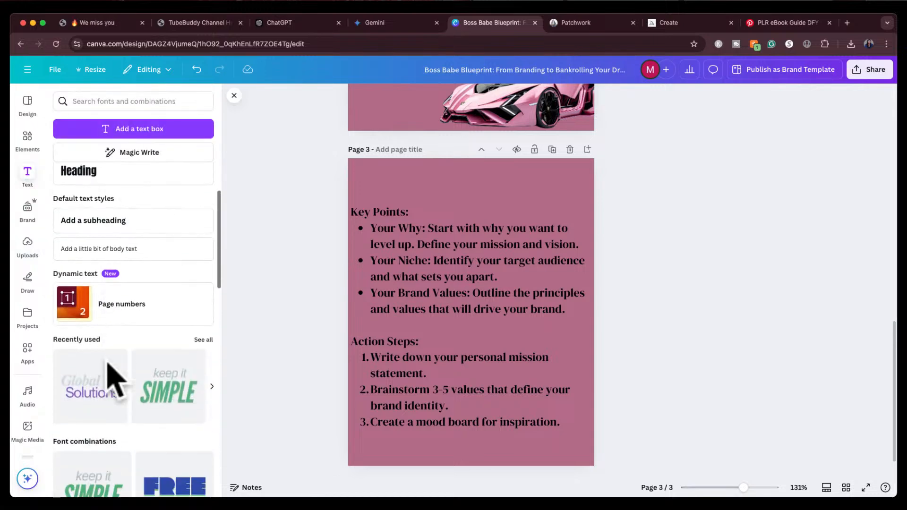
pyautogui.scroll(-2, 112, 376)
pyautogui.scroll(6, 118, 283)
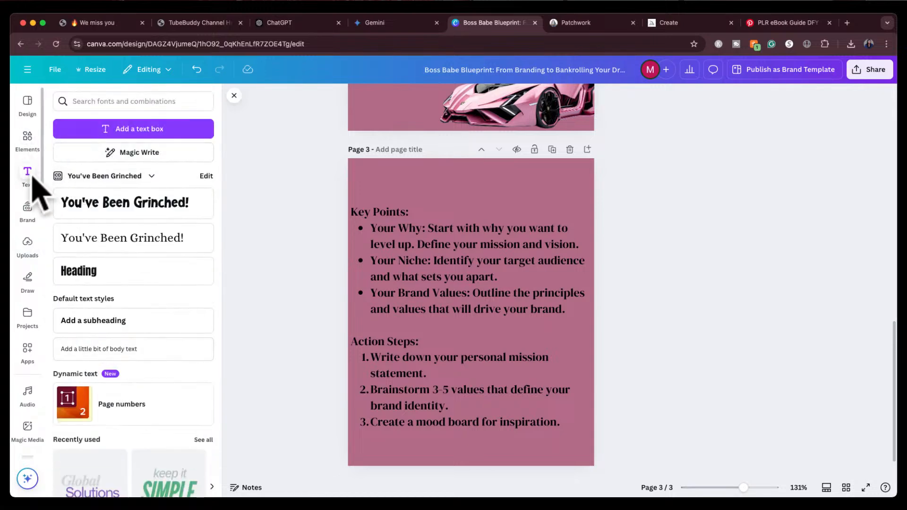
pyautogui.scroll(-6, 108, 309)
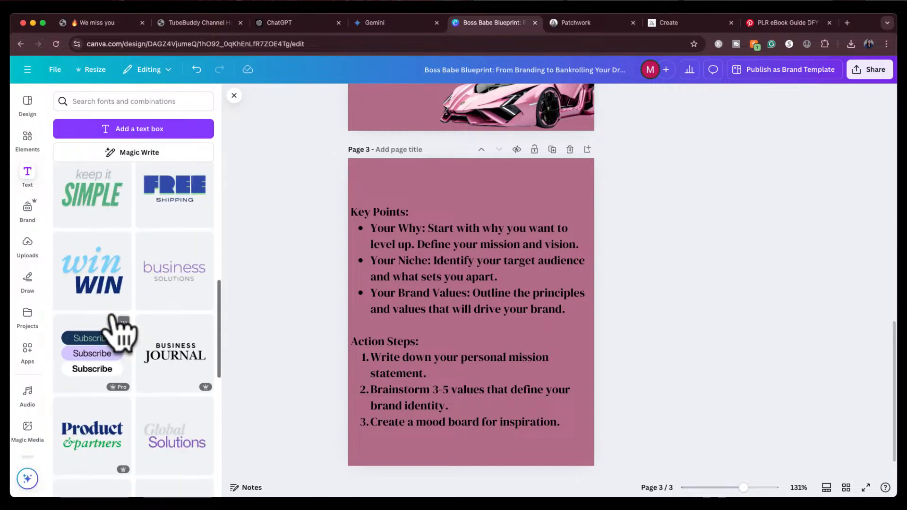
pyautogui.scroll(6, 116, 330)
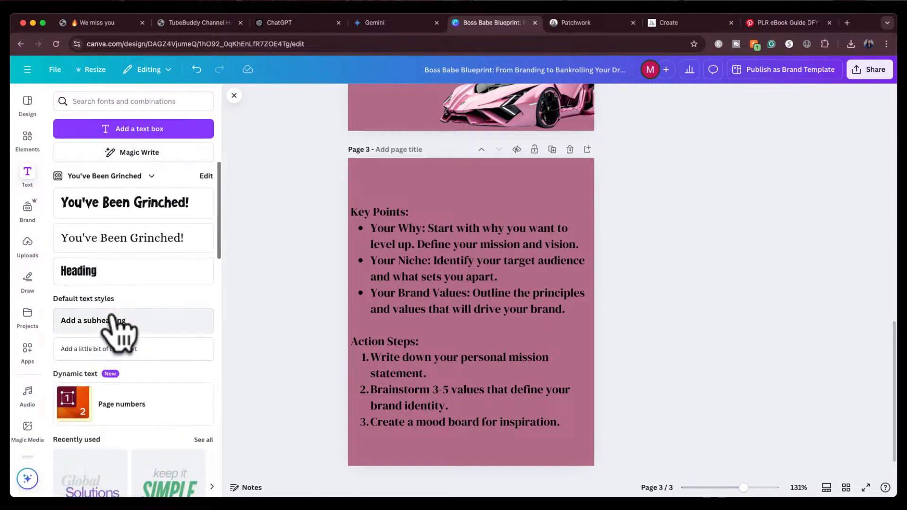
pyautogui.click(150, 129)
pyautogui.moveTo(479, 341); pyautogui.dragTo(479, 208)
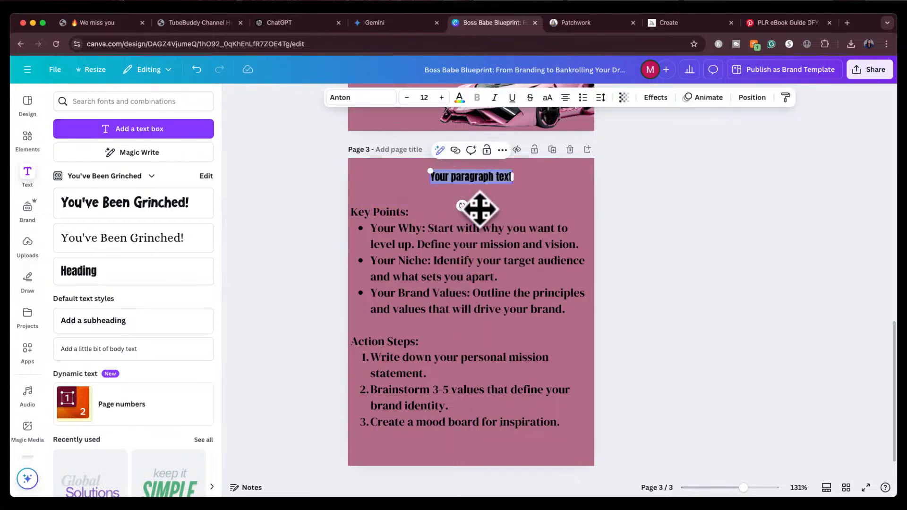
pyautogui.press('BackSpace')
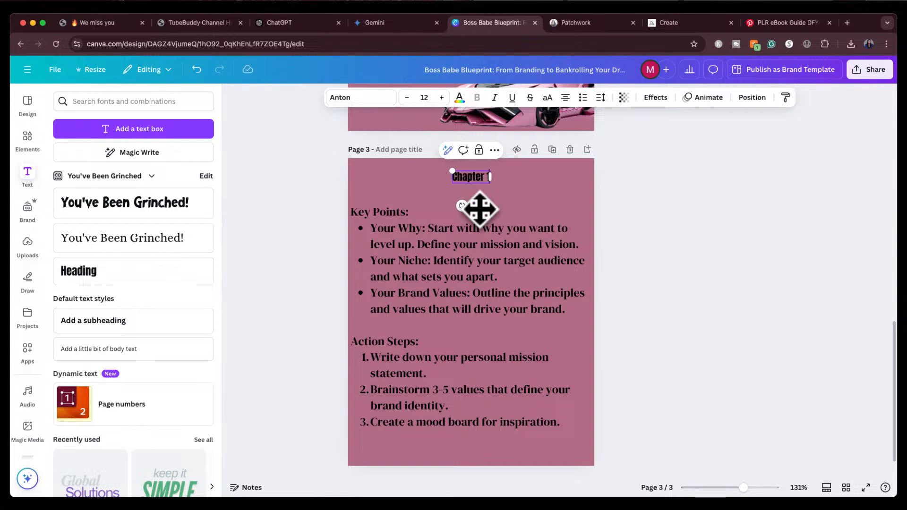
pyautogui.press('super+a')
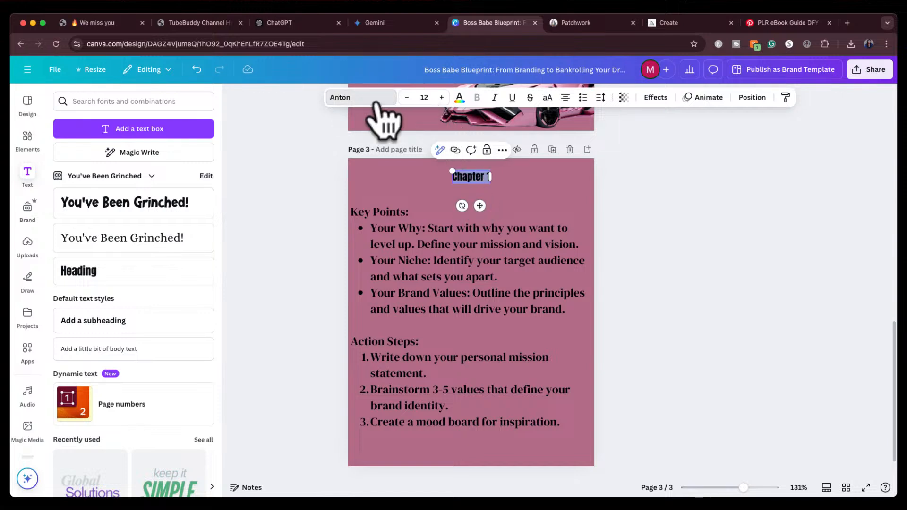
# Try the Winter Minie Regular and Brittany fonts on the Chapter 1 heading
pyautogui.click(376, 101)
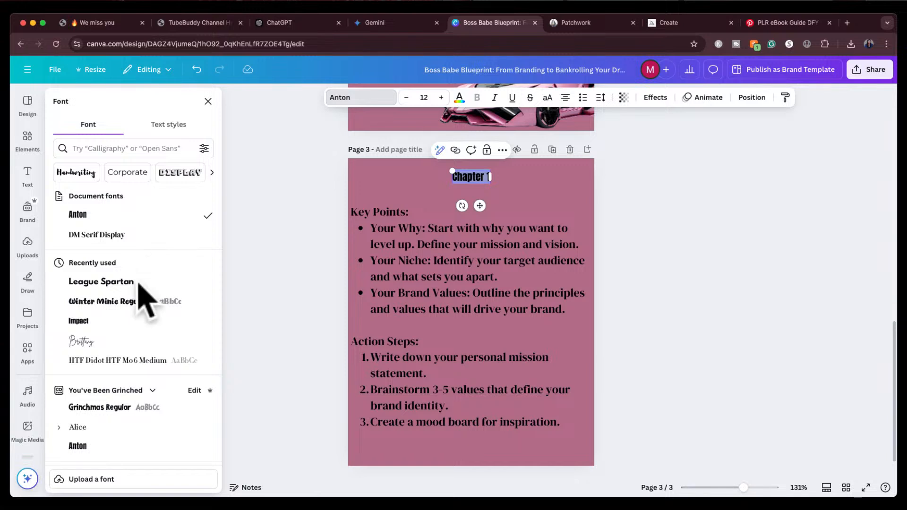
pyautogui.click(128, 302)
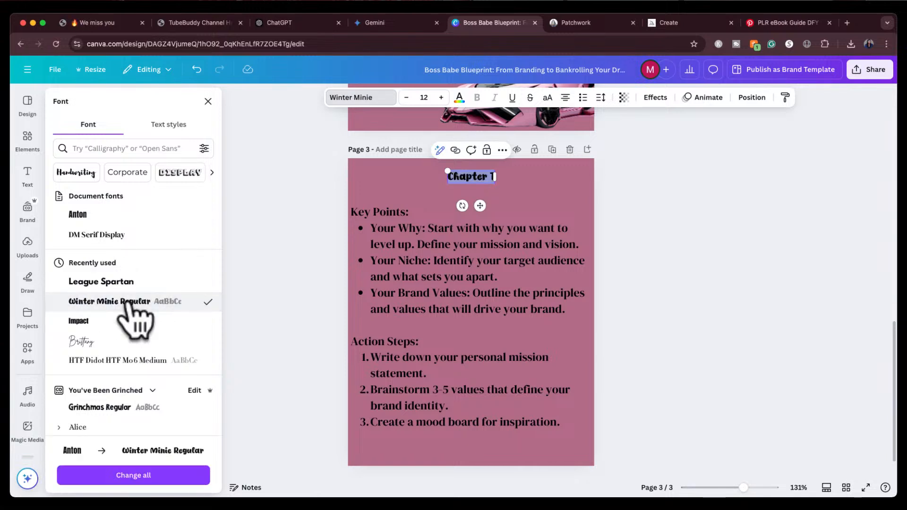
pyautogui.click(108, 340)
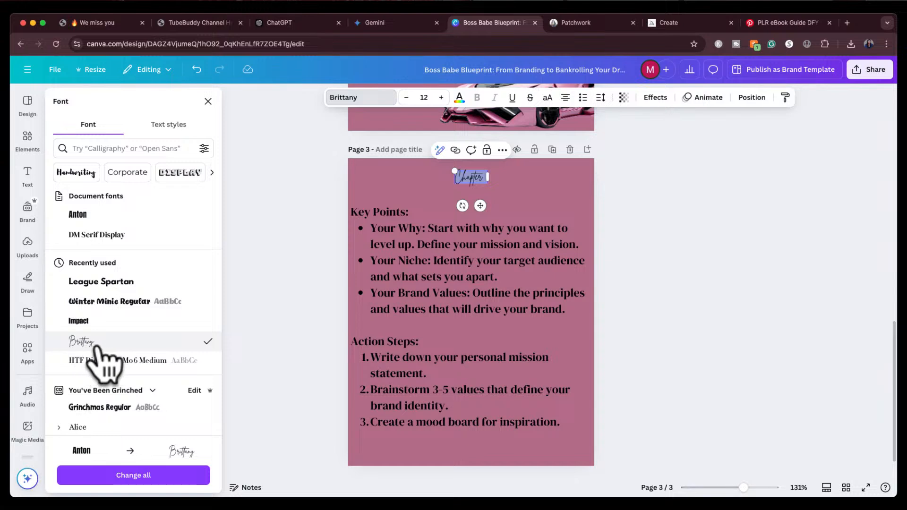
# Search fonts for "bold cursive" and apply Vampiro One to the heading
pyautogui.scroll(-2, 100, 357)
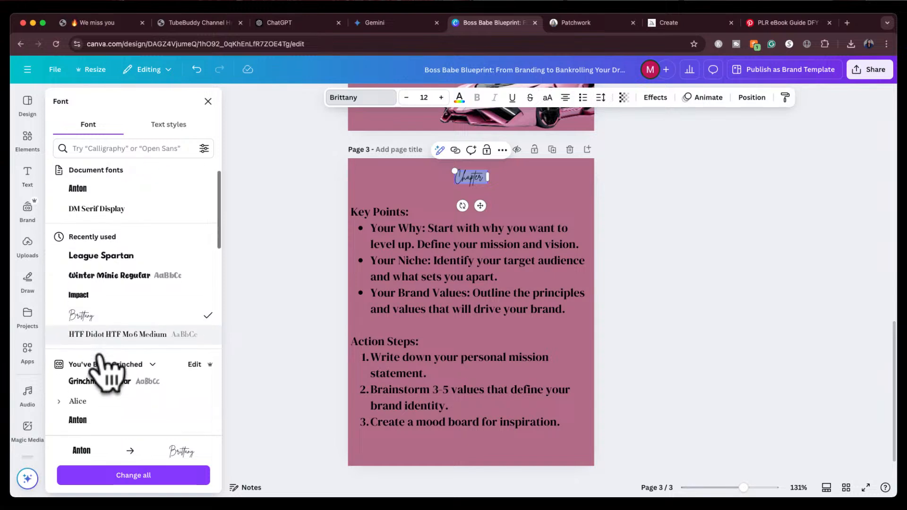
pyautogui.scroll(2, 99, 359)
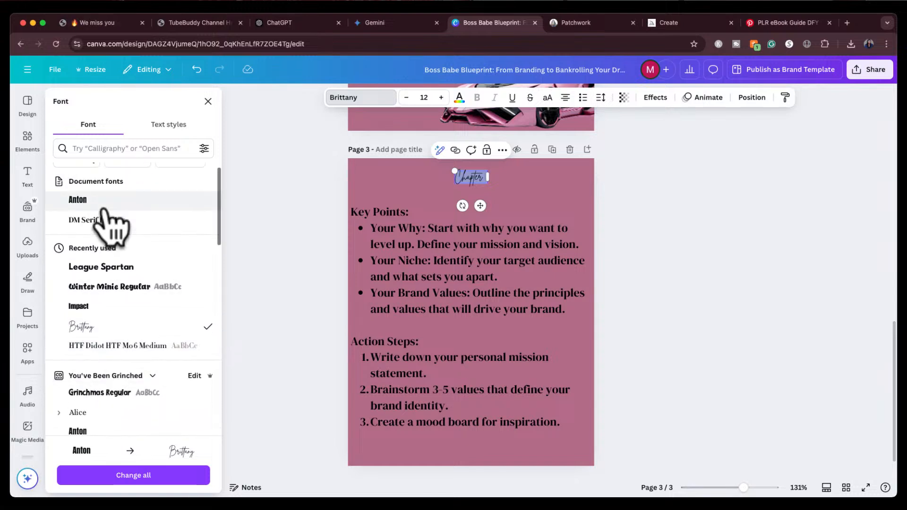
pyautogui.click(103, 148)
pyautogui.write('bold cursive')
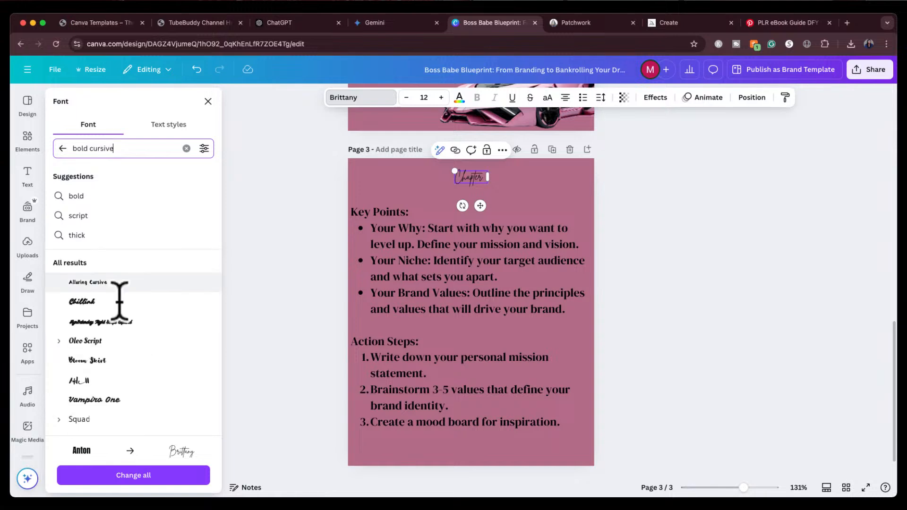
pyautogui.scroll(-2, 122, 368)
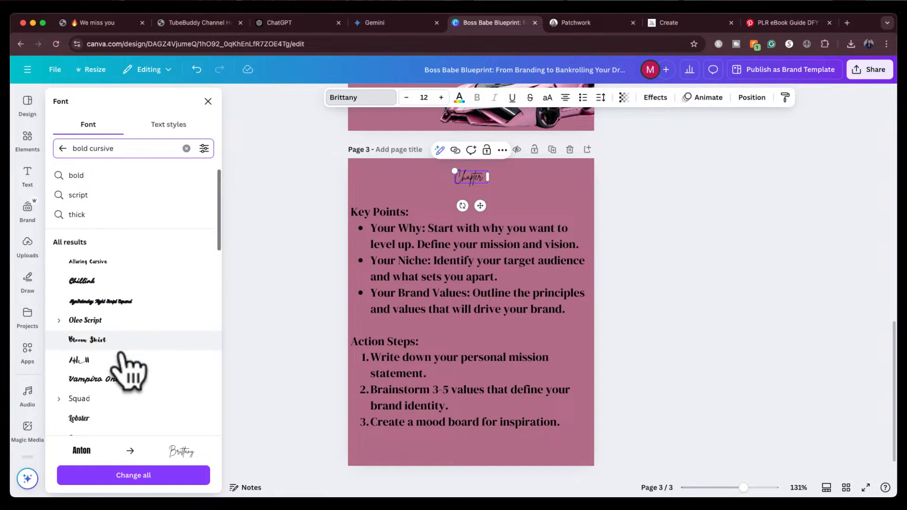
pyautogui.click(119, 358)
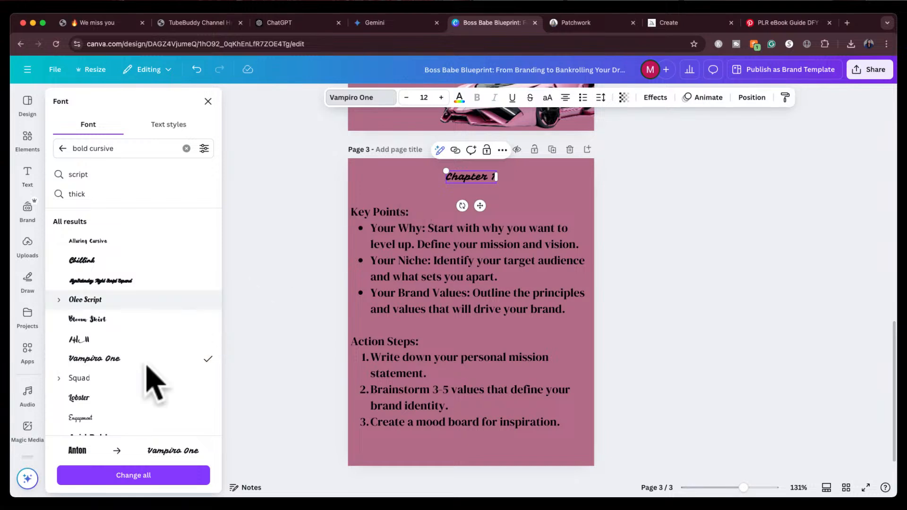
# Try the AyrSaturday font on the heading, then switch back to Vampiro One
pyautogui.scroll(-1, 118, 406)
pyautogui.scroll(-4, 121, 410)
pyautogui.scroll(6, 120, 413)
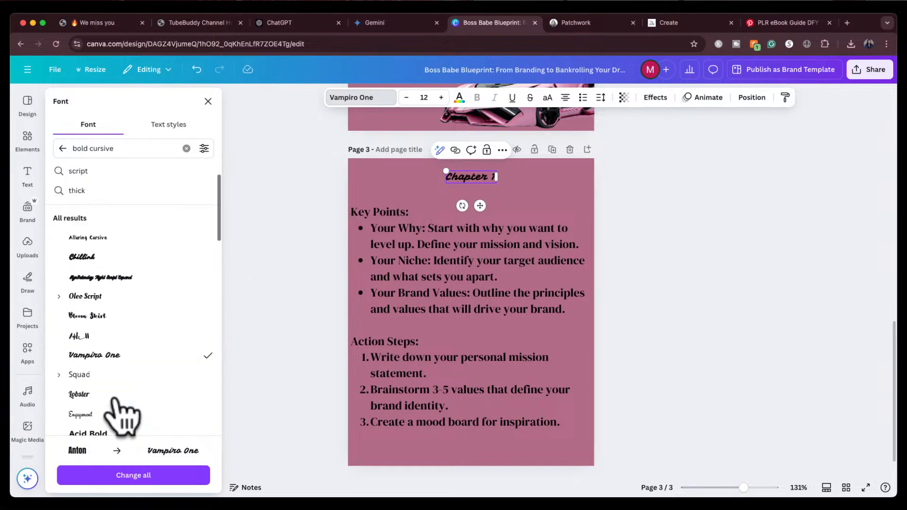
pyautogui.scroll(-1, 115, 411)
pyautogui.click(141, 307)
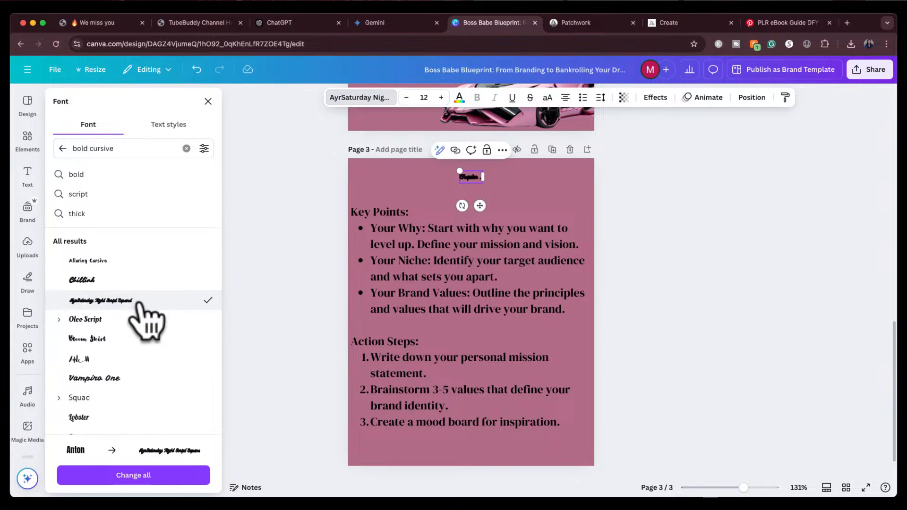
pyautogui.click(114, 322)
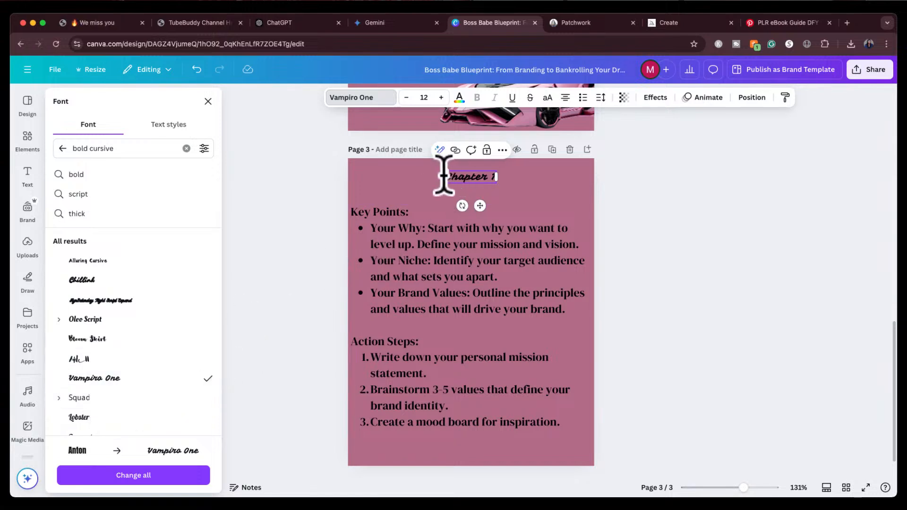
# Increase the Chapter 1 heading's font size to 24
pyautogui.click(441, 98)
pyautogui.click(440, 98)
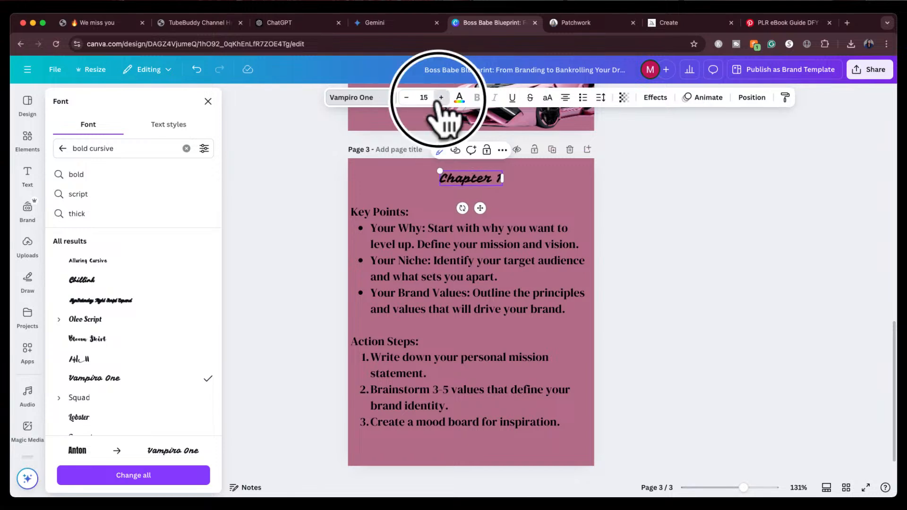
pyautogui.click(440, 98)
pyautogui.click(441, 98)
pyautogui.click(440, 98)
pyautogui.click(440, 97)
pyautogui.click(440, 98)
pyautogui.click(441, 98)
pyautogui.click(441, 98)
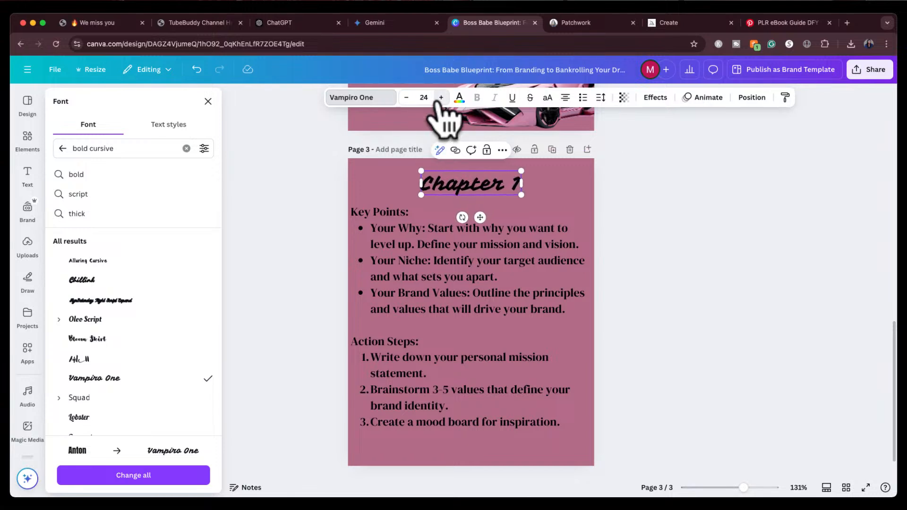
# Nudge the Chapter 1 heading slightly into place at the top of page 3
pyautogui.click(639, 200)
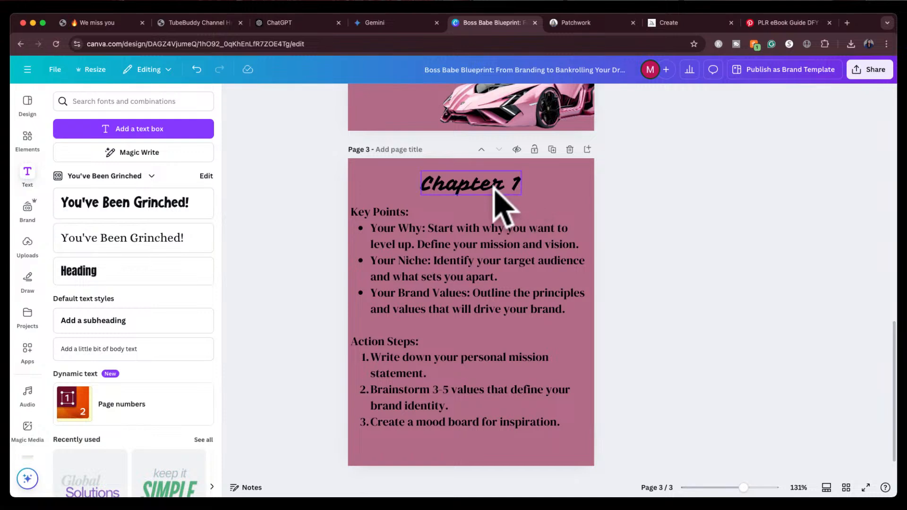
pyautogui.moveTo(487, 183); pyautogui.dragTo(488, 186)
pyautogui.click(631, 204)
pyautogui.scroll(-2, 599, 240)
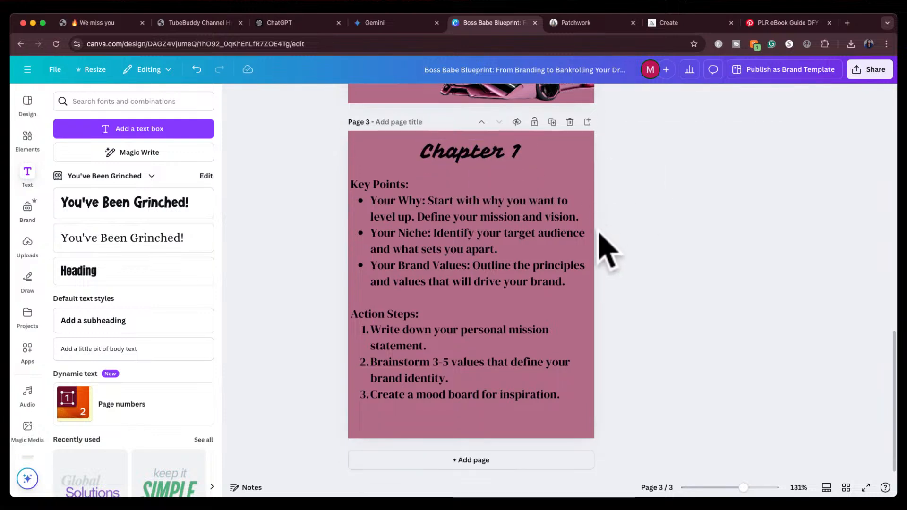
# Change the Chapter 1 heading's font to Lobster
pyautogui.click(453, 151)
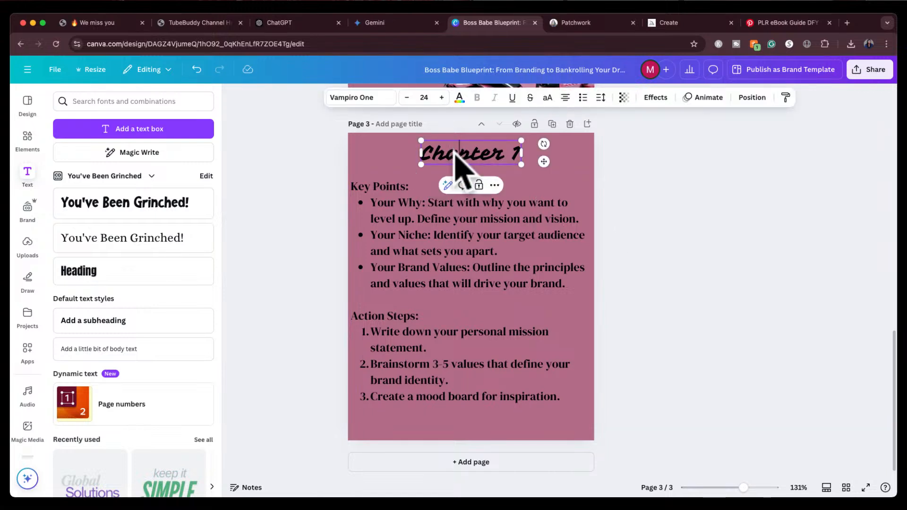
pyautogui.doubleClick(454, 153)
pyautogui.click(378, 97)
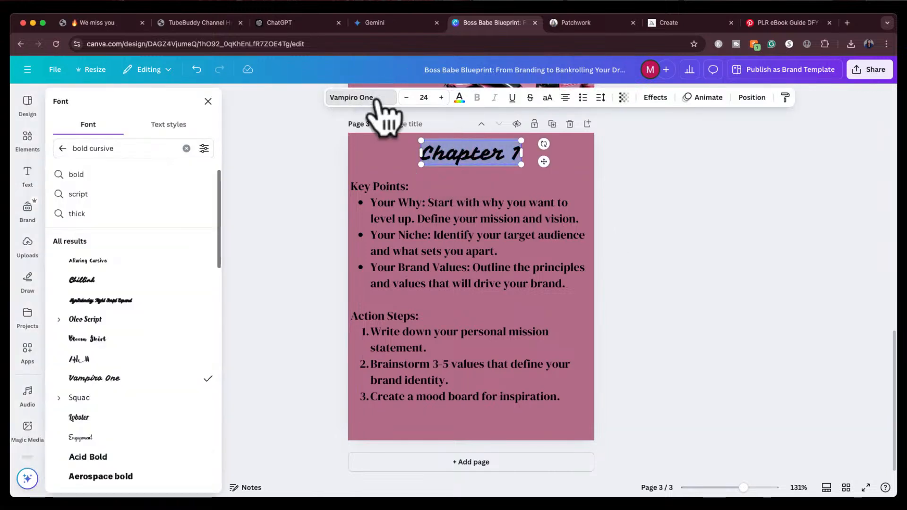
pyautogui.scroll(-3, 178, 435)
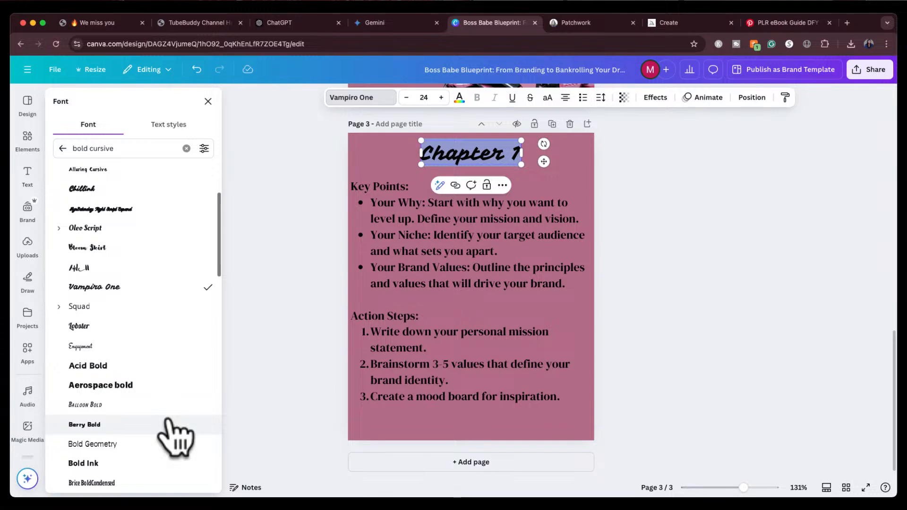
pyautogui.click(125, 333)
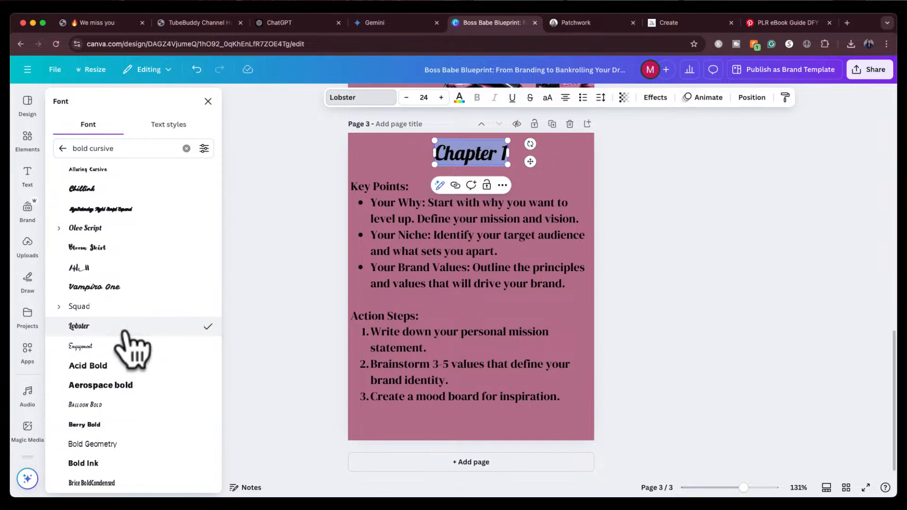
pyautogui.click(280, 244)
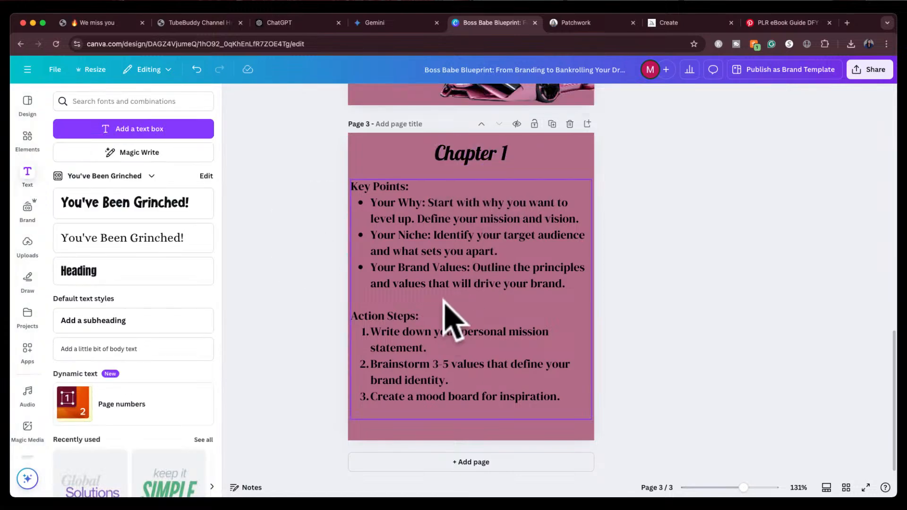
pyautogui.scroll(12, 502, 229)
pyautogui.scroll(-7, 502, 229)
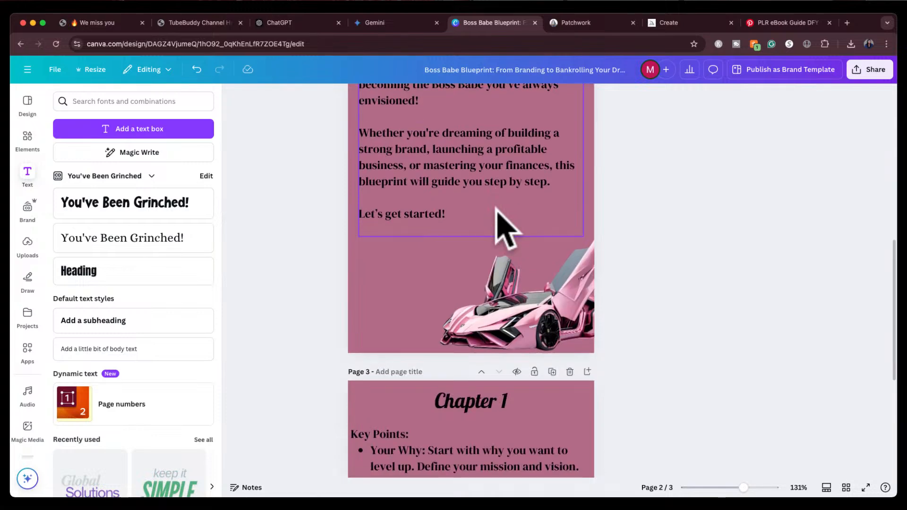
pyautogui.scroll(-5, 502, 229)
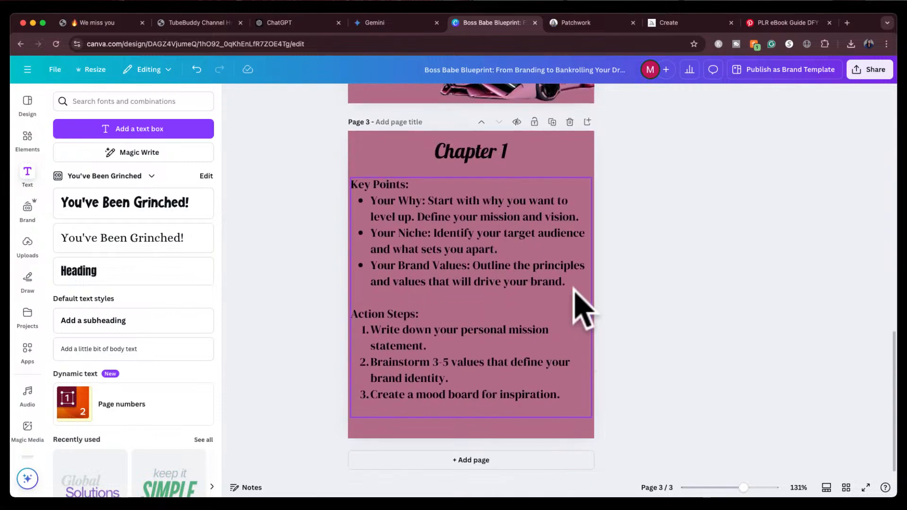
# Add the black SUV image from the uploaded images to page 3
pyautogui.click(25, 246)
pyautogui.scroll(-5, 142, 415)
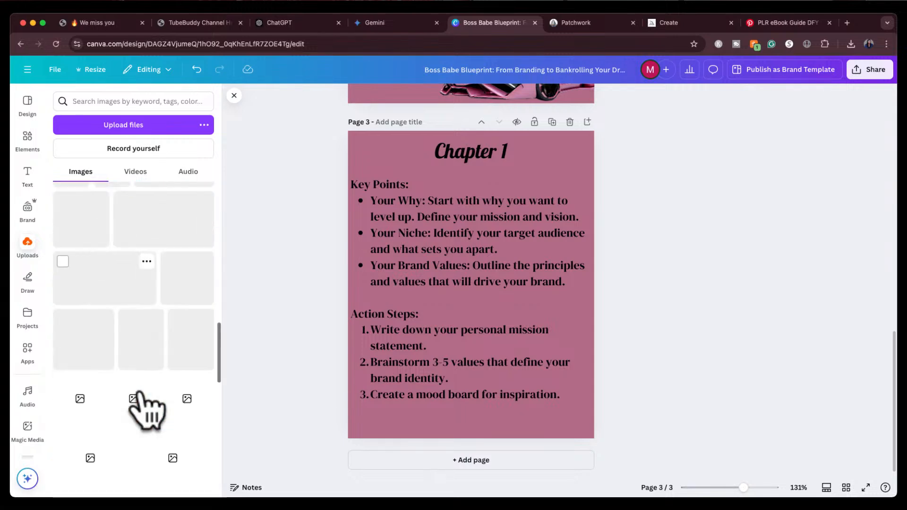
pyautogui.scroll(-10, 144, 411)
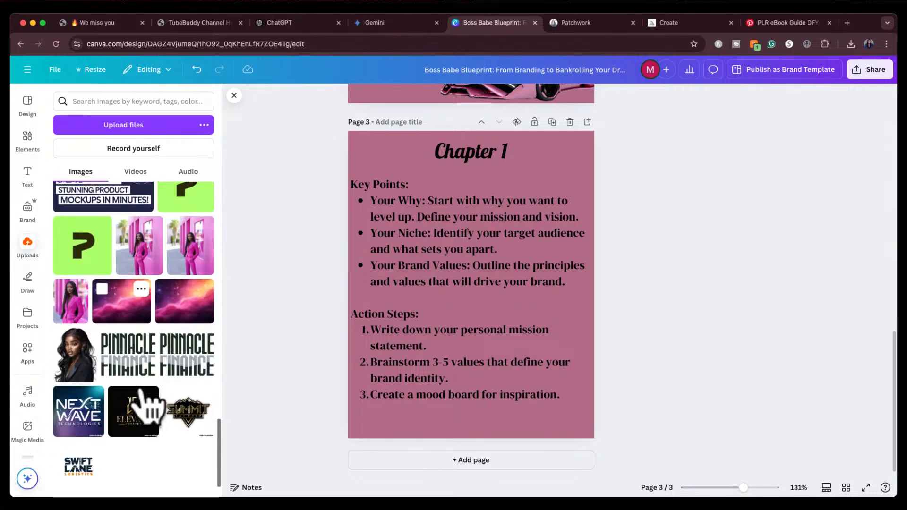
pyautogui.scroll(-15, 146, 411)
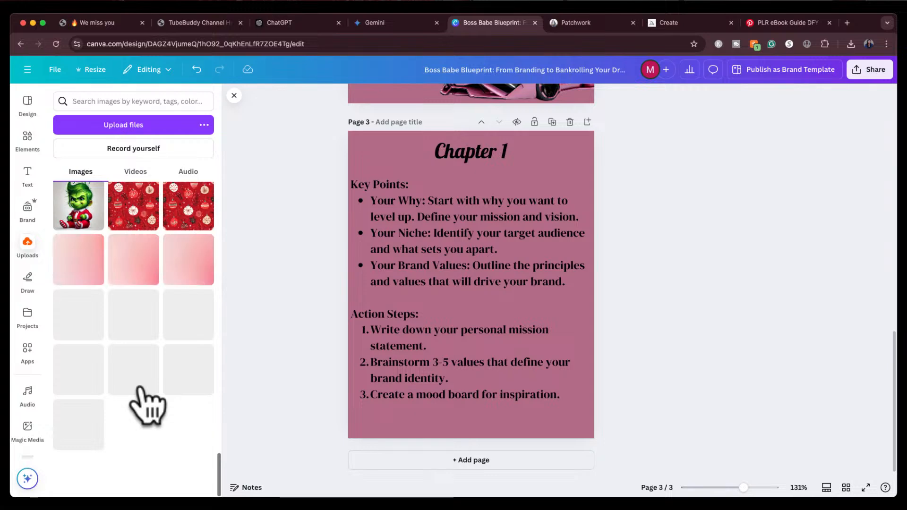
pyautogui.scroll(-10, 146, 406)
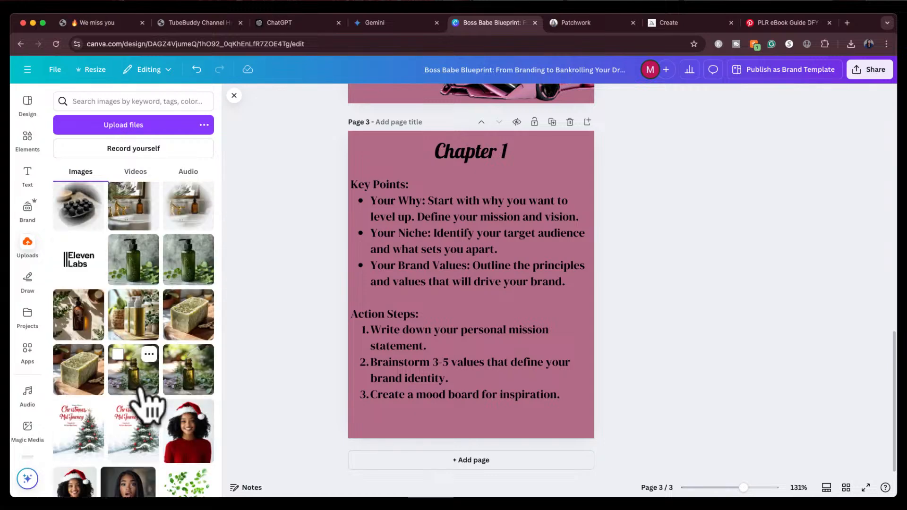
pyautogui.scroll(-10, 141, 392)
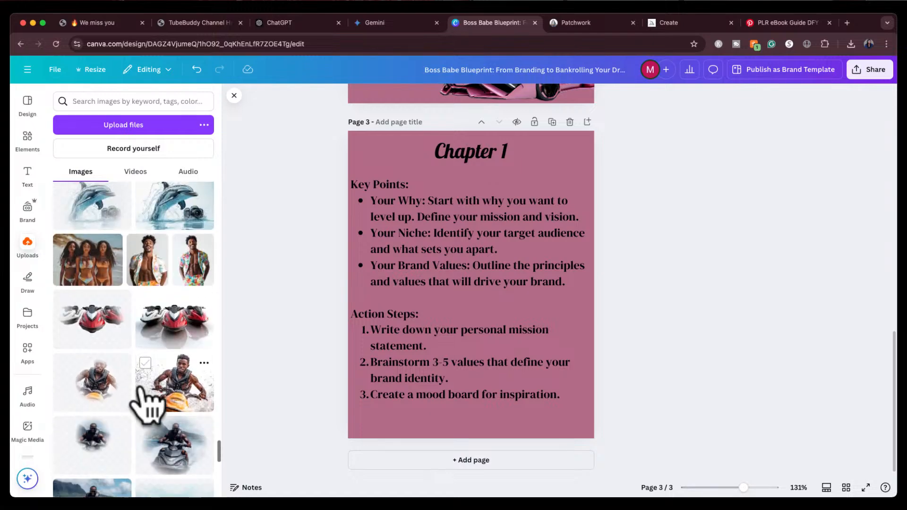
pyautogui.scroll(-10, 144, 393)
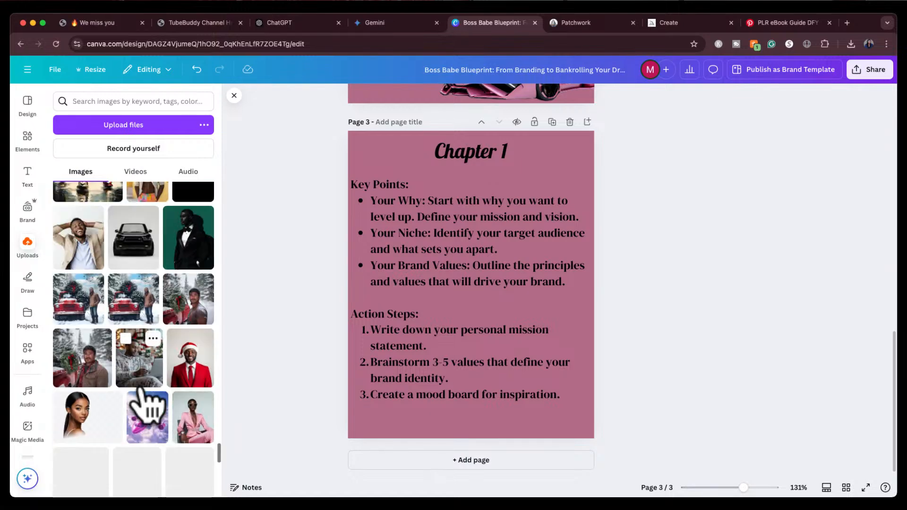
pyautogui.click(134, 243)
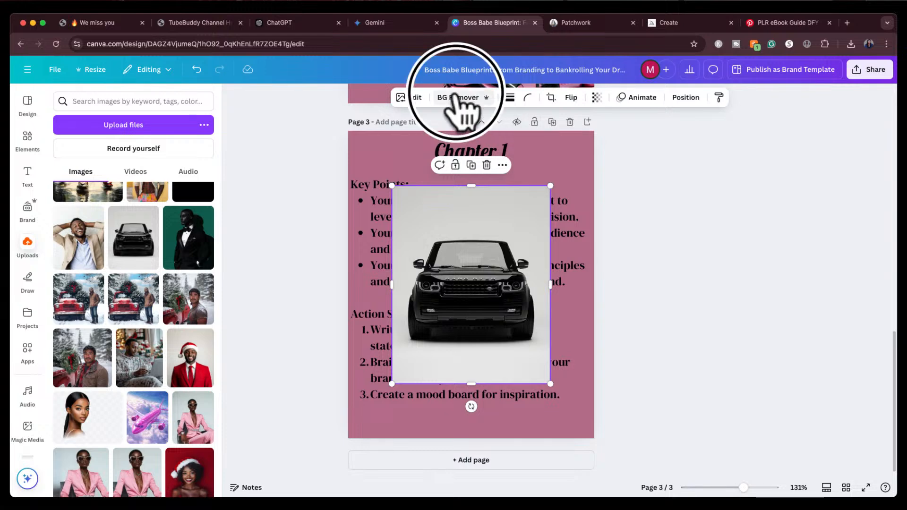
# Remove the SUV image's background, shrink it and place it in the bottom-right corner of page 3
pyautogui.click(457, 97)
pyautogui.moveTo(494, 286); pyautogui.dragTo(524, 348)
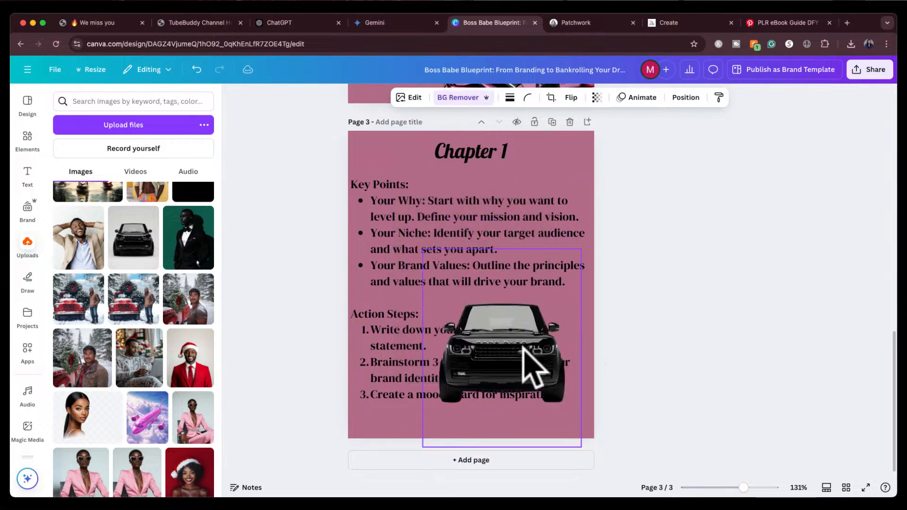
pyautogui.moveTo(421, 251); pyautogui.dragTo(477, 312)
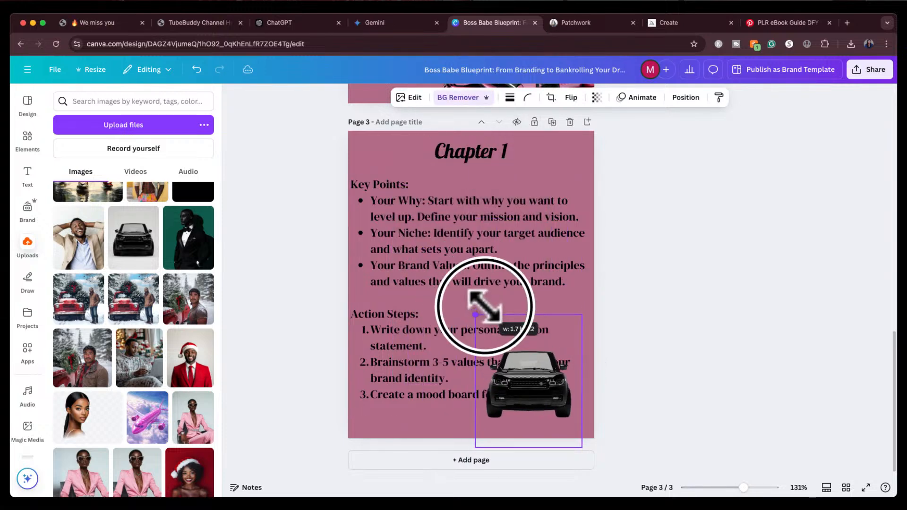
pyautogui.moveTo(530, 378); pyautogui.dragTo(561, 407)
# Move the Chapter 1 heading and Key Points text up slightly and reduce the body text's font size
pyautogui.moveTo(471, 159); pyautogui.dragTo(472, 152)
pyautogui.moveTo(467, 259); pyautogui.dragTo(469, 238)
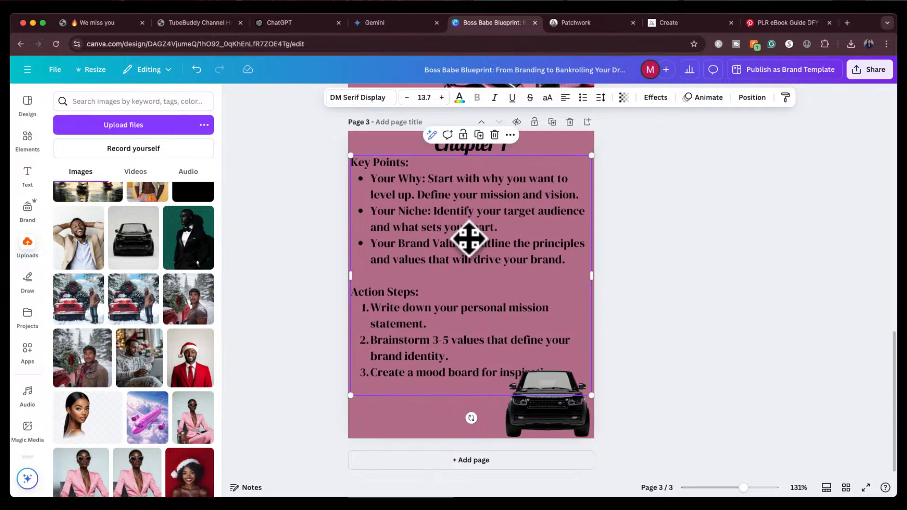
pyautogui.click(406, 98)
pyautogui.click(406, 97)
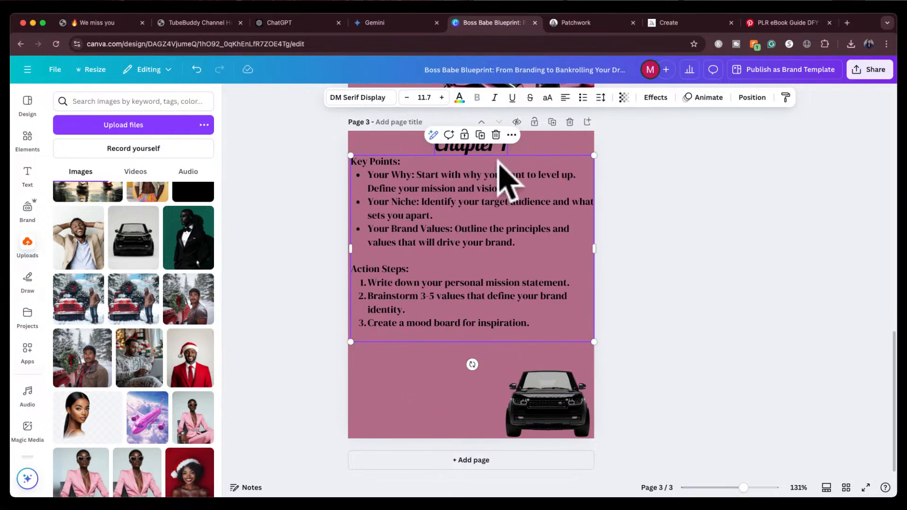
pyautogui.click(668, 212)
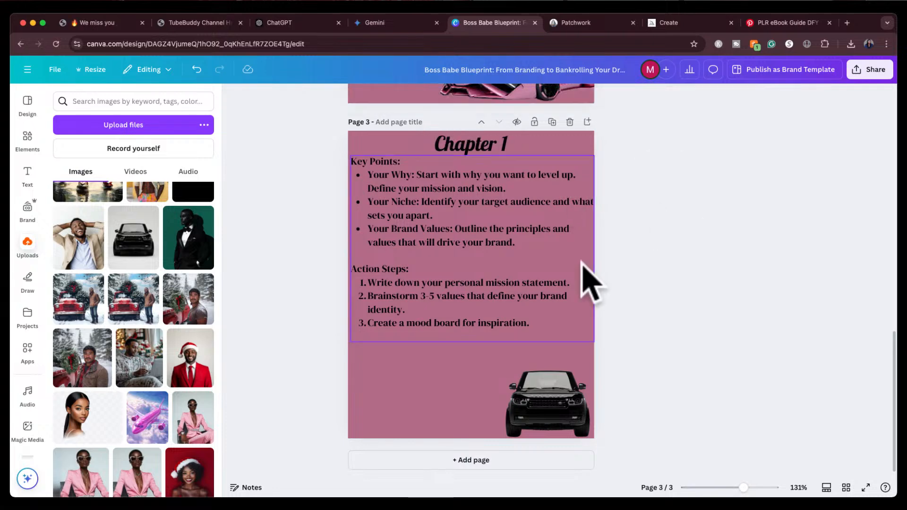
# Narrow the Key Points text box and move it down slightly below the Chapter 1 heading
pyautogui.click(556, 313)
pyautogui.moveTo(594, 342); pyautogui.dragTo(579, 330)
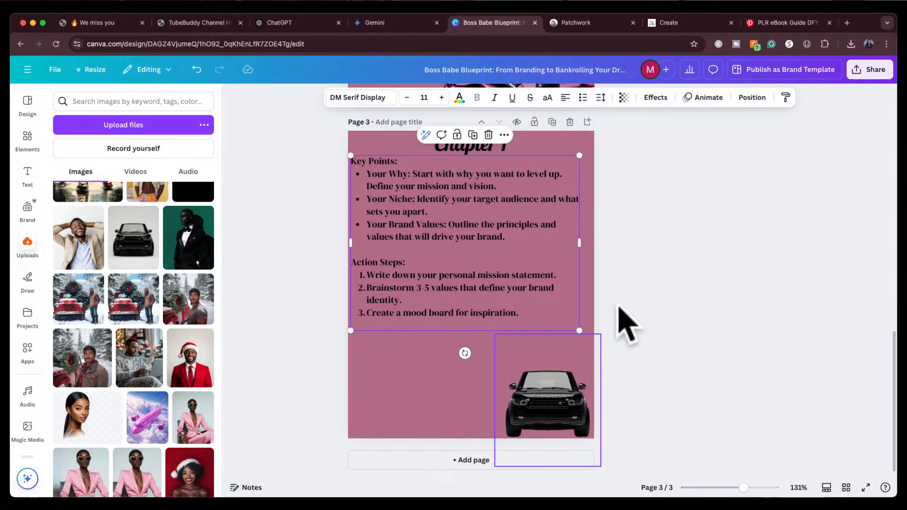
pyautogui.click(661, 289)
pyautogui.moveTo(474, 246); pyautogui.dragTo(482, 267)
pyautogui.click(477, 257)
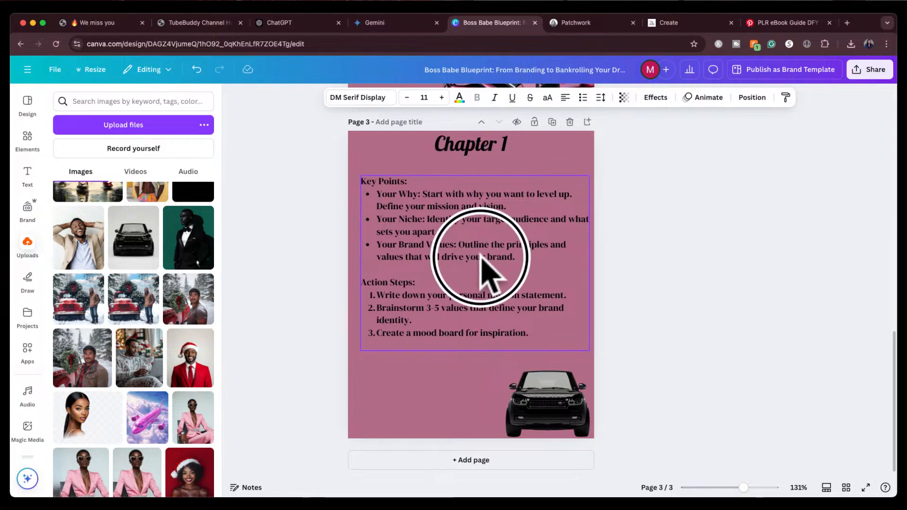
pyautogui.click(651, 278)
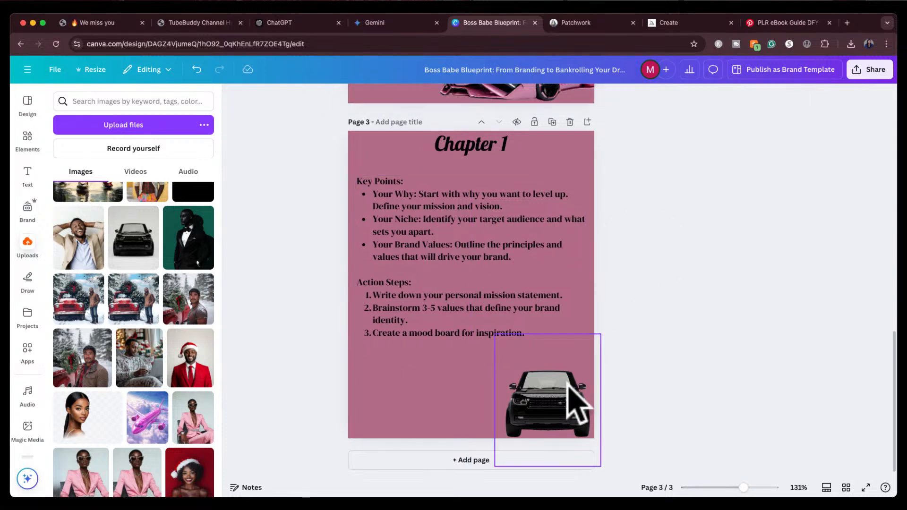
# Enlarge the SUV image in the bottom-right corner of page 3
pyautogui.click(543, 392)
pyautogui.moveTo(537, 334); pyautogui.dragTo(535, 361)
pyautogui.moveTo(547, 467); pyautogui.dragTo(546, 439)
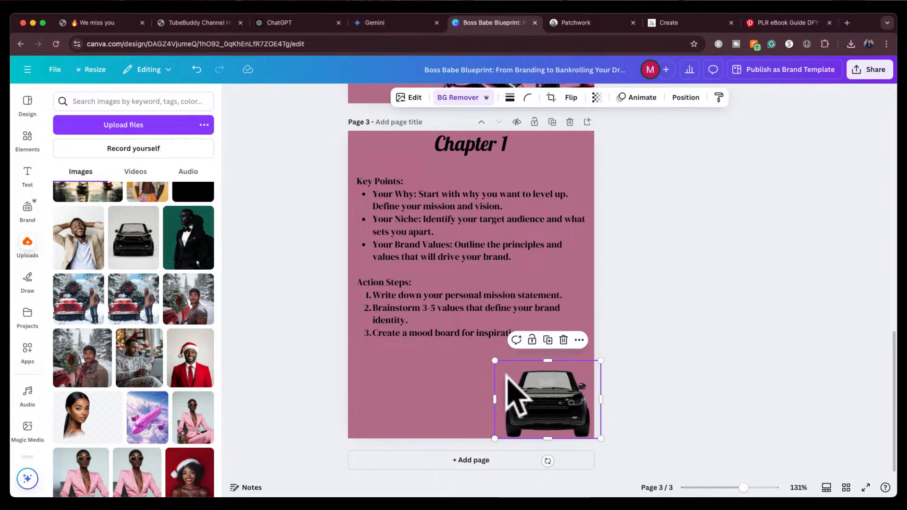
pyautogui.moveTo(496, 361); pyautogui.dragTo(468, 344)
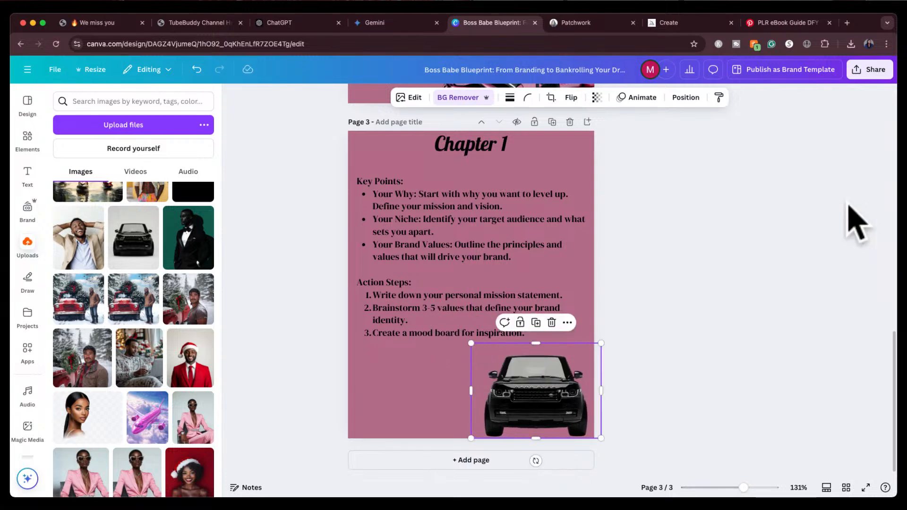
pyautogui.click(709, 273)
# Set the font size of the welcome text on page 2 to 11
pyautogui.scroll(3, 664, 260)
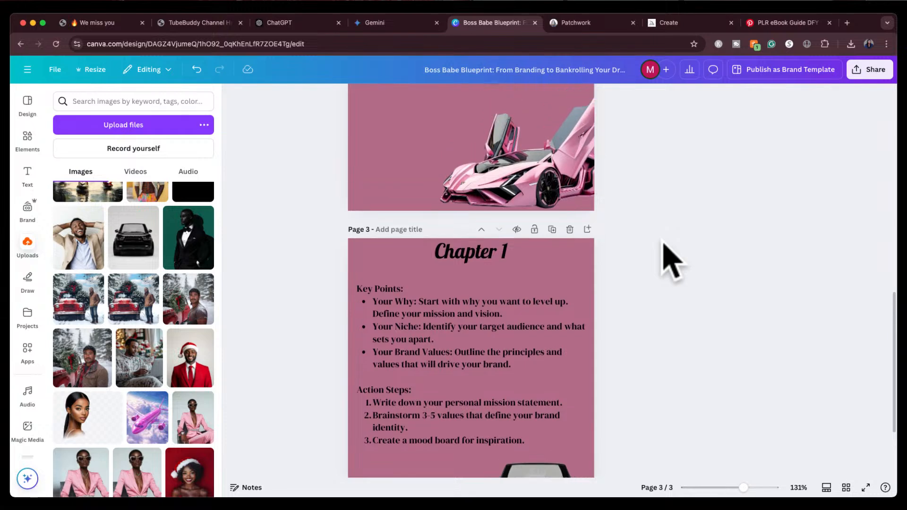
pyautogui.scroll(10, 670, 260)
pyautogui.scroll(1, 671, 260)
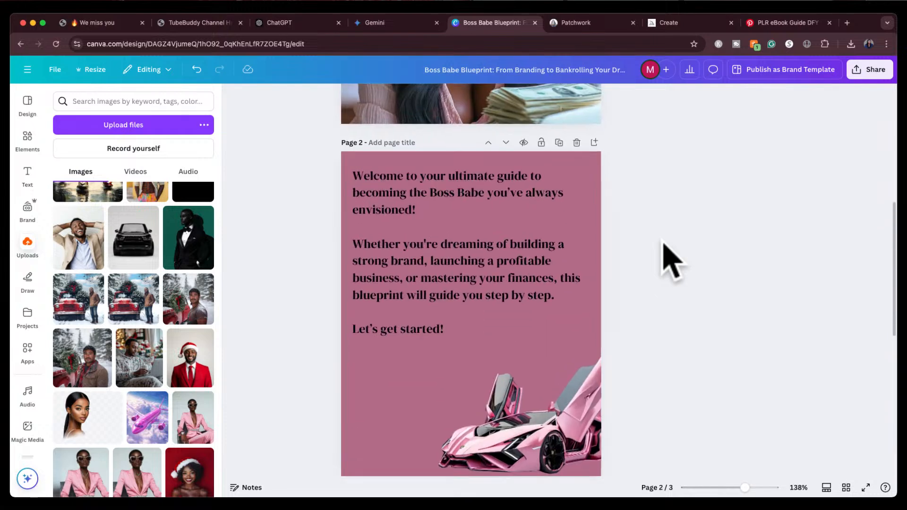
pyautogui.scroll(-5, 628, 297)
pyautogui.click(497, 372)
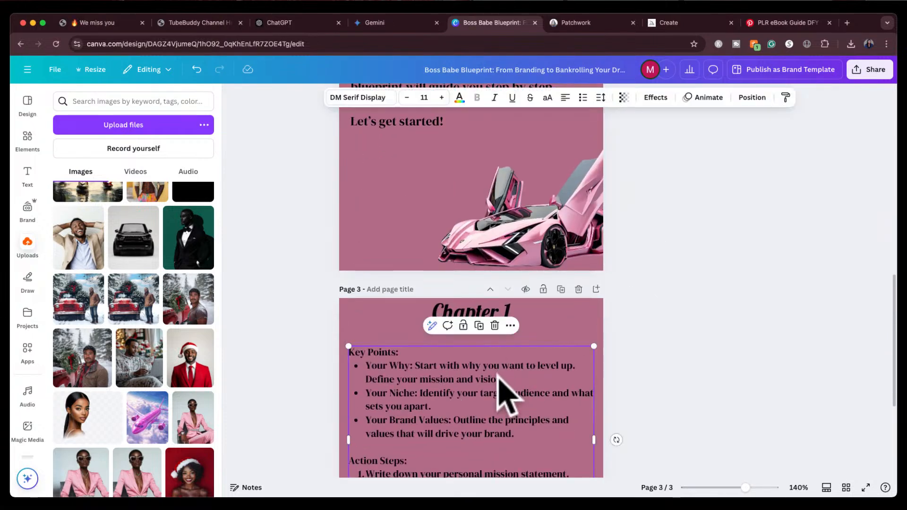
pyautogui.scroll(5, 603, 293)
pyautogui.click(498, 228)
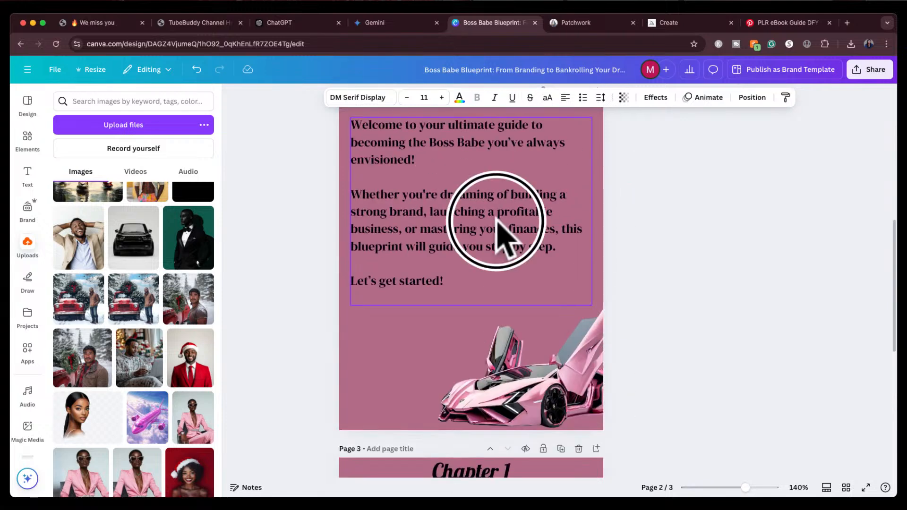
pyautogui.click(418, 99)
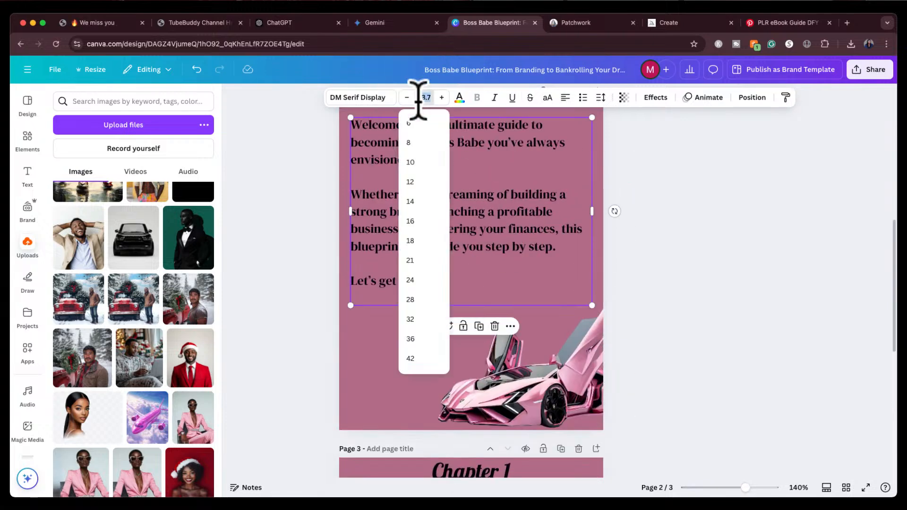
pyautogui.write('11')
pyautogui.press('Return')
pyautogui.click(661, 232)
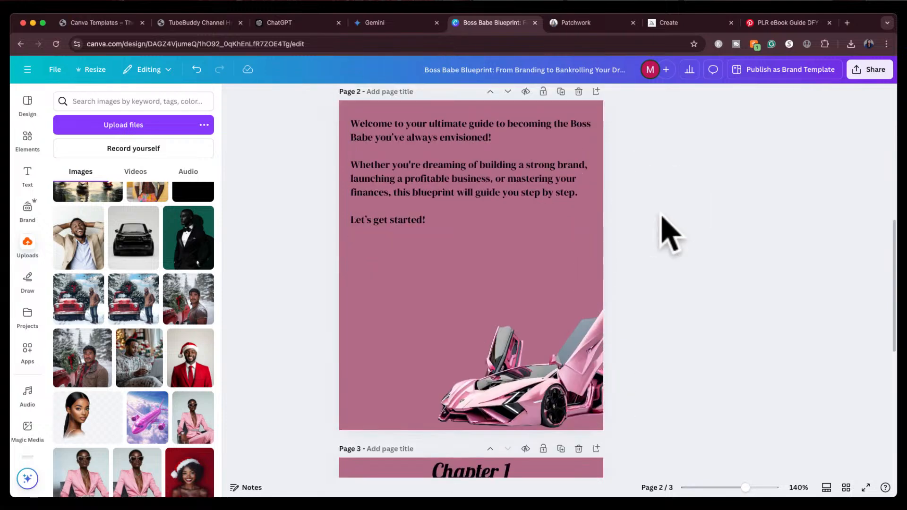
# Switch to the grid view to review all pages of the ebook
pyautogui.click(553, 210)
pyautogui.scroll(-3, 668, 283)
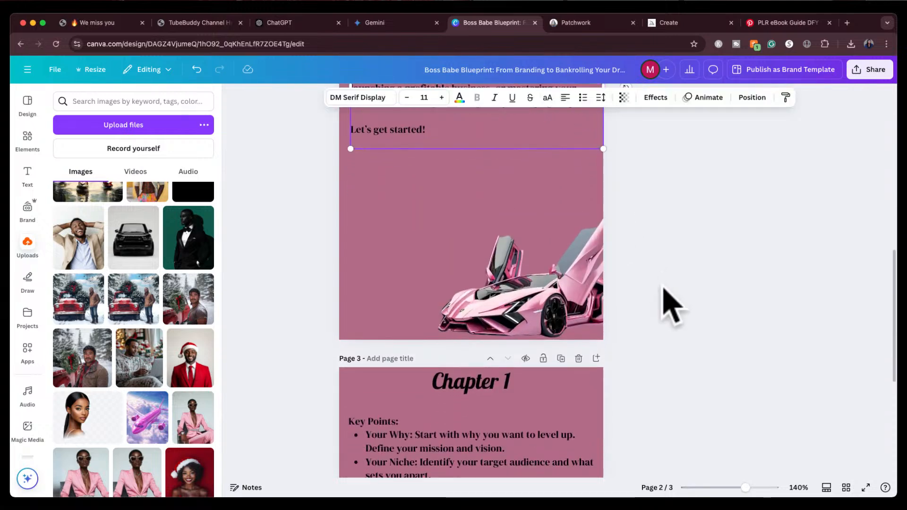
pyautogui.scroll(3, 675, 297)
pyautogui.scroll(-3, 671, 297)
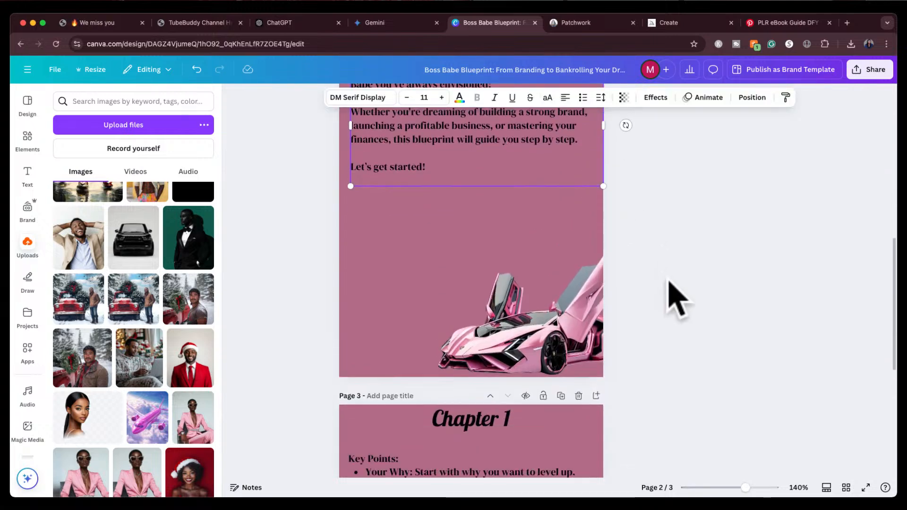
pyautogui.click(844, 487)
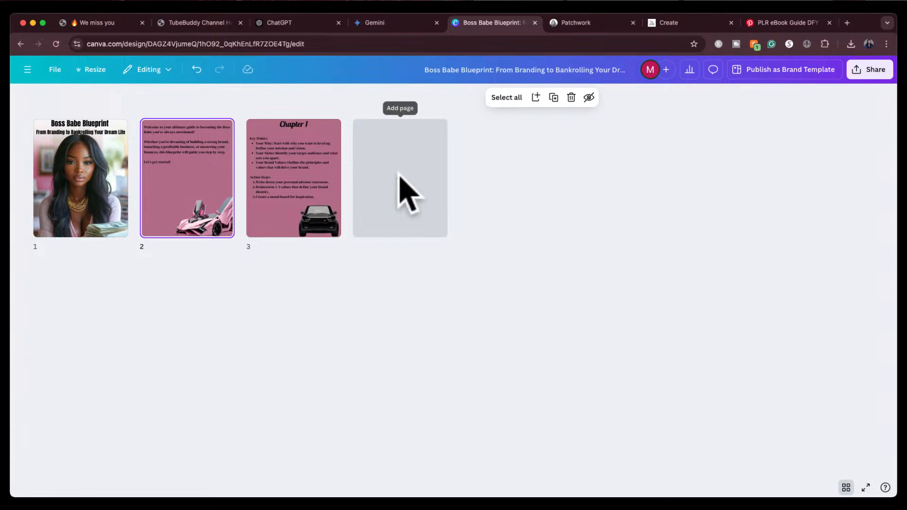
# Switch to the ChatGPT tab and ask it to make it more detailed
pyautogui.click(287, 20)
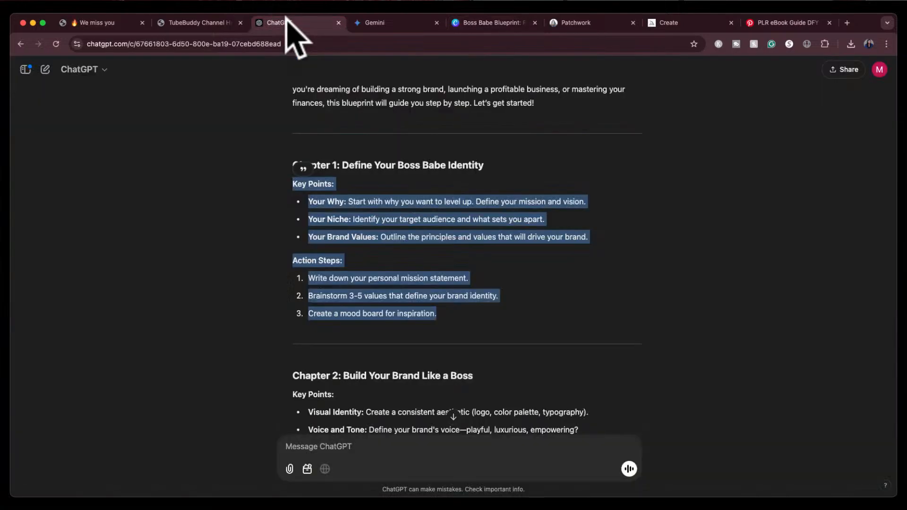
pyautogui.click(701, 288)
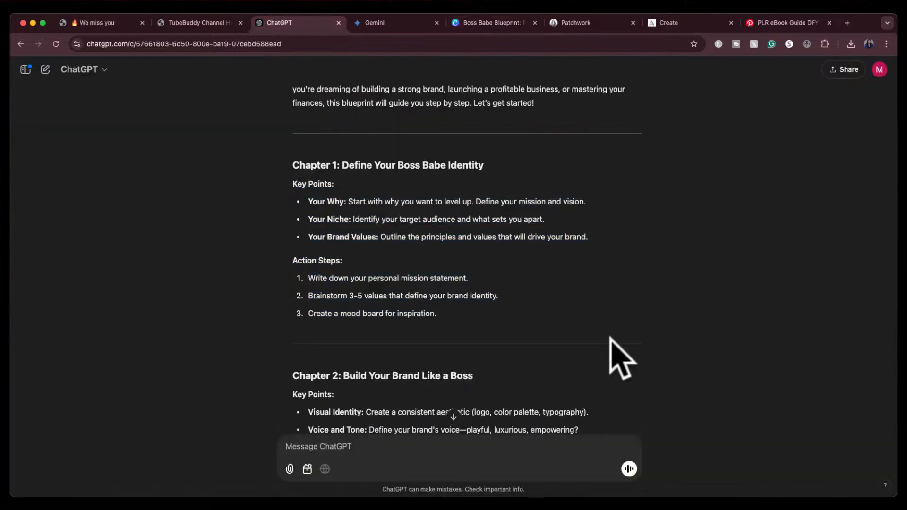
pyautogui.scroll(-5, 609, 337)
pyautogui.scroll(-2, 609, 338)
pyautogui.scroll(-20, 610, 337)
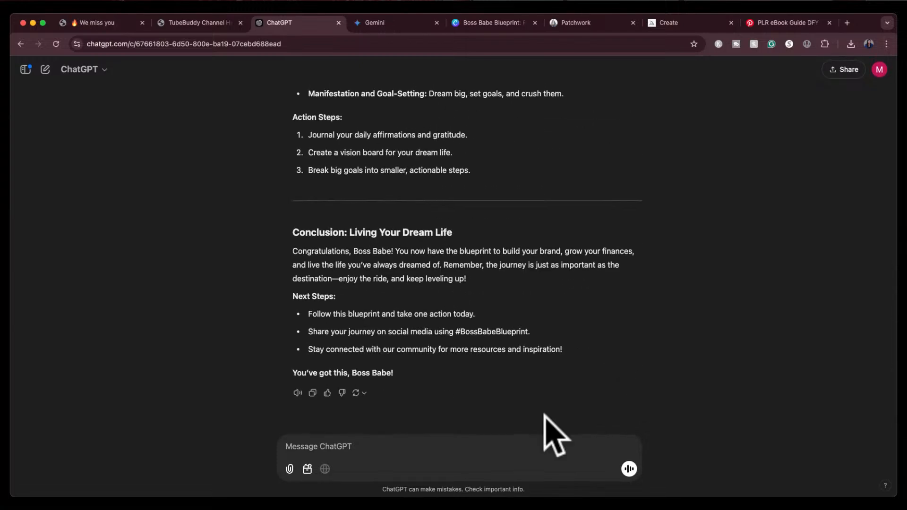
pyautogui.click(532, 451)
pyautogui.write('make i')
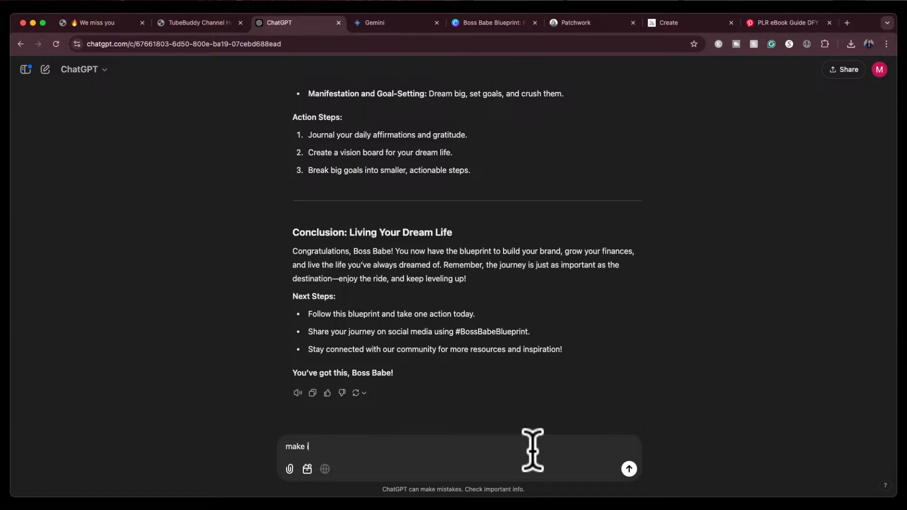
pyautogui.write('t more detailed')
pyautogui.press('Return')
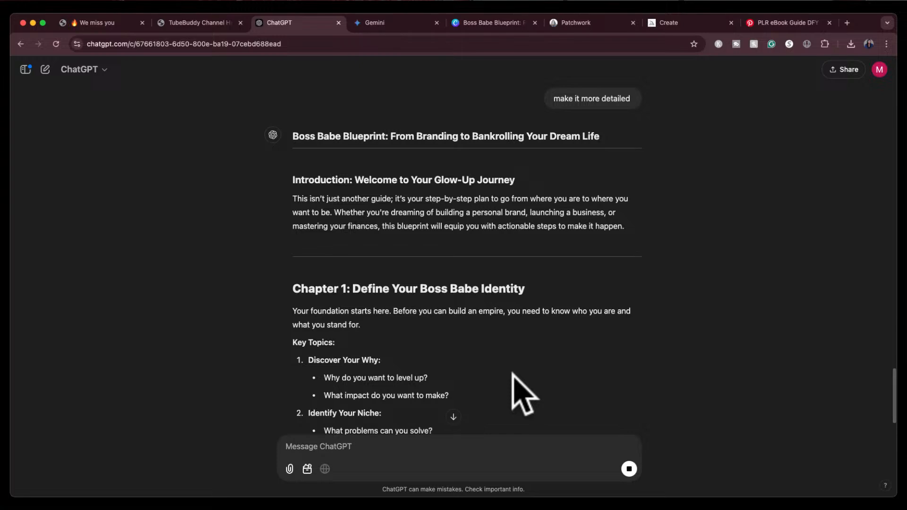
# Read through the more detailed Chapter 1 content in the response
pyautogui.scroll(-3, 513, 371)
pyautogui.scroll(1, 514, 370)
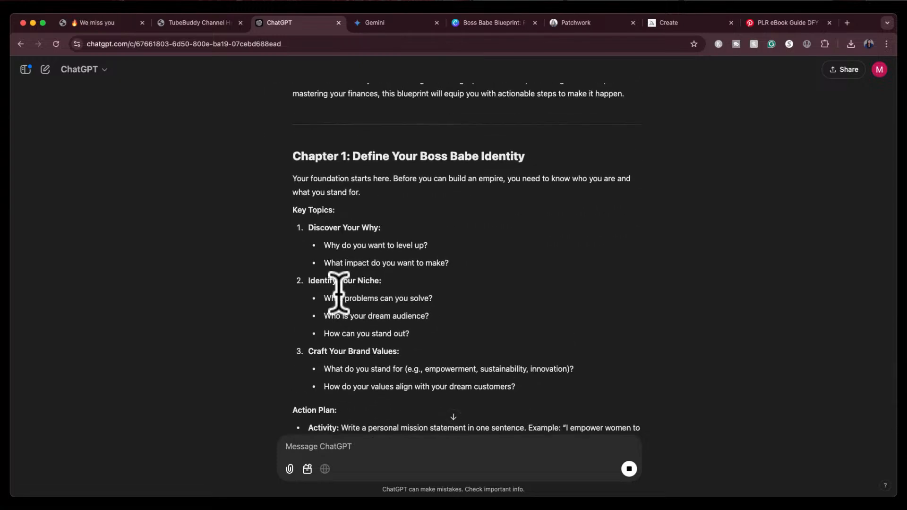
pyautogui.scroll(-2, 338, 287)
pyautogui.scroll(2, 340, 287)
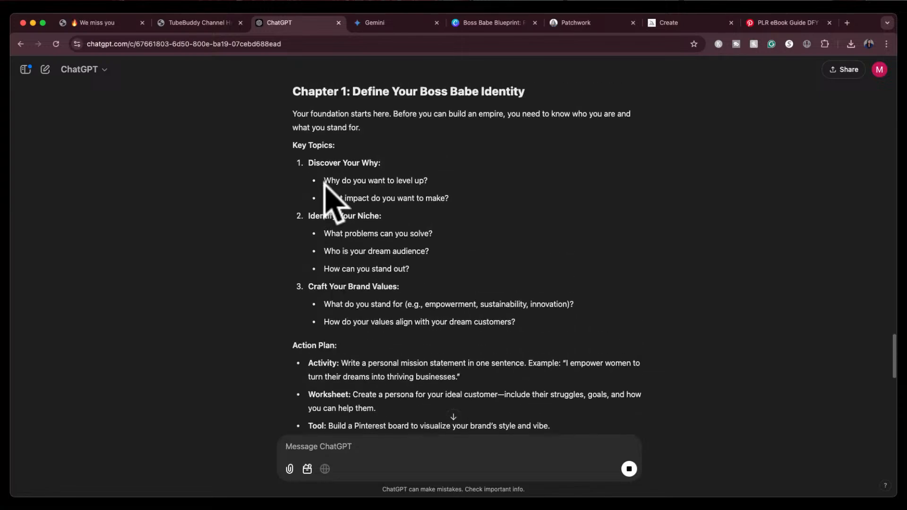
# Read through the detailed chapters and conclusion of the ChatGPT response, highlighting passages while reading
pyautogui.scroll(-5, 354, 269)
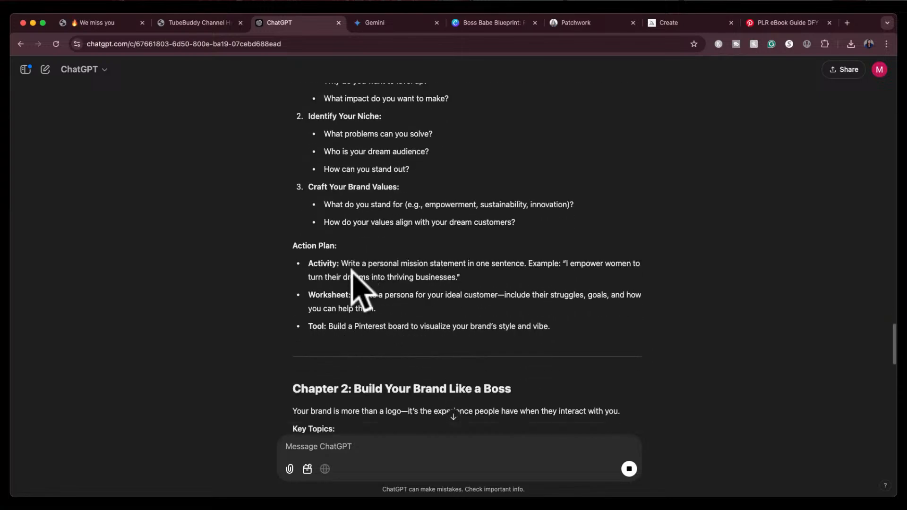
pyautogui.scroll(-10, 358, 283)
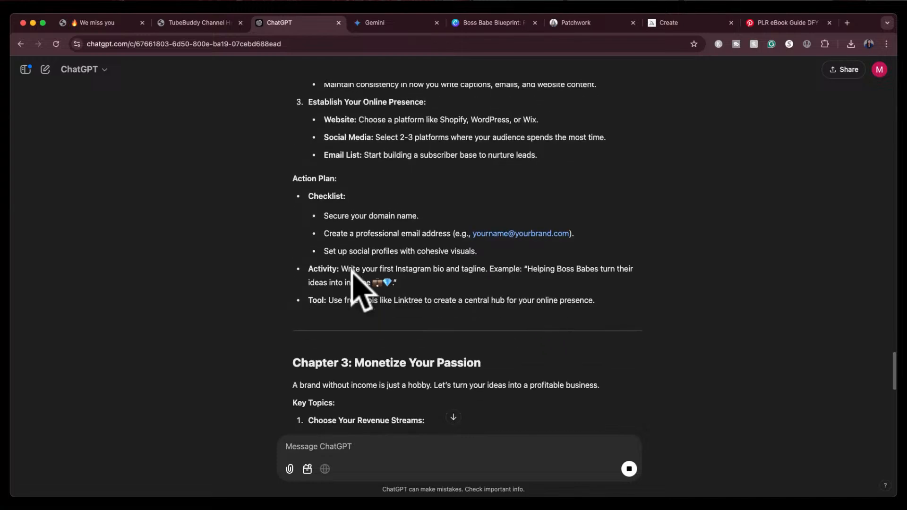
pyautogui.scroll(1, 359, 289)
pyautogui.scroll(-1, 352, 270)
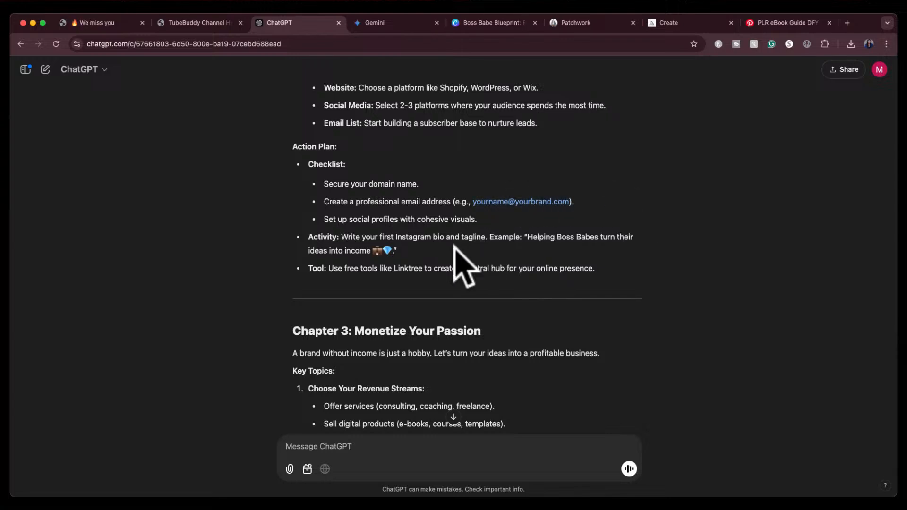
pyautogui.scroll(-6, 479, 262)
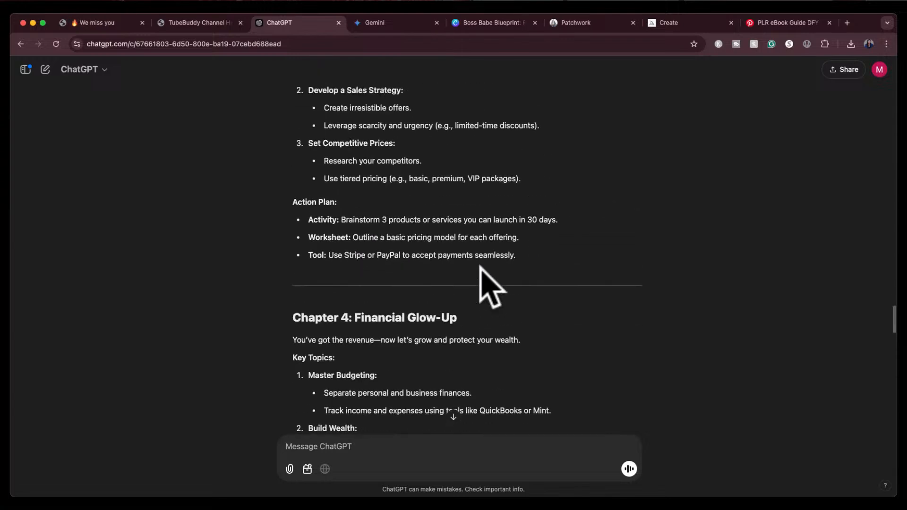
pyautogui.scroll(1, 479, 266)
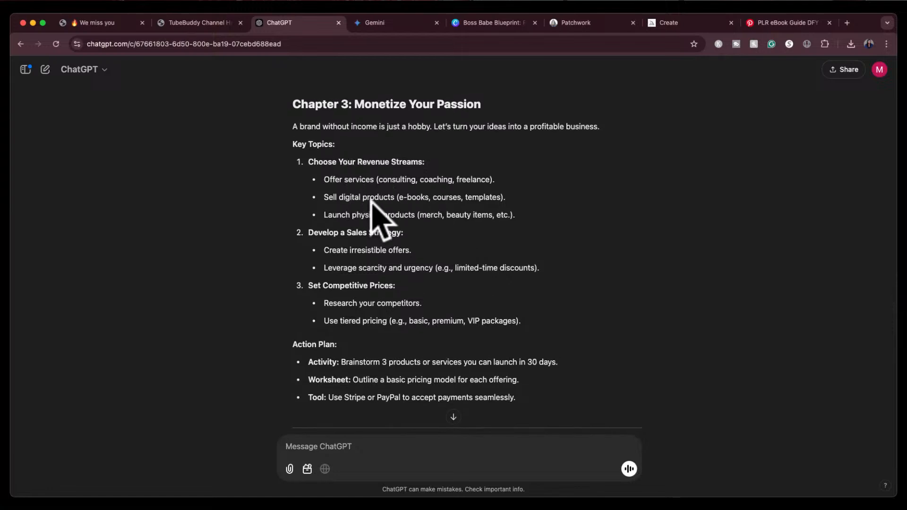
pyautogui.moveTo(324, 179); pyautogui.dragTo(522, 206)
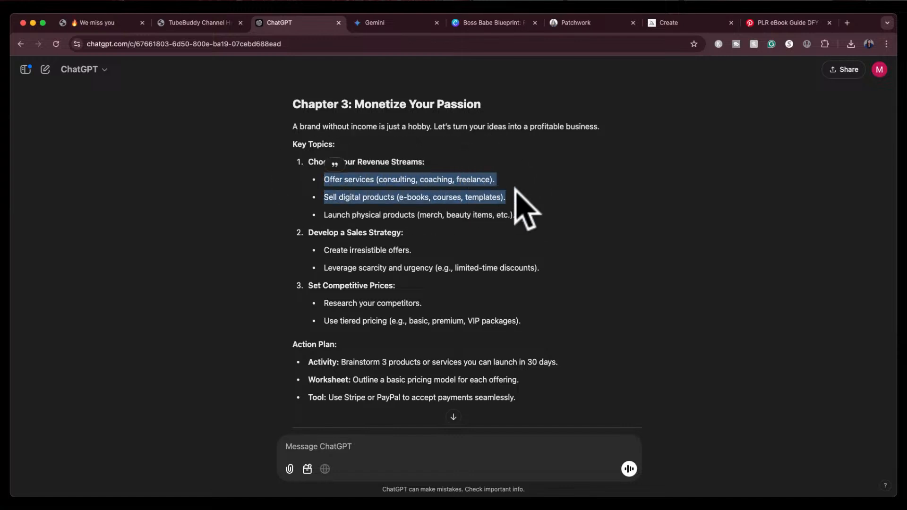
pyautogui.click(530, 196)
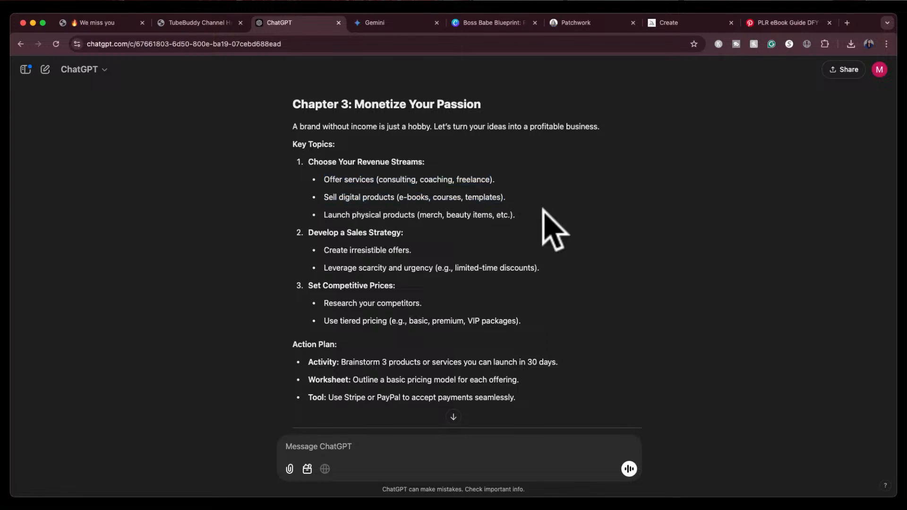
pyautogui.scroll(-3, 543, 211)
pyautogui.scroll(-3, 543, 210)
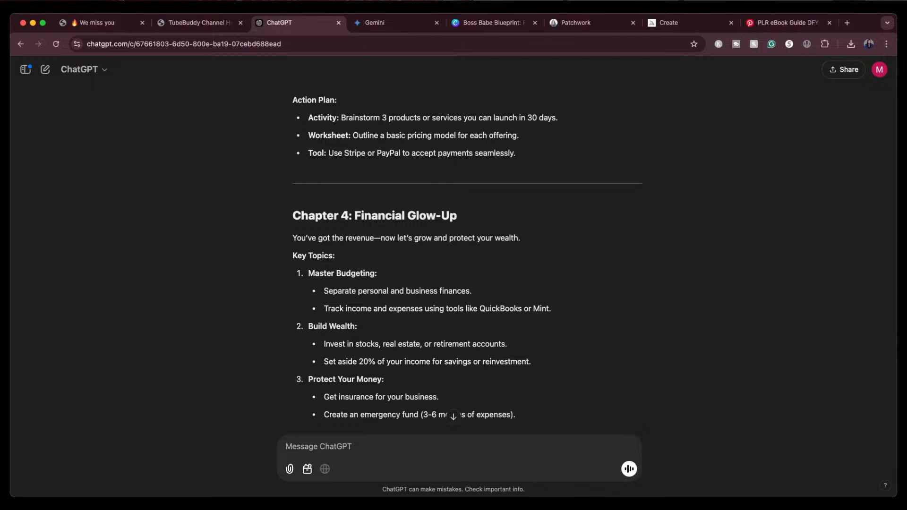
pyautogui.scroll(-15, 570, 288)
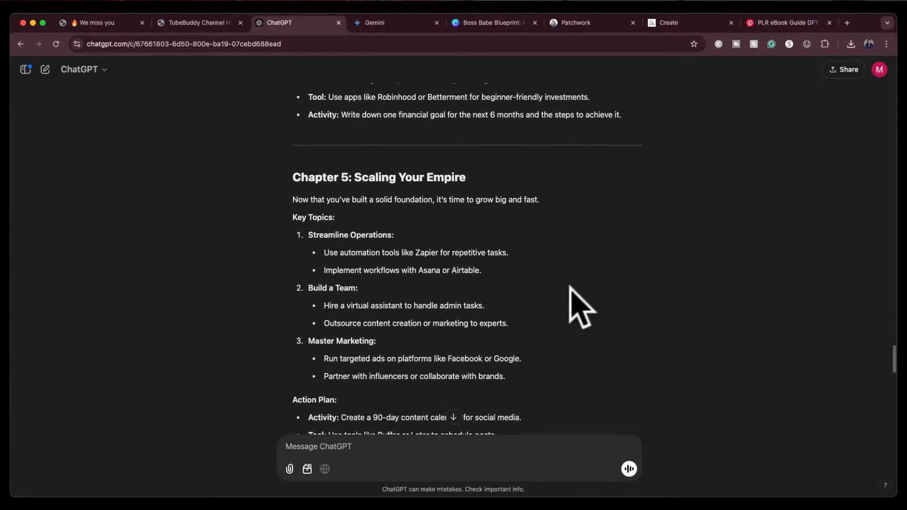
pyautogui.scroll(-15, 569, 288)
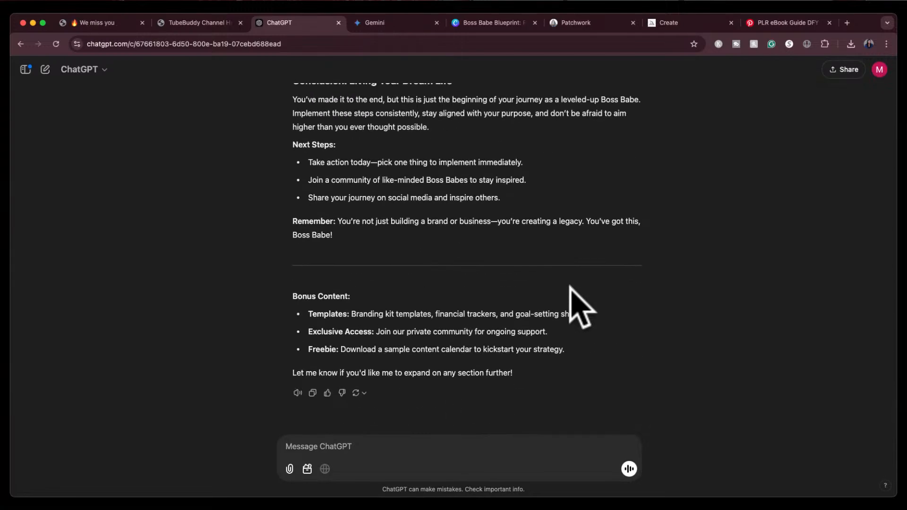
pyautogui.scroll(-1, 519, 293)
# Scroll back up through the response to the original short ebook blueprint
pyautogui.moveTo(342, 350); pyautogui.dragTo(456, 351)
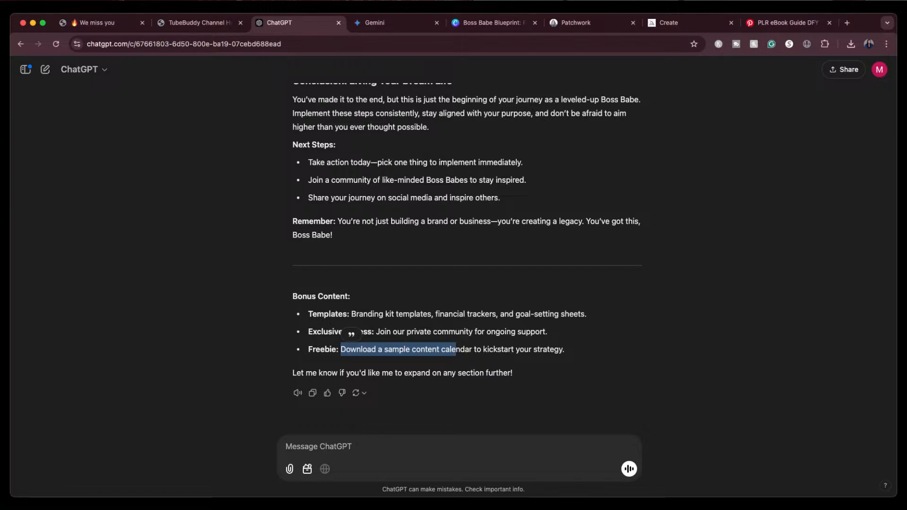
pyautogui.click(660, 258)
pyautogui.scroll(15, 659, 257)
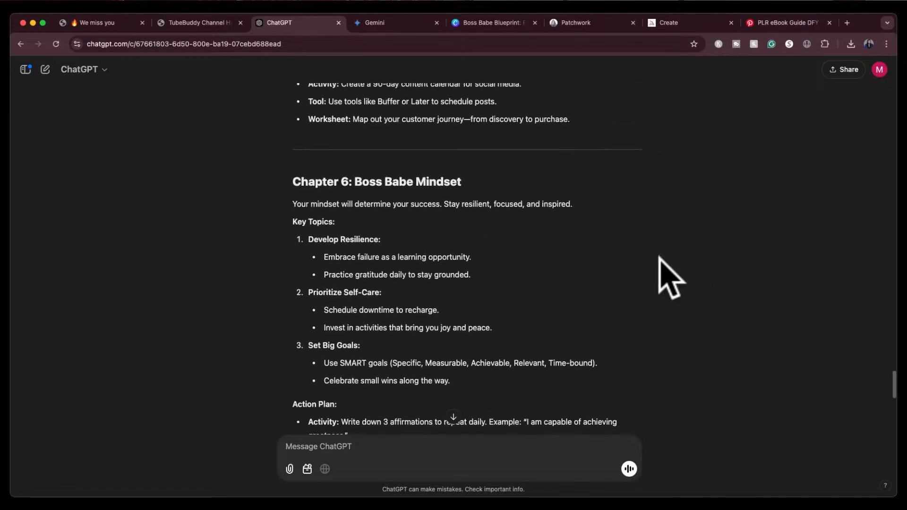
pyautogui.scroll(20, 660, 258)
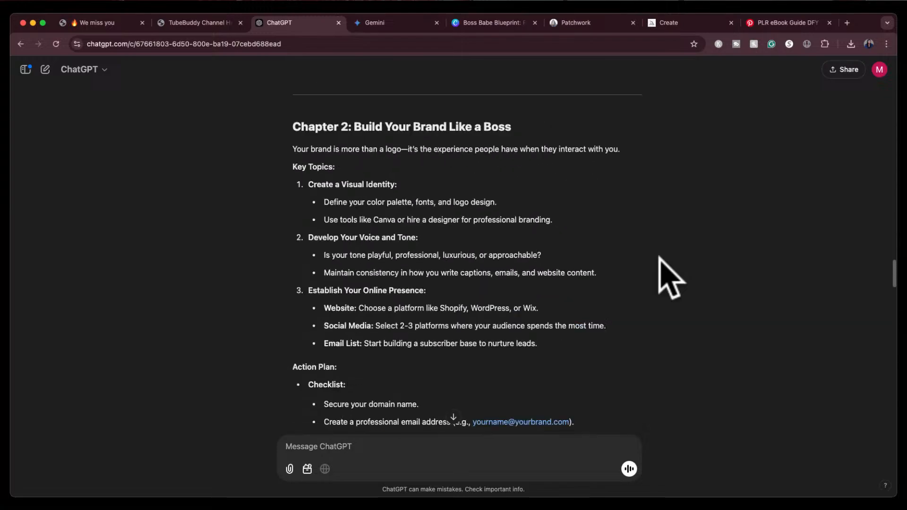
pyautogui.scroll(-20, 660, 257)
pyautogui.scroll(20, 660, 257)
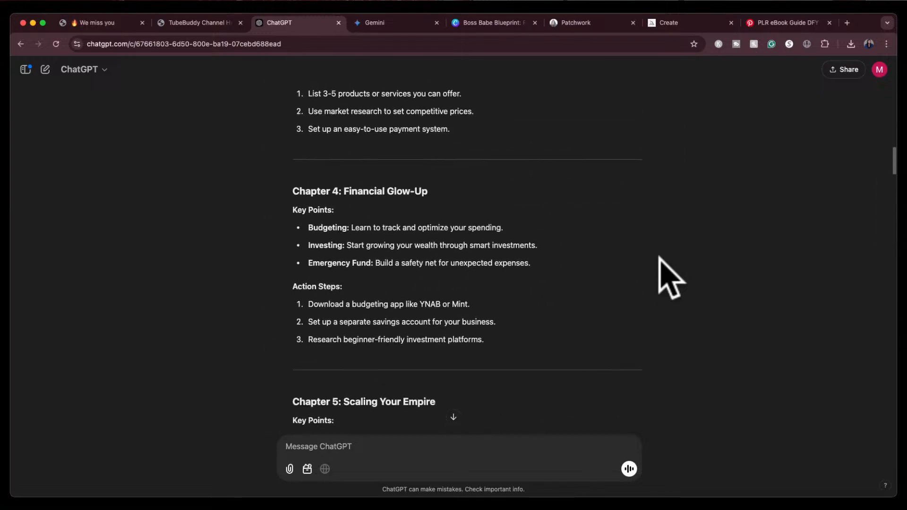
pyautogui.scroll(20, 671, 279)
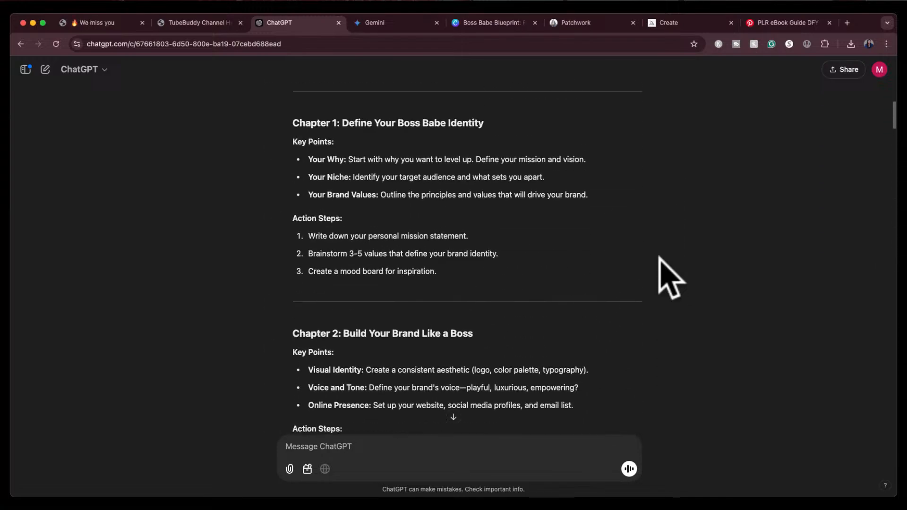
pyautogui.scroll(3, 669, 276)
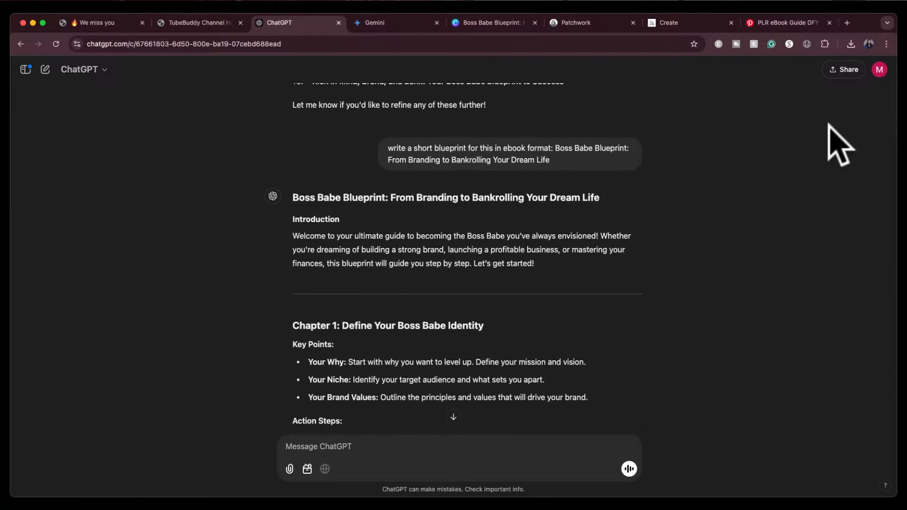
pyautogui.scroll(3, 549, 258)
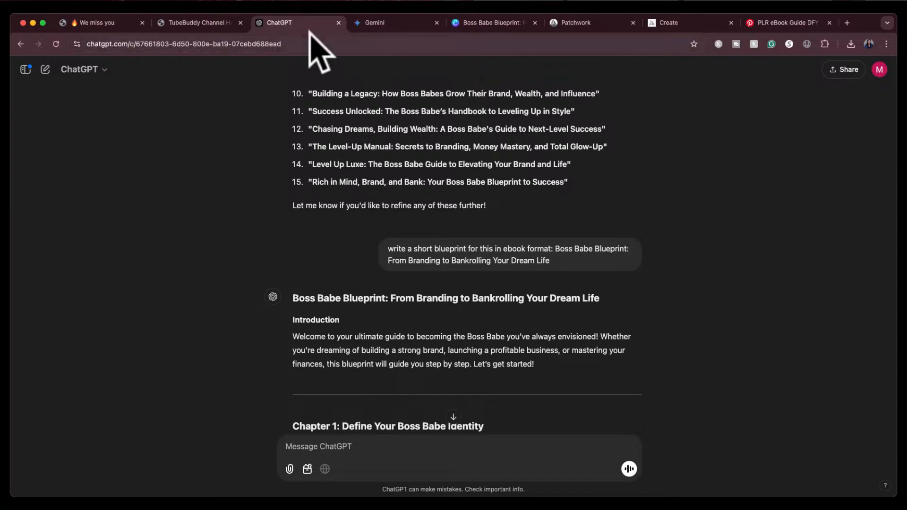
# Switch to the TubeBuddy channel health report tab and reload it
pyautogui.click(200, 23)
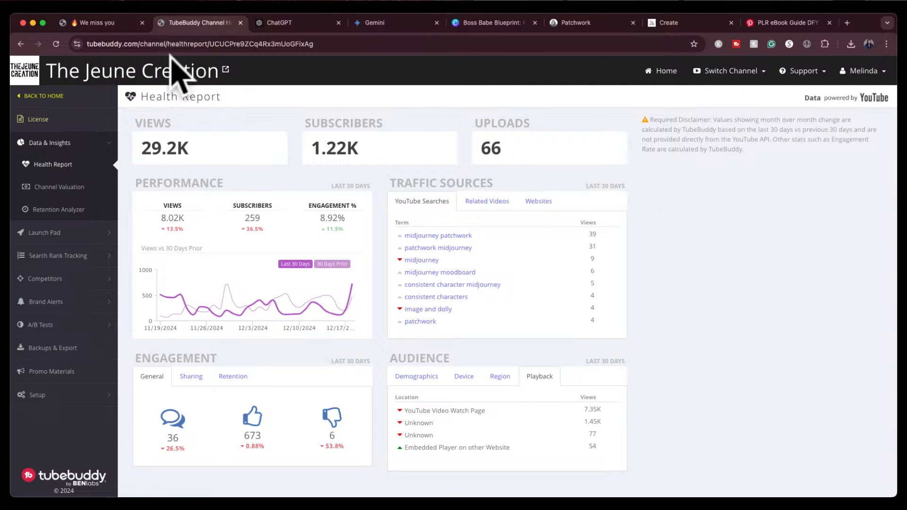
pyautogui.click(56, 43)
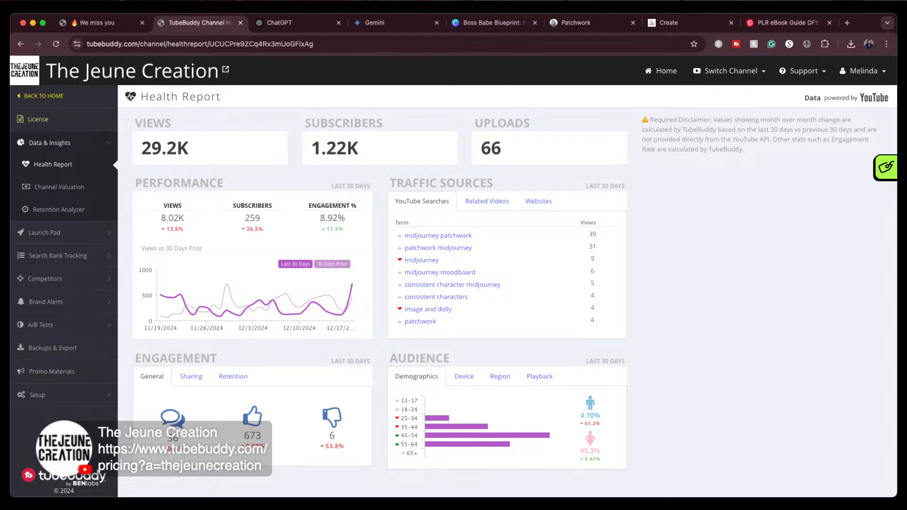
# Switch to The Jeune Creation store tab and open its Branding Services page
pyautogui.click(96, 23)
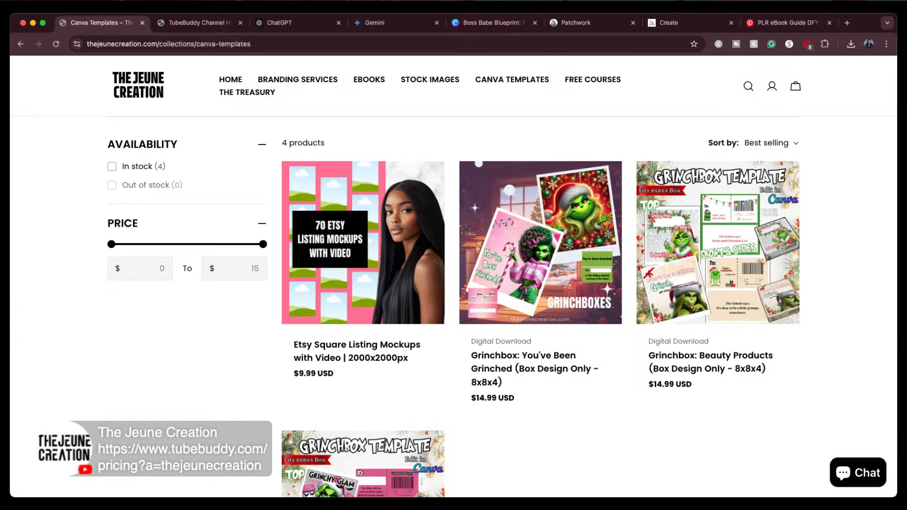
pyautogui.click(293, 81)
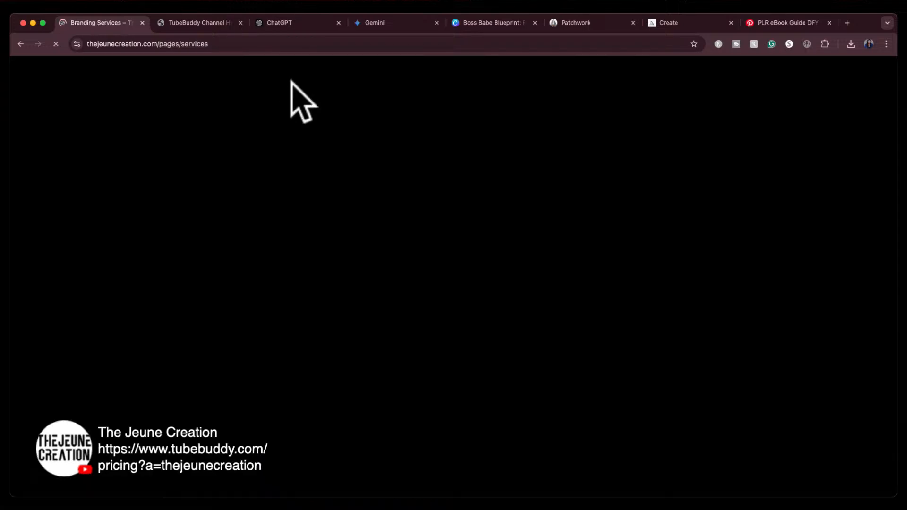